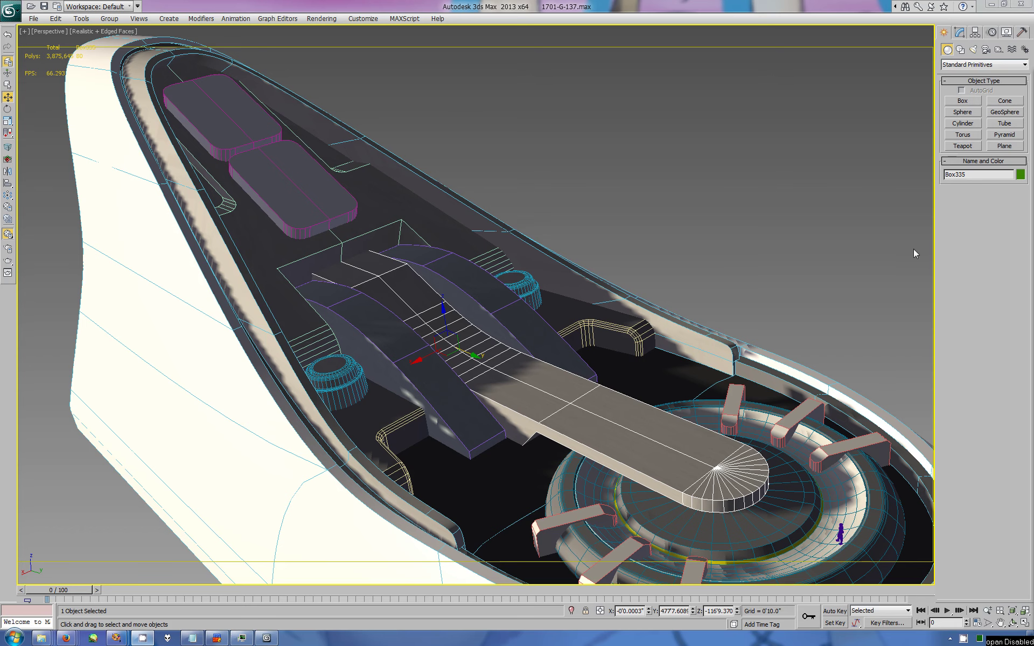
# Step: Select the arch piece Box486 and isolate it on its own
pyautogui.keyDown('alt'); pyautogui.moveTo(550, 381); pyautogui.dragTo(428, 372, button='middle'); pyautogui.keyUp('alt')
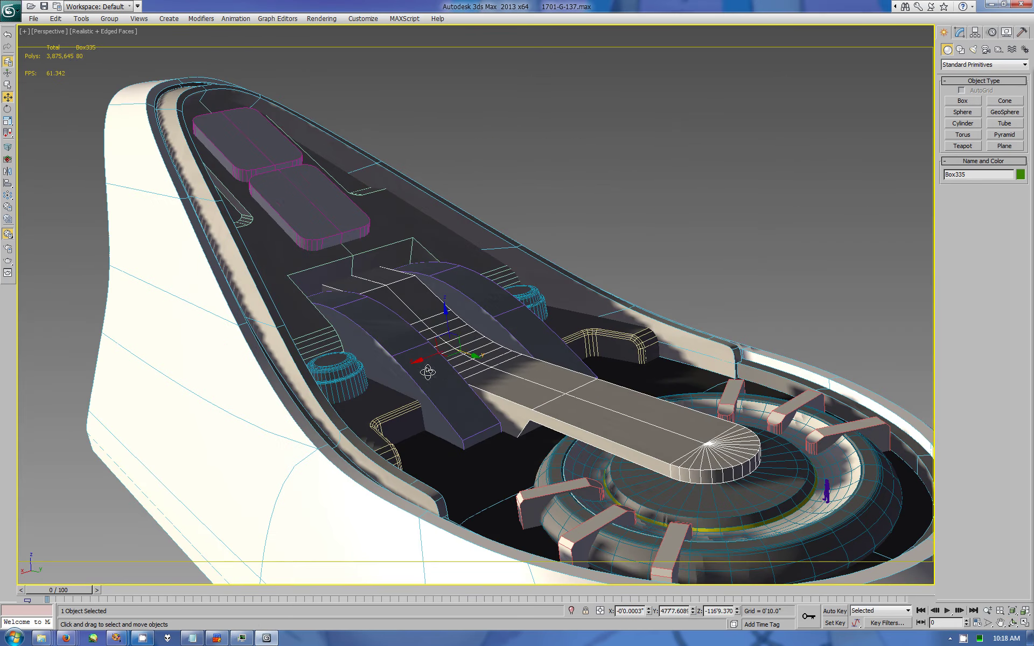
pyautogui.click(428, 371)
pyautogui.click(1006, 32)
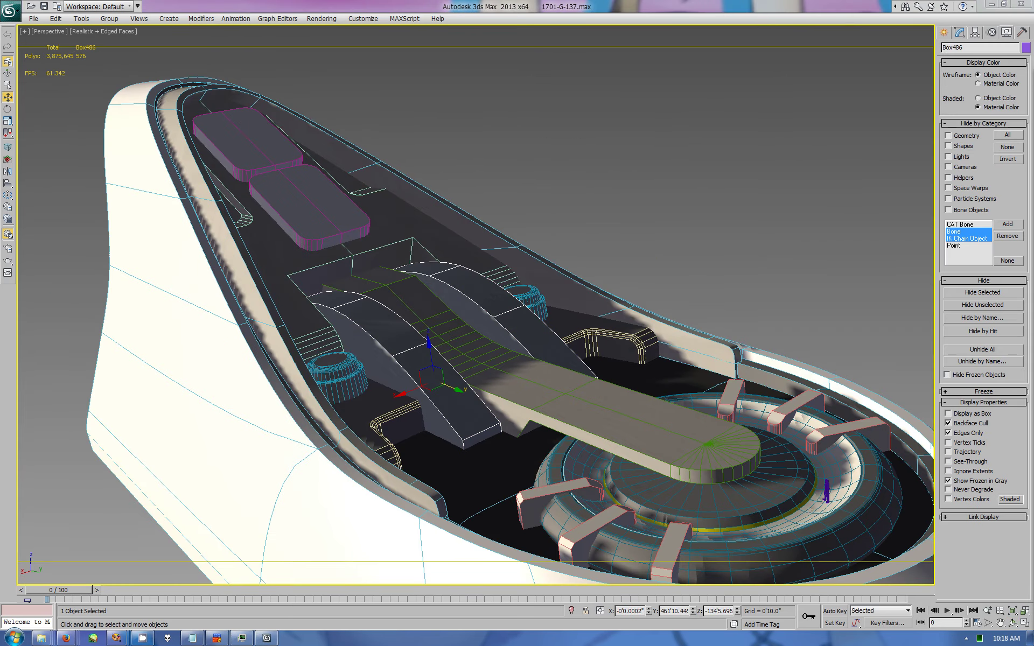
pyautogui.hotkey('alt', 'q')
# Step: Enter Box486's Editable Poly at polygon level and select a face of the arch
pyautogui.click(959, 32)
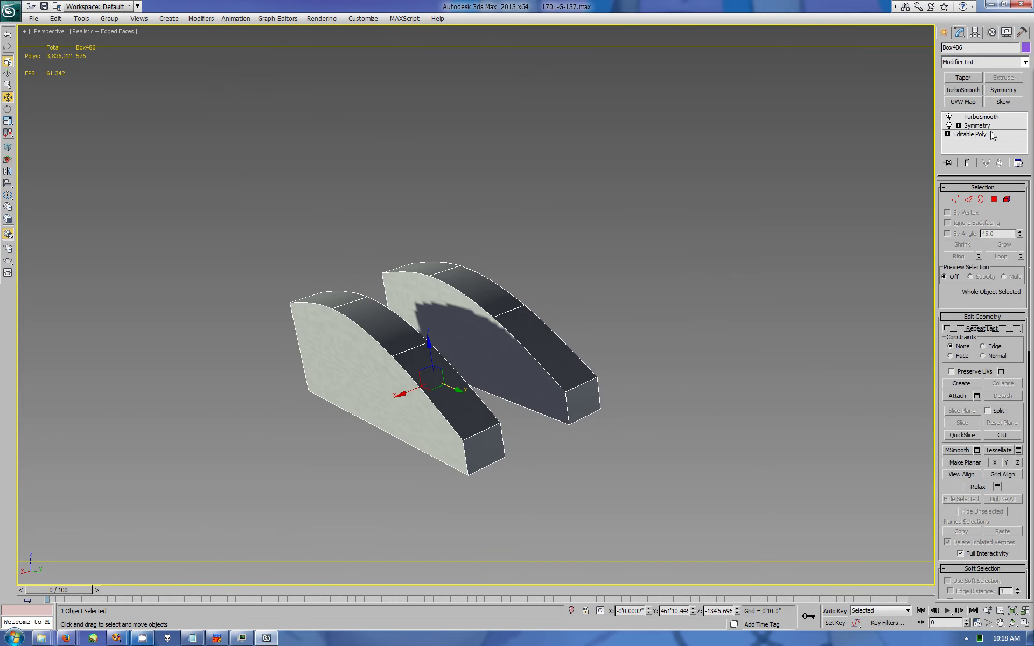
pyautogui.press('4')
pyautogui.click(415, 455)
pyautogui.moveTo(1013, 611); pyautogui.dragTo(1015, 625)
pyautogui.moveTo(517, 323)
pyautogui.mouseDown()
pyautogui.moveTo(478, 276)
pyautogui.moveTo(570, 319)
pyautogui.moveTo(438, 352)
pyautogui.moveTo(481, 309)
pyautogui.moveTo(474, 318)
pyautogui.mouseUp()
pyautogui.press('w')
# Step: Show the TurboSmooth result as a full dense mesh instead of isolines
pyautogui.click(982, 117)
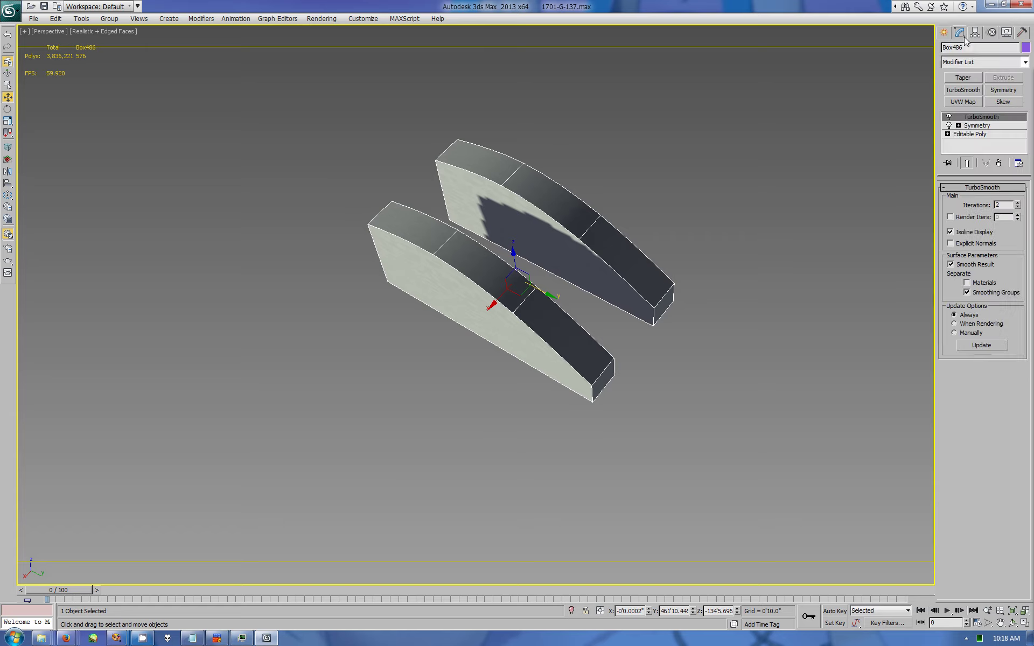
pyautogui.click(951, 232)
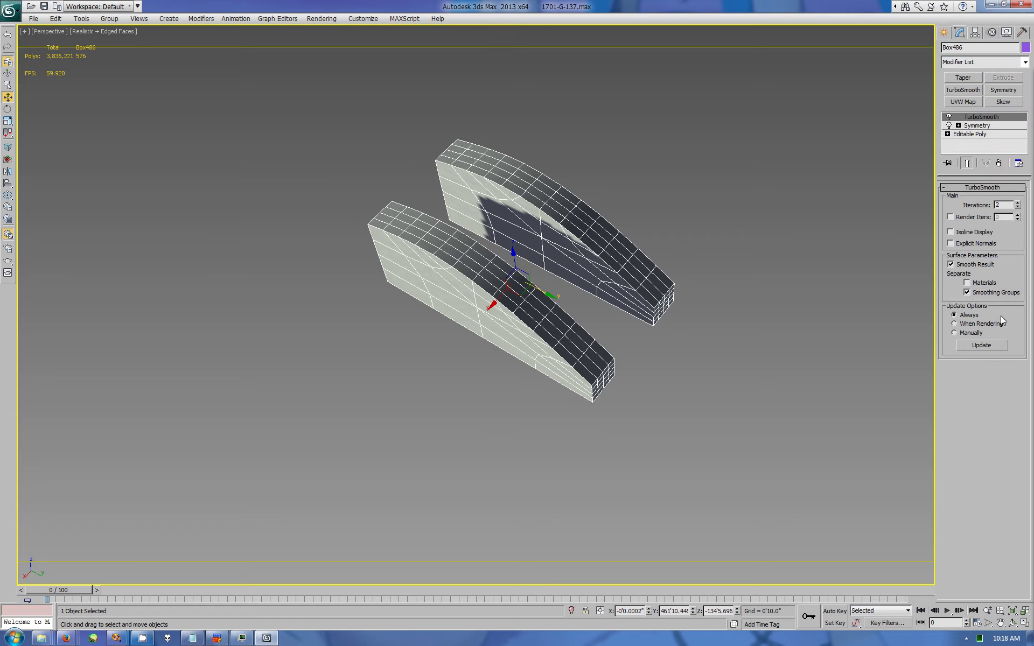
pyautogui.hotkey('ctrl', 'r')
pyautogui.moveTo(517, 302); pyautogui.dragTo(556, 247)
# Step: Return to Editable Poly polygon level and select the arch's front face
pyautogui.click(970, 133)
pyautogui.press('4')
pyautogui.press('w')
pyautogui.click(503, 271)
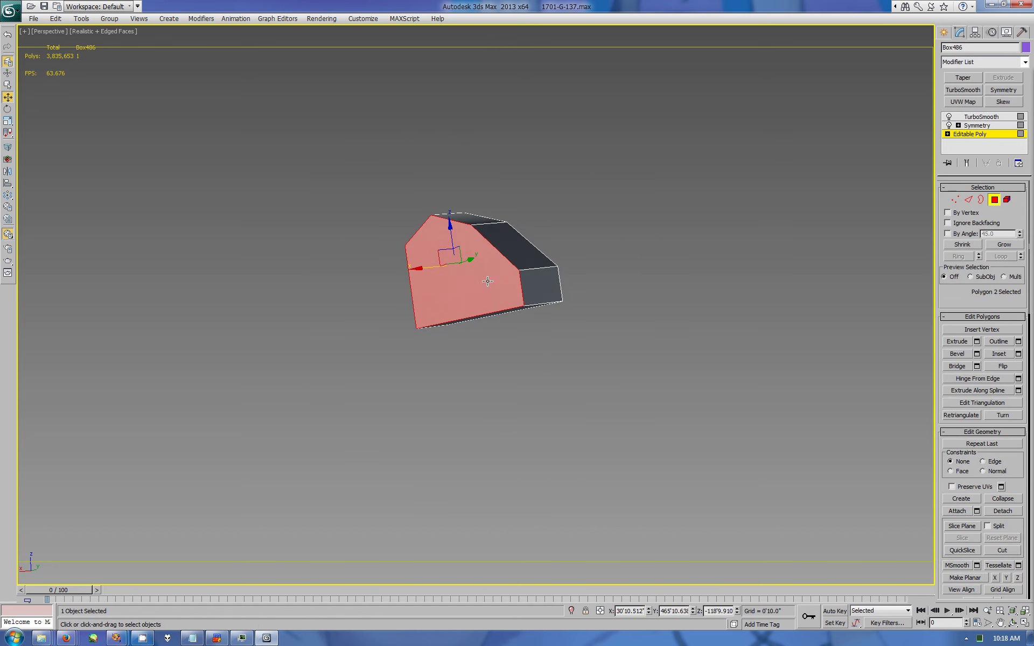
# Step: Select both large side faces of the arch and preview the smoothed slabs
pyautogui.keyDown('alt'); pyautogui.moveTo(487, 280); pyautogui.dragTo(478, 279, button='middle'); pyautogui.keyUp('alt')
pyautogui.keyDown('ctrl'); pyautogui.click(477, 279); pyautogui.keyUp('ctrl')
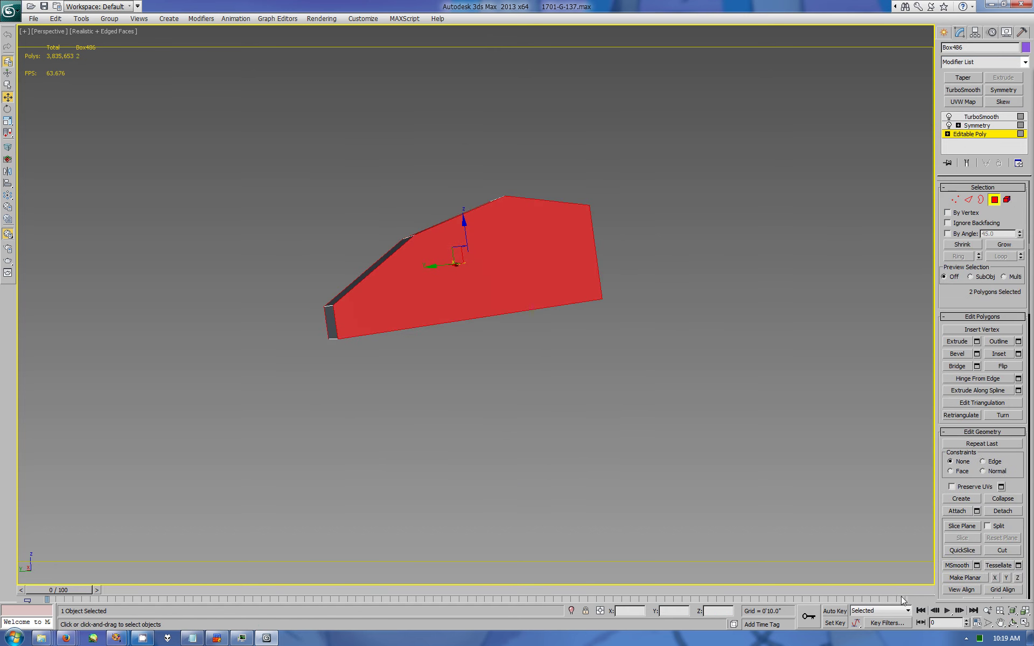
pyautogui.click(981, 117)
pyautogui.hotkey('ctrl', 'r')
pyautogui.moveTo(560, 301)
pyautogui.mouseDown()
pyautogui.moveTo(586, 270)
pyautogui.moveTo(587, 291)
pyautogui.mouseUp()
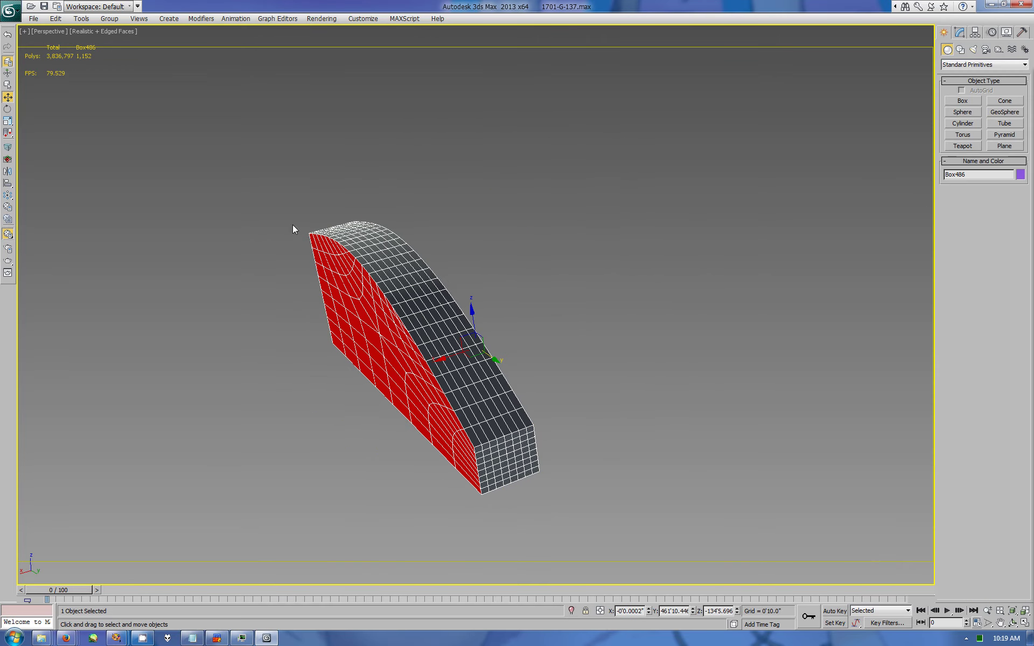
# Step: Delete the collapsed arch's side faces, cap the open border, and show four viewports
pyautogui.click(995, 200)
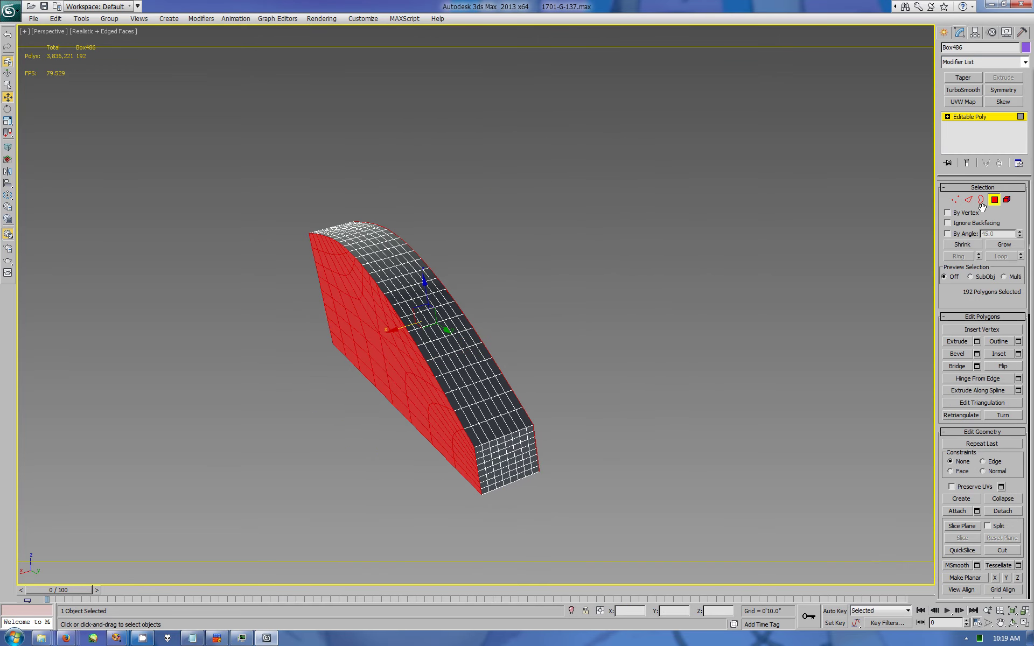
pyautogui.press('Delete')
pyautogui.click(981, 200)
pyautogui.moveTo(549, 342); pyautogui.dragTo(330, 439)
pyautogui.click(1003, 342)
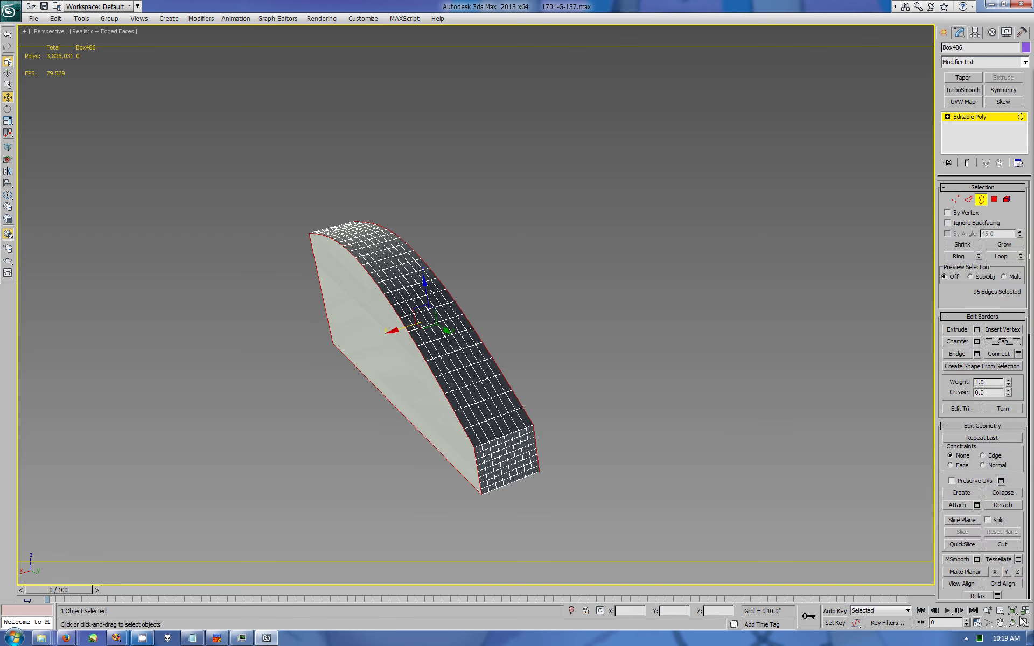
pyautogui.click(1024, 623)
pyautogui.scroll(5, 719, 184)
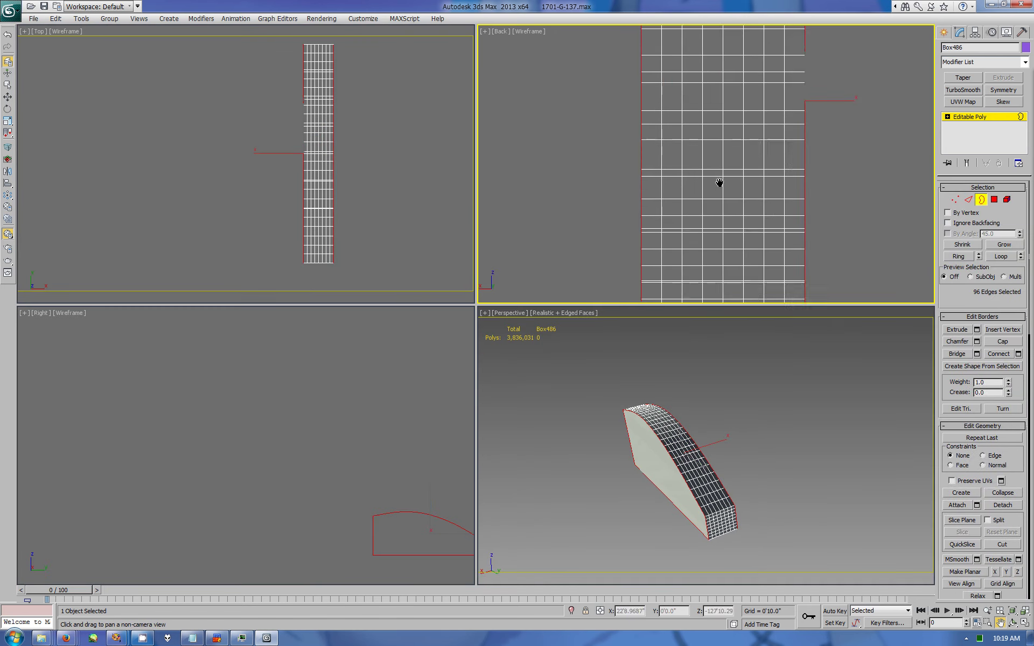
# Step: Ring and loop-select stray stripe edges on the arch strip and remove them
pyautogui.click(968, 200)
pyautogui.click(824, 156)
pyautogui.press('w')
pyautogui.click(1001, 257)
pyautogui.hotkey('ctrl', 'BackSpace')
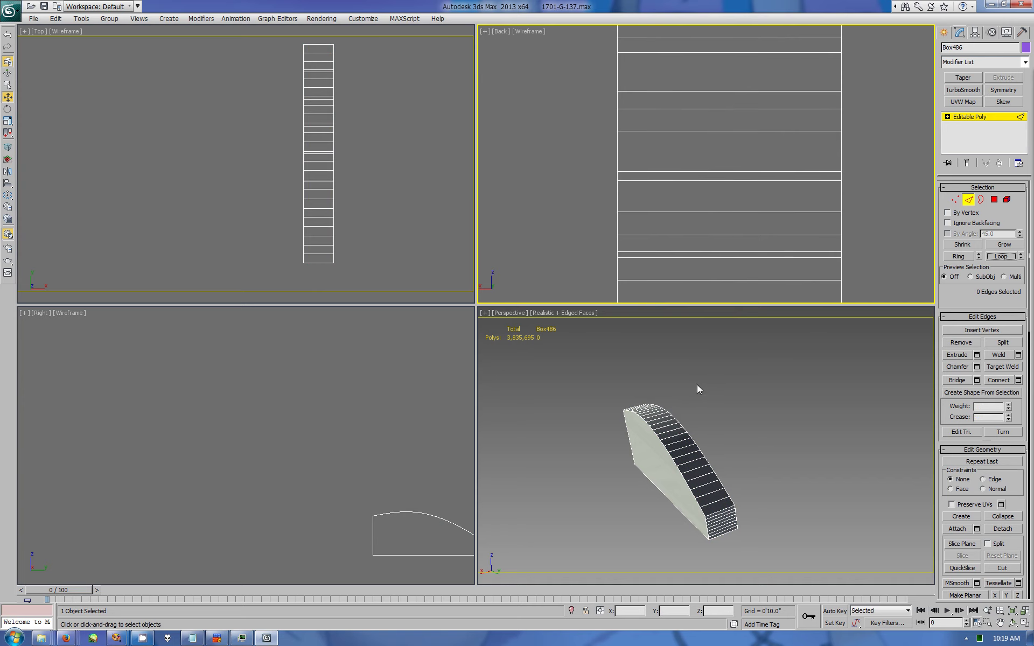
# Step: Remove the stripe edges on the arch's lower end face
pyautogui.click(724, 520)
pyautogui.click(1023, 622)
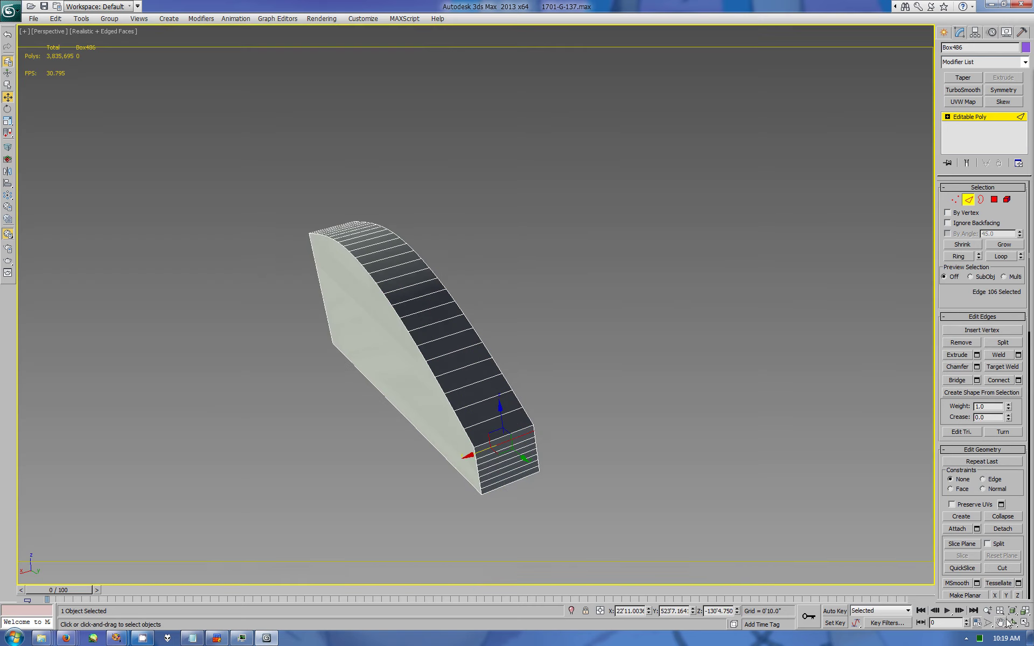
pyautogui.scroll(5, 574, 335)
pyautogui.keyDown('ctrl'); pyautogui.click(682, 386); pyautogui.keyUp('ctrl')
pyautogui.moveTo(682, 487); pyautogui.dragTo(682, 488)
pyautogui.hotkey('ctrl', 'BackSpace')
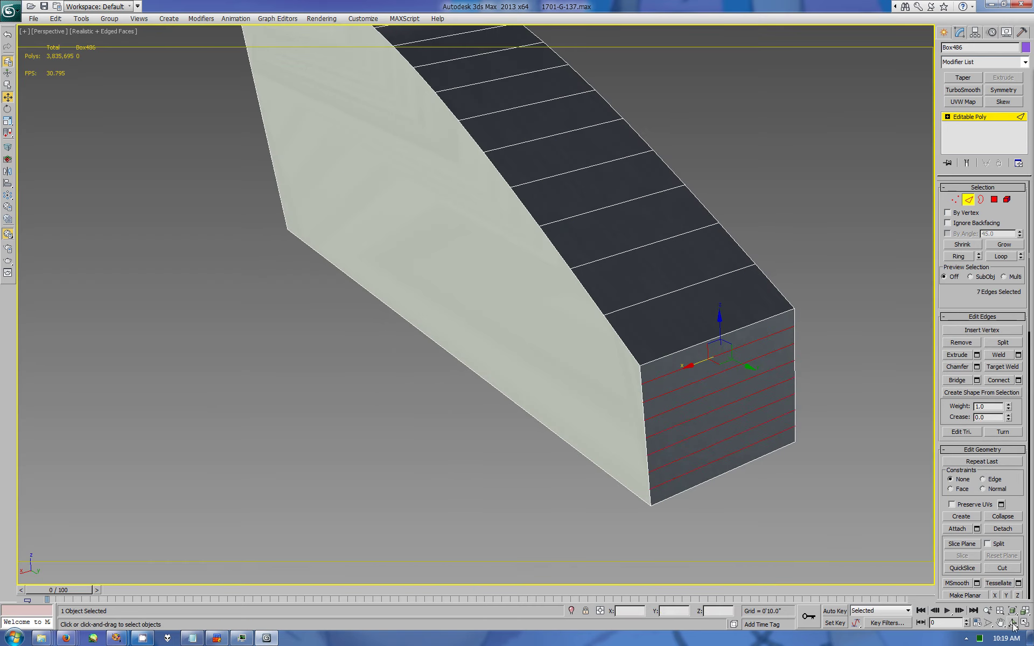
# Step: Remove the stripe edges along the arch's bottom face
pyautogui.keyDown('alt'); pyautogui.moveTo(682, 488); pyautogui.dragTo(610, 373, button='middle'); pyautogui.keyUp('alt')
pyautogui.keyDown('ctrl'); pyautogui.click(681, 404); pyautogui.keyUp('ctrl')
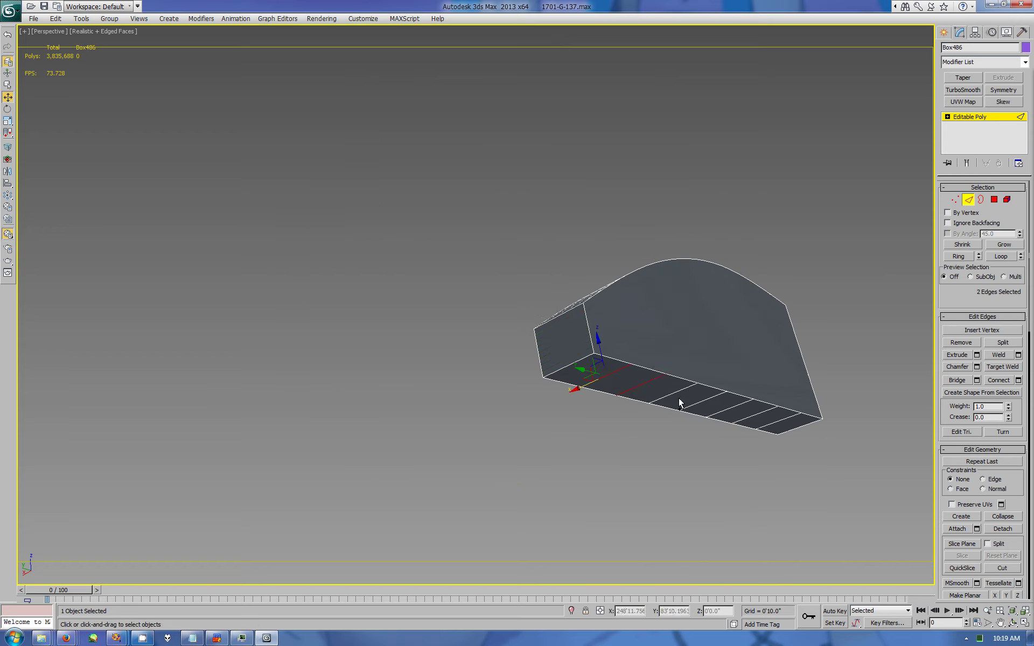
pyautogui.keyDown('ctrl'); pyautogui.click(722, 411); pyautogui.keyUp('ctrl')
pyautogui.keyDown('ctrl'); pyautogui.click(754, 418); pyautogui.keyUp('ctrl')
pyautogui.hotkey('ctrl', 'BackSpace')
# Step: Remove the remaining stripe edges on the arch's other end face
pyautogui.click(797, 422)
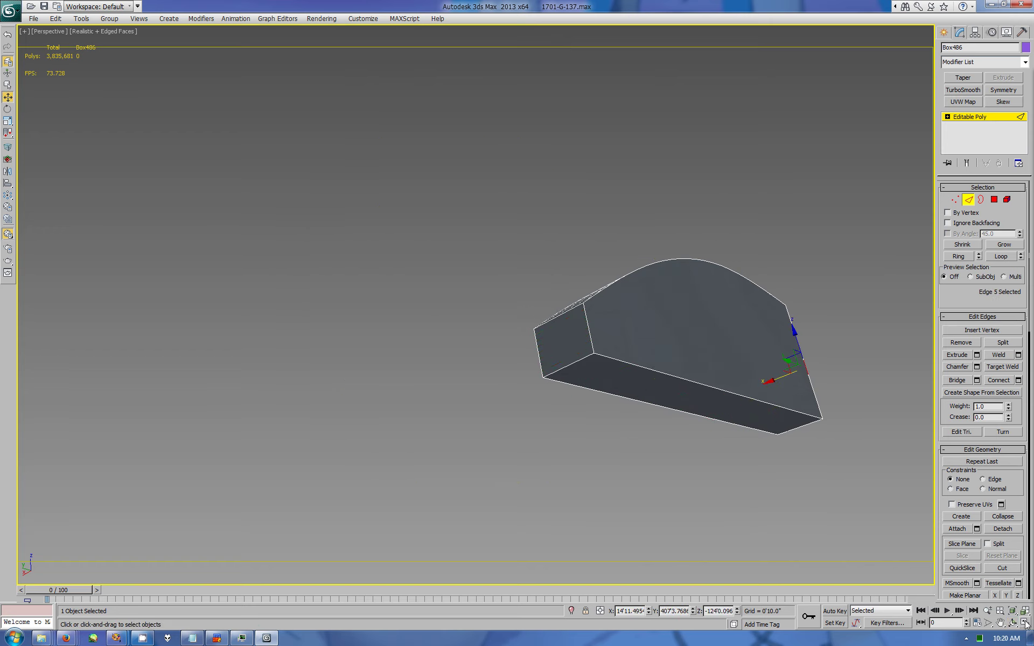
pyautogui.keyDown('alt'); pyautogui.moveTo(798, 422); pyautogui.dragTo(826, 343, button='middle'); pyautogui.keyUp('alt')
pyautogui.keyDown('ctrl'); pyautogui.click(828, 345); pyautogui.keyUp('ctrl')
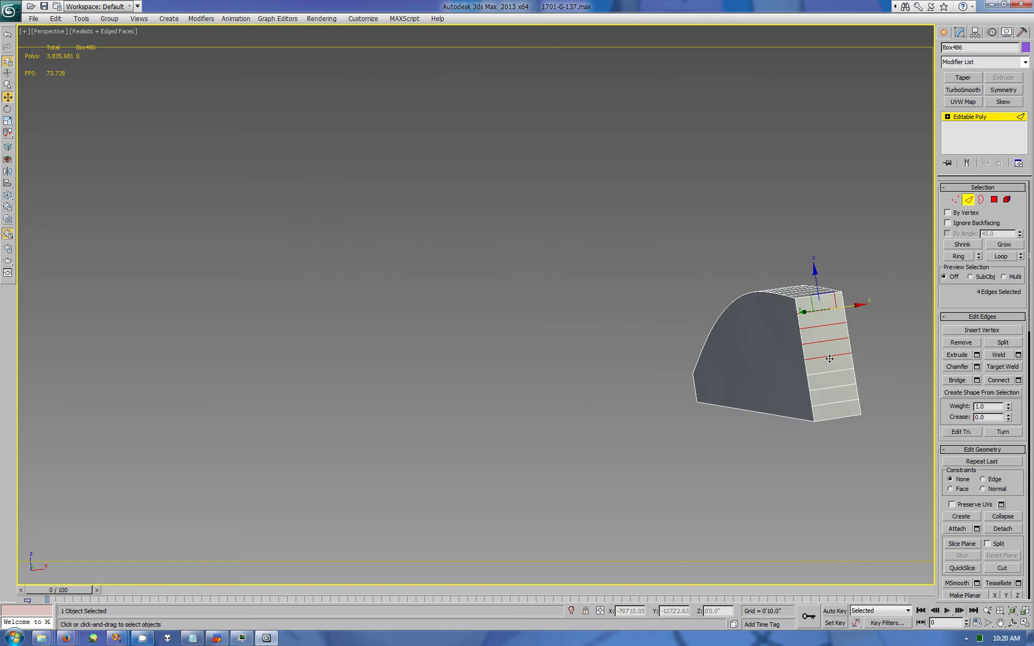
pyautogui.keyDown('ctrl'); pyautogui.click(830, 370); pyautogui.keyUp('ctrl')
pyautogui.keyDown('ctrl'); pyautogui.click(832, 394); pyautogui.keyUp('ctrl')
pyautogui.hotkey('ctrl', 'BackSpace')
# Step: Ring-select only the top rungs, excluding end edges, and open Extrude Edges settings
pyautogui.keyDown('alt'); pyautogui.moveTo(833, 394); pyautogui.dragTo(963, 573, button='middle'); pyautogui.keyUp('alt')
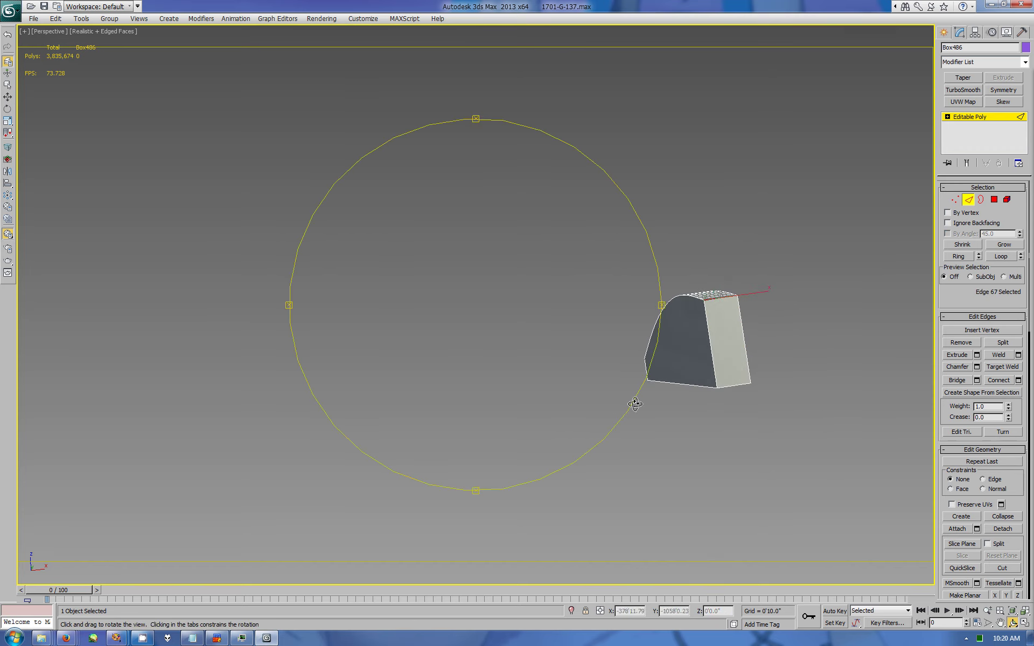
pyautogui.keyDown('alt'); pyautogui.moveTo(635, 397); pyautogui.dragTo(743, 453, button='middle'); pyautogui.keyUp('alt')
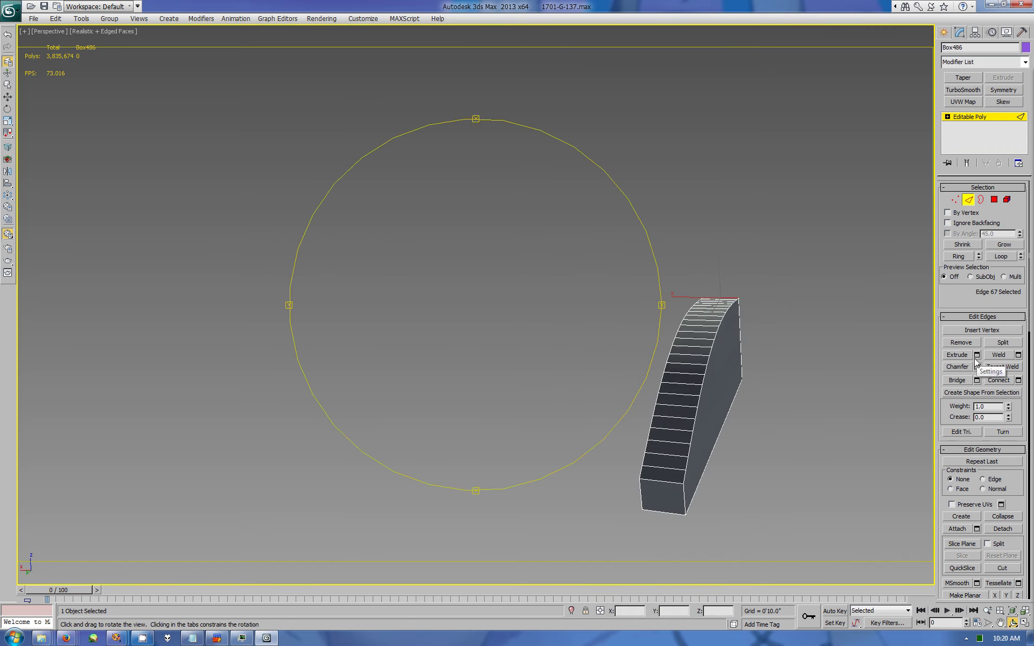
pyautogui.click(958, 257)
pyautogui.press('w')
pyautogui.keyDown('alt'); pyautogui.moveTo(616, 507); pyautogui.dragTo(700, 543); pyautogui.keyUp('alt')
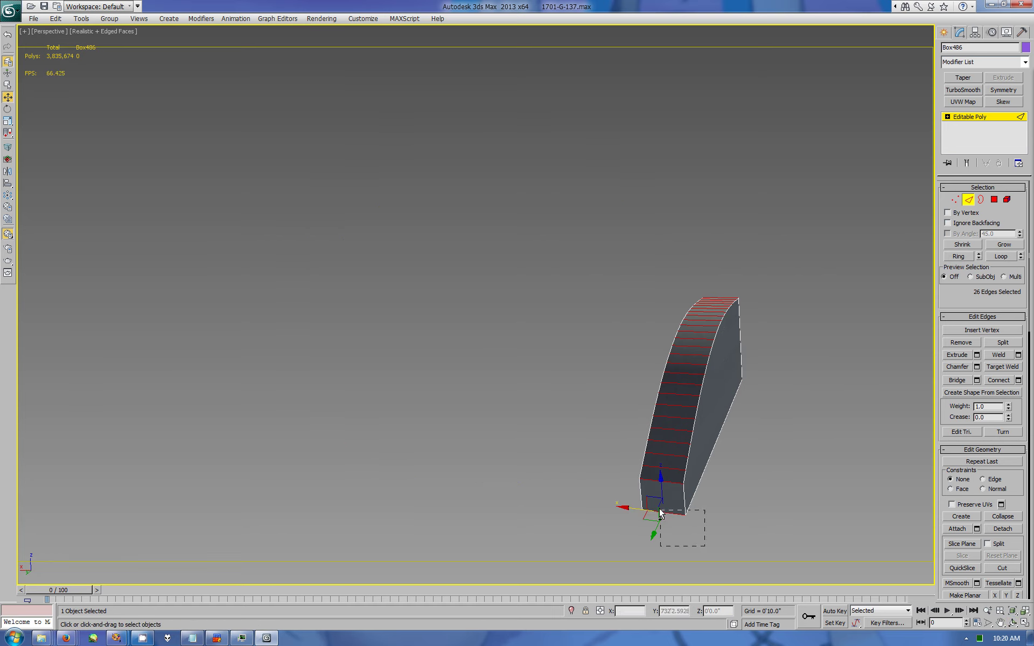
pyautogui.click(1013, 624)
pyautogui.moveTo(616, 404); pyautogui.dragTo(749, 371)
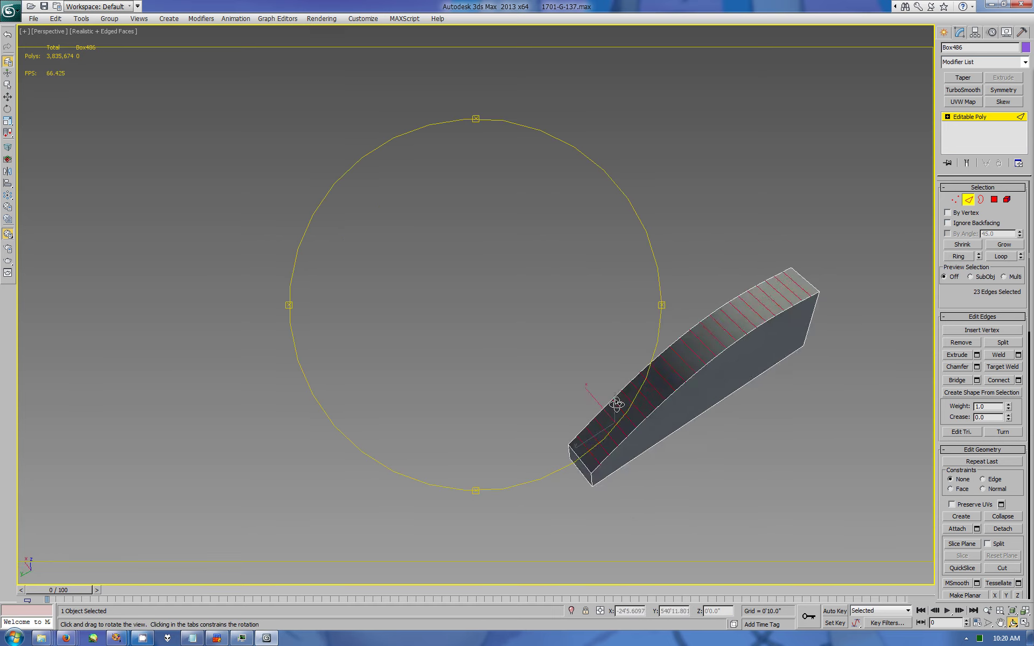
pyautogui.click(976, 355)
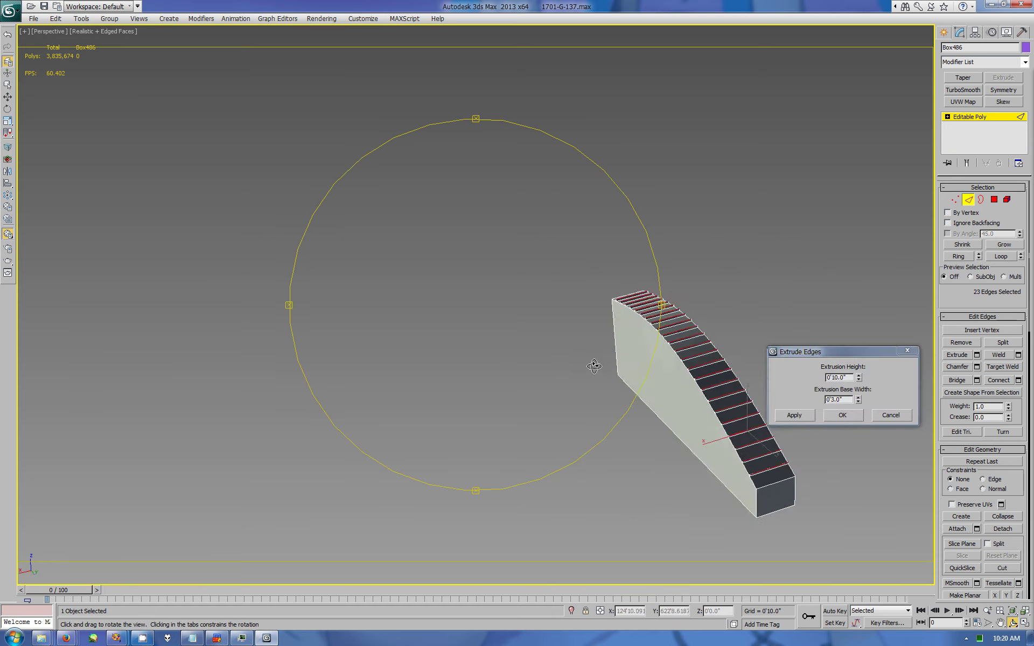
# Step: Extrude the top rung edges with negative height and a 1'5.1" base to cut notches
pyautogui.moveTo(858, 401); pyautogui.dragTo(841, 150)
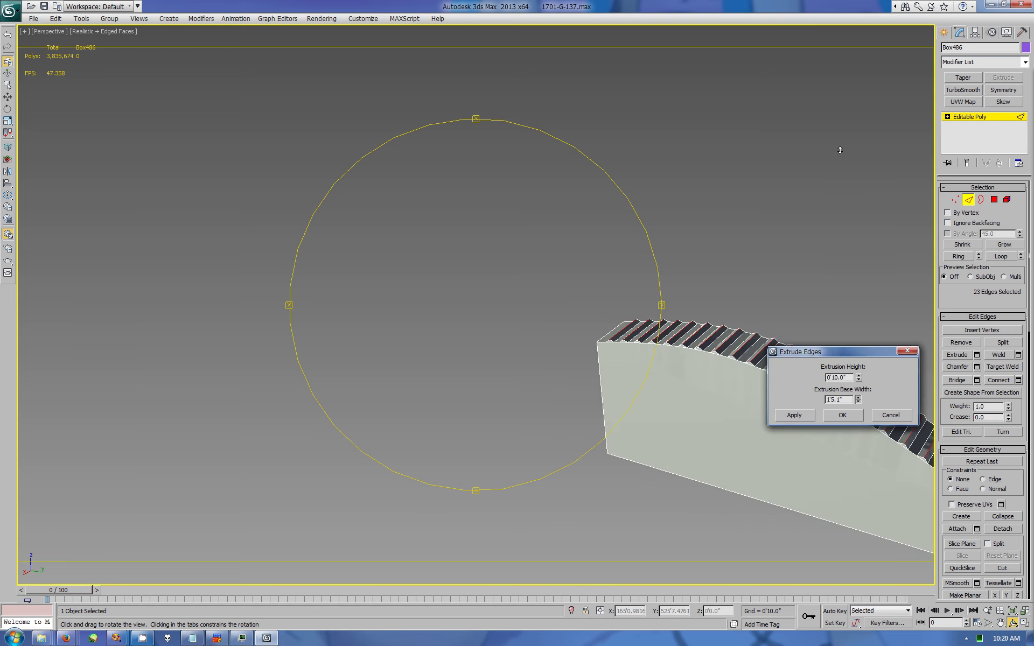
pyautogui.keyDown('alt'); pyautogui.moveTo(544, 346); pyautogui.dragTo(701, 345, button='middle'); pyautogui.keyUp('alt')
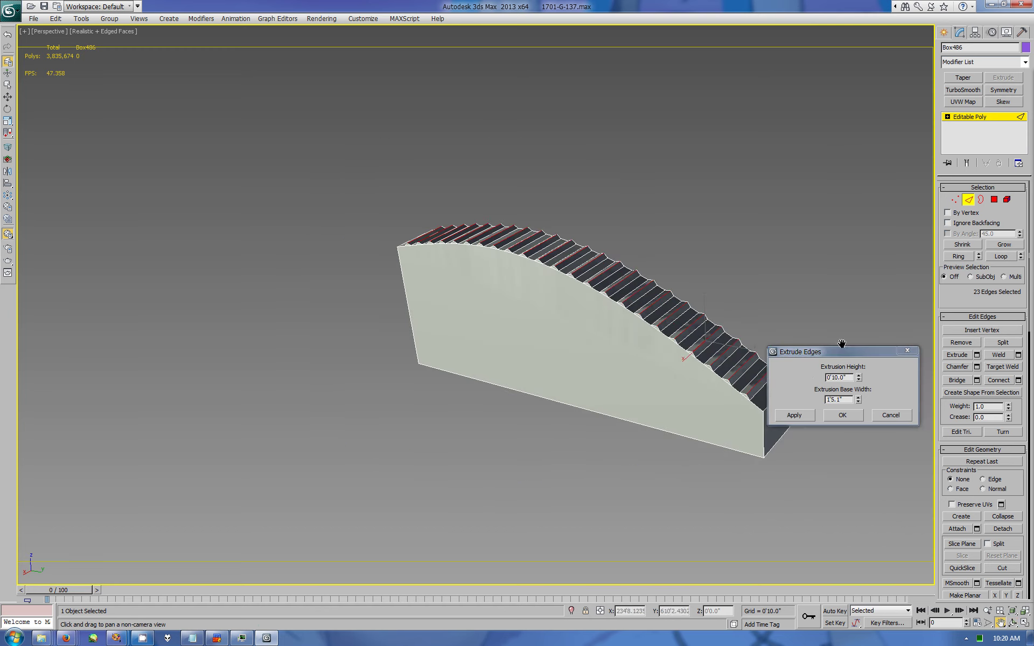
pyautogui.moveTo(841, 352)
pyautogui.mouseDown()
pyautogui.moveTo(857, 433)
pyautogui.moveTo(869, 67)
pyautogui.moveTo(913, 586)
pyautogui.mouseUp()
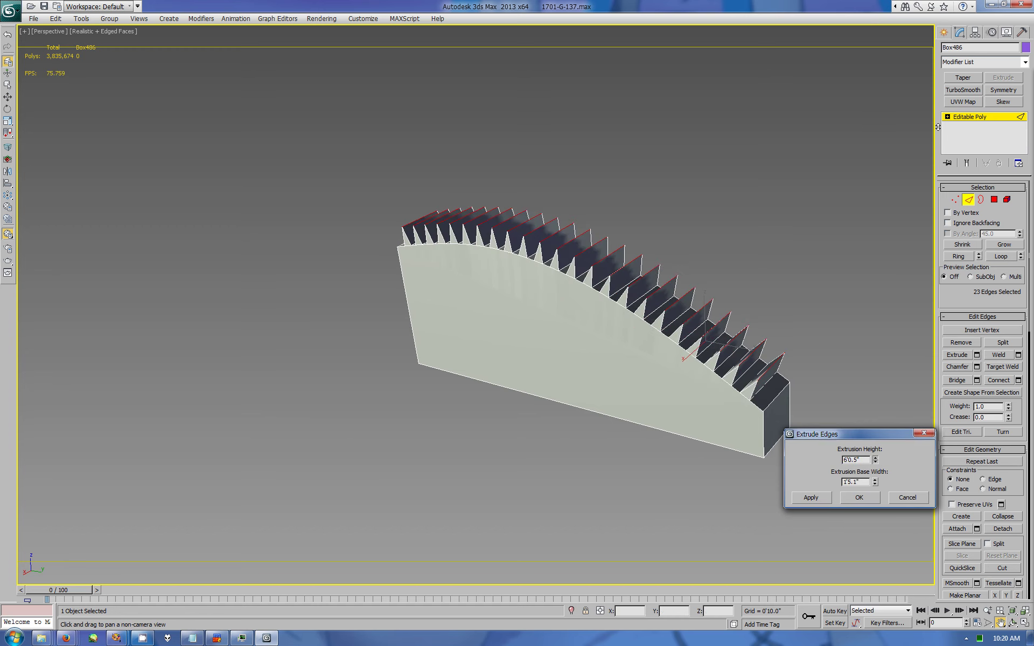
pyautogui.click(851, 497)
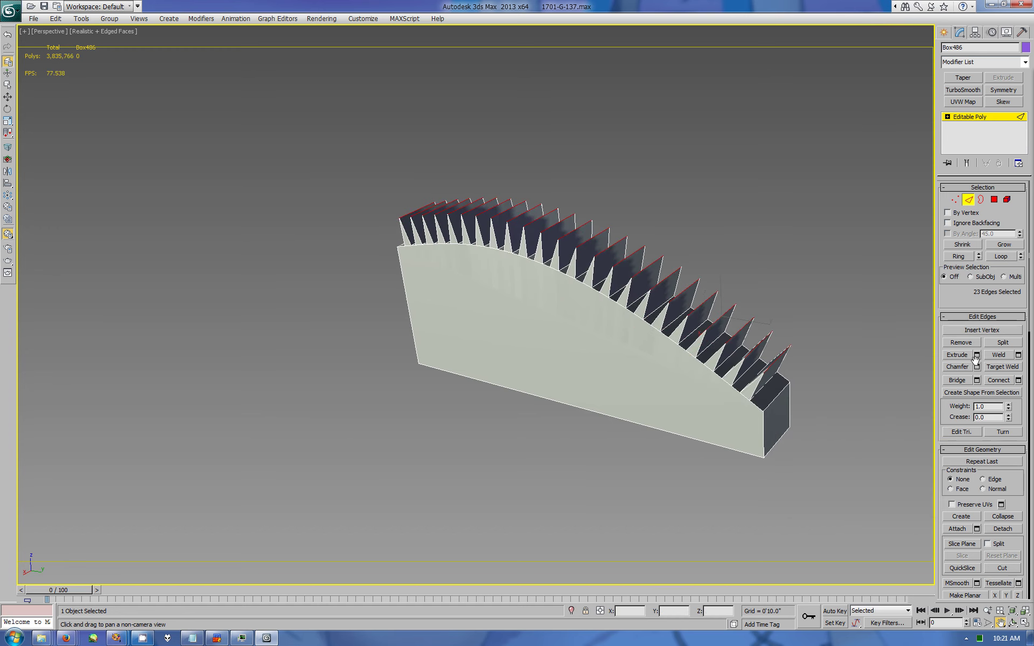
# Step: Chamfer the notched rib edges with an increased chamfer amount
pyautogui.click(976, 367)
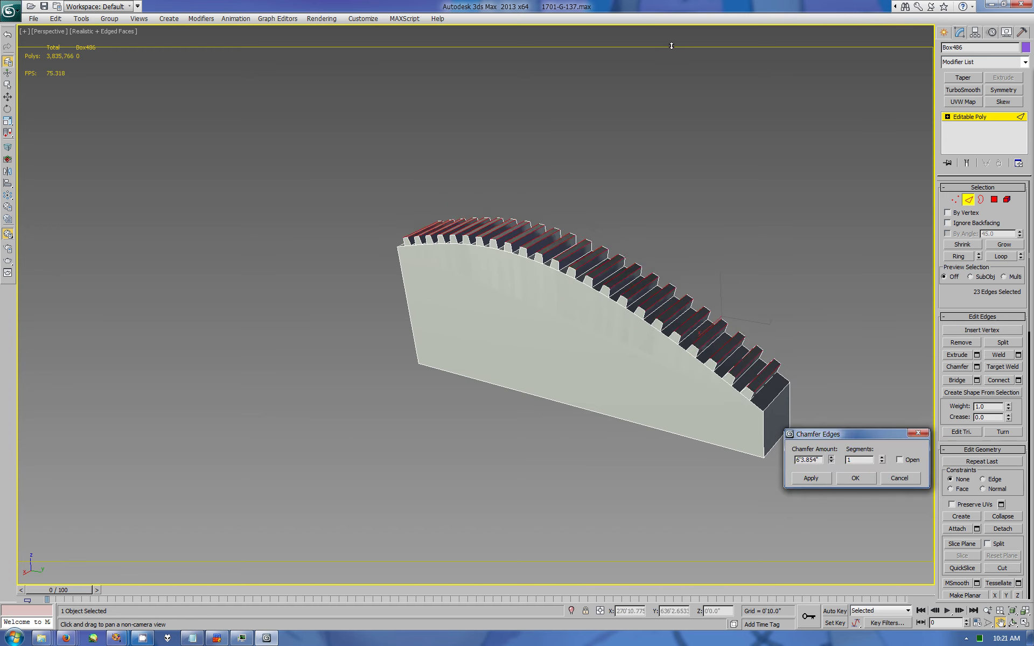
pyautogui.moveTo(831, 421); pyautogui.dragTo(831, 350)
pyautogui.click(855, 479)
pyautogui.click(1006, 32)
# Step: Unhide all scene objects and orbit around the ribbed ramp
pyautogui.click(983, 349)
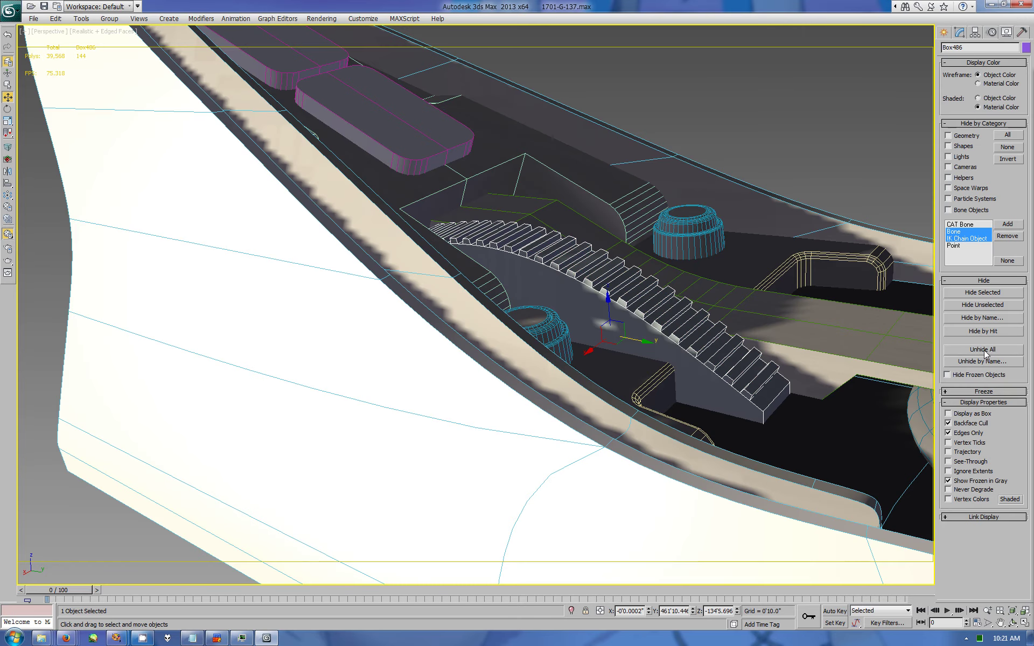
pyautogui.click(1013, 623)
pyautogui.moveTo(528, 280)
pyautogui.mouseDown()
pyautogui.moveTo(558, 271)
pyautogui.moveTo(512, 268)
pyautogui.mouseUp()
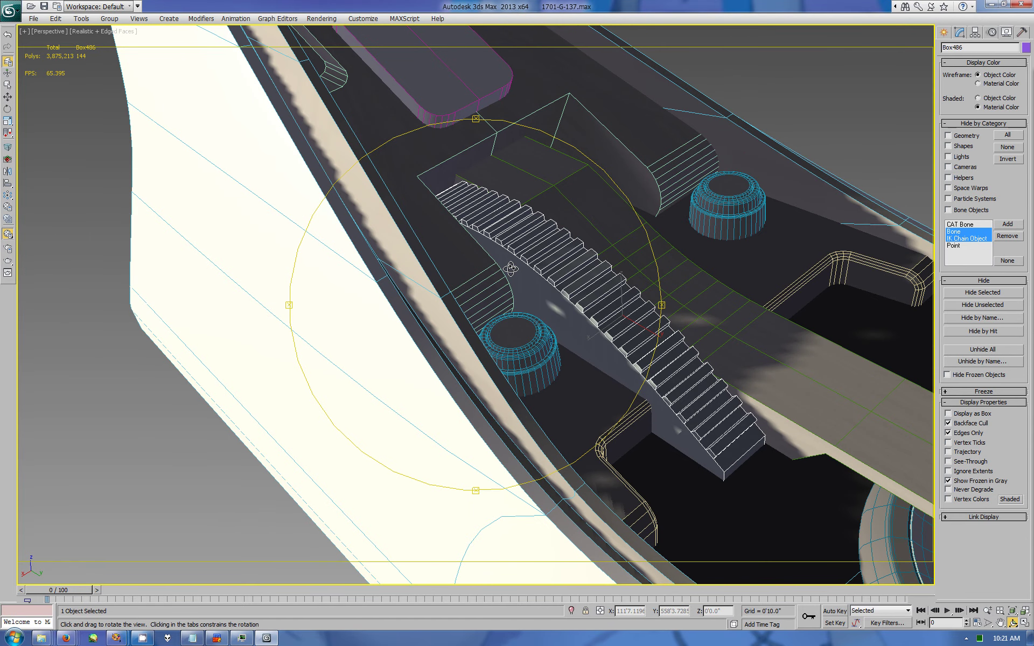
pyautogui.moveTo(511, 269); pyautogui.dragTo(506, 260)
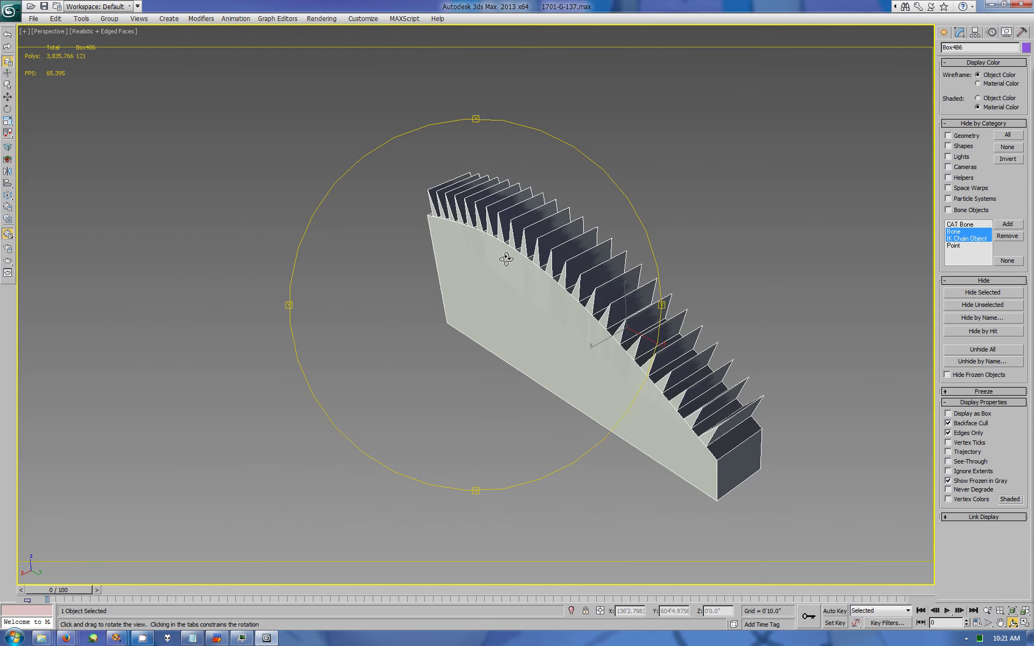
# Step: Delete the ramp's flat side polygon
pyautogui.press('4')
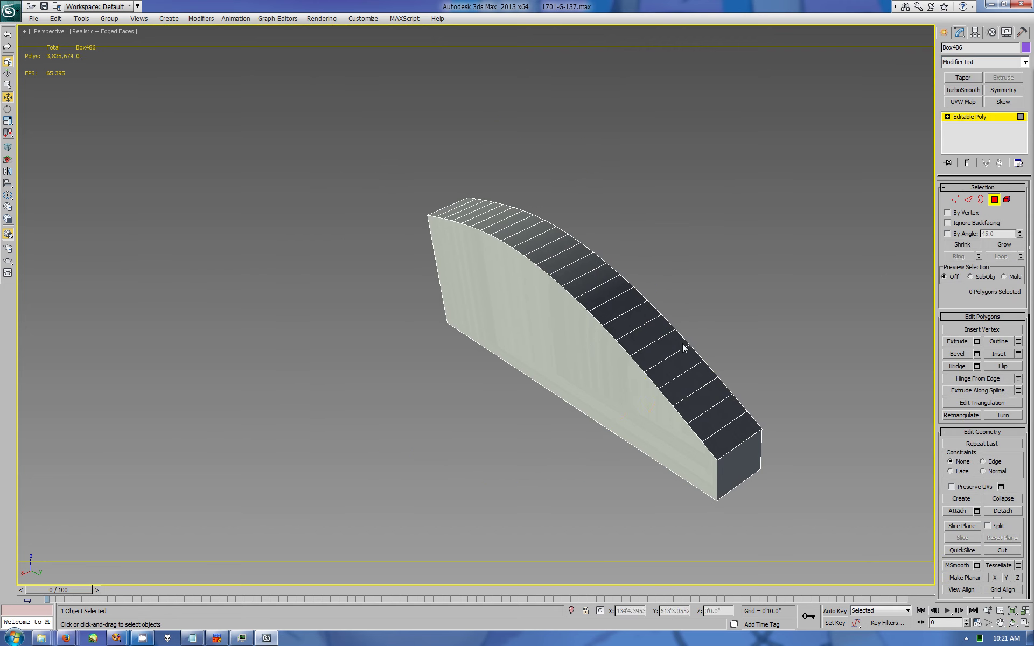
pyautogui.click(547, 300)
pyautogui.keyDown('alt'); pyautogui.moveTo(547, 300); pyautogui.dragTo(583, 345, button='middle'); pyautogui.keyUp('alt')
pyautogui.press('Delete')
# Step: Extrude the ramp's top edges with negative height to cut grooves
pyautogui.click(968, 200)
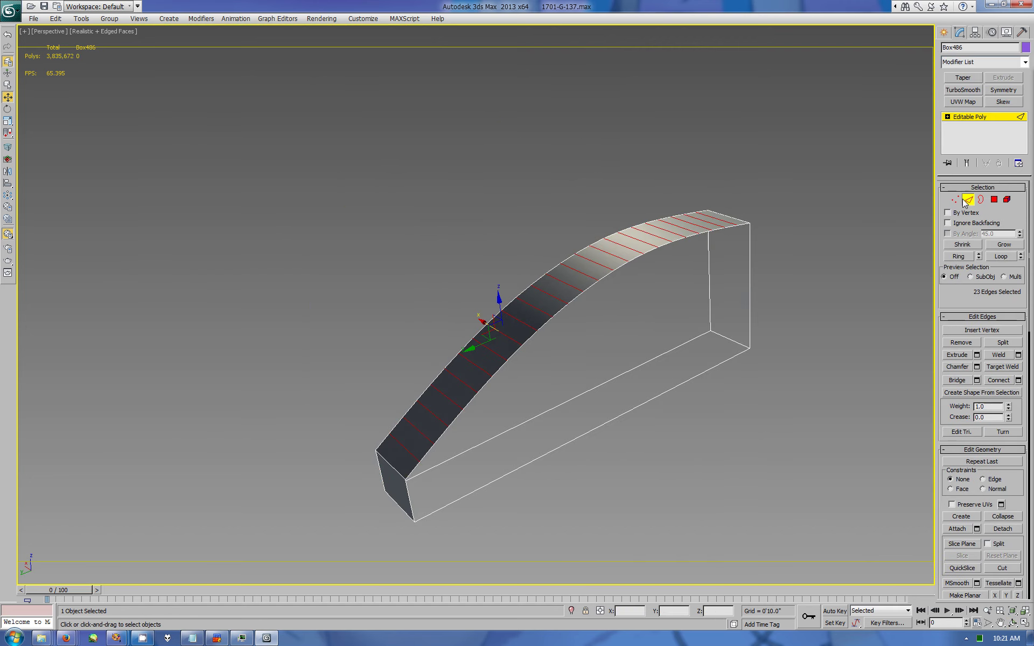
pyautogui.click(977, 355)
pyautogui.moveTo(876, 460); pyautogui.dragTo(869, 547)
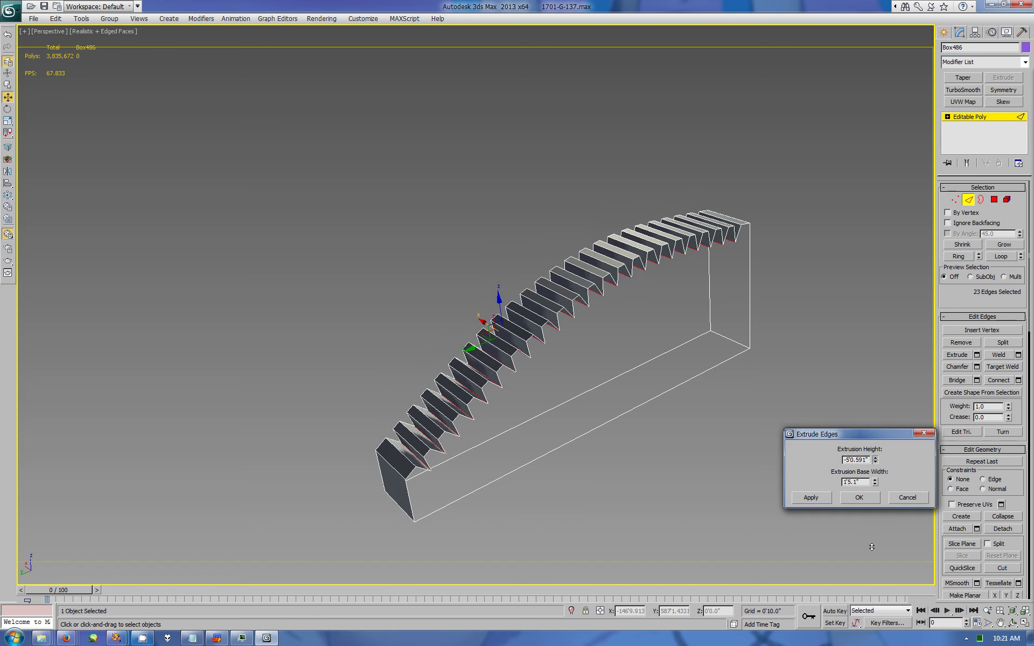
pyautogui.click(862, 497)
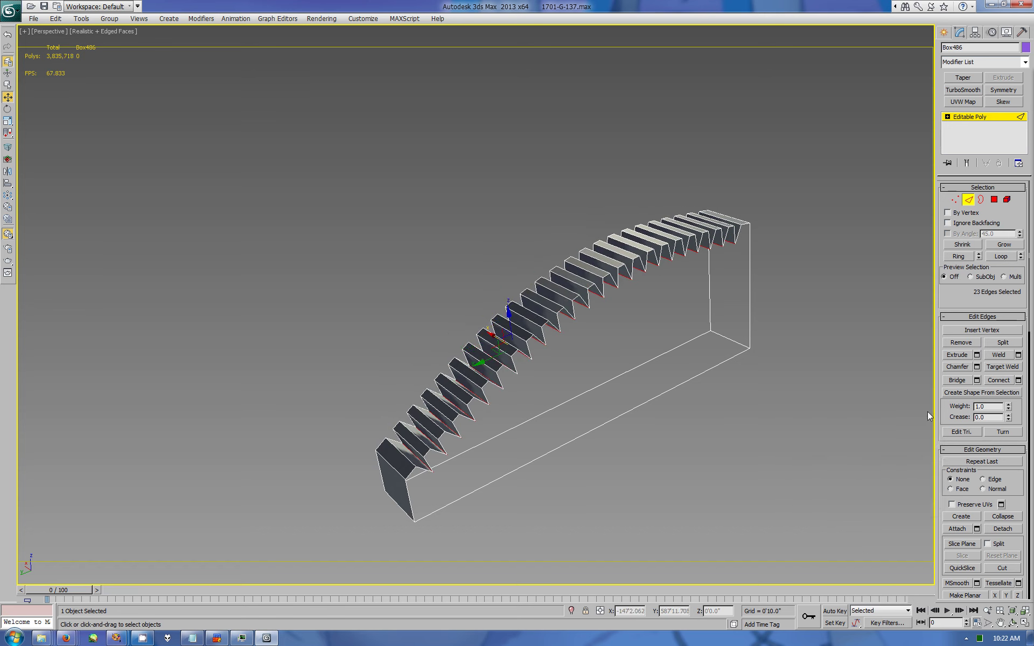
# Step: Chamfer the groove edges in two passes, the second with a smaller amount
pyautogui.click(976, 367)
pyautogui.moveTo(831, 460); pyautogui.dragTo(842, 260)
pyautogui.scroll(1, 776, 456)
pyautogui.scroll(3, 776, 456)
pyautogui.scroll(2, 775, 457)
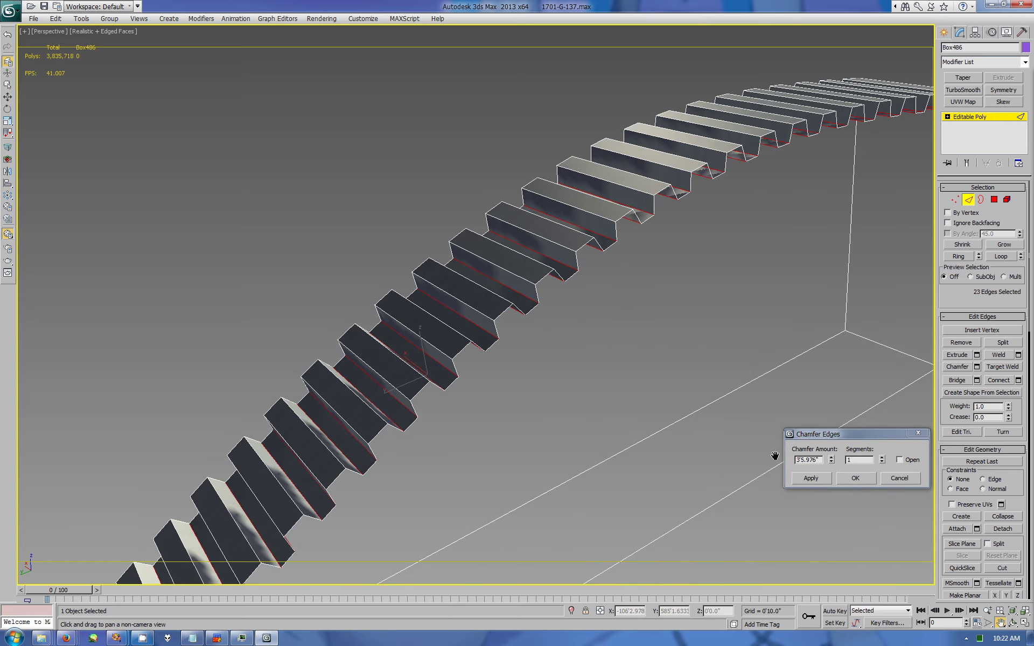
pyautogui.click(810, 479)
pyautogui.moveTo(831, 460); pyautogui.dragTo(832, 509)
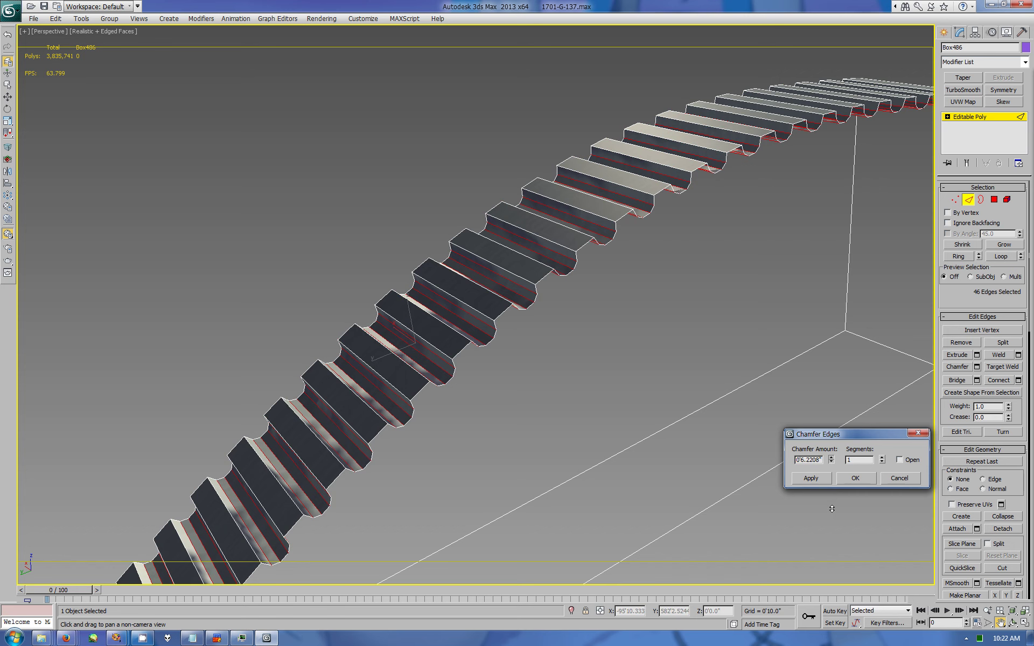
pyautogui.click(855, 478)
# Step: Cap the ramp's open side border and orbit to check it
pyautogui.click(994, 199)
pyautogui.press('w')
pyautogui.scroll(-3, 994, 527)
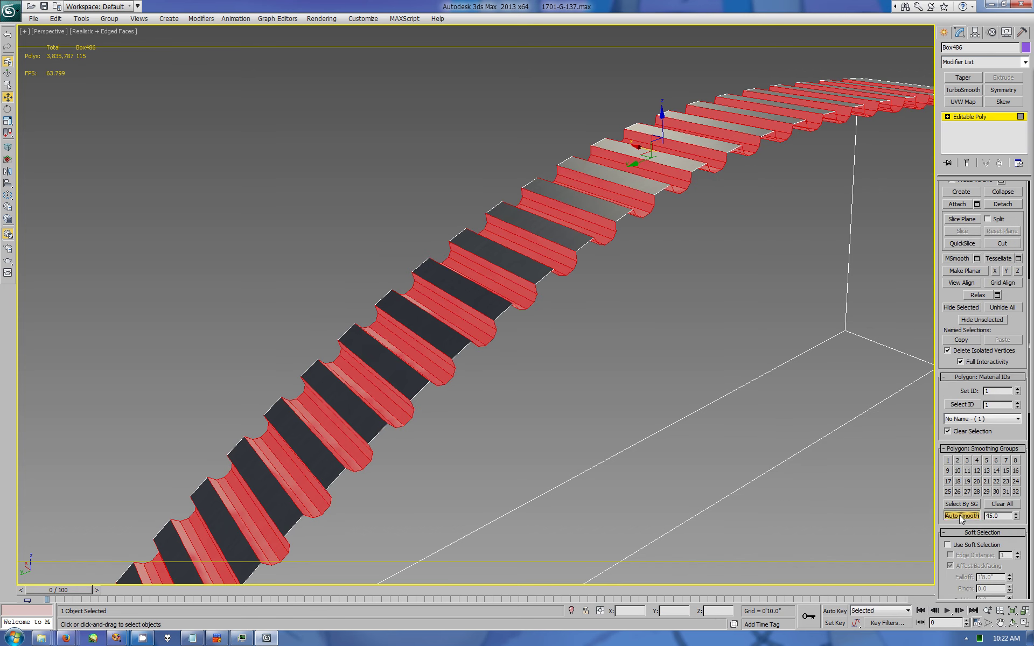
pyautogui.scroll(3, 986, 456)
pyautogui.scroll(2, 986, 456)
pyautogui.keyDown('ctrl'); pyautogui.click(982, 199); pyautogui.keyUp('ctrl')
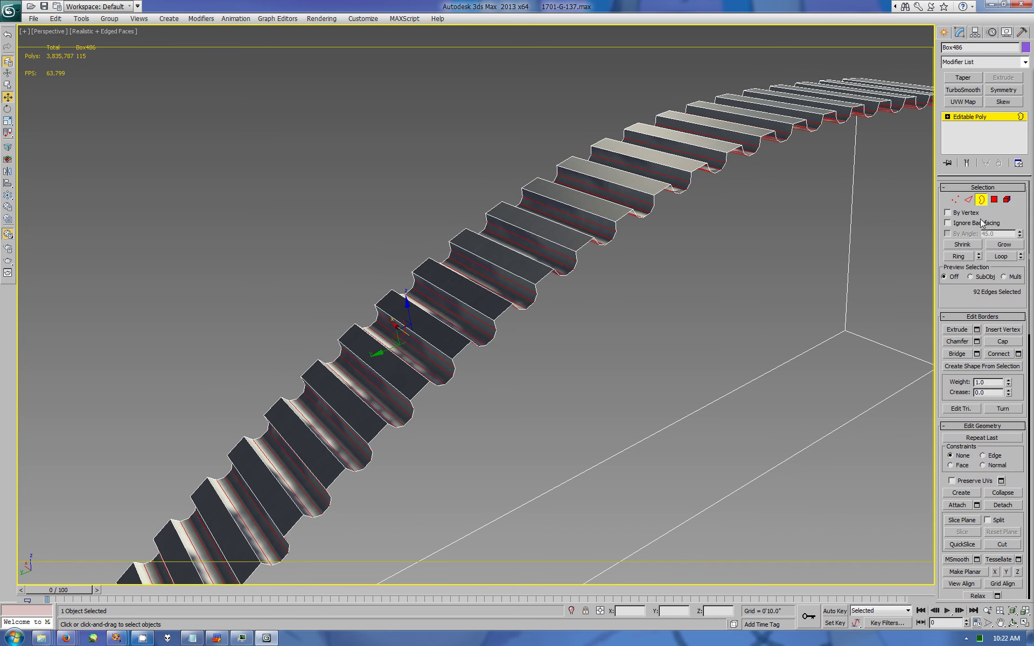
pyautogui.scroll(-3, 853, 171)
pyautogui.click(1003, 342)
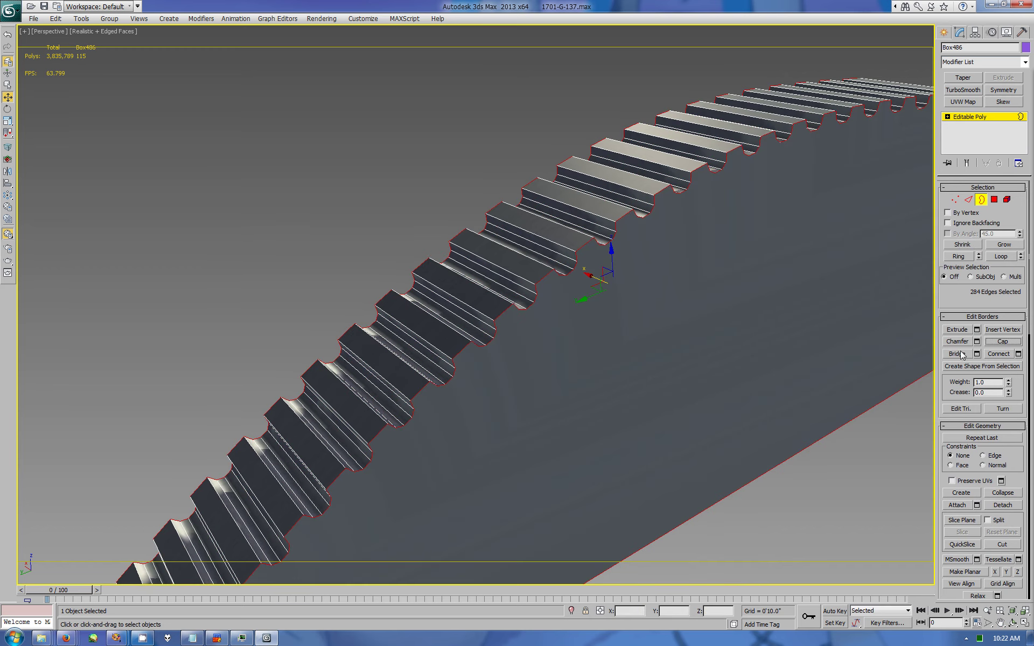
pyautogui.click(1012, 624)
pyautogui.moveTo(673, 377)
pyautogui.mouseDown()
pyautogui.moveTo(637, 355)
pyautogui.moveTo(681, 342)
pyautogui.moveTo(654, 383)
pyautogui.mouseUp()
# Step: Exit sub-object mode, Unhide All, and orbit around the mirrored ramps and central arm
pyautogui.click(981, 199)
pyautogui.press('w')
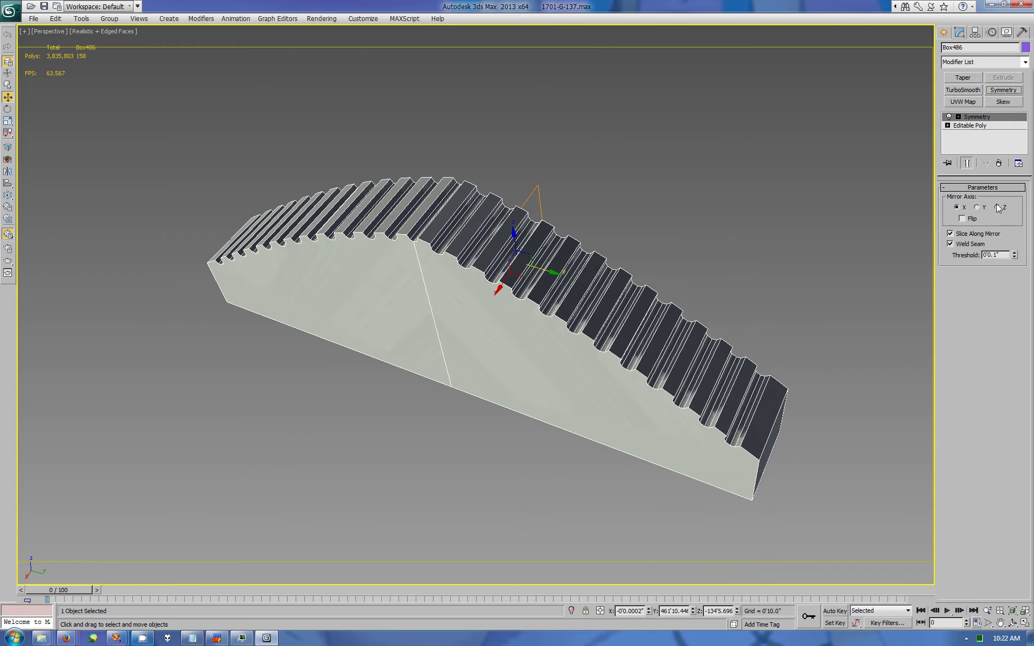
pyautogui.click(1007, 31)
pyautogui.click(984, 349)
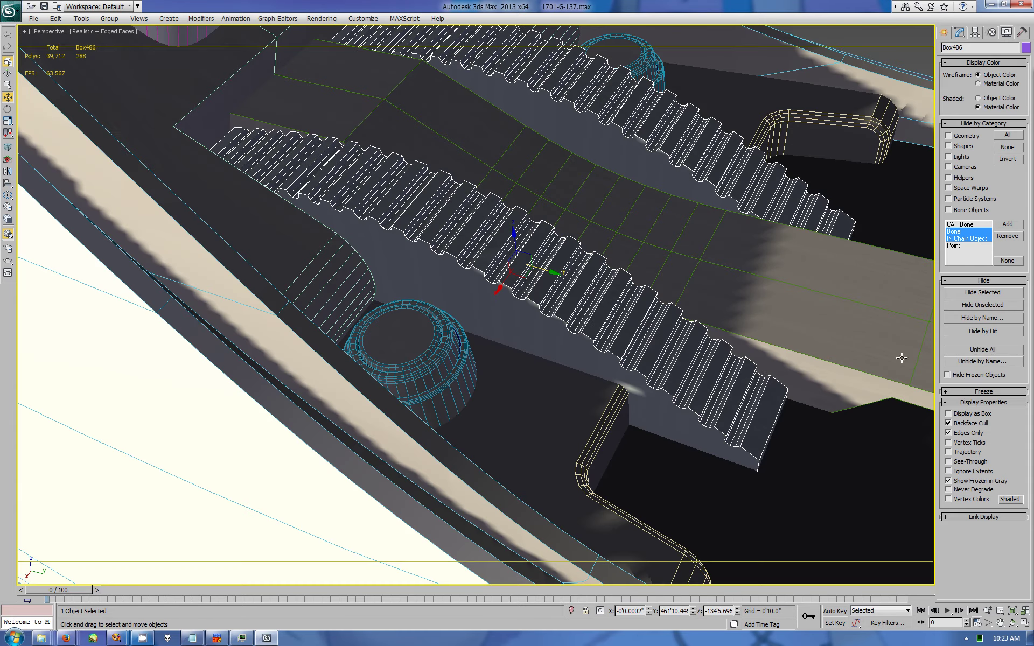
pyautogui.click(1012, 623)
pyautogui.scroll(-3, 527, 331)
pyautogui.moveTo(517, 323)
pyautogui.mouseDown()
pyautogui.moveTo(539, 323)
pyautogui.moveTo(517, 344)
pyautogui.moveTo(530, 332)
pyautogui.moveTo(546, 368)
pyautogui.moveTo(459, 226)
pyautogui.moveTo(474, 253)
pyautogui.moveTo(485, 243)
pyautogui.moveTo(457, 230)
pyautogui.mouseUp()
pyautogui.scroll(-5, 527, 332)
pyautogui.scroll(6, 527, 332)
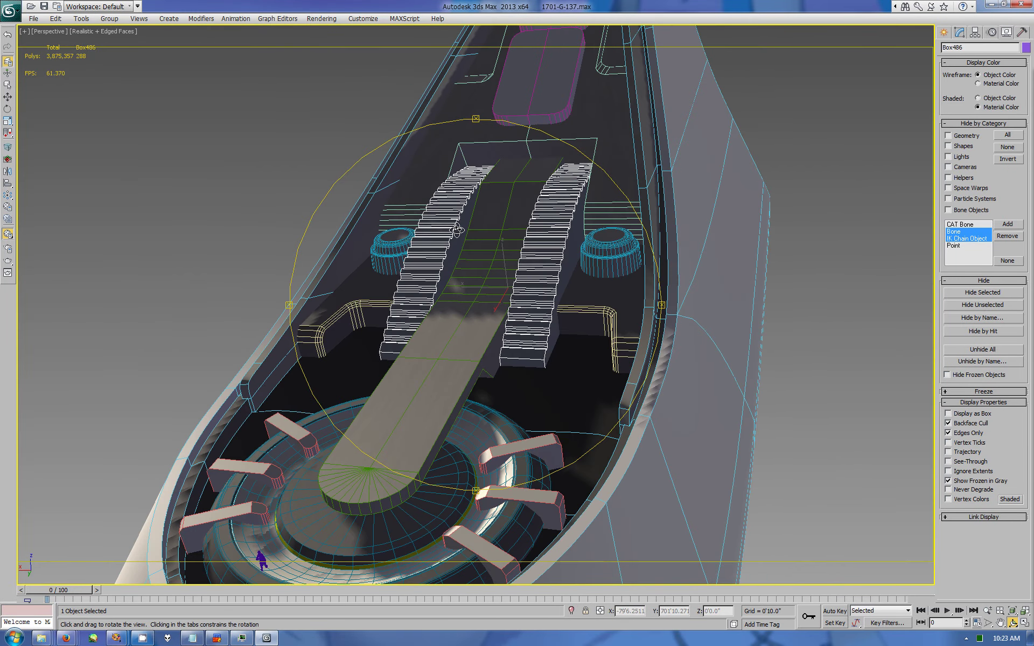
pyautogui.moveTo(463, 226); pyautogui.dragTo(480, 204)
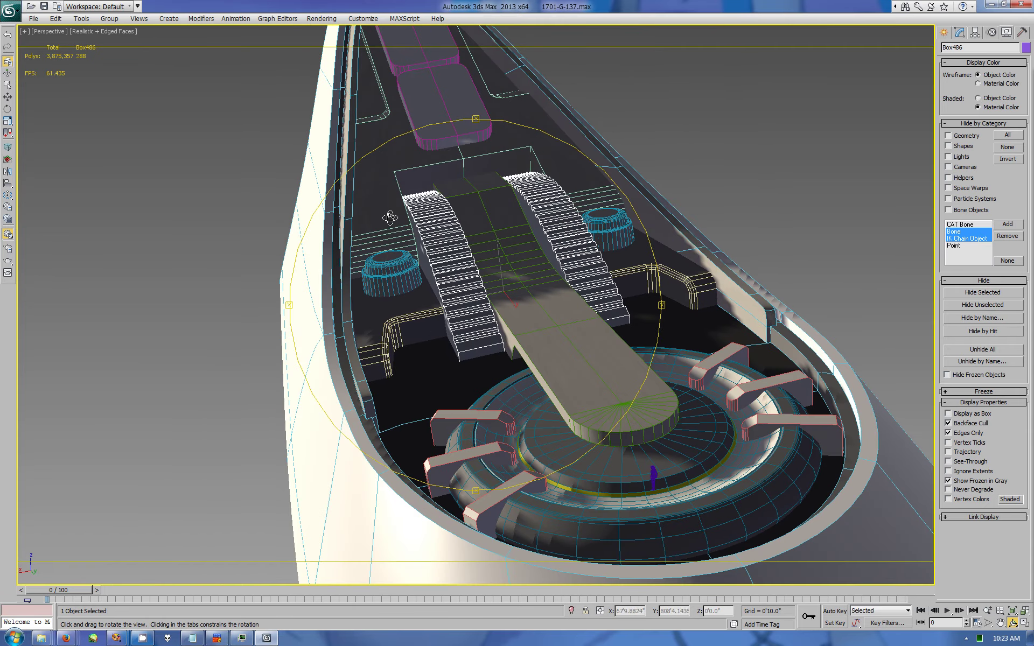
pyautogui.moveTo(390, 220)
pyautogui.mouseDown()
pyautogui.moveTo(470, 291)
pyautogui.moveTo(498, 266)
pyautogui.moveTo(493, 273)
pyautogui.mouseUp()
pyautogui.rightClick(499, 266)
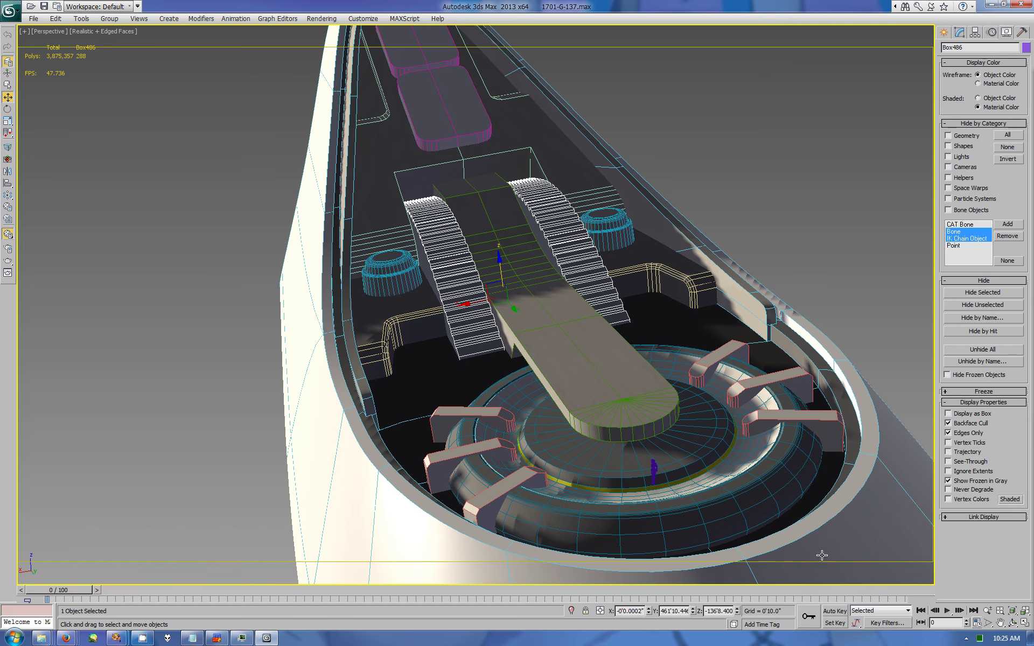
pyautogui.click(1013, 623)
pyautogui.moveTo(524, 307)
pyautogui.mouseDown()
pyautogui.moveTo(478, 336)
pyautogui.moveTo(490, 350)
pyautogui.mouseUp()
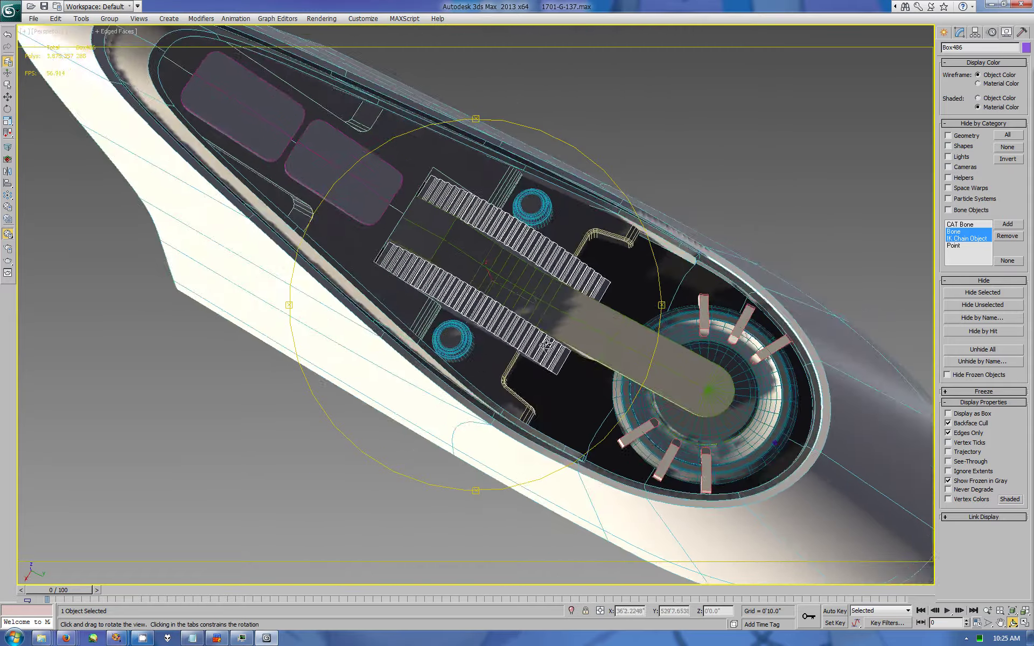
pyautogui.press('w')
pyautogui.click(437, 269)
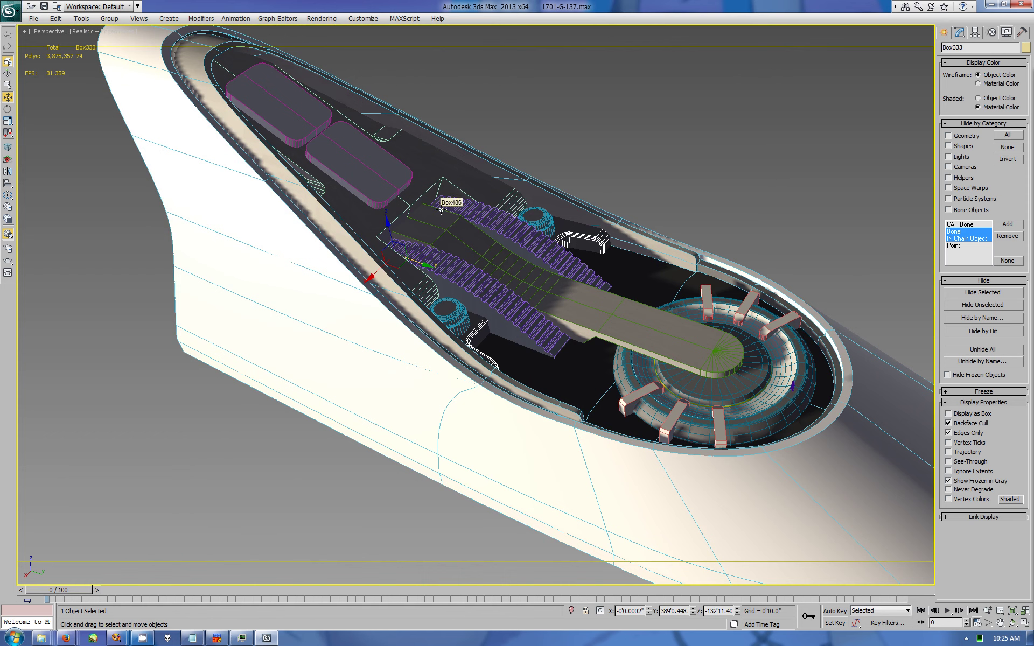
# Step: Select two opposite edges on block Box485 and zoom onto them
pyautogui.click(606, 236)
pyautogui.click(958, 32)
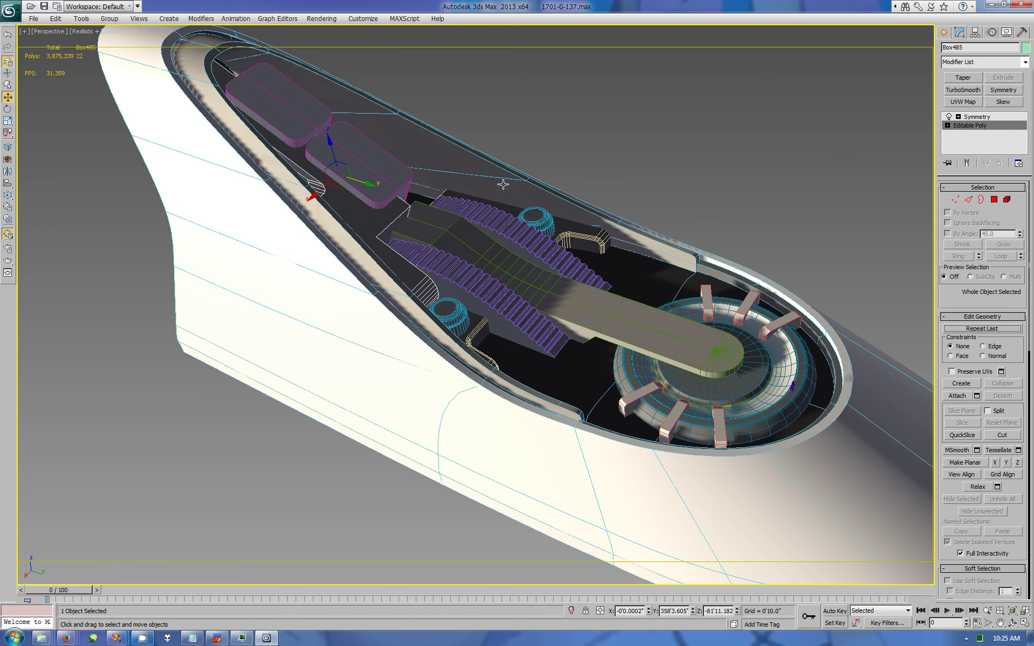
pyautogui.click(437, 232)
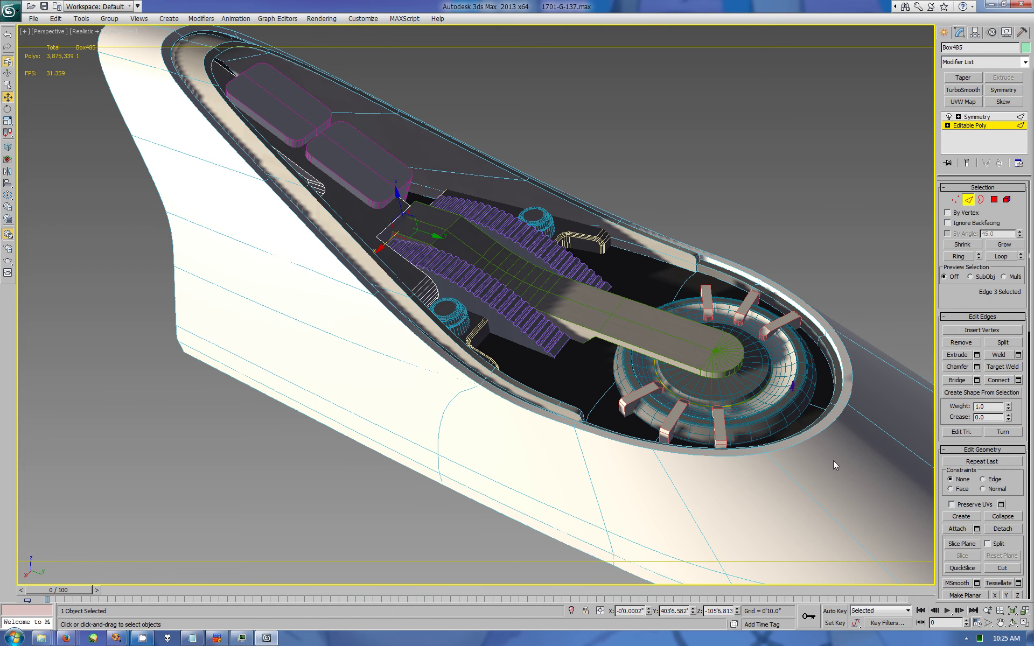
pyautogui.keyDown('alt'); pyautogui.moveTo(439, 266); pyautogui.dragTo(355, 212, button='middle'); pyautogui.keyUp('alt')
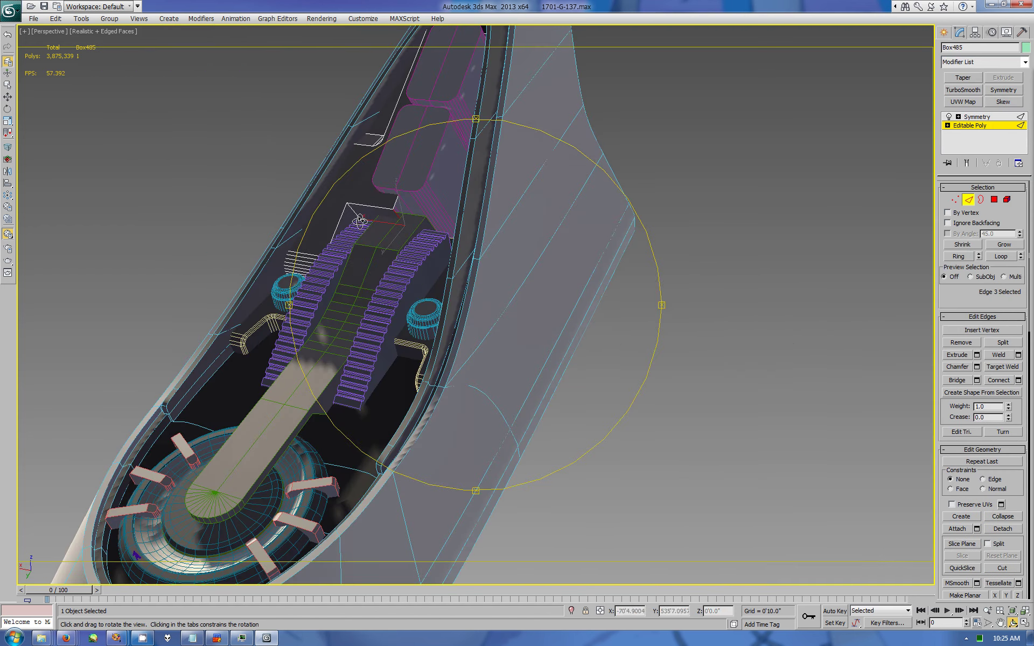
pyautogui.keyDown('ctrl'); pyautogui.click(355, 212); pyautogui.keyUp('ctrl')
pyautogui.press('z')
pyautogui.hotkey('ctrl', 'r')
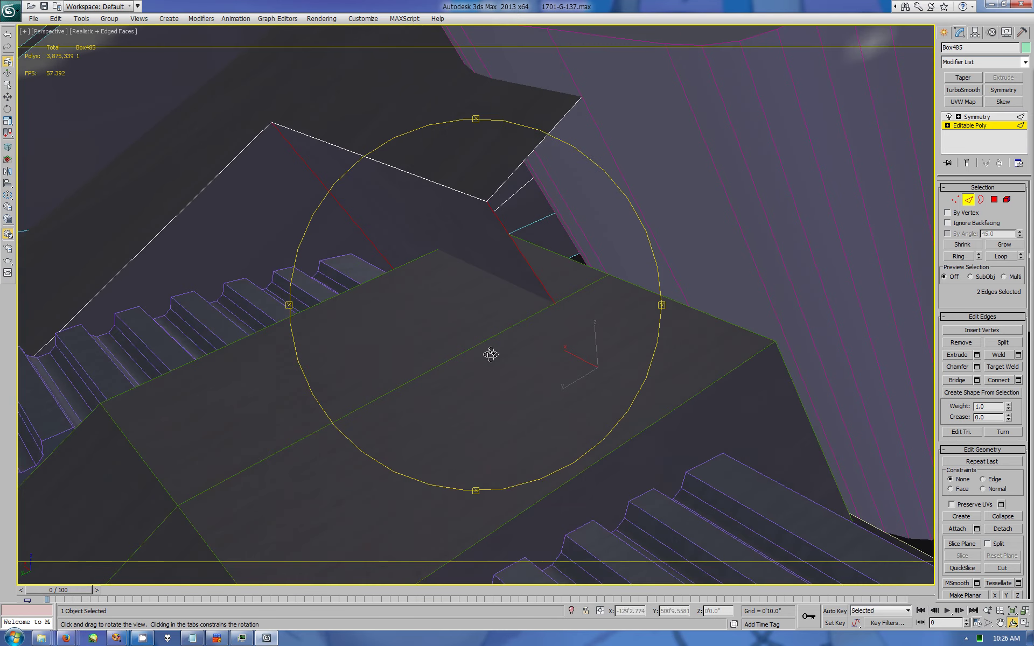
pyautogui.moveTo(490, 351); pyautogui.dragTo(497, 351)
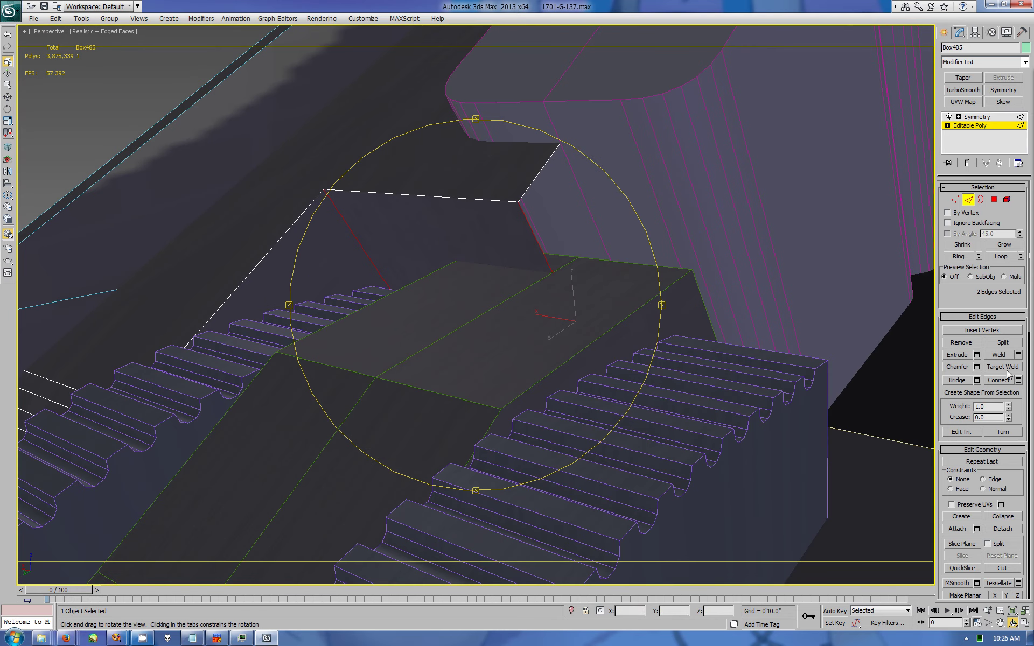
# Step: Connect the two edges with a single new edge slid to 29
pyautogui.click(1018, 380)
pyautogui.moveTo(566, 378); pyautogui.dragTo(599, 380)
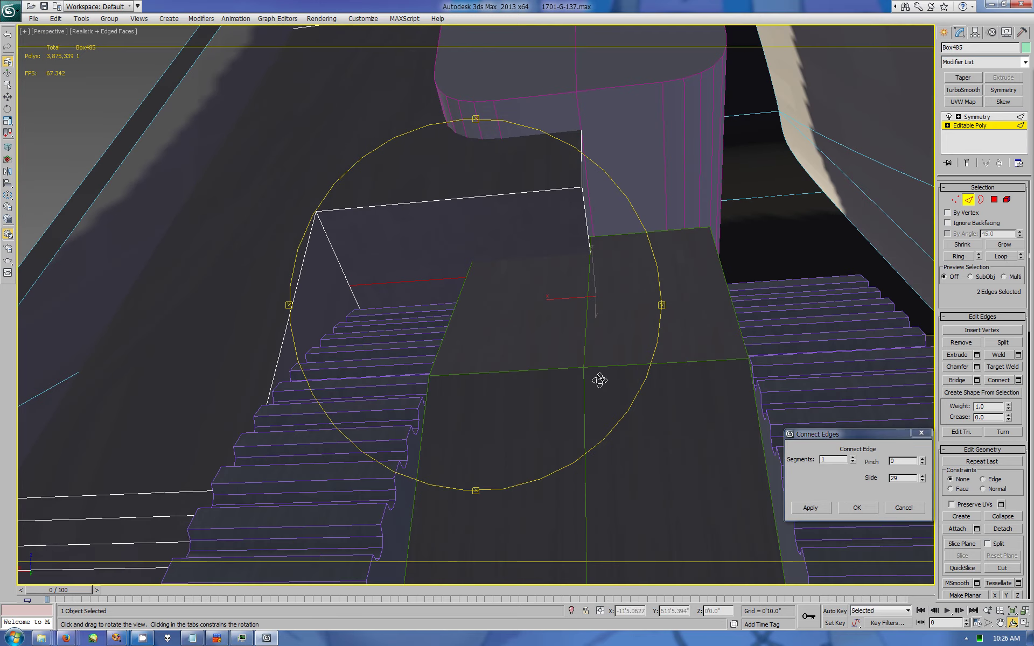
pyautogui.moveTo(444, 293); pyautogui.dragTo(399, 294)
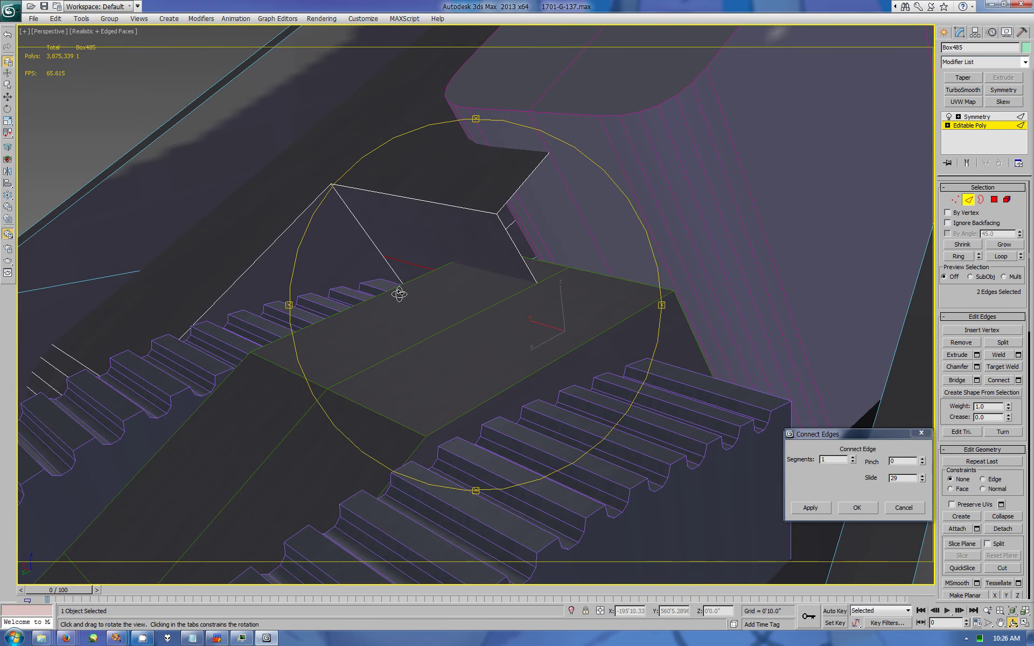
pyautogui.click(857, 508)
pyautogui.press('w')
pyautogui.click(1018, 380)
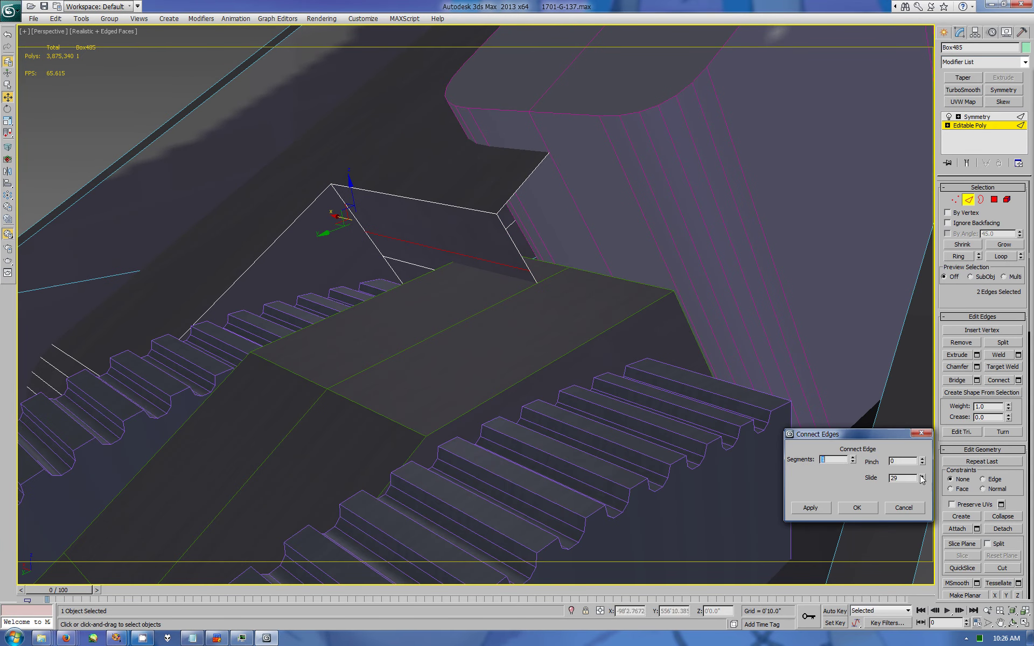
pyautogui.click(857, 508)
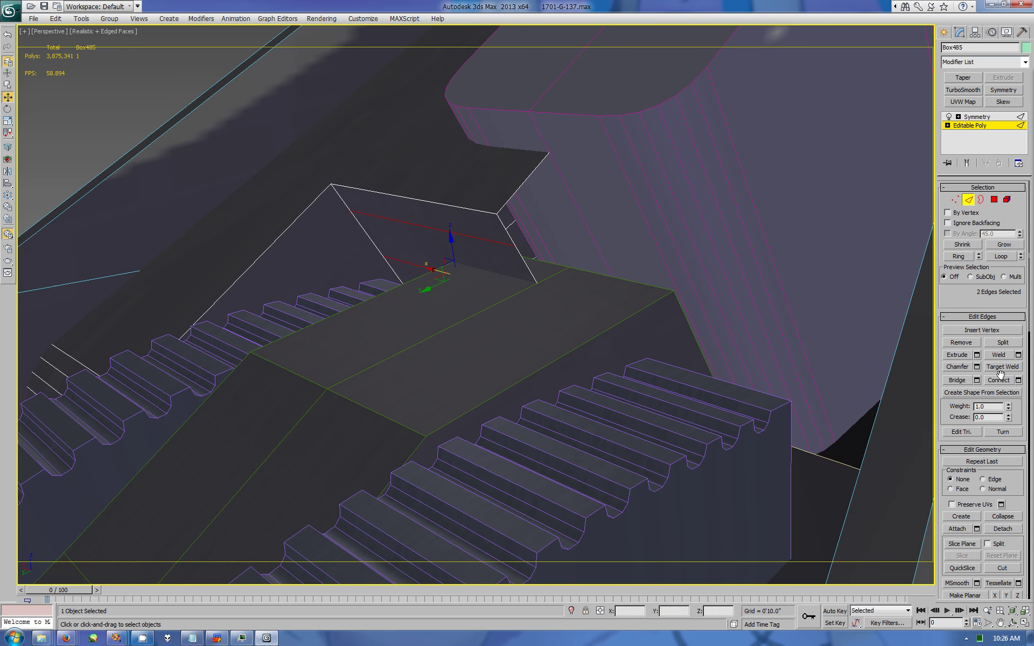
# Step: Chamfer the new connecting edge
pyautogui.click(977, 366)
pyautogui.click(856, 478)
pyautogui.click(994, 199)
pyautogui.click(421, 245)
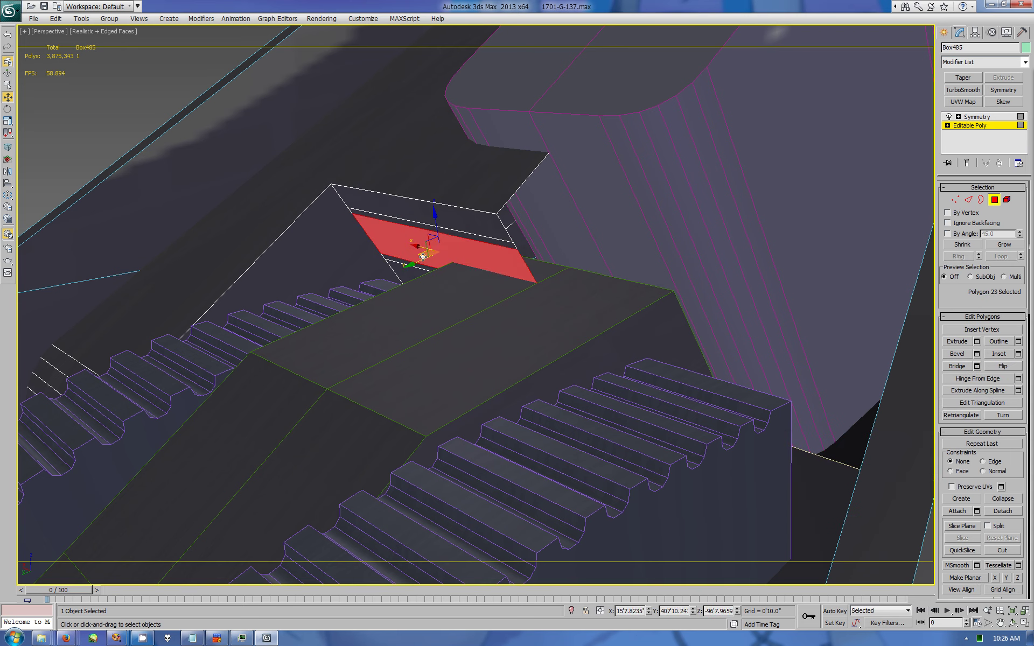
pyautogui.moveTo(420, 245); pyautogui.dragTo(376, 301)
pyautogui.click(1018, 625)
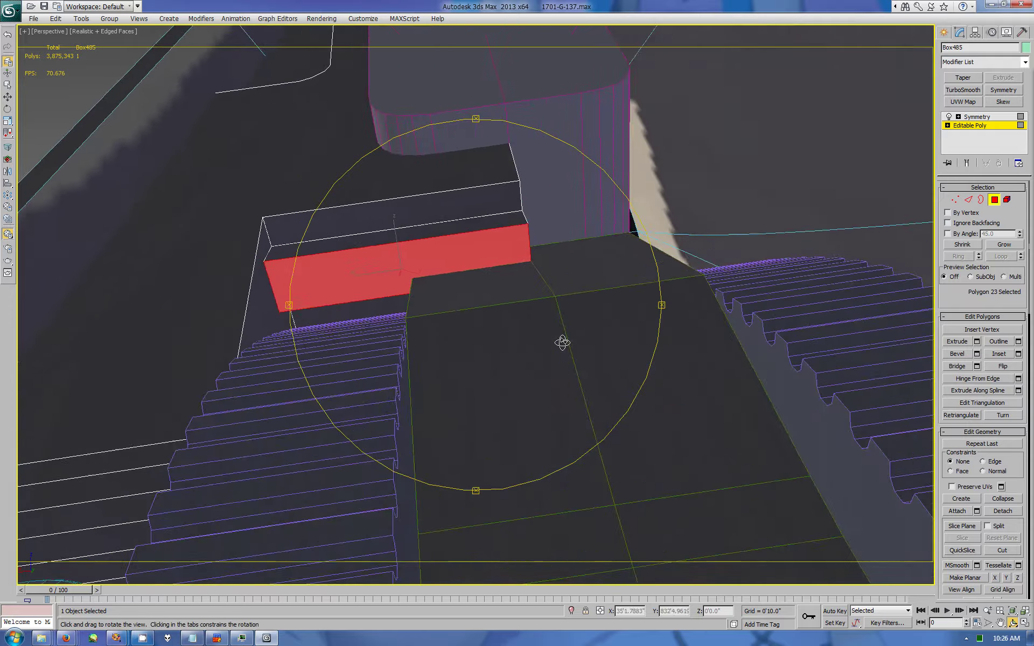
pyautogui.moveTo(561, 341); pyautogui.dragTo(485, 350)
pyautogui.rightClick(393, 231)
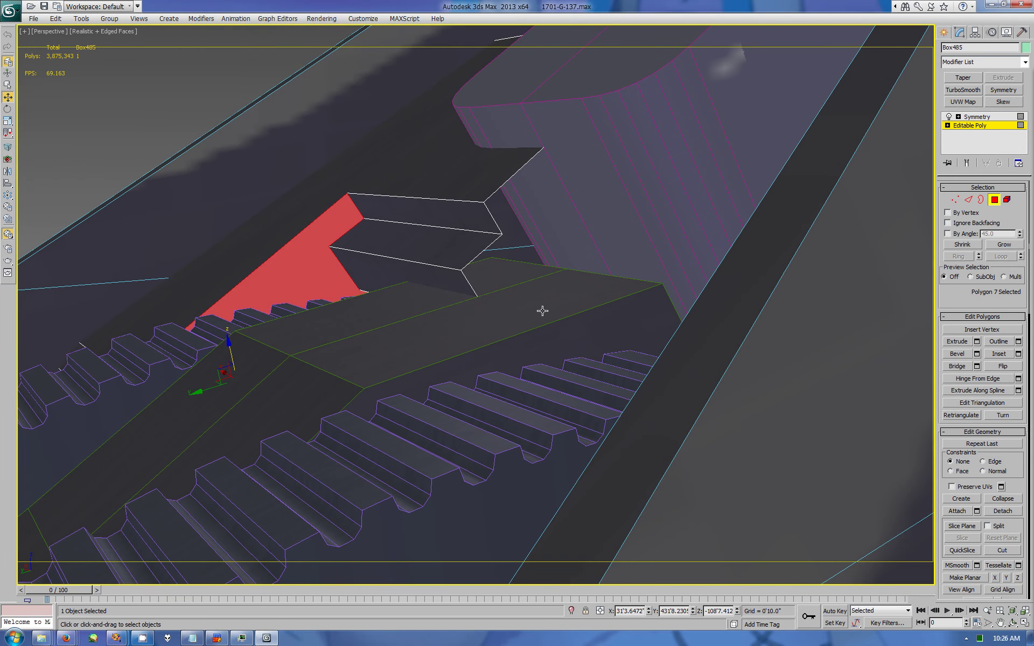
pyautogui.click(1025, 625)
pyautogui.click(679, 402)
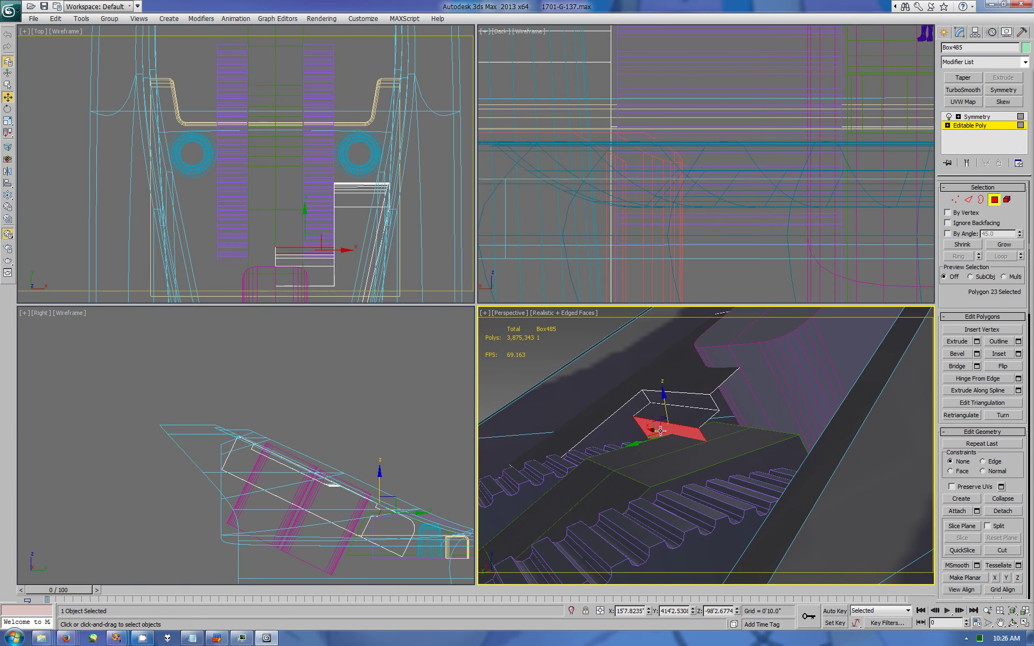
pyautogui.keyDown('ctrl'); pyautogui.click(673, 422); pyautogui.keyUp('ctrl')
pyautogui.click(1013, 623)
pyautogui.moveTo(746, 445); pyautogui.dragTo(782, 461)
pyautogui.scroll(5, 782, 461)
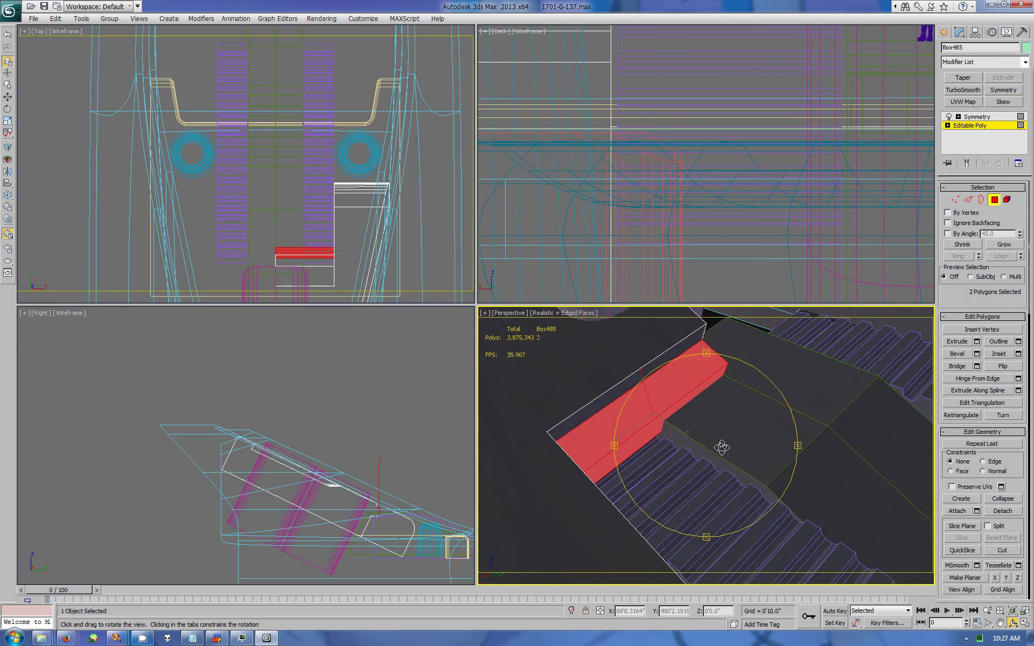
pyautogui.moveTo(661, 445); pyautogui.dragTo(642, 393)
pyautogui.press('w')
pyautogui.keyDown('ctrl'); pyautogui.click(642, 394); pyautogui.keyUp('ctrl')
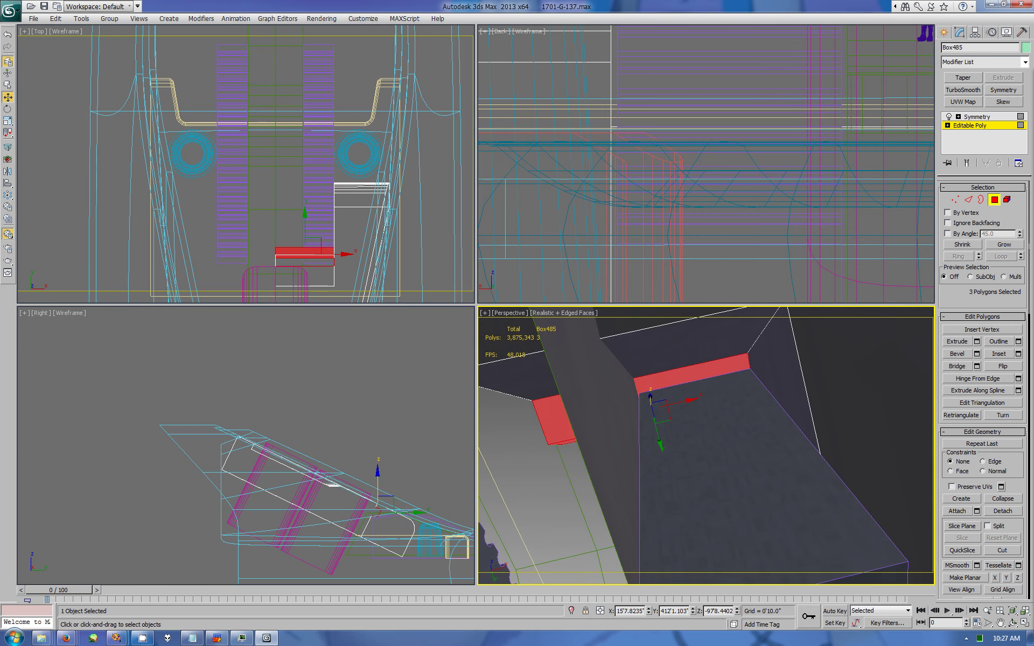
pyautogui.hotkey('ctrl', 'r')
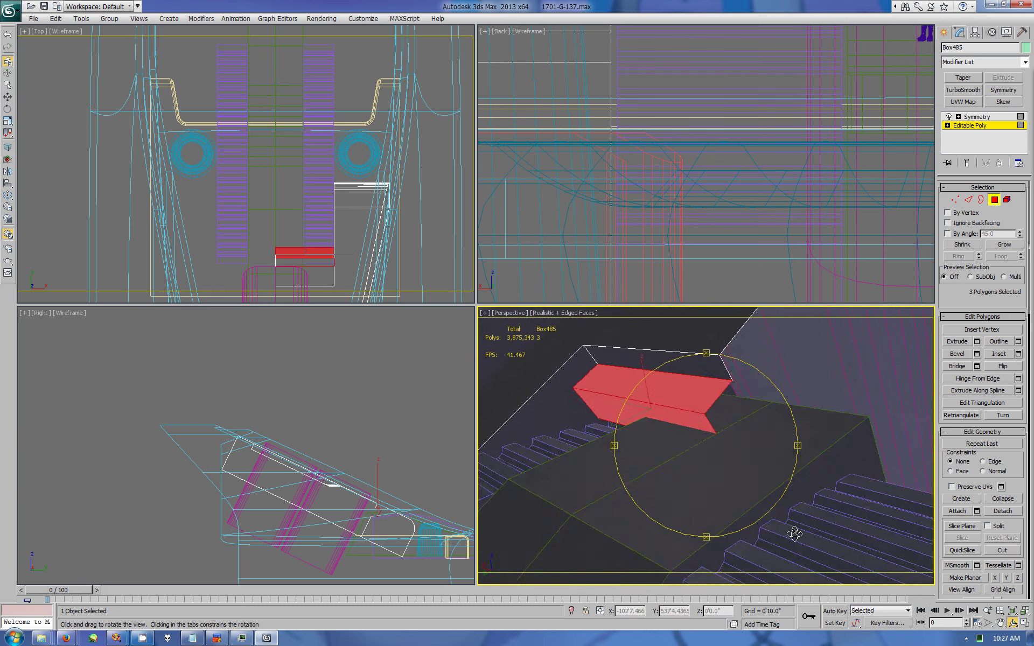
pyautogui.moveTo(766, 445)
pyautogui.mouseDown()
pyautogui.moveTo(787, 478)
pyautogui.moveTo(693, 464)
pyautogui.moveTo(693, 454)
pyautogui.mouseUp()
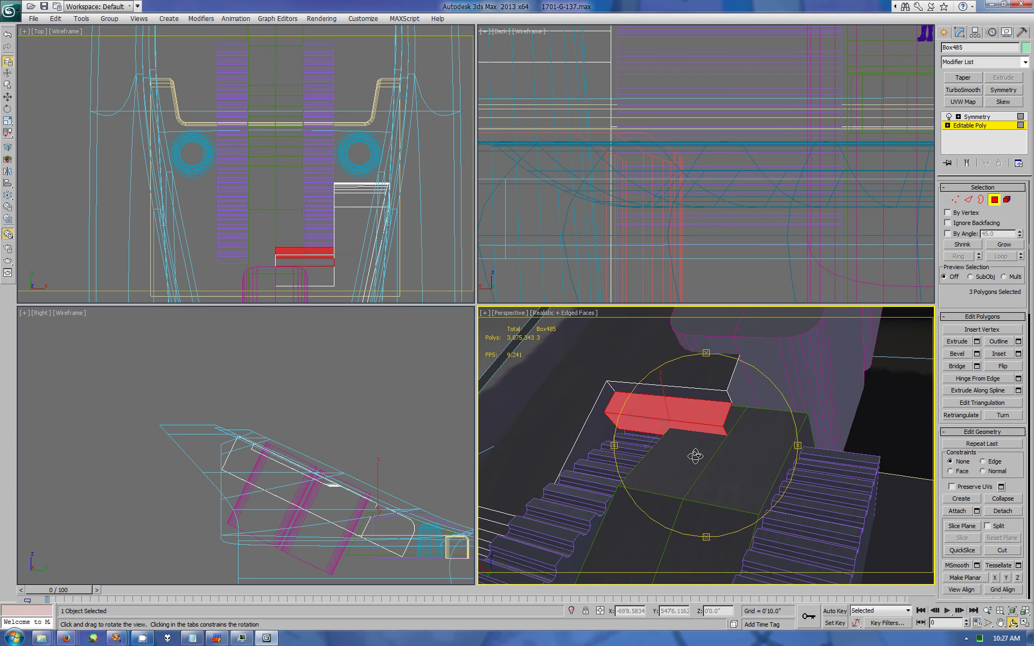
pyautogui.press('Escape')
pyautogui.press('2')
pyautogui.click(610, 388)
# Step: Try a plain chamfer on the notch's corner edge, then cancel and undo it
pyautogui.hotkey('alt', 'w')
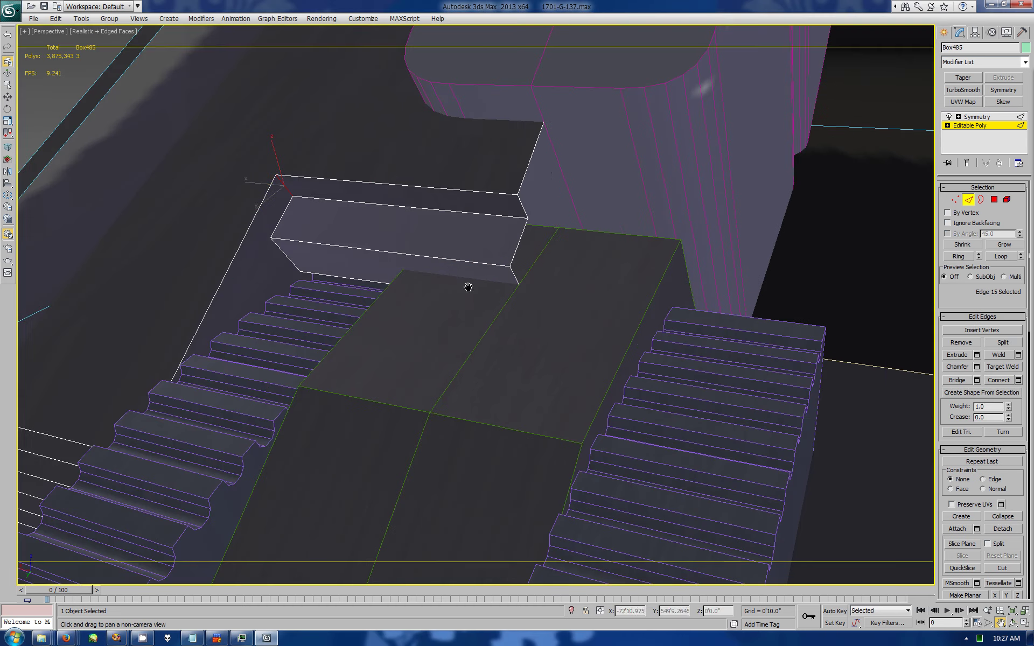
pyautogui.hotkey('ctrl', 'p')
pyautogui.moveTo(469, 286); pyautogui.dragTo(659, 292)
pyautogui.click(977, 367)
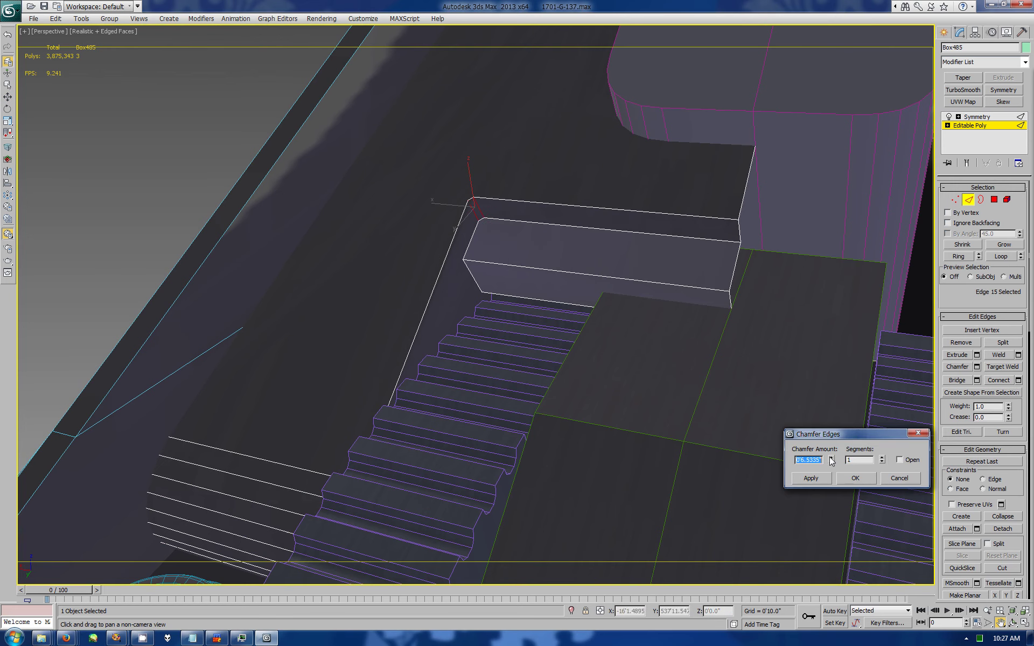
pyautogui.moveTo(832, 457); pyautogui.dragTo(812, 272)
pyautogui.click(811, 478)
pyautogui.moveTo(831, 460); pyautogui.dragTo(835, 488)
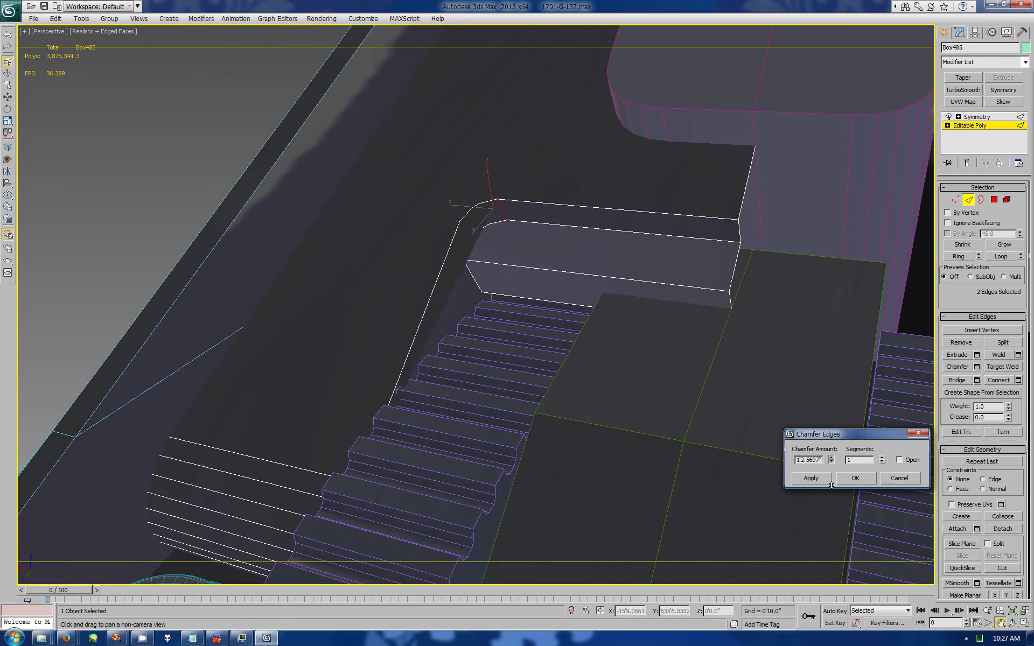
pyautogui.hotkey('ctrl', 'r')
pyautogui.moveTo(771, 496); pyautogui.dragTo(738, 367)
pyautogui.click(832, 461)
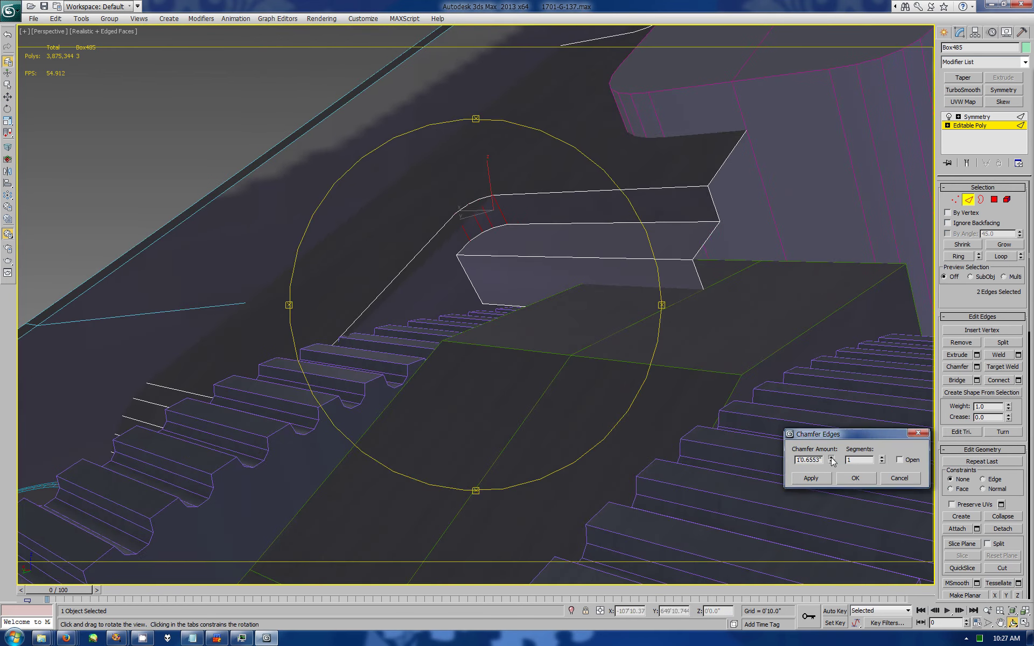
pyautogui.moveTo(552, 347); pyautogui.dragTo(659, 386)
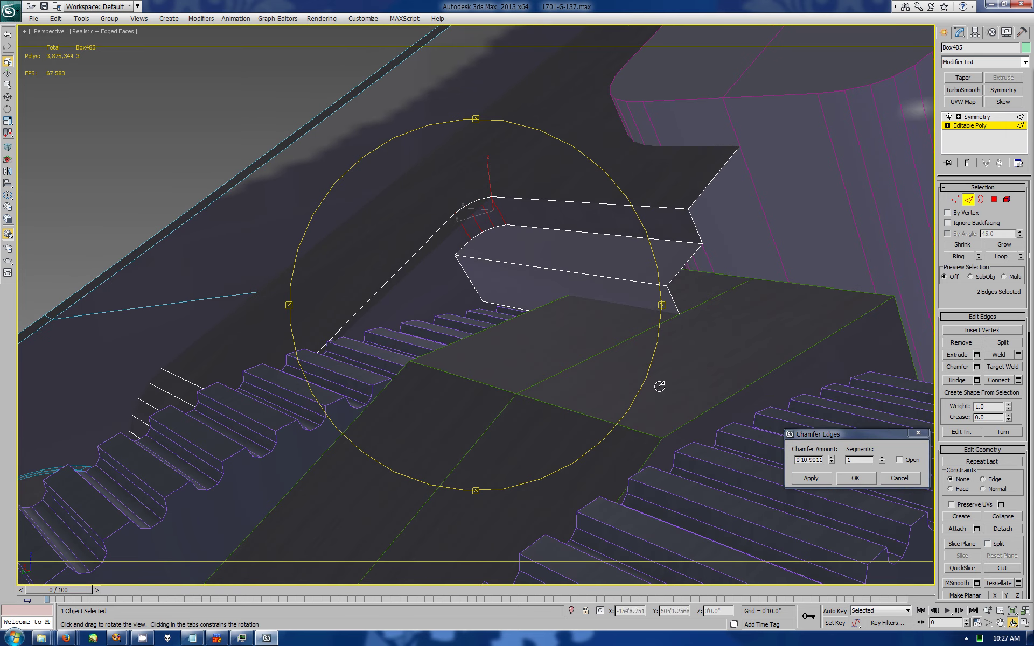
pyautogui.click(899, 478)
pyautogui.hotkey('ctrl', 'z')
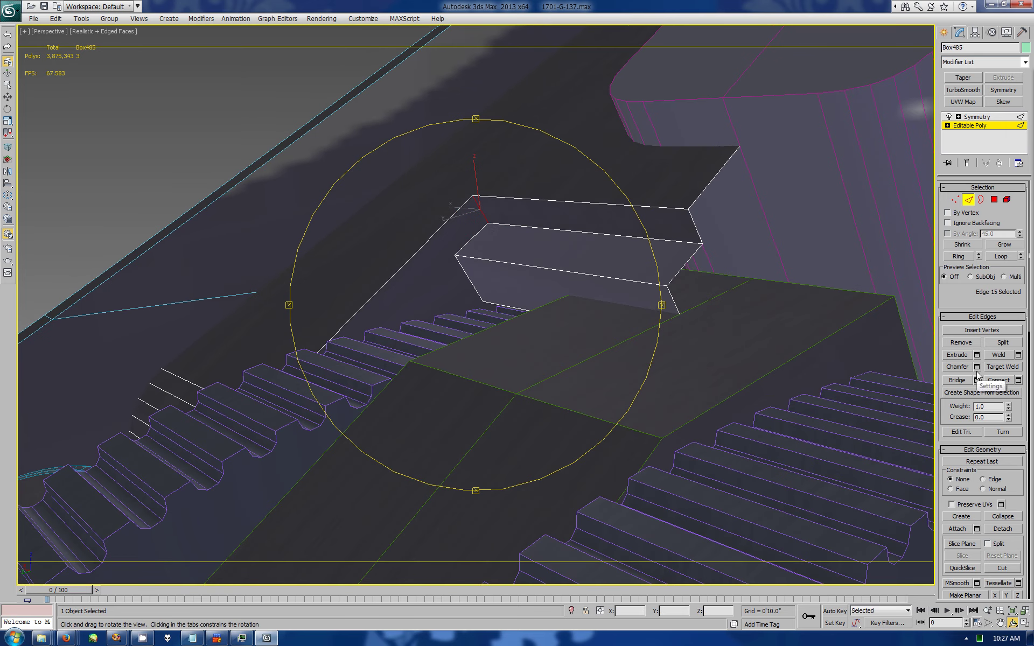
# Step: Re-chamfer the corner edge with 5 segments into a smooth rounded curve
pyautogui.click(976, 367)
pyautogui.click(883, 458)
pyautogui.click(883, 458)
pyautogui.click(882, 458)
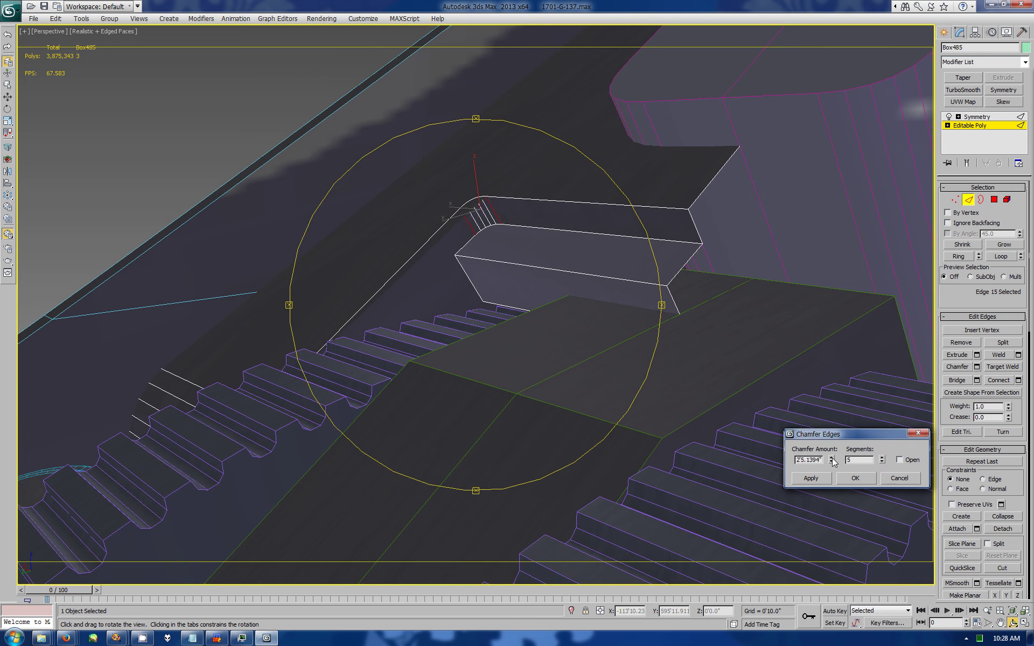
pyautogui.moveTo(832, 460); pyautogui.dragTo(822, 414)
pyautogui.press('Return')
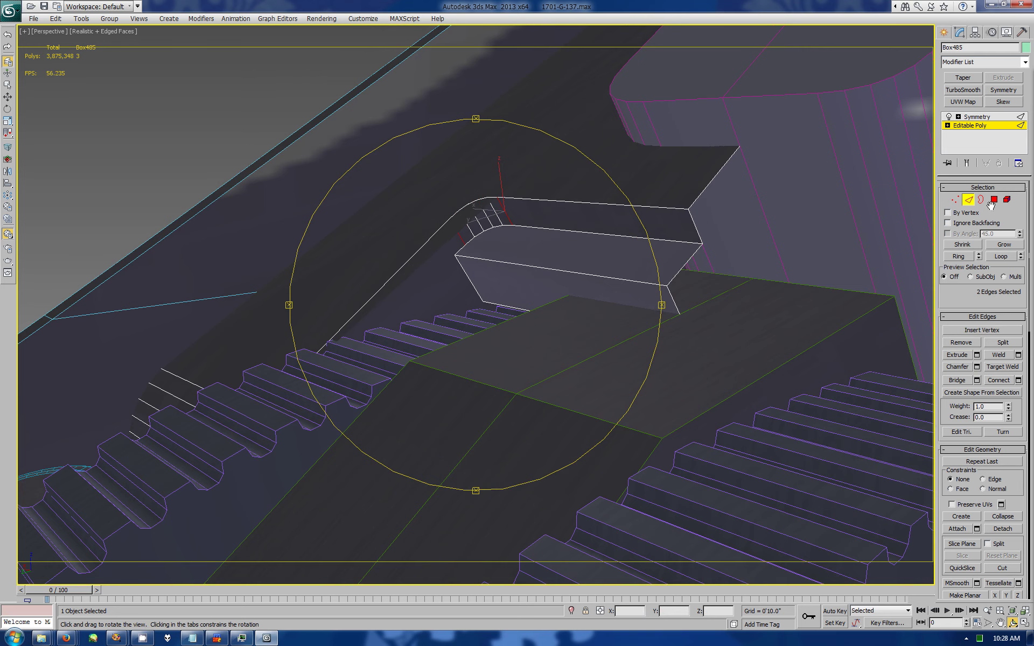
pyautogui.press('4')
pyautogui.press('w')
pyautogui.click(450, 233)
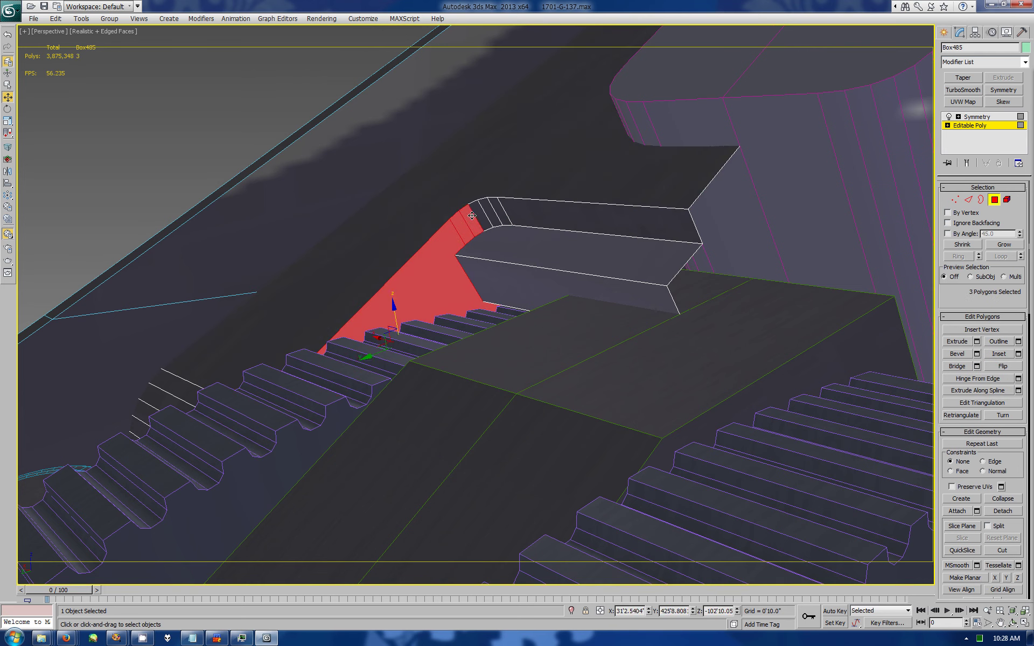
# Step: Give the chamfer strip's top and front faces material ID 2 and auto-smooth them
pyautogui.keyDown('ctrl'); pyautogui.click(493, 210); pyautogui.keyUp('ctrl')
pyautogui.keyDown('ctrl'); pyautogui.click(527, 217); pyautogui.keyUp('ctrl')
pyautogui.keyDown('ctrl'); pyautogui.click(593, 215); pyautogui.keyUp('ctrl')
pyautogui.scroll(-5, 962, 563)
pyautogui.click(963, 563)
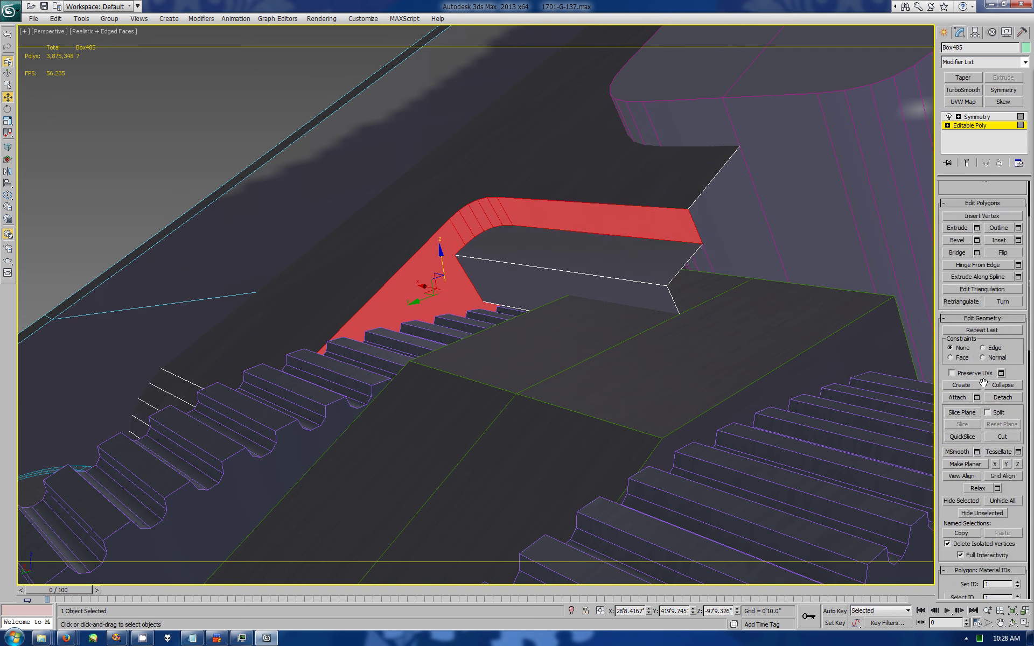
pyautogui.click(528, 269)
pyautogui.keyDown('ctrl'); pyautogui.click(525, 237); pyautogui.keyUp('ctrl')
pyautogui.scroll(-3, 954, 479)
pyautogui.click(953, 475)
pyautogui.scroll(3, 964, 474)
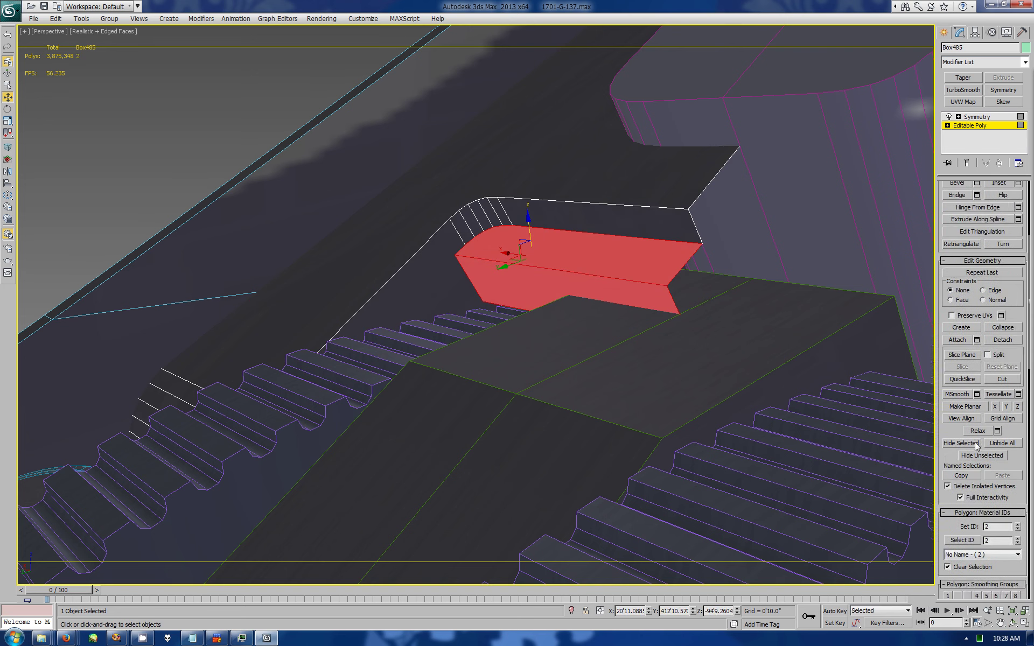
pyautogui.scroll(3, 964, 474)
pyautogui.scroll(3, 965, 474)
# Step: In Edge mode, nudge the selected edge along the block and orbit around it
pyautogui.press('2')
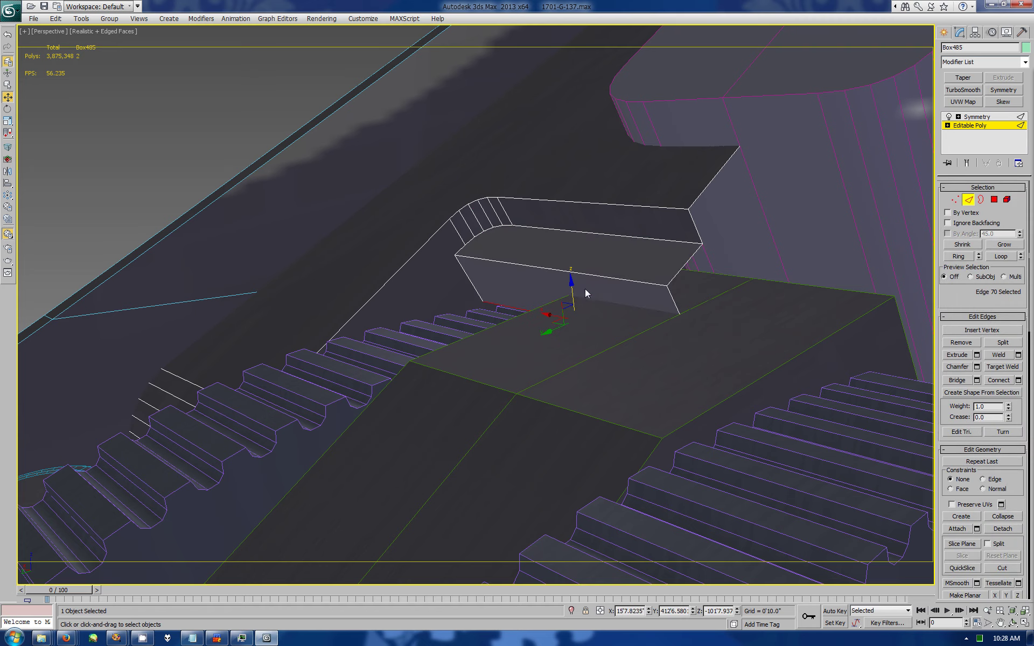
pyautogui.moveTo(543, 332); pyautogui.dragTo(538, 310)
pyautogui.hotkey('ctrl', 'r')
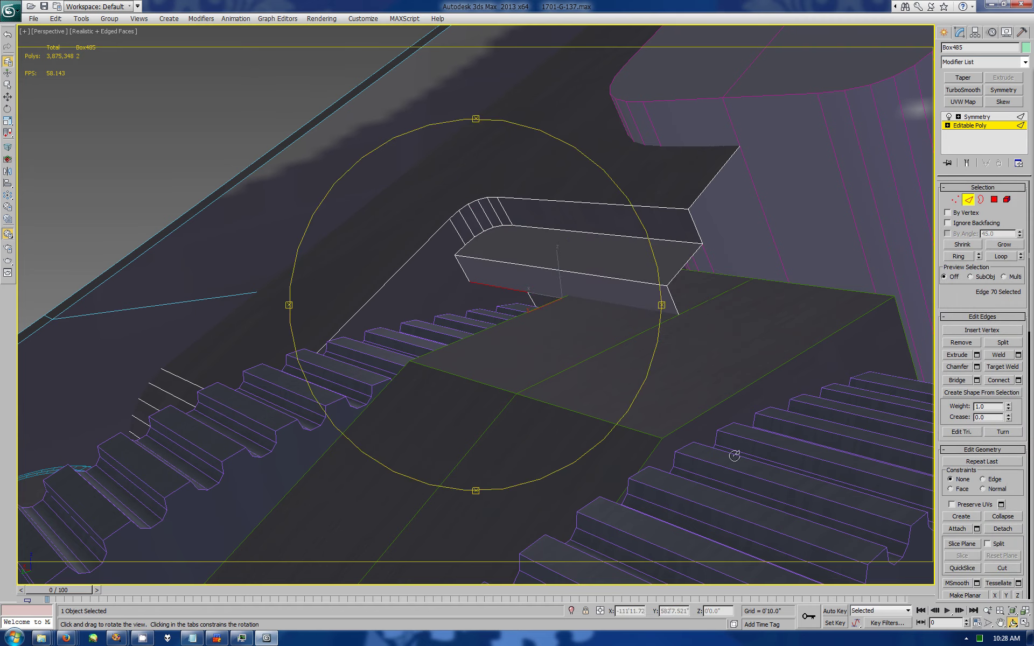
pyautogui.moveTo(735, 454)
pyautogui.mouseDown()
pyautogui.moveTo(515, 330)
pyautogui.moveTo(630, 334)
pyautogui.moveTo(474, 336)
pyautogui.moveTo(496, 330)
pyautogui.moveTo(544, 348)
pyautogui.moveTo(522, 337)
pyautogui.moveTo(482, 384)
pyautogui.mouseUp()
pyautogui.scroll(5, 480, 296)
pyautogui.moveTo(479, 296); pyautogui.dragTo(538, 296)
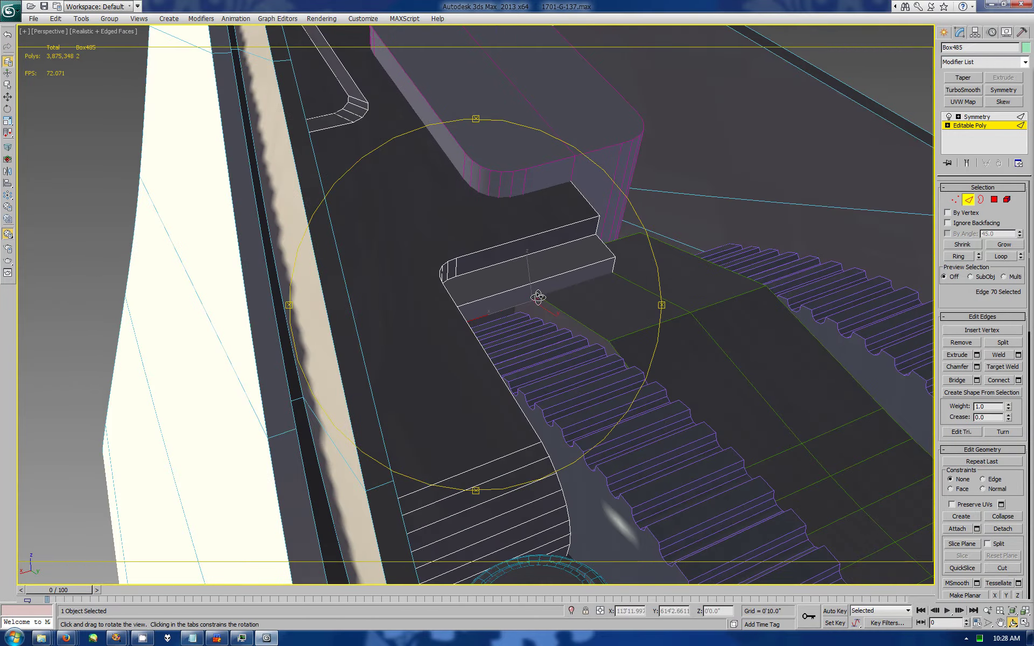
# Step: Add two connecting edges across the console block's front face
pyautogui.press('w')
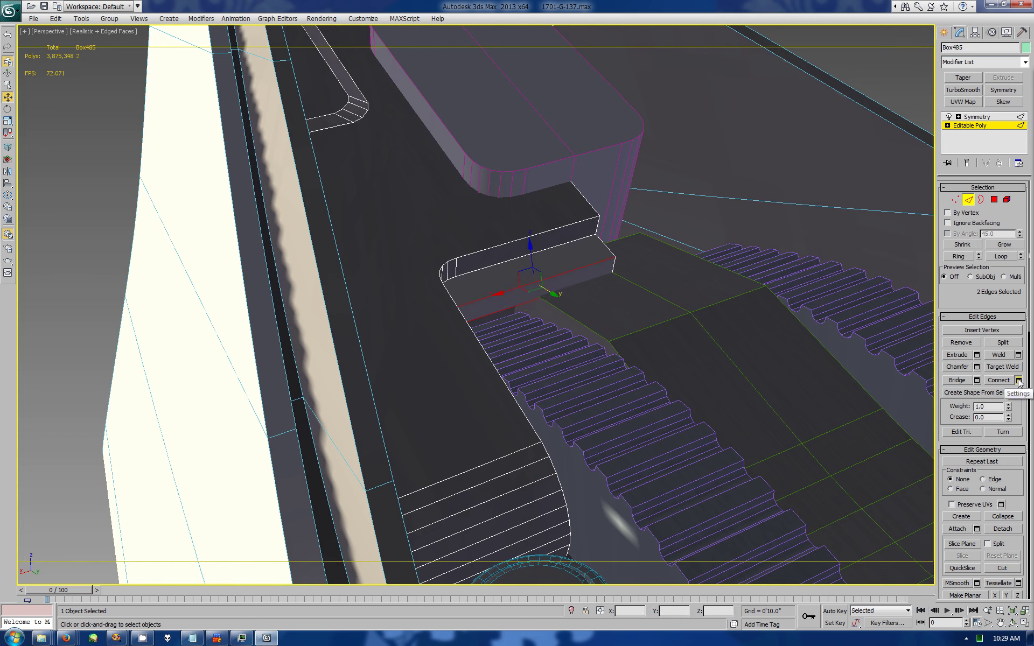
pyautogui.click(1019, 381)
pyautogui.press('Return')
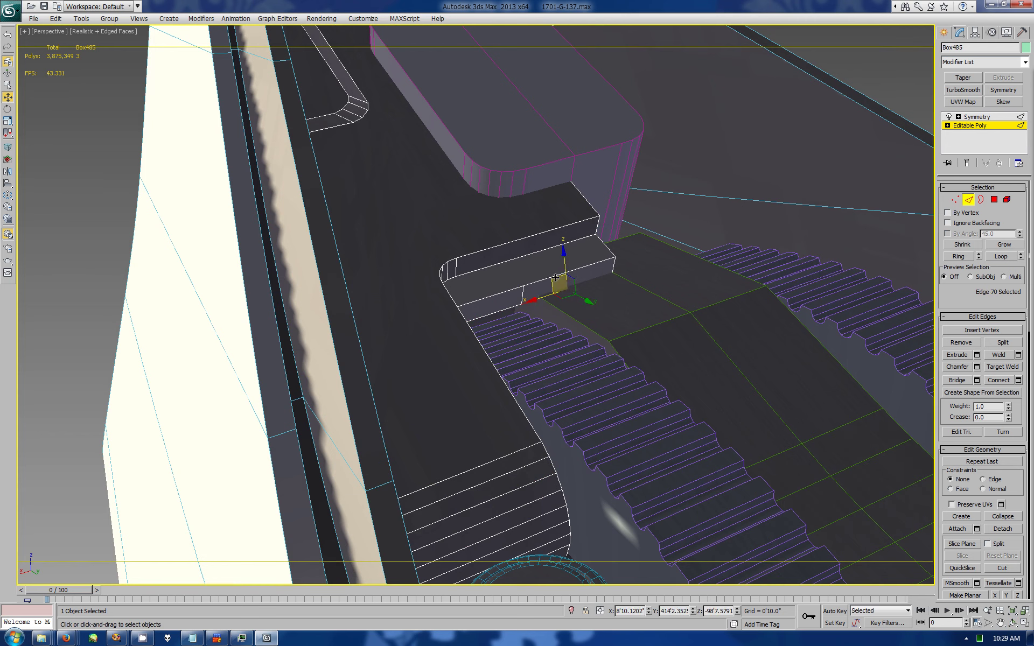
pyautogui.keyDown('ctrl'); pyautogui.click(571, 255); pyautogui.keyUp('ctrl')
pyautogui.click(1019, 380)
pyautogui.press('Return')
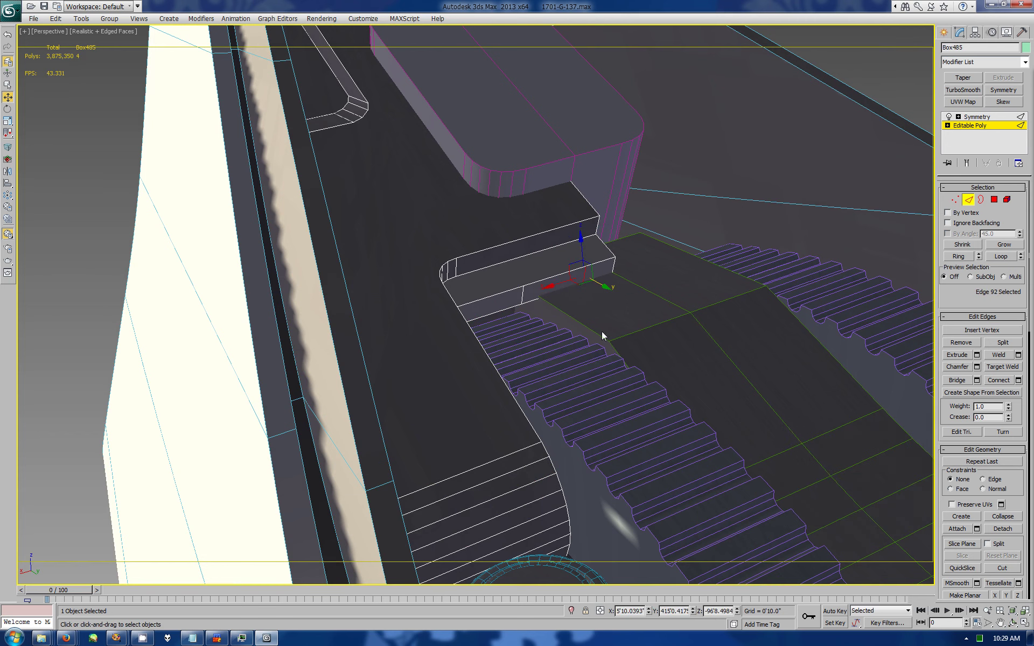
# Step: Chamfer the two new edges and select the small panel face between them
pyautogui.click(976, 366)
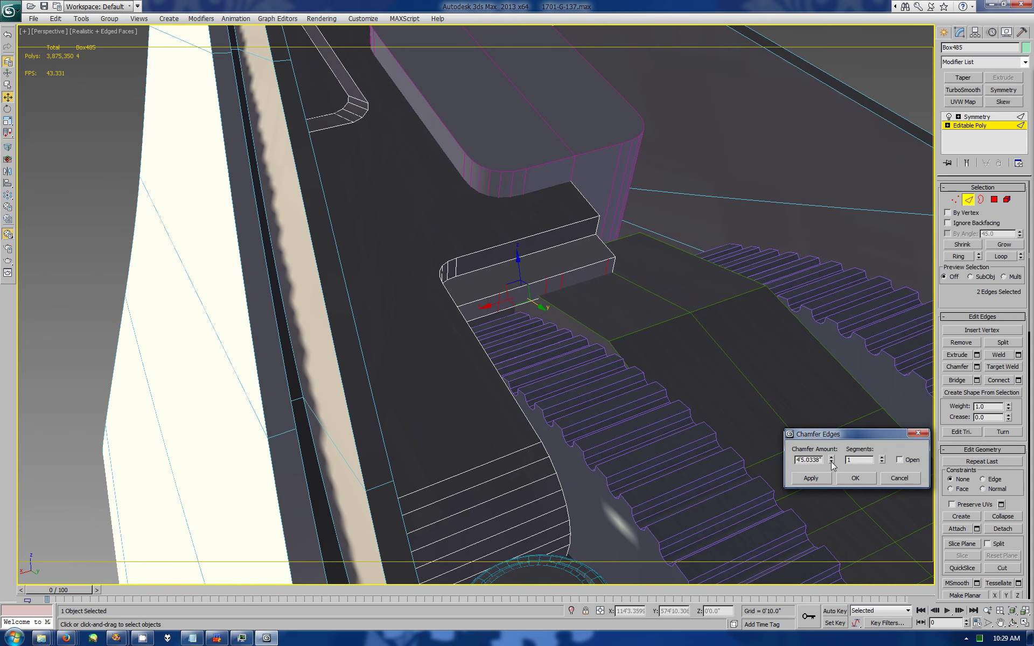
pyautogui.click(855, 478)
pyautogui.click(994, 199)
pyautogui.click(556, 292)
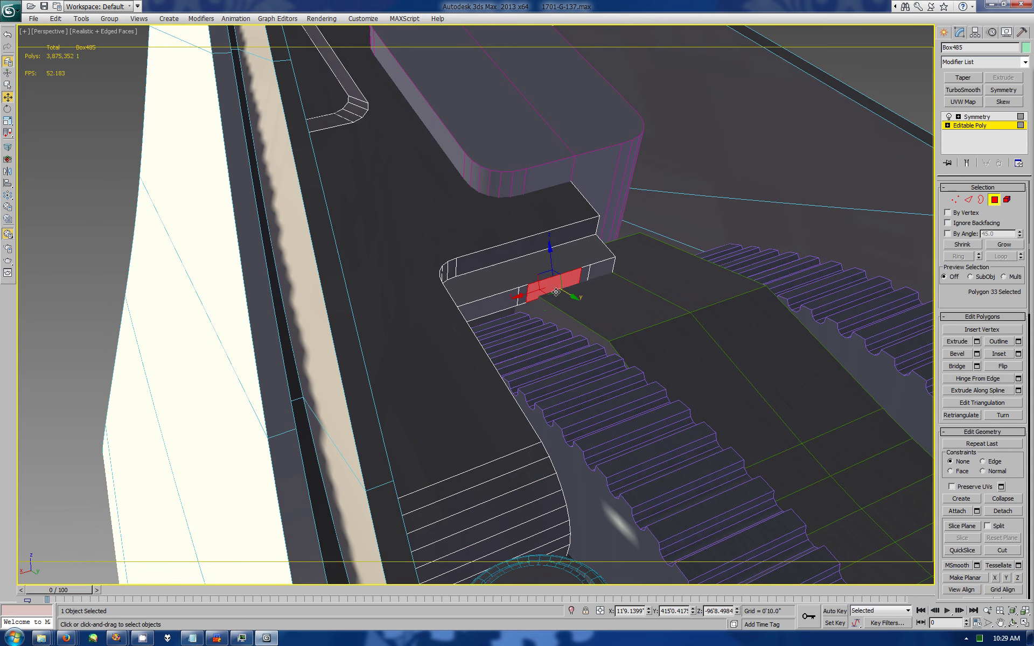
pyautogui.click(1000, 624)
pyautogui.moveTo(592, 377); pyautogui.dragTo(519, 300)
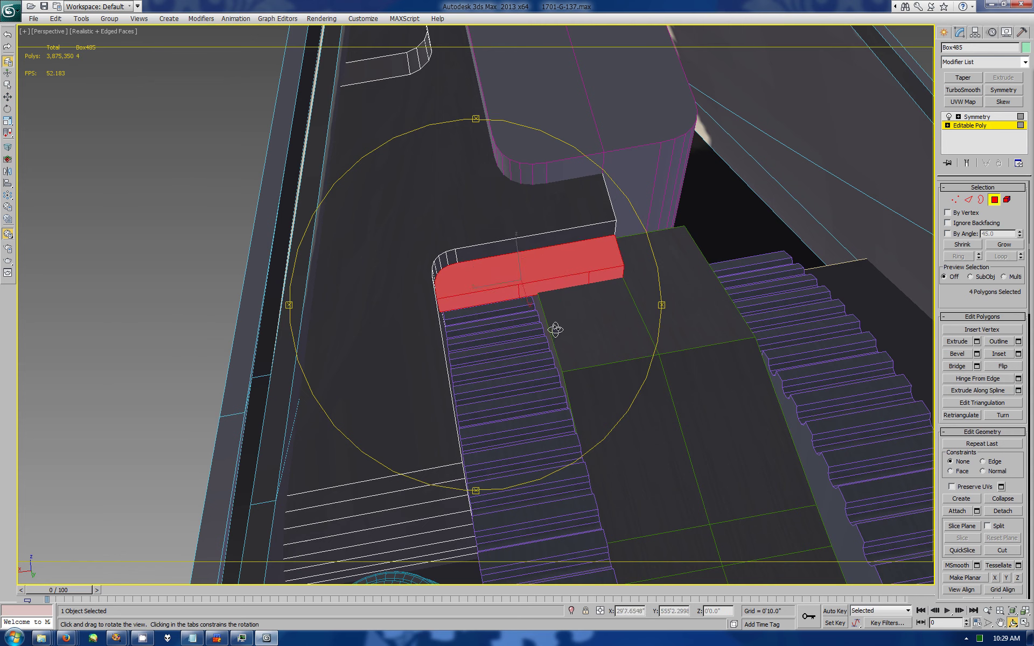
# Step: Extrude the selected panel face inward into a notch
pyautogui.rightClick(858, 322)
pyautogui.click(977, 341)
pyautogui.moveTo(913, 462); pyautogui.dragTo(913, 470)
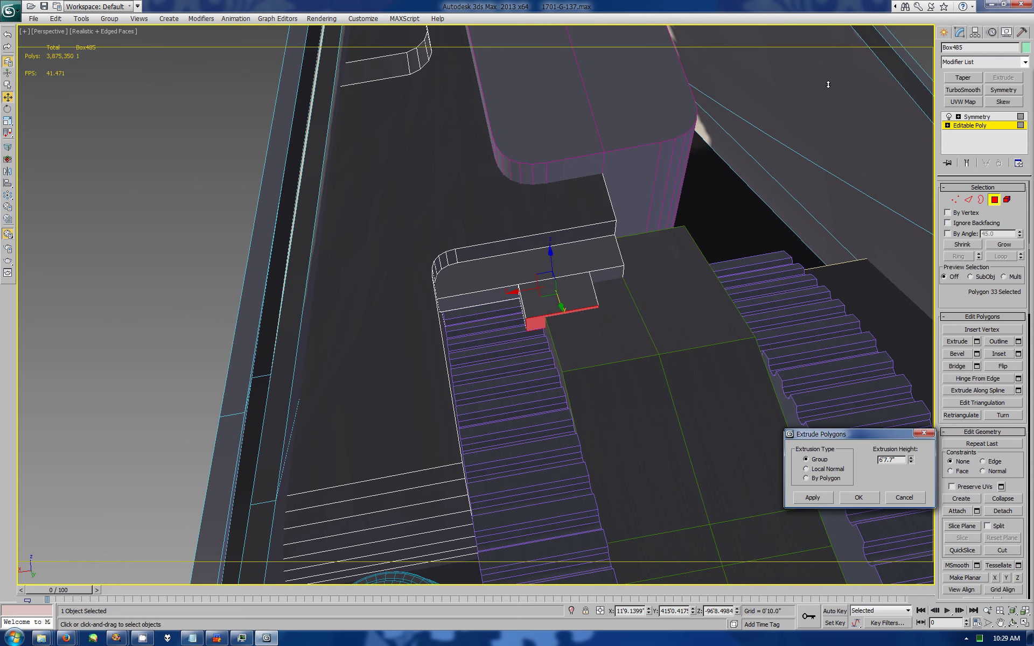
pyautogui.click(858, 502)
pyautogui.click(1012, 624)
pyautogui.moveTo(535, 321); pyautogui.dragTo(521, 325)
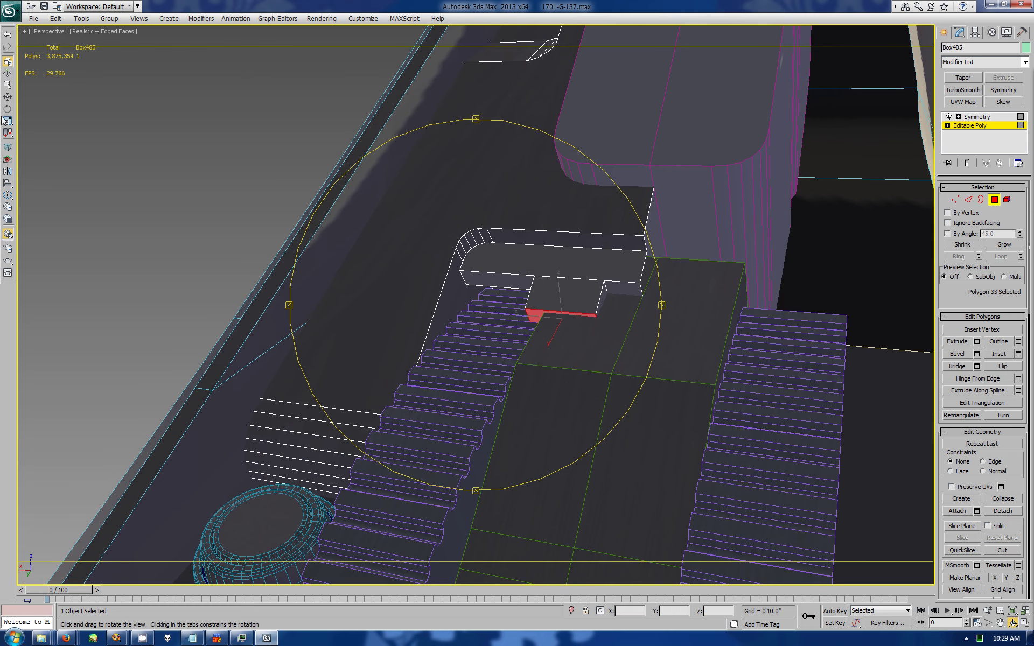
# Step: Scale the leg's end face to 70% width and inspect both mirrored legs
pyautogui.click(7, 120)
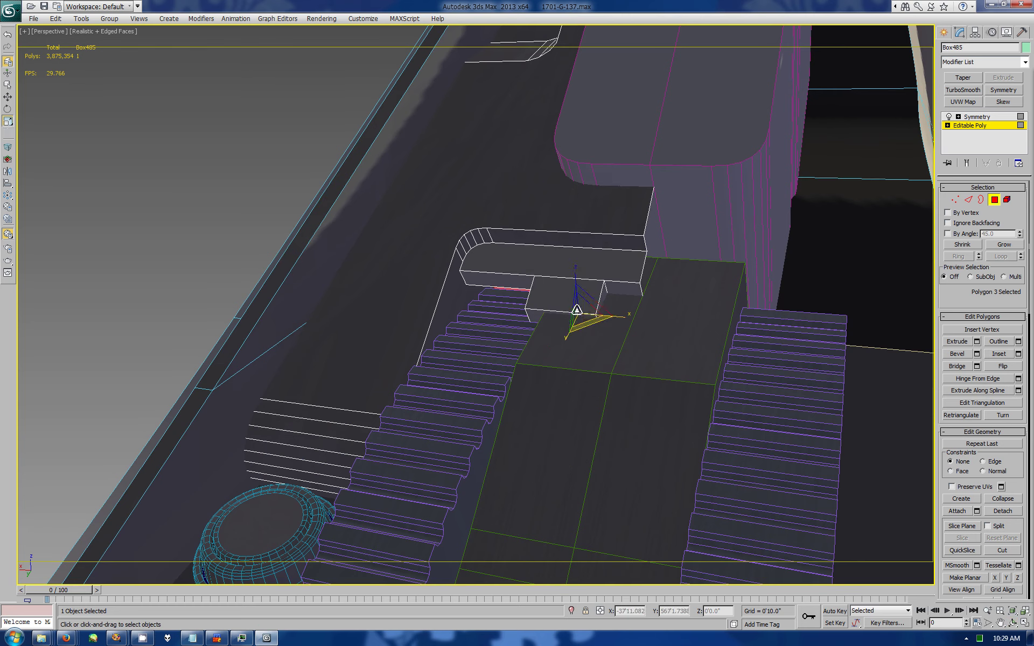
pyautogui.moveTo(617, 327); pyautogui.dragTo(594, 319)
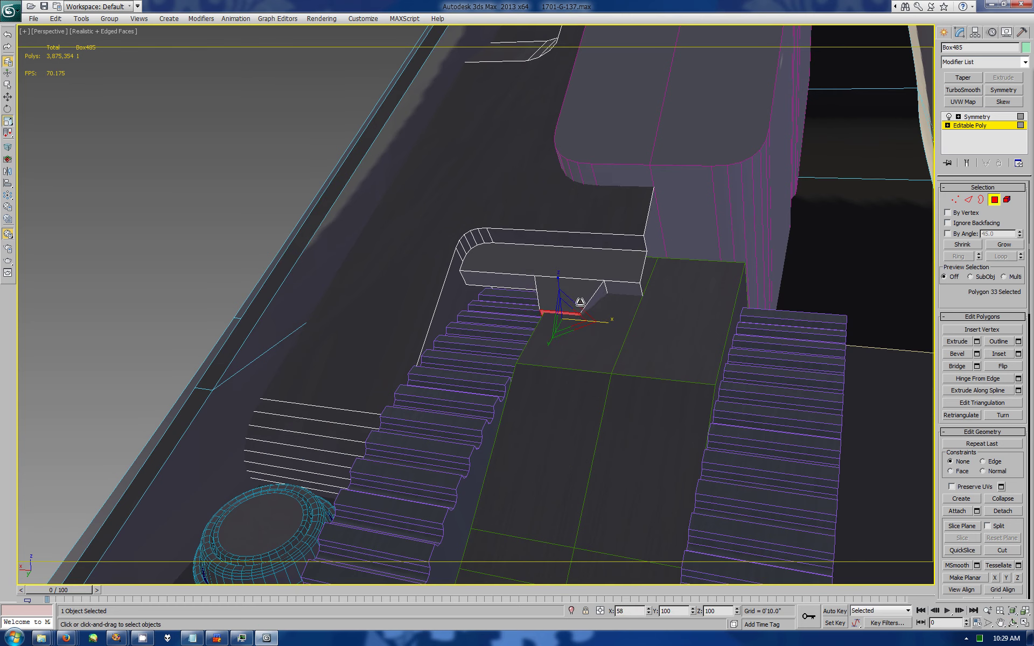
pyautogui.click(944, 32)
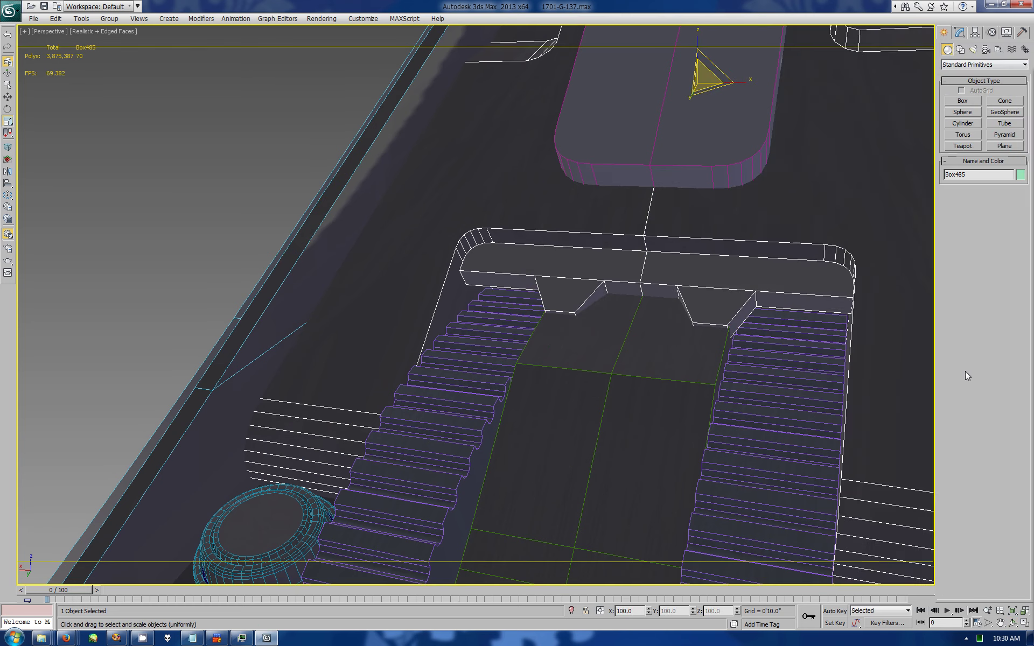
pyautogui.click(1014, 623)
pyautogui.moveTo(552, 342); pyautogui.dragTo(543, 304)
pyautogui.click(959, 32)
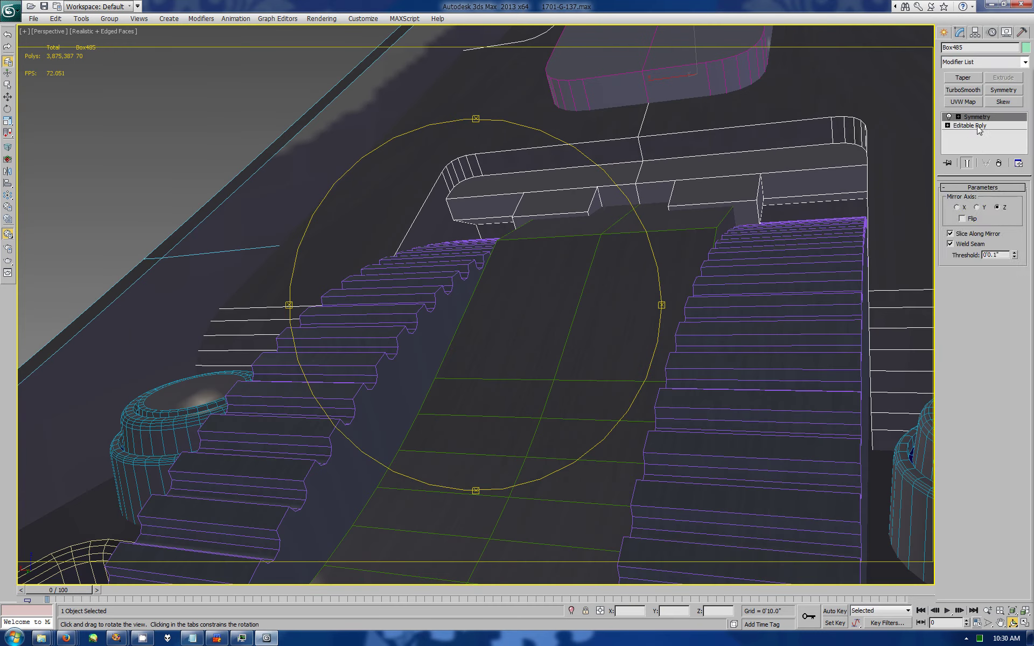
pyautogui.moveTo(539, 345)
pyautogui.keyDown('alt'); pyautogui.mouseDown(button='middle')
pyautogui.moveTo(462, 311)
pyautogui.moveTo(562, 249)
pyautogui.mouseUp(button='middle'); pyautogui.keyUp('alt')
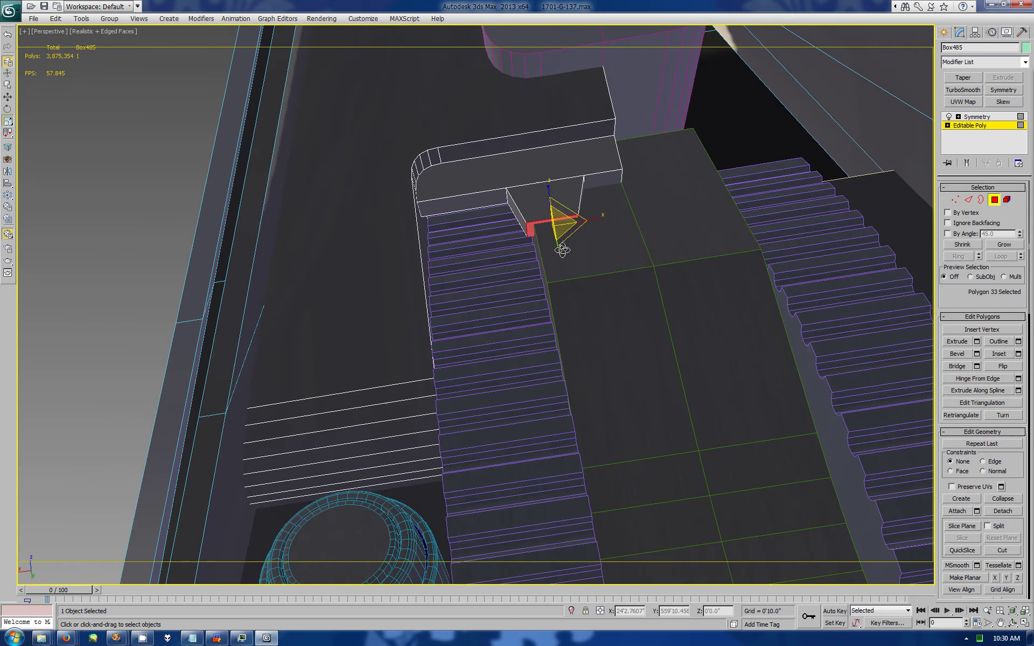
pyautogui.click(1013, 623)
pyautogui.moveTo(538, 291)
pyautogui.mouseDown()
pyautogui.moveTo(582, 285)
pyautogui.moveTo(527, 272)
pyautogui.moveTo(528, 262)
pyautogui.mouseUp()
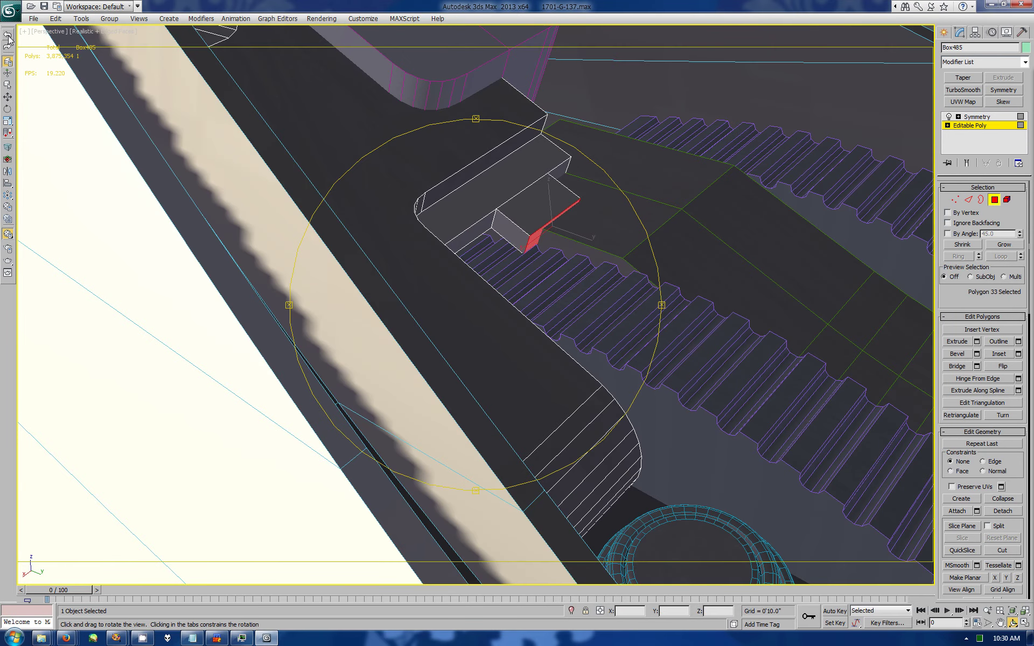
# Step: Extrude the leg's end face a short way with a reduced height
pyautogui.click(977, 342)
pyautogui.moveTo(911, 463); pyautogui.dragTo(909, 488)
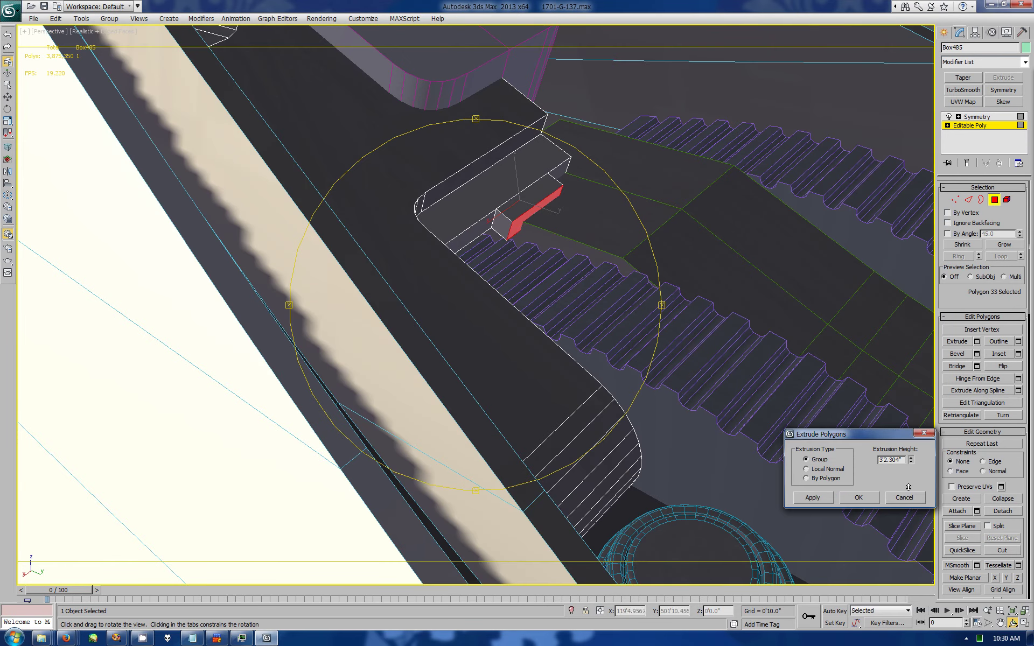
pyautogui.click(859, 498)
pyautogui.press('r')
pyautogui.keyDown('alt'); pyautogui.moveTo(494, 307); pyautogui.dragTo(504, 226, button='middle'); pyautogui.keyUp('alt')
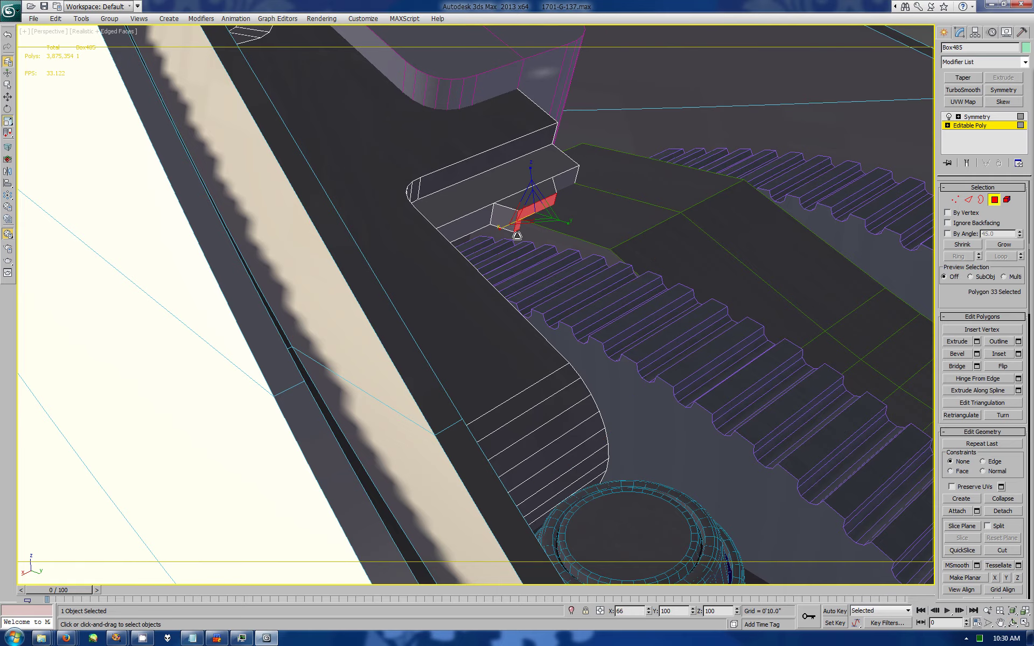
pyautogui.hotkey('ctrl', 'r')
pyautogui.moveTo(513, 318)
pyautogui.mouseDown()
pyautogui.moveTo(551, 328)
pyautogui.moveTo(464, 318)
pyautogui.moveTo(448, 302)
pyautogui.moveTo(513, 325)
pyautogui.mouseUp()
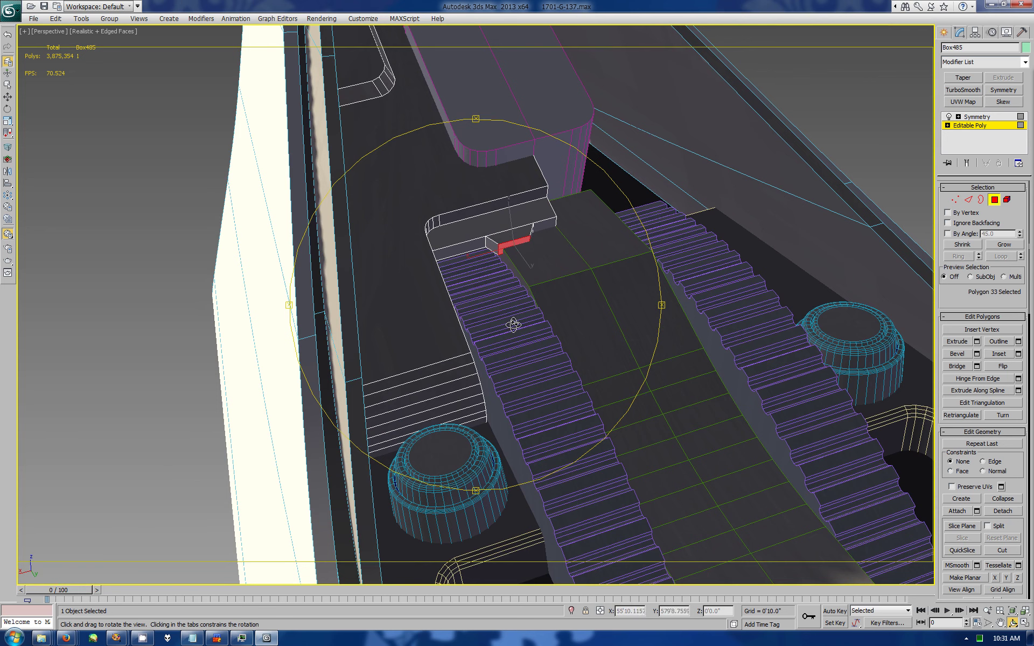
pyautogui.press('Escape')
# Step: Select an edge on the console block and orbit to a low side angle
pyautogui.press('2')
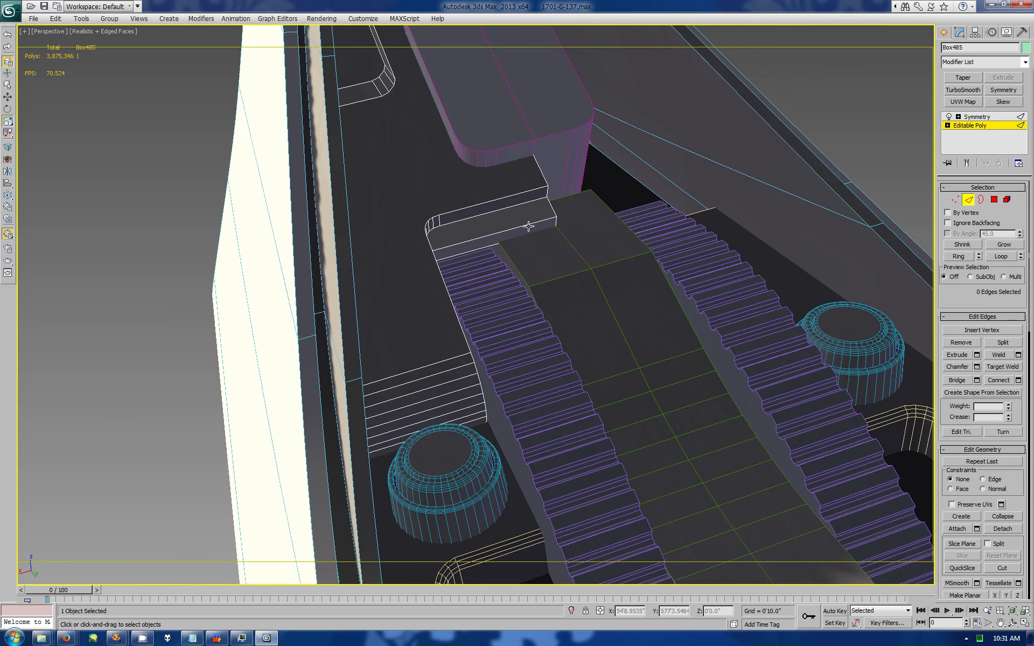
pyautogui.click(528, 226)
pyautogui.hotkey('ctrl', 'r')
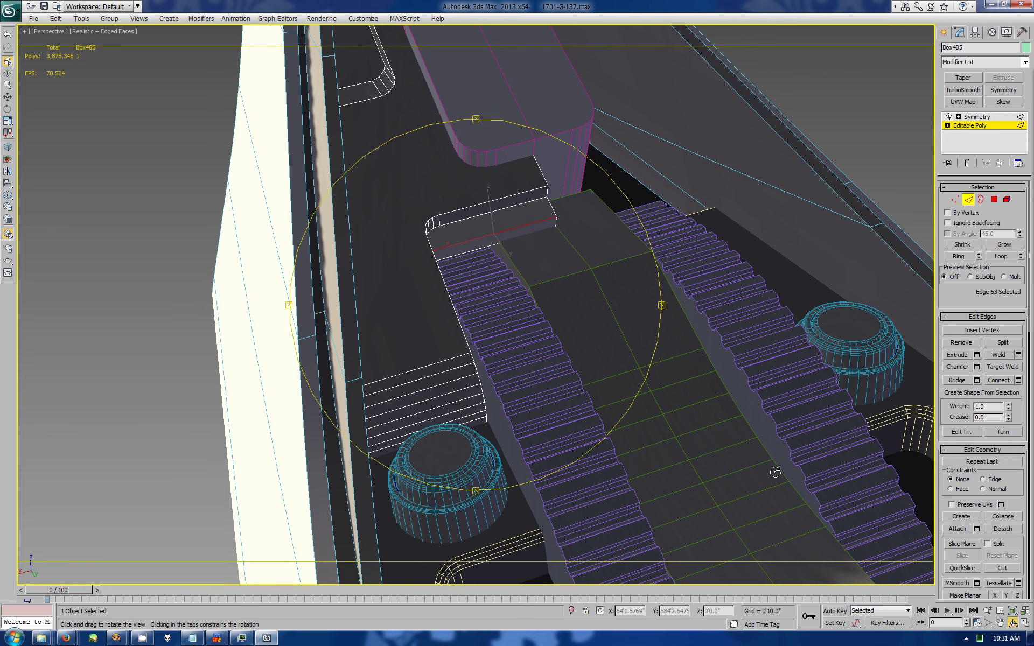
pyautogui.moveTo(609, 274)
pyautogui.mouseDown()
pyautogui.moveTo(490, 278)
pyautogui.moveTo(465, 221)
pyautogui.moveTo(463, 230)
pyautogui.mouseUp()
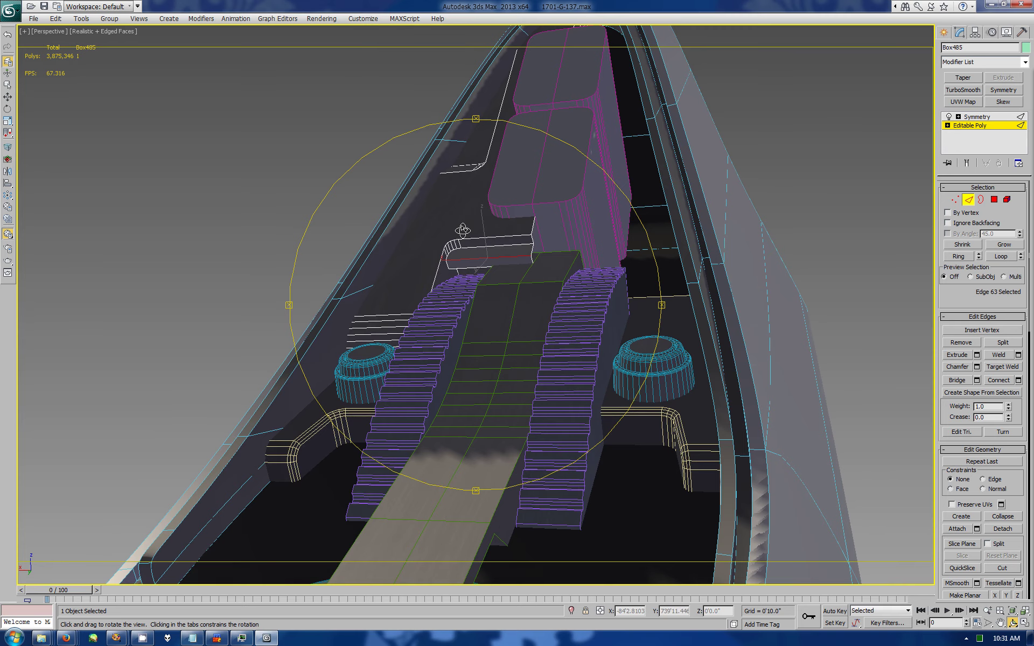
pyautogui.moveTo(463, 230); pyautogui.dragTo(452, 264)
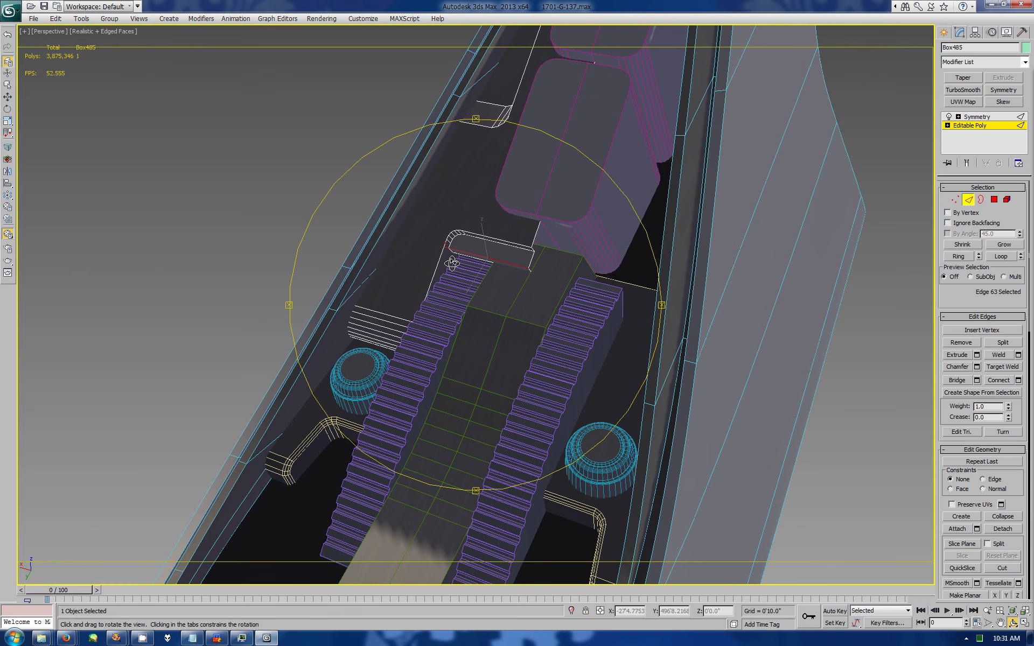
pyautogui.moveTo(452, 264); pyautogui.dragTo(530, 245)
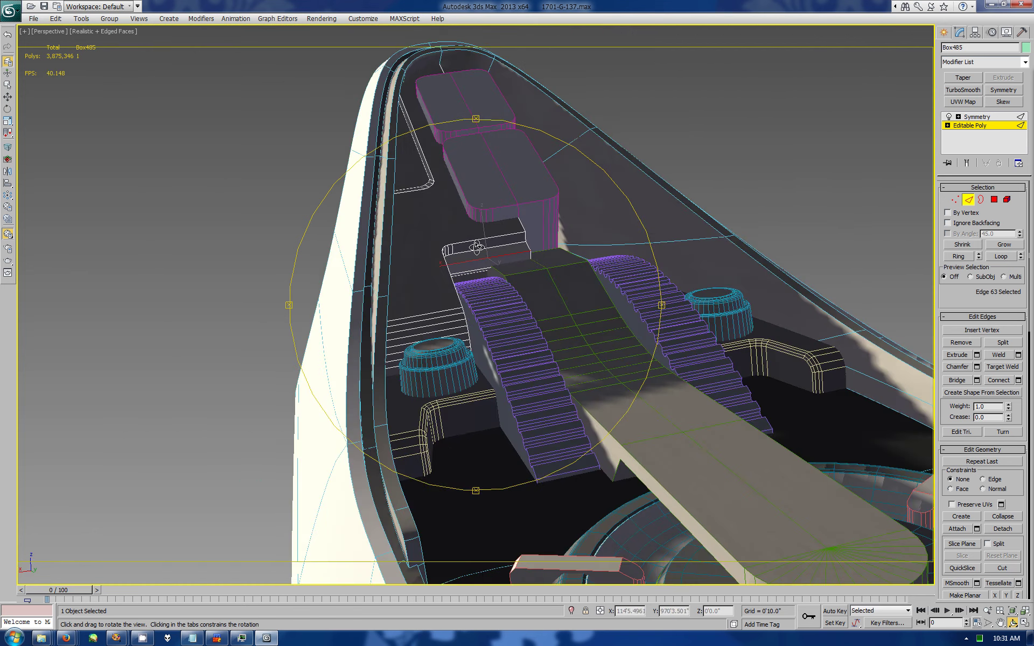
# Step: Shift both rounded pink boxes slightly along -Y, then select Box485 in four viewports
pyautogui.click(943, 32)
pyautogui.click(8, 97)
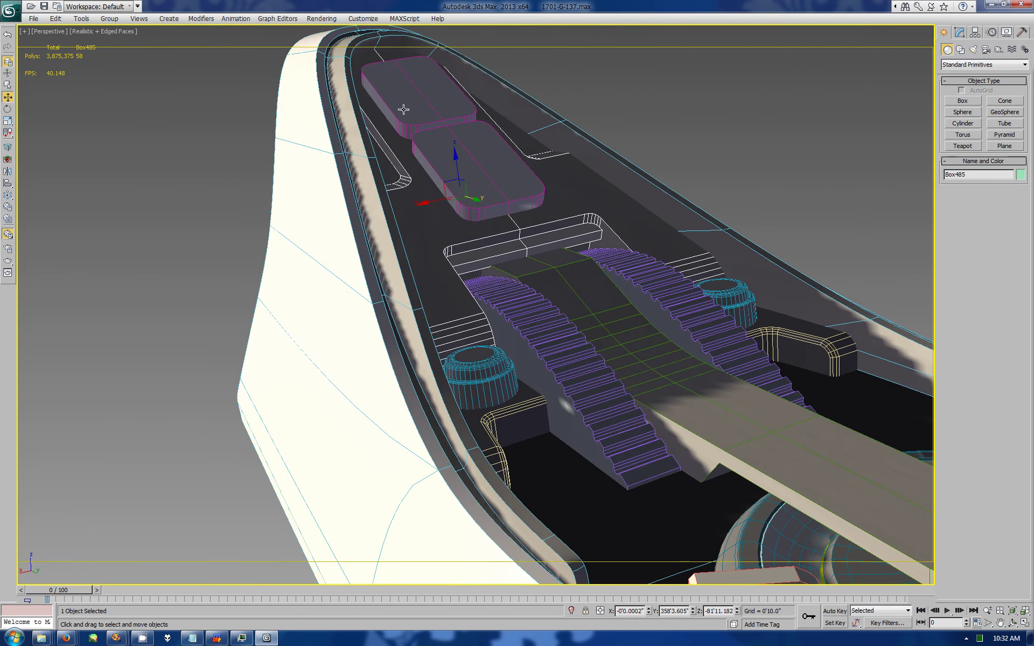
pyautogui.keyDown('ctrl'); pyautogui.click(404, 104); pyautogui.keyUp('ctrl')
pyautogui.moveTo(458, 219); pyautogui.dragTo(449, 207)
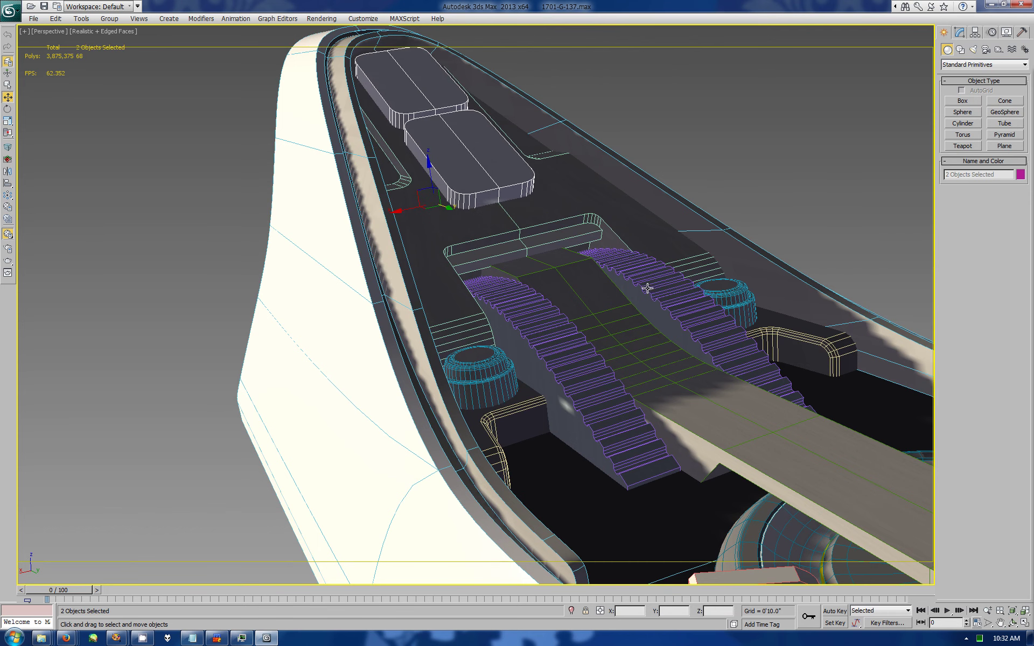
pyautogui.click(543, 227)
pyautogui.click(1024, 623)
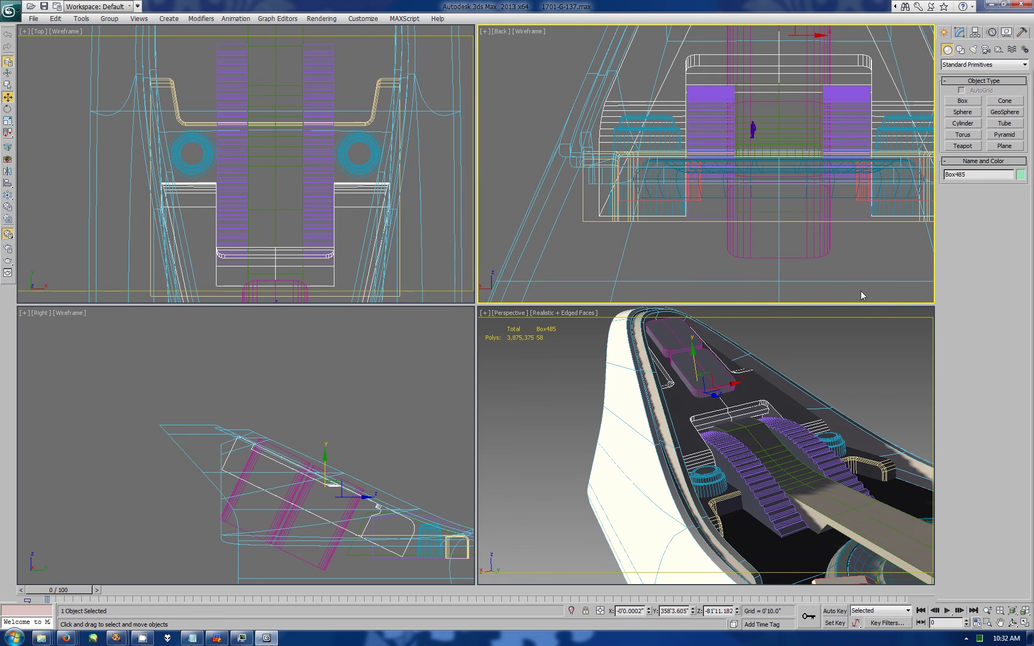
pyautogui.scroll(3, 687, 293)
pyautogui.scroll(3, 686, 224)
# Step: Drop to the block's base mesh below Symmetry in Edge mode, abandoning a first cut
pyautogui.click(959, 32)
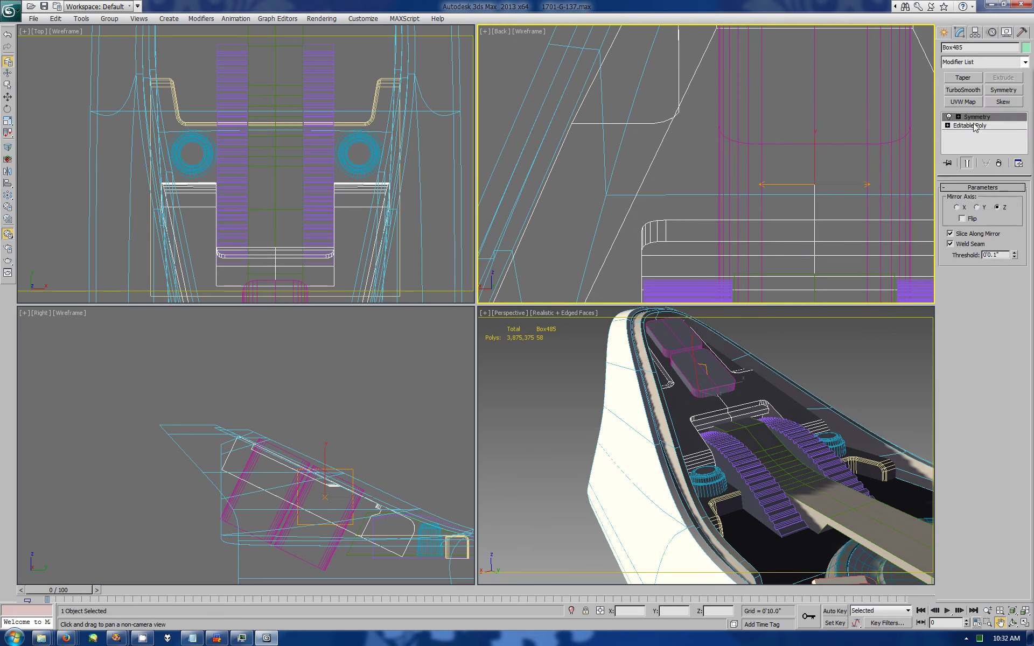
pyautogui.click(970, 125)
pyautogui.press('2')
pyautogui.hotkey('alt', 'c')
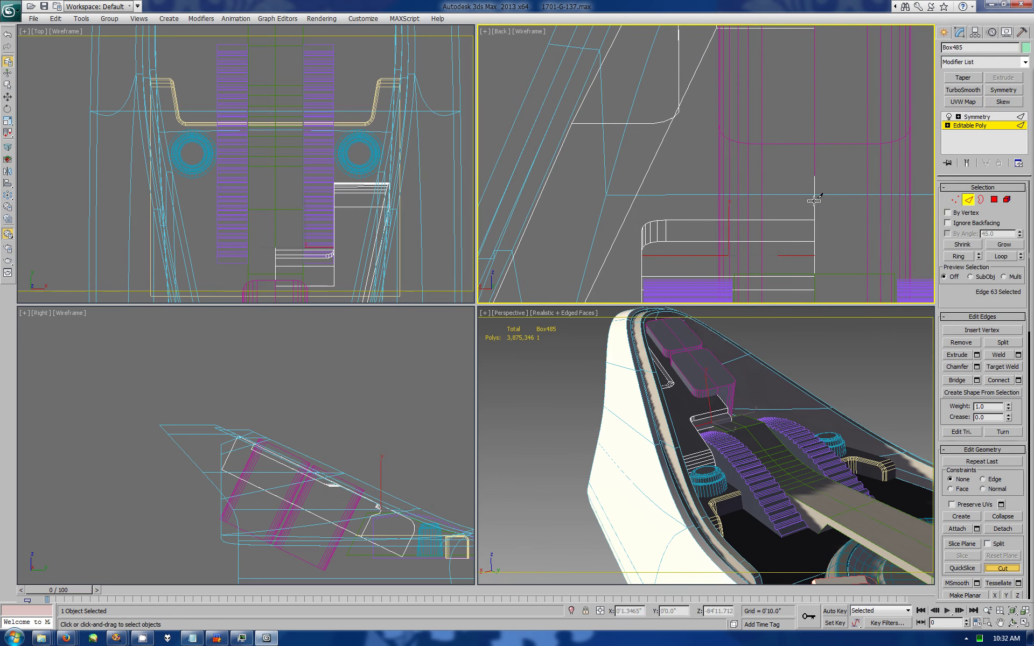
pyautogui.click(815, 201)
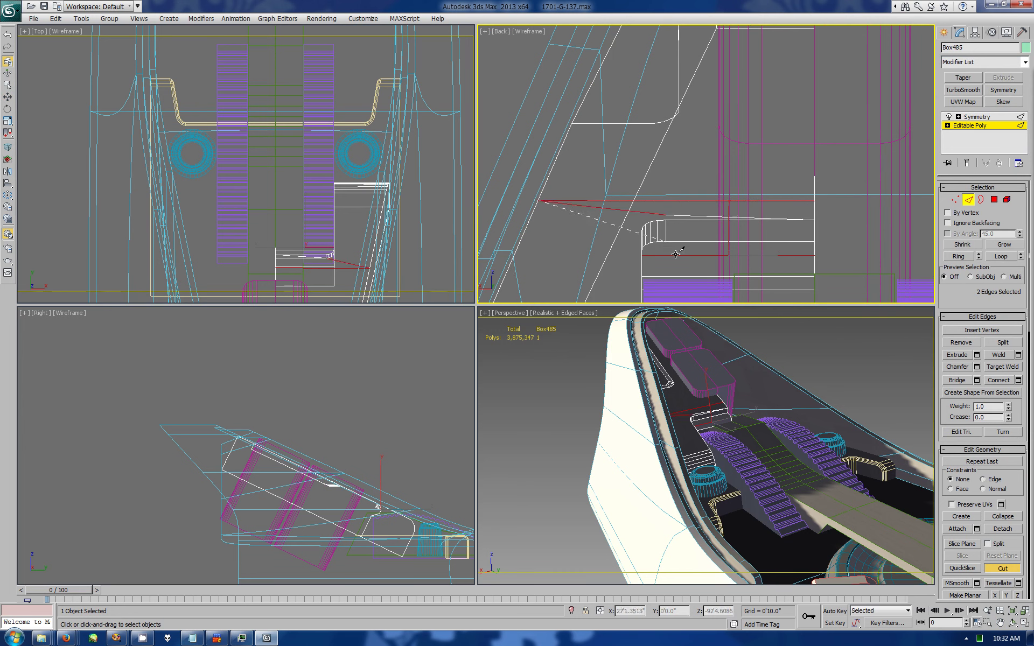
pyautogui.rightClick(586, 222)
pyautogui.rightClick(322, 251)
# Step: Cut a new edge straight across the console block in the maximized Top view
pyautogui.hotkey('alt', 'w')
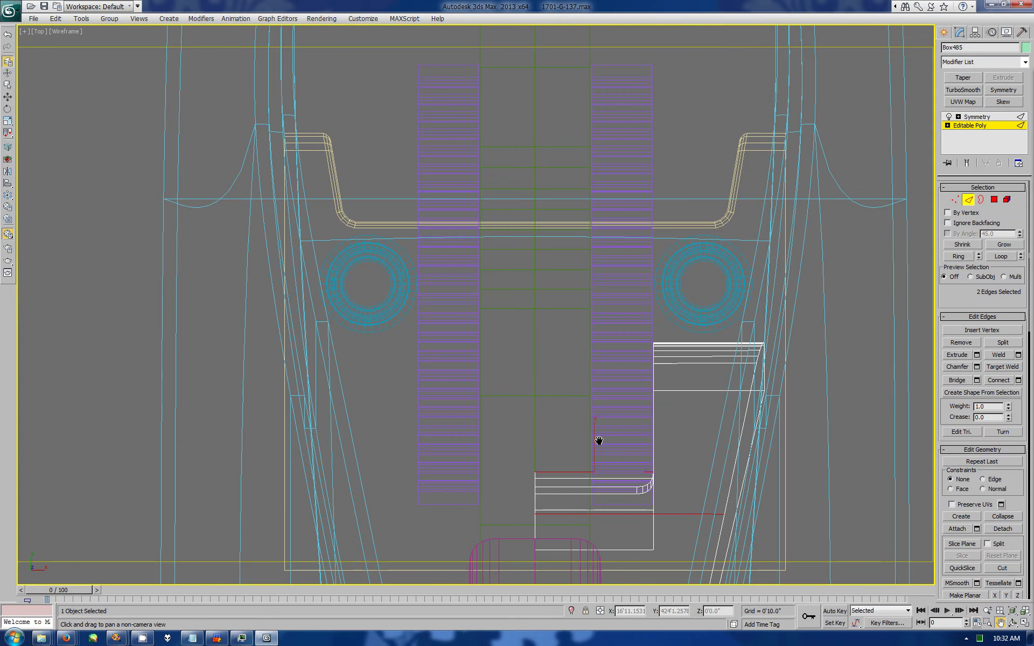
pyautogui.scroll(4, 598, 443)
pyautogui.moveTo(564, 314); pyautogui.dragTo(686, 305, button='middle')
pyautogui.hotkey('alt', 'c')
pyautogui.click(320, 257)
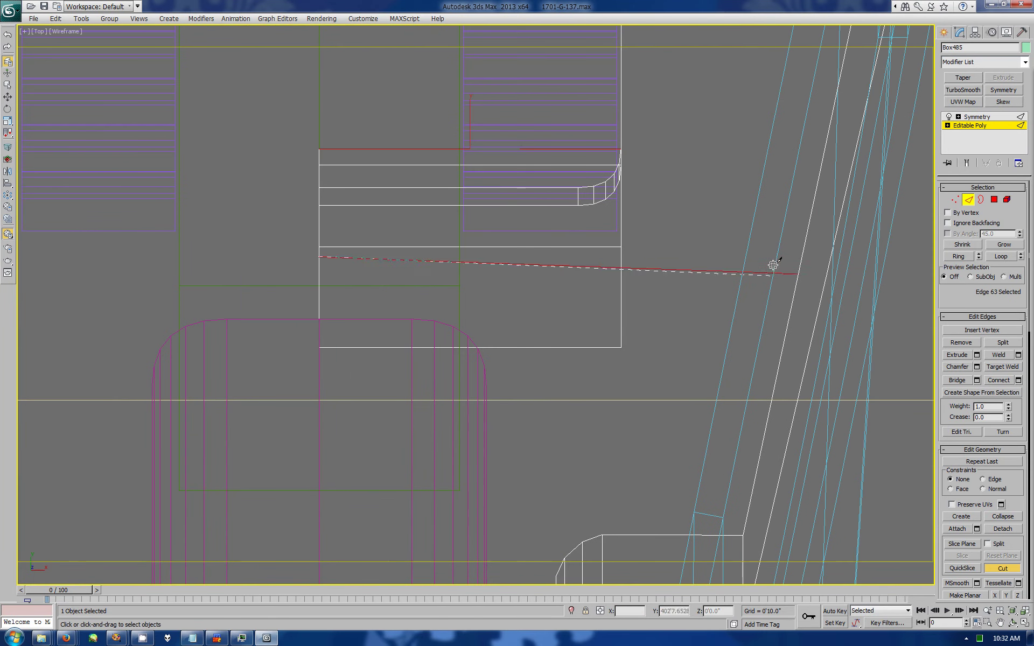
pyautogui.click(802, 257)
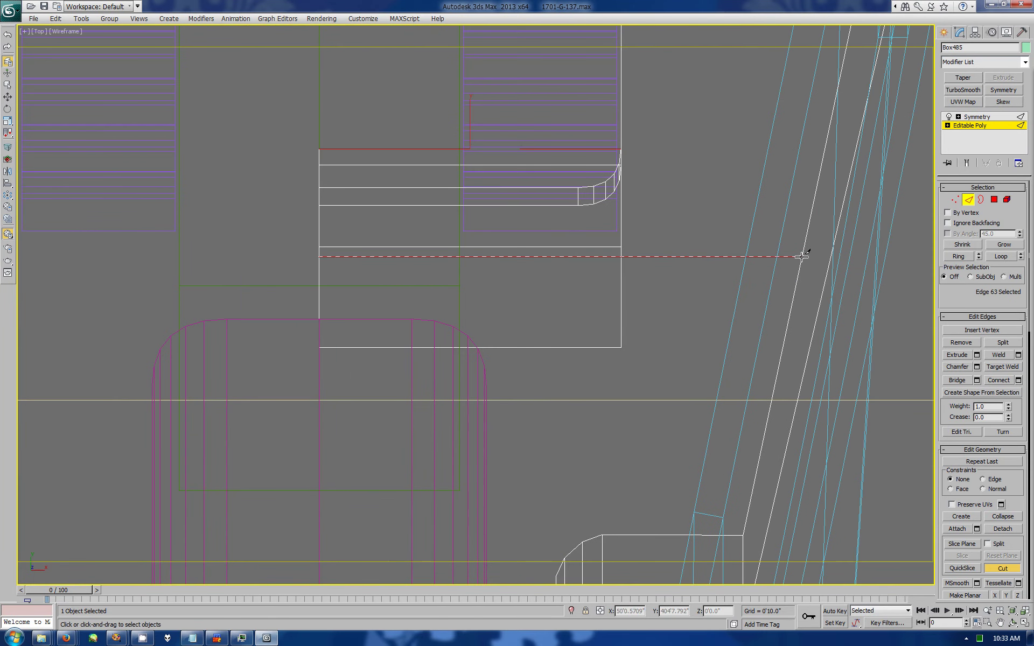
pyautogui.click(1022, 620)
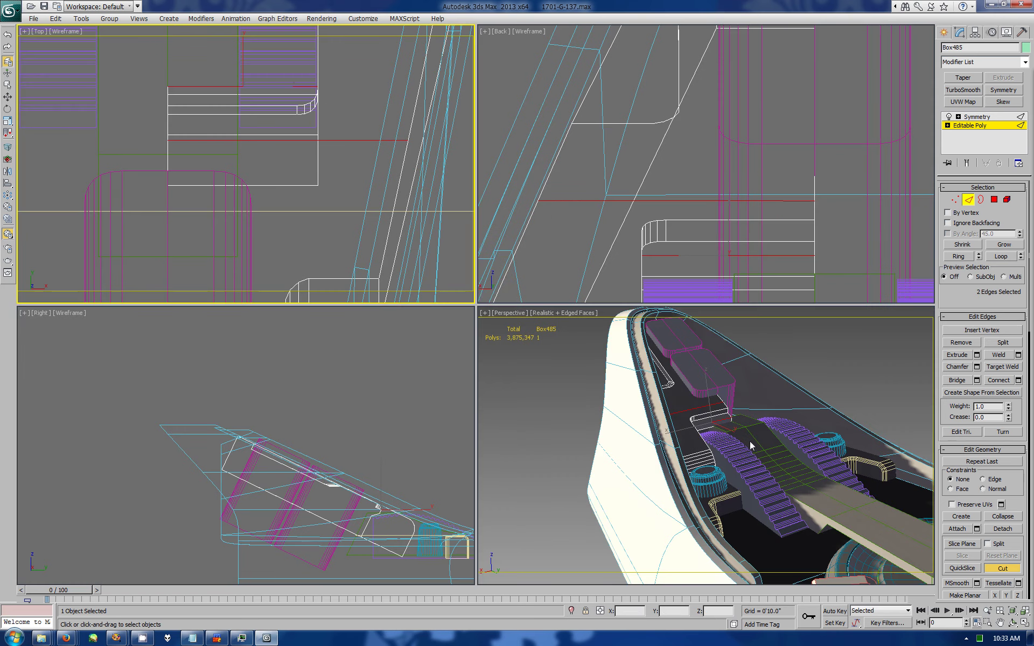
pyautogui.rightClick(701, 485)
# Step: Chamfer the new cut edge by about 0'5.06" into a narrow strip
pyautogui.hotkey('alt', 'w')
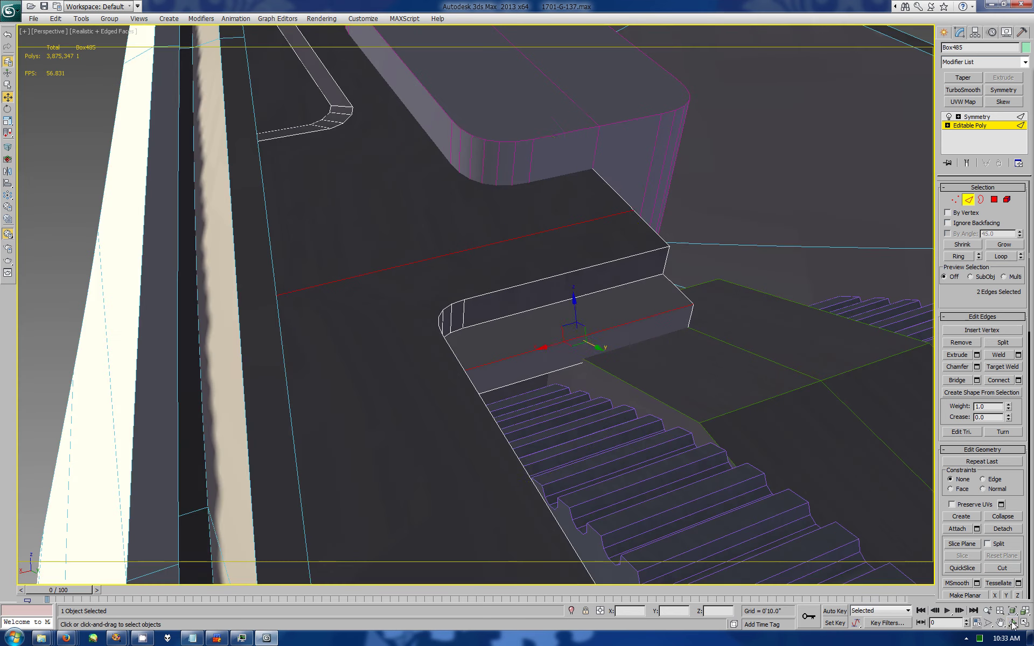
pyautogui.click(1013, 624)
pyautogui.moveTo(592, 377); pyautogui.dragTo(454, 357)
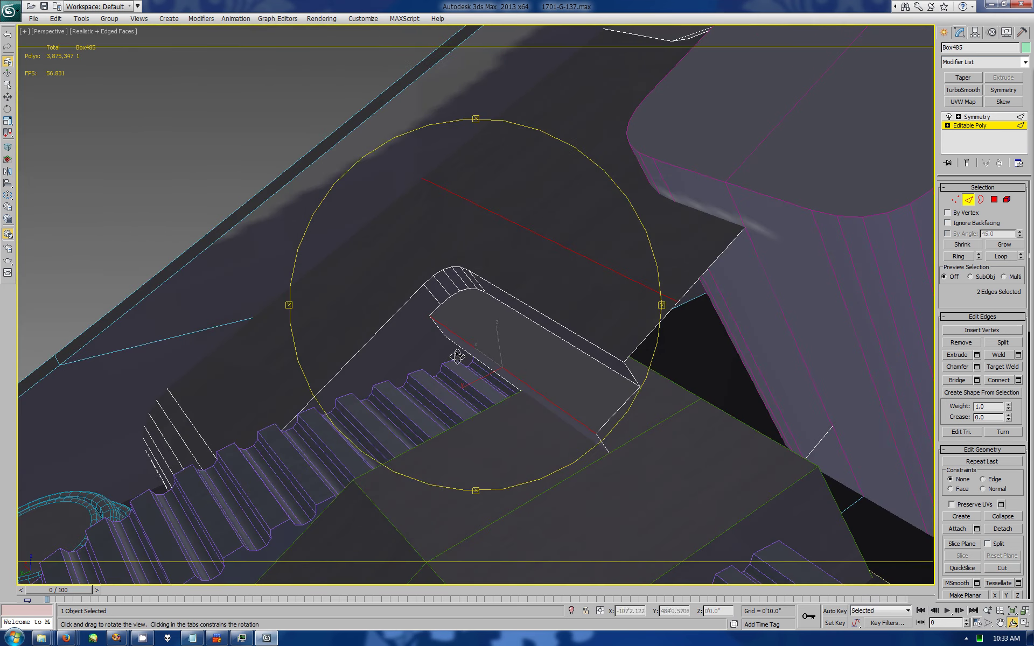
pyautogui.click(554, 240)
pyautogui.click(978, 368)
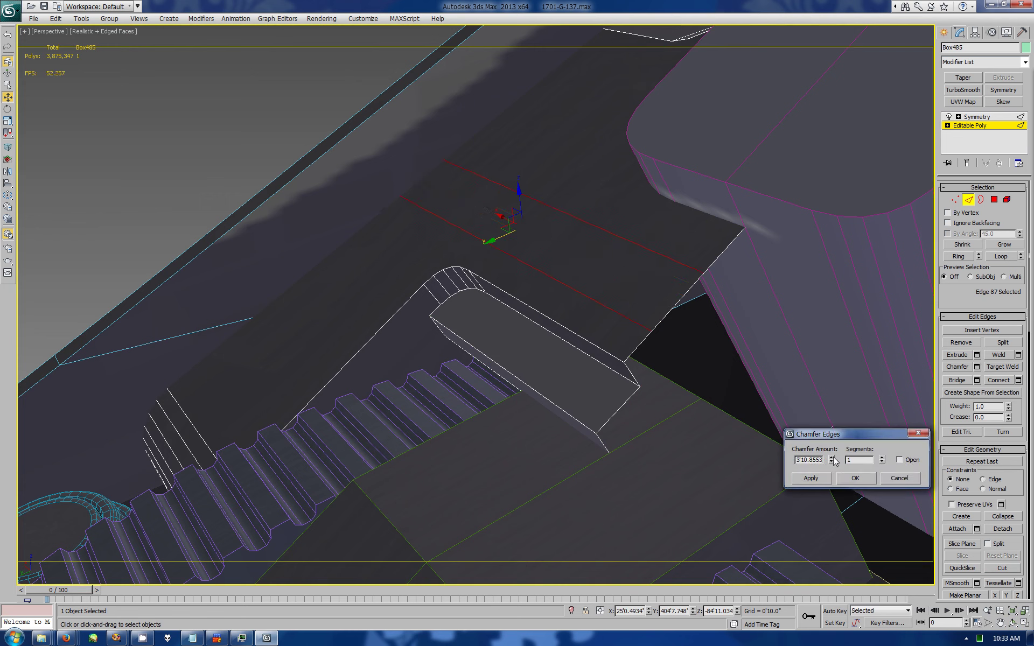
pyautogui.moveTo(831, 459); pyautogui.dragTo(832, 508)
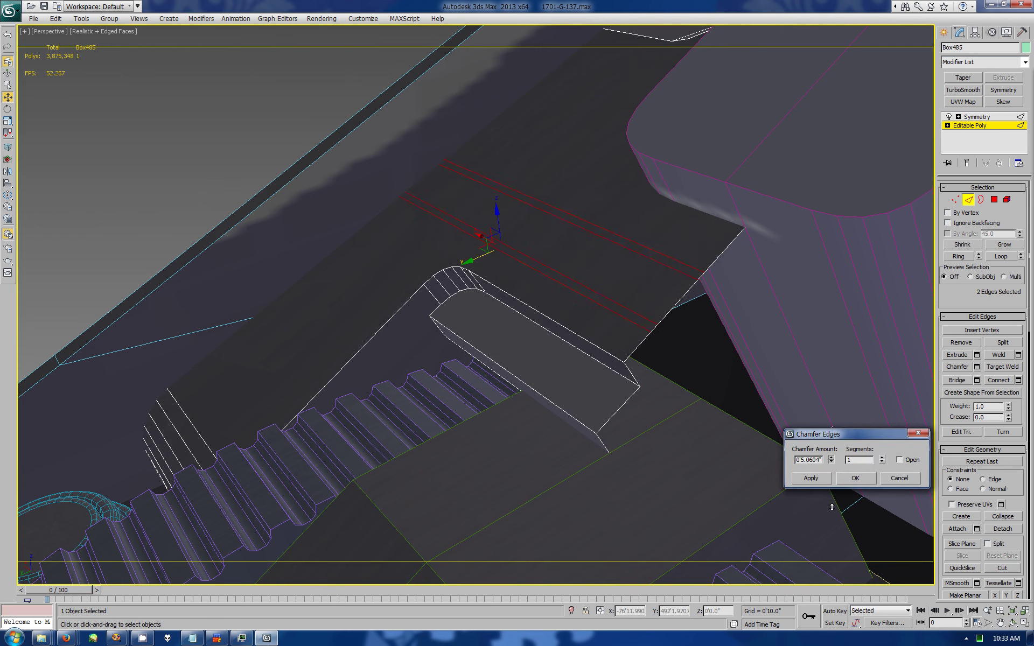
pyautogui.click(856, 477)
pyautogui.press('4')
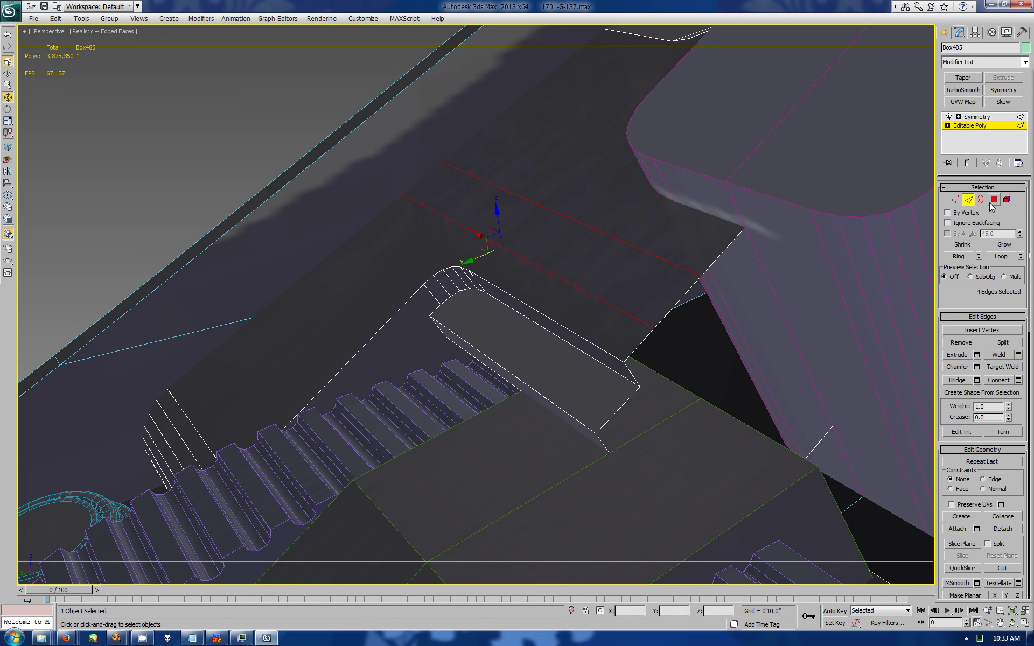
pyautogui.keyDown('alt'); pyautogui.moveTo(864, 490); pyautogui.dragTo(521, 208, button='middle'); pyautogui.keyUp('alt')
# Step: Pull the block's end face out about 3'2.5" along Y
pyautogui.moveTo(521, 208); pyautogui.dragTo(455, 184)
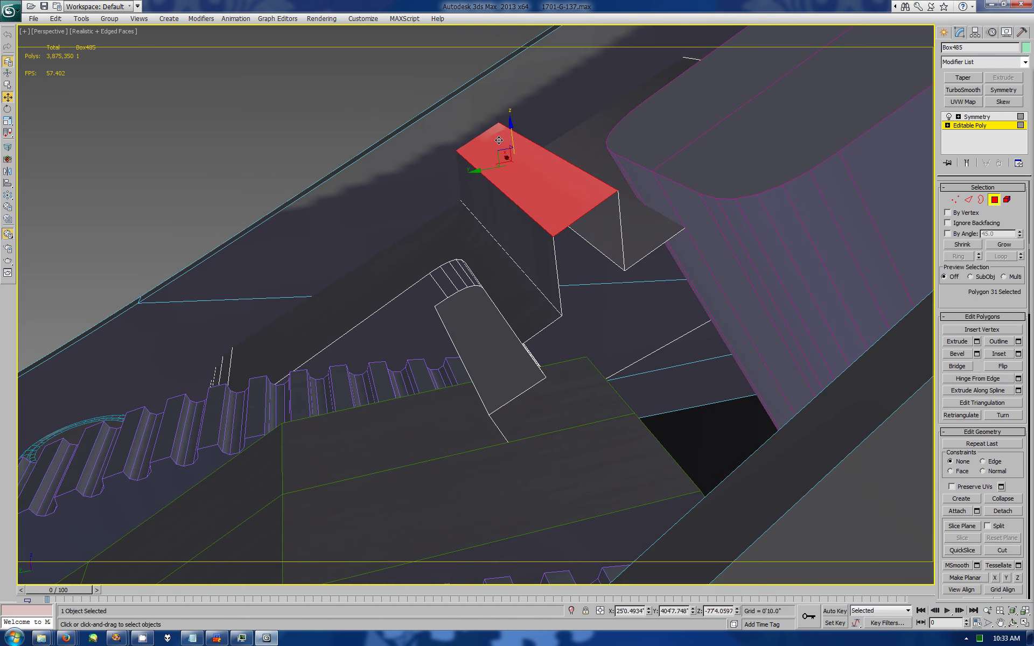
pyautogui.hotkey('ctrl', 'r')
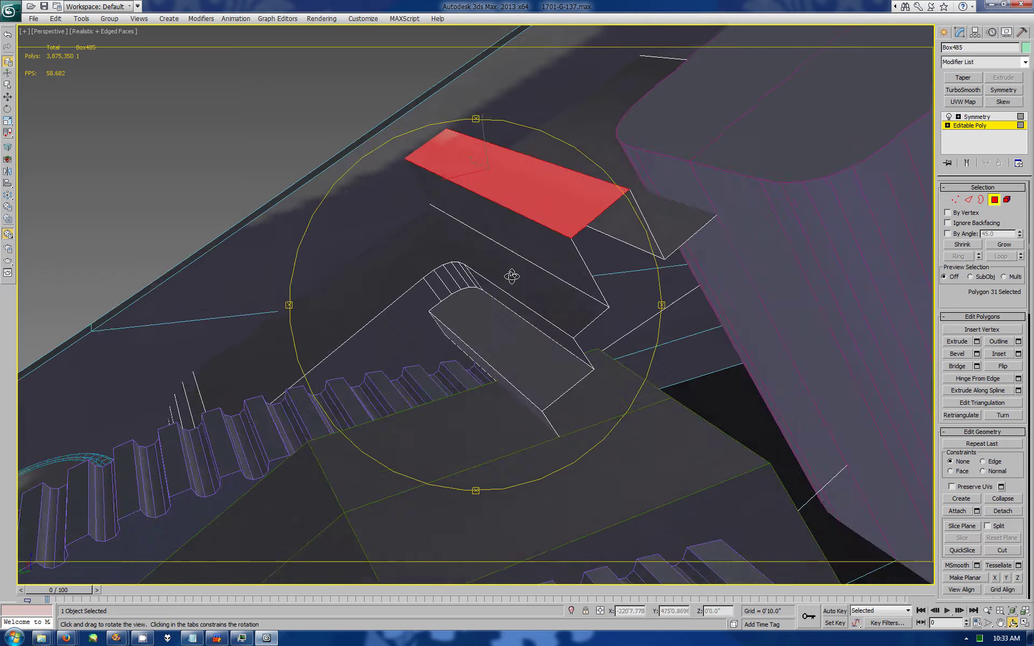
pyautogui.moveTo(513, 277)
pyautogui.mouseDown()
pyautogui.moveTo(557, 258)
pyautogui.moveTo(484, 269)
pyautogui.mouseUp()
pyautogui.hotkey('alt', 'w')
# Step: In the maximized Right view, raise the block's selected top face upward
pyautogui.rightClick(377, 485)
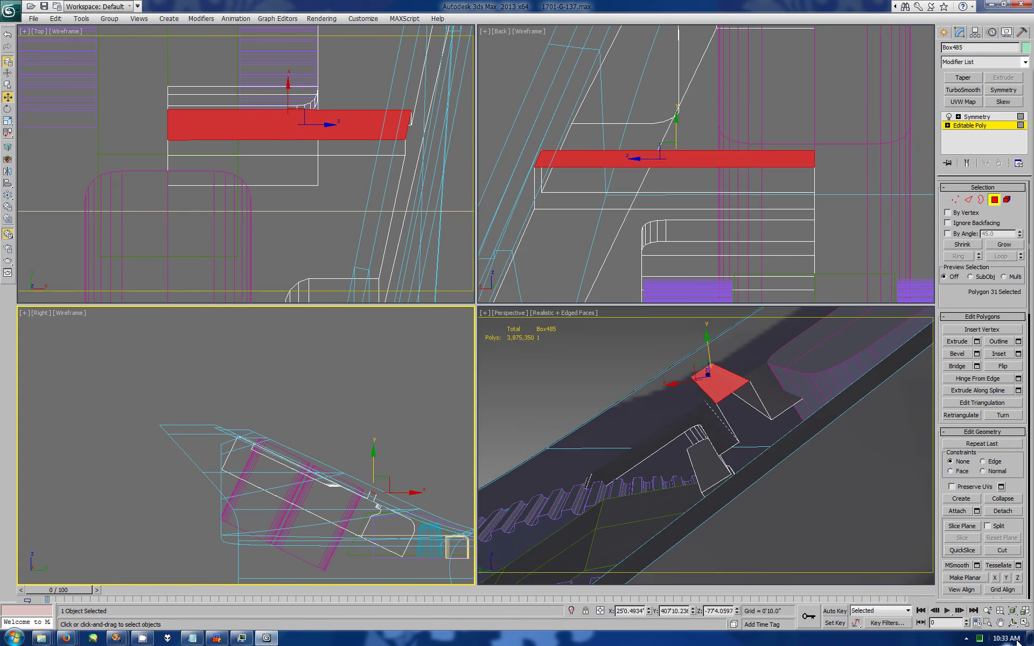
pyautogui.hotkey('alt', 'w')
pyautogui.scroll(5, 806, 501)
pyautogui.moveTo(534, 318); pyautogui.dragTo(531, 264, button='middle')
pyautogui.scroll(3, 460, 288)
pyautogui.press('w')
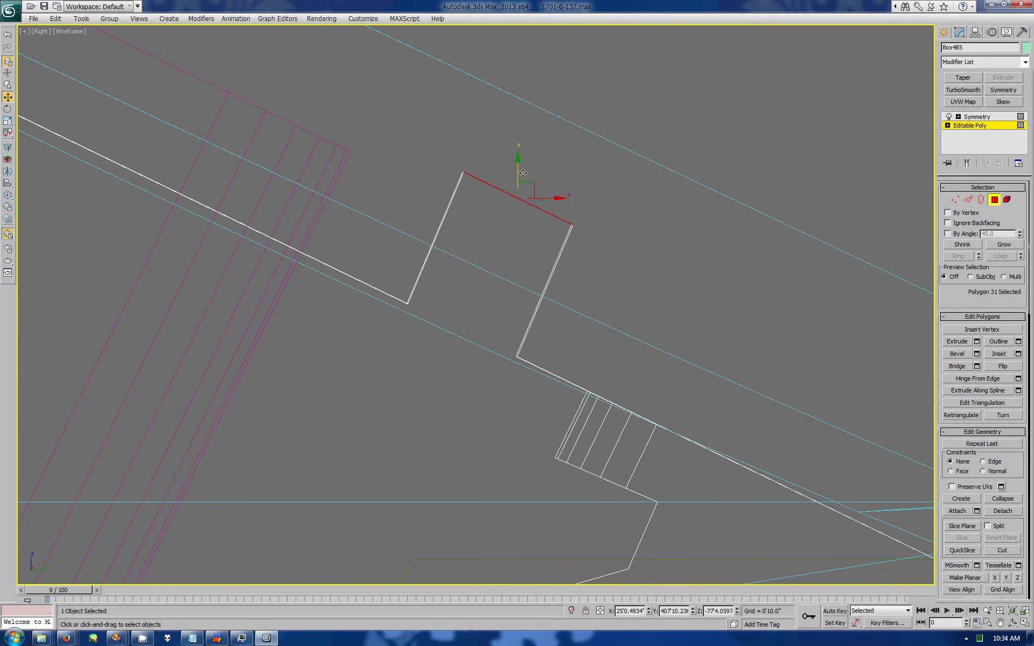
pyautogui.moveTo(519, 164); pyautogui.dragTo(560, 123)
# Step: Select and adjust the end section's corner vertices, then restore the four-viewport layout
pyautogui.press('1')
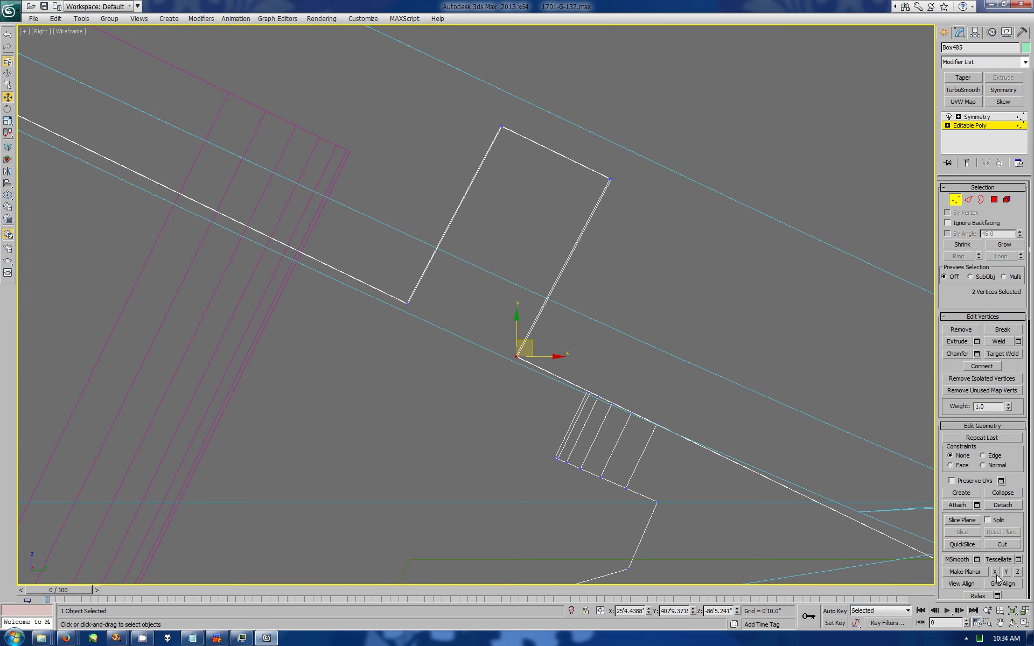
pyautogui.click(407, 303)
pyautogui.click(616, 173)
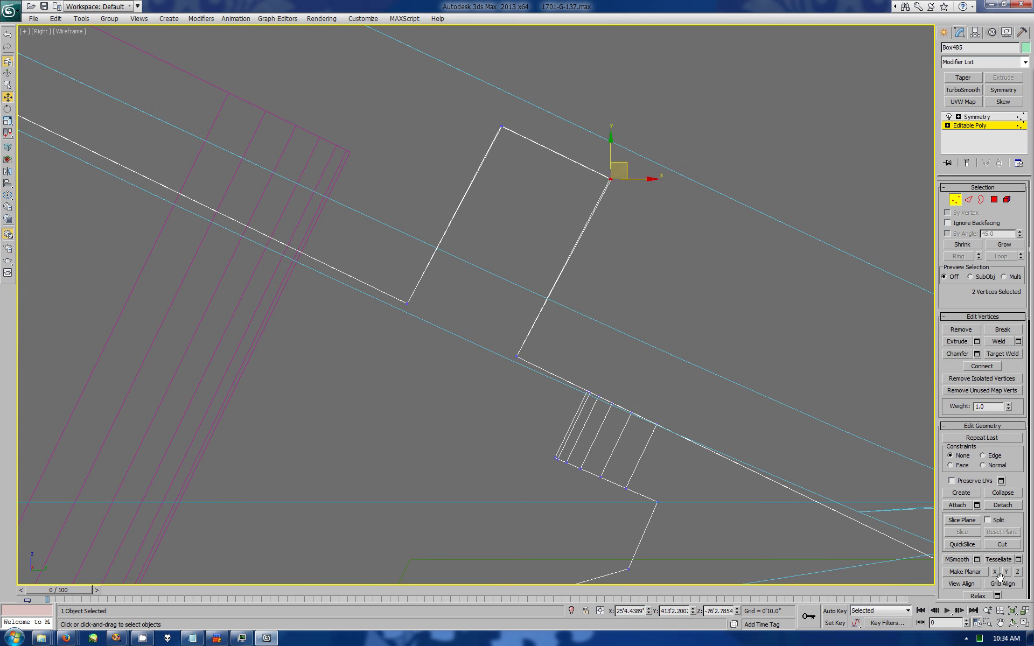
pyautogui.hotkey('ctrl', 'z')
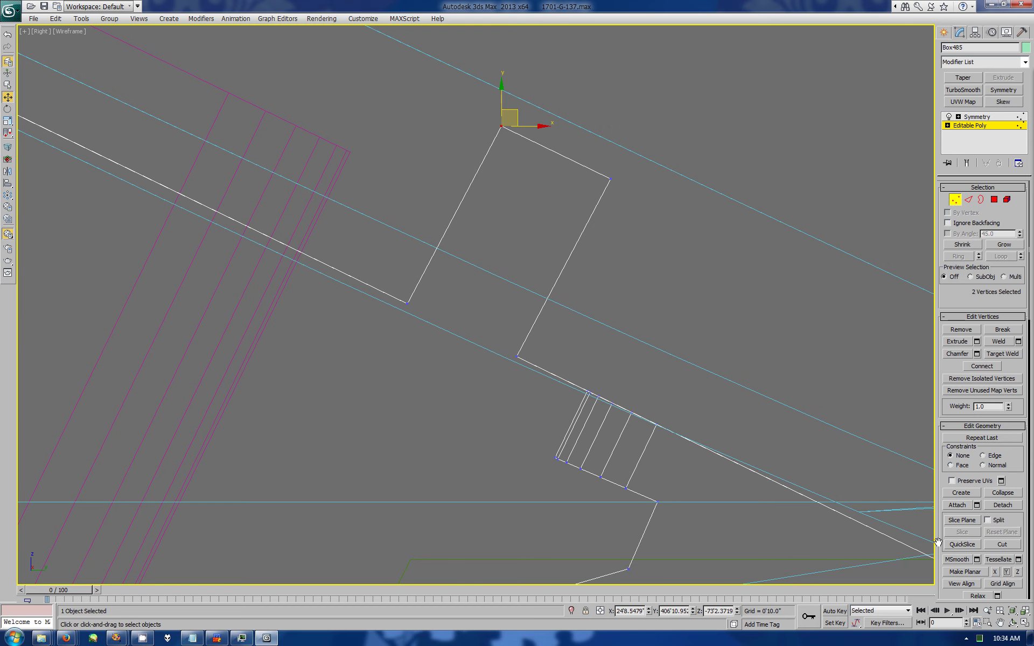
pyautogui.click(985, 623)
pyautogui.moveTo(478, 293); pyautogui.dragTo(684, 487)
pyautogui.click(279, 191)
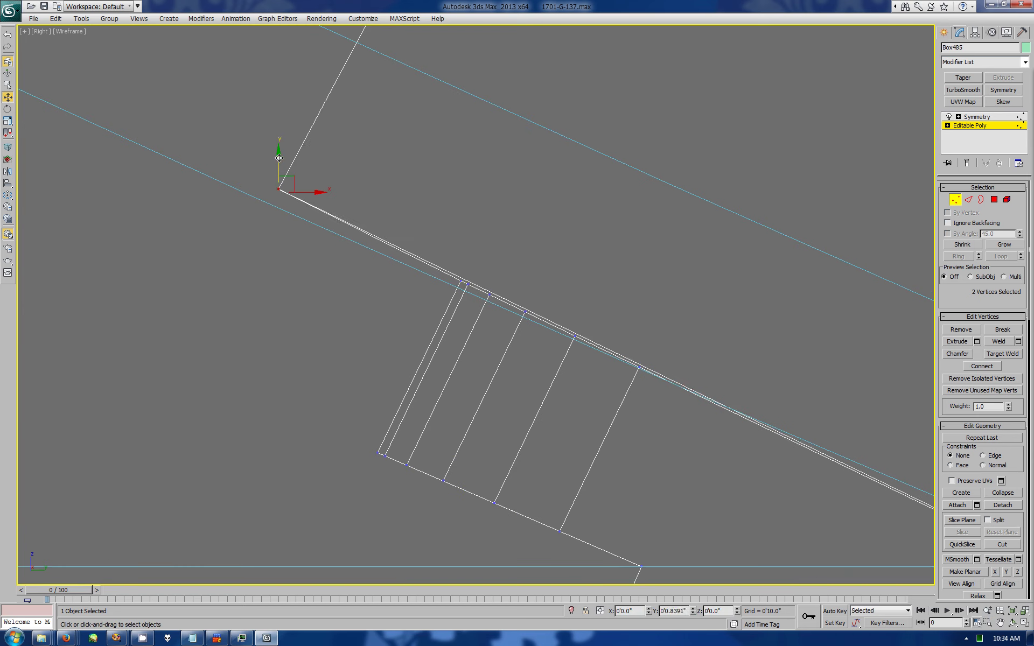
pyautogui.scroll(-2, 469, 253)
pyautogui.scroll(-3, 468, 253)
pyautogui.scroll(-3, 469, 253)
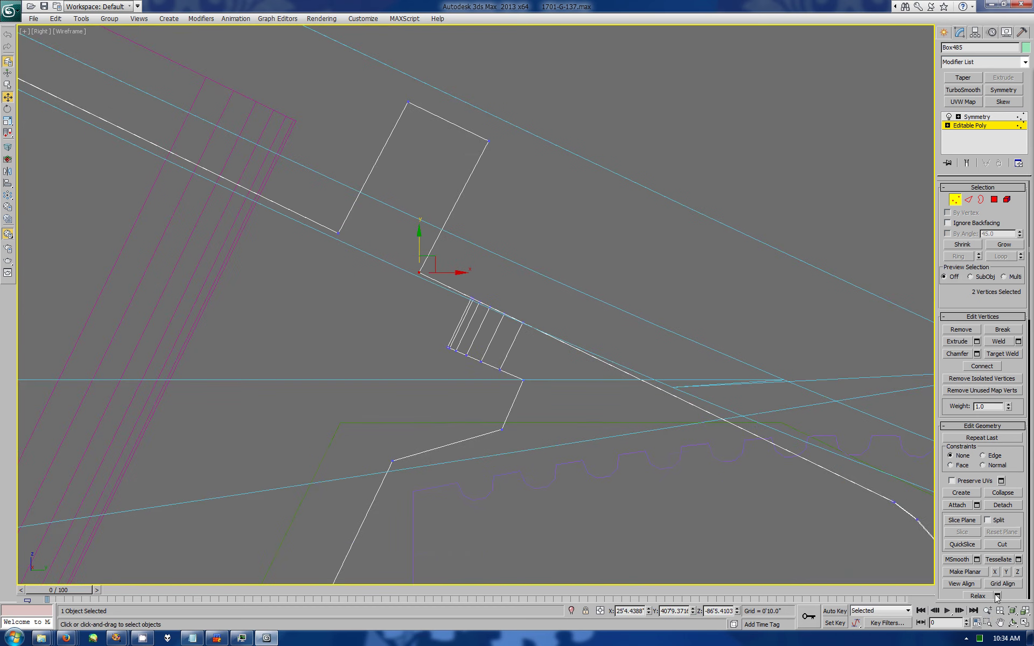
pyautogui.hotkey('alt', 'w')
pyautogui.click(1013, 624)
pyautogui.moveTo(670, 406); pyautogui.dragTo(700, 409)
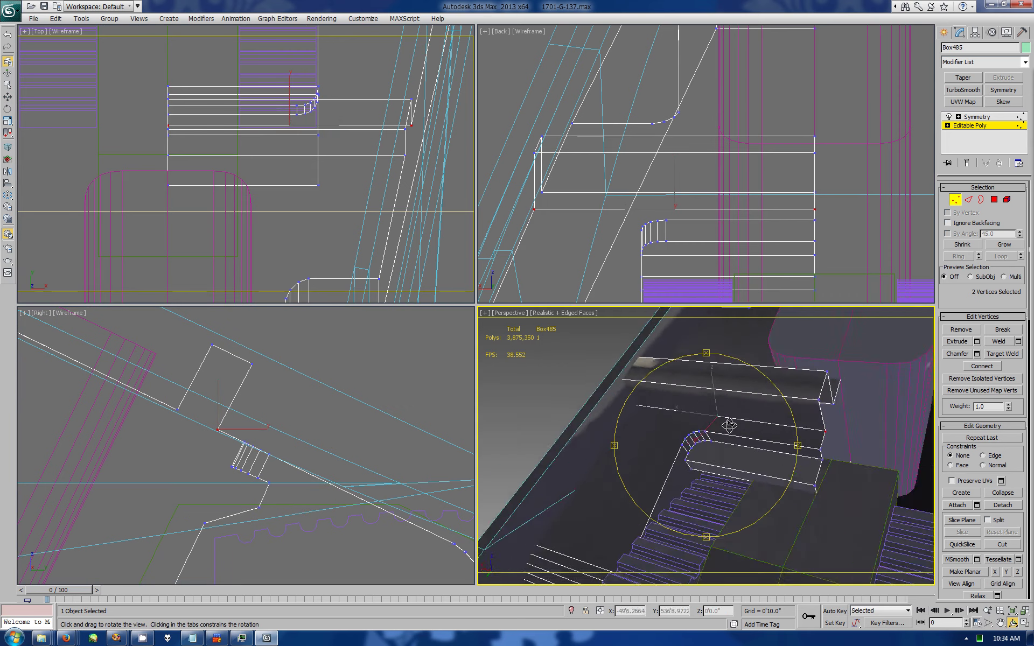
pyautogui.keyDown('ctrl'); pyautogui.click(994, 199); pyautogui.keyUp('ctrl')
# Step: Cut a new edge across the top of Box485 and chamfer it into two edges
pyautogui.press('w')
pyautogui.scroll(-5, 980, 431)
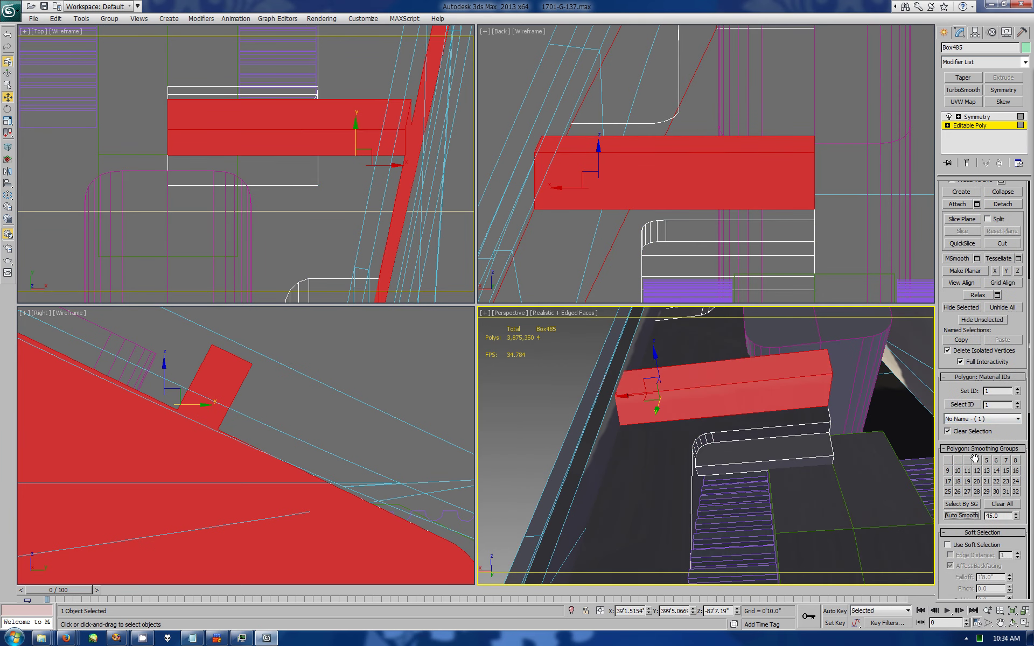
pyautogui.scroll(5, 975, 458)
pyautogui.click(968, 199)
pyautogui.click(694, 388)
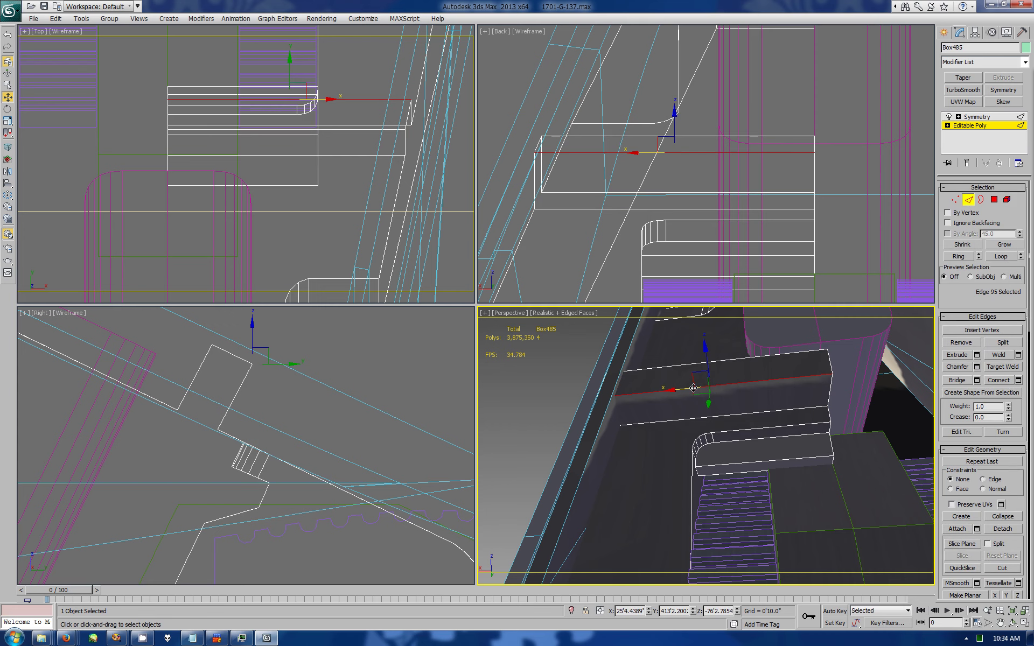
pyautogui.click(1002, 570)
pyautogui.click(635, 153)
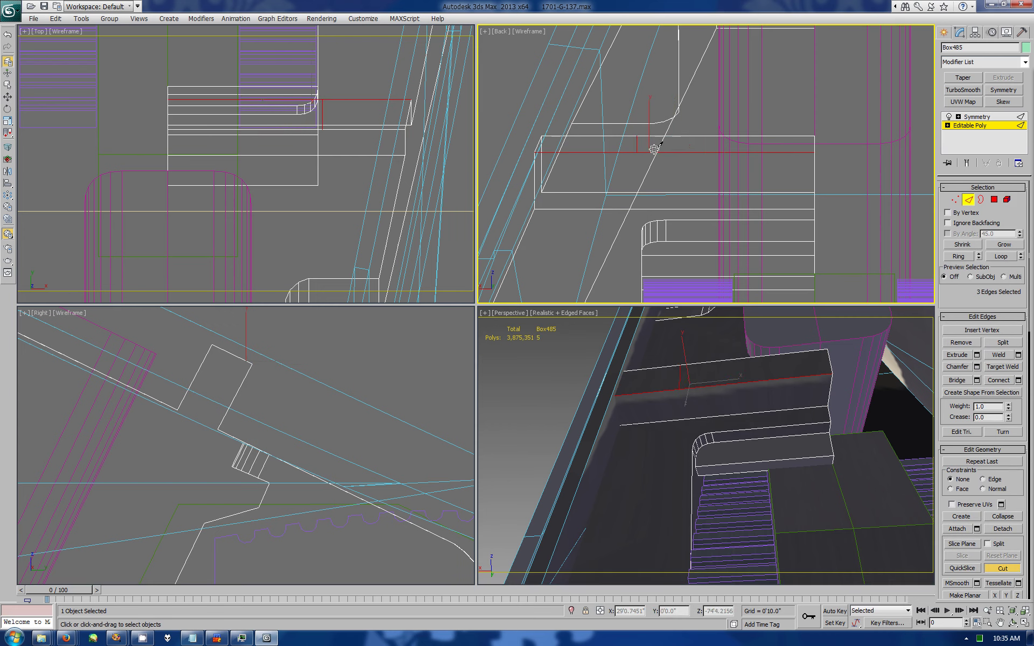
pyautogui.rightClick(637, 153)
pyautogui.rightClick(637, 153)
pyautogui.click(655, 157)
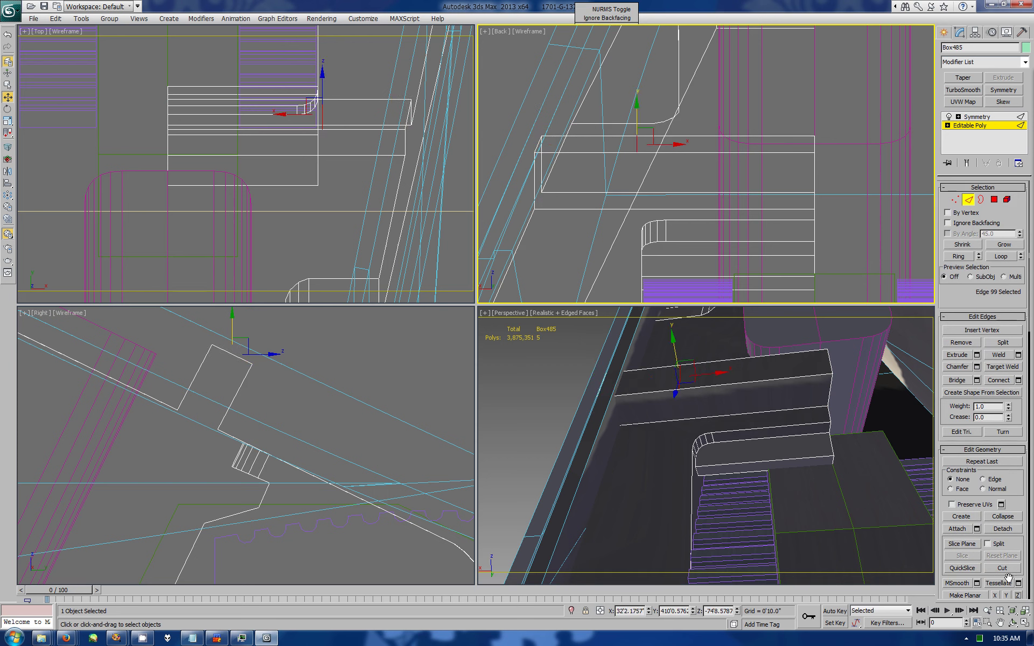
pyautogui.click(977, 367)
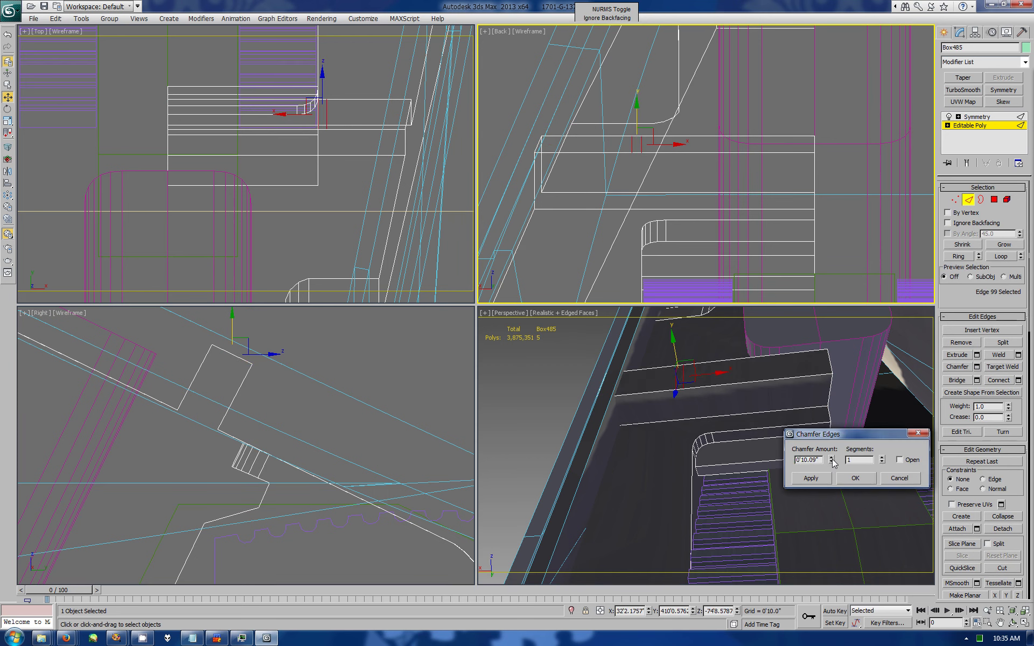
pyautogui.press('Return')
# Step: Slide the new edges, lower the top face into a notch, and lengthen the block's end
pyautogui.click(719, 372)
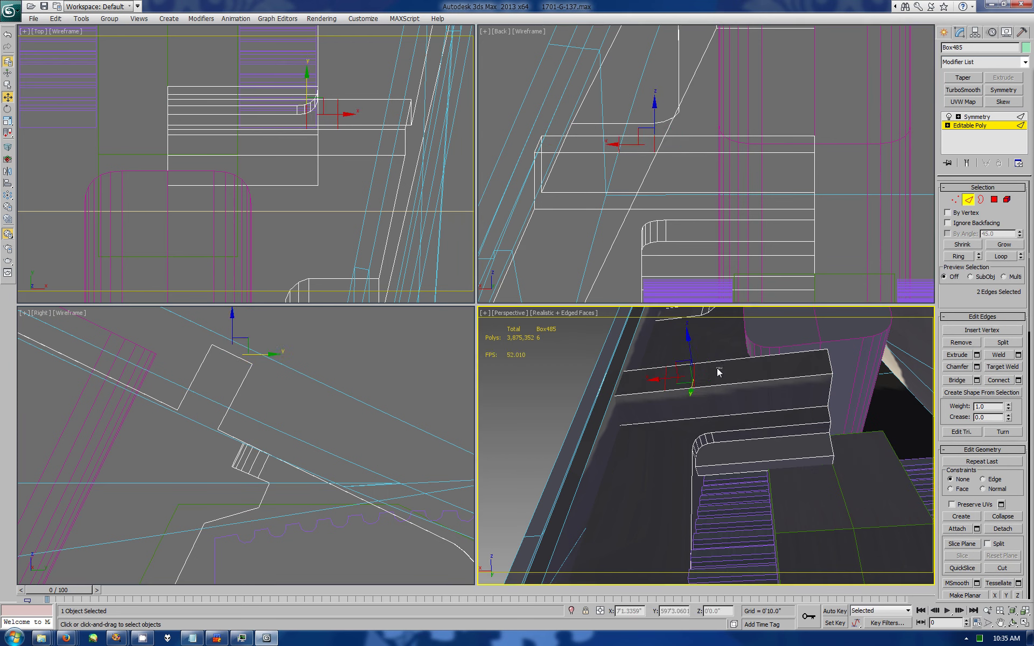
pyautogui.moveTo(689, 382); pyautogui.dragTo(641, 383)
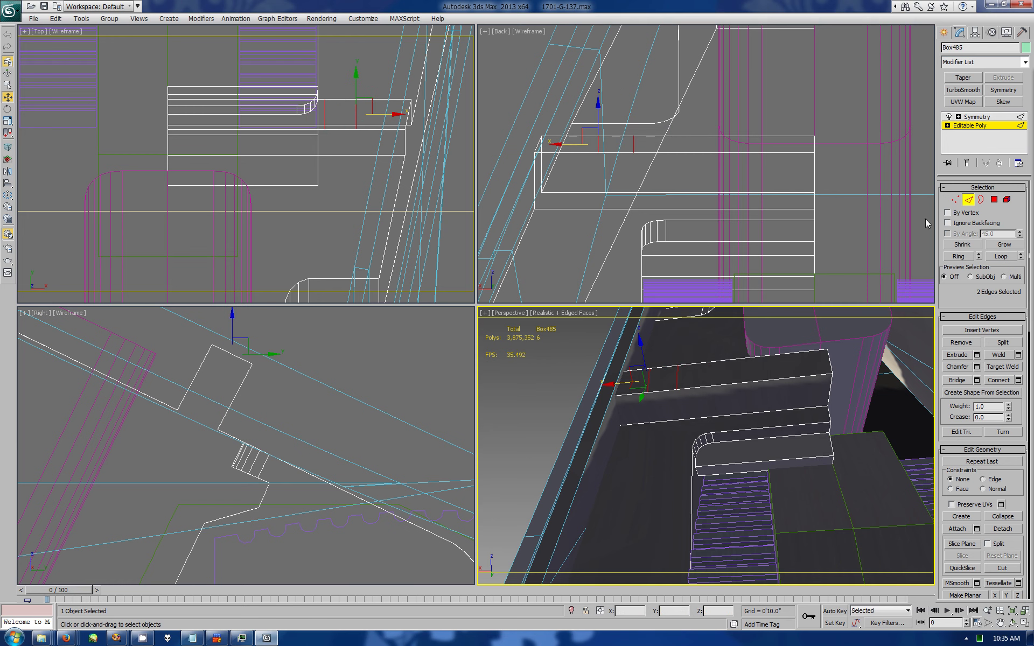
pyautogui.click(994, 200)
pyautogui.click(250, 348)
pyautogui.moveTo(238, 347); pyautogui.dragTo(213, 398)
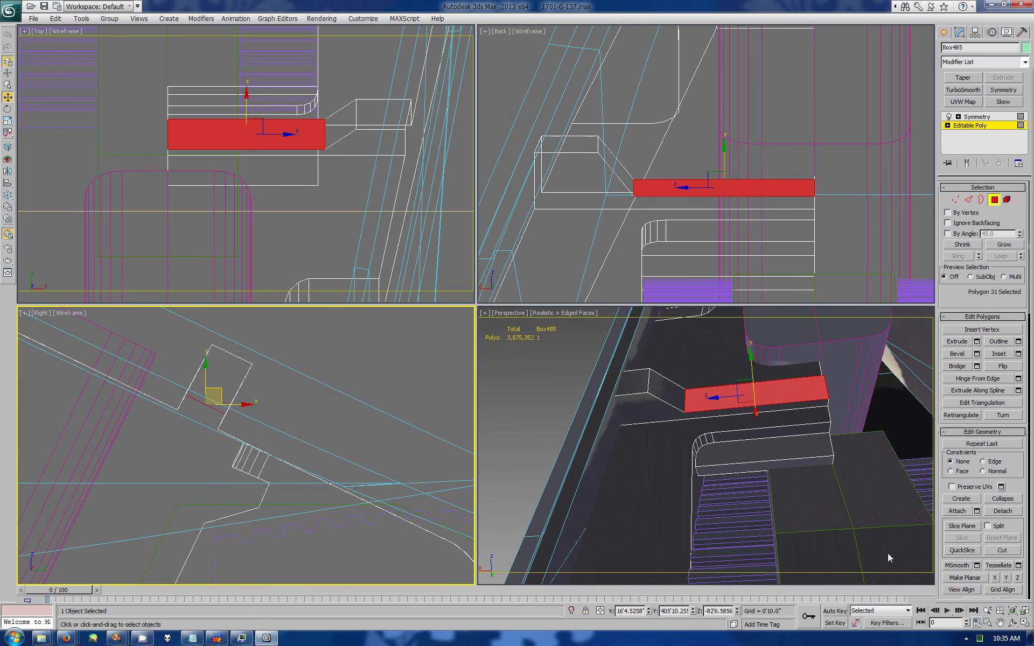
pyautogui.scroll(3, 247, 418)
pyautogui.scroll(3, 350, 437)
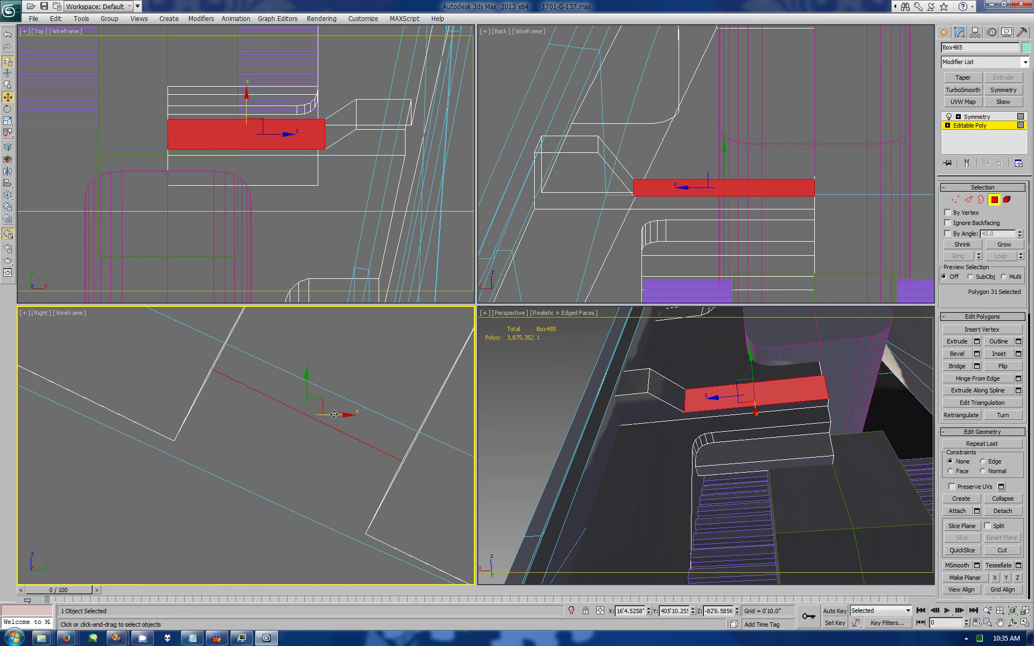
pyautogui.moveTo(334, 414); pyautogui.dragTo(337, 415)
pyautogui.moveTo(674, 395)
pyautogui.mouseDown()
pyautogui.moveTo(624, 393)
pyautogui.moveTo(604, 410)
pyautogui.mouseUp()
# Step: Chamfer the edges at the bend where the block turns toward the wall
pyautogui.click(969, 199)
pyautogui.click(647, 403)
pyautogui.moveTo(649, 382); pyautogui.dragTo(623, 409)
pyautogui.click(633, 404)
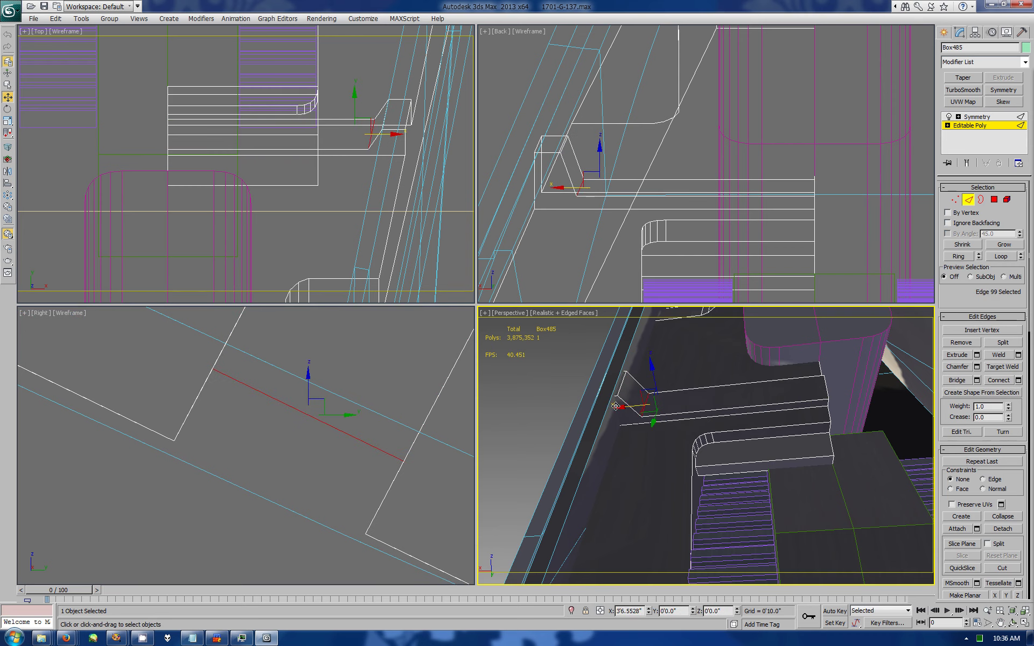
pyautogui.click(1025, 623)
pyautogui.moveTo(593, 323); pyautogui.dragTo(980, 382)
pyautogui.click(976, 366)
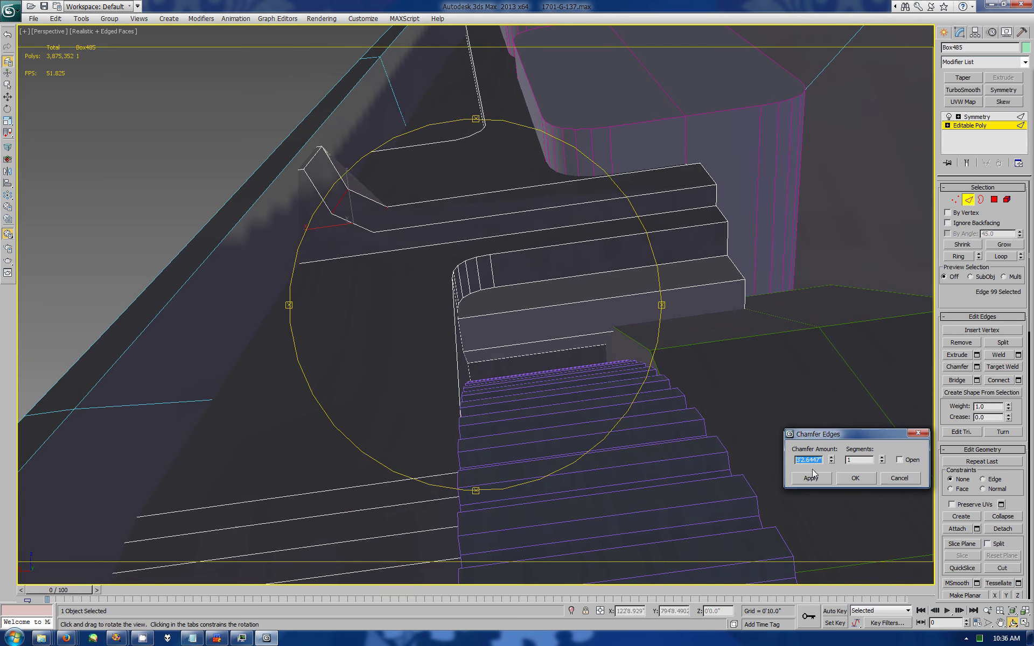
pyautogui.moveTo(832, 462)
pyautogui.mouseDown()
pyautogui.moveTo(831, 487)
pyautogui.moveTo(517, 296)
pyautogui.moveTo(692, 450)
pyautogui.moveTo(519, 397)
pyautogui.moveTo(519, 293)
pyautogui.moveTo(498, 277)
pyautogui.moveTo(496, 300)
pyautogui.moveTo(402, 277)
pyautogui.moveTo(409, 293)
pyautogui.mouseUp()
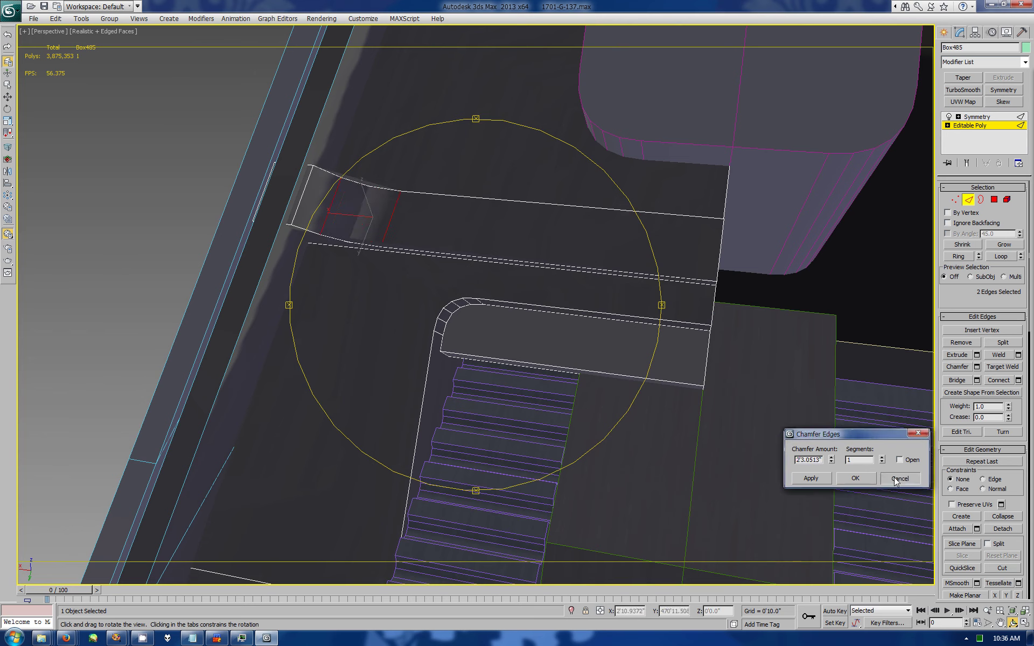
pyautogui.click(899, 477)
pyautogui.click(976, 367)
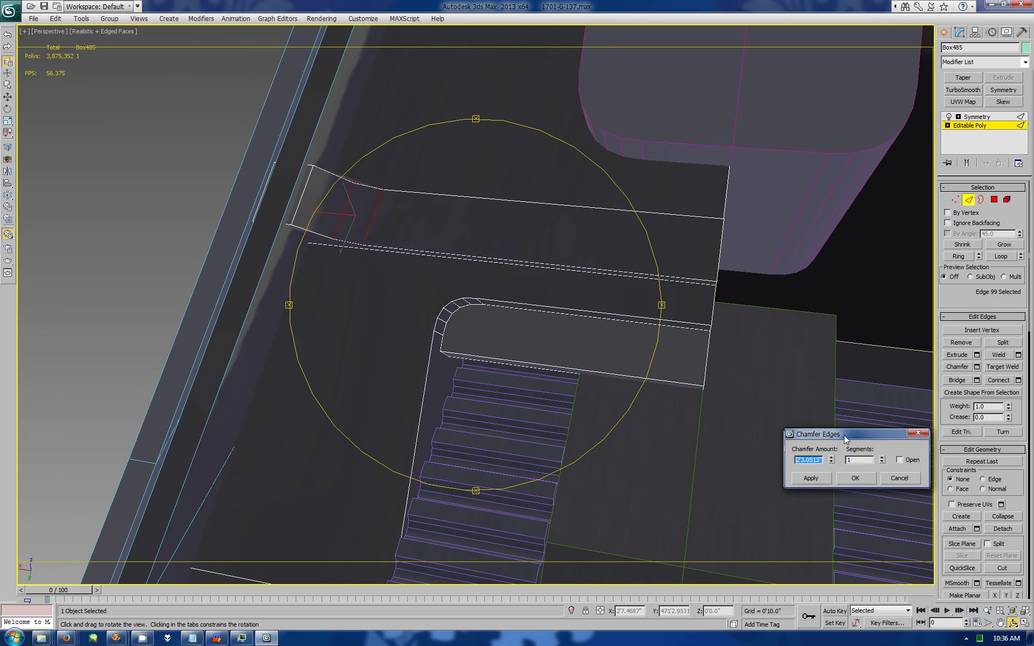
pyautogui.click(825, 479)
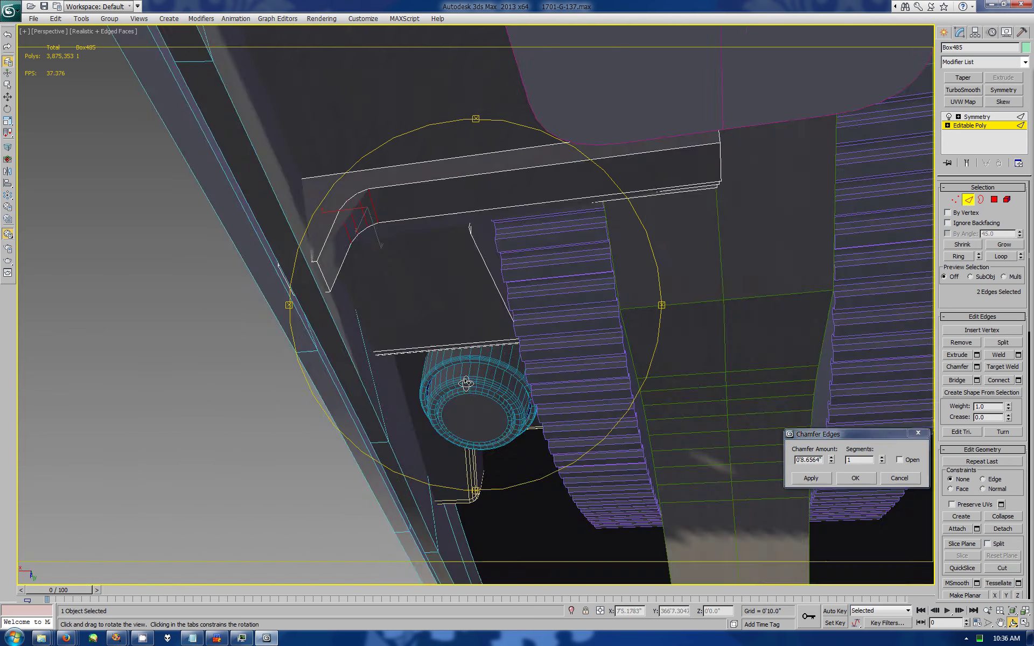
pyautogui.moveTo(539, 323); pyautogui.dragTo(667, 355)
# Step: Select the bend's corner face and top strip, then view the whole ship interior
pyautogui.press('Return')
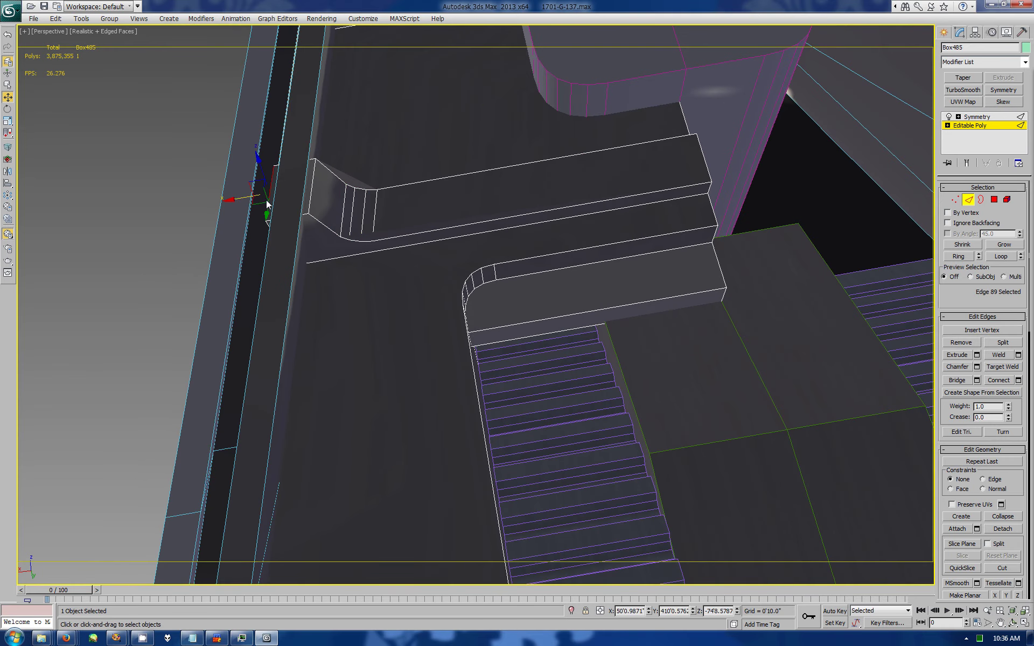
pyautogui.keyDown('alt'); pyautogui.moveTo(485, 301); pyautogui.dragTo(446, 265, button='middle'); pyautogui.keyUp('alt')
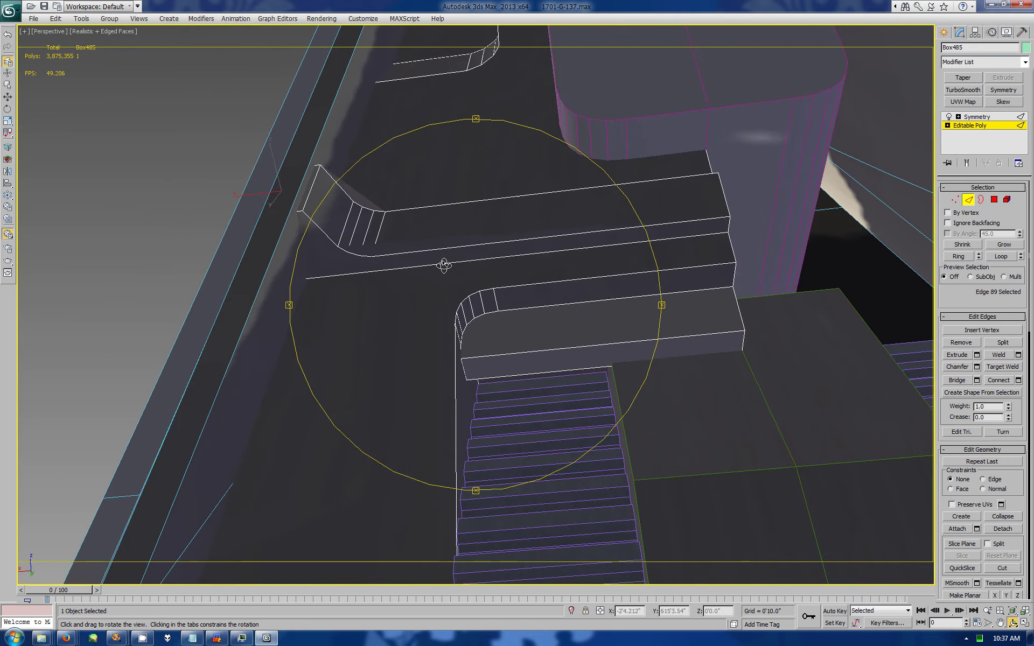
pyautogui.press('4')
pyautogui.click(359, 199)
pyautogui.keyDown('shift'); pyautogui.click(372, 226); pyautogui.keyUp('shift')
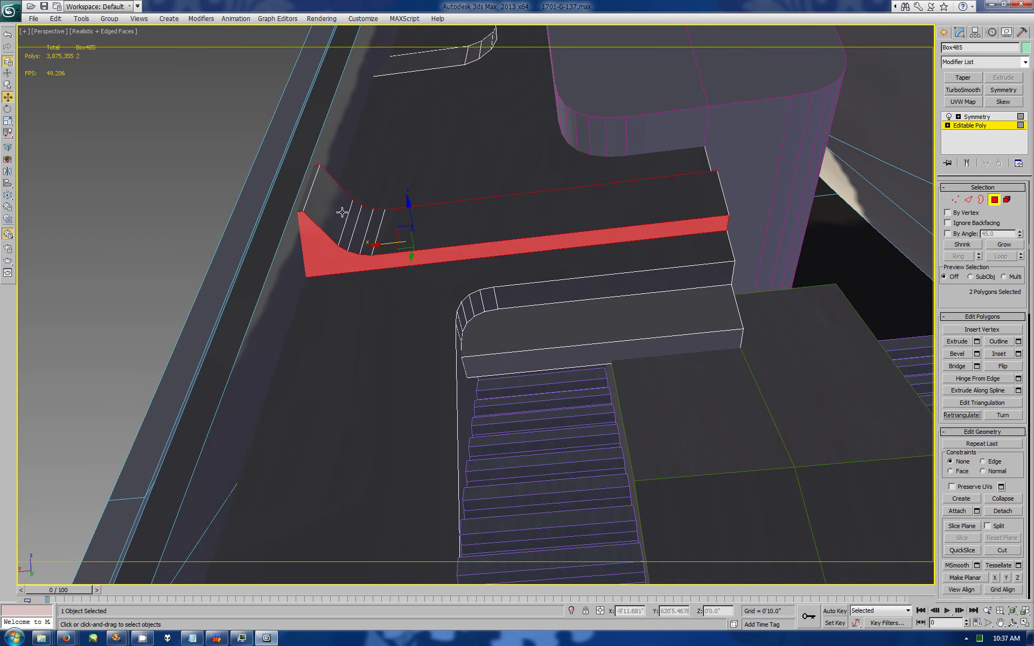
pyautogui.scroll(-3, 976, 485)
pyautogui.scroll(-7, 976, 504)
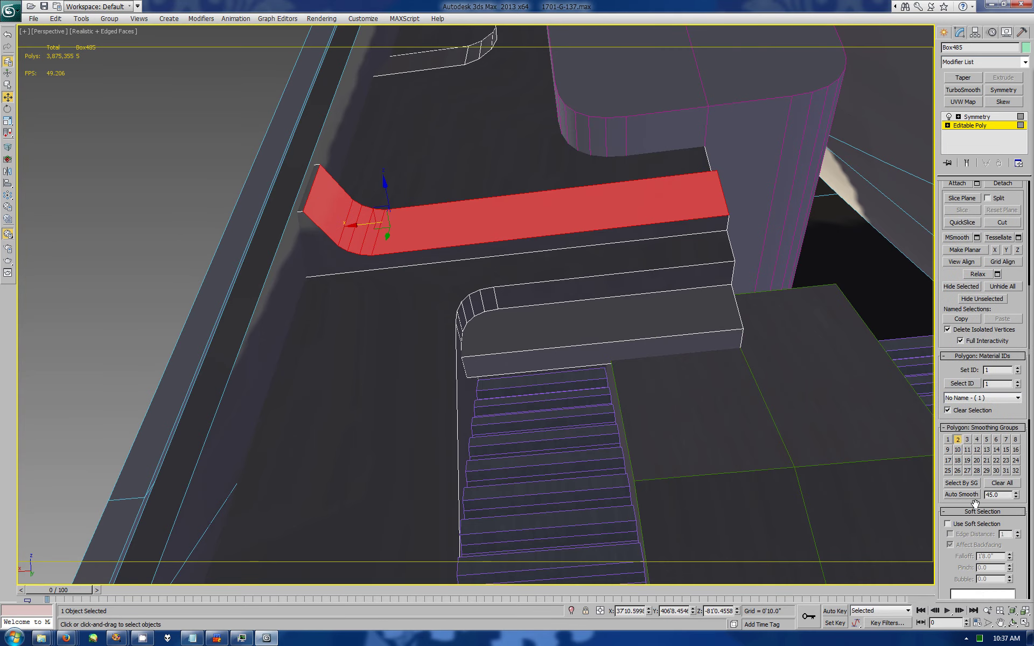
pyautogui.click(1013, 624)
pyautogui.moveTo(561, 346); pyautogui.dragTo(536, 271)
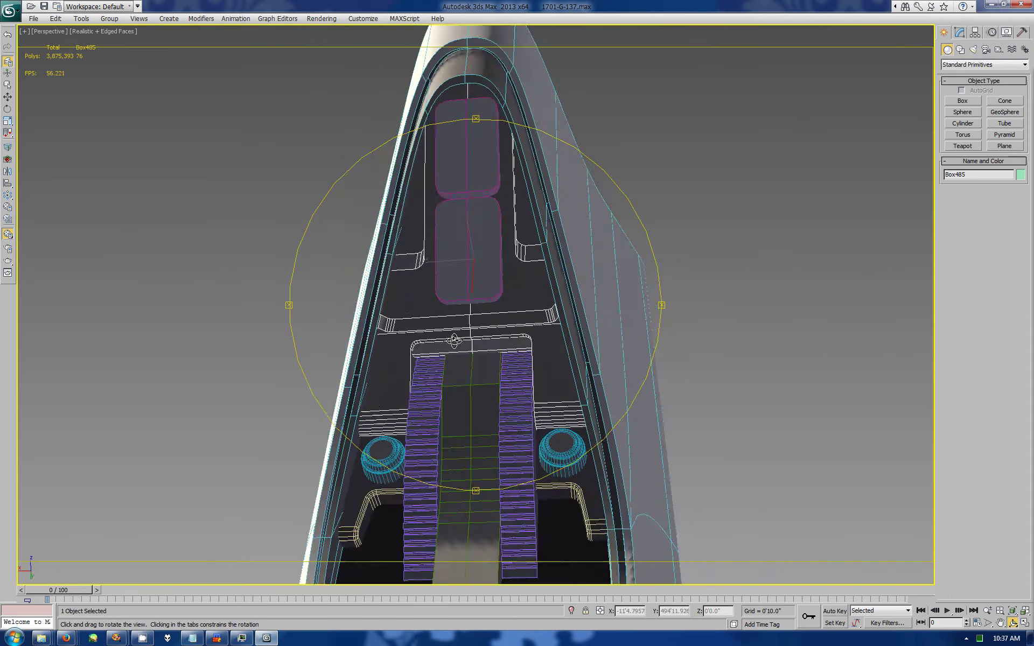
# Step: Draw a new box, Box487, beside the walkway in the maximized Right view
pyautogui.moveTo(454, 341)
pyautogui.mouseDown()
pyautogui.moveTo(459, 235)
pyautogui.moveTo(551, 317)
pyautogui.mouseUp()
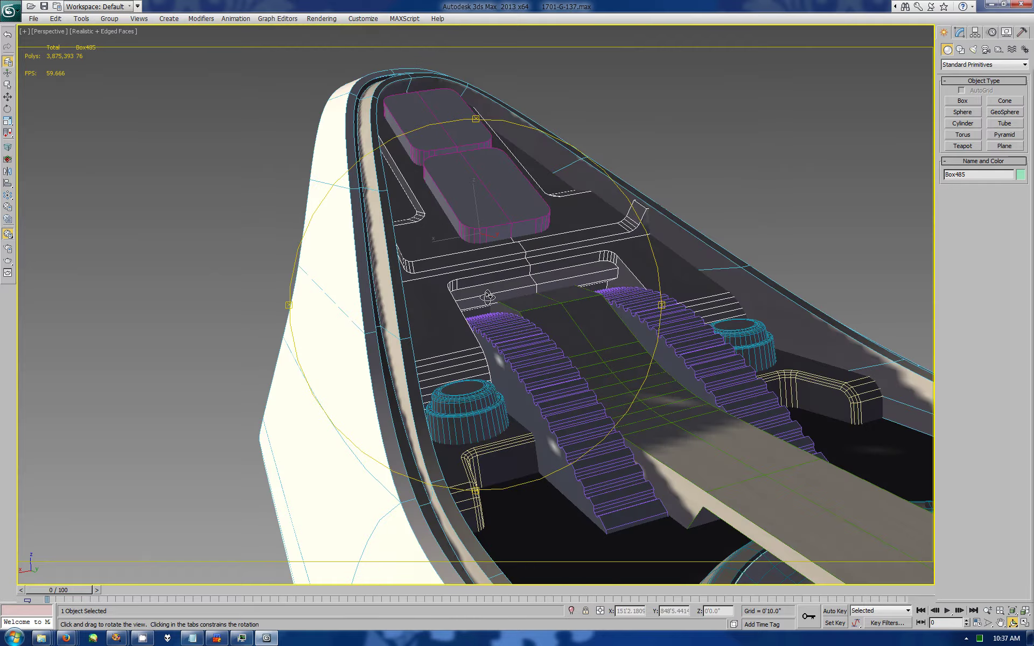
pyautogui.moveTo(753, 254)
pyautogui.mouseDown()
pyautogui.moveTo(526, 329)
pyautogui.moveTo(564, 360)
pyautogui.mouseUp()
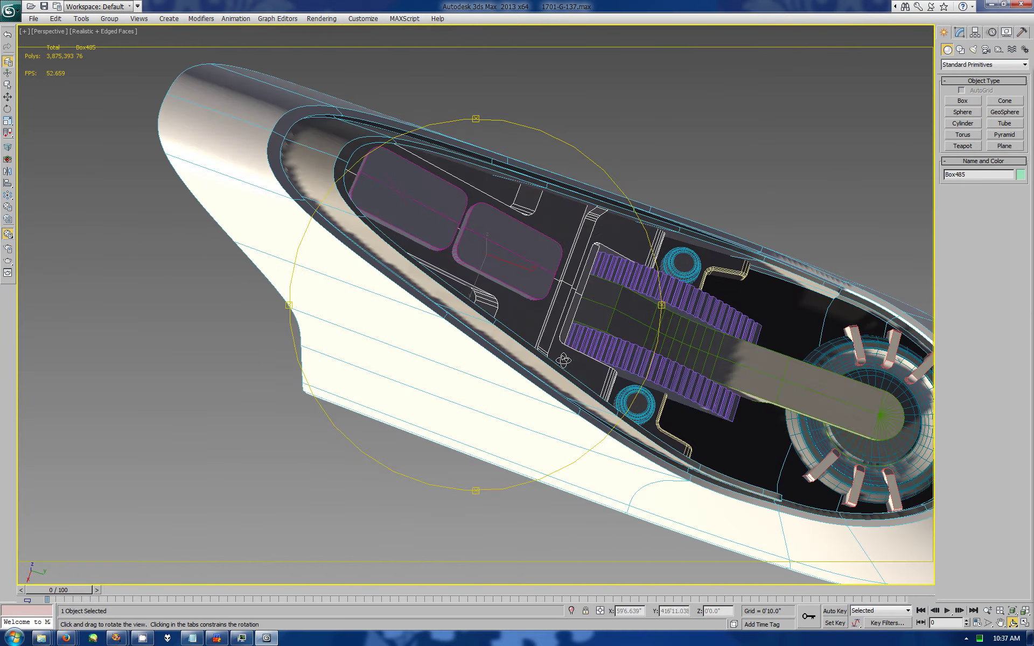
pyautogui.click(953, 105)
pyautogui.hotkey('alt', 'w')
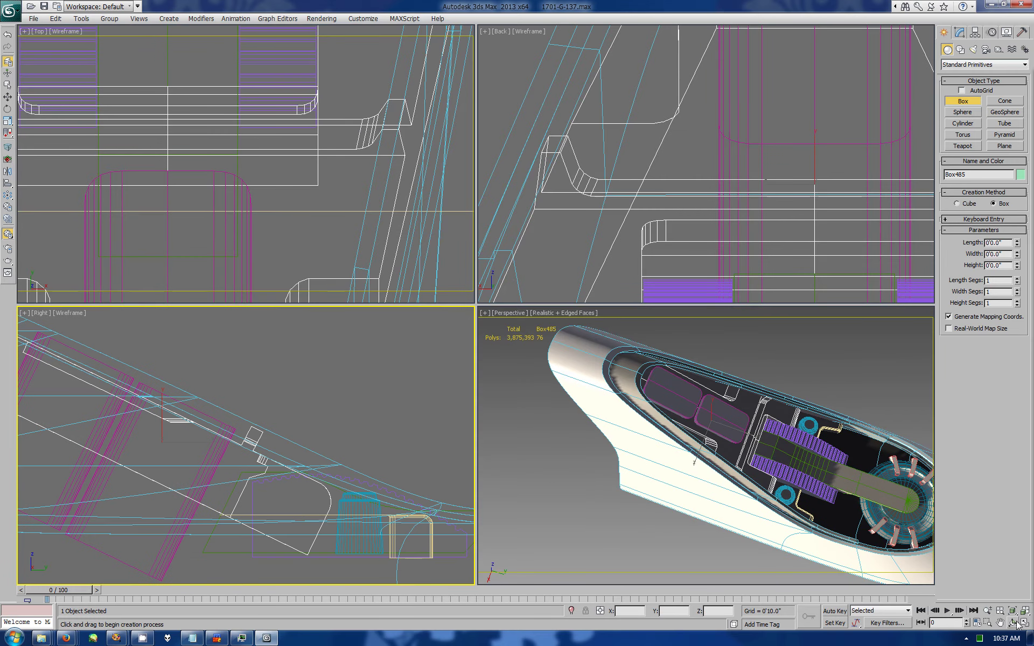
pyautogui.click(1024, 623)
pyautogui.moveTo(829, 467); pyautogui.dragTo(413, 338, button='middle')
pyautogui.moveTo(334, 317); pyautogui.dragTo(485, 367)
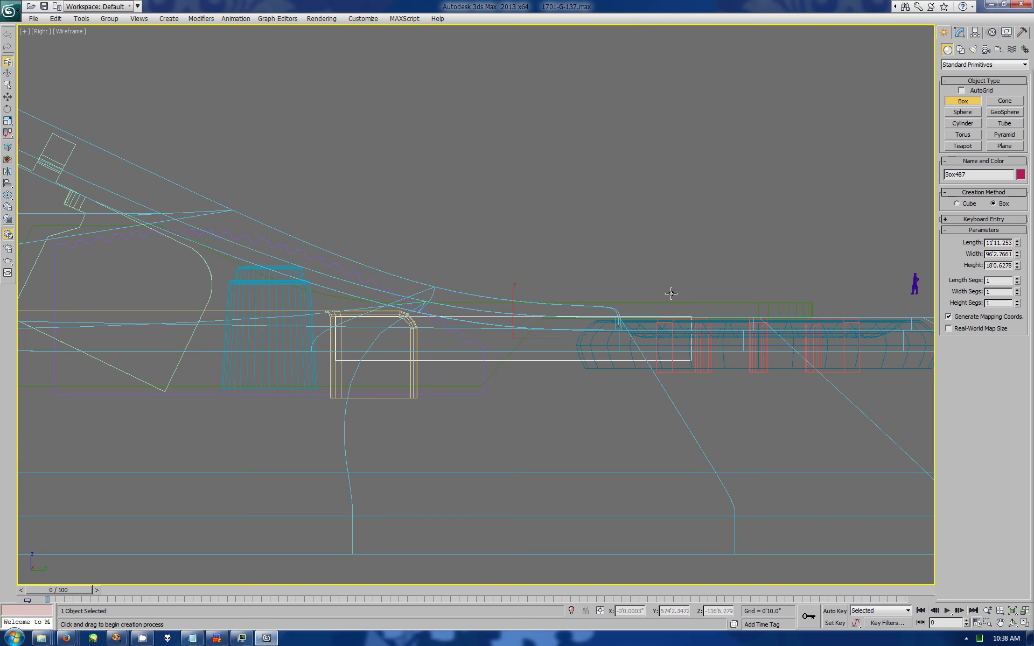
pyautogui.hotkey('alt', 'w')
pyautogui.press('z')
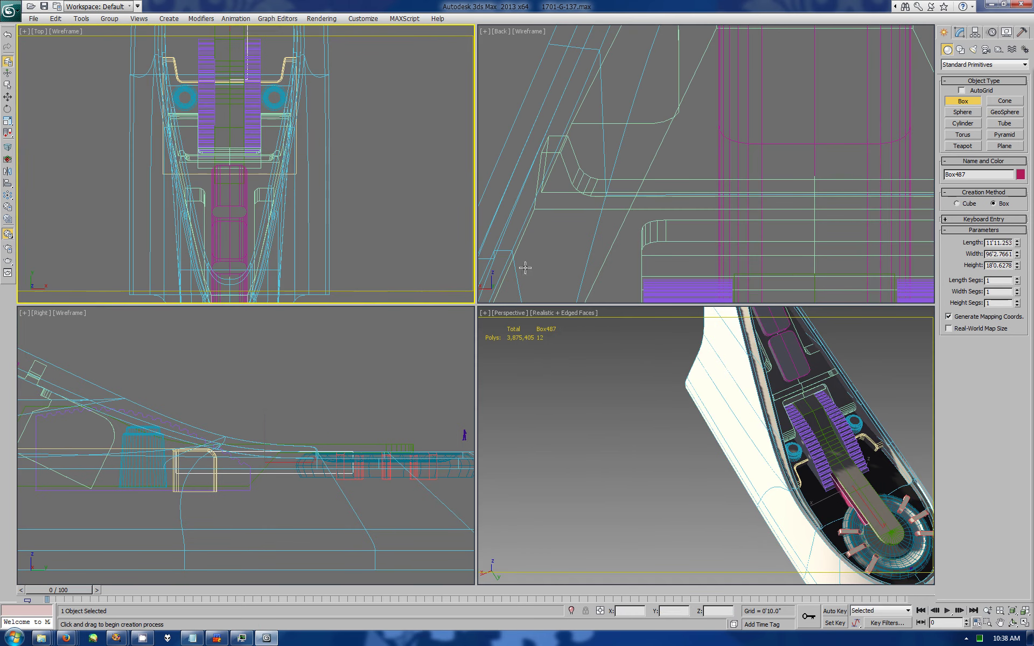
pyautogui.hotkey('alt', 'w')
# Step: Convert Box487 to Editable Poly, shift it right, and connect edges across it
pyautogui.moveTo(456, 160); pyautogui.dragTo(455, 429, button='middle')
pyautogui.click(7, 160)
pyautogui.press('1')
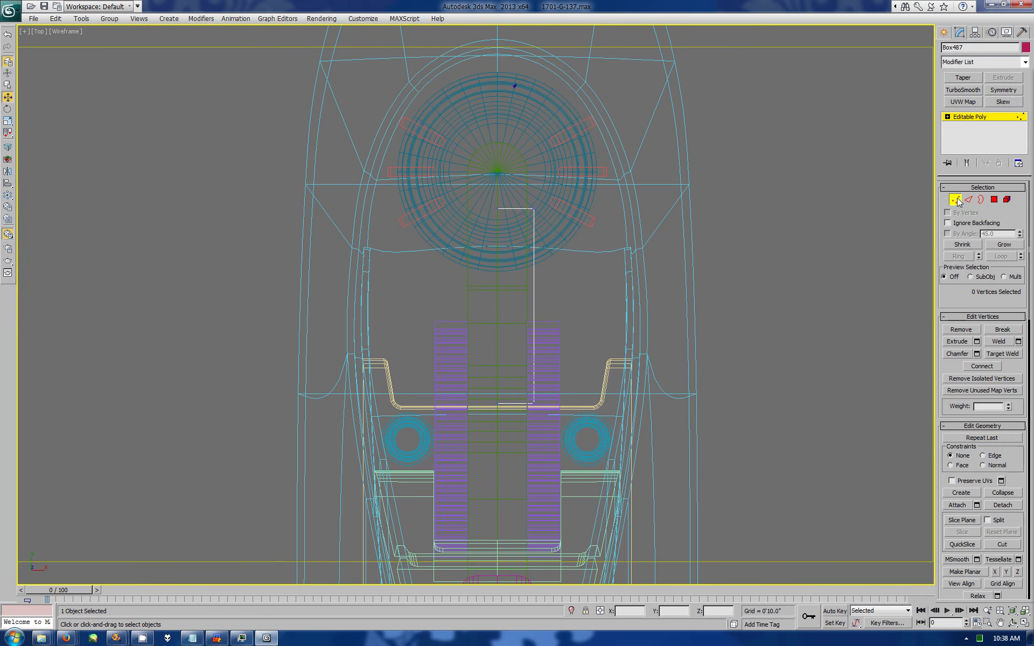
pyautogui.press('w')
pyautogui.hotkey('ctrl', 'a')
pyautogui.moveTo(543, 305)
pyautogui.mouseDown()
pyautogui.moveTo(609, 305)
pyautogui.moveTo(584, 333)
pyautogui.mouseUp()
pyautogui.press('2')
pyautogui.click(1018, 380)
pyautogui.click(853, 512)
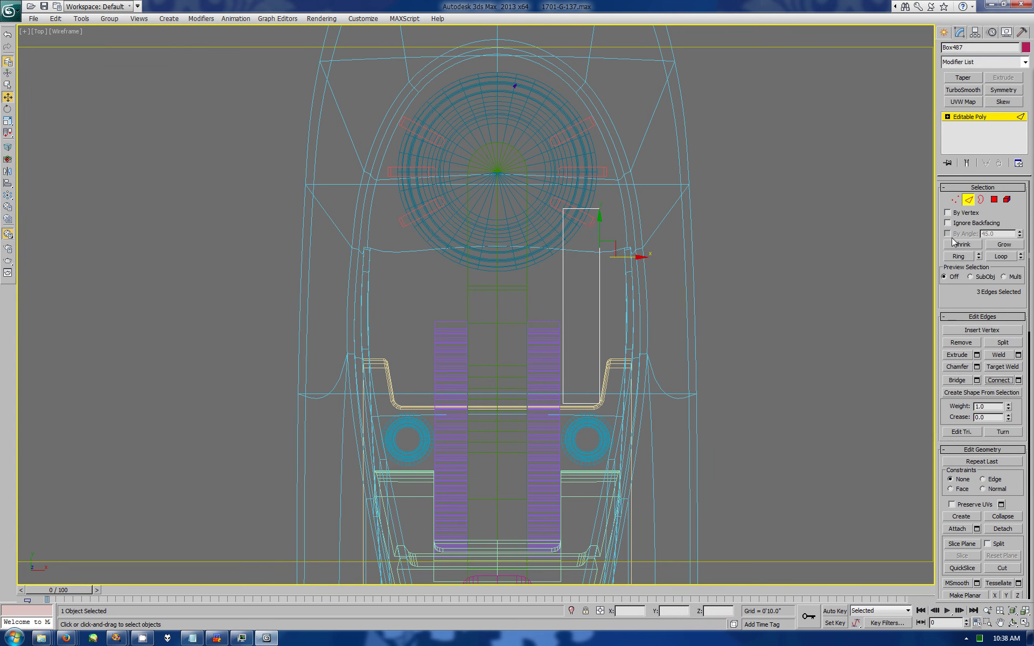
# Step: Move the block's corner vertices in the Top view to form the notch
pyautogui.press('1')
pyautogui.moveTo(609, 393); pyautogui.dragTo(590, 413)
pyautogui.moveTo(599, 403); pyautogui.dragTo(594, 403)
pyautogui.moveTo(611, 345)
pyautogui.mouseDown()
pyautogui.moveTo(590, 364)
pyautogui.moveTo(636, 357)
pyautogui.mouseUp()
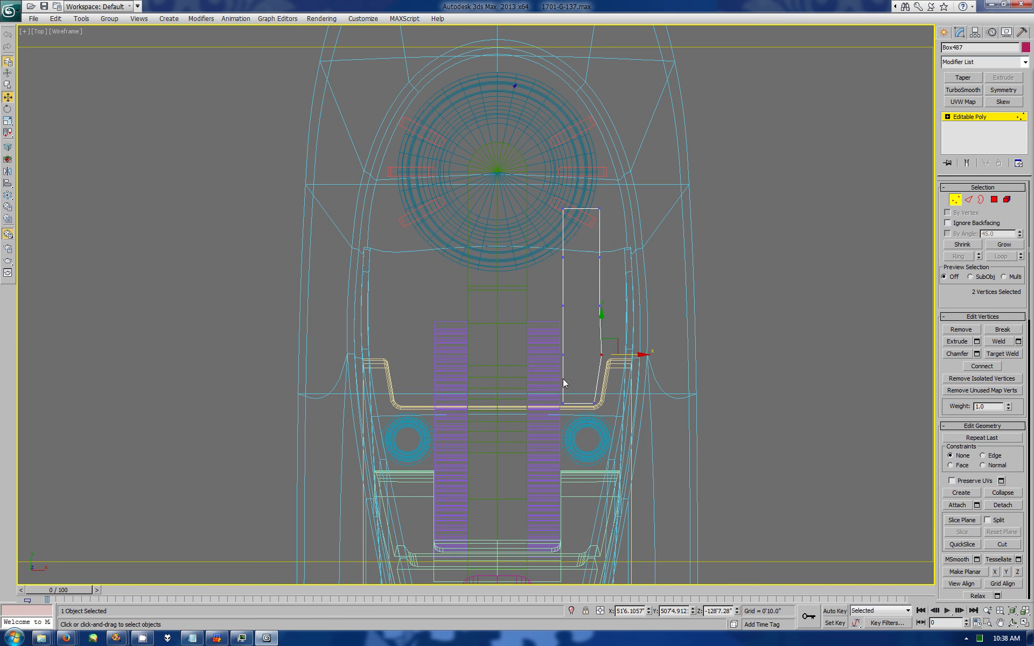
pyautogui.moveTo(555, 418)
pyautogui.mouseDown()
pyautogui.moveTo(606, 390)
pyautogui.moveTo(575, 379)
pyautogui.mouseUp()
pyautogui.moveTo(595, 298); pyautogui.dragTo(634, 341)
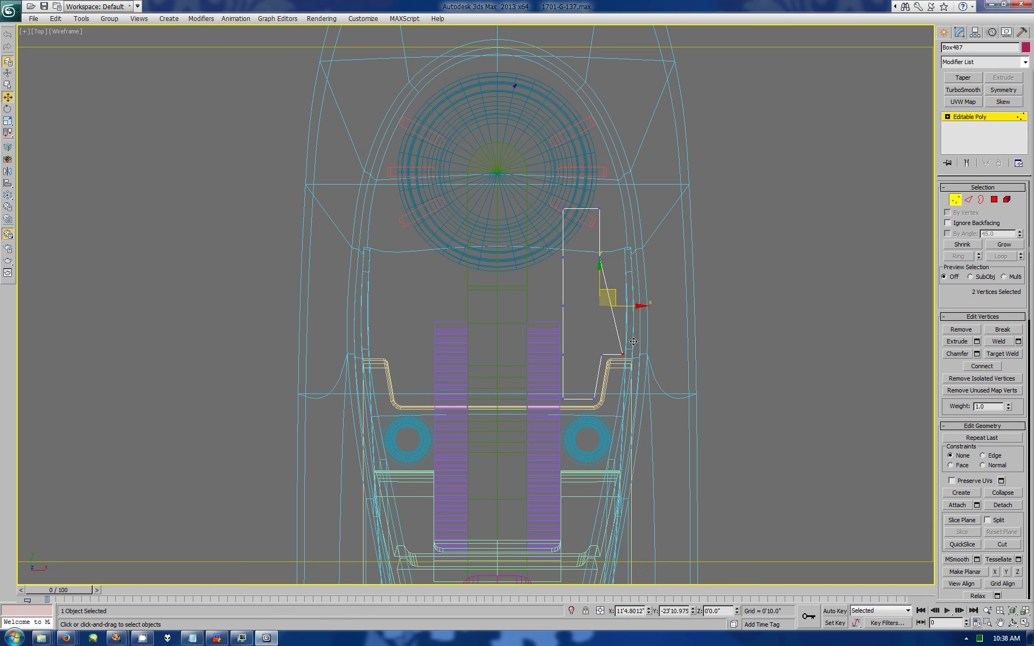
pyautogui.click(600, 257)
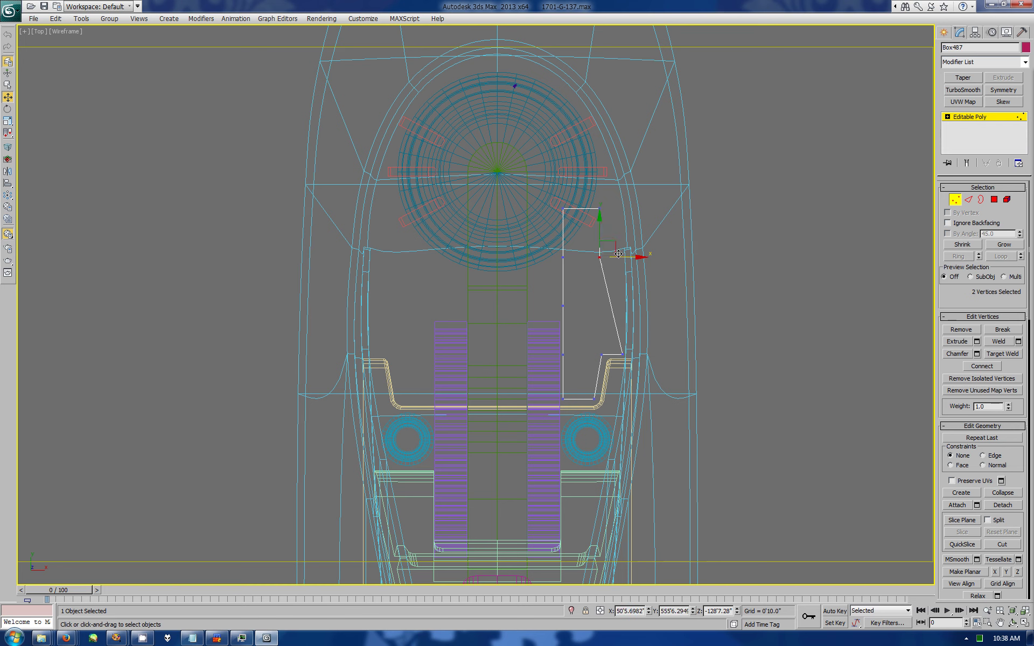
pyautogui.moveTo(614, 248); pyautogui.dragTo(635, 228)
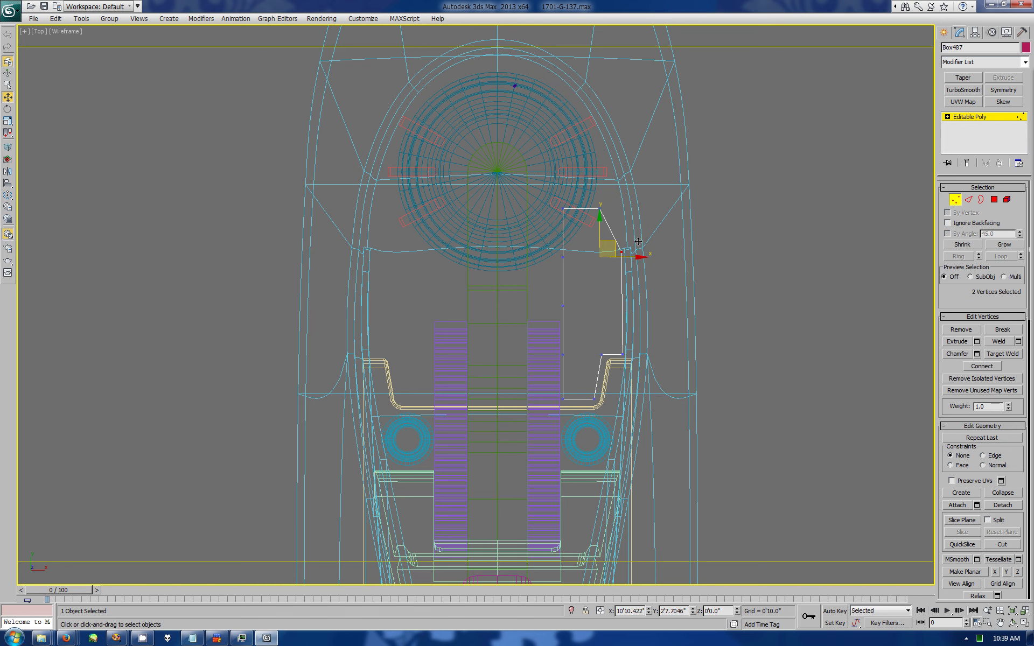
# Step: Check the block in the perspective view and clear its edge selection
pyautogui.click(1014, 620)
pyautogui.hotkey('alt', 'w')
pyautogui.click(587, 408)
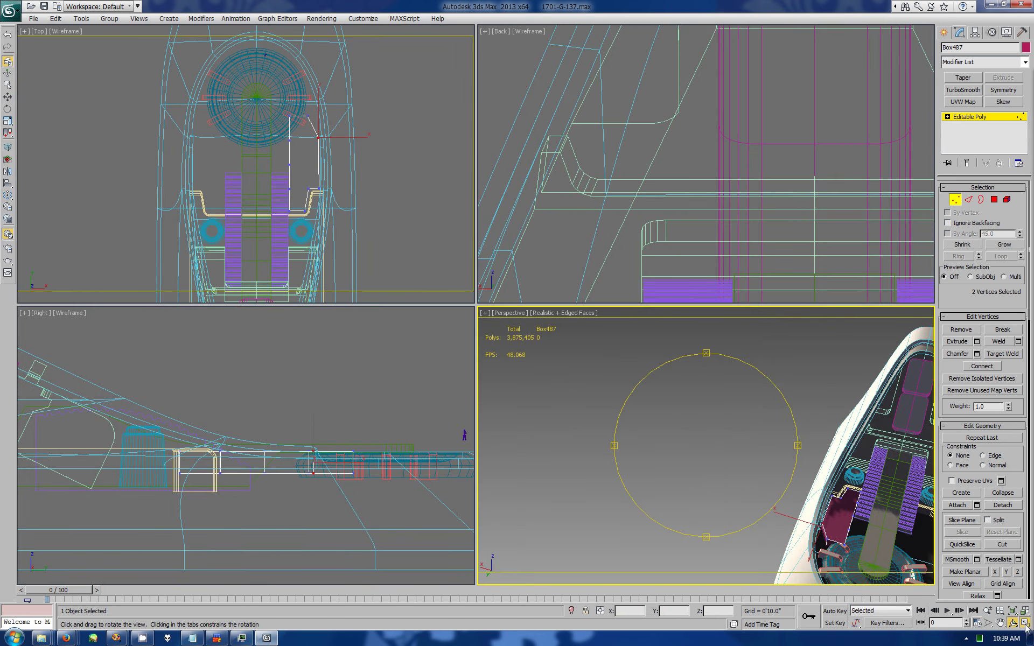
pyautogui.hotkey('alt', 'w')
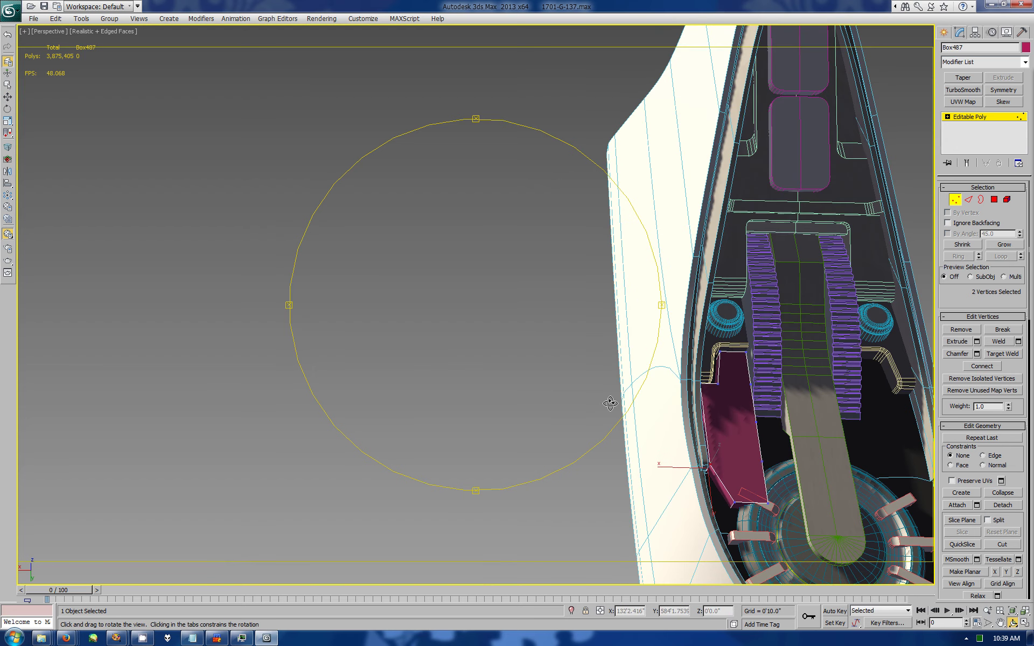
pyautogui.press('2')
pyautogui.press('w')
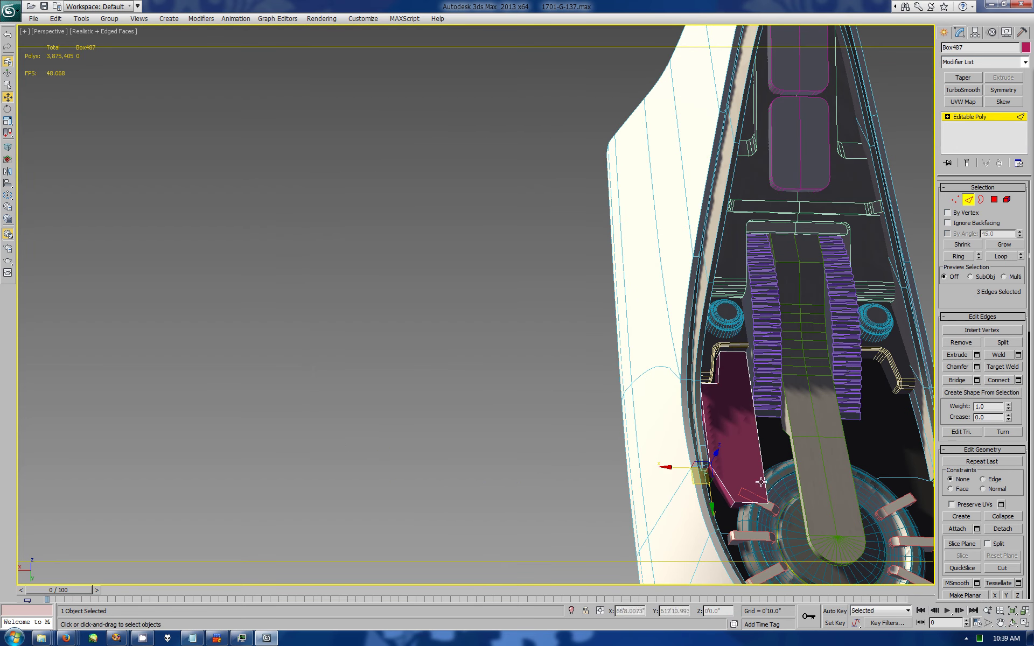
pyautogui.click(722, 505)
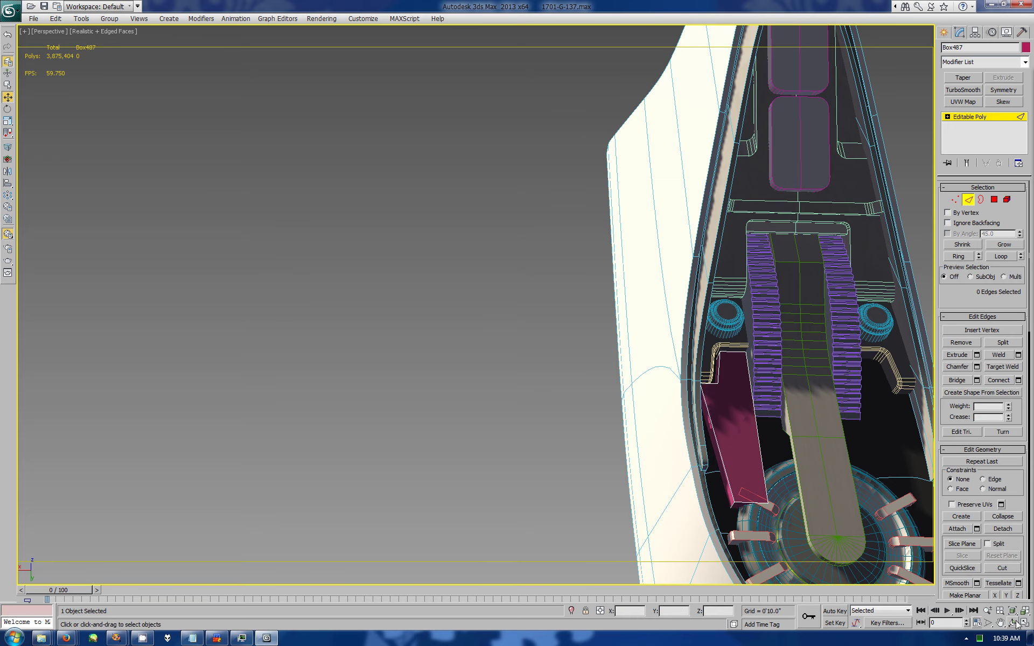
pyautogui.hotkey('alt', 'w')
pyautogui.click(342, 203)
pyautogui.hotkey('alt', 'w')
# Step: Move the block's top-right vertex outward in the Top view
pyautogui.press('1')
pyautogui.click(600, 209)
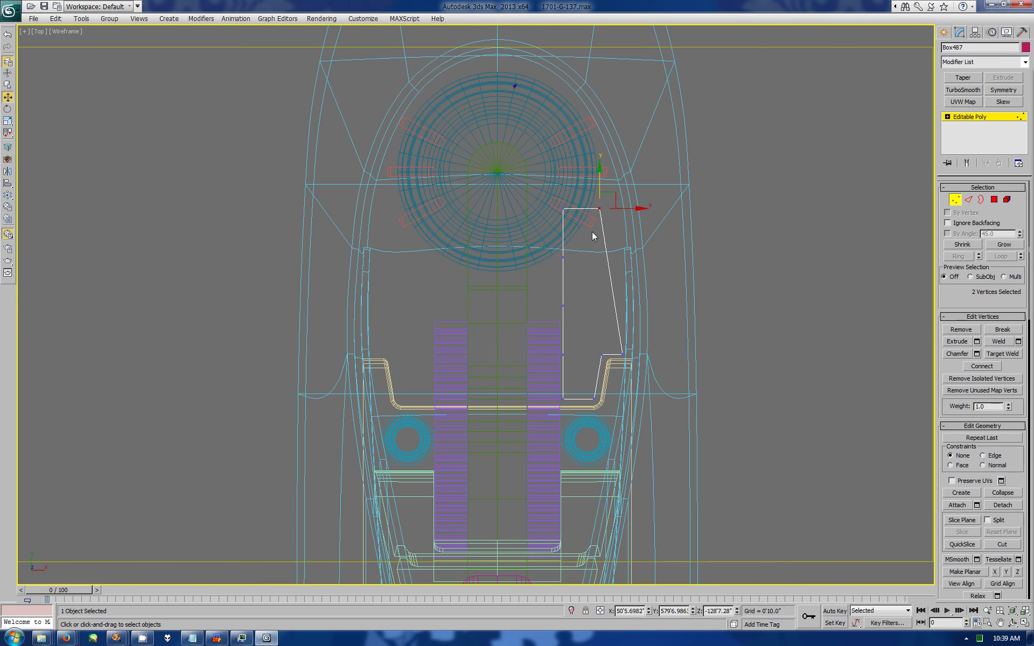
pyautogui.moveTo(600, 208); pyautogui.dragTo(623, 209)
pyautogui.moveTo(694, 163)
pyautogui.mouseDown()
pyautogui.moveTo(662, 314)
pyautogui.moveTo(616, 372)
pyautogui.mouseUp()
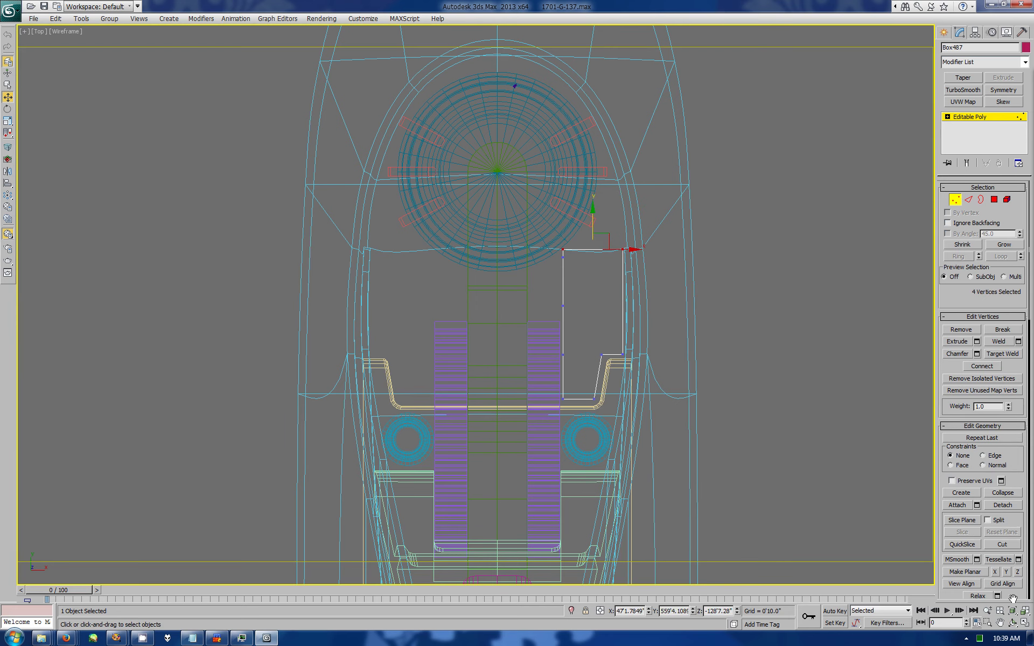
pyautogui.hotkey('ctrl', 'r')
pyautogui.hotkey('alt', 'w')
pyautogui.moveTo(701, 485); pyautogui.dragTo(668, 442)
# Step: Pull the block's upper corner edge up and outward to slope it
pyautogui.hotkey('alt', 'w')
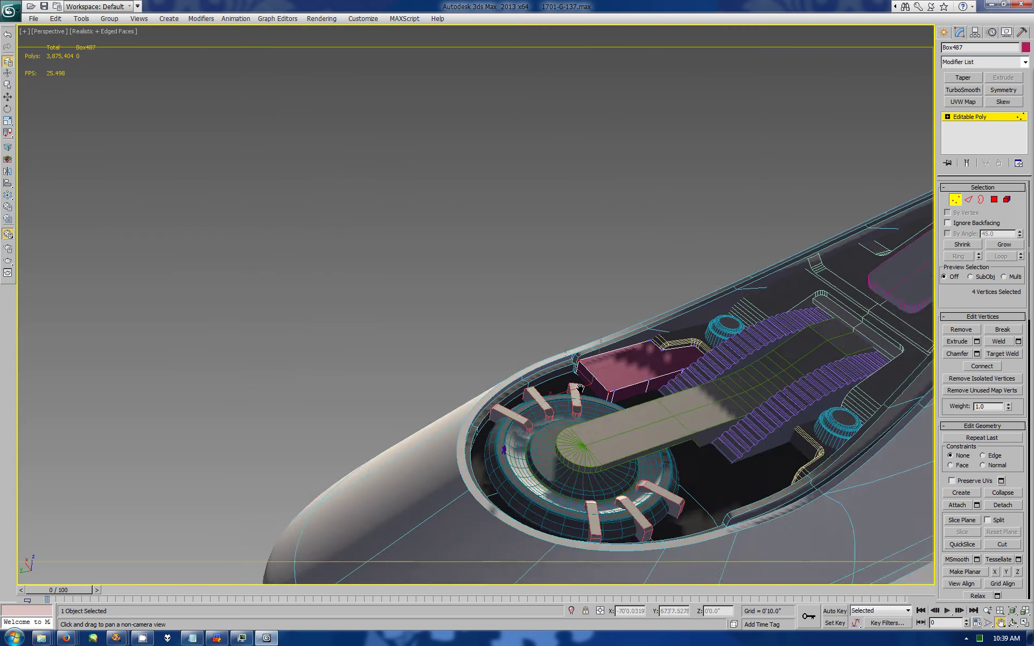
pyautogui.moveTo(539, 431); pyautogui.dragTo(592, 468, button='middle')
pyautogui.click(968, 200)
pyautogui.click(705, 414)
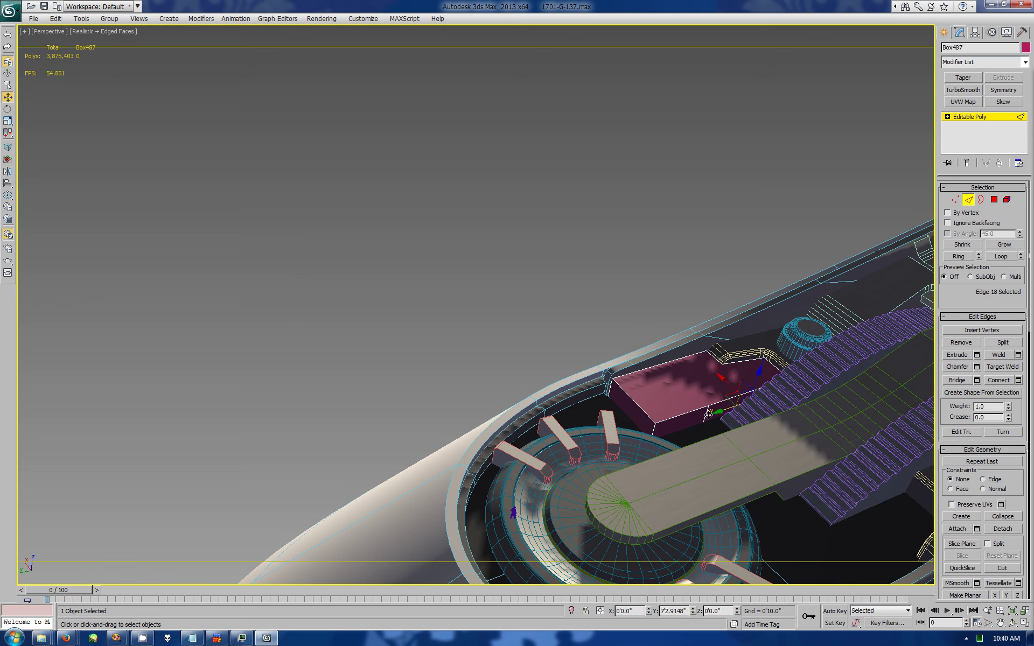
pyautogui.click(994, 199)
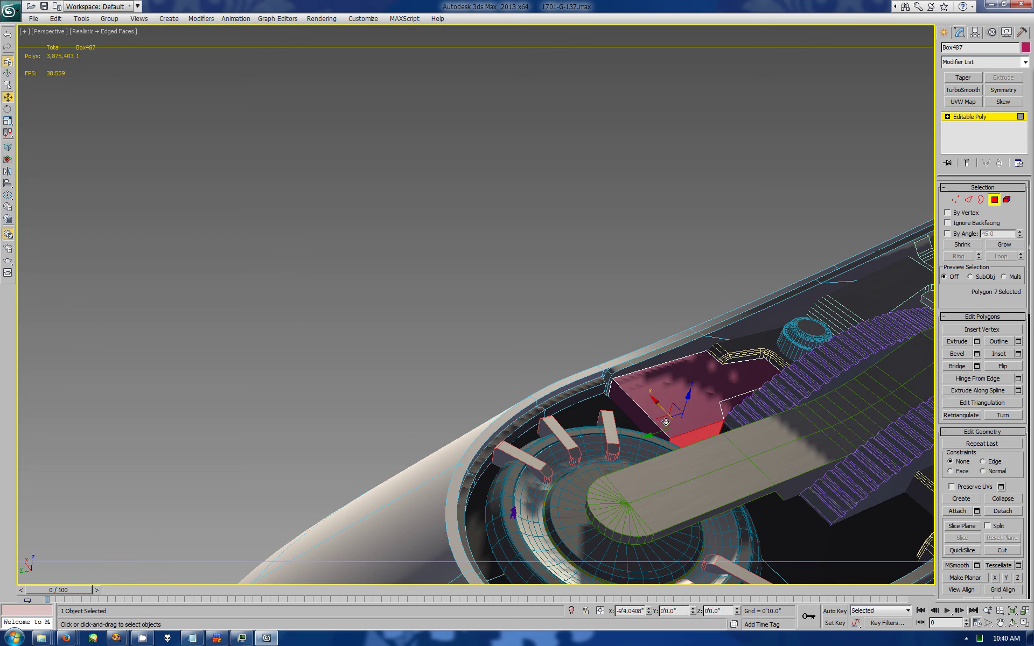
pyautogui.press('2')
pyautogui.click(615, 416)
pyautogui.moveTo(614, 417); pyautogui.dragTo(634, 409)
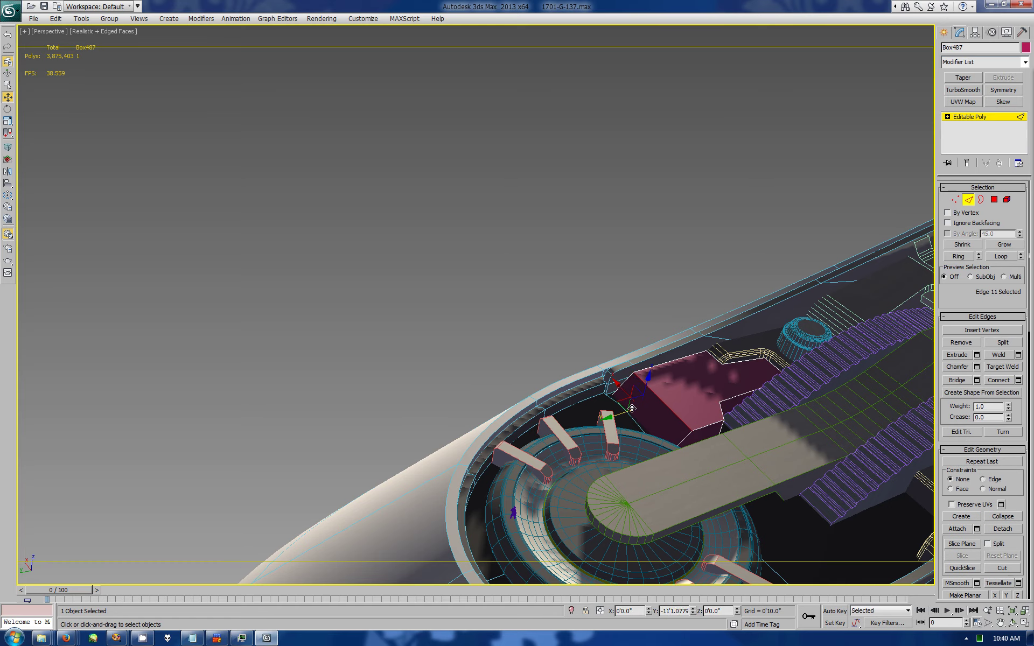
# Step: View the block from the other side and exit sub-object editing
pyautogui.click(1013, 623)
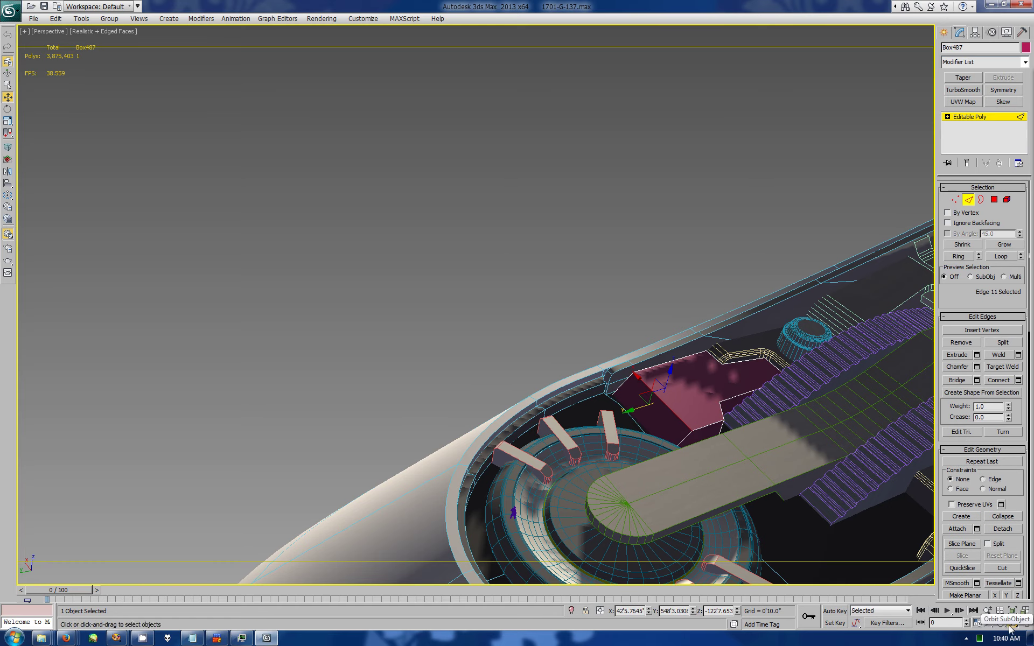
pyautogui.moveTo(554, 474); pyautogui.dragTo(471, 341)
pyautogui.press('w')
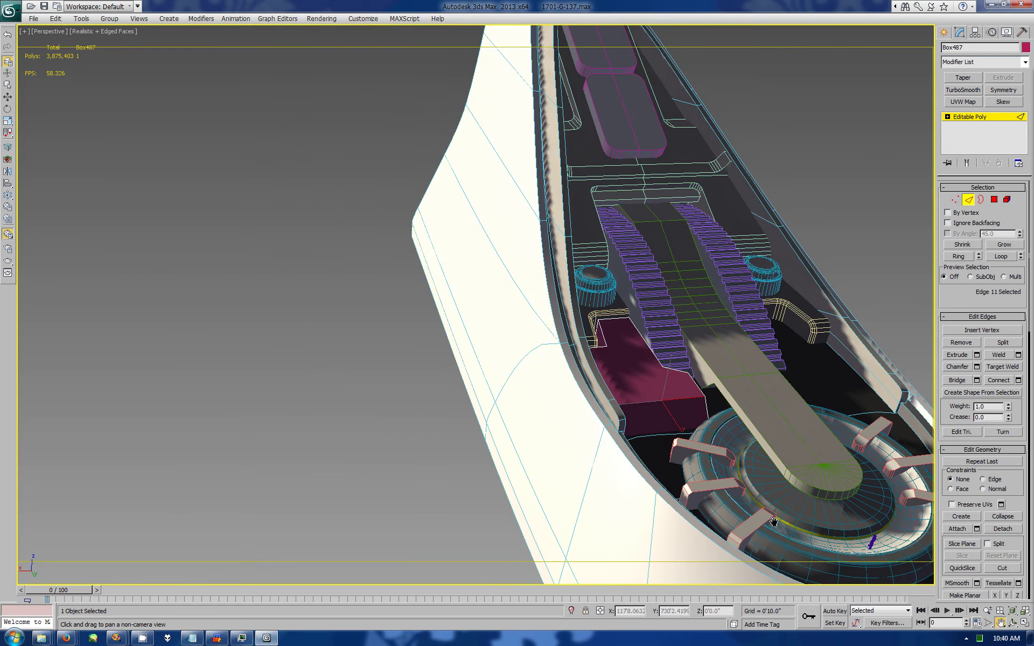
pyautogui.scroll(2, 470, 341)
pyautogui.scroll(2, 470, 341)
pyautogui.click(1001, 115)
# Step: Add a Symmetry modifier to Box487 mirrored across the Z axis
pyautogui.click(1003, 90)
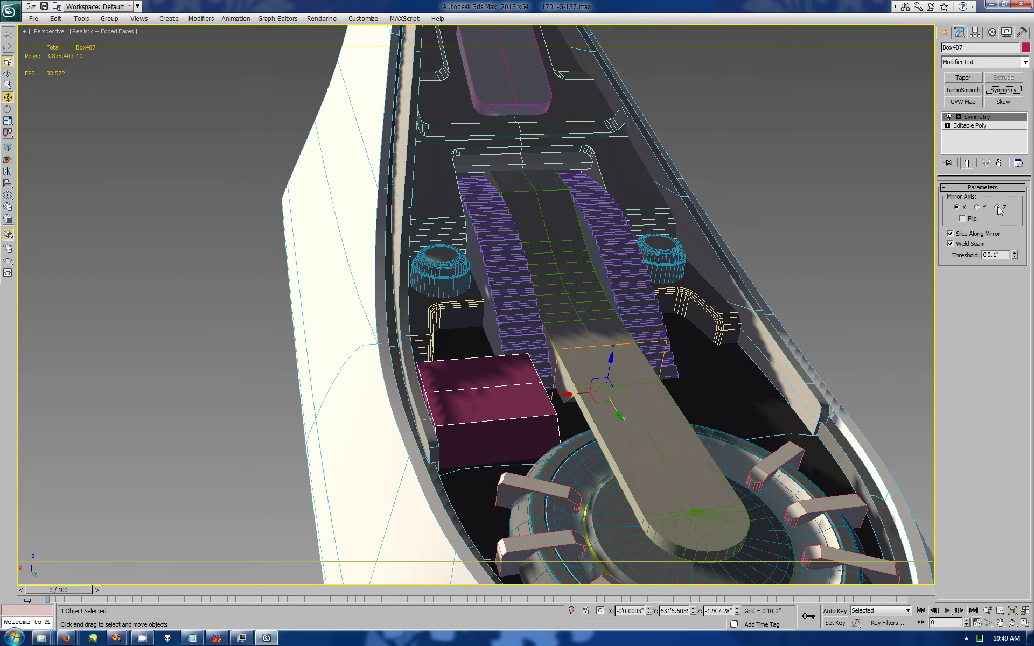
pyautogui.click(998, 208)
pyautogui.click(1013, 624)
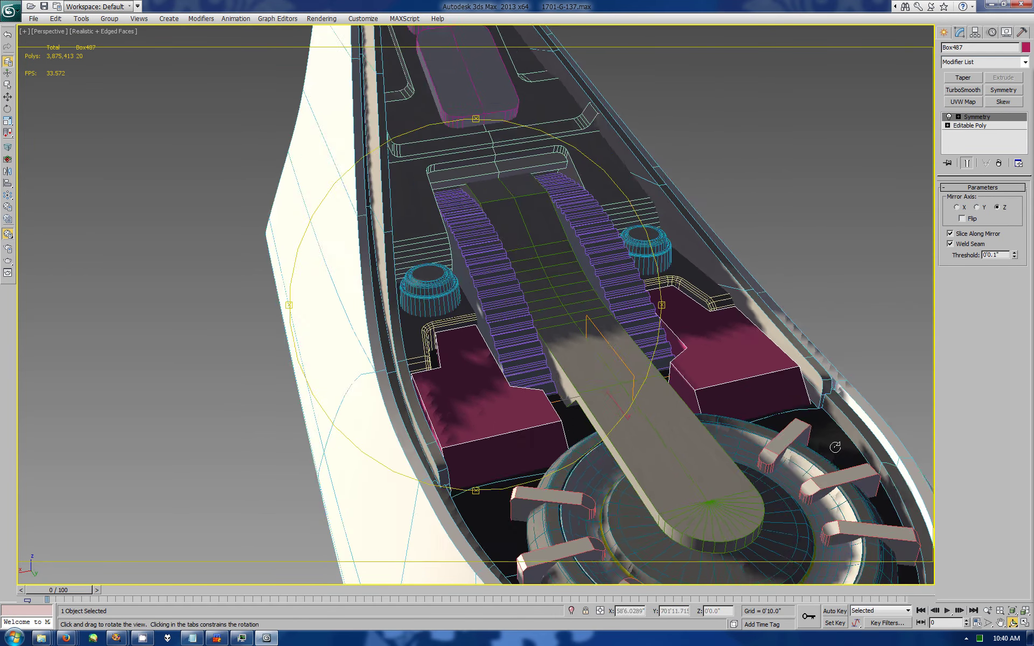
pyautogui.moveTo(566, 323)
pyautogui.mouseDown()
pyautogui.moveTo(521, 425)
pyautogui.moveTo(485, 400)
pyautogui.mouseUp()
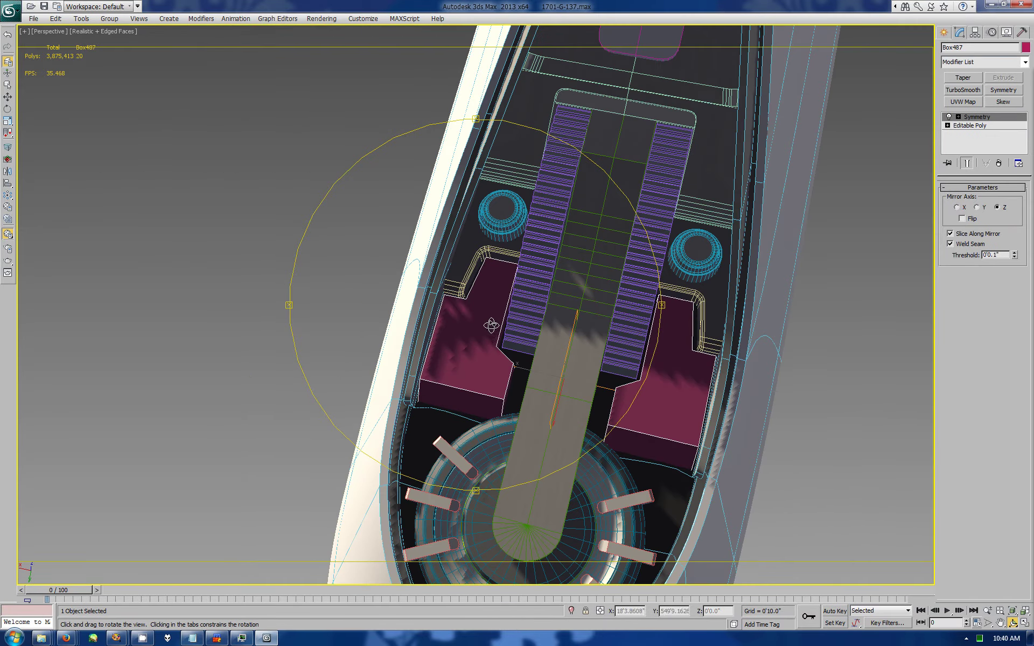
# Step: Select and push the block's front face to reshape it
pyautogui.press('4')
pyautogui.press('w')
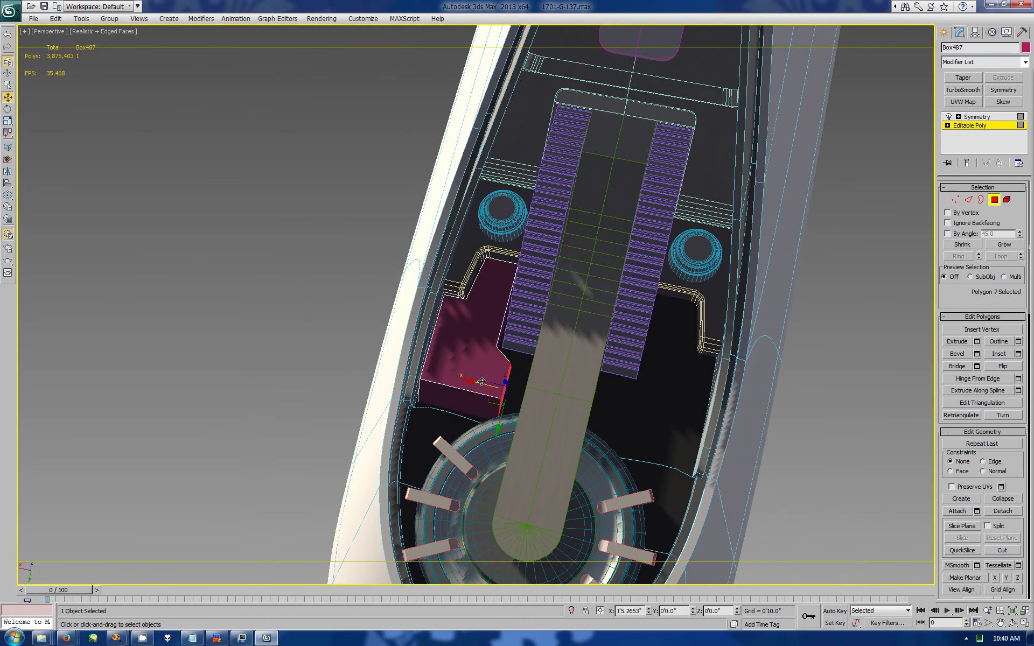
pyautogui.click(461, 387)
pyautogui.moveTo(450, 421); pyautogui.dragTo(448, 423)
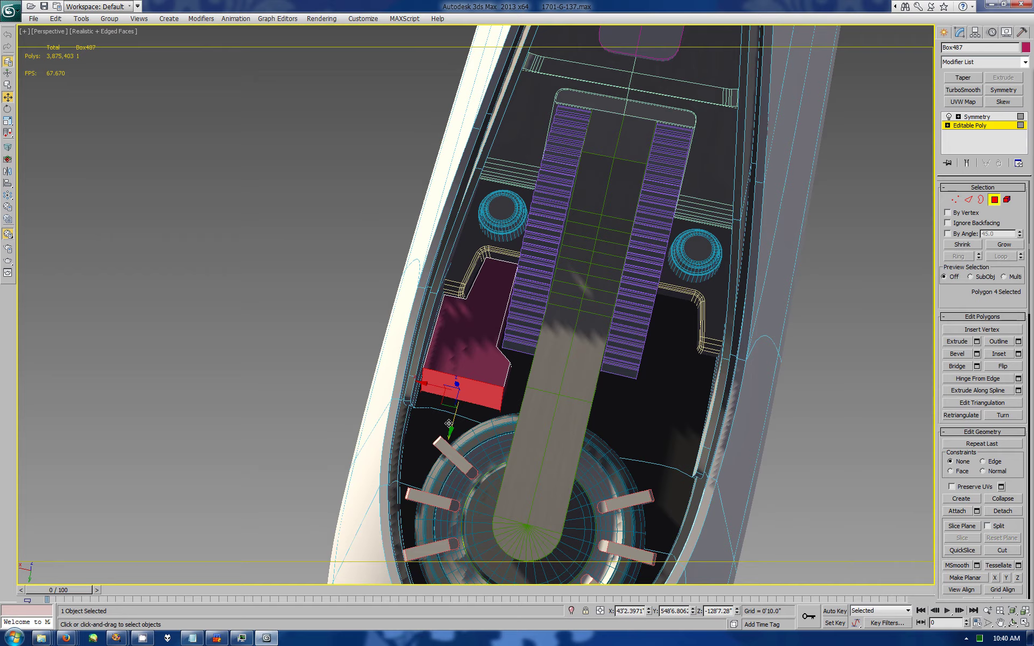
pyautogui.click(500, 354)
pyautogui.hotkey('ctrl', 'r')
pyautogui.moveTo(501, 355)
pyautogui.mouseDown()
pyautogui.moveTo(476, 443)
pyautogui.moveTo(586, 366)
pyautogui.moveTo(461, 315)
pyautogui.mouseUp()
pyautogui.press('w')
pyautogui.hotkey('ctrl', 'z')
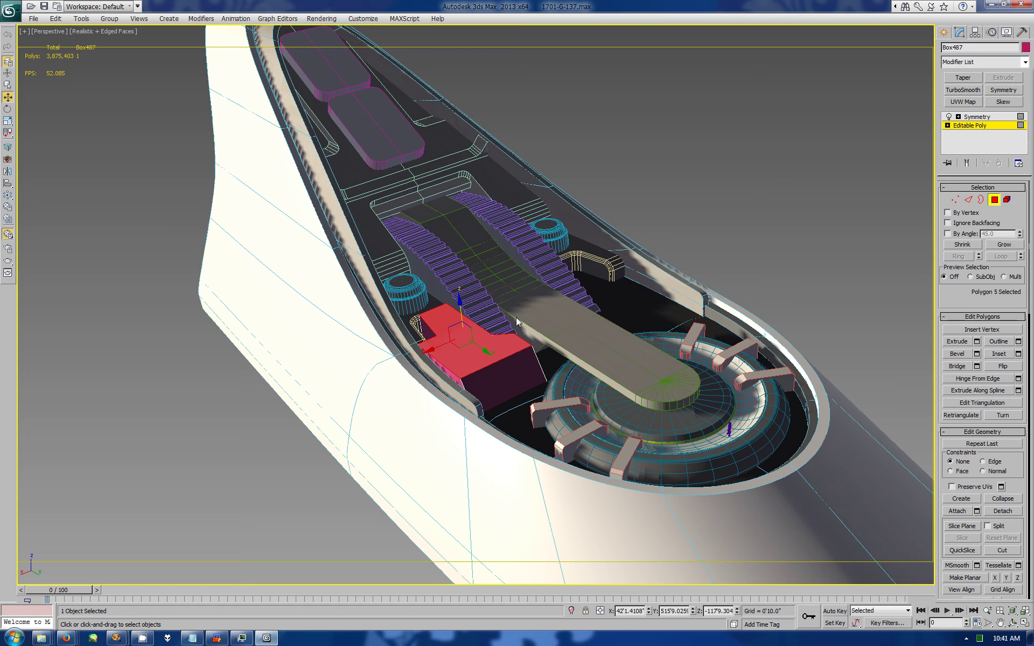
# Step: Orbit around the interior and begin selecting the block's edges
pyautogui.click(1014, 624)
pyautogui.moveTo(485, 302); pyautogui.dragTo(412, 325)
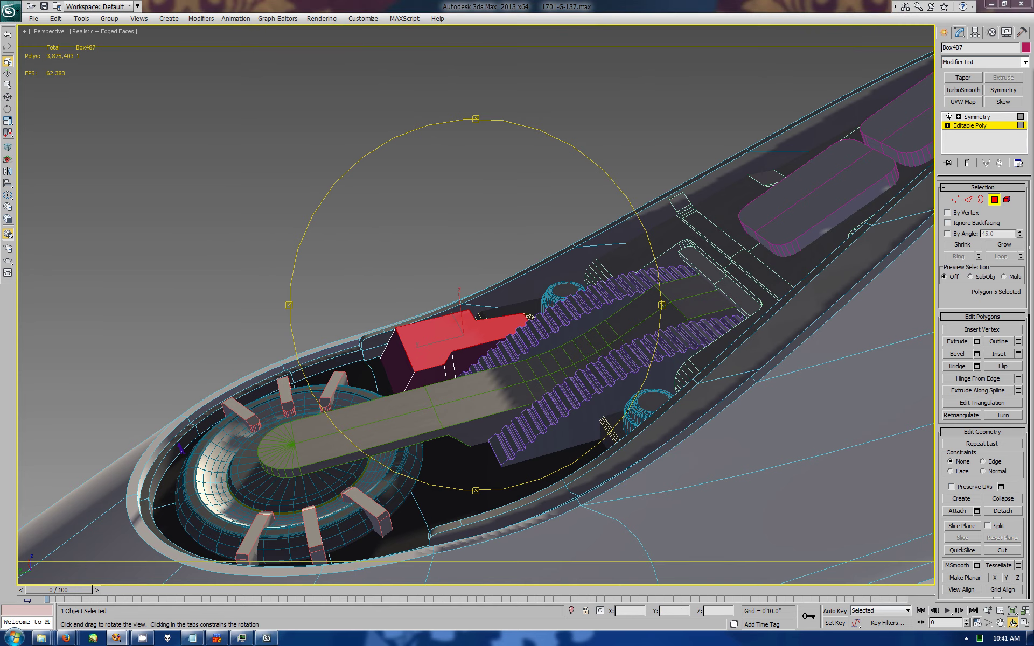
pyautogui.moveTo(409, 345); pyautogui.dragTo(490, 323)
pyautogui.scroll(5, 490, 323)
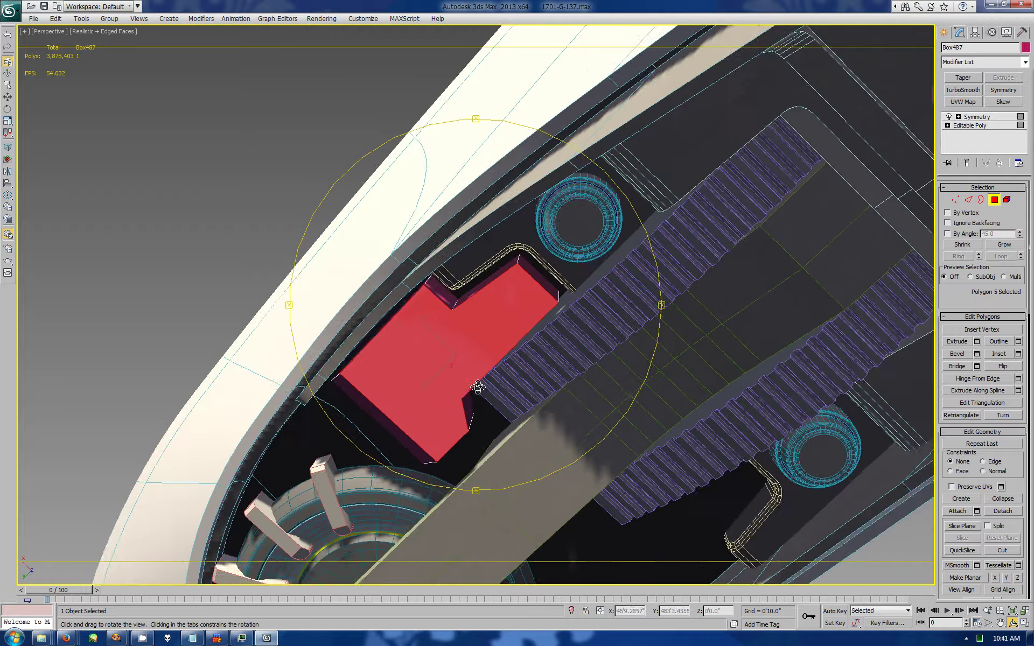
pyautogui.press('2')
pyautogui.press('w')
pyautogui.keyDown('ctrl'); pyautogui.click(563, 323); pyautogui.keyUp('ctrl')
# Step: Chamfer the notch edges of Box487 by about 1'3"
pyautogui.hotkey('ctrl', 'r')
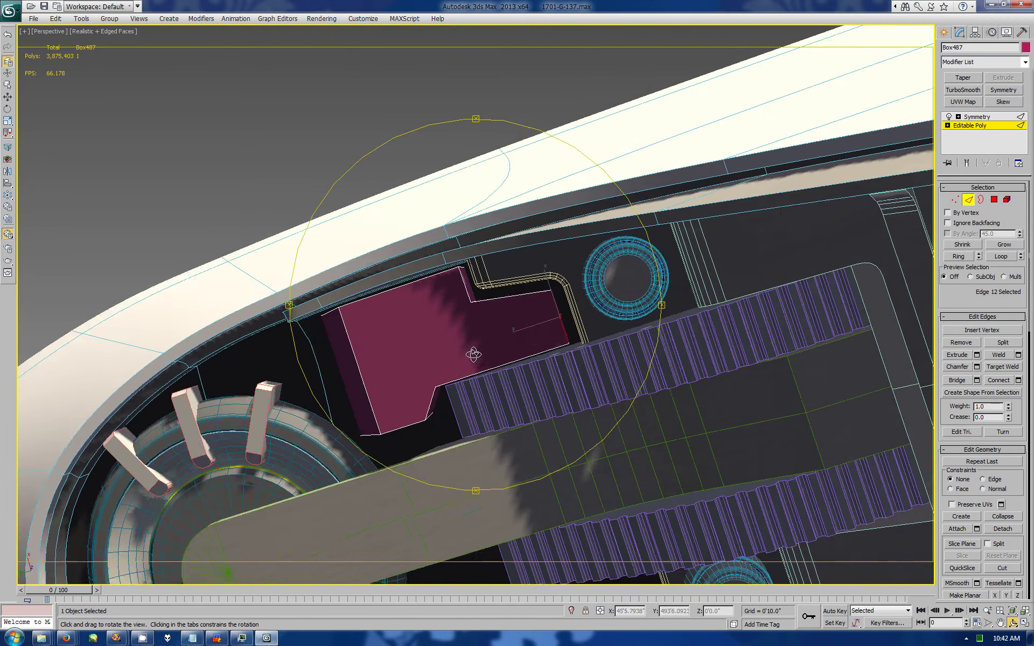
pyautogui.moveTo(473, 351); pyautogui.dragTo(660, 305)
pyautogui.click(976, 368)
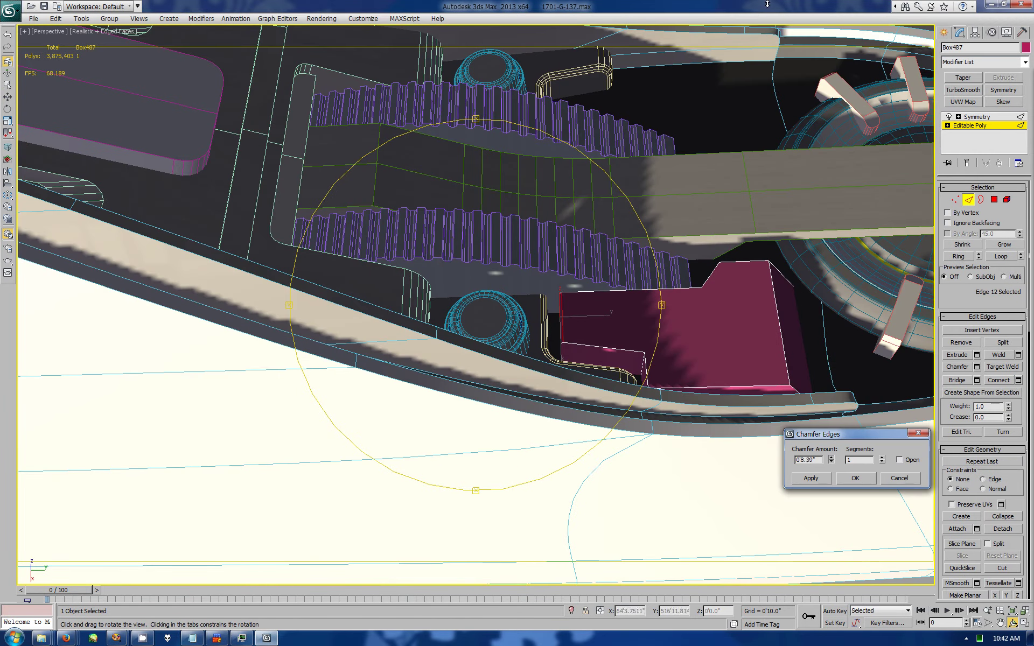
pyautogui.moveTo(834, 462); pyautogui.dragTo(833, 431)
pyautogui.moveTo(485, 280); pyautogui.dragTo(682, 355)
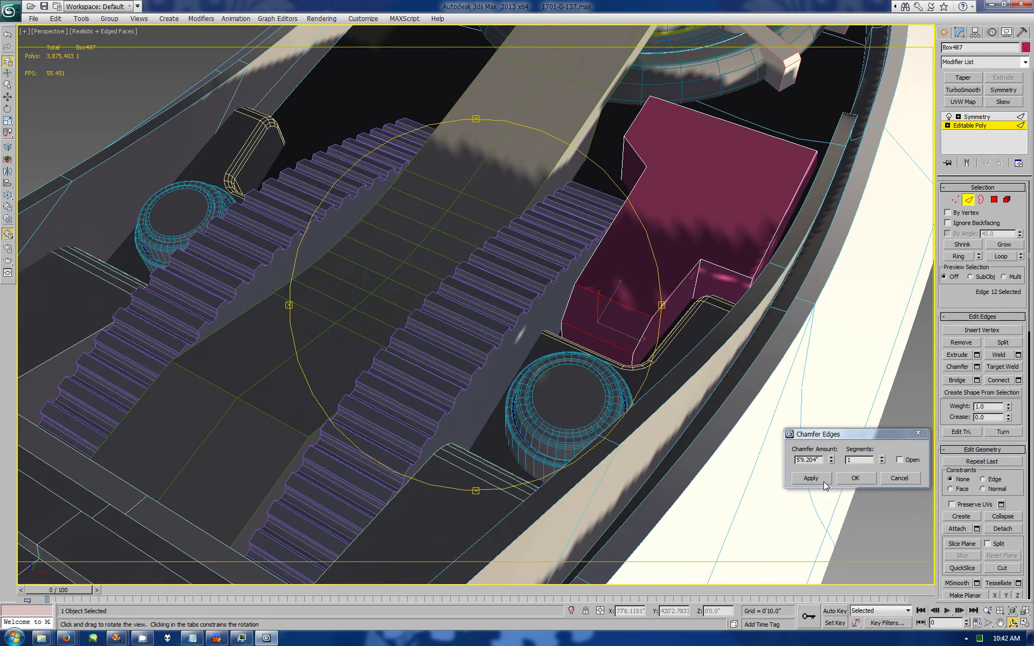
pyautogui.click(824, 478)
pyautogui.moveTo(831, 459); pyautogui.dragTo(832, 496)
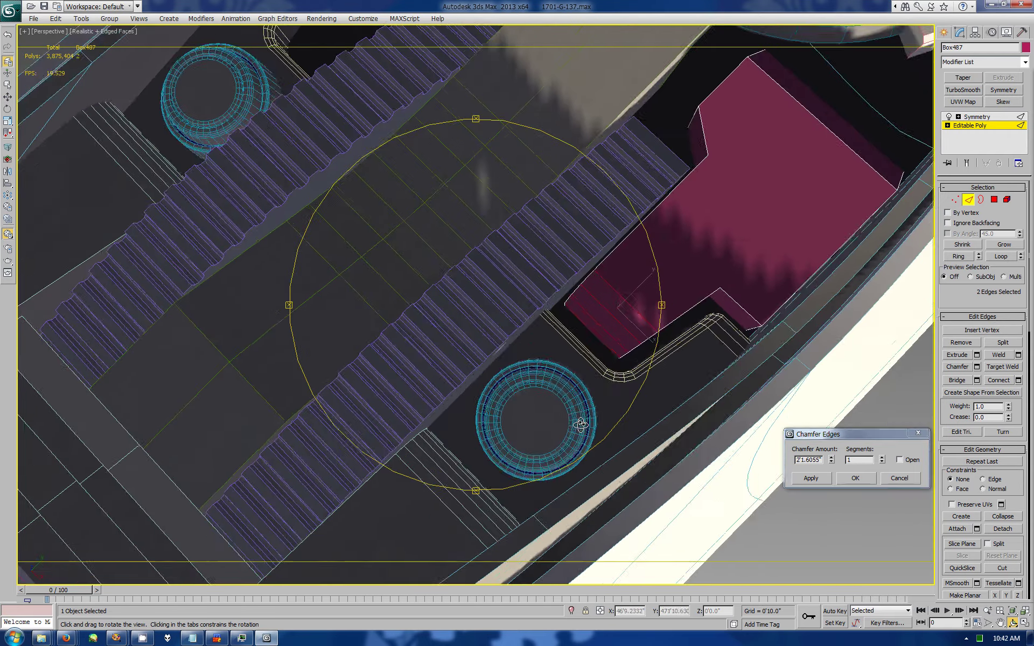
pyautogui.moveTo(577, 428)
pyautogui.mouseDown()
pyautogui.moveTo(599, 365)
pyautogui.moveTo(512, 362)
pyautogui.moveTo(517, 355)
pyautogui.mouseUp()
pyautogui.moveTo(831, 459); pyautogui.dragTo(830, 489)
pyautogui.click(828, 478)
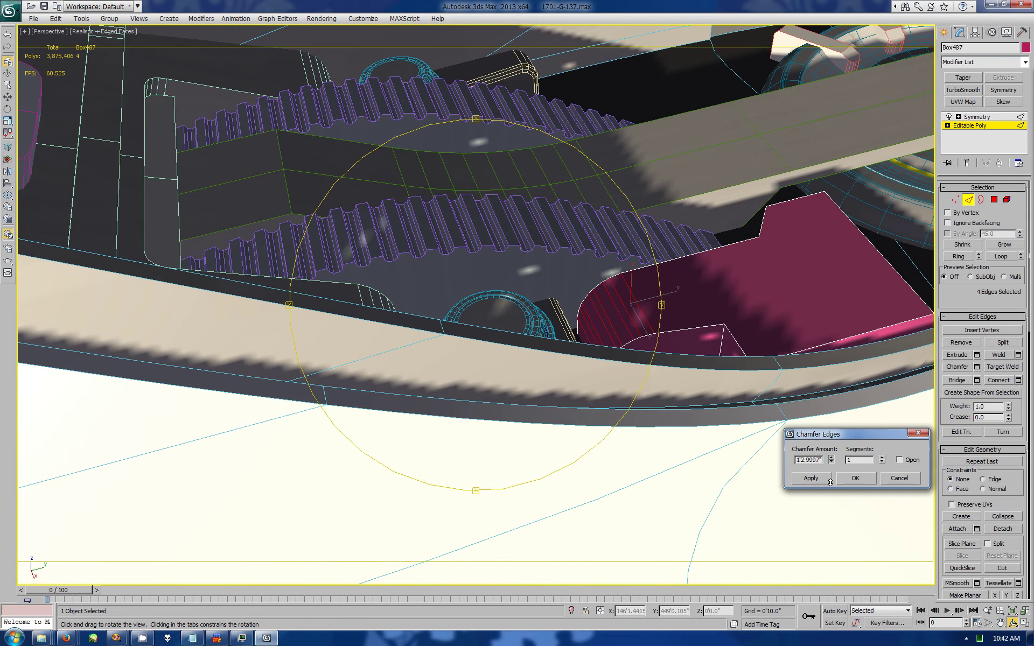
pyautogui.click(855, 478)
pyautogui.moveTo(593, 323); pyautogui.dragTo(485, 377)
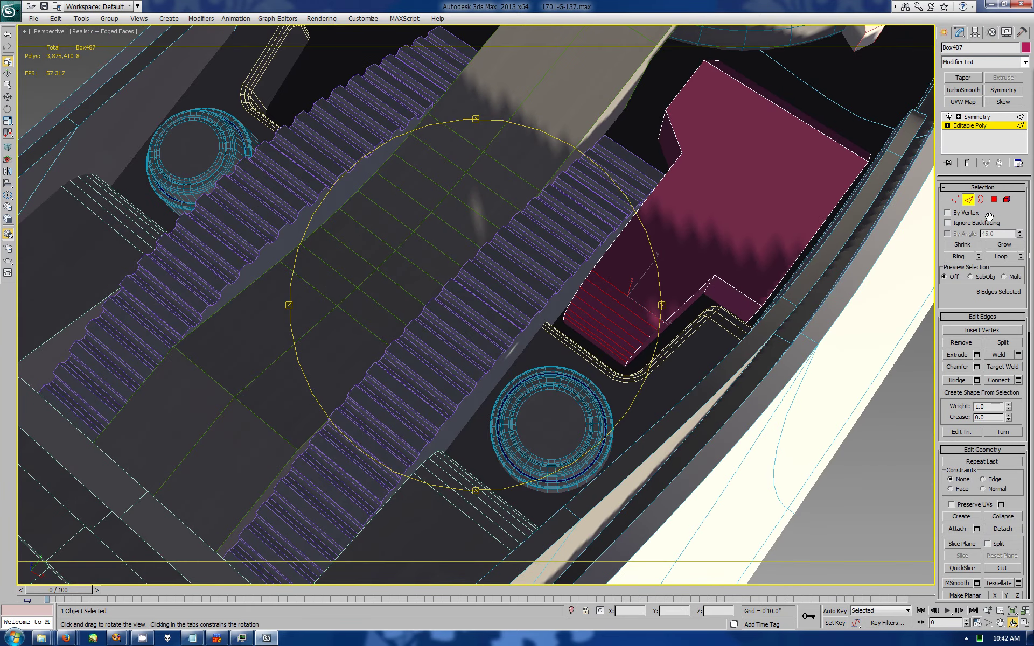
# Step: Select all of the block's polygons and auto-smooth them
pyautogui.press('4')
pyautogui.press('w')
pyautogui.scroll(-5, 962, 517)
pyautogui.click(962, 516)
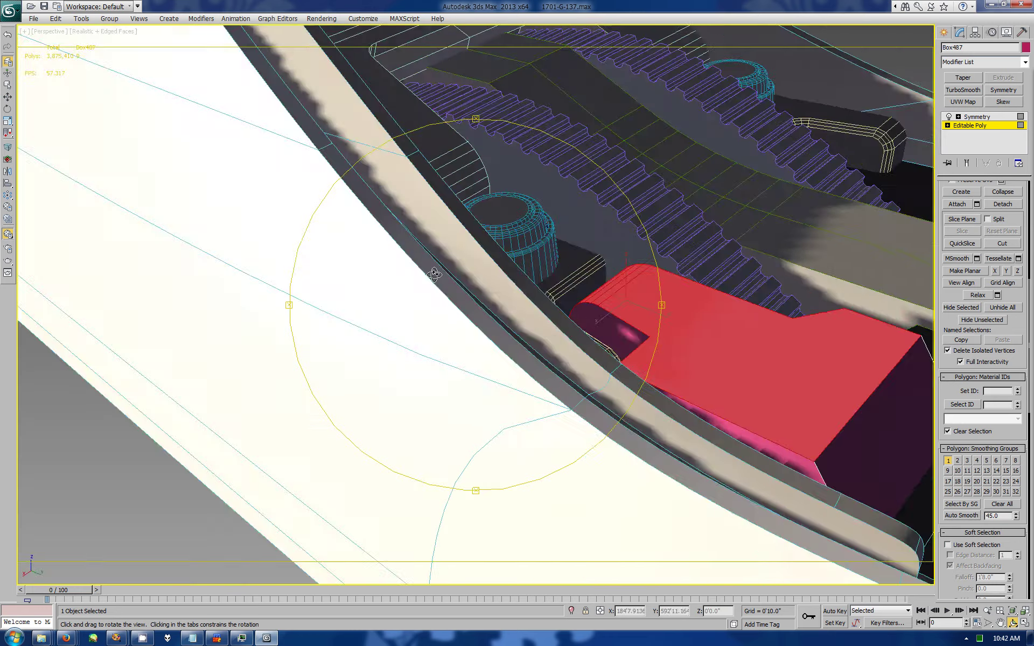
pyautogui.moveTo(539, 324)
pyautogui.keyDown('alt'); pyautogui.mouseDown(button='middle')
pyautogui.moveTo(458, 301)
pyautogui.moveTo(517, 425)
pyautogui.moveTo(519, 409)
pyautogui.mouseUp(button='middle'); pyautogui.keyUp('alt')
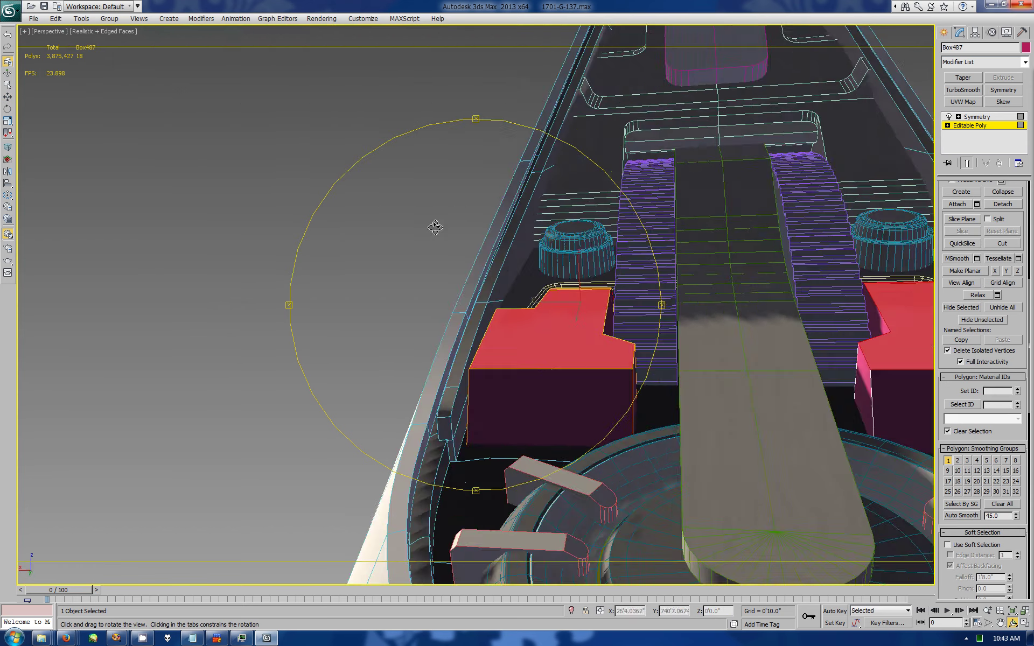
pyautogui.moveTo(435, 227); pyautogui.dragTo(833, 172)
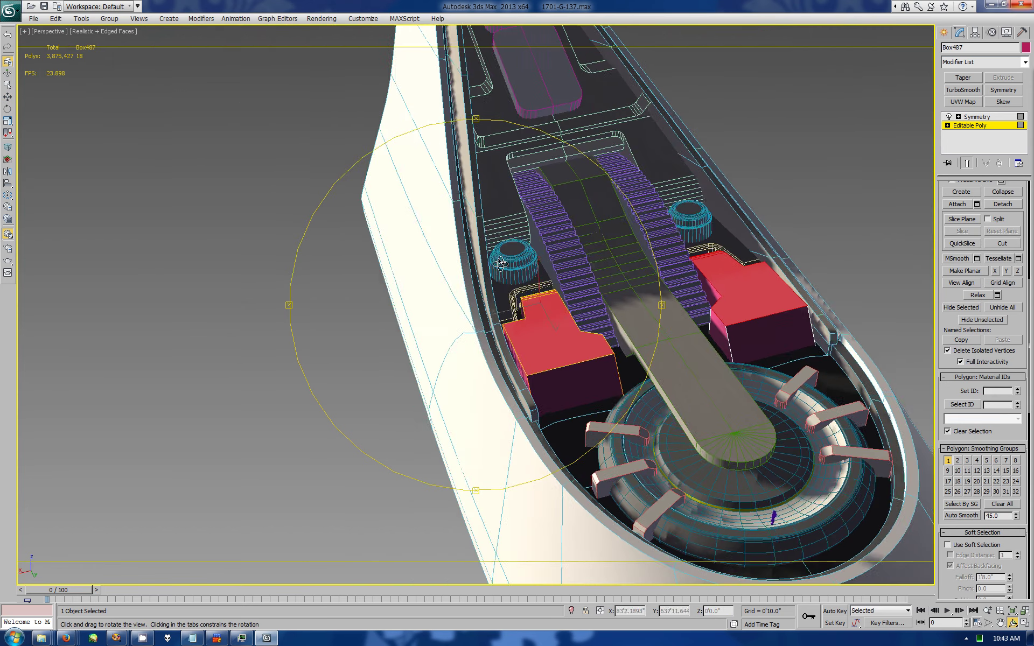
pyautogui.moveTo(592, 302); pyautogui.dragTo(559, 297)
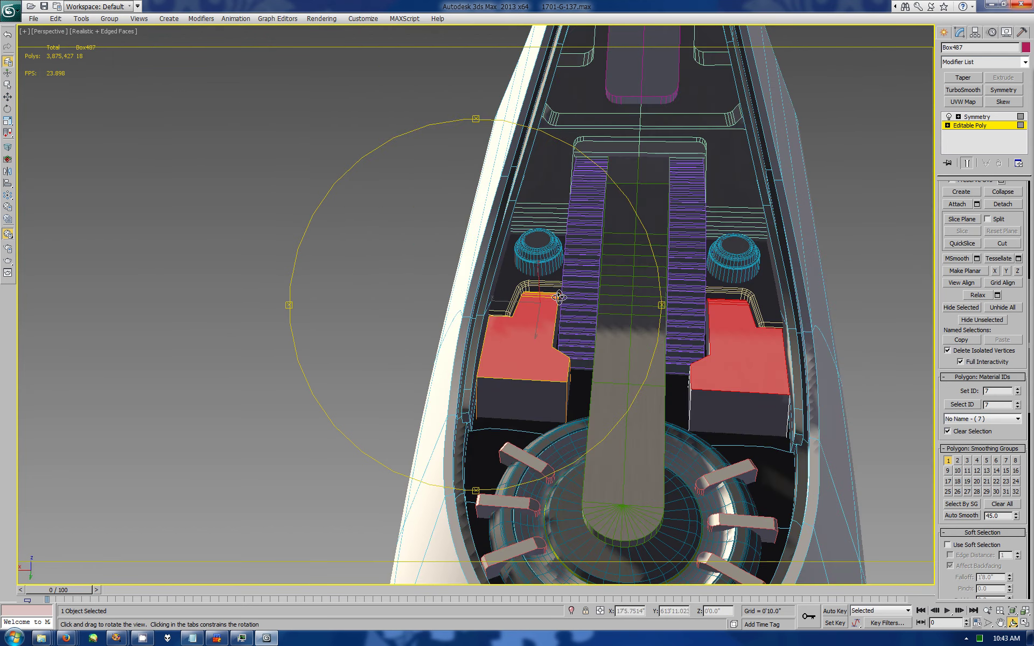
pyautogui.rightClick(844, 299)
pyautogui.scroll(5, 980, 323)
pyautogui.click(968, 200)
pyautogui.press('w')
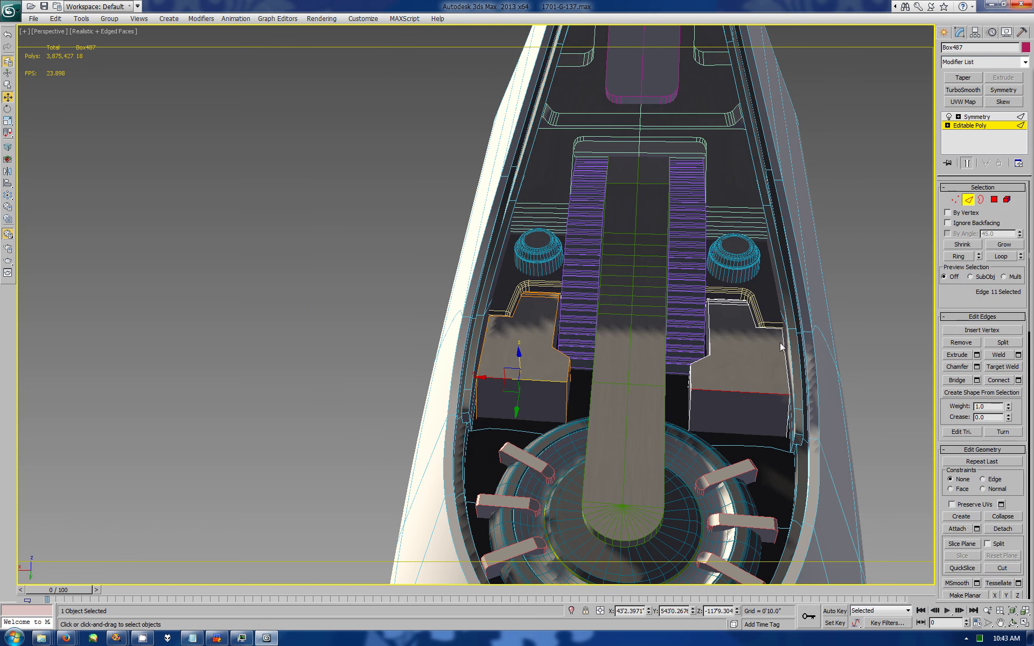
pyautogui.click(956, 257)
pyautogui.click(1018, 380)
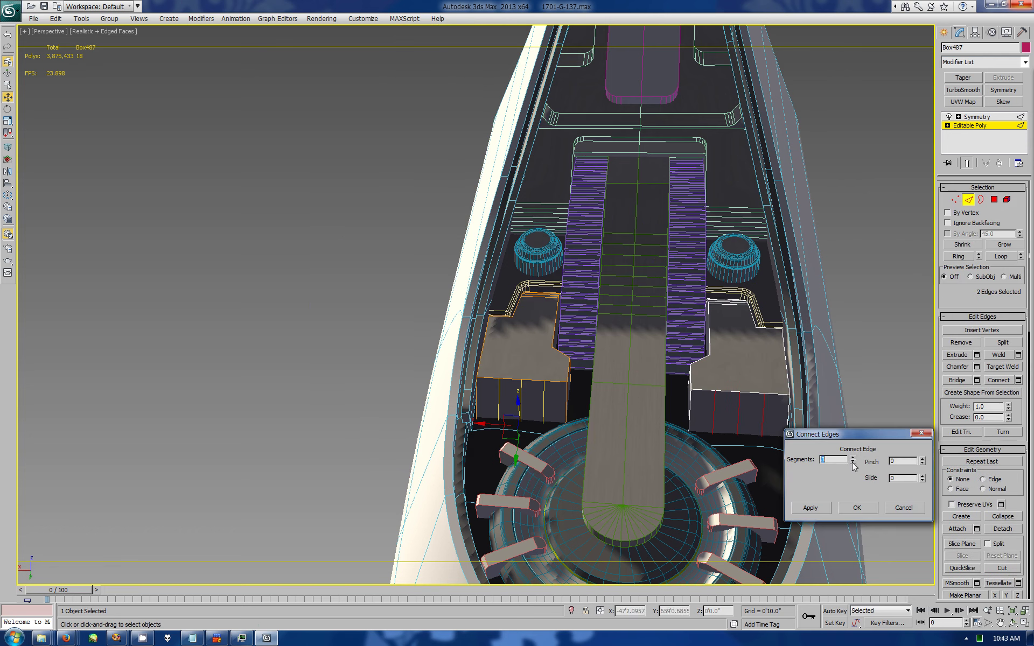
pyautogui.click(854, 462)
pyautogui.click(857, 508)
pyautogui.click(977, 367)
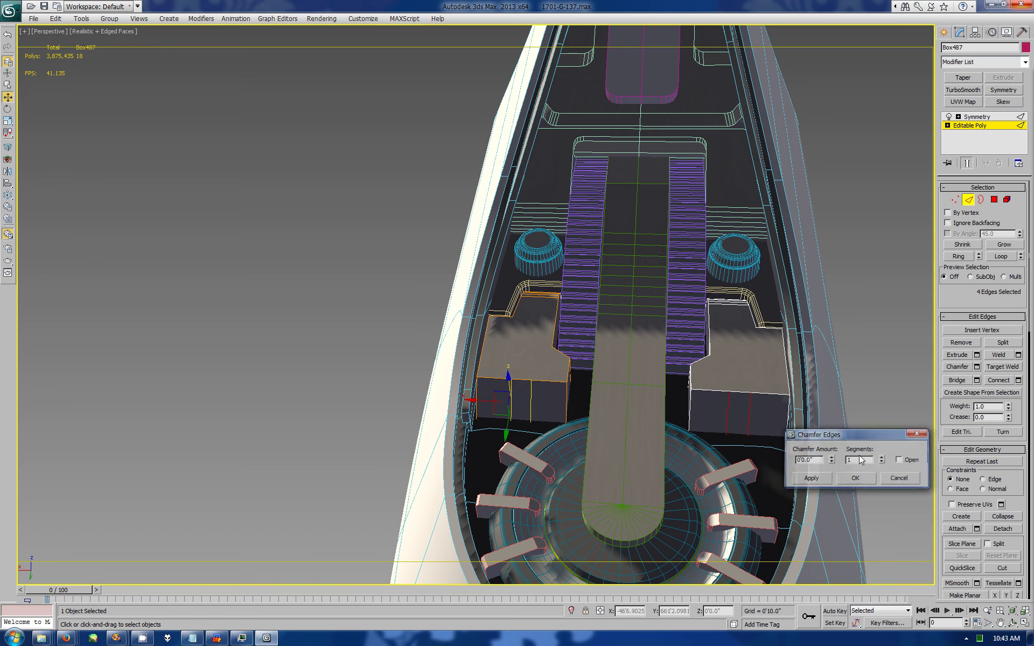
pyautogui.click(856, 478)
pyautogui.press('4')
pyautogui.click(523, 401)
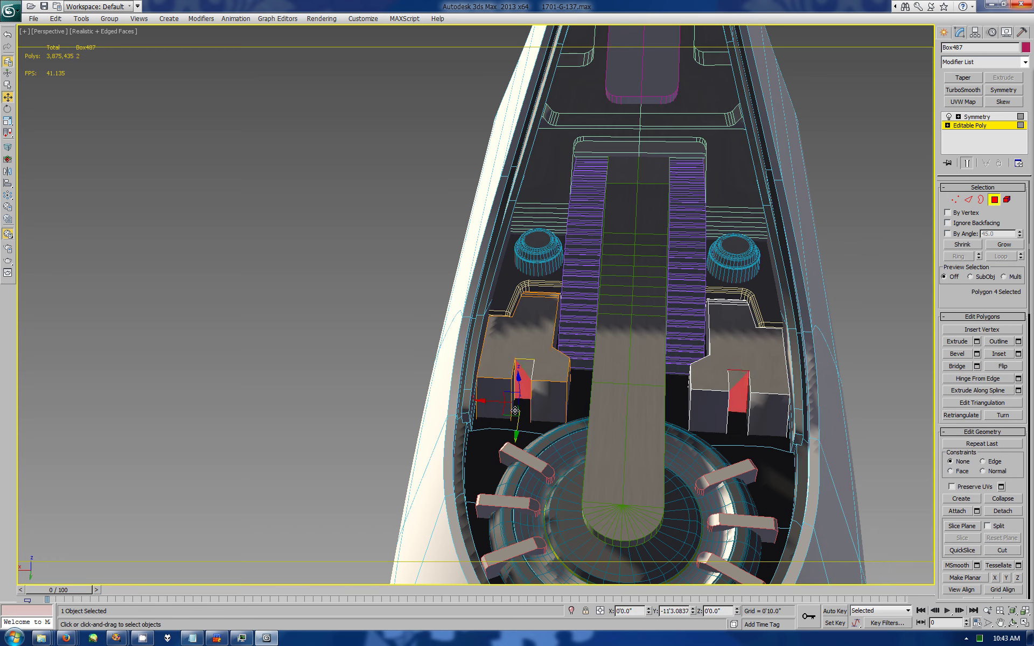
pyautogui.moveTo(522, 452); pyautogui.dragTo(654, 414)
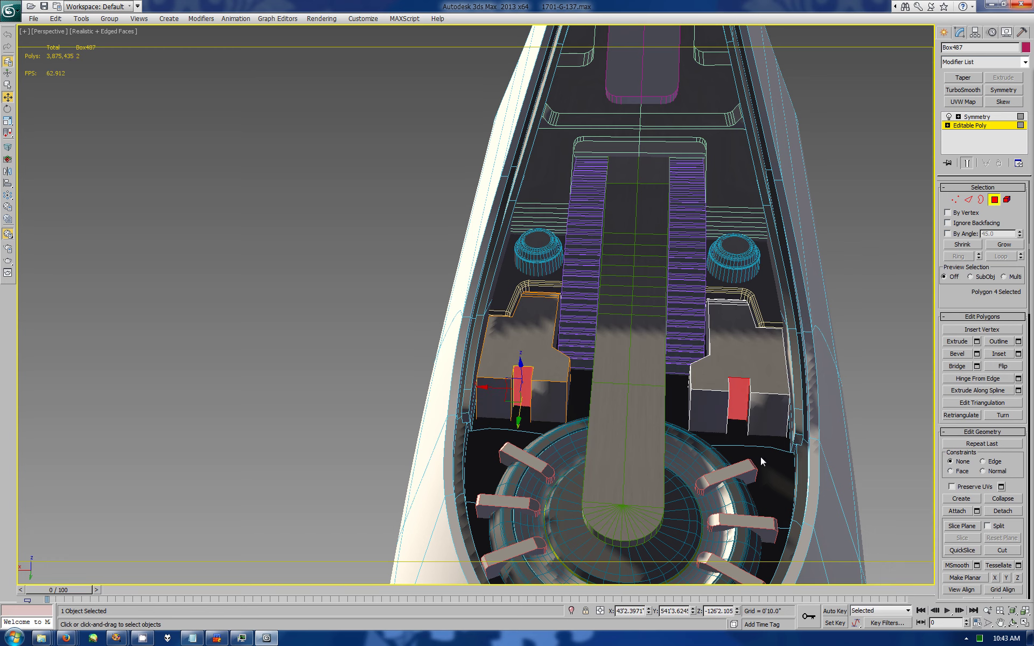
pyautogui.moveTo(761, 457)
pyautogui.keyDown('alt'); pyautogui.mouseDown(button='middle')
pyautogui.moveTo(652, 392)
pyautogui.moveTo(439, 317)
pyautogui.mouseUp(button='middle'); pyautogui.keyUp('alt')
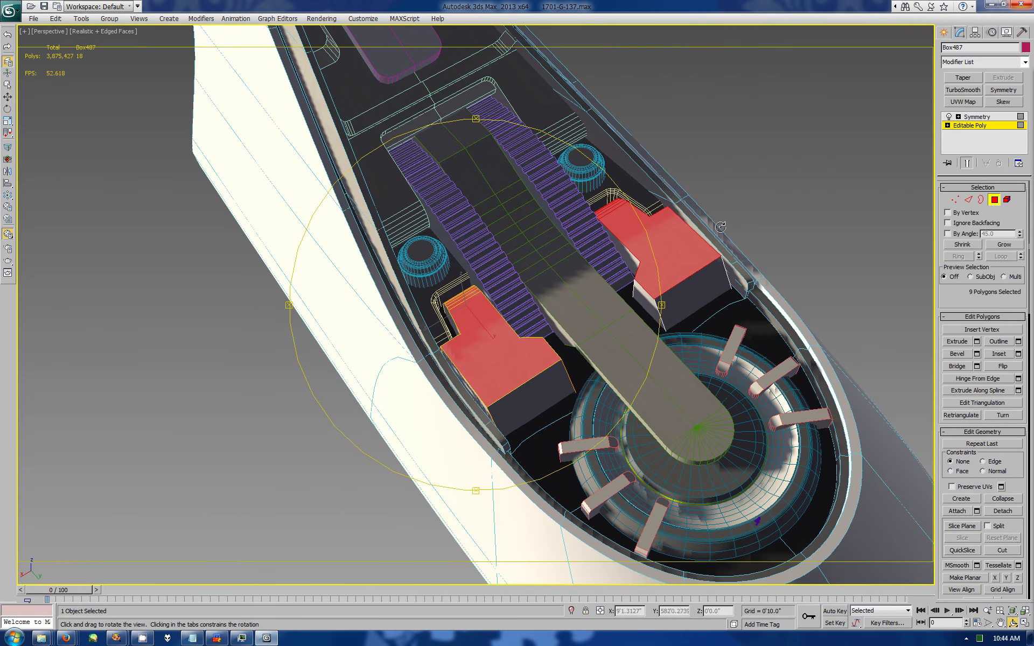
pyautogui.click(968, 199)
pyautogui.click(1018, 379)
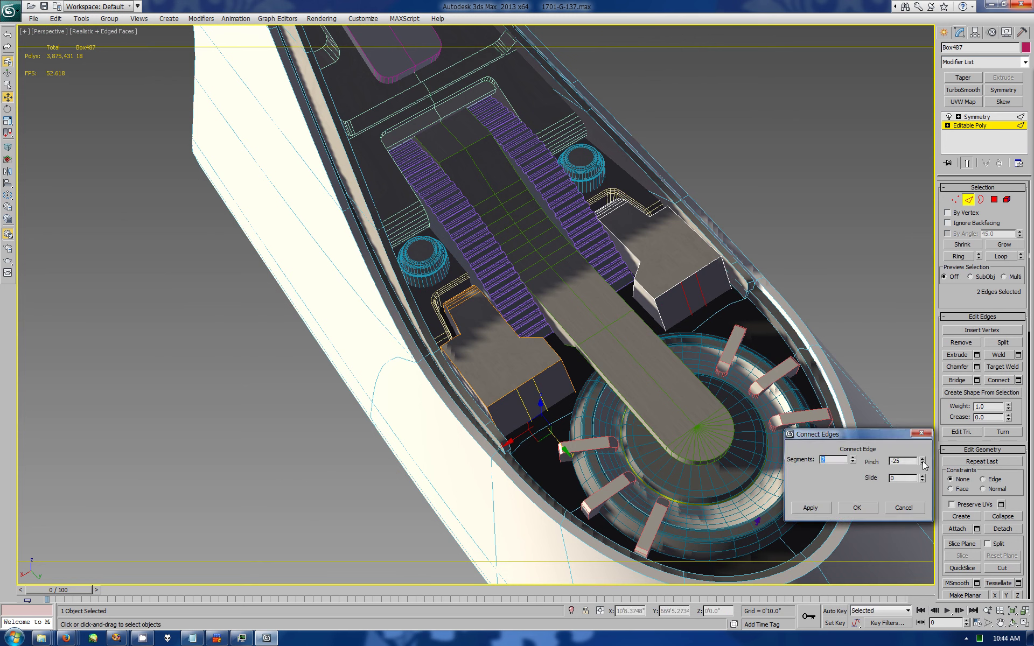
pyautogui.moveTo(924, 465); pyautogui.dragTo(924, 484)
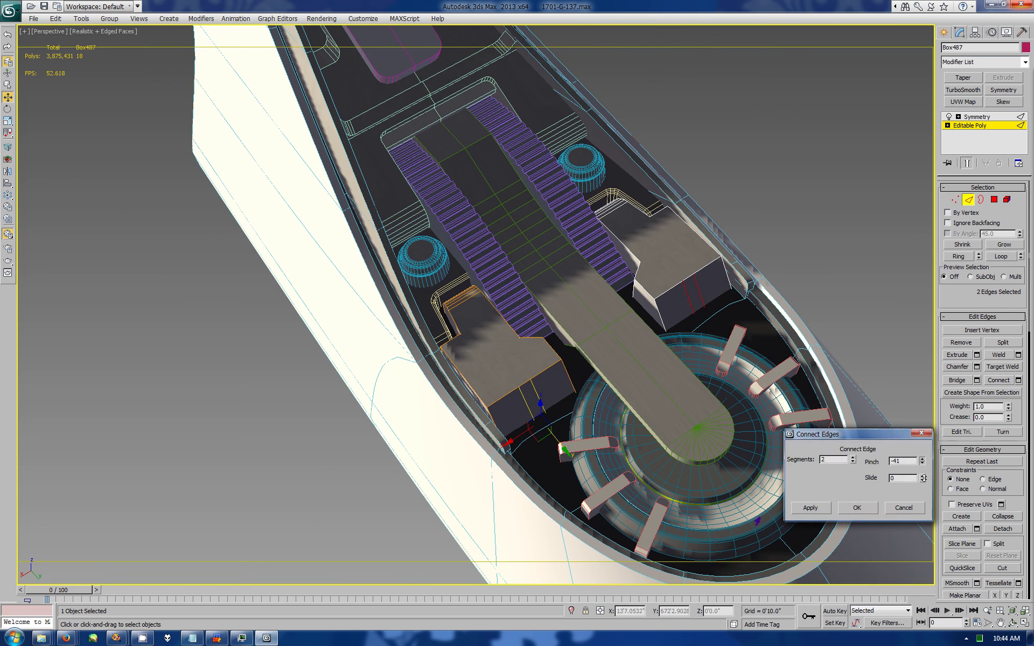
pyautogui.click(858, 507)
pyautogui.click(976, 367)
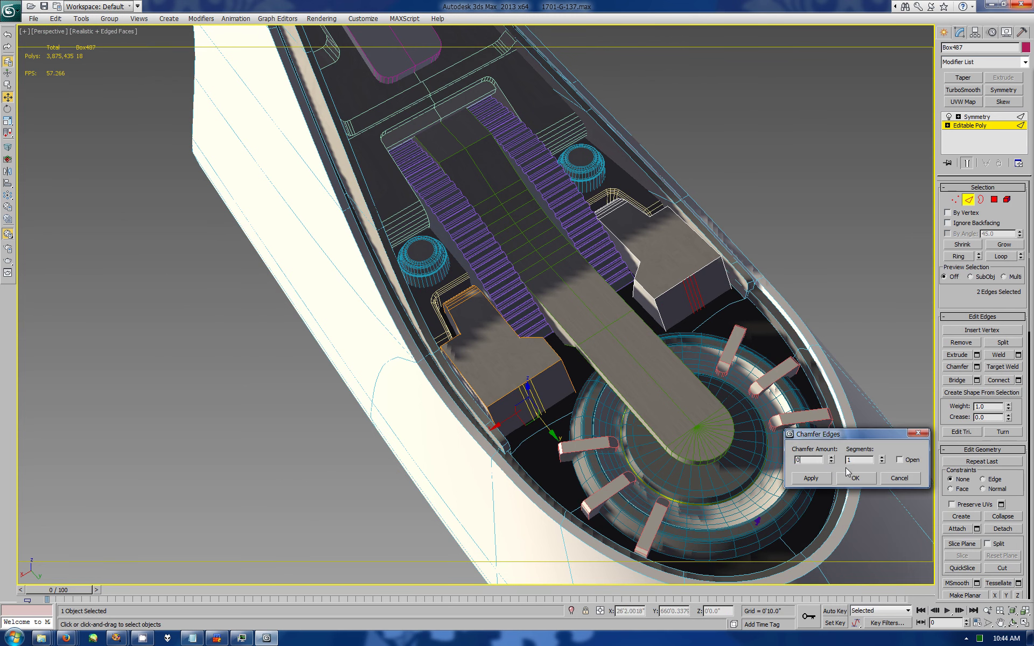
pyautogui.click(850, 477)
pyautogui.press('4')
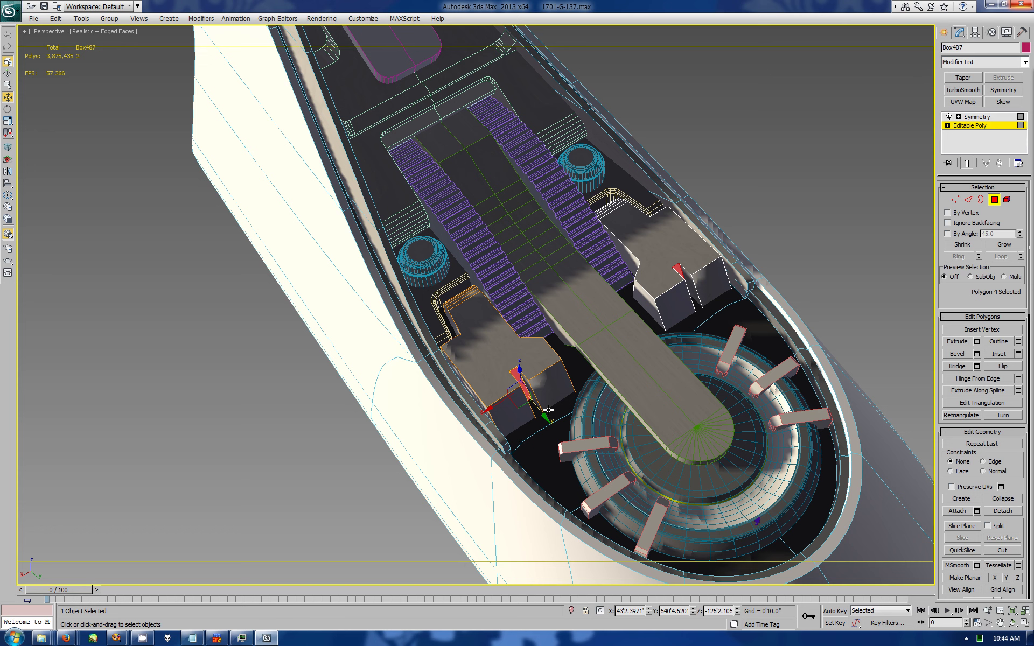
pyautogui.click(969, 200)
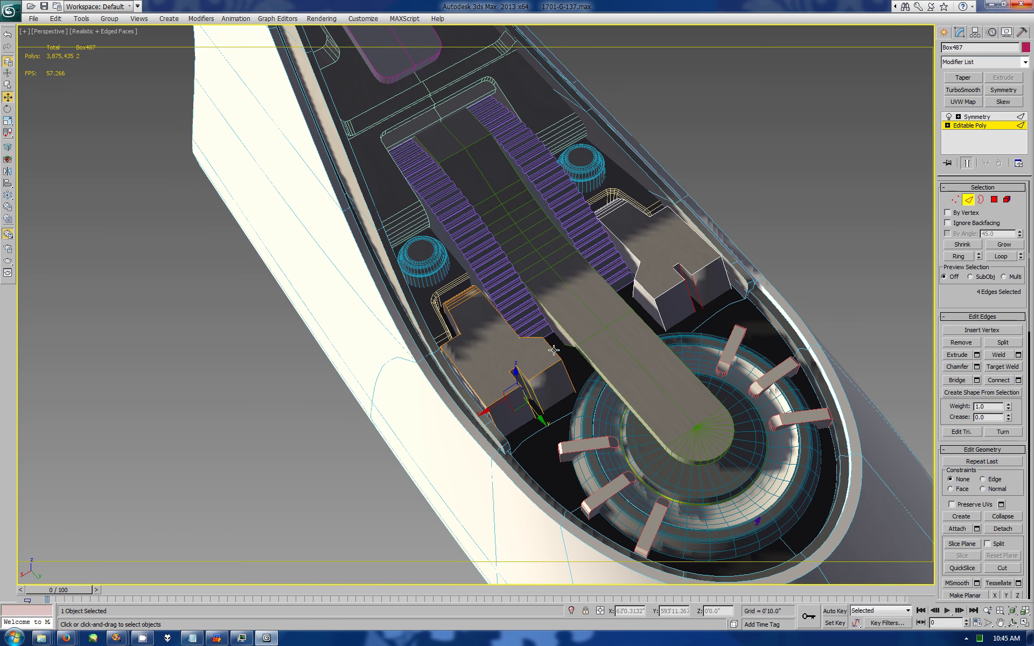
pyautogui.click(512, 370)
pyautogui.keyDown('ctrl'); pyautogui.click(455, 378); pyautogui.keyUp('ctrl')
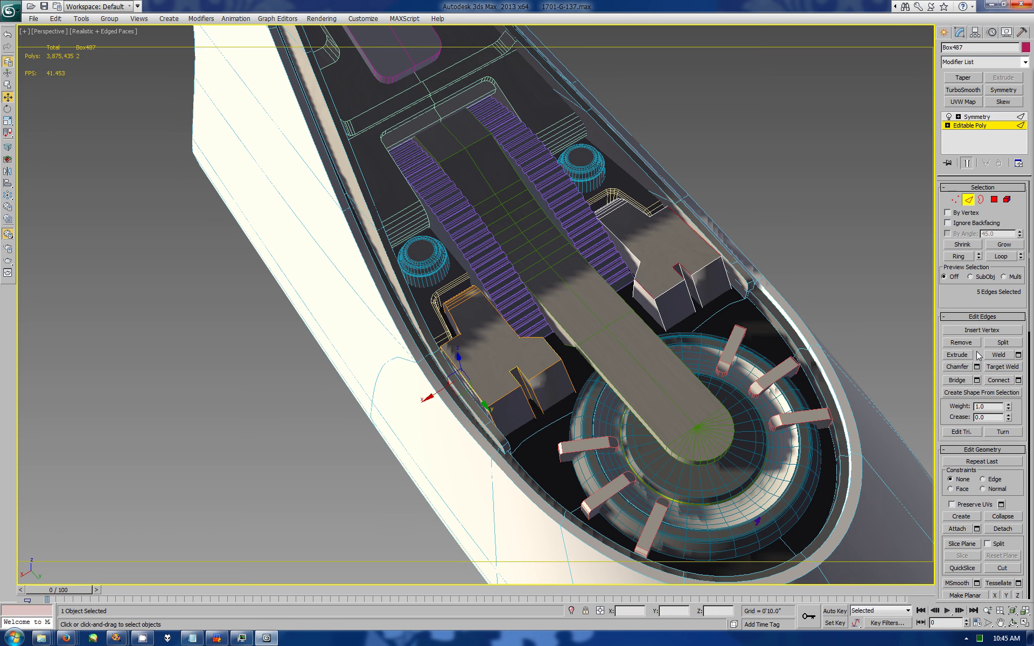
pyautogui.click(977, 367)
pyautogui.moveTo(833, 458); pyautogui.dragTo(636, 72)
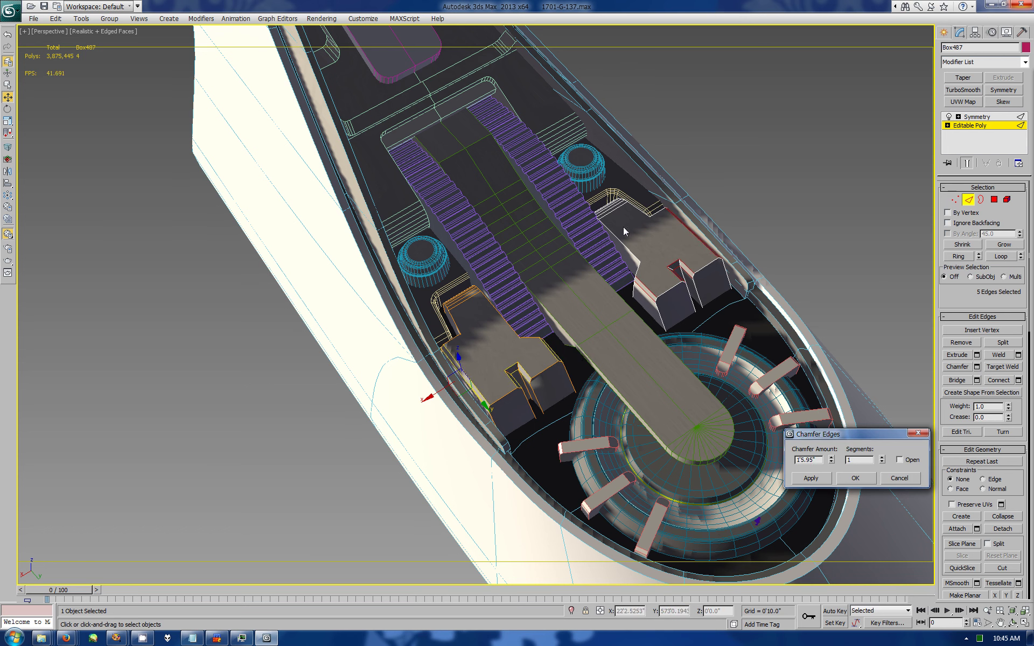
pyautogui.click(899, 478)
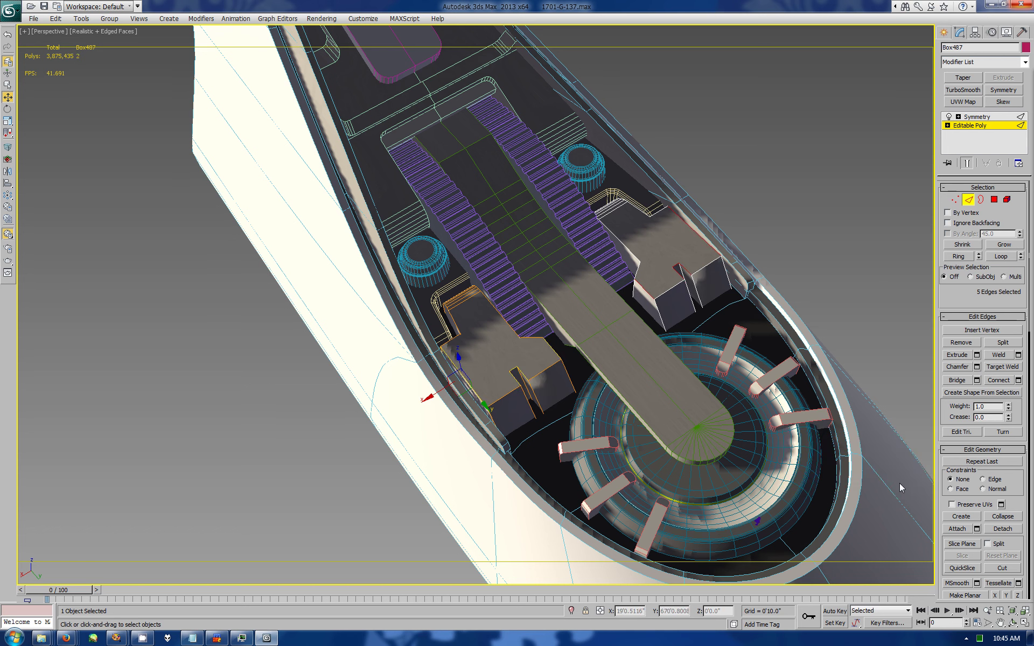
pyautogui.hotkey('ctrl', 'z')
# Step: Undo the previous notch attempt and cut a new edge across the block's top
pyautogui.hotkey('ctrl', 'z')
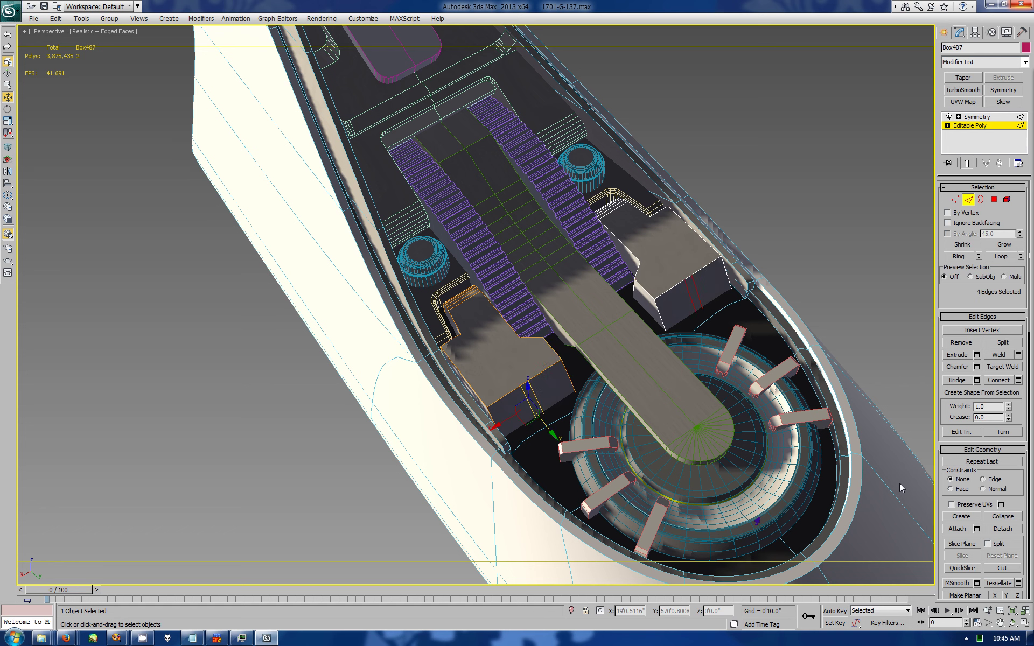
pyautogui.hotkey('ctrl', 'z')
pyautogui.press('1')
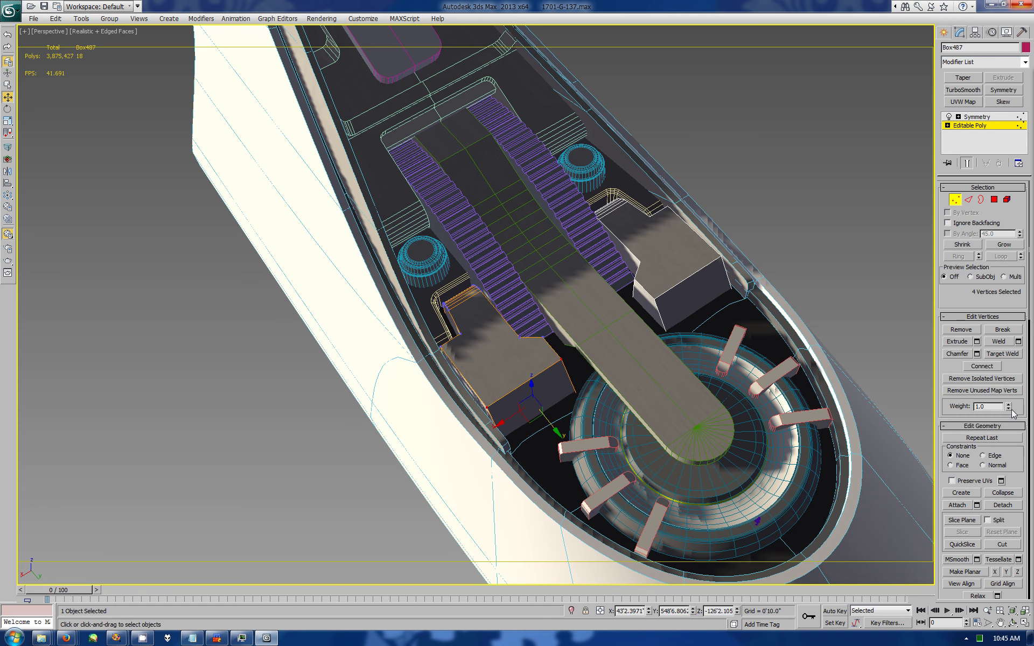
pyautogui.hotkey('alt', 'c')
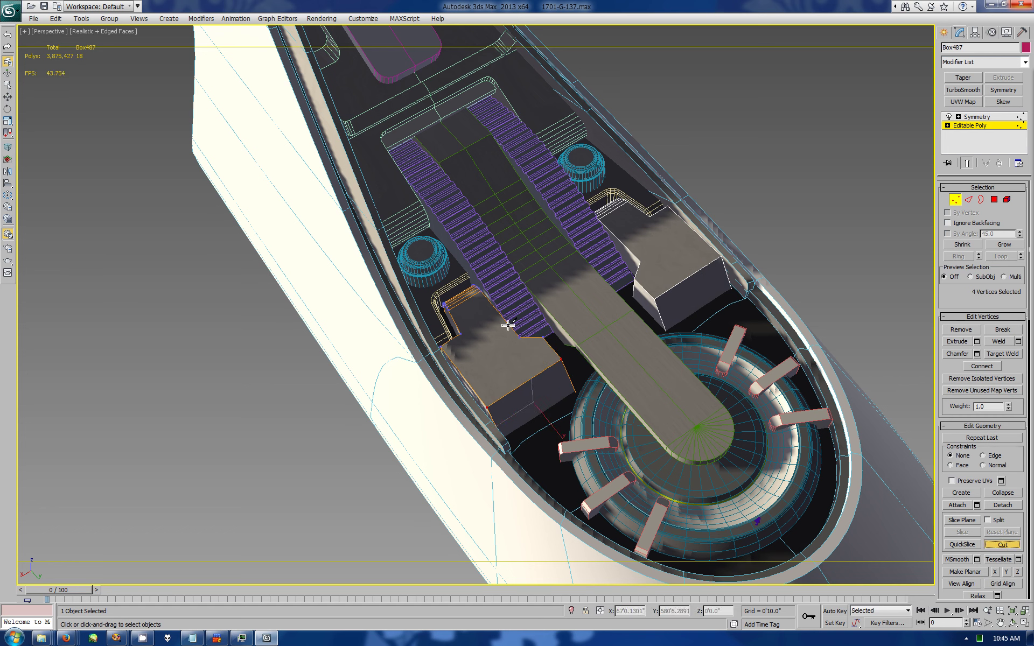
pyautogui.click(508, 326)
pyautogui.click(488, 351)
# Step: Chamfer the new cut edge and select the block's inner top face
pyautogui.press('2')
pyautogui.press('w')
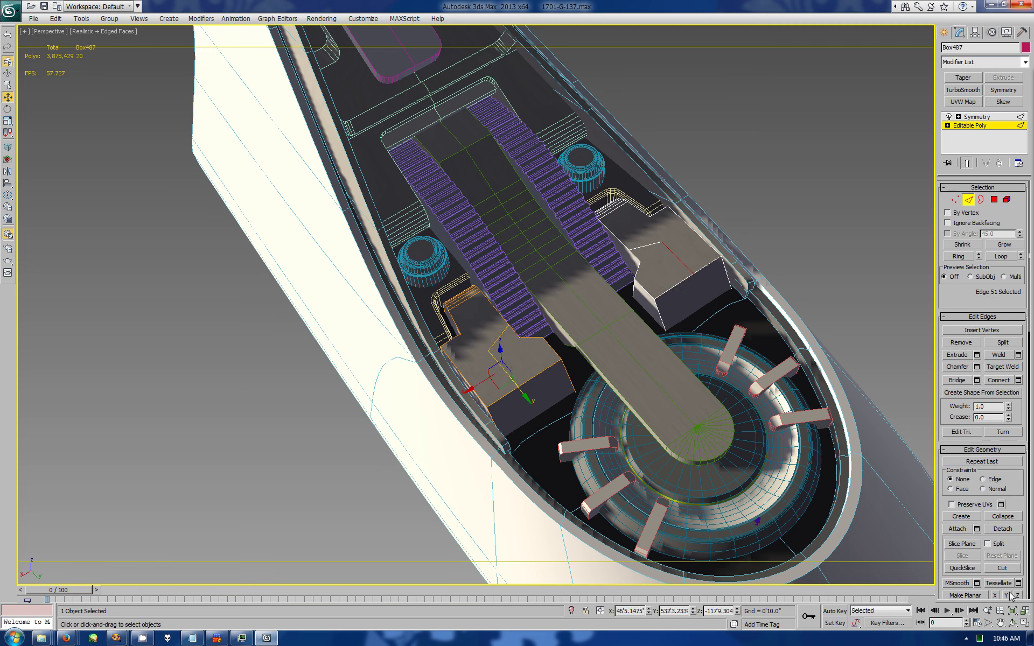
pyautogui.click(977, 367)
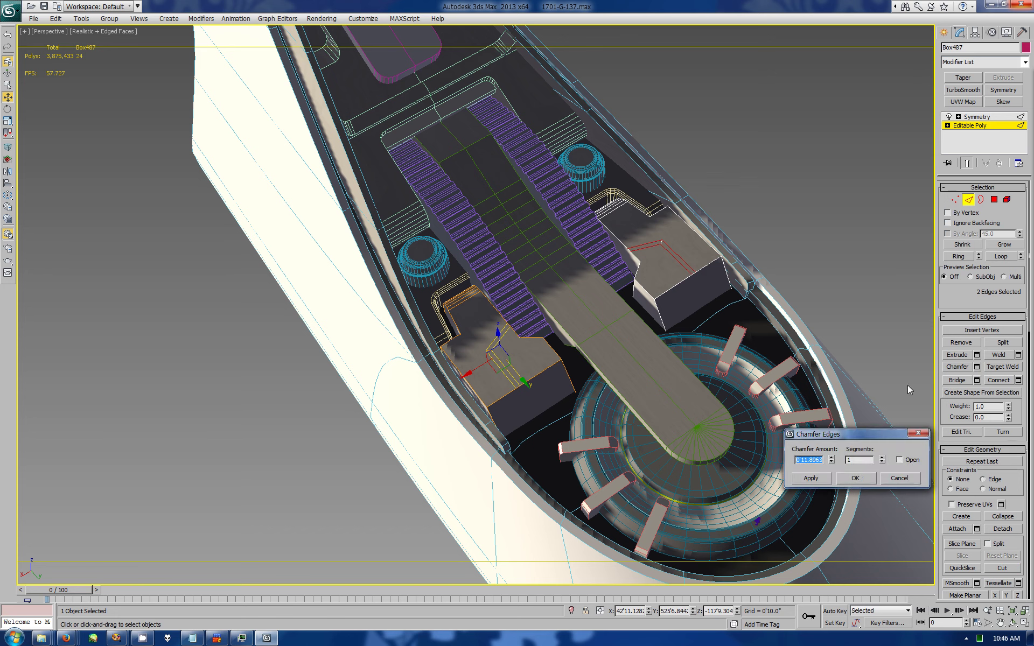
pyautogui.click(889, 468)
pyautogui.keyDown('ctrl'); pyautogui.click(994, 199); pyautogui.keyUp('ctrl')
pyautogui.click(525, 348)
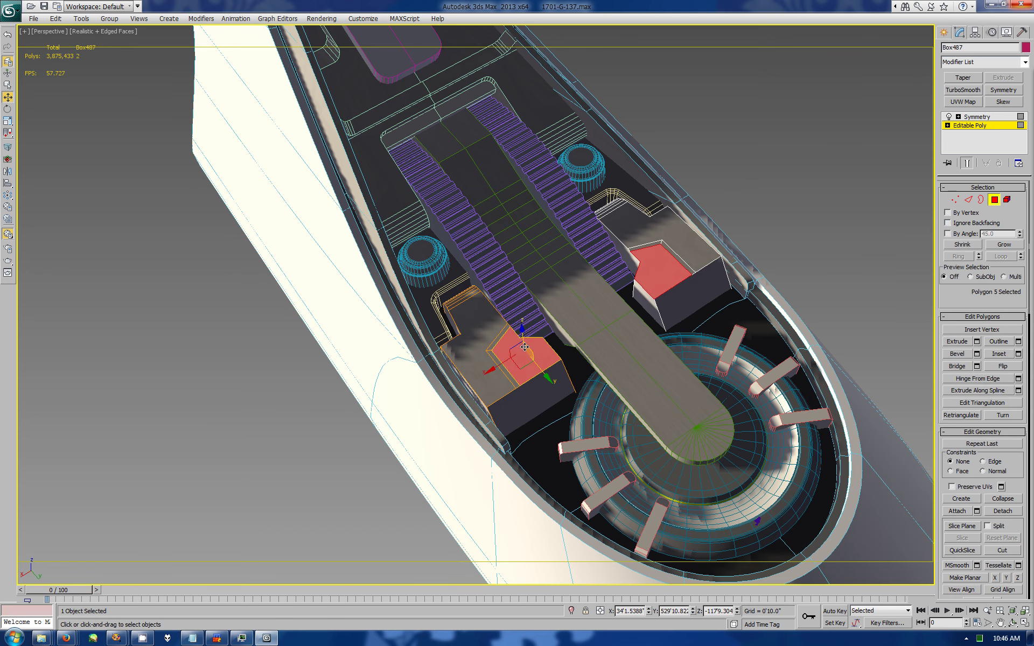
# Step: Select only the notch's slanted edge at Edge level and make the side view active
pyautogui.click(1011, 623)
pyautogui.scroll(5, 557, 377)
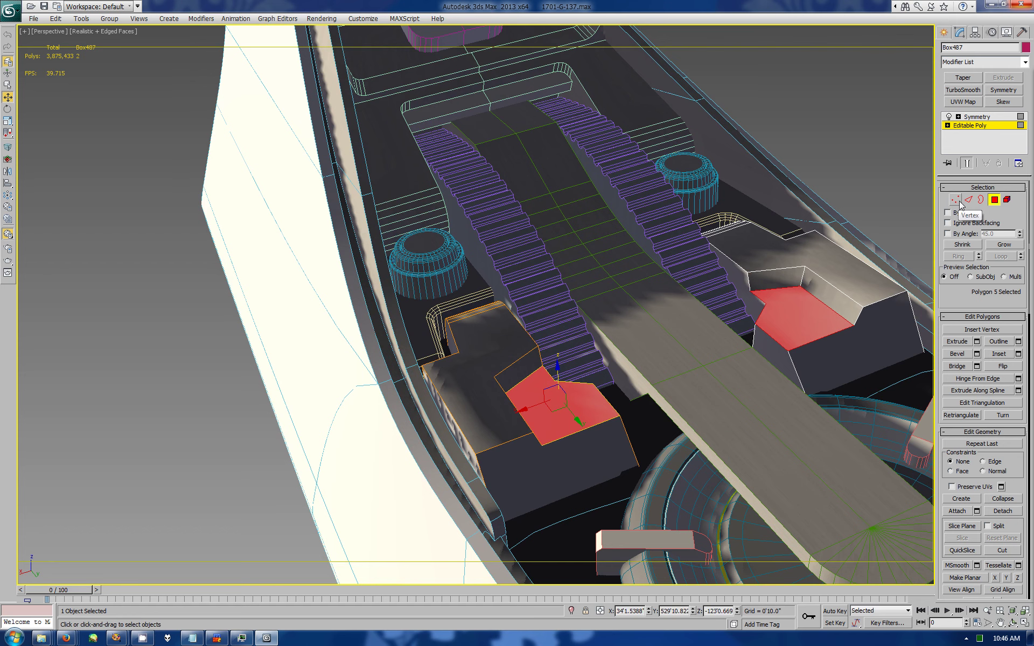
pyautogui.click(606, 452)
pyautogui.press('2')
pyautogui.click(597, 424)
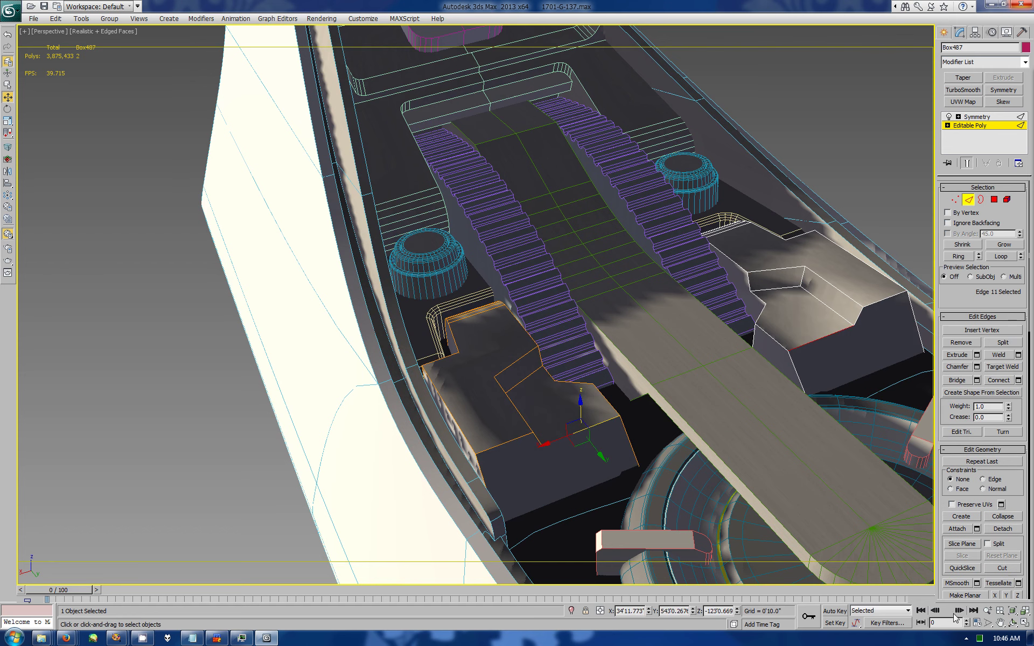
pyautogui.click(1025, 623)
pyautogui.rightClick(455, 488)
pyautogui.click(987, 624)
# Step: In the side view, slide the notch's slanted edge along X onto the angled line
pyautogui.moveTo(251, 440); pyautogui.dragTo(305, 473)
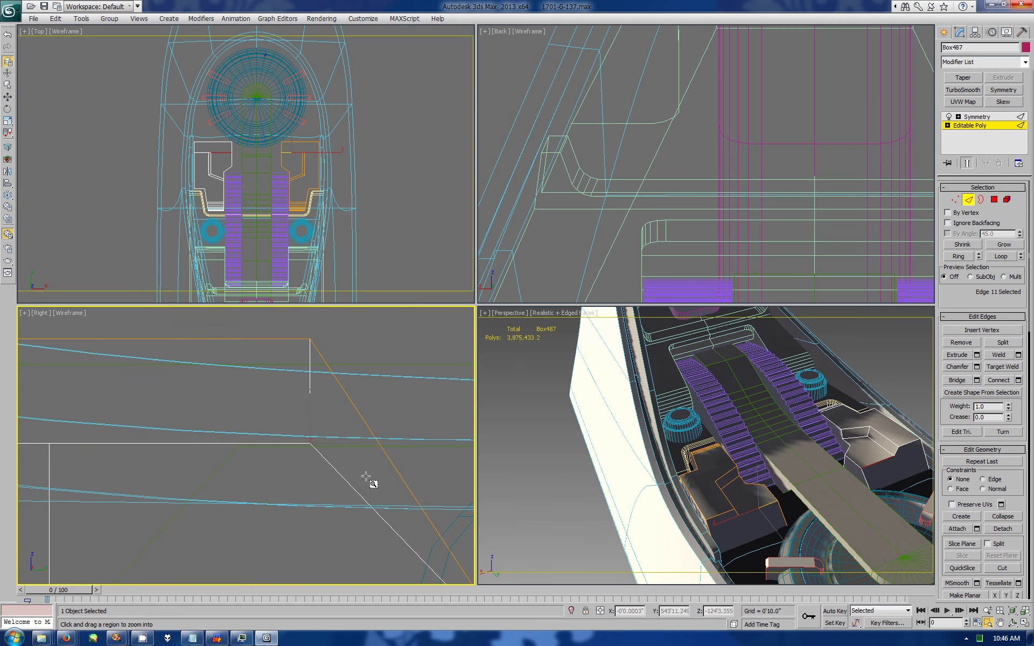
pyautogui.press('w')
pyautogui.click(1024, 625)
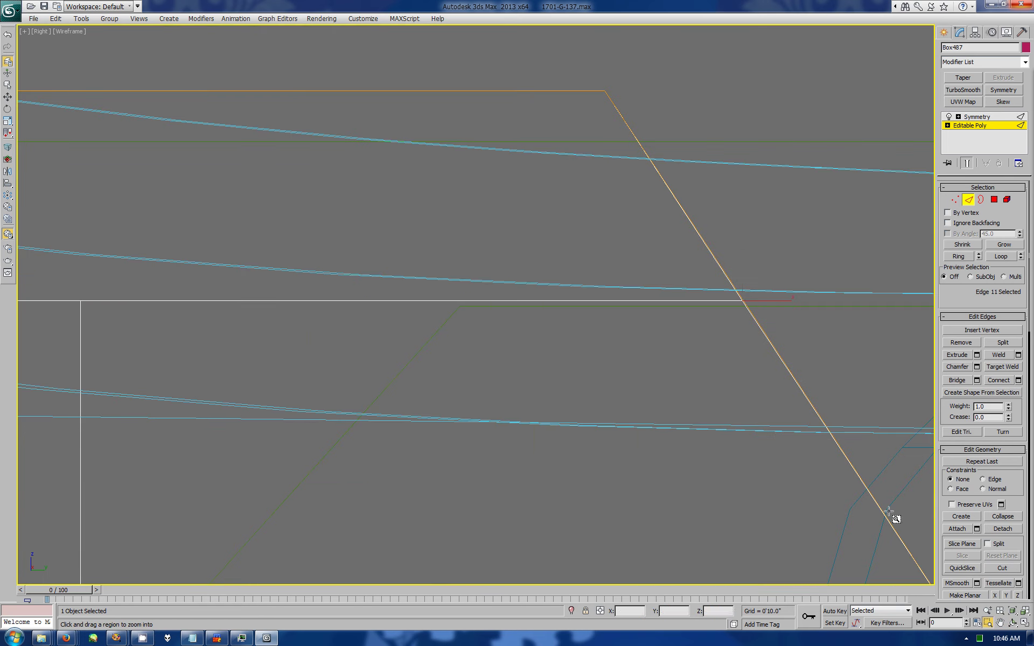
pyautogui.scroll(5, 767, 318)
pyautogui.scroll(3, 529, 317)
pyautogui.moveTo(516, 331); pyautogui.dragTo(638, 338)
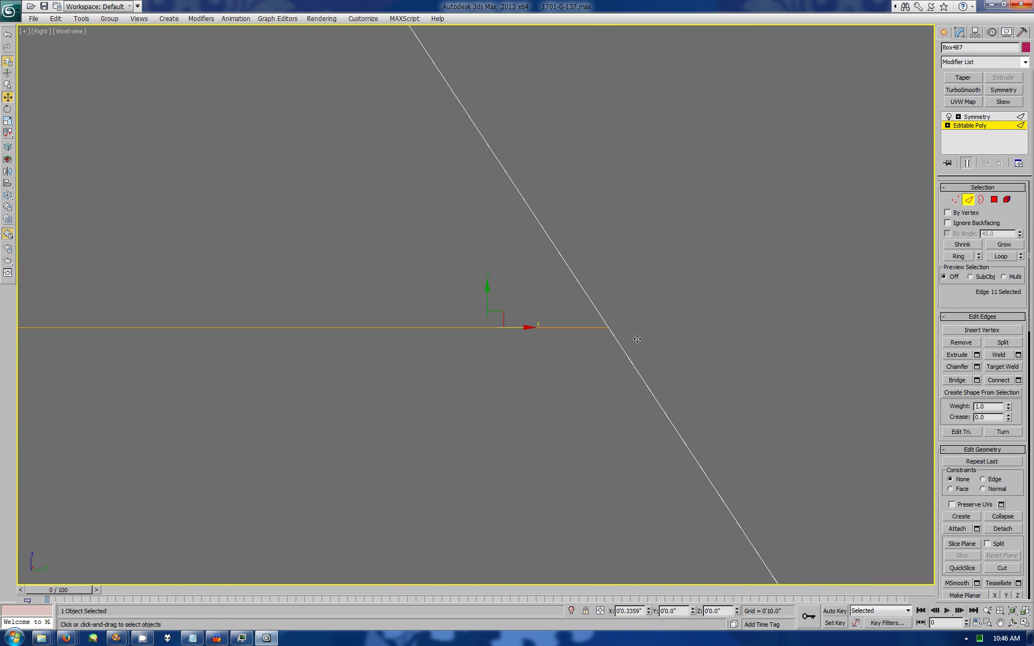
pyautogui.scroll(-5, 639, 344)
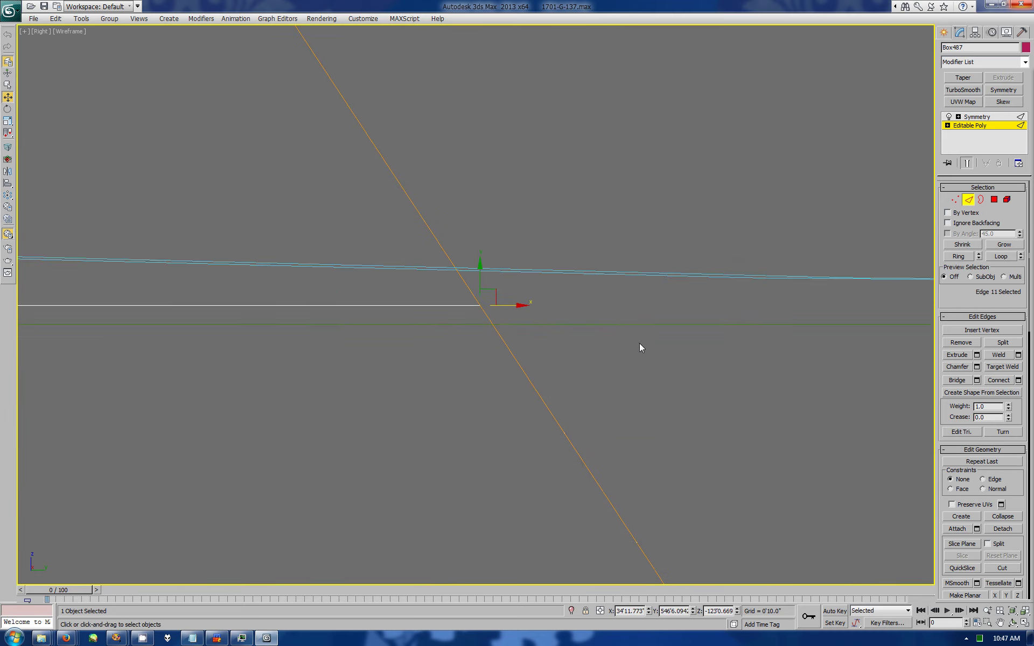
pyautogui.scroll(-5, 641, 344)
pyautogui.click(1025, 623)
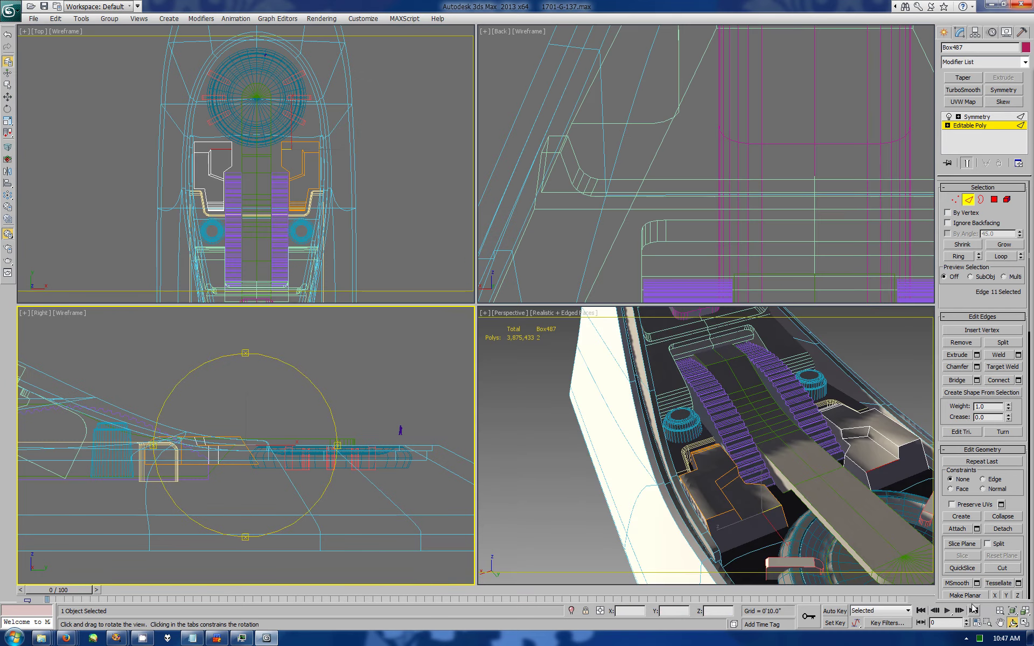
# Step: Chamfer the block's vertical corner edges by 4'9.6971" with a single segment
pyautogui.moveTo(700, 458); pyautogui.dragTo(674, 431, button='middle')
pyautogui.hotkey('alt', 'w')
pyautogui.moveTo(557, 409); pyautogui.dragTo(456, 387)
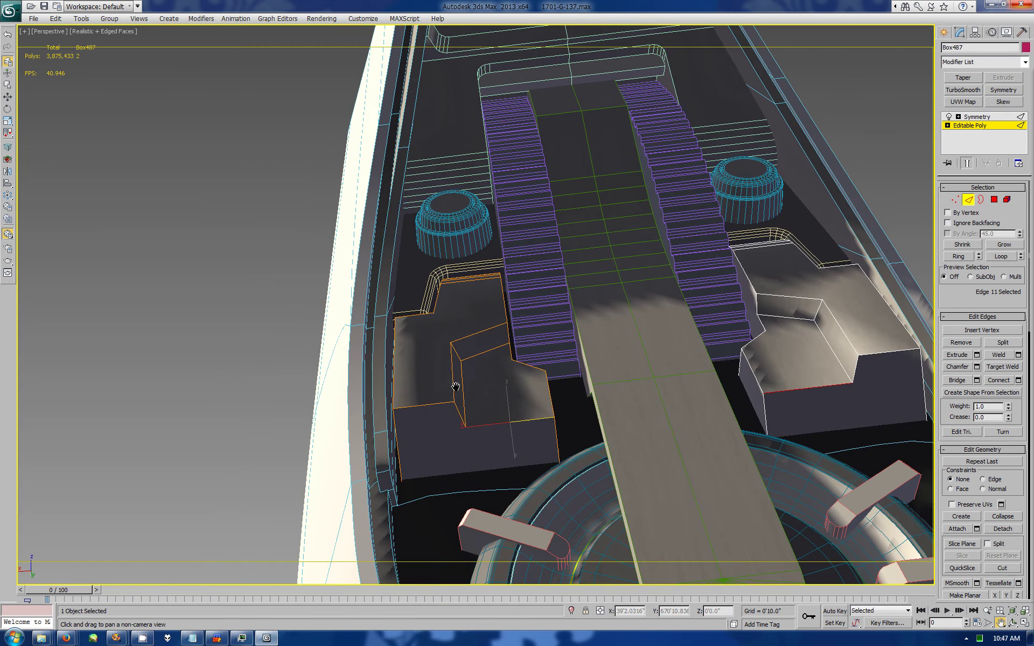
pyautogui.press('w')
pyautogui.click(394, 377)
pyautogui.click(976, 367)
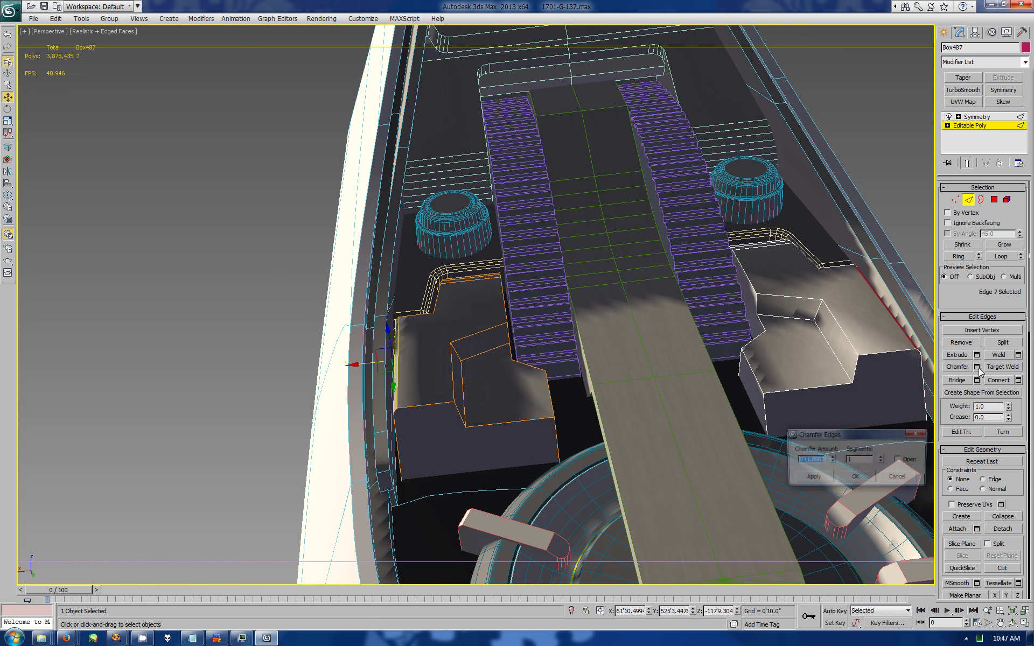
pyautogui.moveTo(831, 462); pyautogui.dragTo(792, 214)
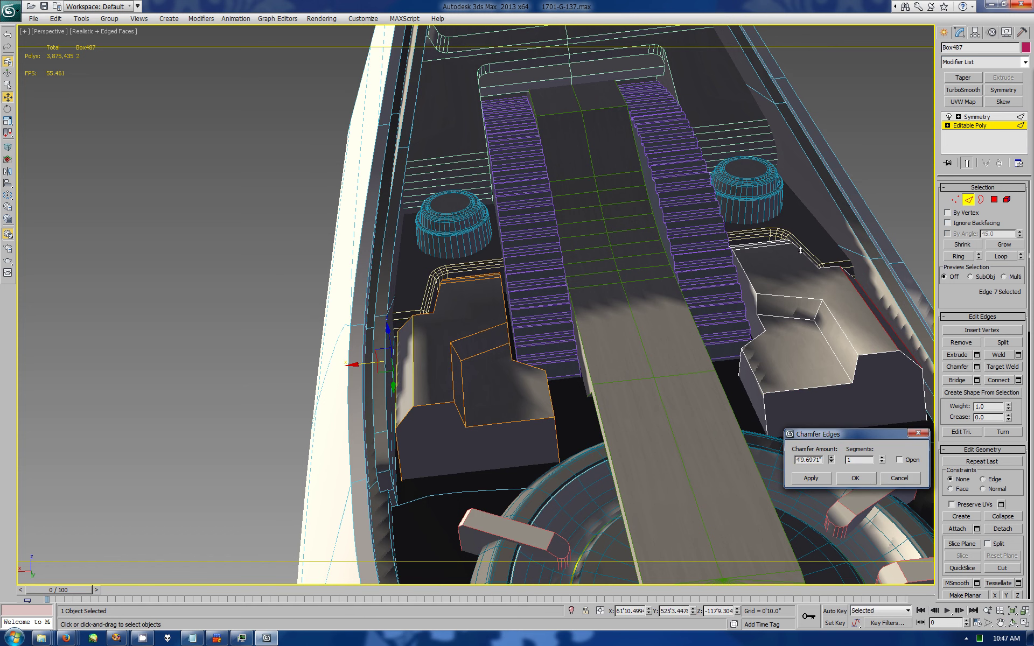
pyautogui.click(439, 365)
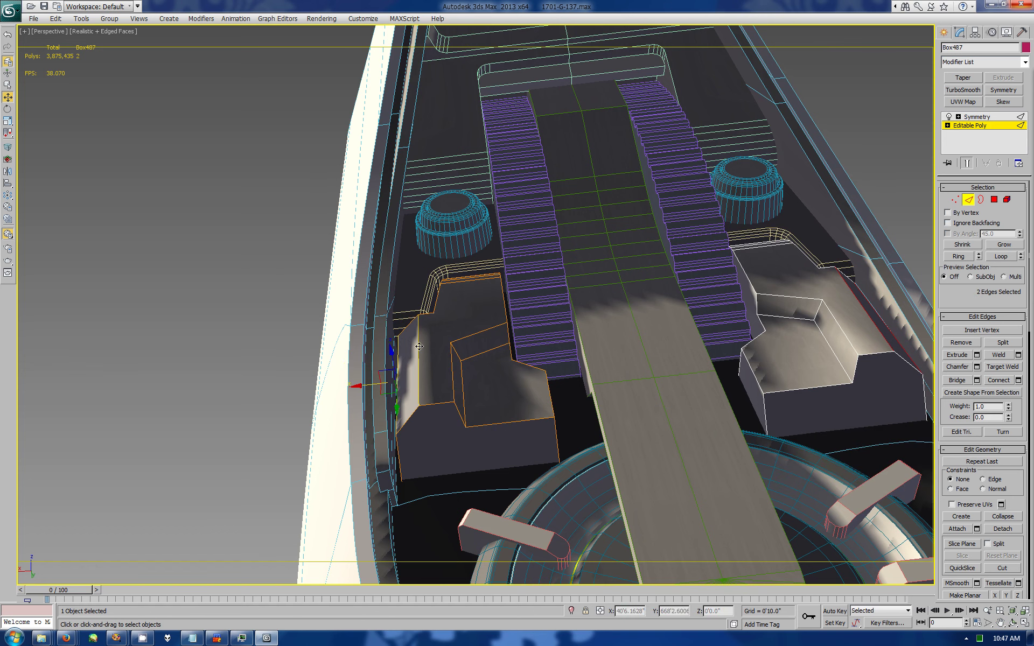
pyautogui.click(419, 346)
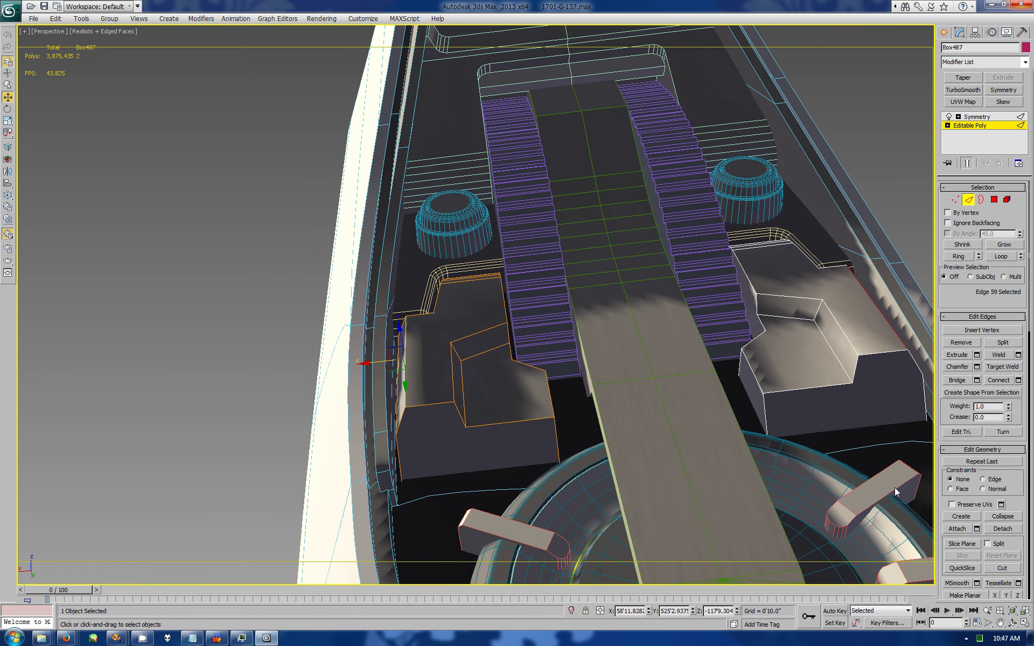
pyautogui.click(1025, 624)
# Step: At Vertex level, select the vertices at the block's sloped end in side view
pyautogui.scroll(3, 210, 483)
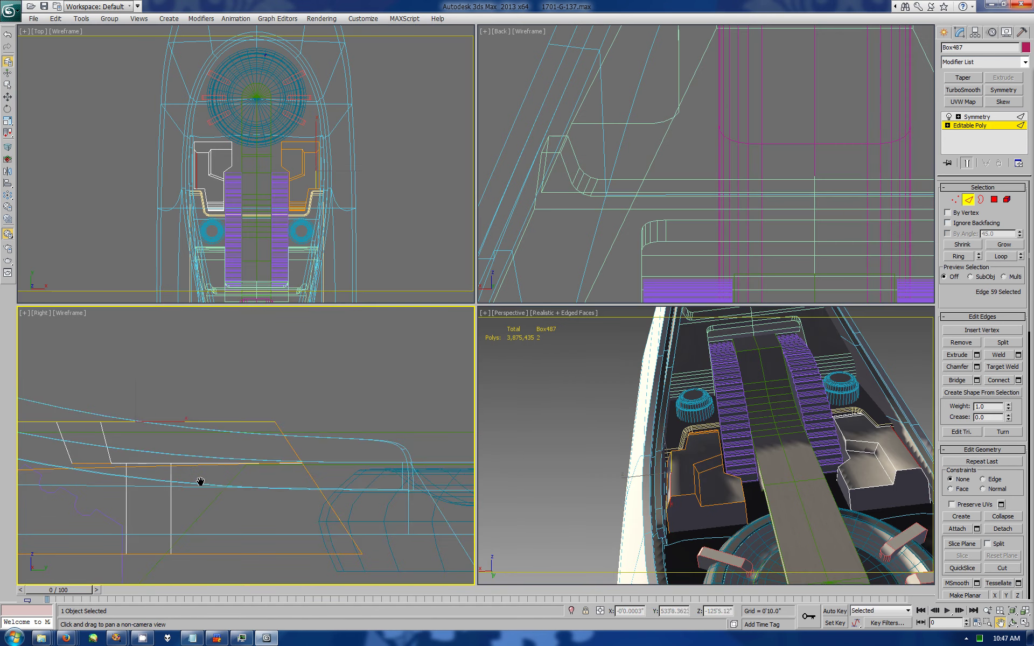
pyautogui.scroll(2, 201, 483)
pyautogui.press('1')
pyautogui.click(163, 458)
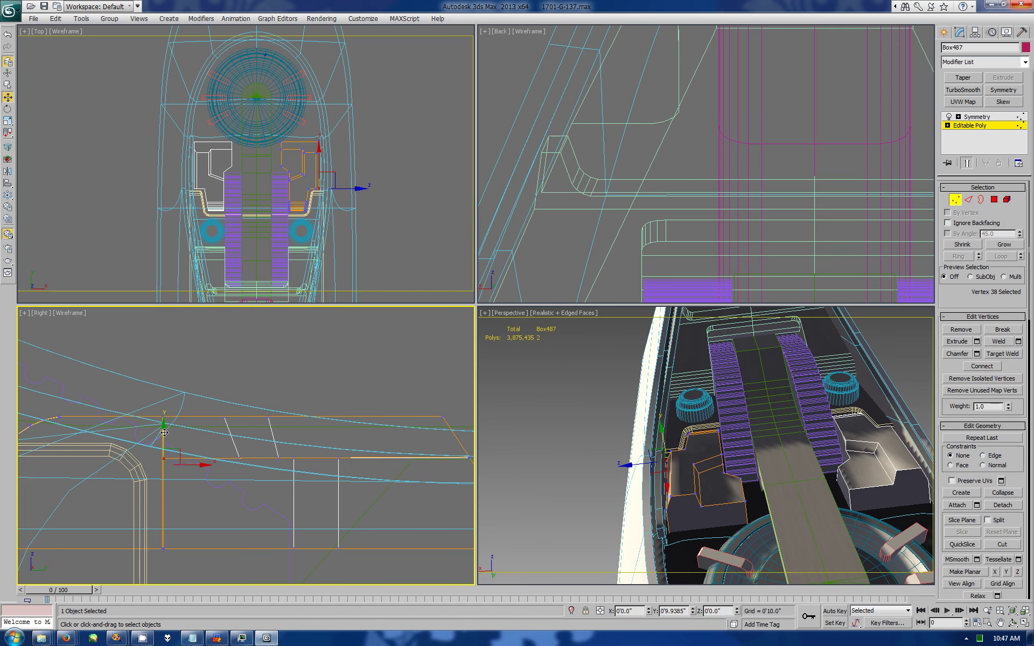
pyautogui.moveTo(156, 445); pyautogui.dragTo(371, 490)
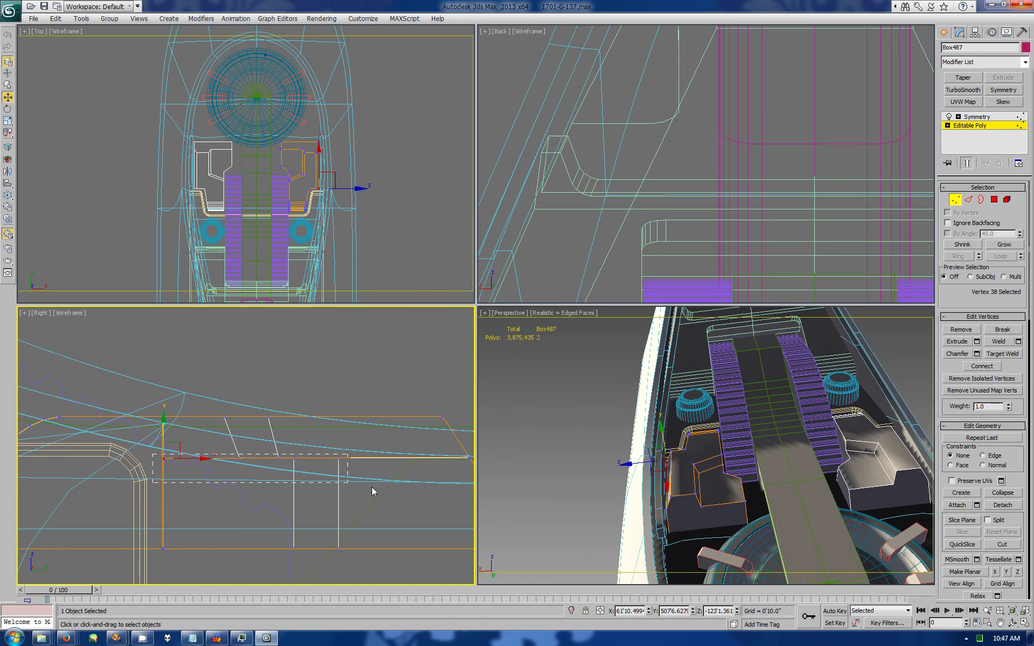
pyautogui.click(1006, 572)
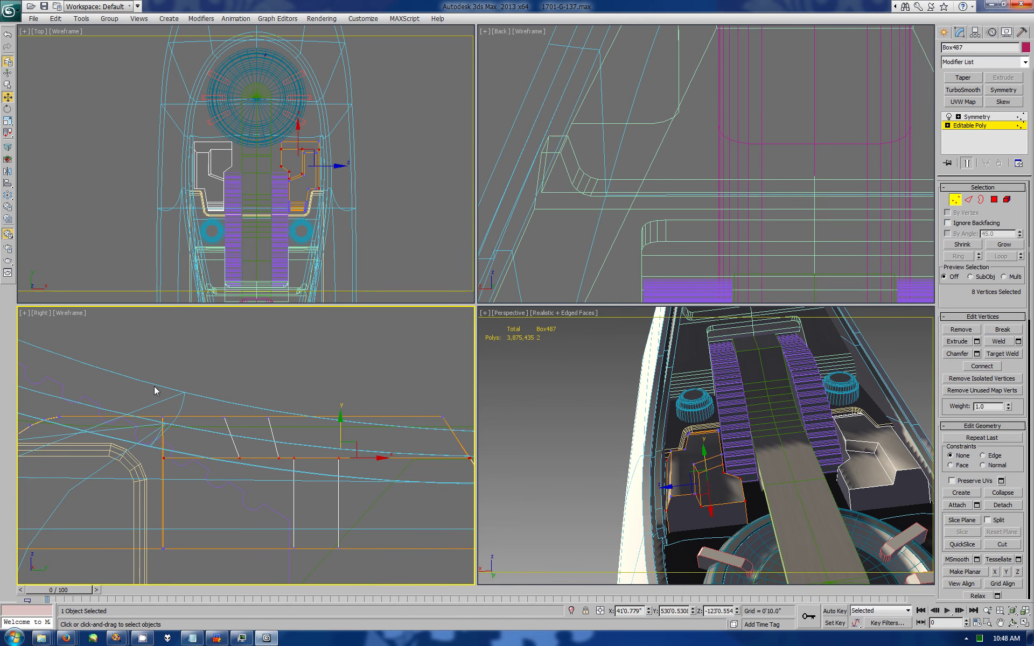
pyautogui.moveTo(157, 388); pyautogui.dragTo(178, 560)
# Step: Zoom in on the sloped end vertices and nudge them onto the angled guide line
pyautogui.click(1013, 610)
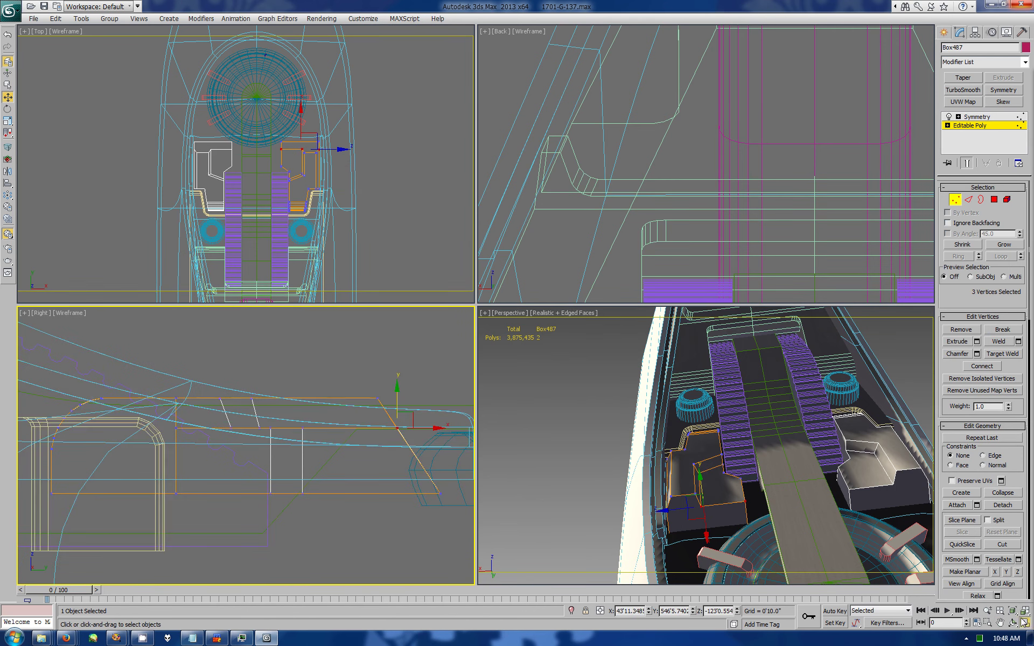
pyautogui.click(988, 623)
pyautogui.moveTo(782, 272); pyautogui.dragTo(862, 323)
pyautogui.press('w')
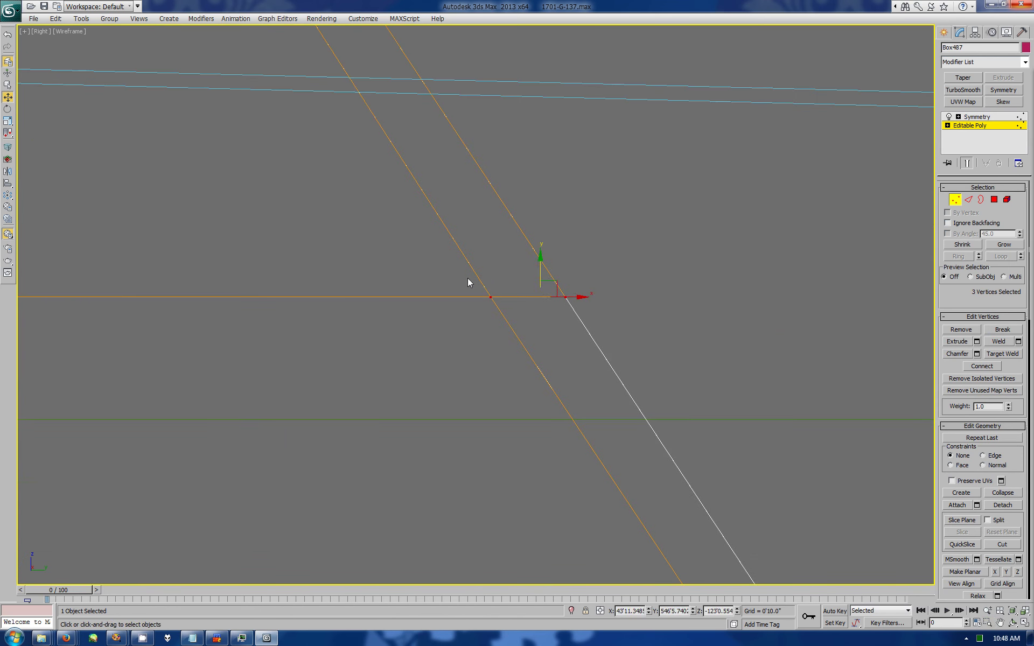
pyautogui.press('z')
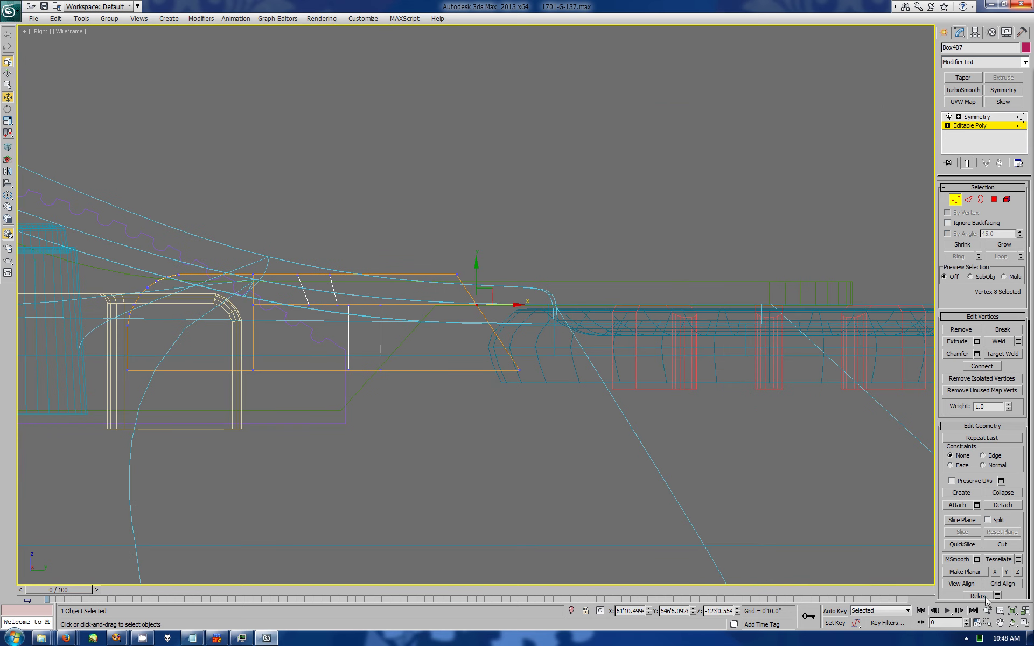
pyautogui.click(1026, 623)
pyautogui.rightClick(283, 207)
# Step: Close Time Configuration and cut a straight edge from the notch corner to the block's back edge
pyautogui.click(1026, 623)
pyautogui.click(976, 623)
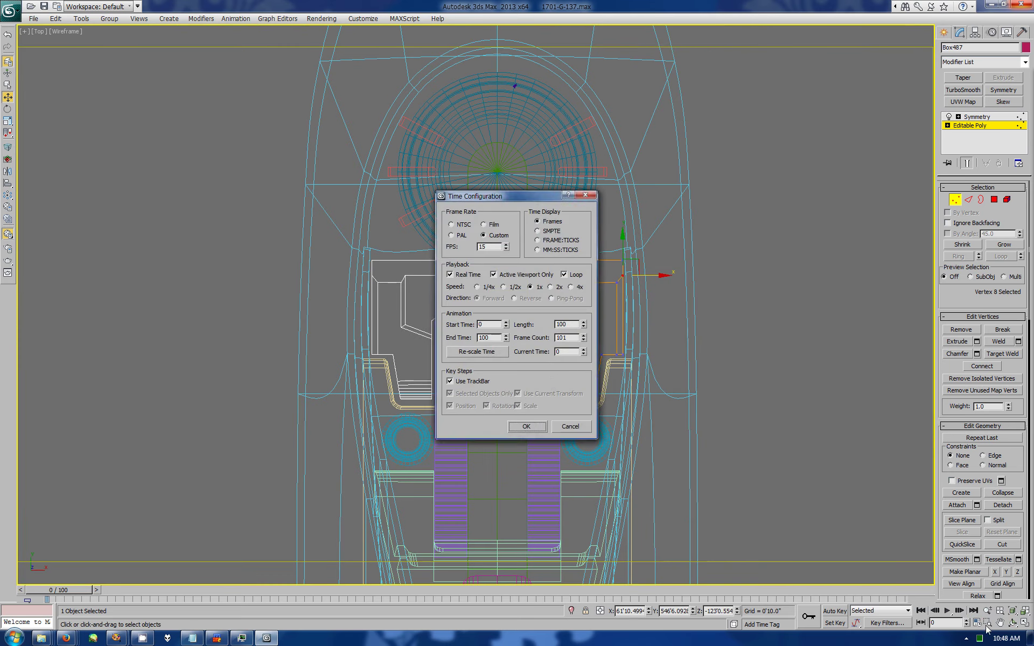
pyautogui.press('Escape')
pyautogui.moveTo(572, 226); pyautogui.dragTo(609, 290)
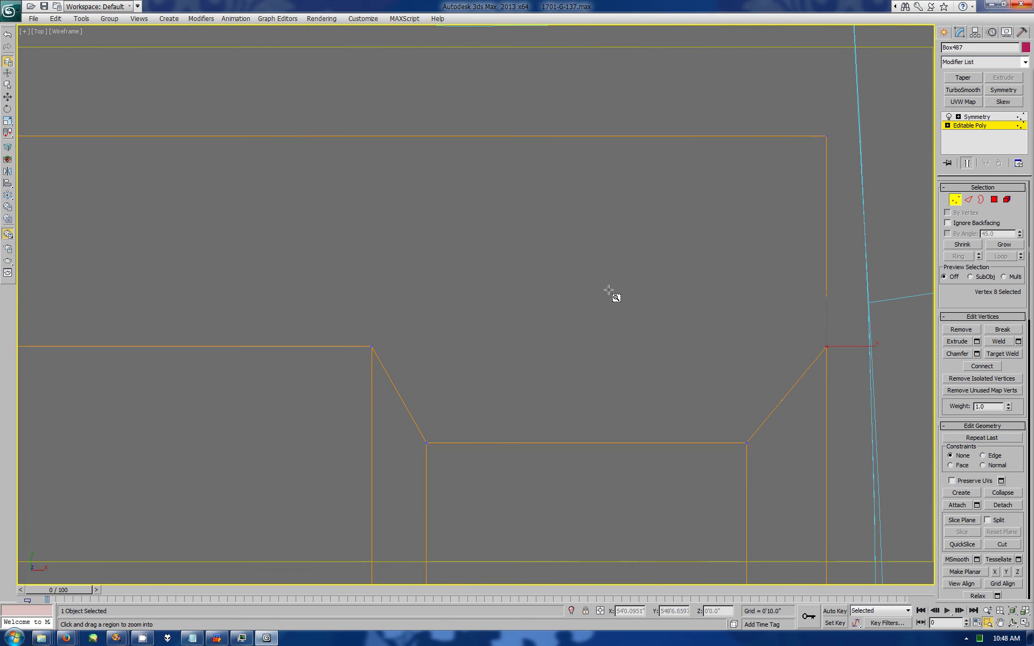
pyautogui.hotkey('alt', 'c')
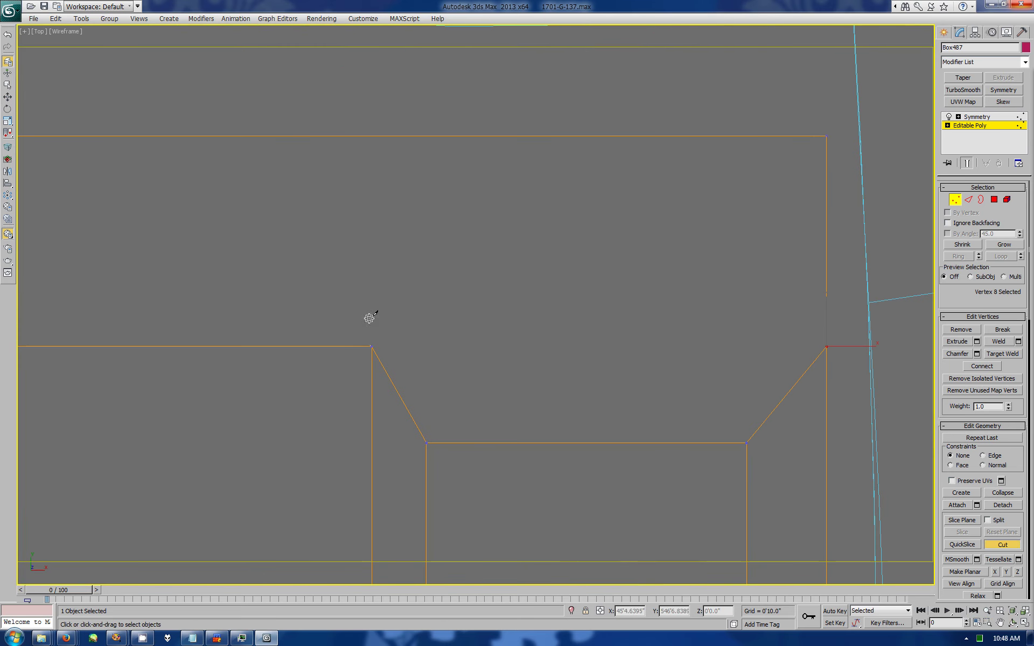
pyautogui.click(373, 136)
pyautogui.press('w')
pyautogui.click(373, 137)
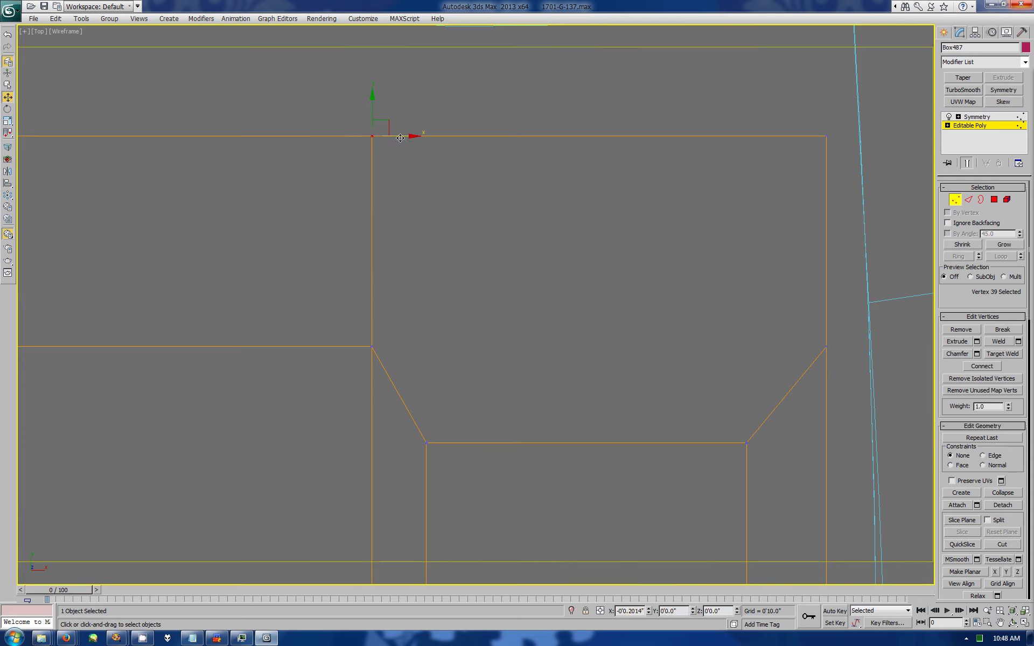
# Step: In the four-viewport layout, slide the seat block's two chamfered-corner vertices sideways along X
pyautogui.click(1010, 611)
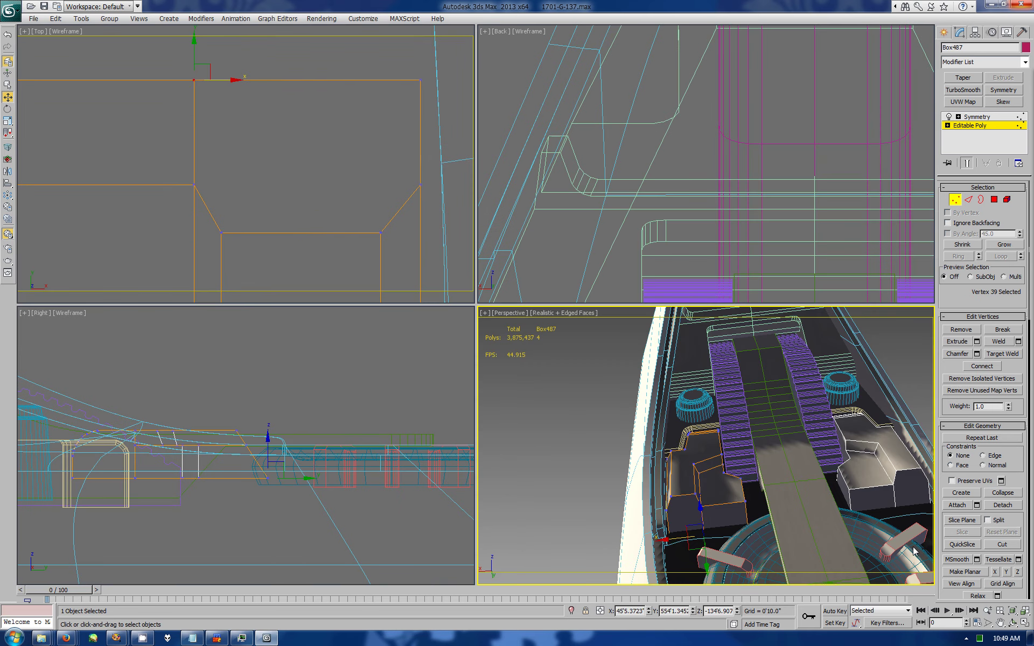
pyautogui.scroll(-5, 712, 243)
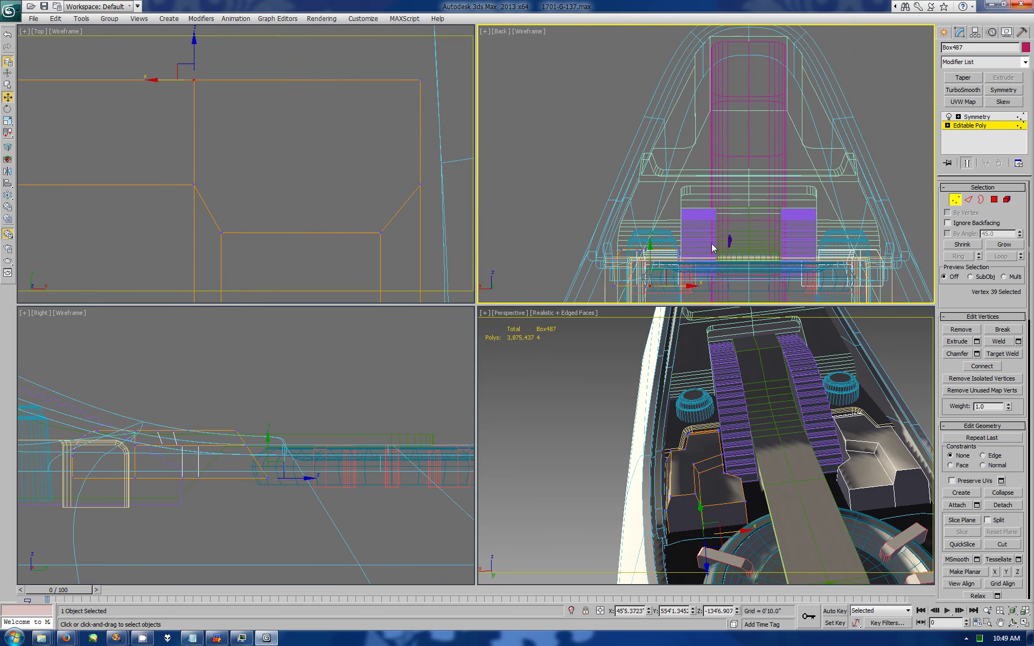
pyautogui.click(626, 254)
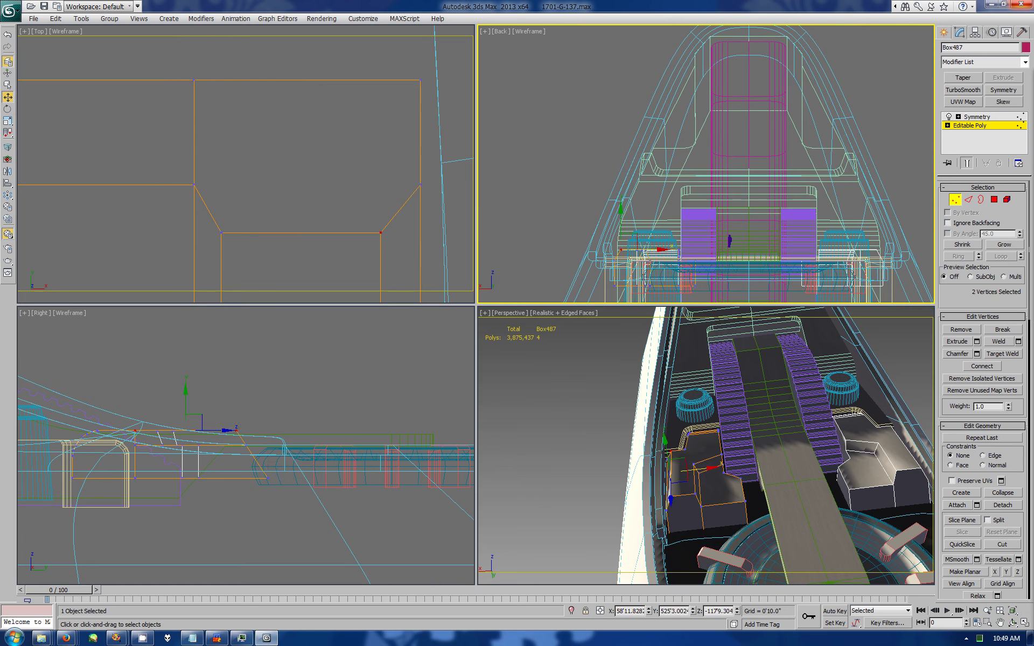
pyautogui.scroll(3, 684, 248)
pyautogui.scroll(2, 681, 210)
pyautogui.scroll(2, 712, 224)
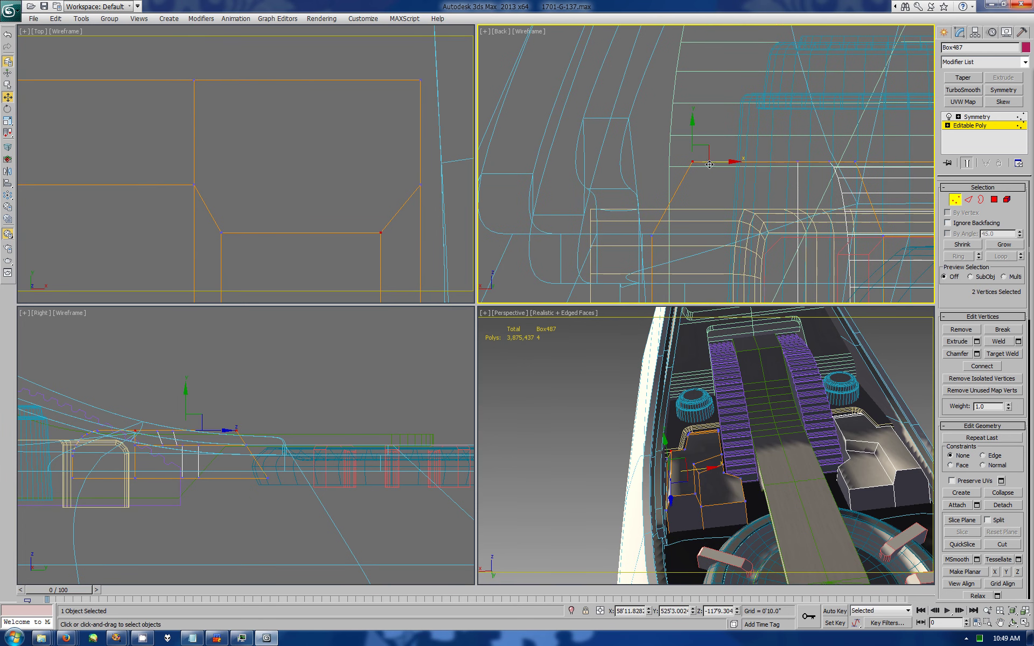
pyautogui.moveTo(709, 165); pyautogui.dragTo(705, 160)
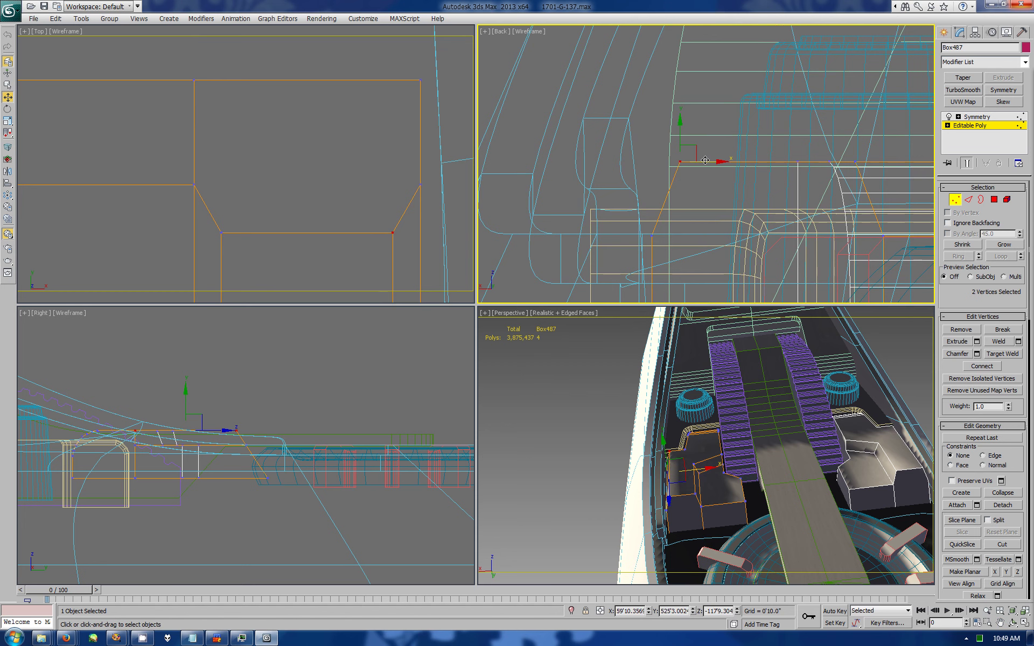
# Step: Inset the seat blocks' front faces twice to give them borders
pyautogui.click(995, 200)
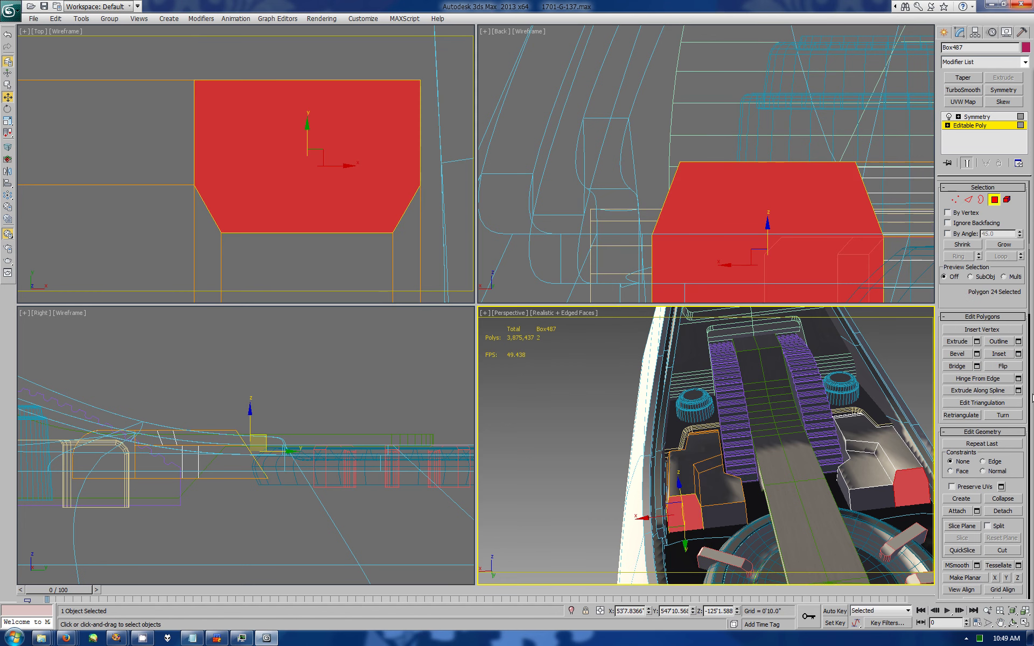
pyautogui.click(1018, 354)
pyautogui.click(1023, 624)
pyautogui.moveTo(911, 461); pyautogui.dragTo(631, 459)
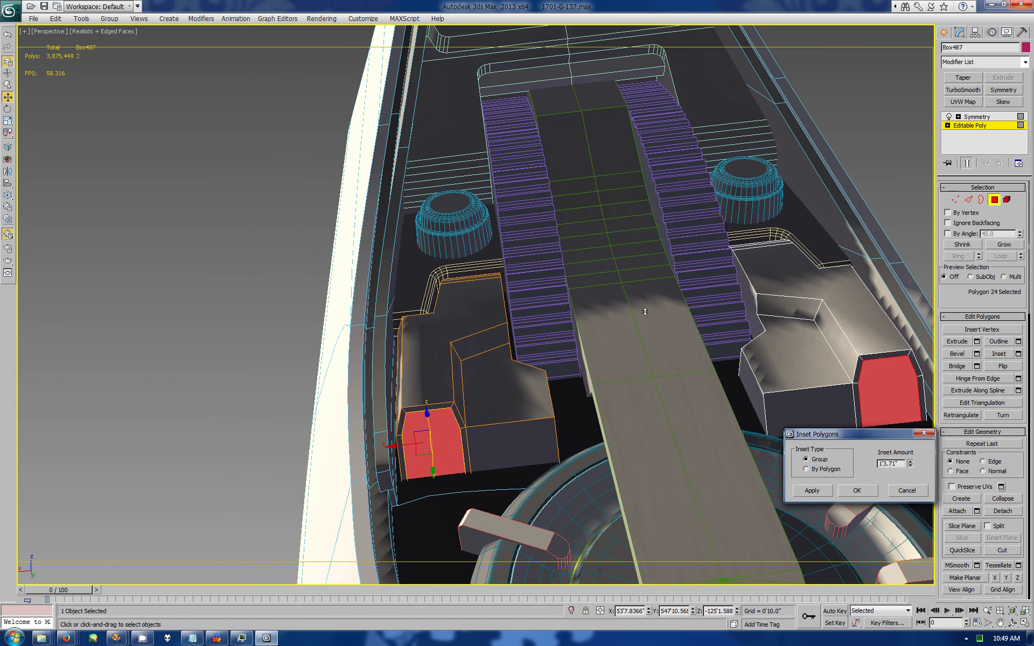
pyautogui.click(857, 490)
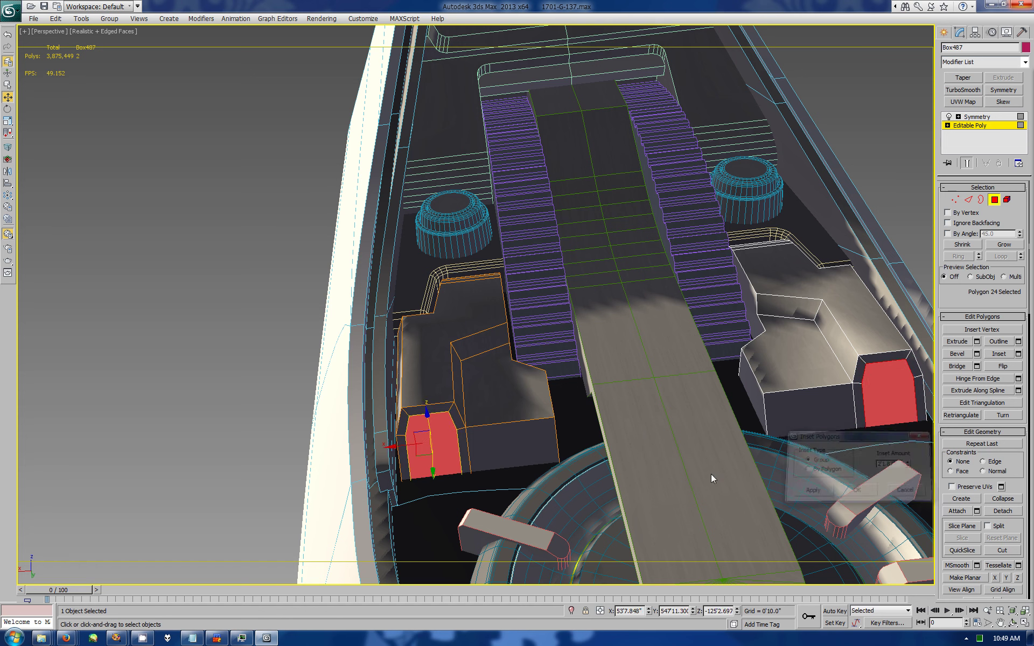
pyautogui.click(808, 409)
pyautogui.click(1018, 354)
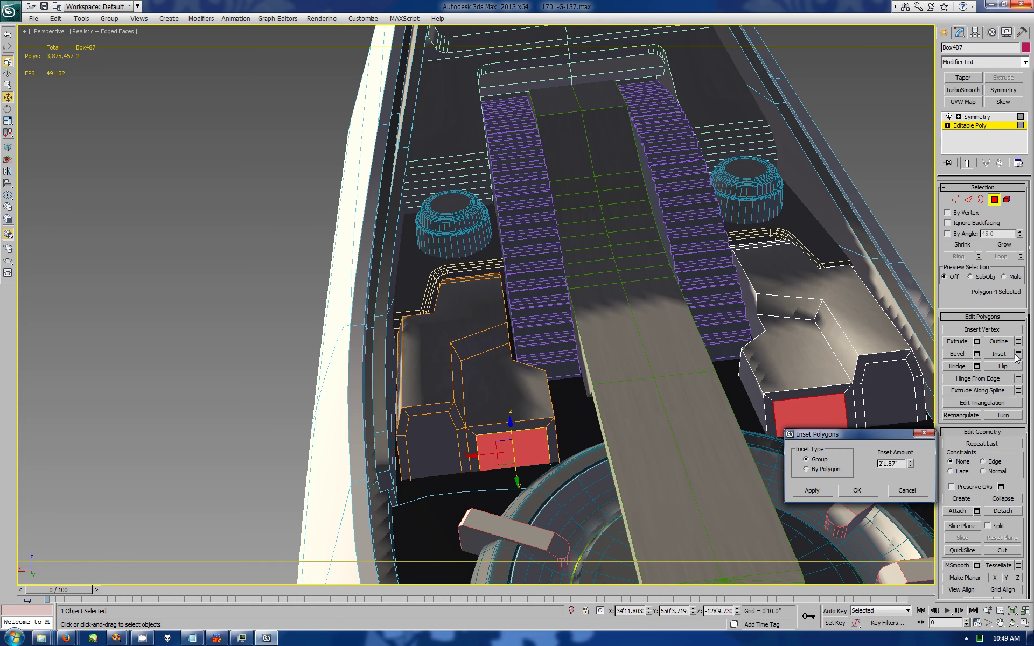
pyautogui.click(857, 491)
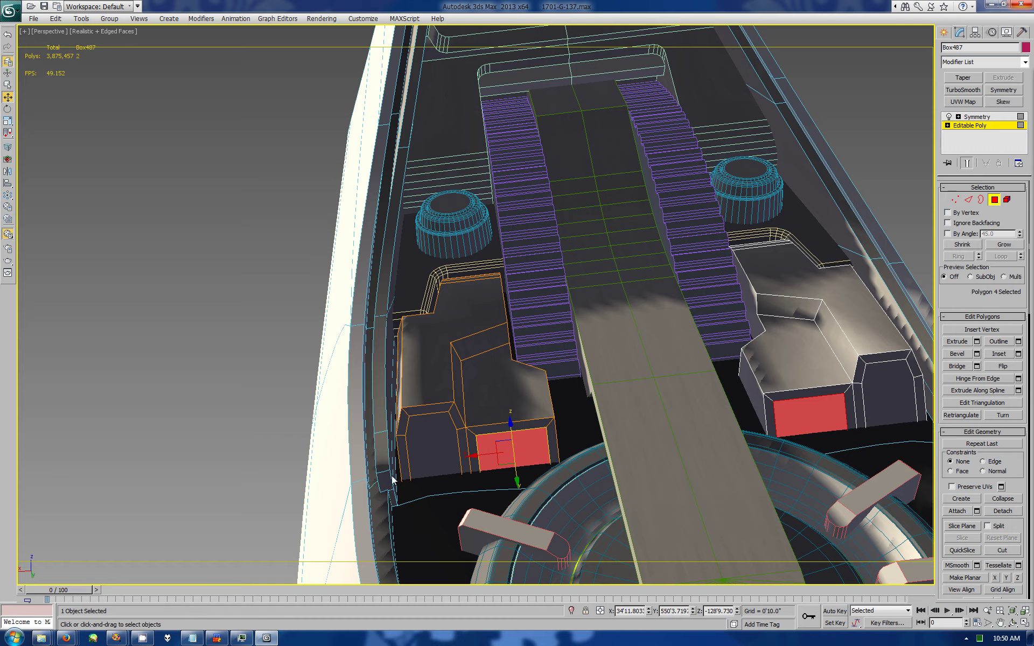
# Step: Connect a pair of the left block's front edges with 1 segment, slid toward one side
pyautogui.keyDown('ctrl'); pyautogui.click(433, 453); pyautogui.keyUp('ctrl')
pyautogui.click(1012, 623)
pyautogui.moveTo(485, 323); pyautogui.dragTo(459, 358)
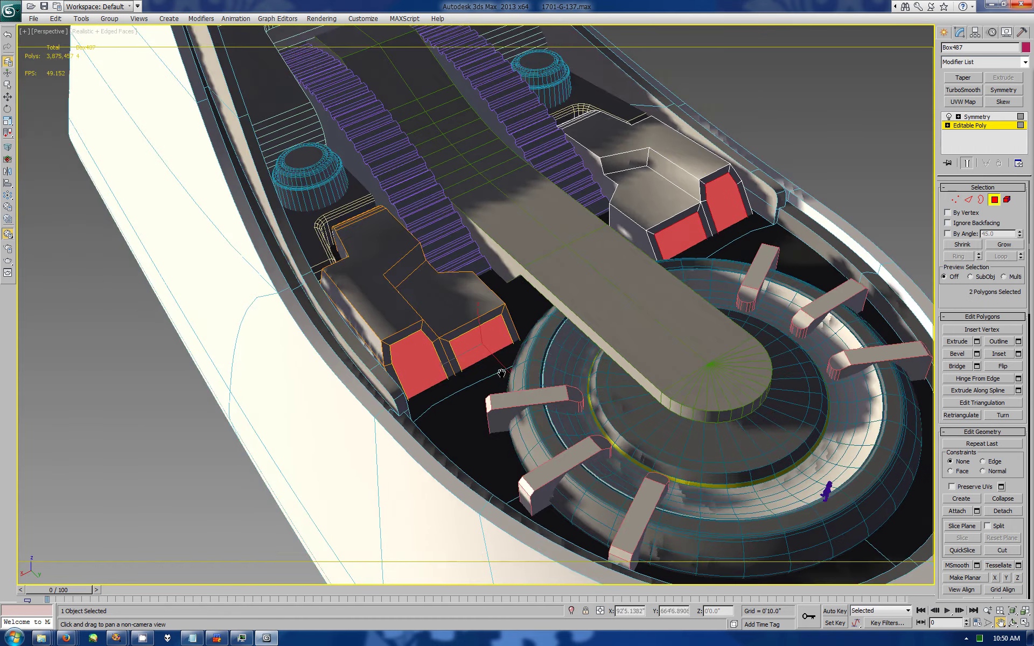
pyautogui.scroll(5, 459, 358)
pyautogui.click(970, 201)
pyautogui.press('w')
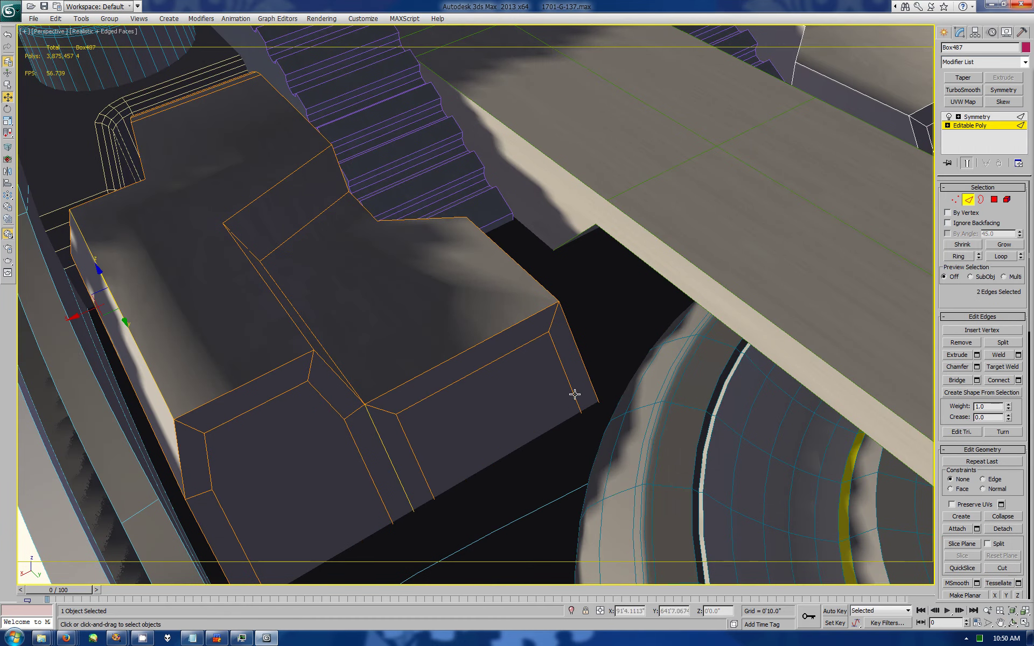
pyautogui.click(573, 393)
pyautogui.keyDown('ctrl'); pyautogui.click(418, 459); pyautogui.keyUp('ctrl')
pyautogui.click(1018, 379)
pyautogui.write('1')
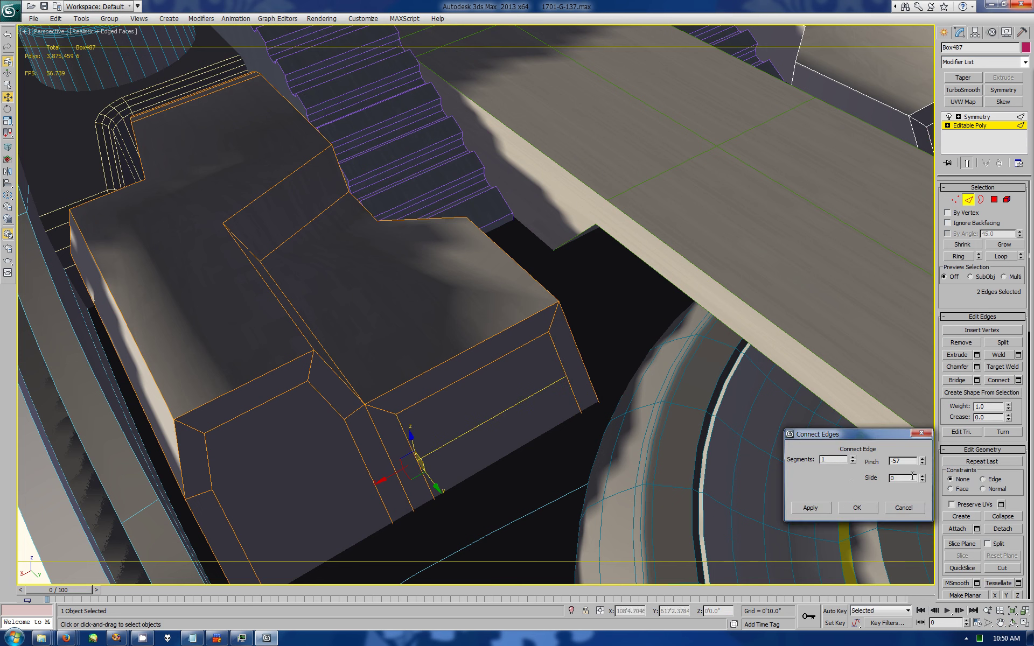
pyautogui.moveTo(923, 478); pyautogui.dragTo(933, 551)
pyautogui.click(860, 508)
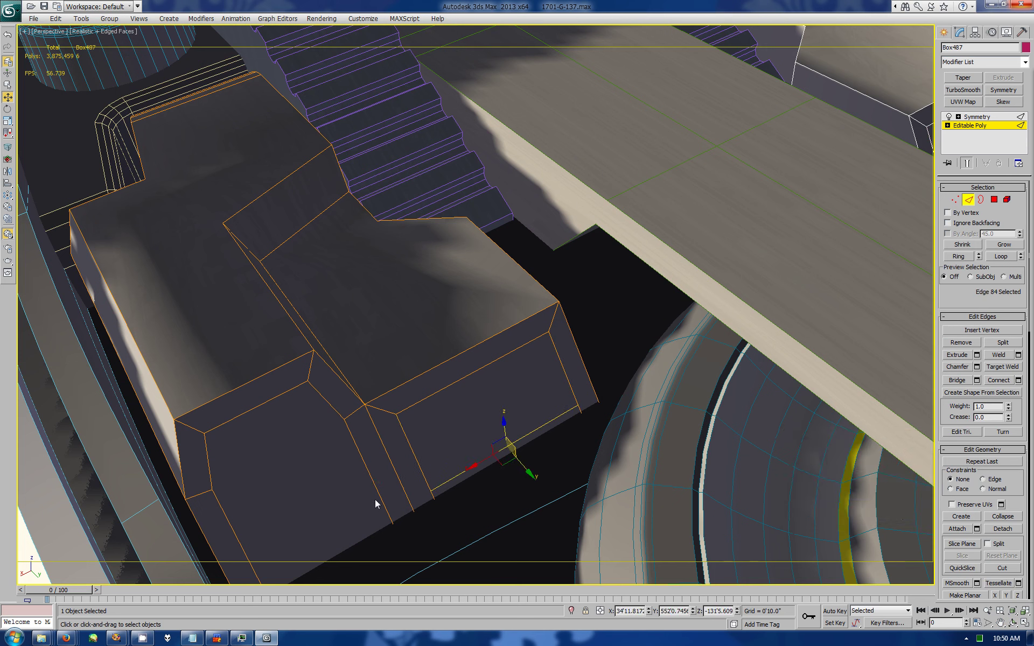
# Step: Select the next front edge pair and preview a connecting edge slid to the other side
pyautogui.click(377, 503)
pyautogui.click(247, 564)
pyautogui.click(1018, 380)
pyautogui.moveTo(922, 478); pyautogui.dragTo(891, 326)
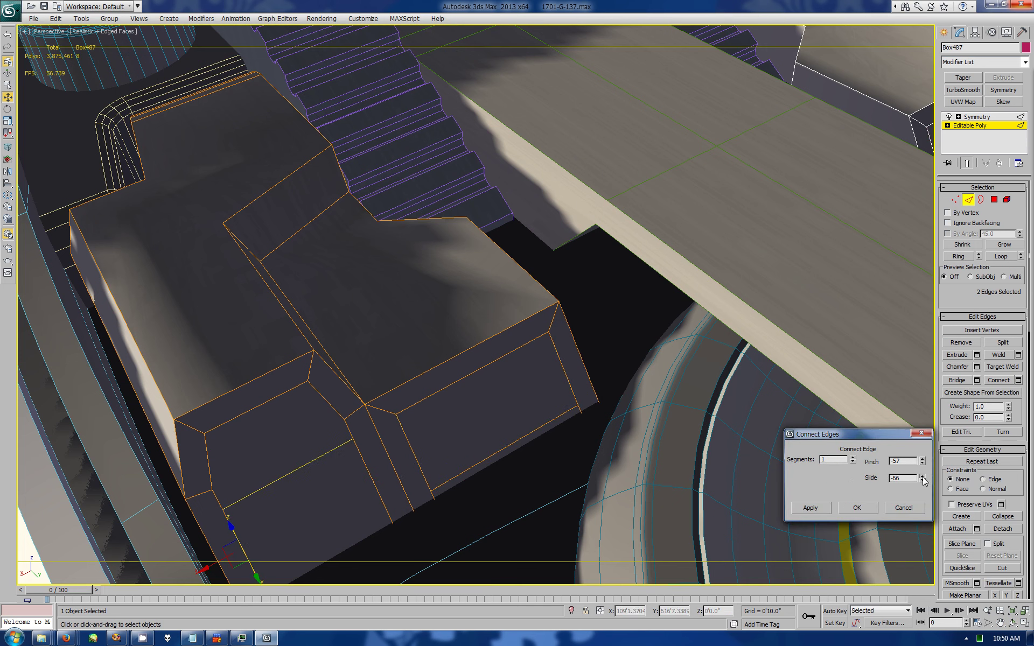
# Step: Commit the second connecting edge, then bevel the left block's two front faces inward
pyautogui.click(873, 511)
pyautogui.press('4')
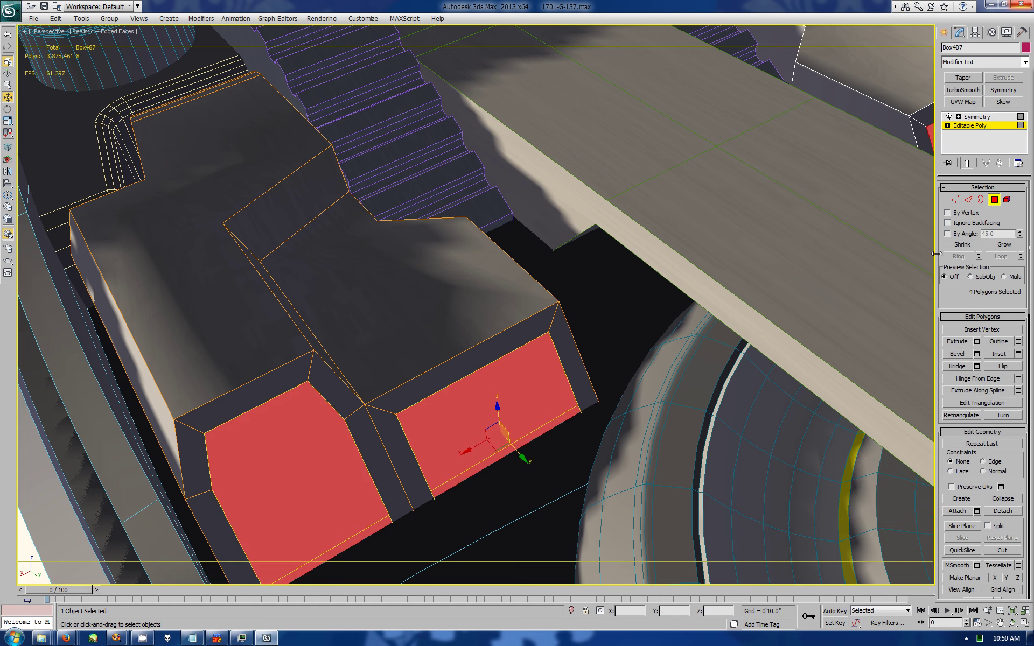
pyautogui.keyDown('alt'); pyautogui.click(266, 498); pyautogui.keyUp('alt')
pyautogui.keyDown('ctrl'); pyautogui.click(277, 453); pyautogui.keyUp('ctrl')
pyautogui.click(977, 342)
pyautogui.moveTo(911, 460); pyautogui.dragTo(911, 501)
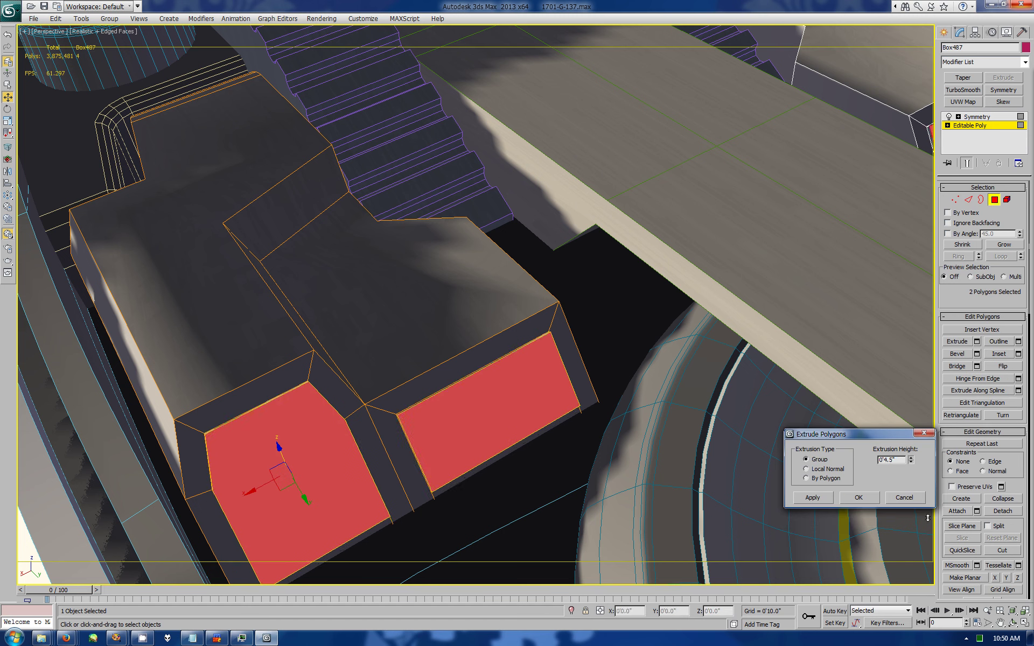
pyautogui.click(904, 497)
pyautogui.click(976, 354)
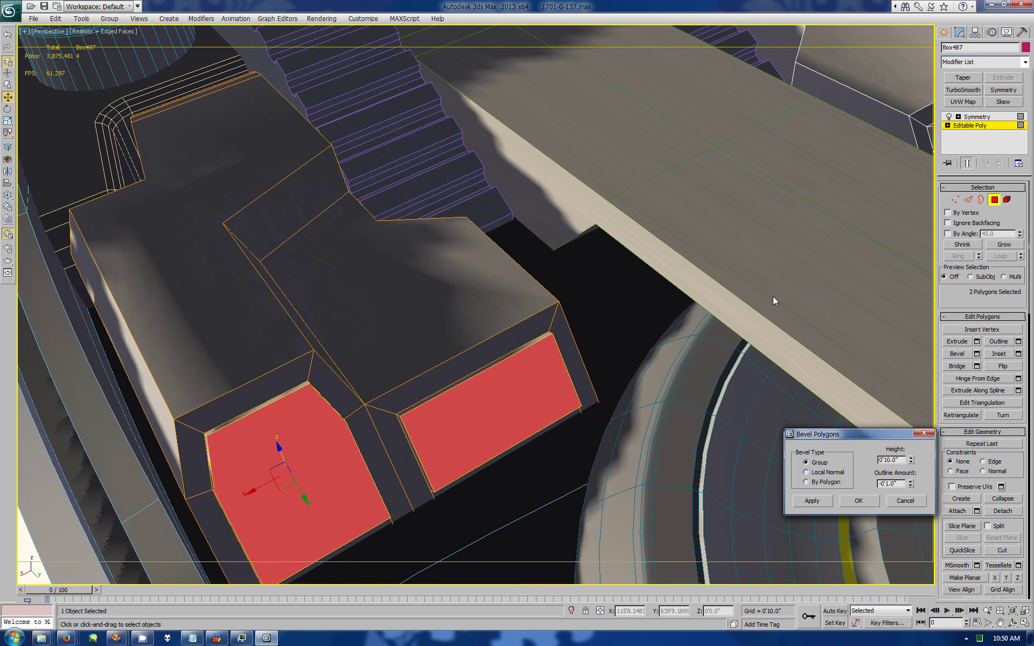
pyautogui.moveTo(912, 462); pyautogui.dragTo(934, 93)
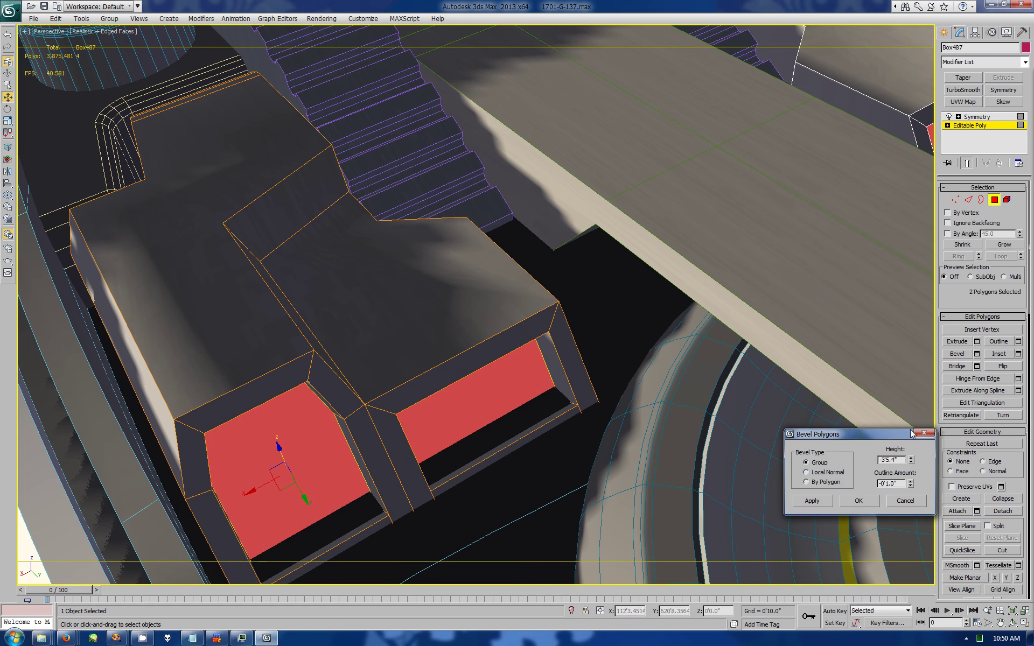
pyautogui.moveTo(911, 484)
pyautogui.mouseDown()
pyautogui.moveTo(858, 17)
pyautogui.moveTo(858, 30)
pyautogui.mouseUp()
# Step: Add a thin inset border to the two recessed front faces
pyautogui.click(1012, 624)
pyautogui.moveTo(427, 362); pyautogui.dragTo(362, 421)
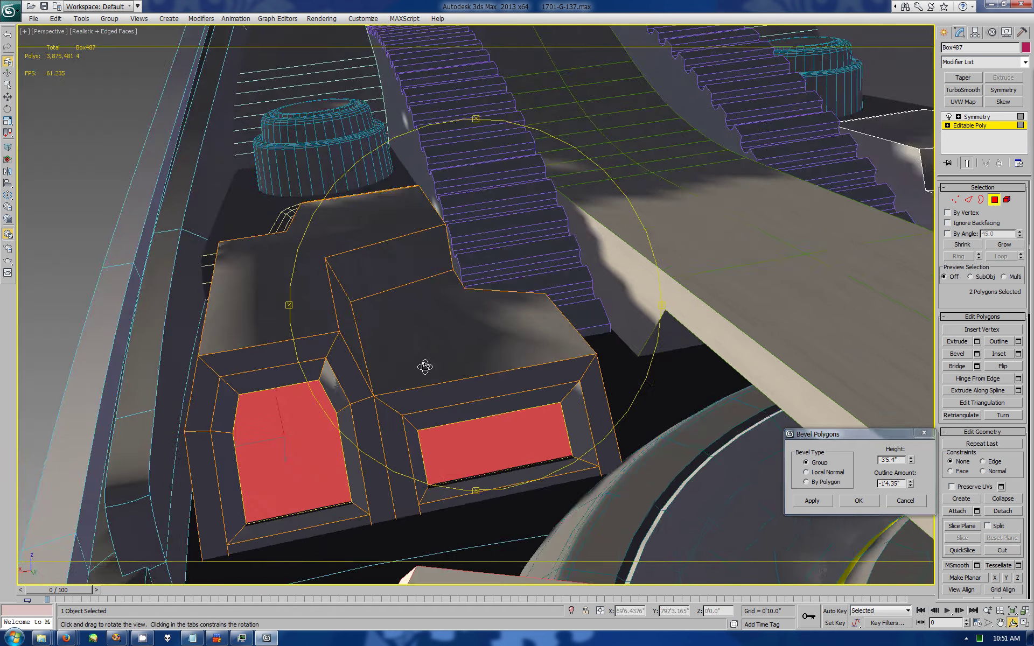
pyautogui.press('w')
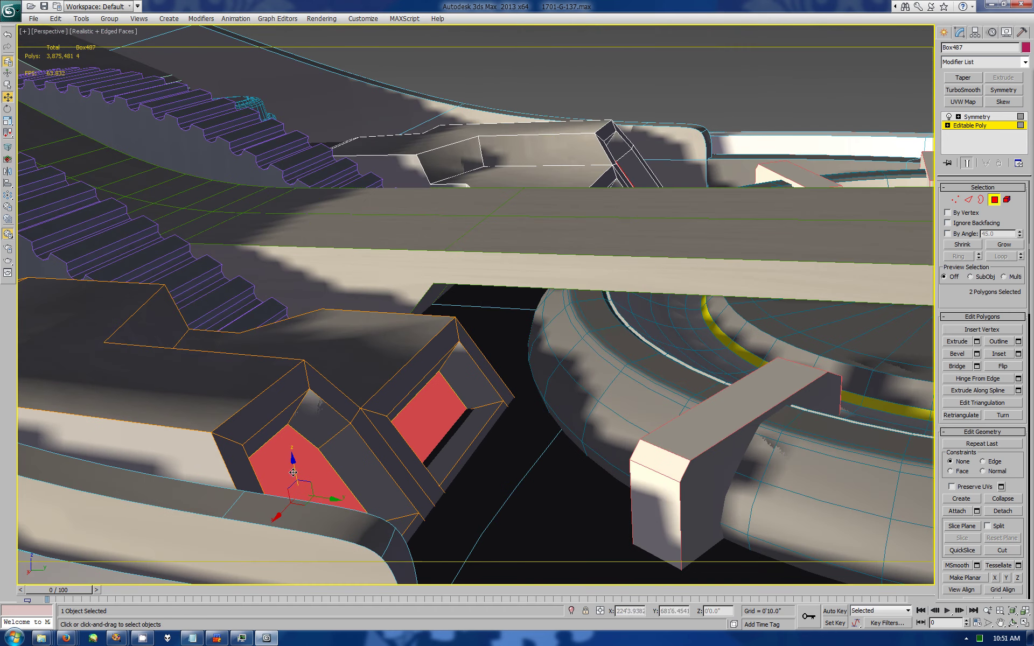
pyautogui.click(1012, 624)
pyautogui.moveTo(916, 528); pyautogui.dragTo(949, 426)
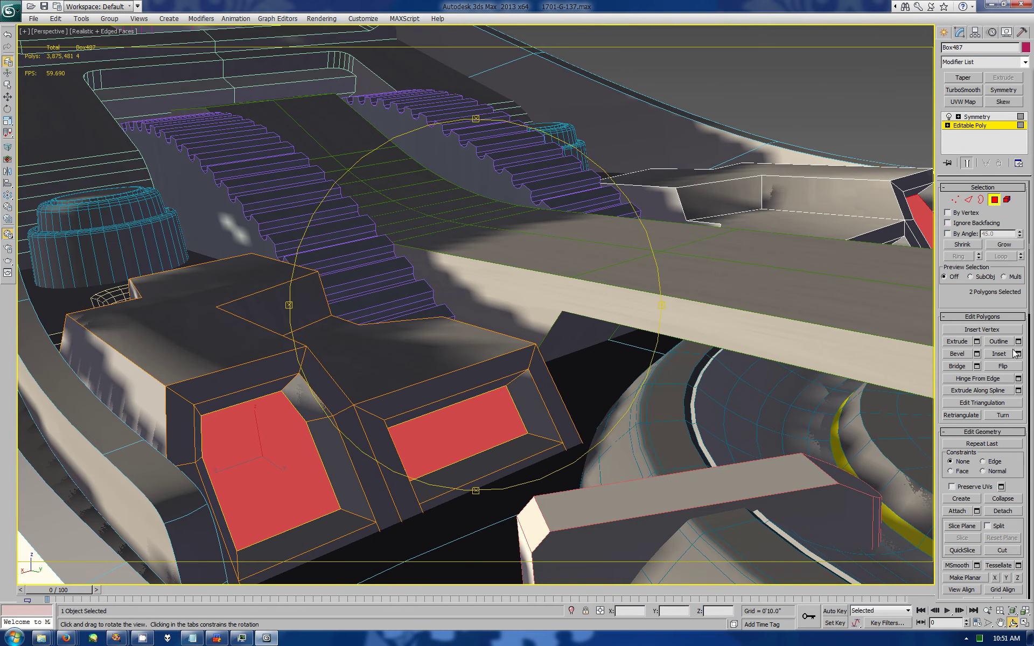
pyautogui.click(1018, 354)
pyautogui.moveTo(913, 467); pyautogui.dragTo(913, 461)
pyautogui.click(851, 489)
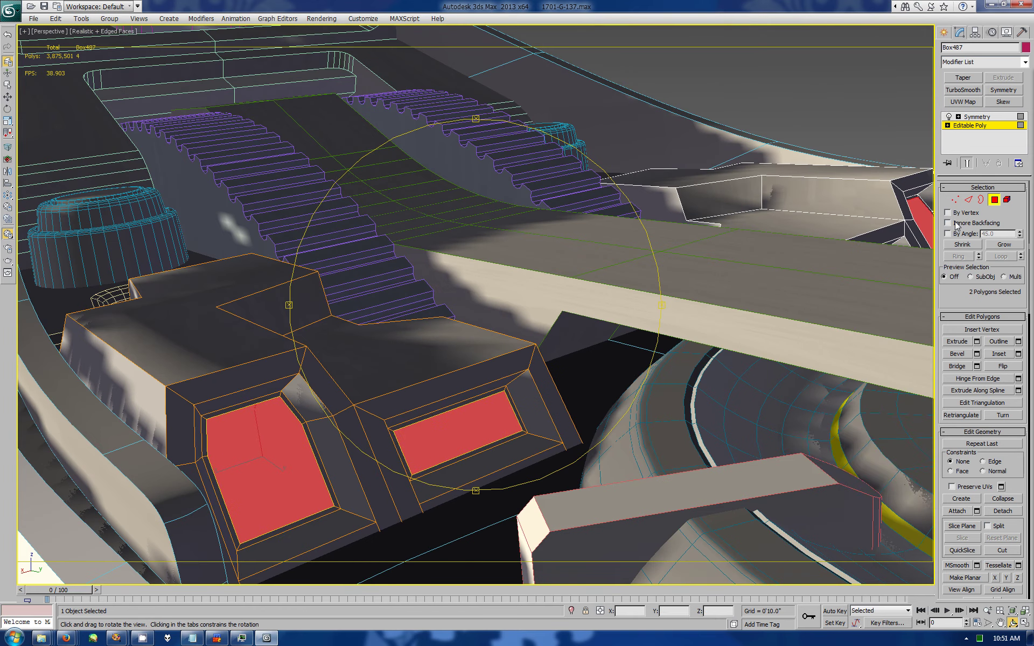
# Step: Extrude the two front faces inward by -1'11.8" and inspect the recessed tray
pyautogui.click(1004, 244)
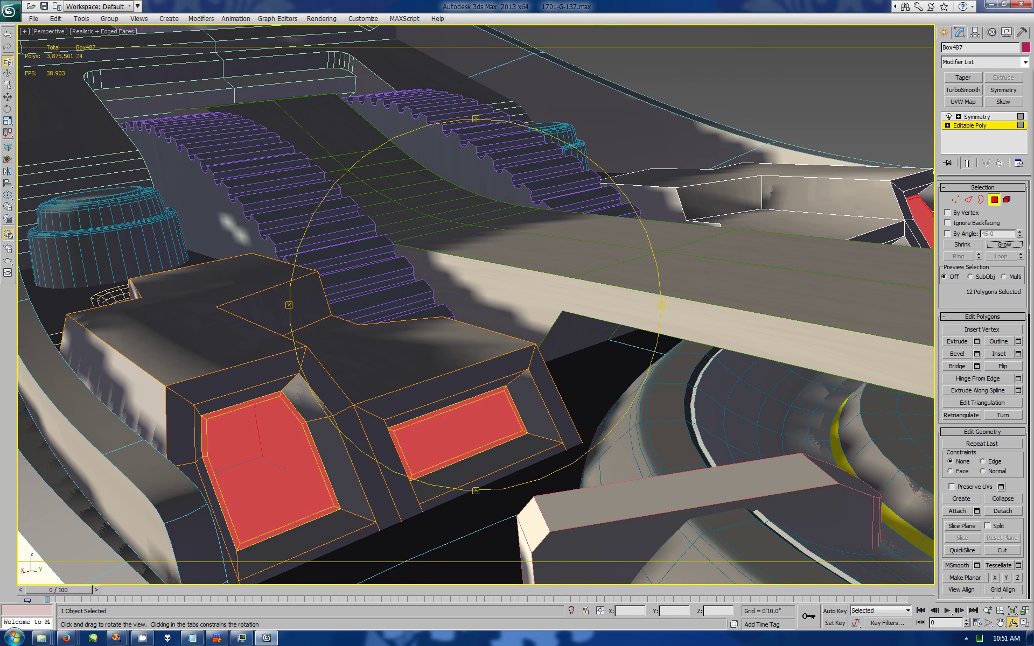
pyautogui.click(963, 244)
pyautogui.click(977, 341)
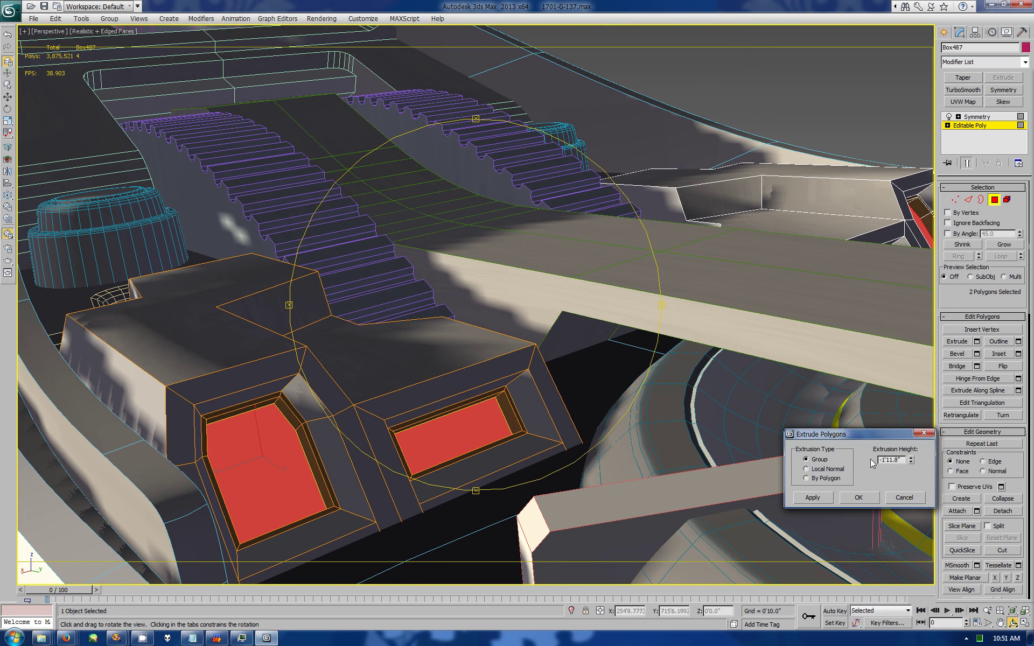
pyautogui.click(858, 497)
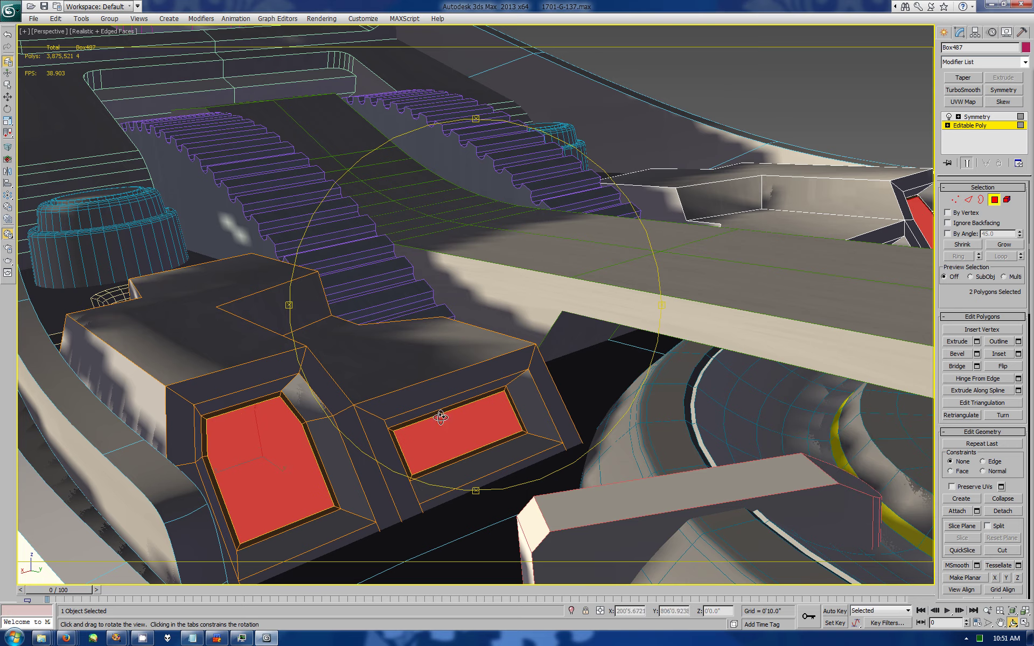
pyautogui.moveTo(485, 377); pyautogui.dragTo(323, 431)
pyautogui.press('w')
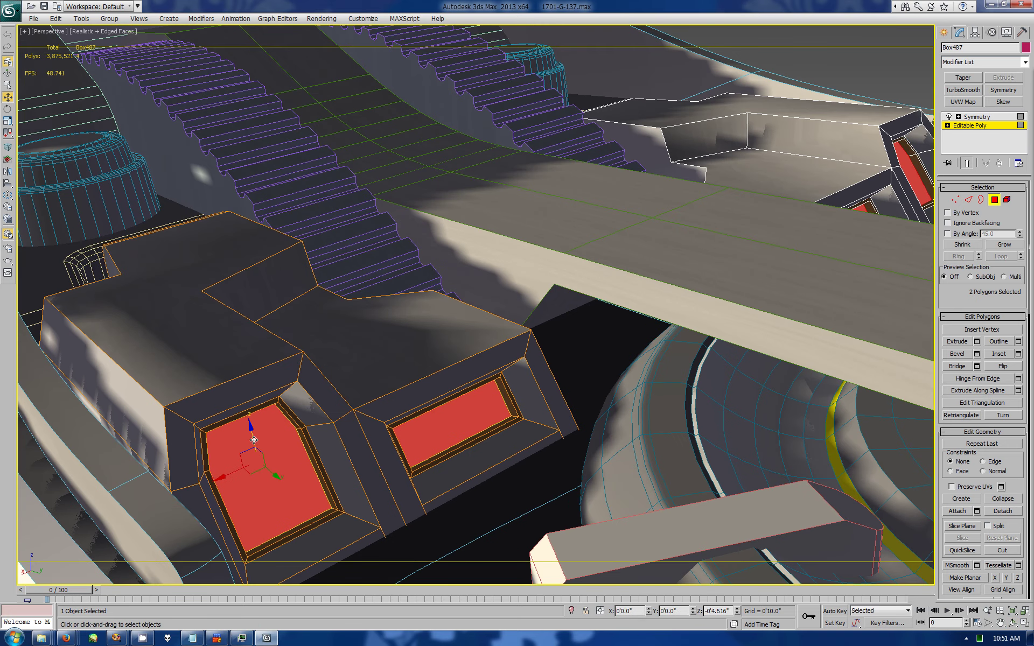
pyautogui.click(1012, 623)
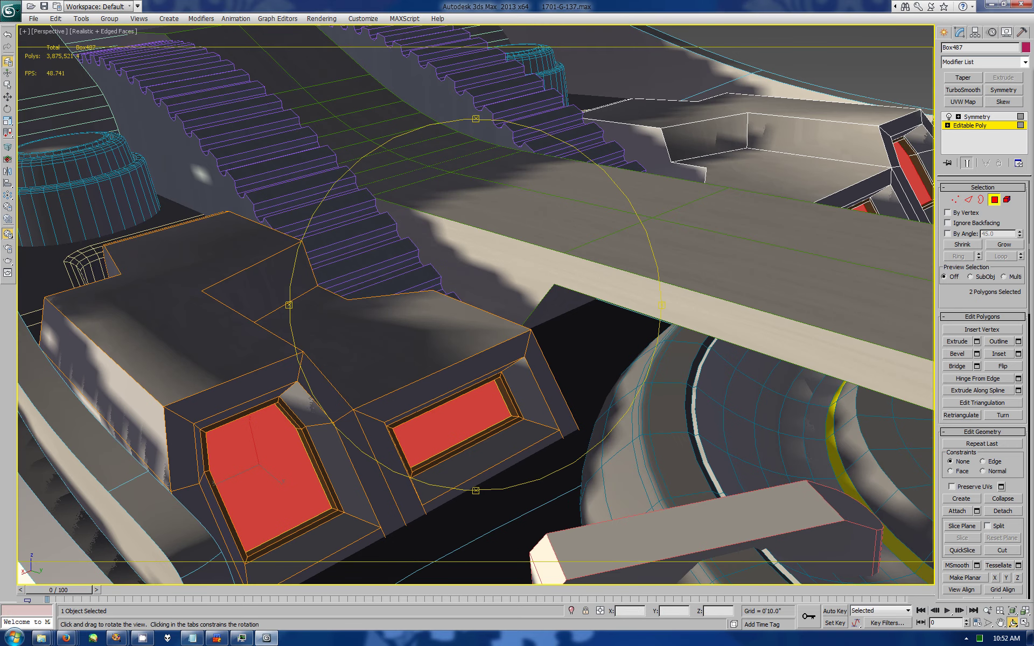
pyautogui.moveTo(434, 355)
pyautogui.mouseDown()
pyautogui.moveTo(376, 353)
pyautogui.moveTo(394, 342)
pyautogui.moveTo(401, 352)
pyautogui.mouseUp()
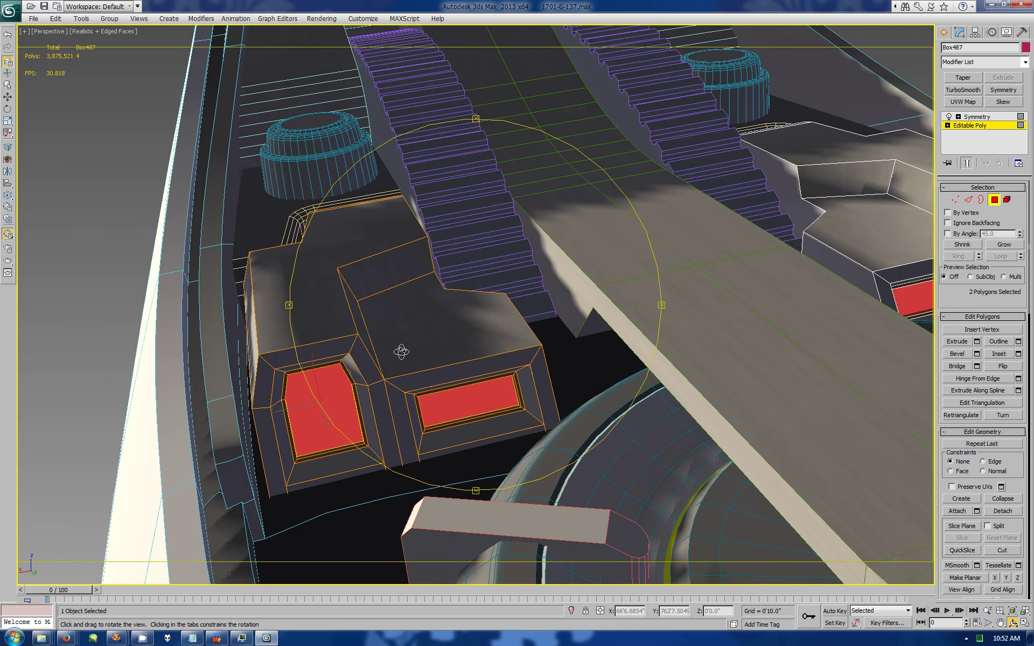
# Step: Delete the two window faces and chamfer the opening edge loops in two passes
pyautogui.press('Delete')
pyautogui.click(968, 199)
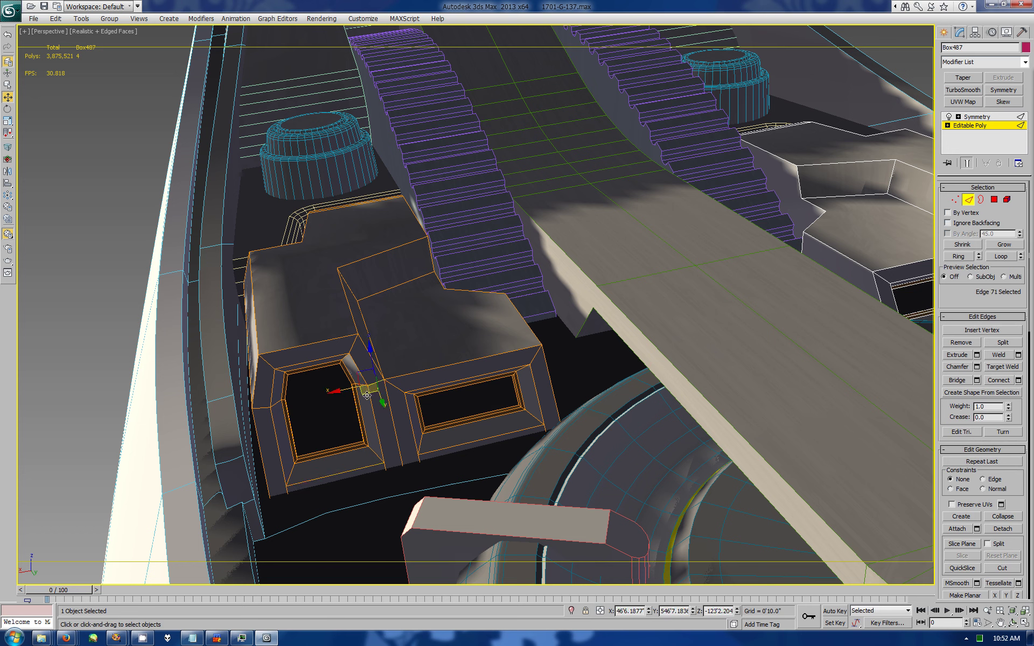
pyautogui.click(366, 376)
pyautogui.click(999, 258)
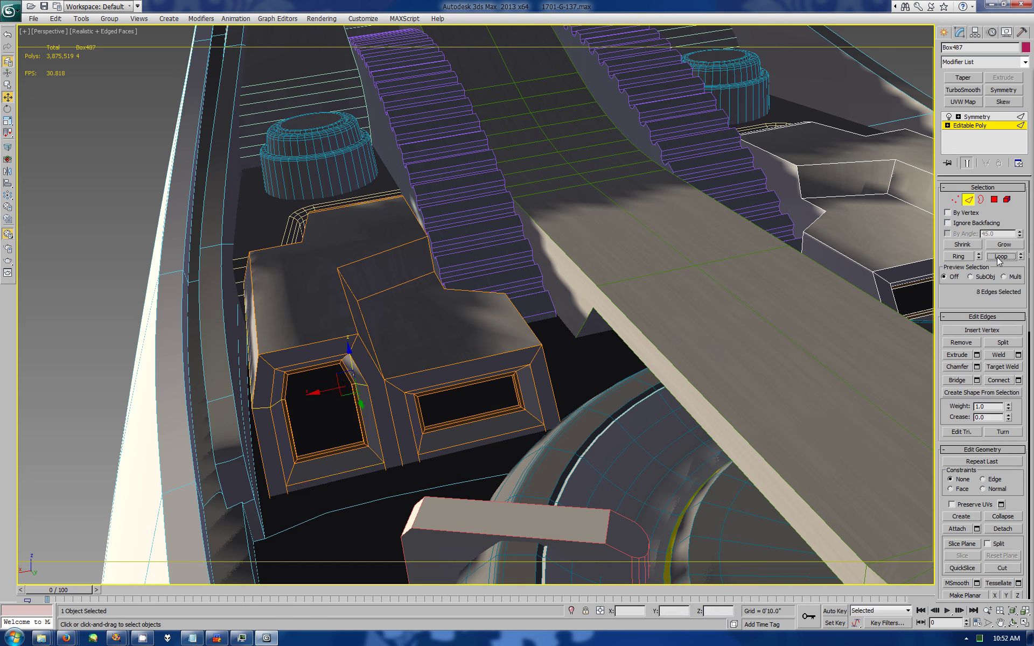
pyautogui.click(976, 367)
pyautogui.moveTo(831, 460); pyautogui.dragTo(837, 507)
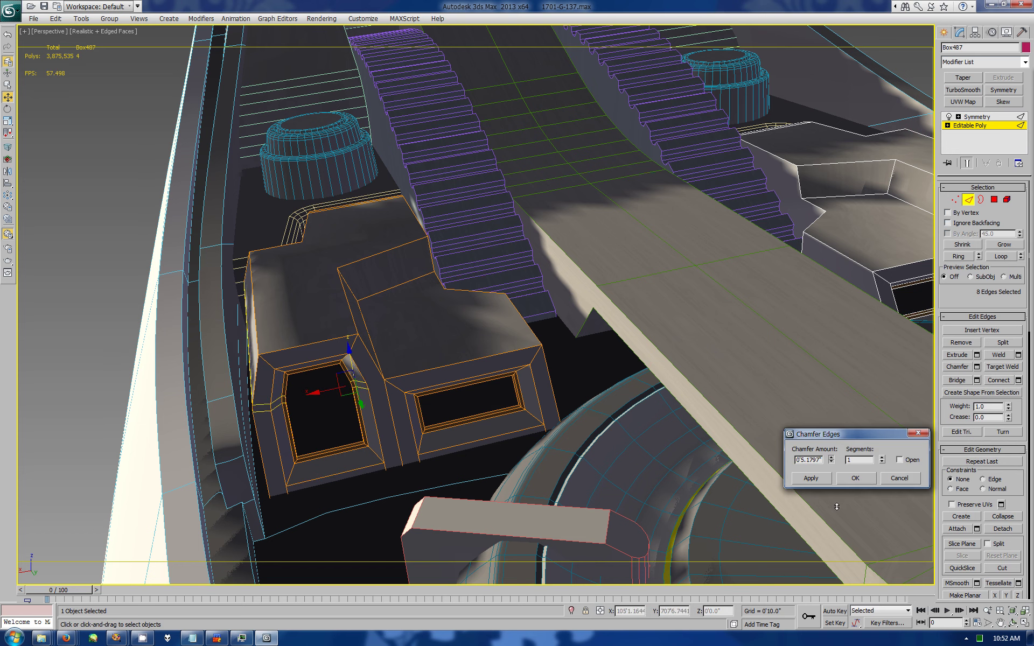
pyautogui.click(811, 479)
pyautogui.moveTo(831, 459); pyautogui.dragTo(835, 491)
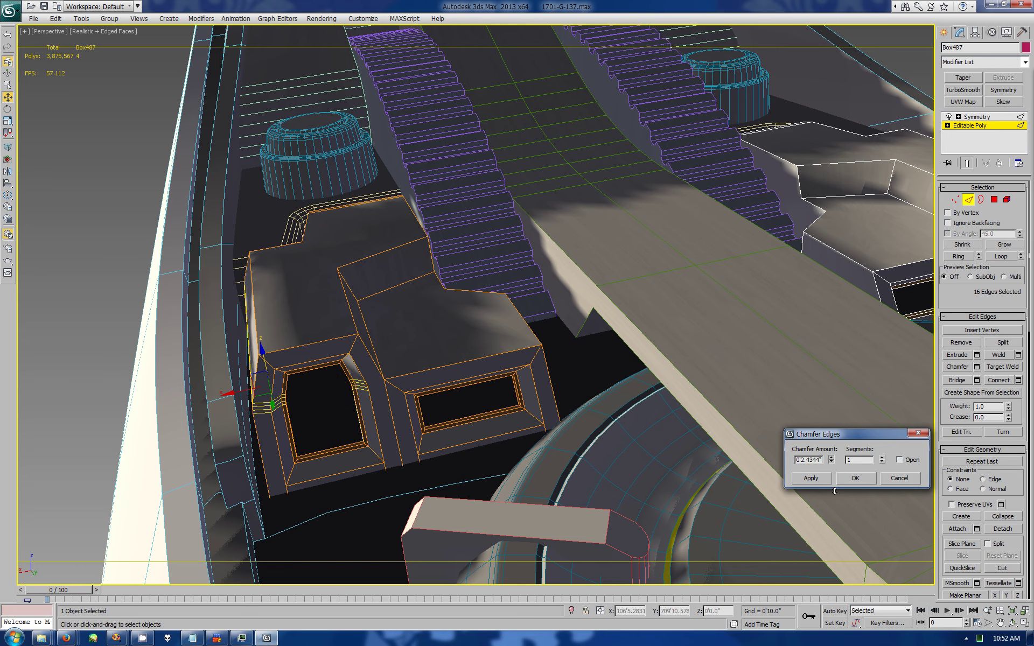
pyautogui.click(848, 480)
# Step: Chamfer the block's top-outline edge loop twice, ending at about 0'2.452"
pyautogui.keyDown('alt'); pyautogui.moveTo(448, 340); pyautogui.dragTo(367, 339, button='middle'); pyautogui.keyUp('alt')
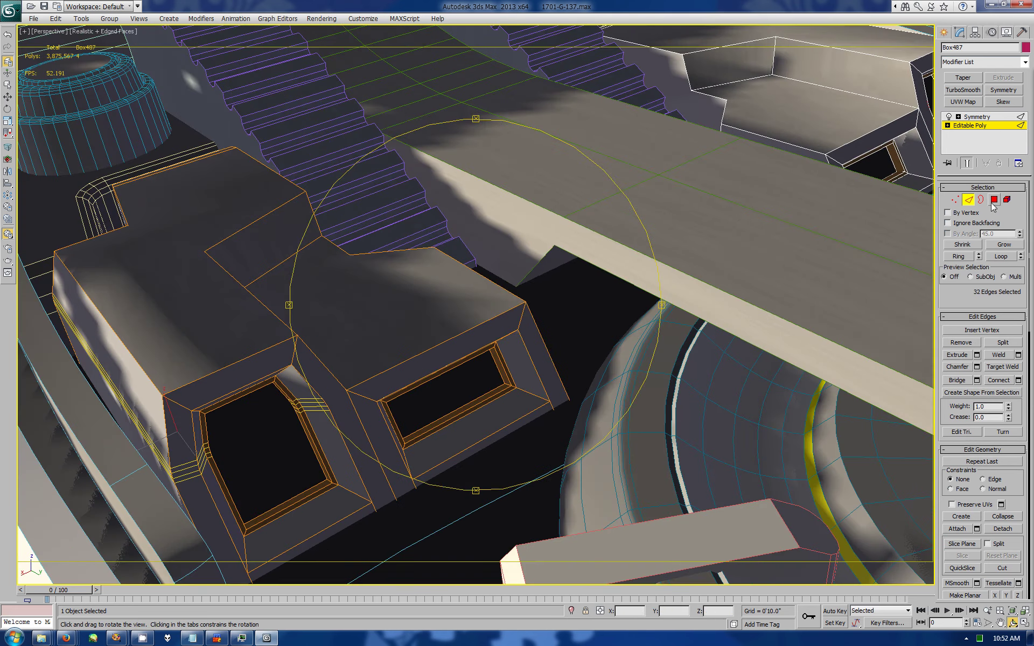
pyautogui.click(995, 200)
pyautogui.press('w')
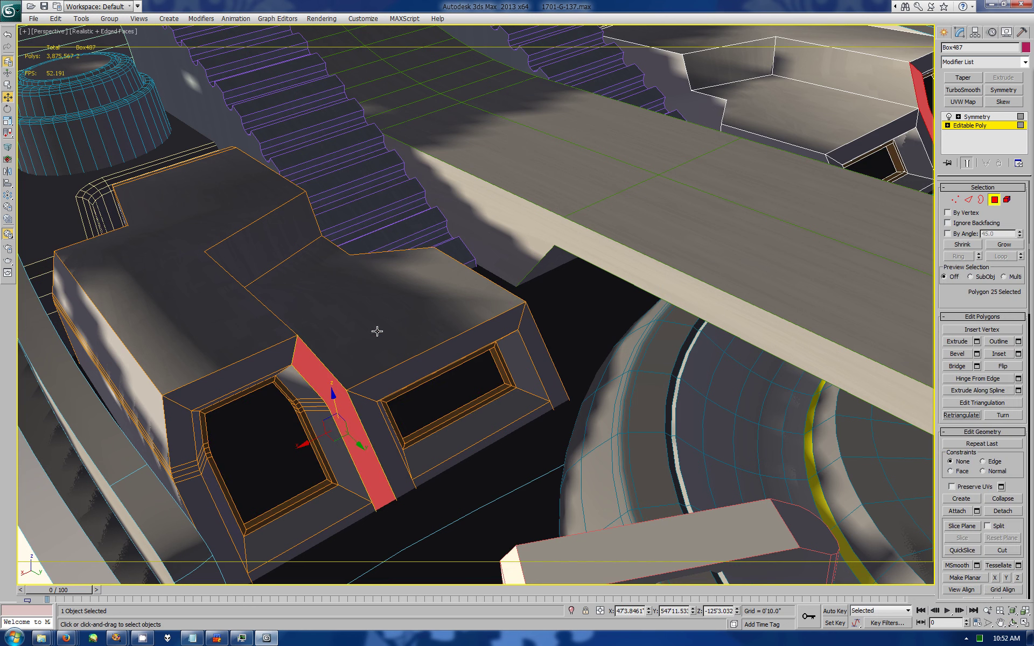
pyautogui.press('2')
pyautogui.click(235, 236)
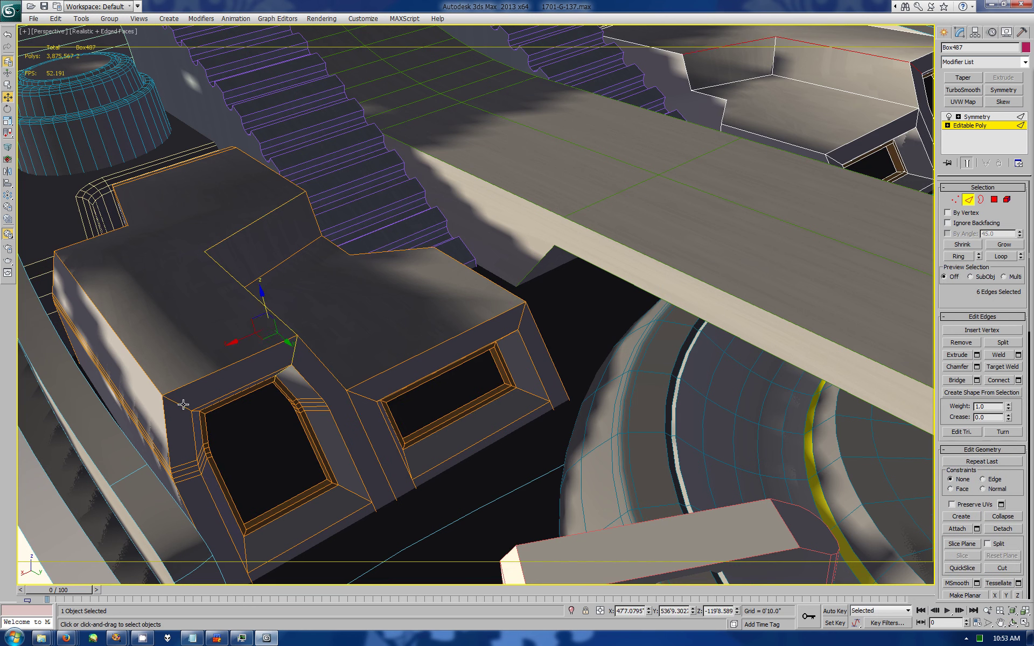
pyautogui.doubleClick(231, 393)
pyautogui.click(962, 366)
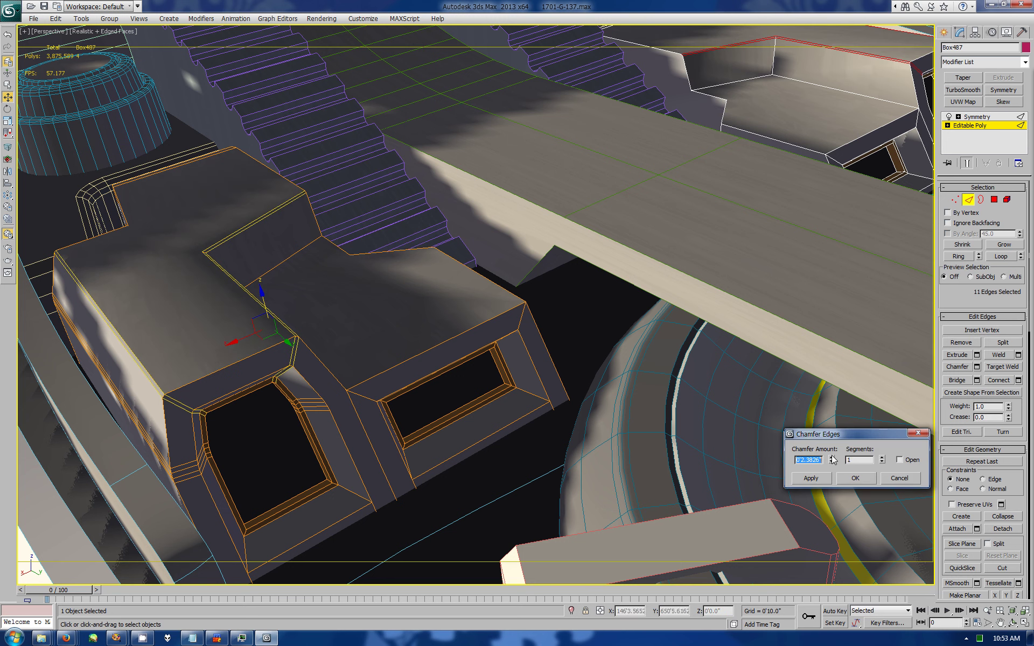
pyautogui.moveTo(833, 459); pyautogui.dragTo(805, 374)
pyautogui.click(811, 477)
pyautogui.moveTo(831, 459); pyautogui.dragTo(833, 493)
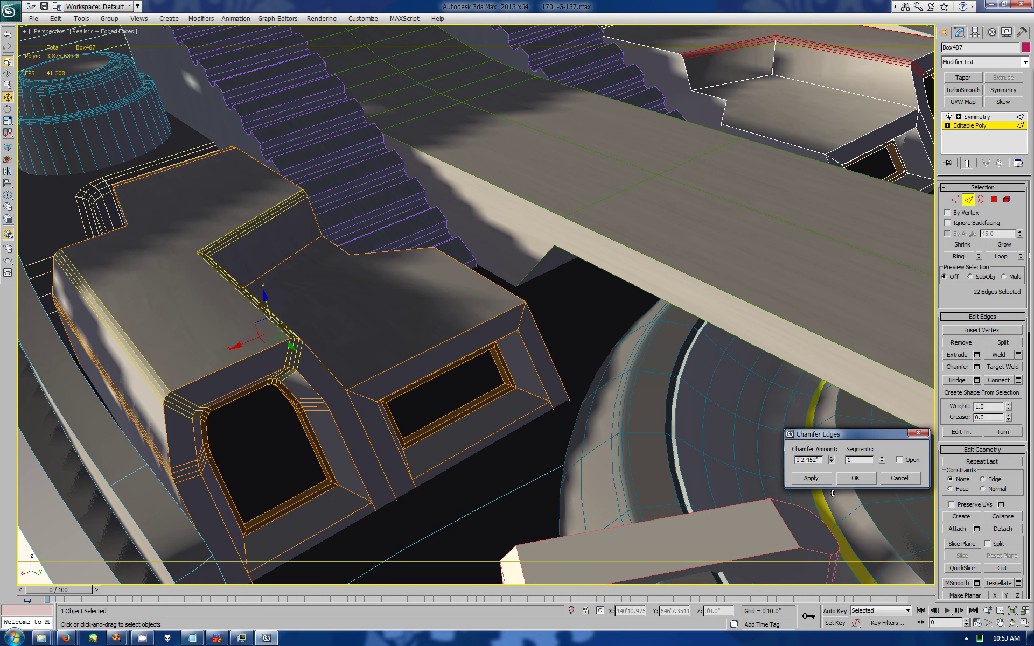
pyautogui.click(857, 479)
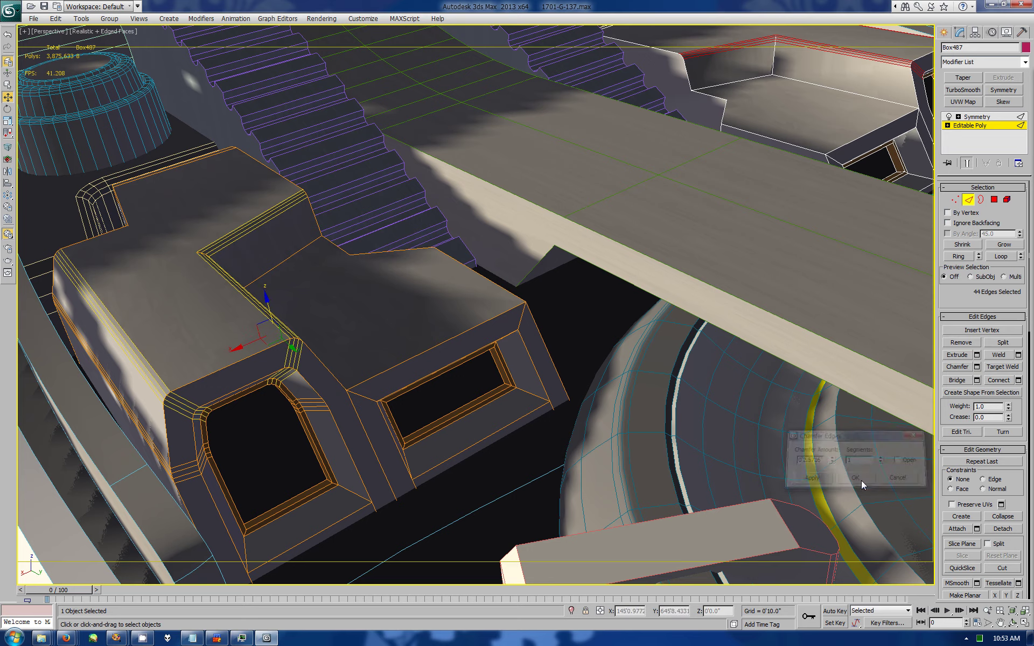
# Step: Chamfer an edge loop on the block's front
pyautogui.moveTo(528, 334)
pyautogui.keyDown('alt'); pyautogui.mouseDown(button='middle')
pyautogui.moveTo(466, 395)
pyautogui.moveTo(483, 384)
pyautogui.moveTo(512, 451)
pyautogui.mouseUp(button='middle'); pyautogui.keyUp('alt')
pyautogui.press('w')
pyautogui.click(516, 450)
pyautogui.click(293, 457)
pyautogui.click(316, 481)
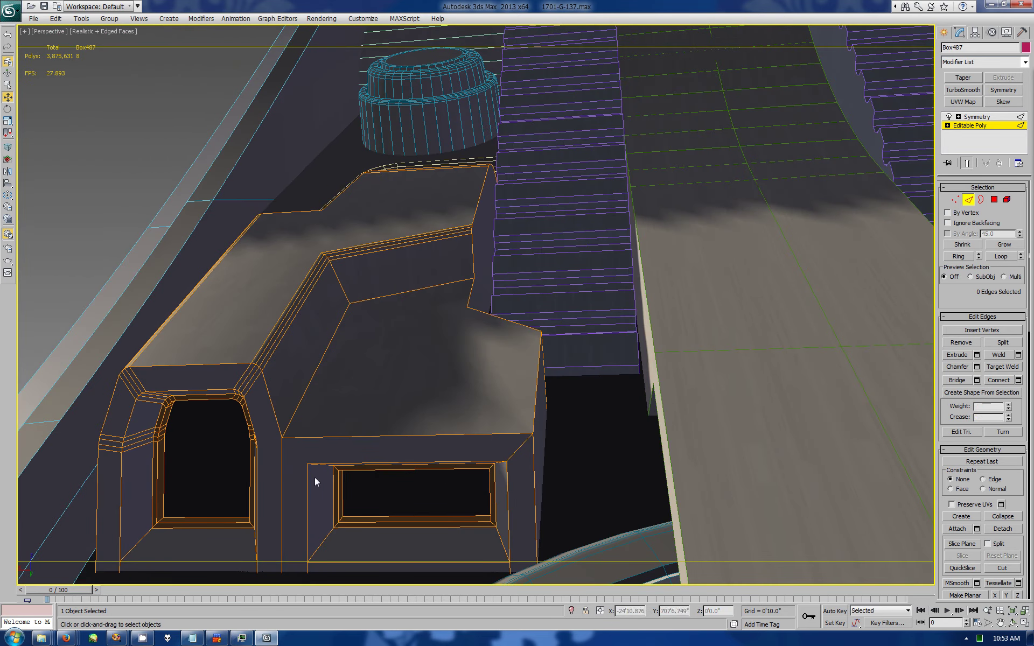
pyautogui.doubleClick(519, 445)
pyautogui.keyDown('alt'); pyautogui.moveTo(519, 445); pyautogui.dragTo(319, 468, button='middle'); pyautogui.keyUp('alt')
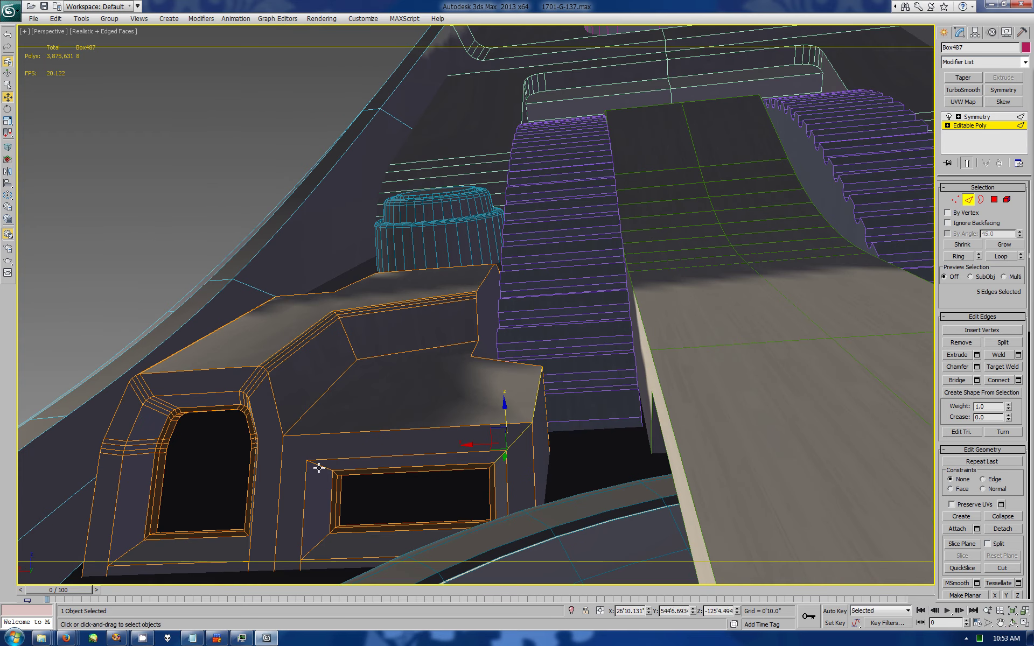
pyautogui.click(977, 367)
pyautogui.moveTo(832, 459); pyautogui.dragTo(829, 491)
pyautogui.click(855, 478)
# Step: Chamfer the two step-corner edges of the L-shaped top
pyautogui.press('4')
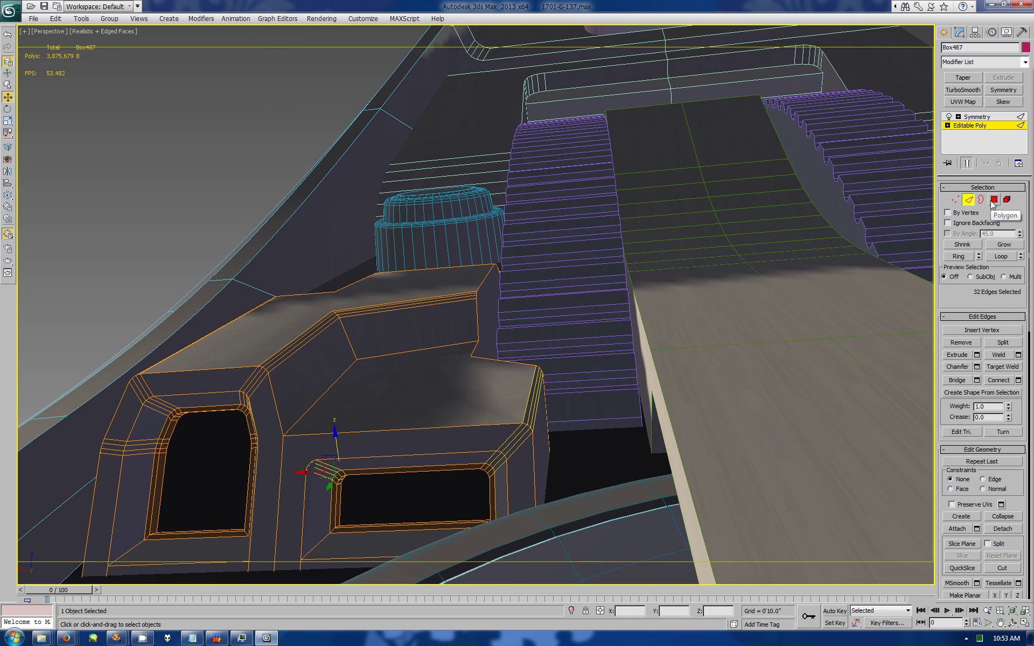
pyautogui.click(291, 511)
pyautogui.click(968, 200)
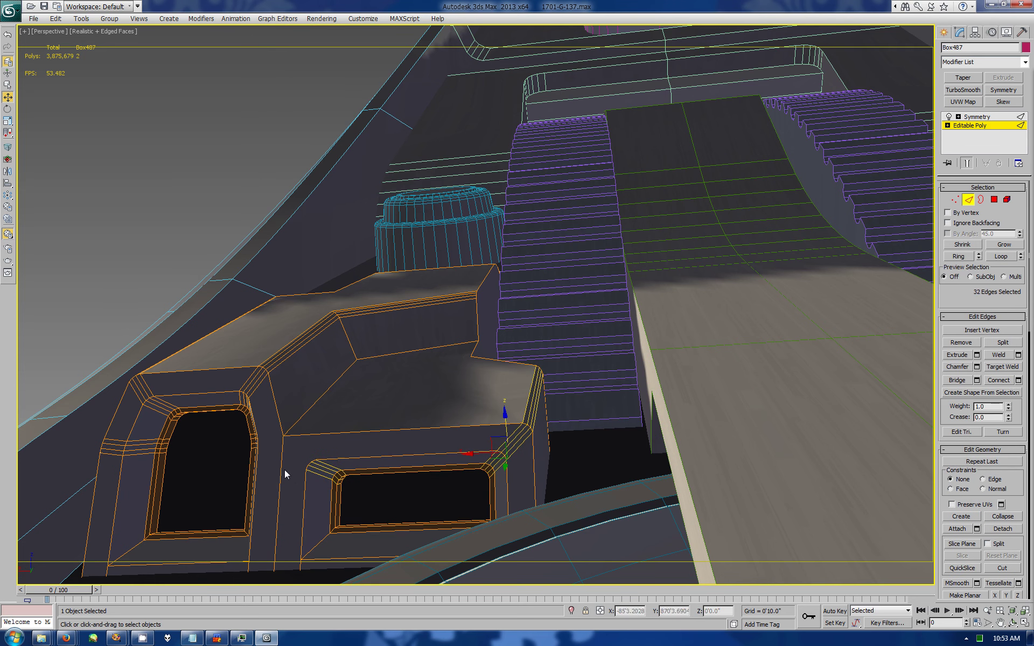
pyautogui.click(295, 418)
pyautogui.keyDown('ctrl'); pyautogui.click(415, 350); pyautogui.keyUp('ctrl')
pyautogui.click(977, 366)
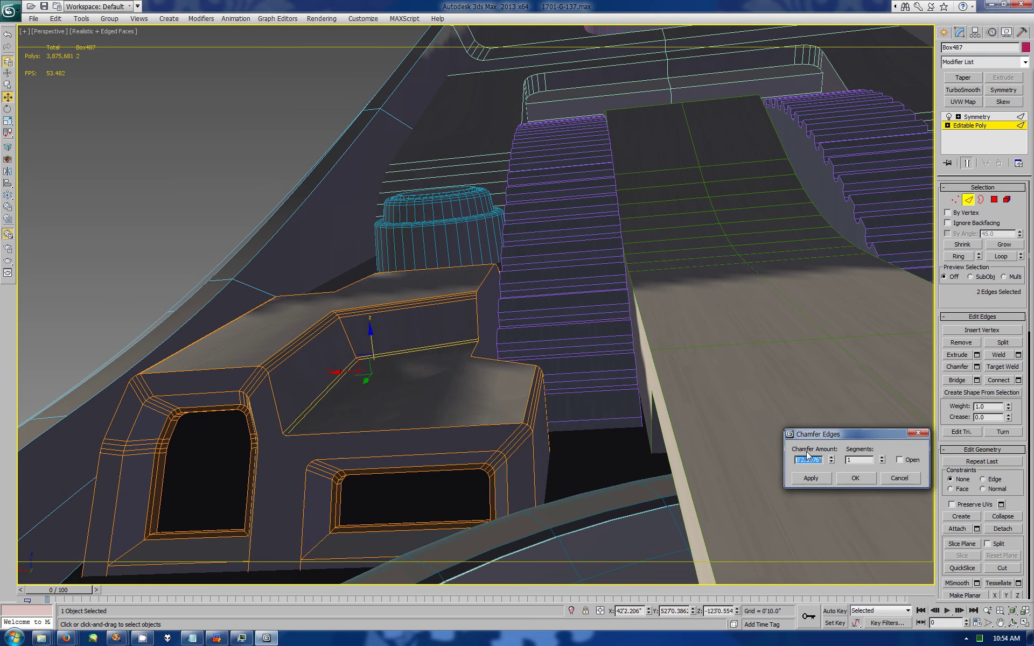
pyautogui.click(855, 477)
# Step: Select the edge loop running around the seat block
pyautogui.click(995, 200)
pyautogui.keyDown('ctrl'); pyautogui.click(488, 328); pyautogui.keyUp('ctrl')
pyautogui.click(383, 444)
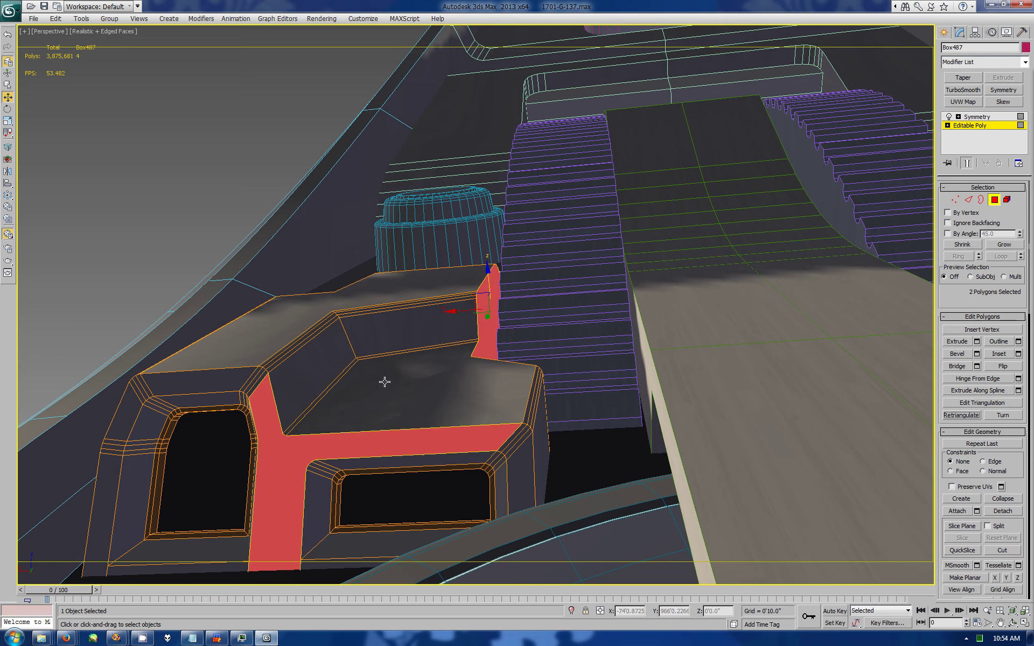
pyautogui.keyDown('alt'); pyautogui.moveTo(383, 444); pyautogui.dragTo(384, 382, button='middle'); pyautogui.keyUp('alt')
pyautogui.click(1011, 612)
pyautogui.keyDown('alt'); pyautogui.moveTo(539, 323); pyautogui.dragTo(597, 395, button='middle'); pyautogui.keyUp('alt')
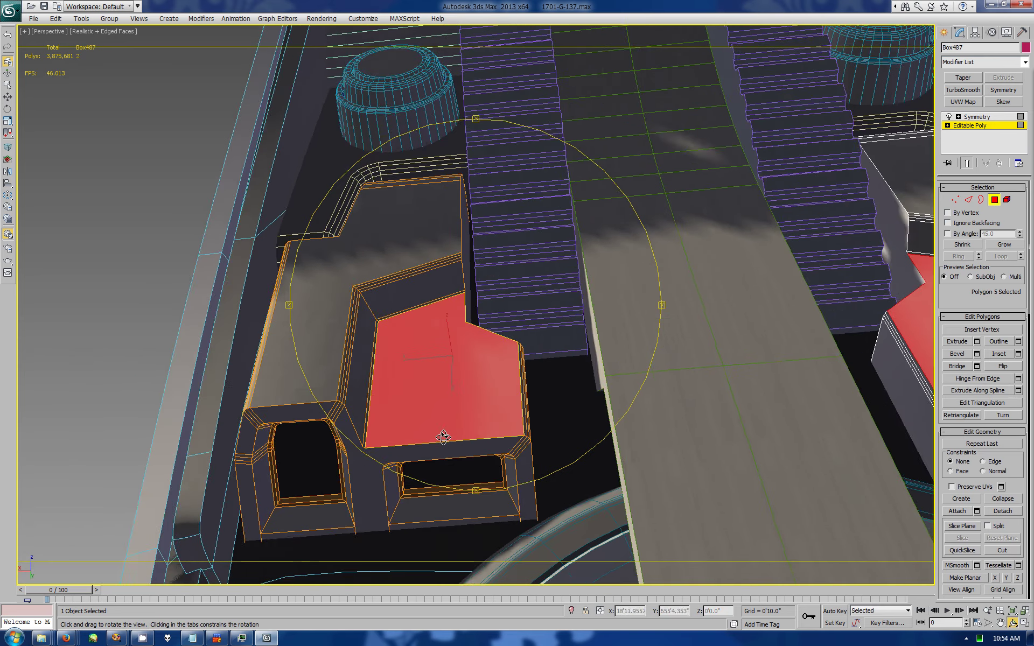
pyautogui.press('2')
pyautogui.doubleClick(380, 441)
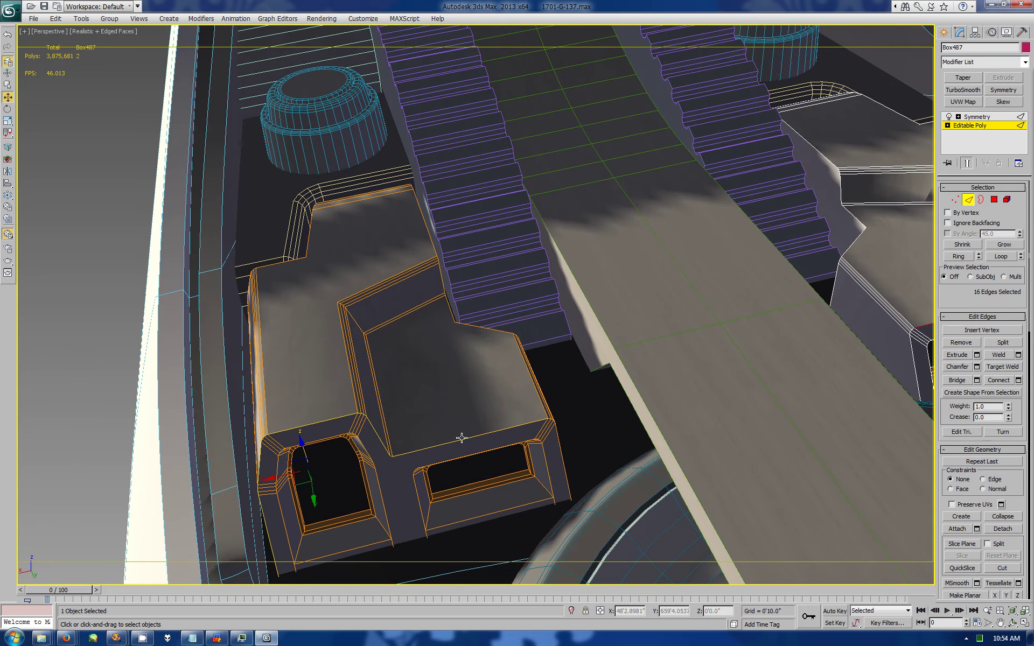
pyautogui.scroll(2, 371, 455)
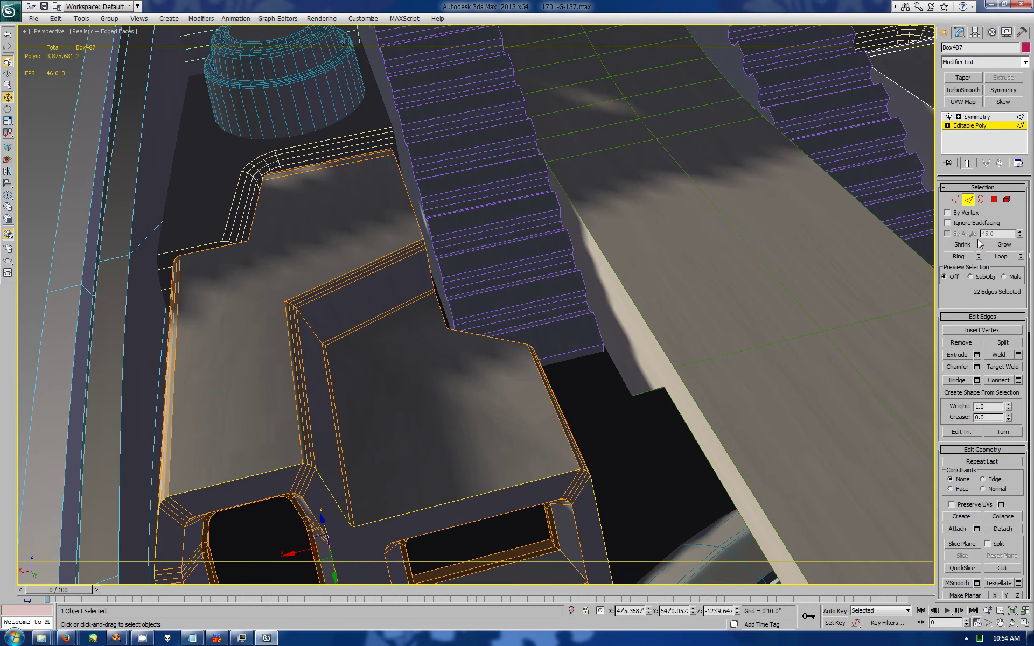
# Step: Show only the base mesh, pick front edges, and hide all objects except the seat block
pyautogui.click(966, 162)
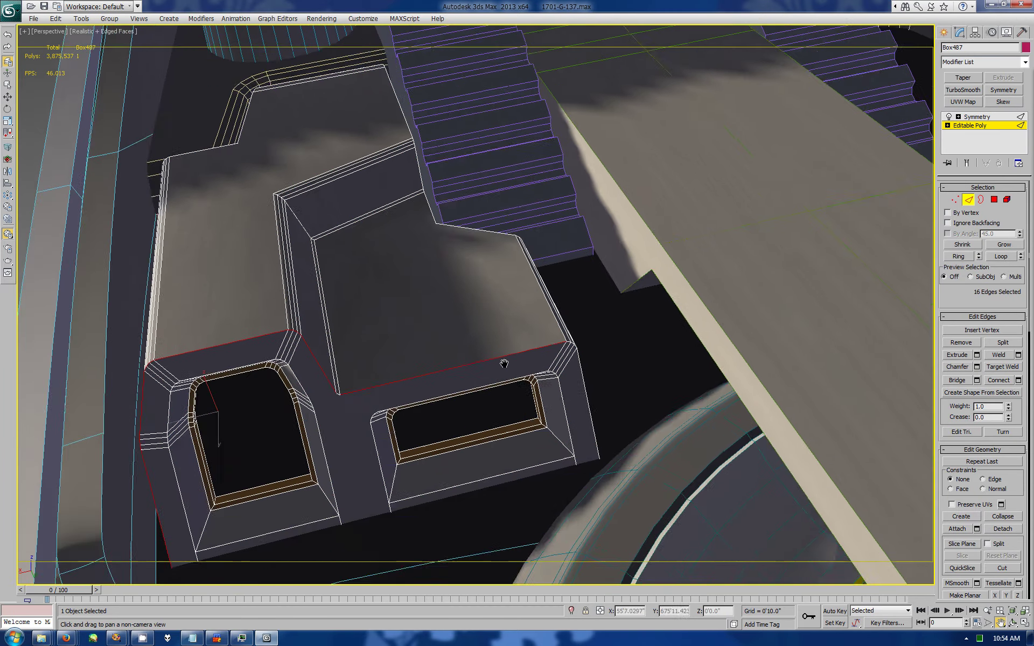
pyautogui.keyDown('alt'); pyautogui.moveTo(831, 454); pyautogui.dragTo(503, 363, button='middle'); pyautogui.keyUp('alt')
pyautogui.scroll(3, 260, 383)
pyautogui.keyDown('alt'); pyautogui.click(276, 374); pyautogui.keyUp('alt')
pyautogui.keyDown('ctrl'); pyautogui.click(630, 329); pyautogui.keyUp('ctrl')
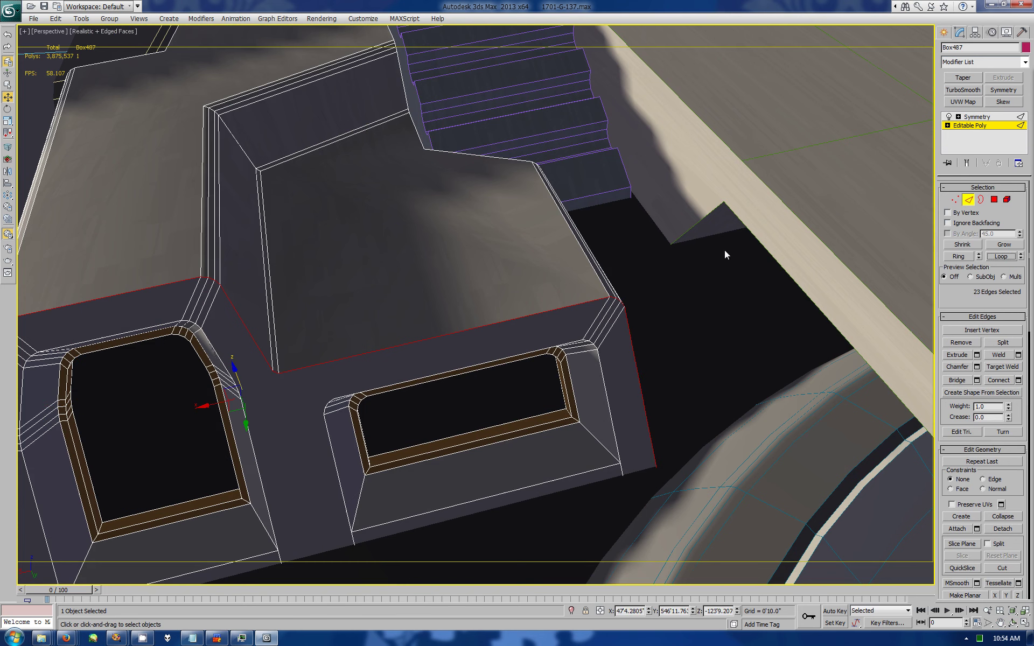
pyautogui.click(1005, 33)
pyautogui.click(969, 305)
pyautogui.click(959, 32)
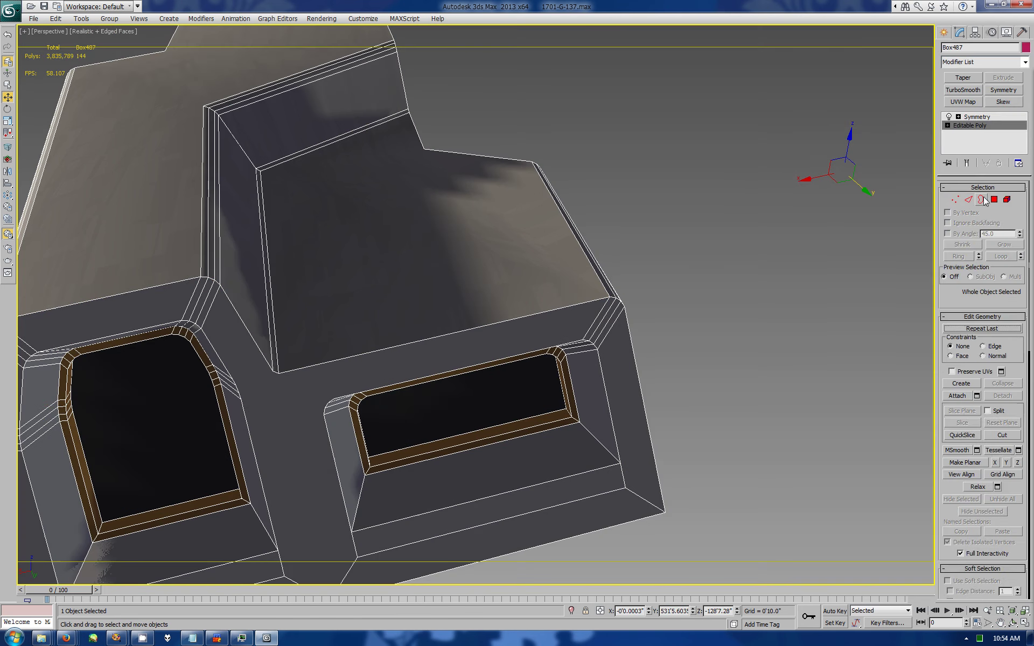
# Step: Remove the unneeded corner diagonal, lower middle and leftover edges from the block
pyautogui.press('2')
pyautogui.moveTo(819, 596); pyautogui.dragTo(598, 333, button='middle')
pyautogui.press('w')
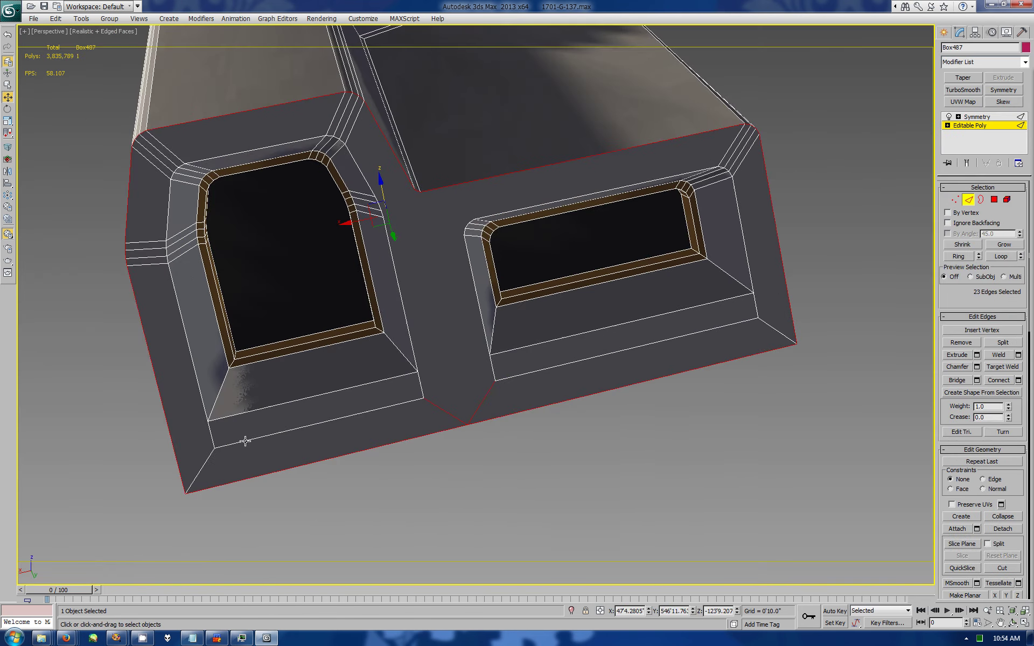
pyautogui.click(195, 473)
pyautogui.hotkey('ctrl', 'BackSpace')
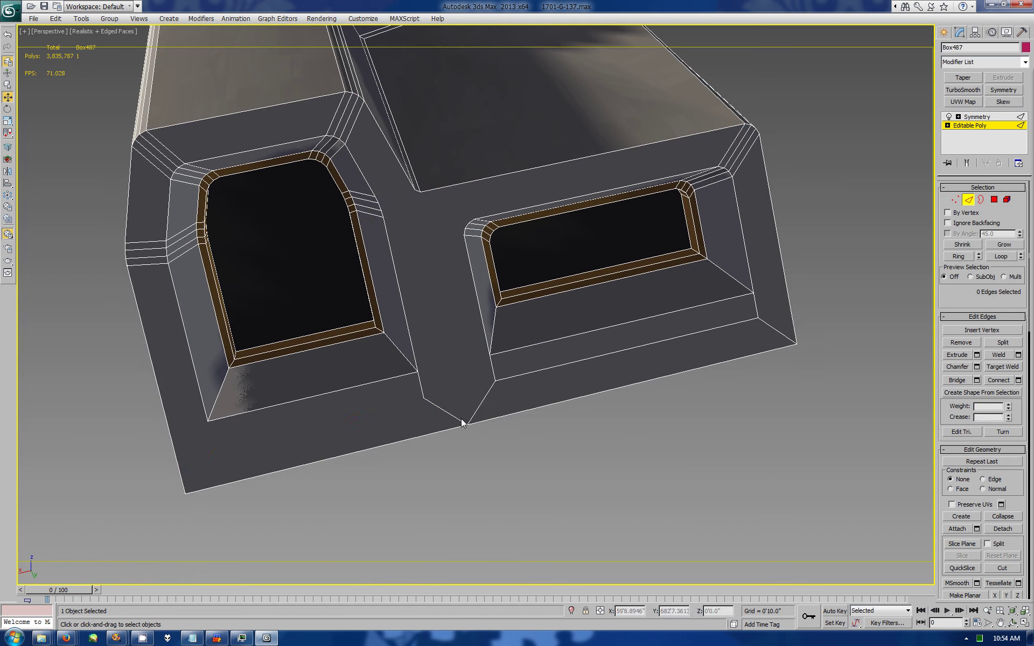
pyautogui.click(464, 413)
pyautogui.hotkey('ctrl', 'BackSpace')
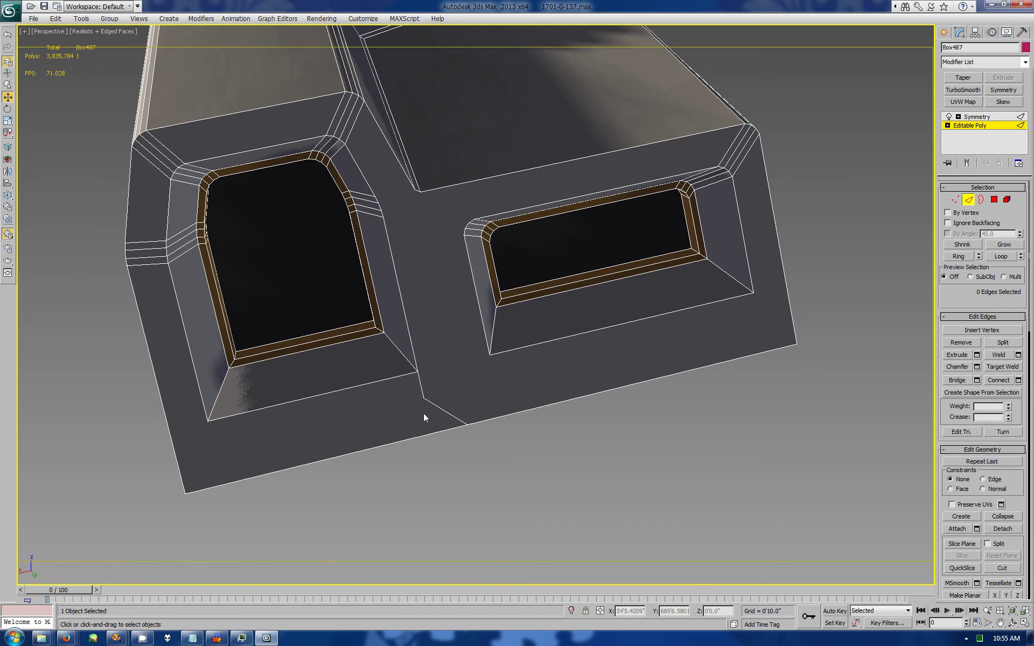
pyautogui.click(420, 389)
pyautogui.hotkey('ctrl', 'BackSpace')
pyautogui.keyDown('alt'); pyautogui.moveTo(420, 389); pyautogui.dragTo(962, 202, button='middle'); pyautogui.keyUp('alt')
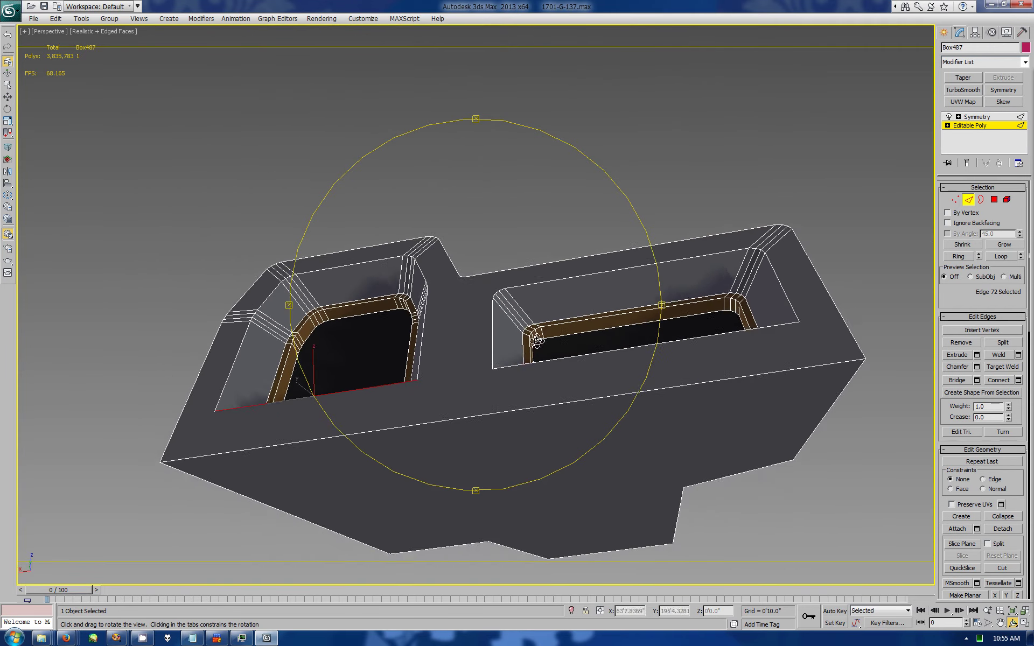
# Step: Join the two vertices near the middle ridge with a new edge
pyautogui.press('w')
pyautogui.click(995, 199)
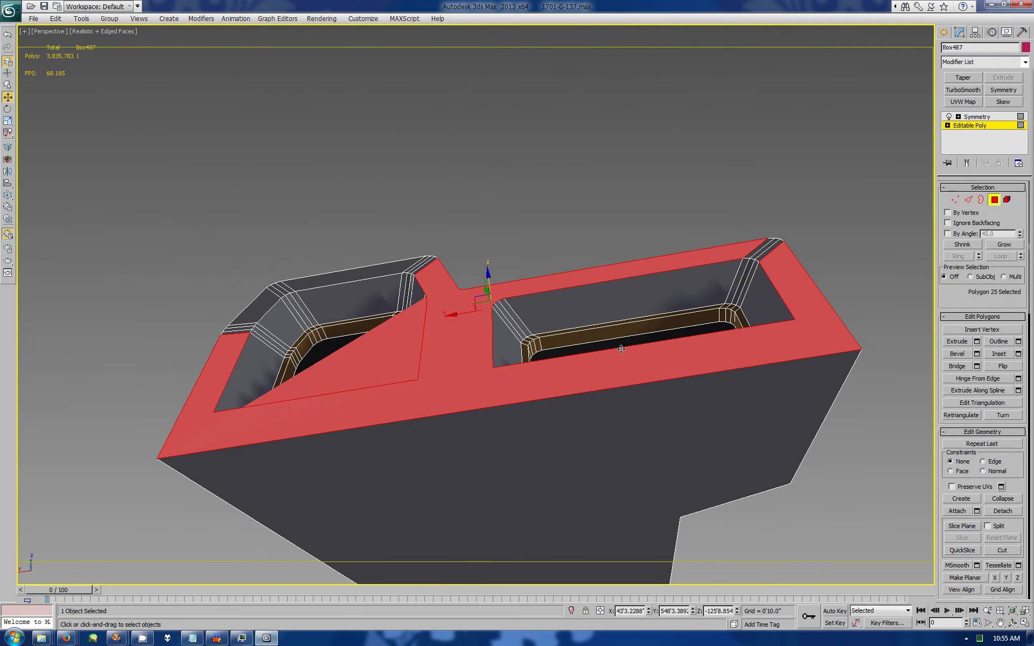
pyautogui.press('1')
pyautogui.click(493, 368)
pyautogui.keyDown('ctrl'); pyautogui.click(415, 379); pyautogui.keyUp('ctrl')
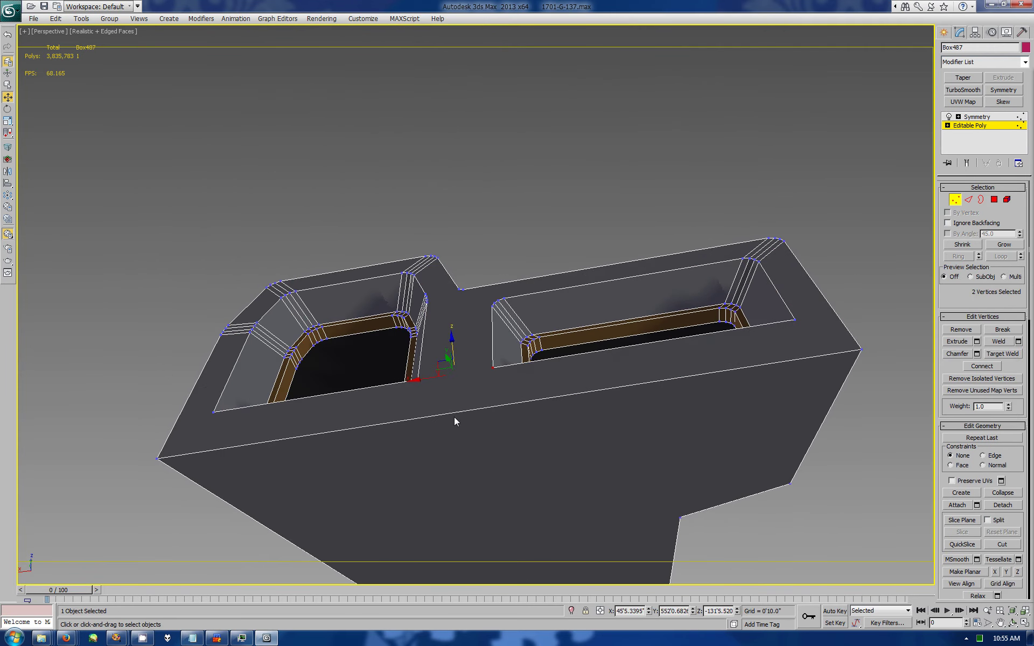
pyautogui.hotkey('ctrl', 'shift', 'e')
# Step: Select the outer rim edges and set up a 0'2.5976" single-segment chamfer
pyautogui.press('2')
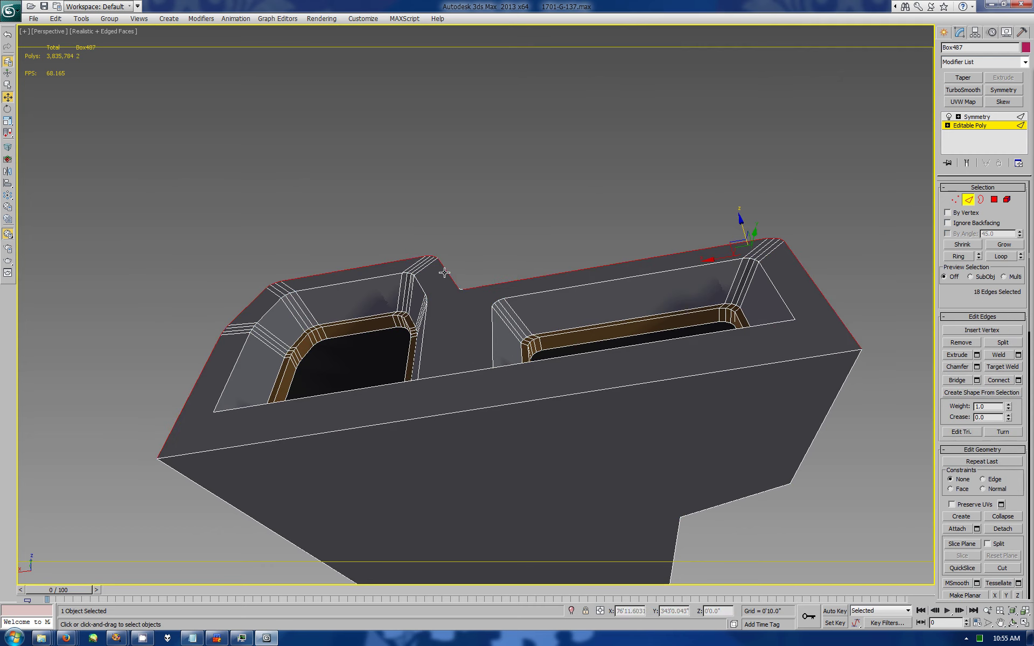
pyautogui.scroll(5, 442, 277)
pyautogui.keyDown('ctrl'); pyautogui.click(890, 393); pyautogui.keyUp('ctrl')
pyautogui.click(1012, 623)
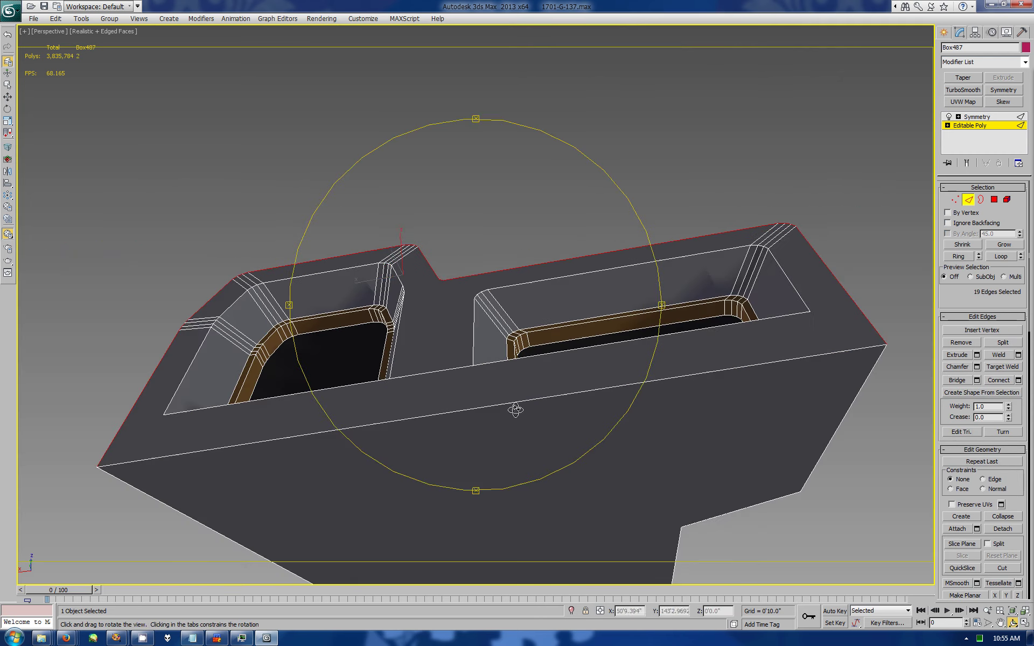
pyautogui.moveTo(515, 477); pyautogui.dragTo(422, 424)
pyautogui.click(976, 367)
# Step: Apply the rim chamfer and auto-smooth the block's right side, corner and top faces
pyautogui.moveTo(877, 386); pyautogui.dragTo(808, 431)
pyautogui.click(855, 478)
pyautogui.press('w')
pyautogui.click(761, 355)
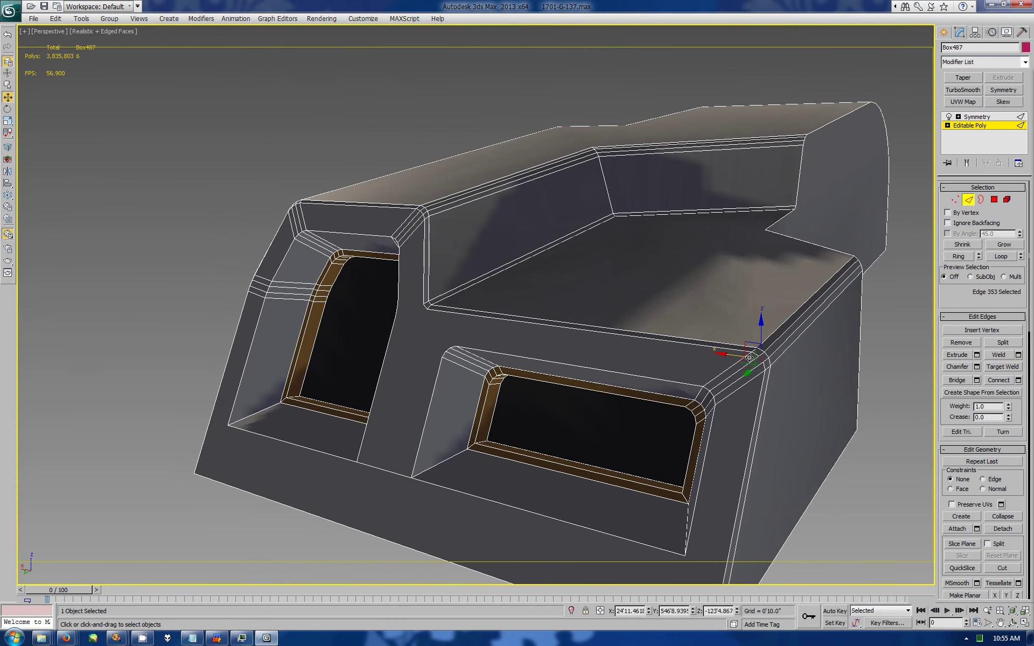
pyautogui.click(959, 256)
pyautogui.keyDown('ctrl'); pyautogui.click(994, 199); pyautogui.keyUp('ctrl')
pyautogui.scroll(-5, 990, 539)
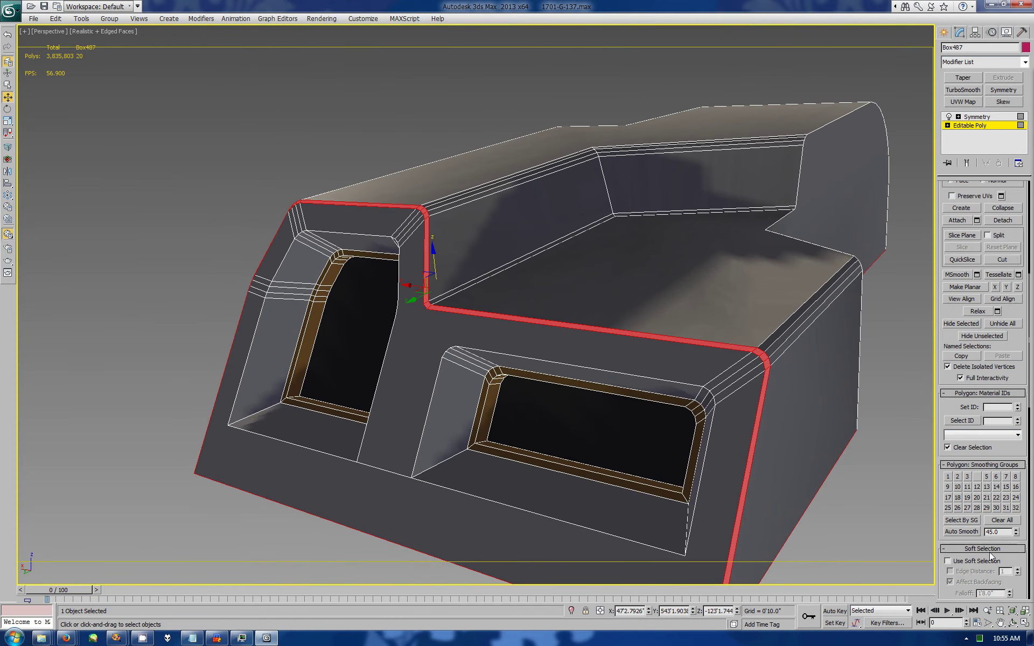
pyautogui.click(808, 431)
pyautogui.keyDown('ctrl'); pyautogui.click(814, 323); pyautogui.keyUp('ctrl')
pyautogui.keyDown('ctrl'); pyautogui.click(647, 269); pyautogui.keyUp('ctrl')
pyautogui.click(962, 532)
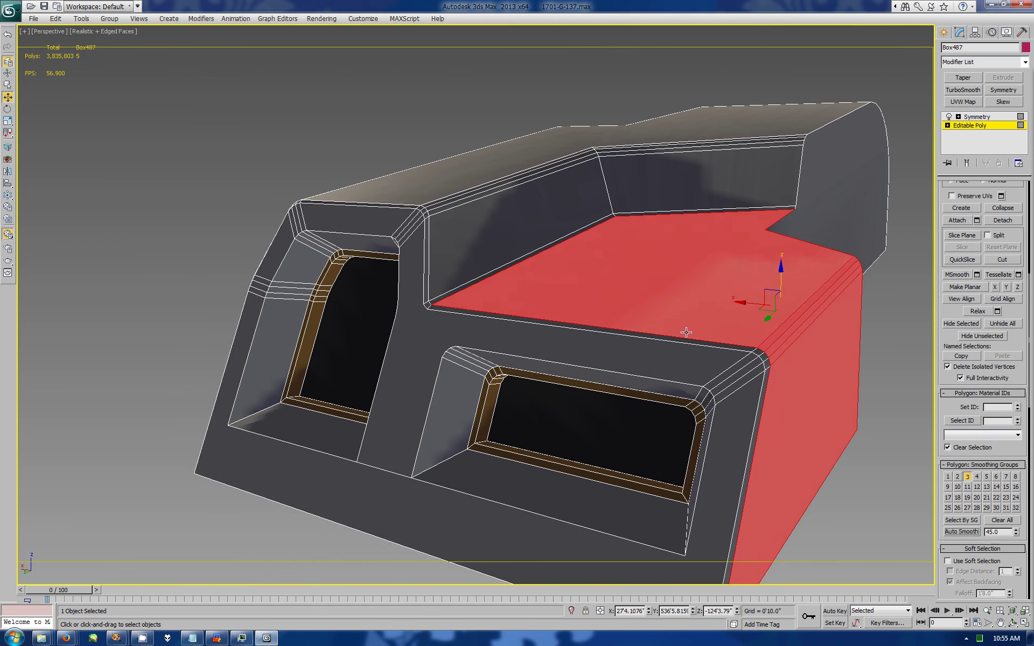
# Step: Auto-smooth the top face, top chamfer strip and vertical back face together
pyautogui.click(517, 237)
pyautogui.keyDown('ctrl'); pyautogui.click(592, 138); pyautogui.keyUp('ctrl')
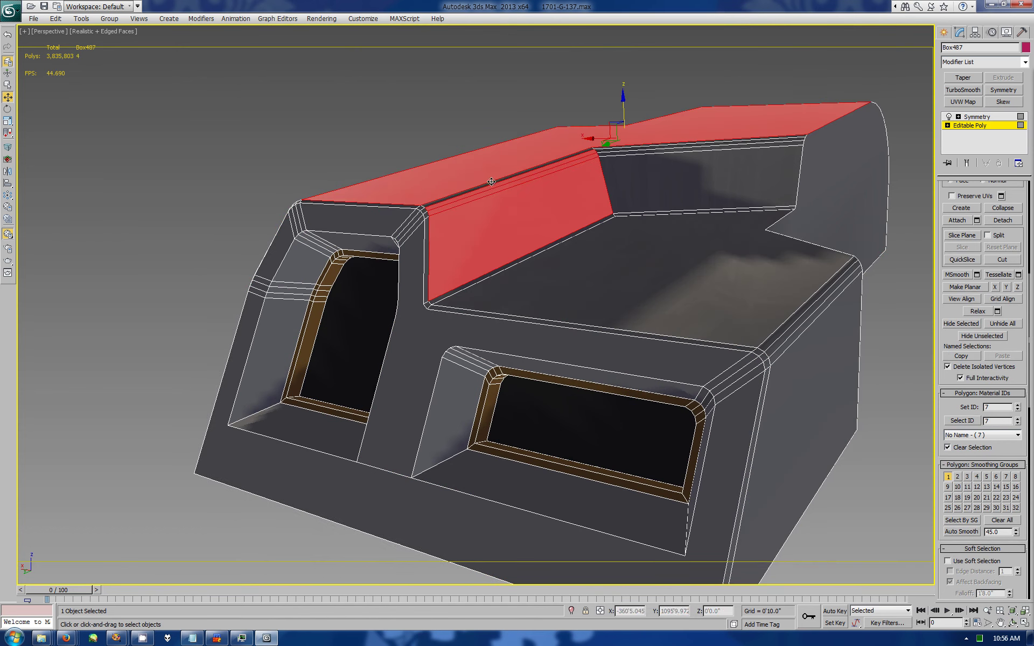
pyautogui.keyDown('ctrl'); pyautogui.click(700, 144); pyautogui.keyUp('ctrl')
pyautogui.keyDown('ctrl'); pyautogui.click(784, 162); pyautogui.keyUp('ctrl')
pyautogui.click(978, 532)
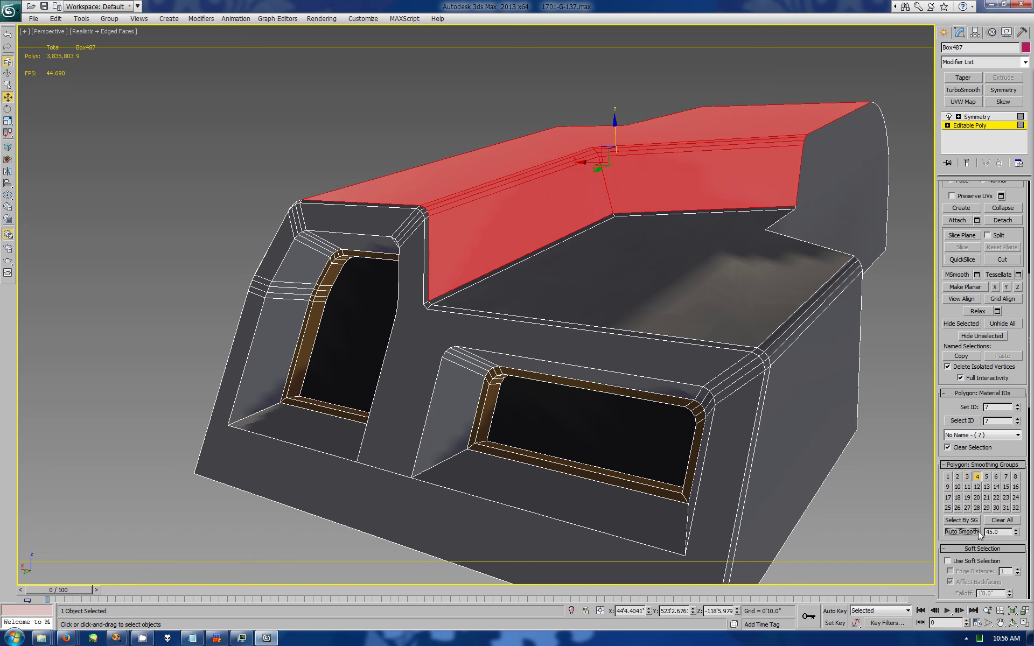
# Step: Auto-smooth the long side faces and front strip, save, and select the curved front faces
pyautogui.keyDown('alt'); pyautogui.moveTo(501, 402); pyautogui.dragTo(631, 398, button='middle'); pyautogui.keyUp('alt')
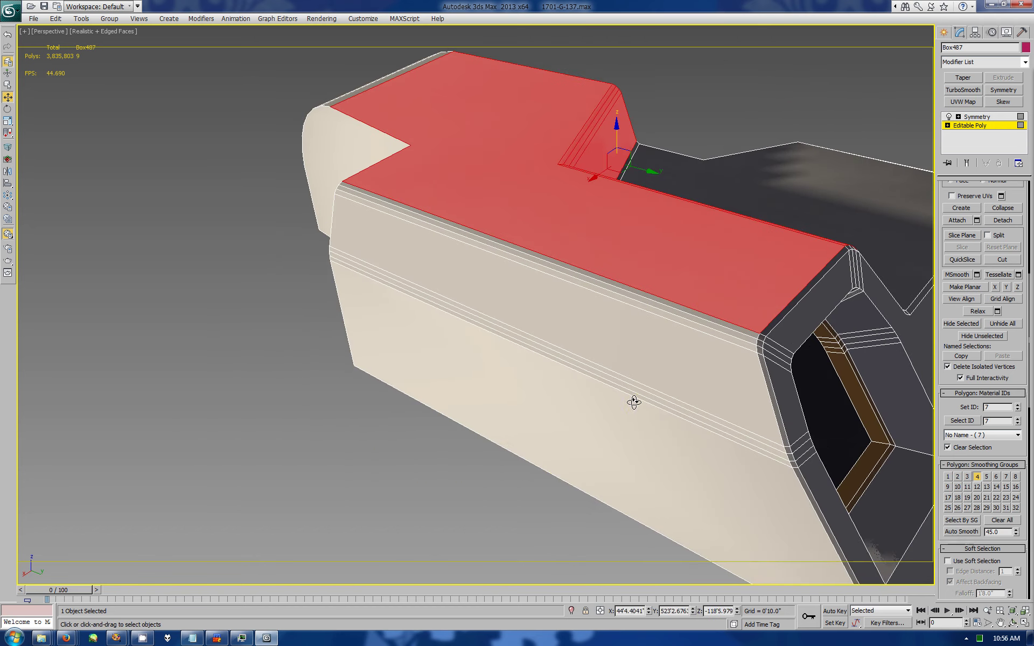
pyautogui.keyDown('ctrl'); pyautogui.click(627, 393); pyautogui.keyUp('ctrl')
pyautogui.keyDown('ctrl'); pyautogui.moveTo(596, 261); pyautogui.dragTo(596, 262); pyautogui.keyUp('ctrl')
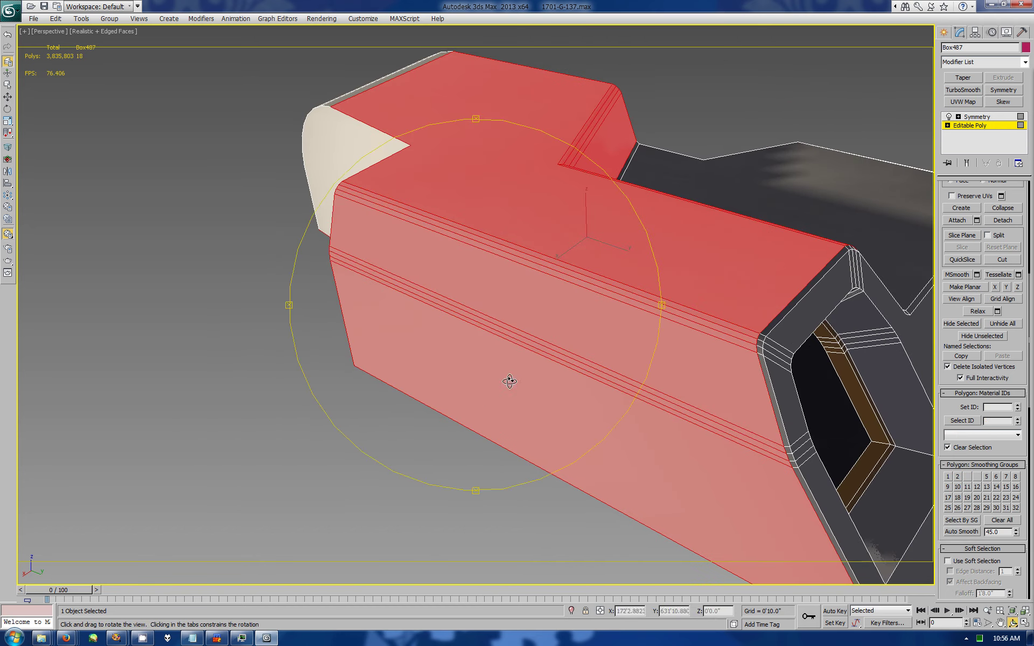
pyautogui.keyDown('alt'); pyautogui.moveTo(508, 446); pyautogui.dragTo(529, 353, button='middle'); pyautogui.keyUp('alt')
pyautogui.hotkey('ctrl', 's')
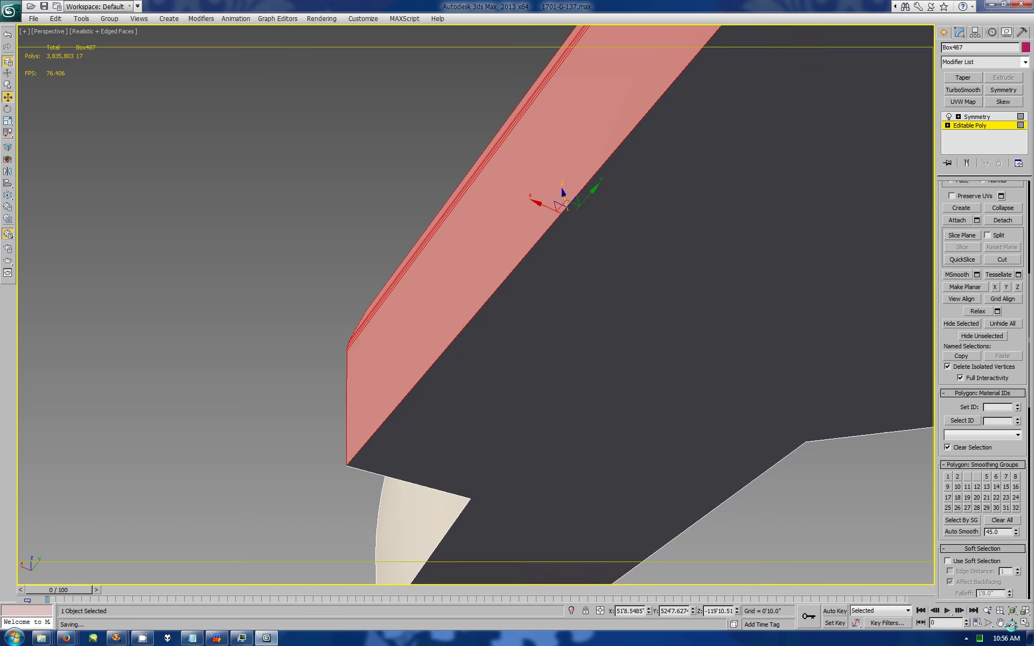
pyautogui.keyDown('alt'); pyautogui.moveTo(499, 407); pyautogui.dragTo(553, 362, button='middle'); pyautogui.keyUp('alt')
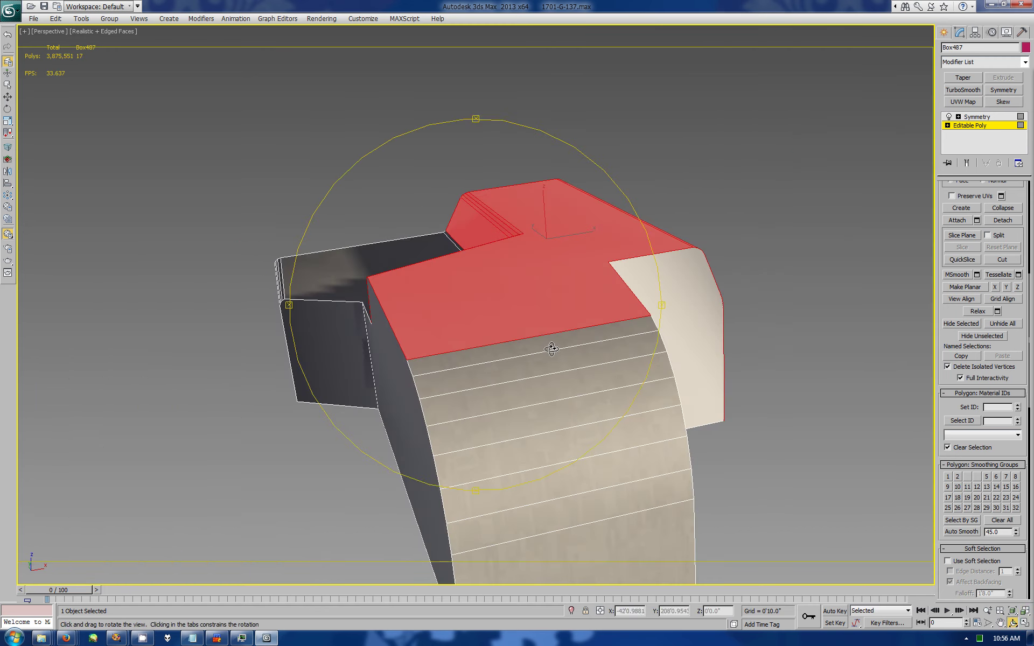
pyautogui.keyDown('ctrl'); pyautogui.moveTo(553, 362); pyautogui.dragTo(571, 579); pyautogui.keyUp('ctrl')
pyautogui.click(962, 532)
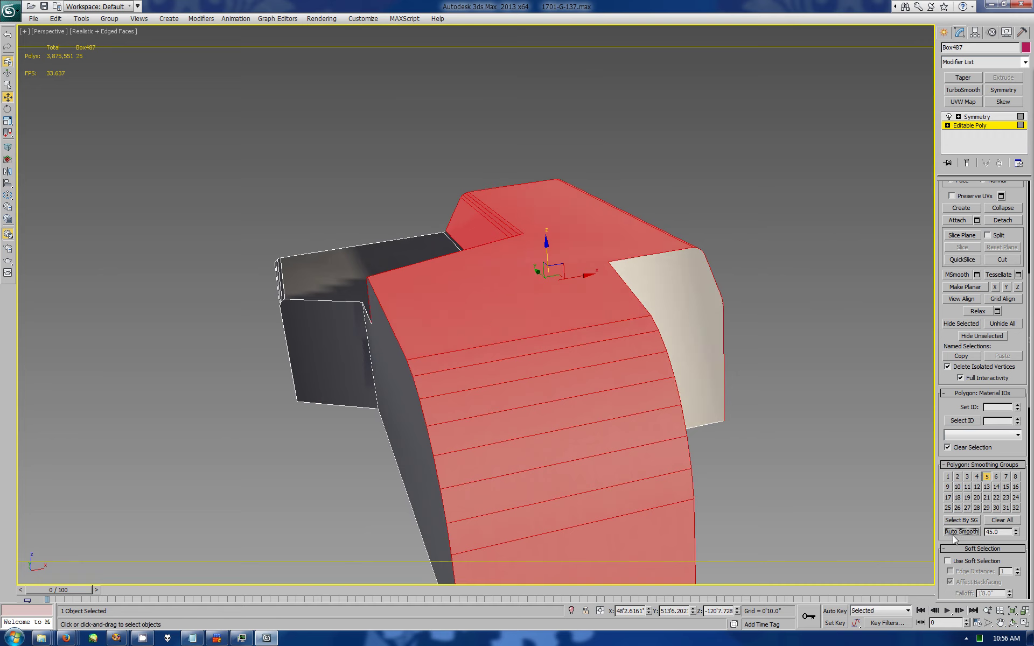
pyautogui.keyDown('alt'); pyautogui.moveTo(485, 388); pyautogui.dragTo(543, 369, button='middle'); pyautogui.keyUp('alt')
pyautogui.click(457, 388)
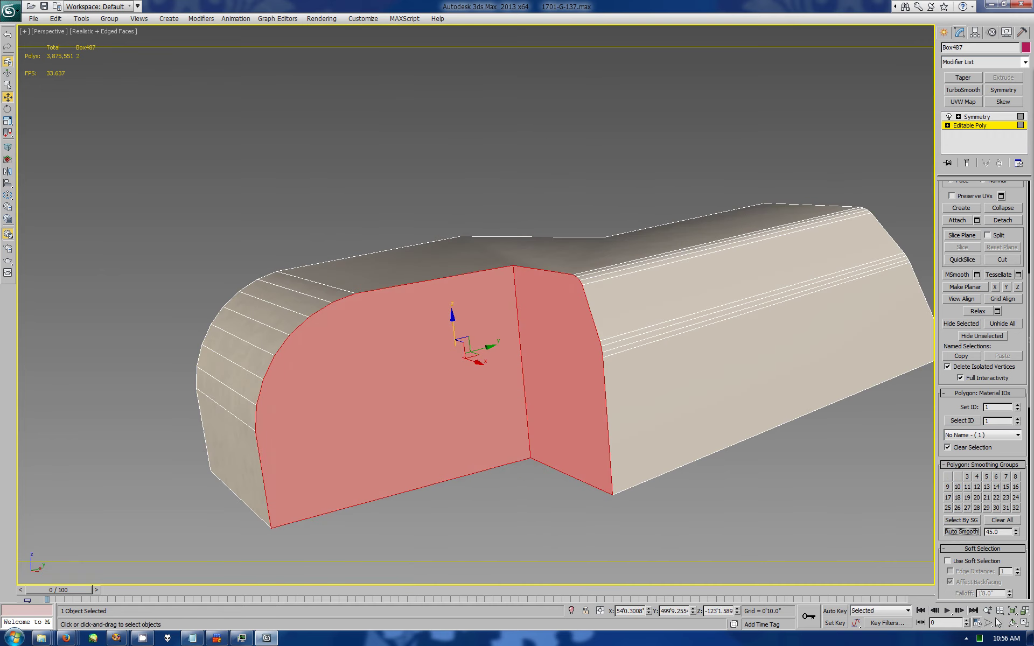
pyautogui.moveTo(458, 388)
pyautogui.keyDown('alt'); pyautogui.mouseDown(button='middle')
pyautogui.moveTo(649, 395)
pyautogui.moveTo(709, 374)
pyautogui.moveTo(688, 406)
pyautogui.moveTo(525, 405)
pyautogui.mouseUp(button='middle'); pyautogui.keyUp('alt')
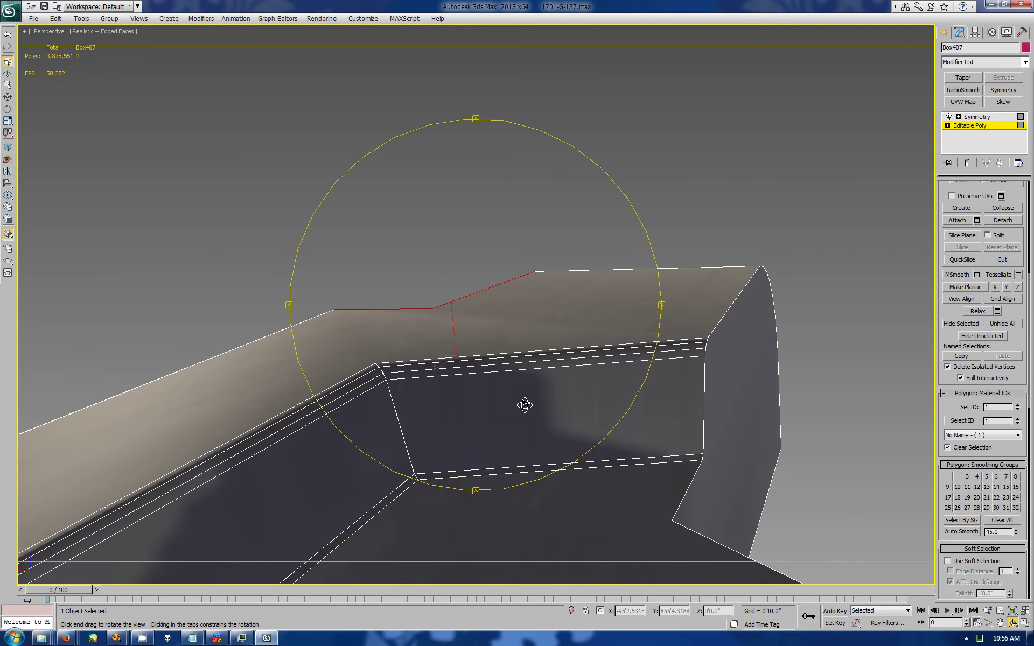
# Step: Chamfer the loop of inner step corner edges
pyautogui.moveTo(944, 312); pyautogui.dragTo(946, 593)
pyautogui.press('2')
pyautogui.doubleClick(402, 422)
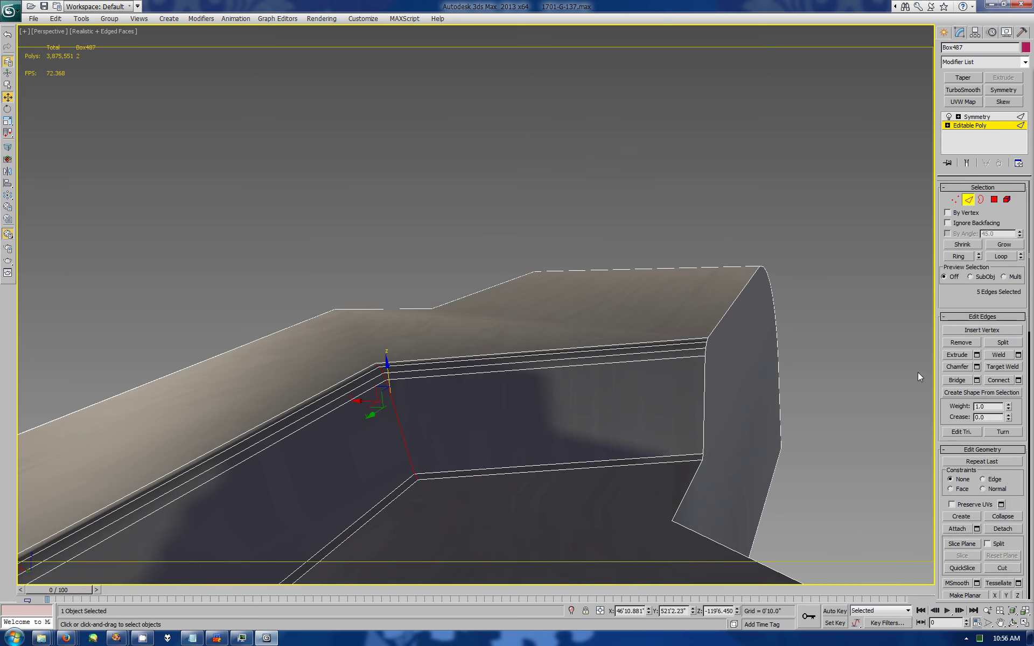
pyautogui.click(977, 367)
pyautogui.click(855, 478)
# Step: Connect two pairs of chamfer vertices with new edges
pyautogui.press('1')
pyautogui.click(432, 309)
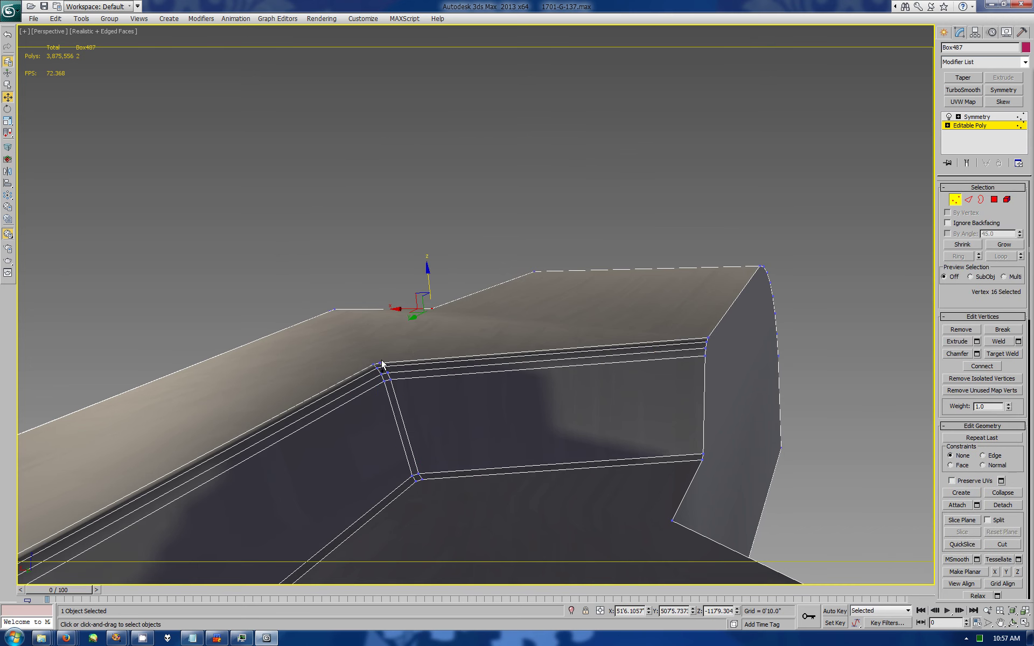
pyautogui.keyDown('ctrl'); pyautogui.click(379, 362); pyautogui.keyUp('ctrl')
pyautogui.hotkey('ctrl', 'shift', 'e')
pyautogui.click(334, 309)
pyautogui.keyDown('ctrl'); pyautogui.click(372, 365); pyautogui.keyUp('ctrl')
pyautogui.hotkey('ctrl', 'shift', 'e')
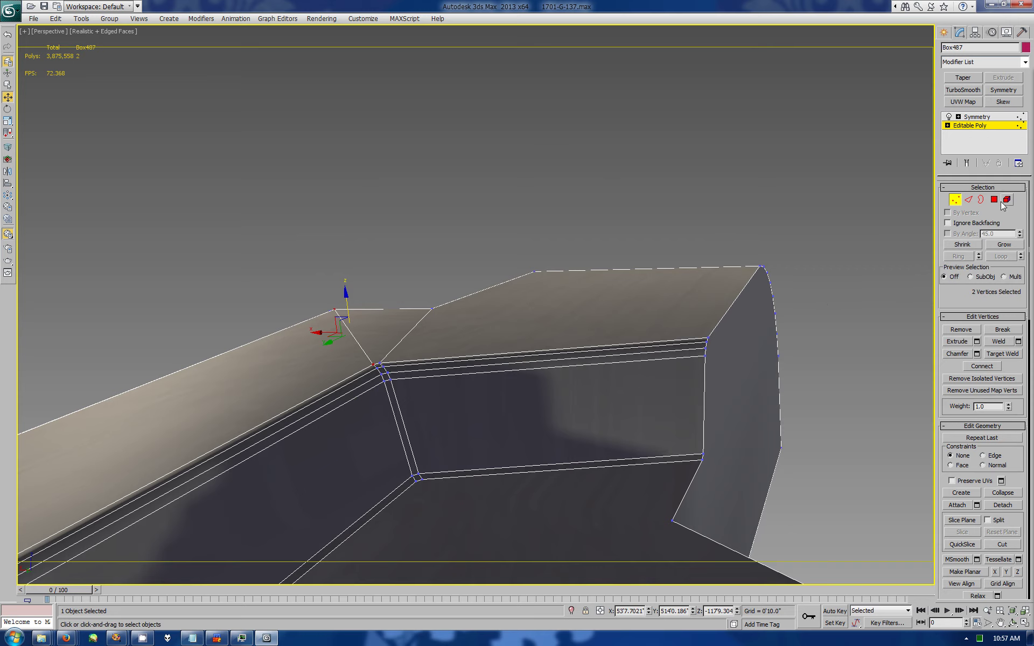
# Step: Connect another pair of vertices at the chamfer corner
pyautogui.keyDown('alt'); pyautogui.moveTo(484, 377); pyautogui.dragTo(431, 350, button='middle'); pyautogui.keyUp('alt')
pyautogui.scroll(-5, 463, 323)
pyautogui.scroll(4, 522, 392)
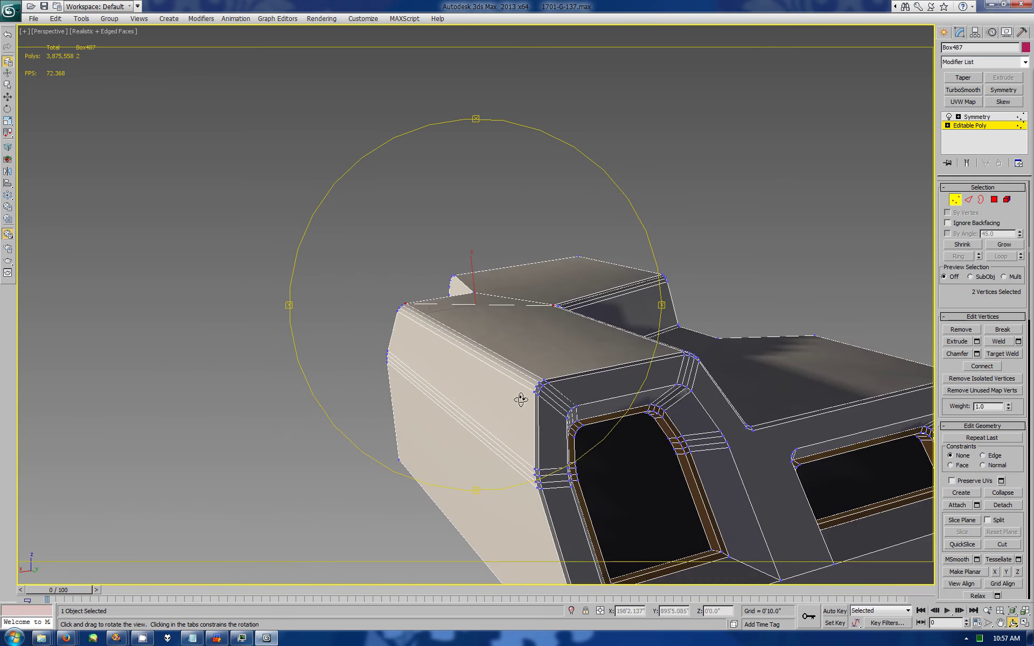
pyautogui.keyDown('alt'); pyautogui.moveTo(522, 392); pyautogui.dragTo(318, 384, button='middle'); pyautogui.keyUp('alt')
pyautogui.click(308, 369)
pyautogui.keyDown('ctrl'); pyautogui.click(261, 426); pyautogui.keyUp('ctrl')
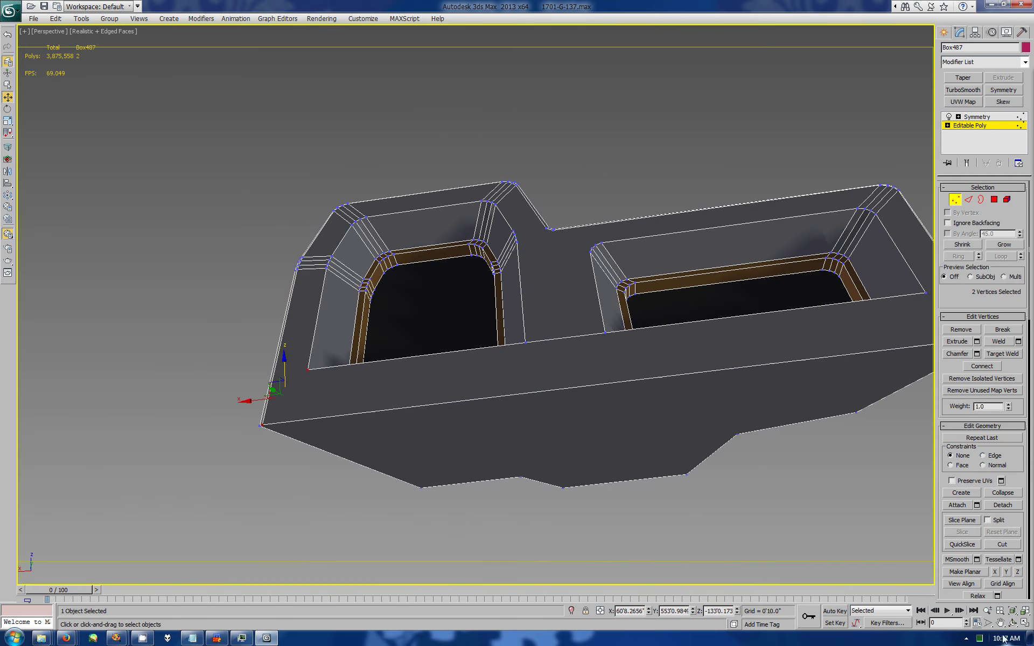
pyautogui.hotkey('ctrl', 'shift', 'e')
# Step: Connect vertices around both window corners and select the two window floor polygons
pyautogui.keyDown('alt'); pyautogui.moveTo(657, 300); pyautogui.dragTo(286, 420, button='middle'); pyautogui.keyUp('alt')
pyautogui.click(725, 224)
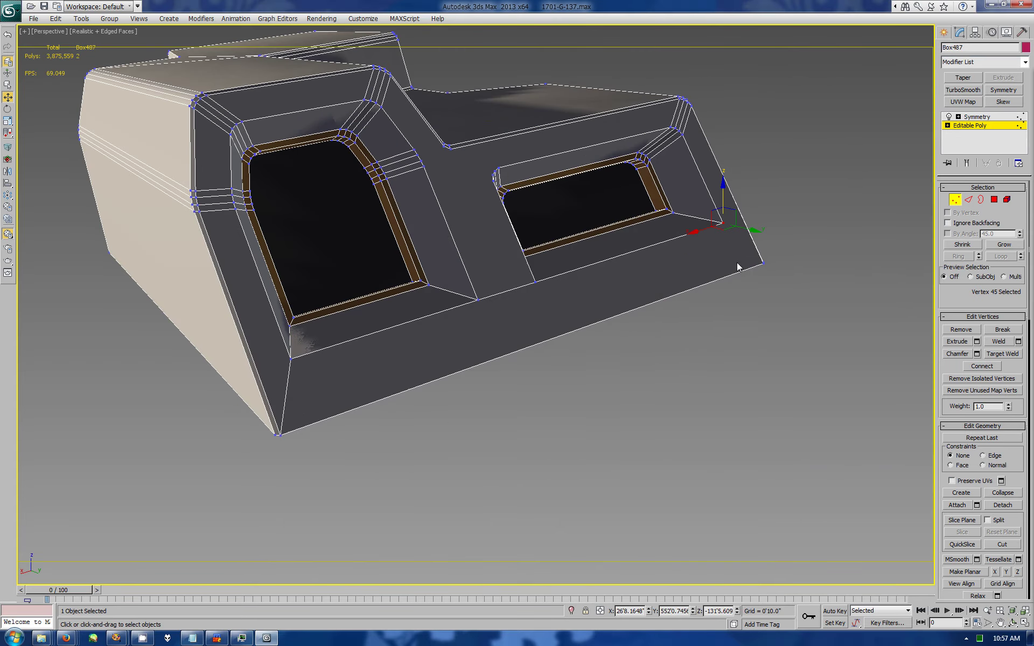
pyautogui.keyDown('ctrl'); pyautogui.click(762, 264); pyautogui.keyUp('ctrl')
pyautogui.hotkey('ctrl', 'shift', 'e')
pyautogui.click(444, 149)
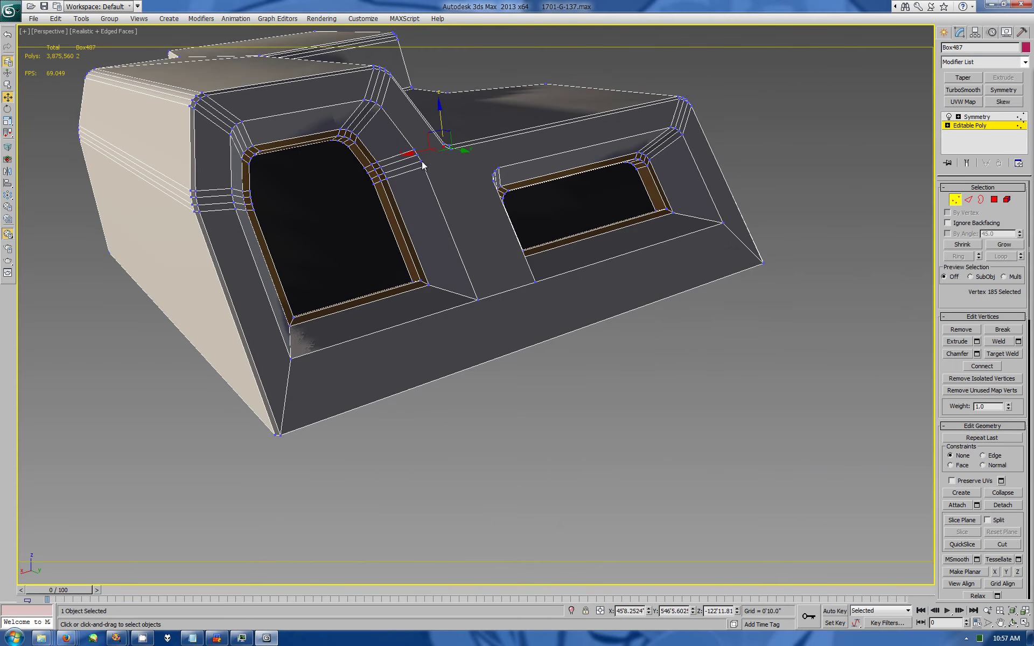
pyautogui.keyDown('ctrl'); pyautogui.click(497, 174); pyautogui.keyUp('ctrl')
pyautogui.hotkey('ctrl', 'shift', 'e')
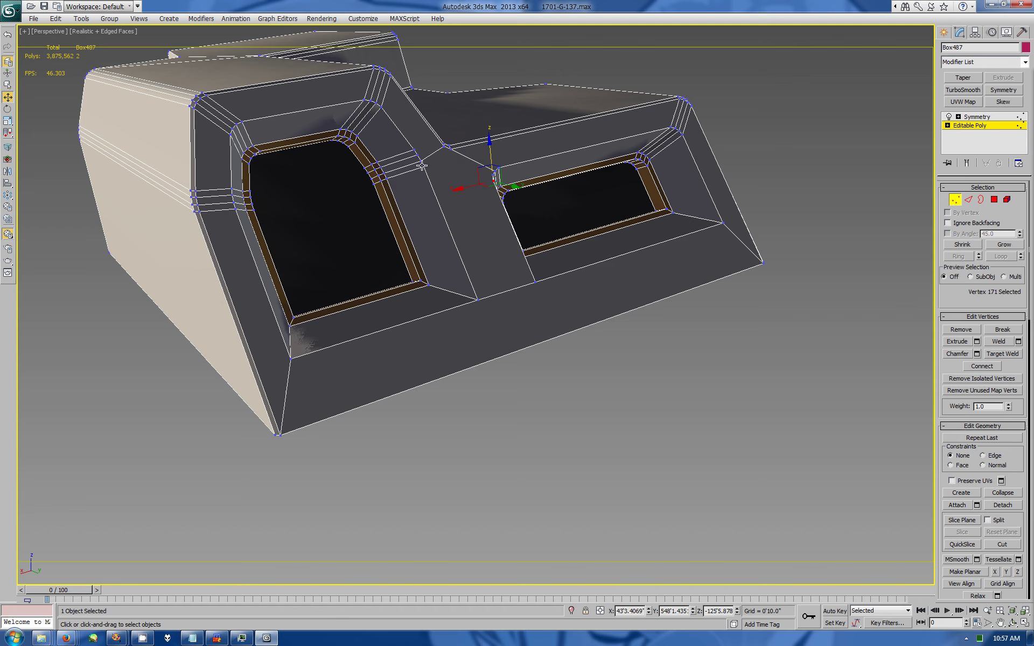
pyautogui.click(995, 199)
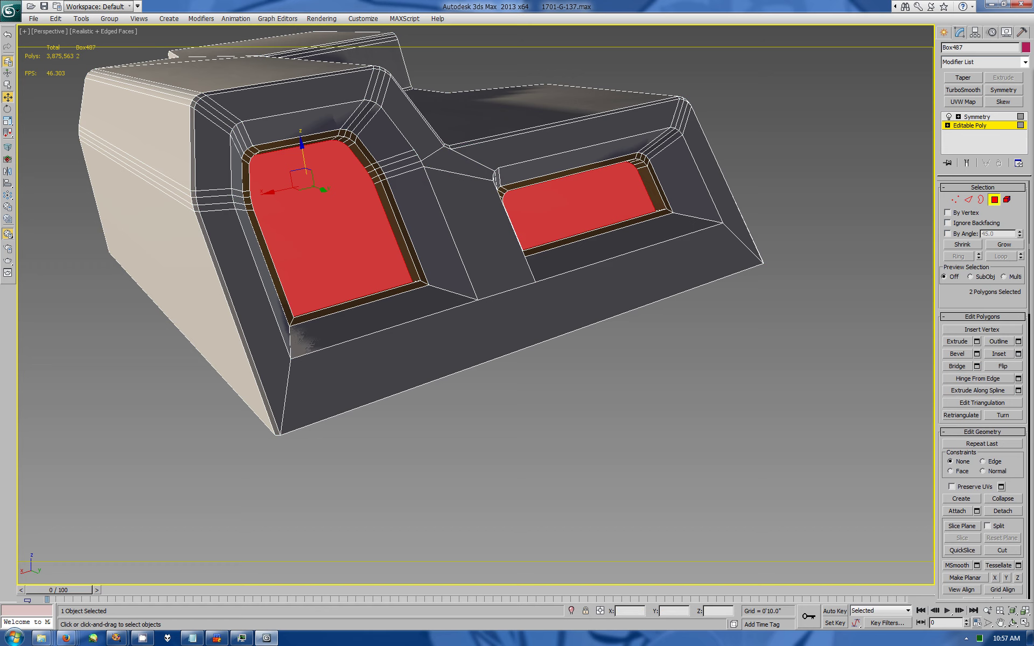
# Step: Inset both window faces with a thin 0'1.6081" border and leave sub-object editing
pyautogui.click(1018, 354)
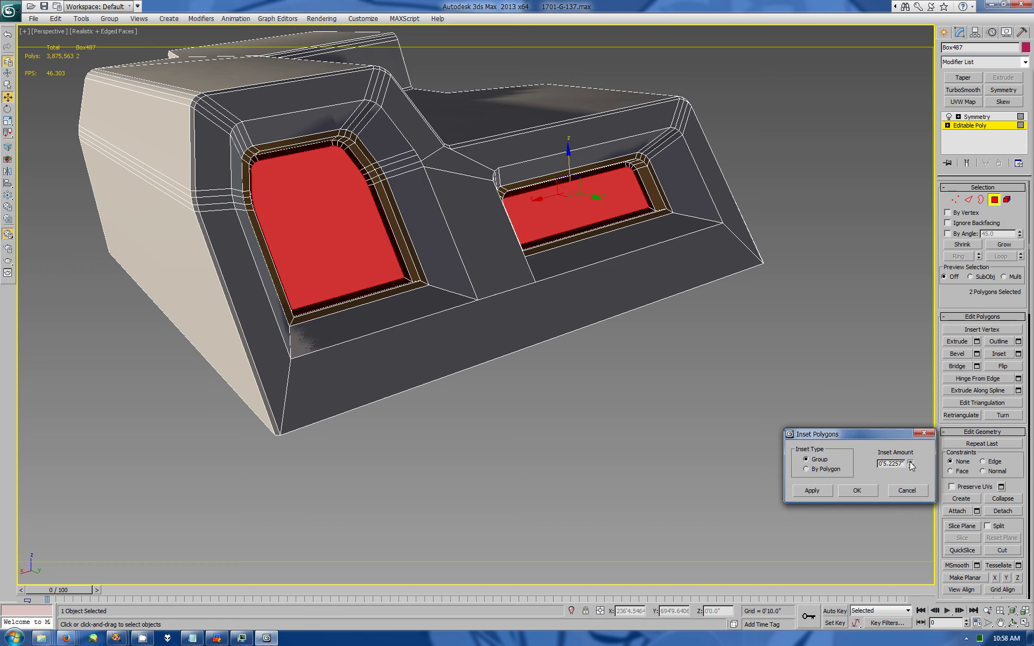
pyautogui.moveTo(910, 466); pyautogui.dragTo(914, 492)
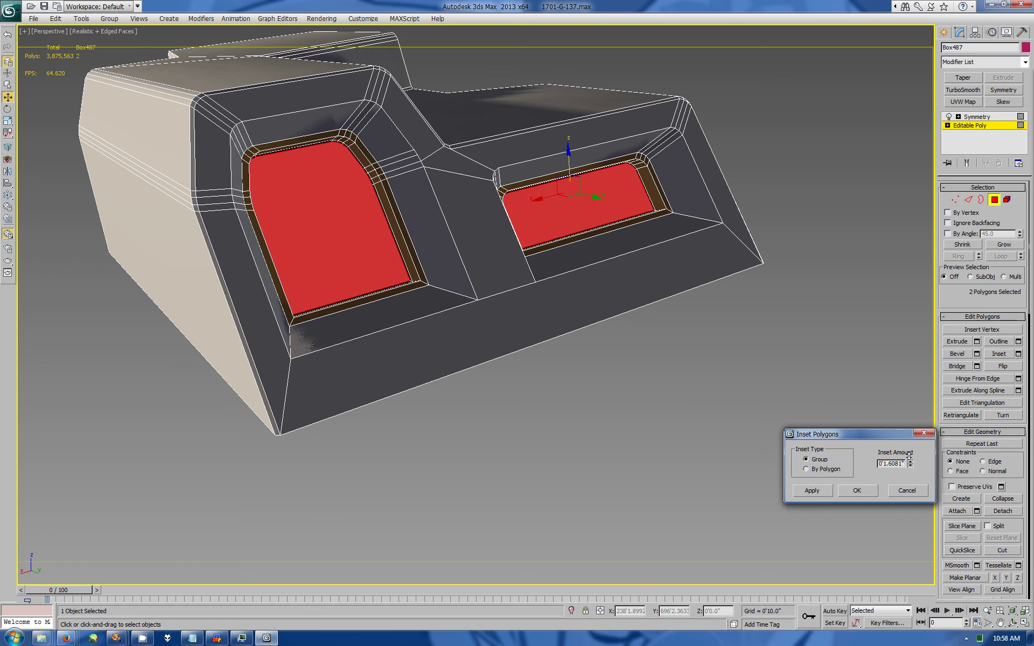
pyautogui.click(851, 491)
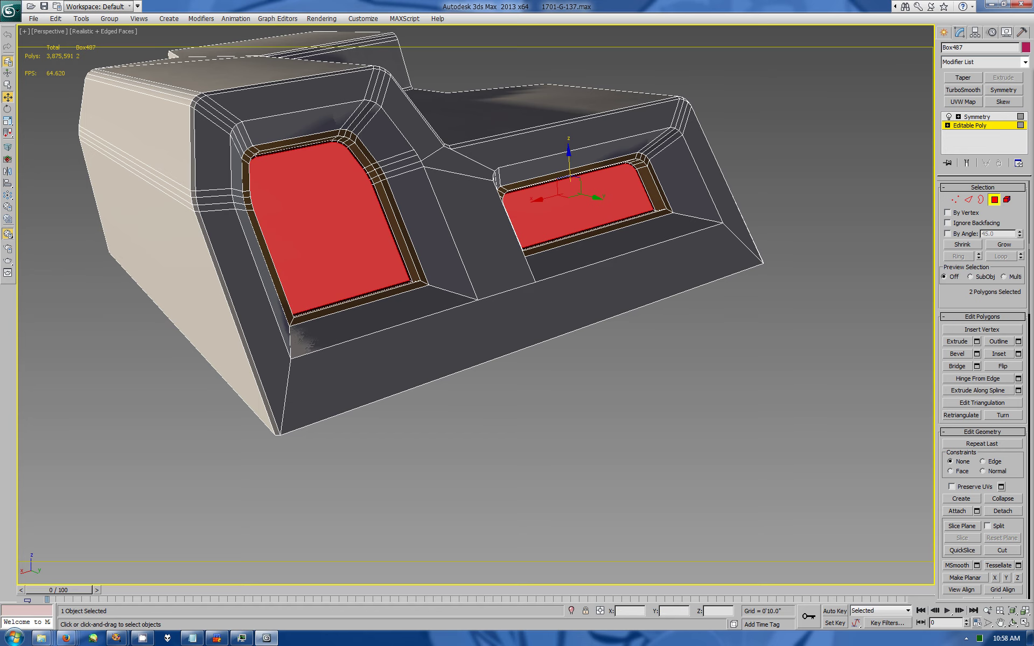
pyautogui.click(944, 32)
# Step: Zoom out to both mirrored halves and render a preview
pyautogui.click(1013, 611)
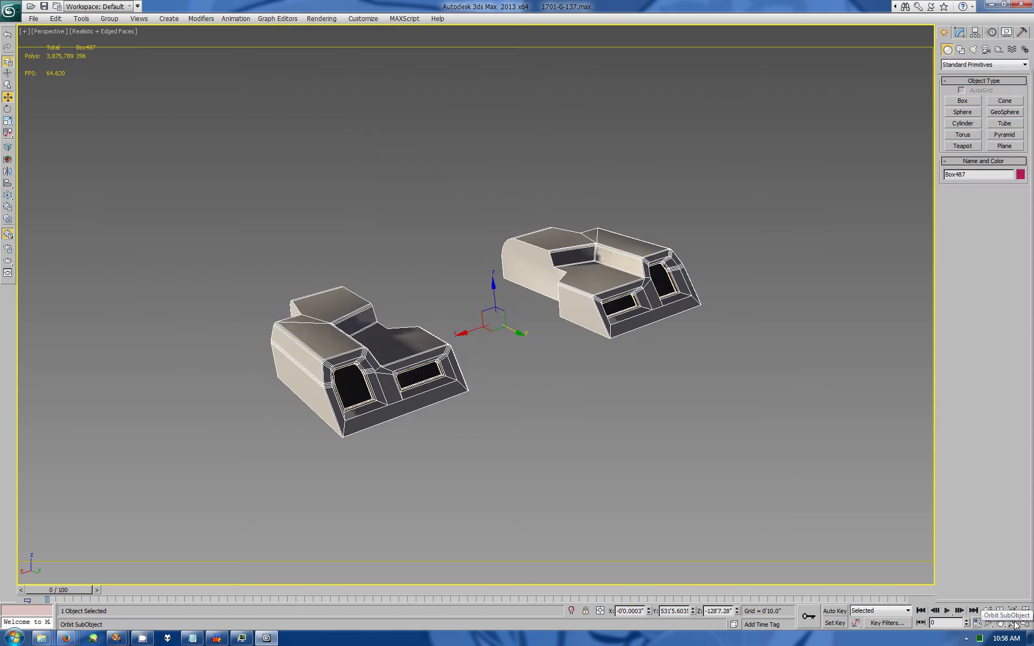
pyautogui.moveTo(474, 350); pyautogui.dragTo(423, 345)
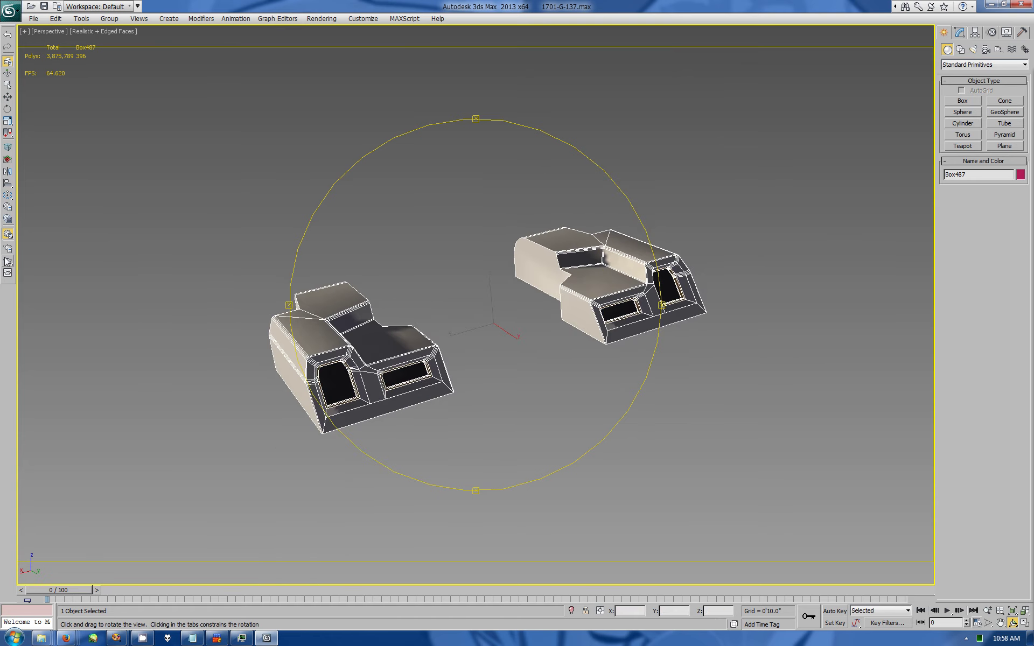
pyautogui.click(7, 261)
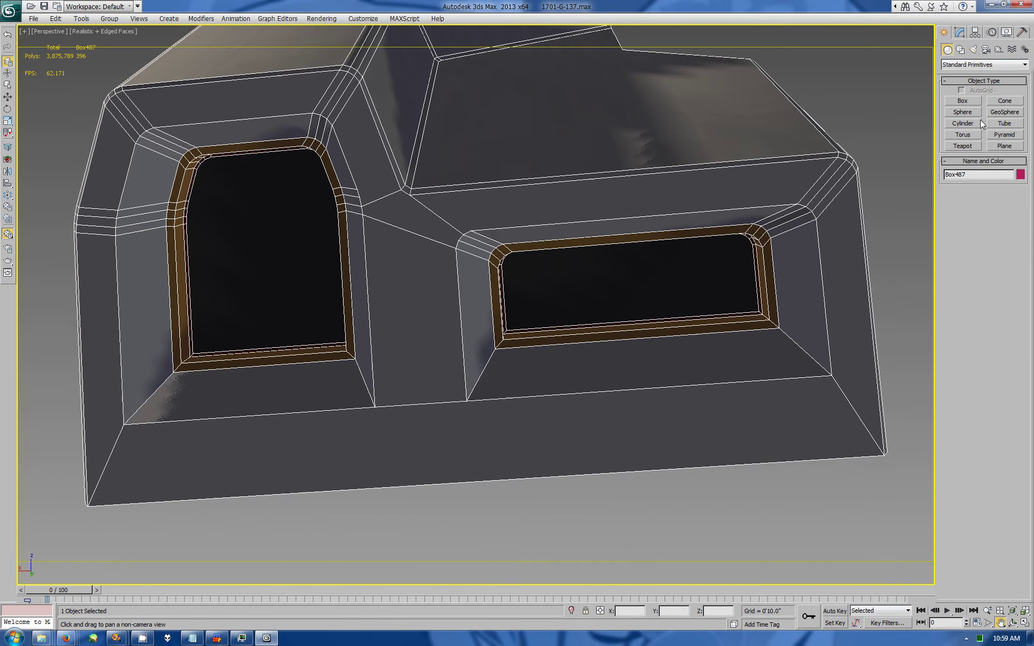
# Step: Select the wider window's inner corner vertices and shift them toward the divider
pyautogui.click(980, 128)
pyautogui.press('1')
pyautogui.moveTo(428, 215); pyautogui.dragTo(497, 299)
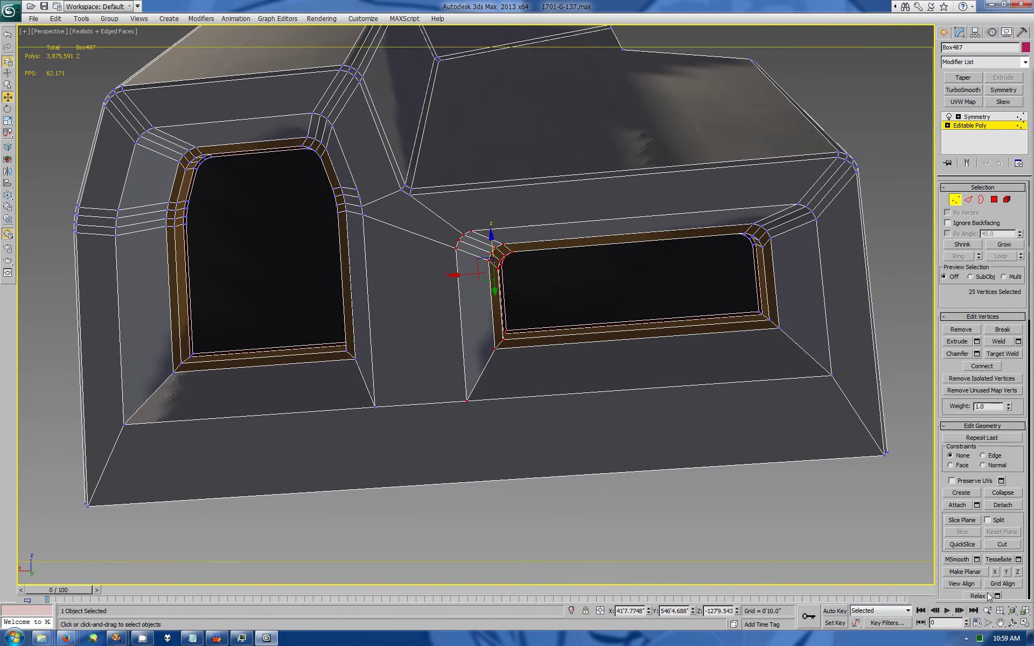
pyautogui.hotkey('ctrl', 'r')
pyautogui.moveTo(537, 361); pyautogui.dragTo(196, 201)
pyautogui.scroll(3, 196, 201)
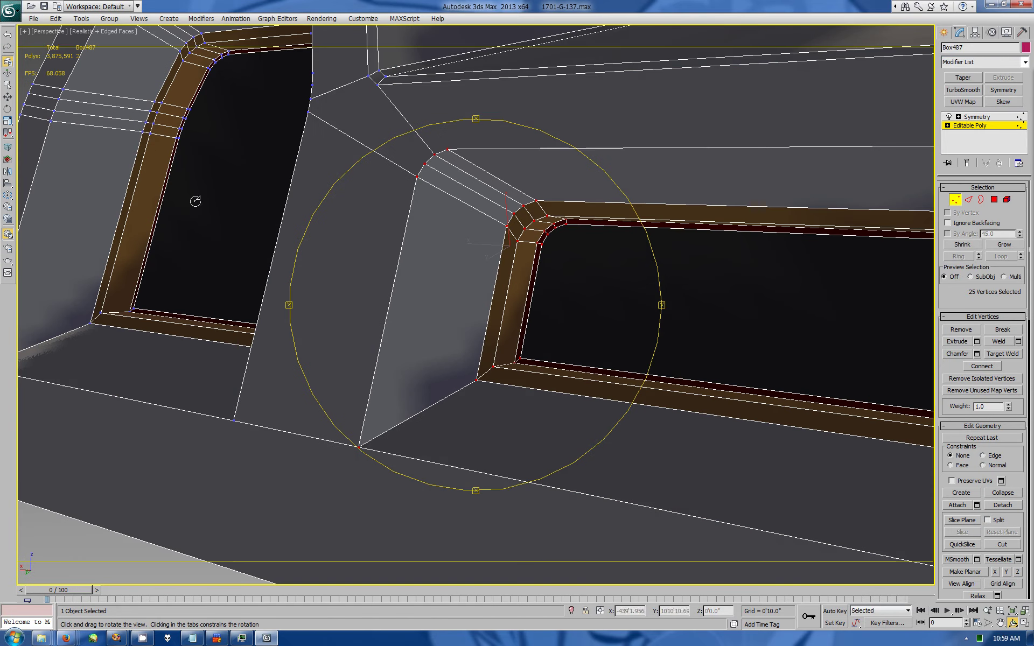
pyautogui.click(7, 101)
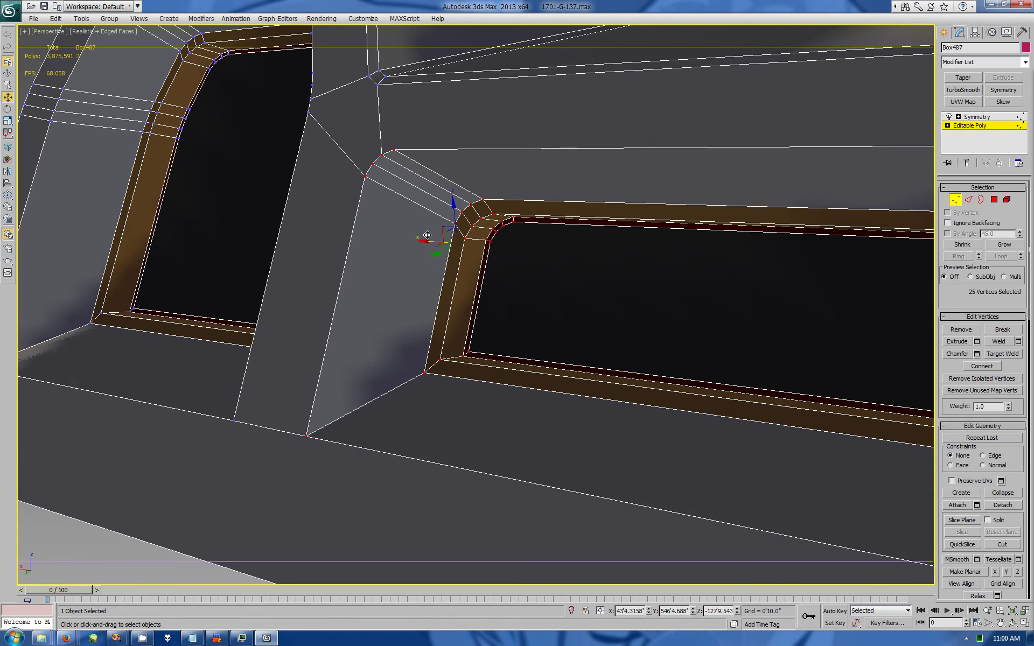
pyautogui.scroll(-5, 429, 235)
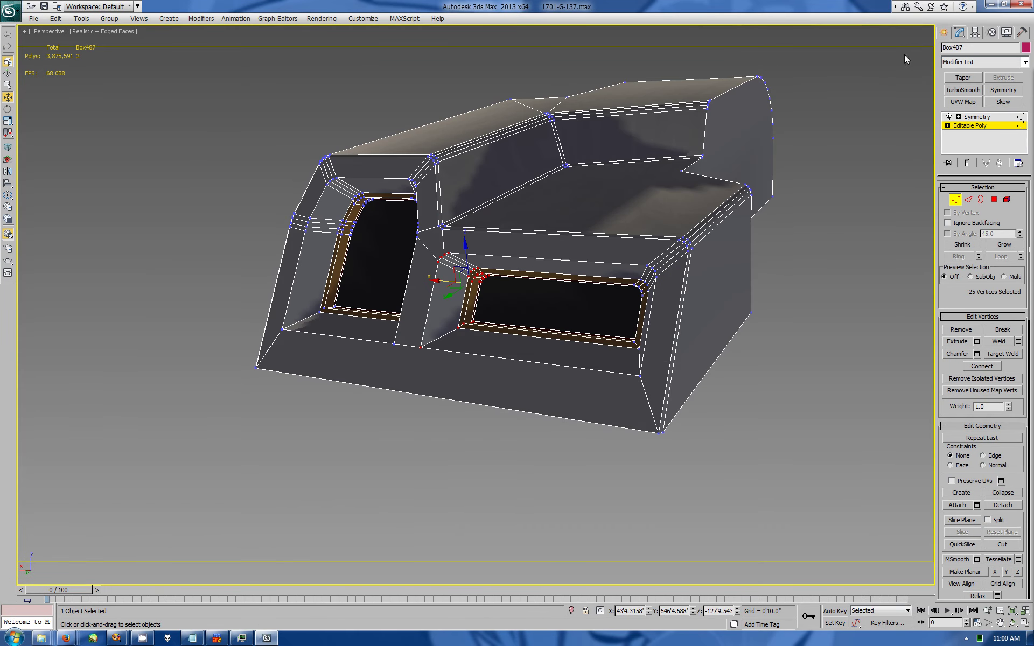
# Step: Select the lower deck top face and the right roof face
pyautogui.click(994, 200)
pyautogui.click(614, 189)
pyautogui.keyDown('ctrl'); pyautogui.click(618, 104); pyautogui.keyUp('ctrl')
# Step: Add the left roof and back wall faces to the selection, then orbit around
pyautogui.keyDown('ctrl'); pyautogui.click(509, 106); pyautogui.keyUp('ctrl')
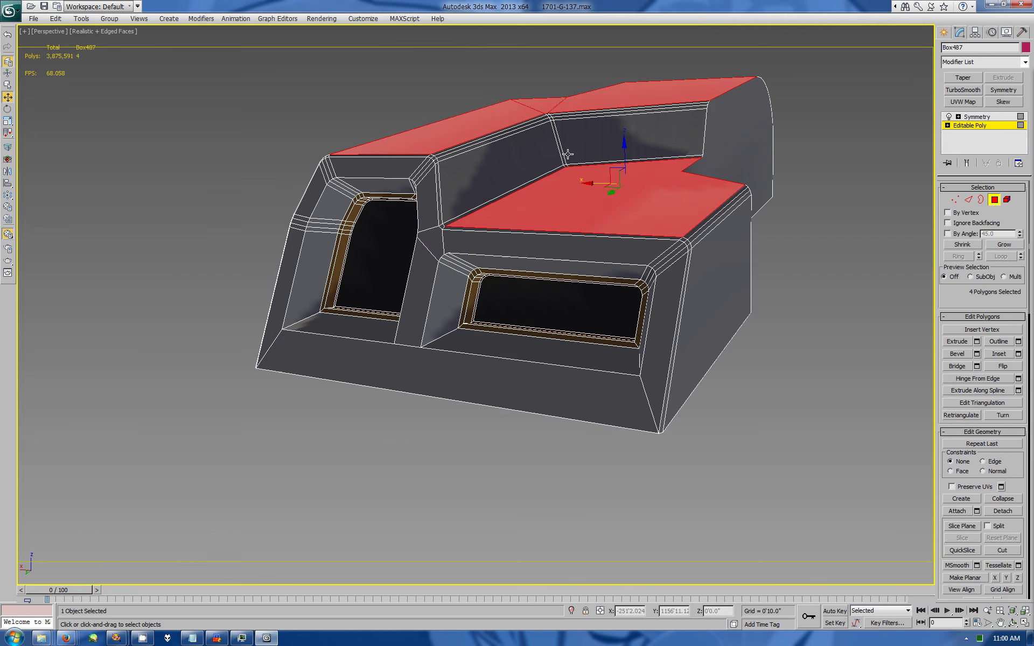
pyautogui.keyDown('ctrl'); pyautogui.click(568, 154); pyautogui.keyUp('ctrl')
pyautogui.scroll(-3, 983, 484)
pyautogui.scroll(-4, 983, 485)
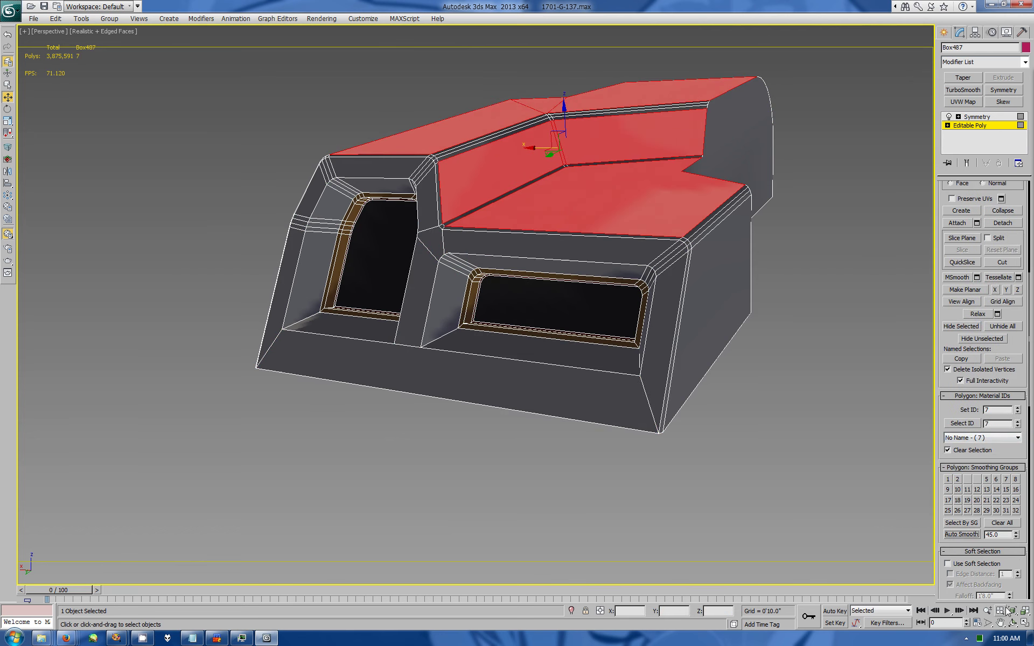
pyautogui.click(1013, 623)
pyautogui.moveTo(505, 376)
pyautogui.mouseDown()
pyautogui.moveTo(512, 365)
pyautogui.moveTo(491, 352)
pyautogui.moveTo(498, 365)
pyautogui.moveTo(658, 354)
pyautogui.moveTo(644, 380)
pyautogui.mouseUp()
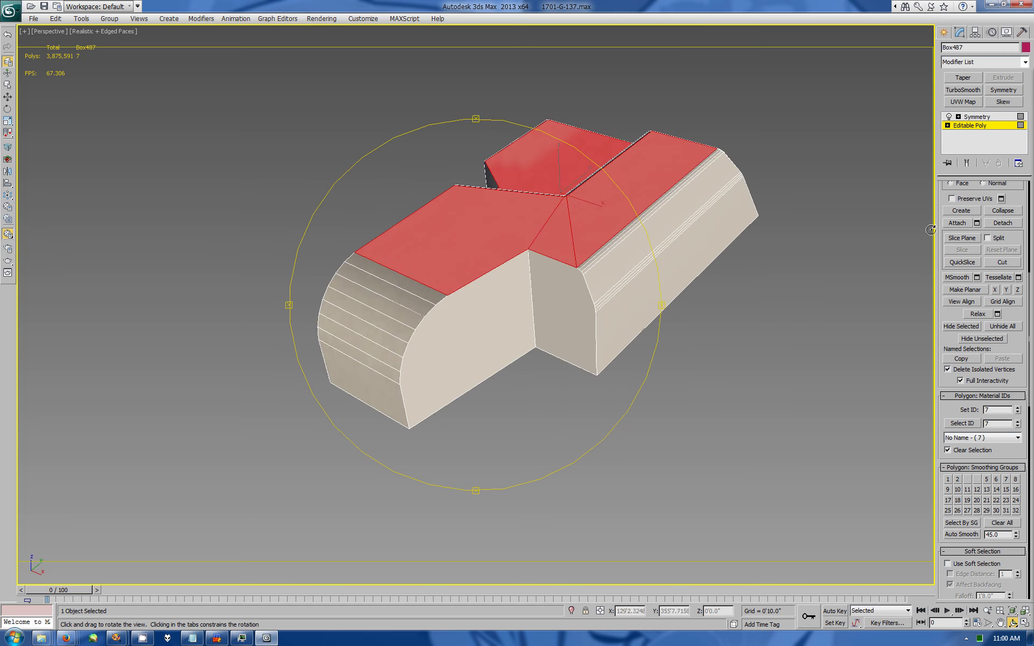
# Step: Select the block's vertical step edges and unhide the surrounding interior objects
pyautogui.press('2')
pyautogui.press('w')
pyautogui.click(571, 232)
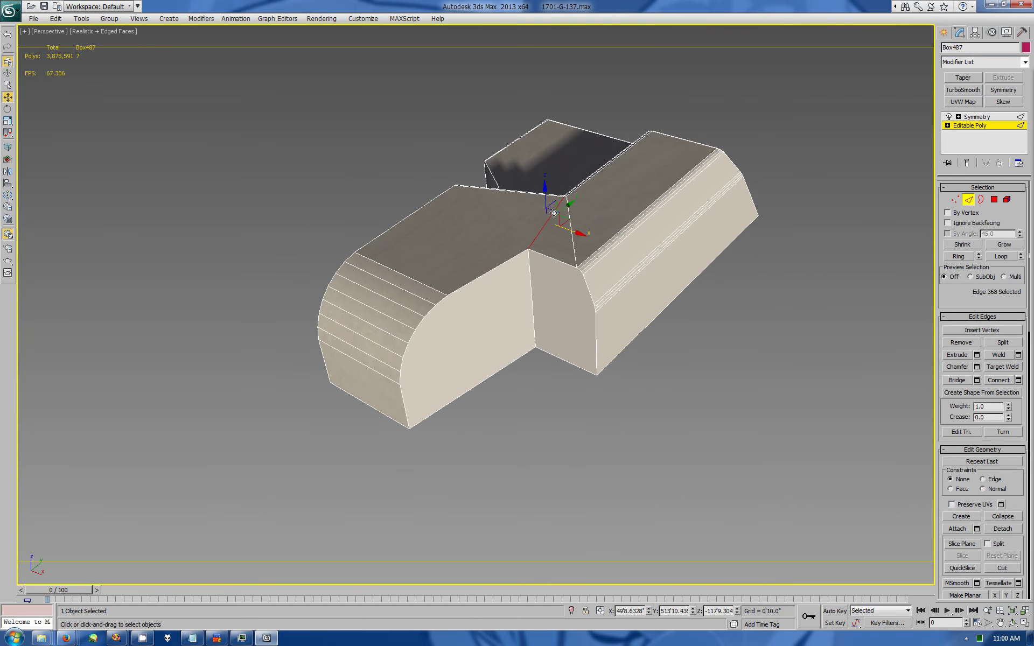
pyautogui.click(533, 299)
pyautogui.click(1006, 32)
pyautogui.hotkey('alt', 'w')
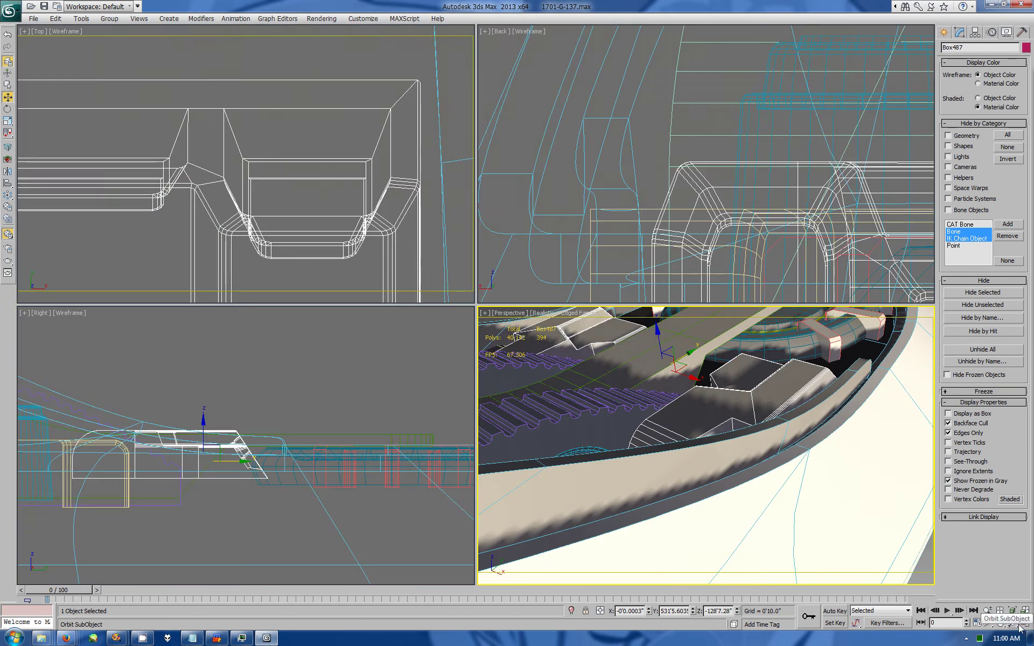
pyautogui.hotkey('alt', 'w')
pyautogui.moveTo(557, 322)
pyautogui.mouseDown()
pyautogui.moveTo(615, 354)
pyautogui.moveTo(587, 357)
pyautogui.moveTo(703, 236)
pyautogui.mouseUp()
# Step: Cut a closed stepped outline of edges into the seat block's top face
pyautogui.press('w')
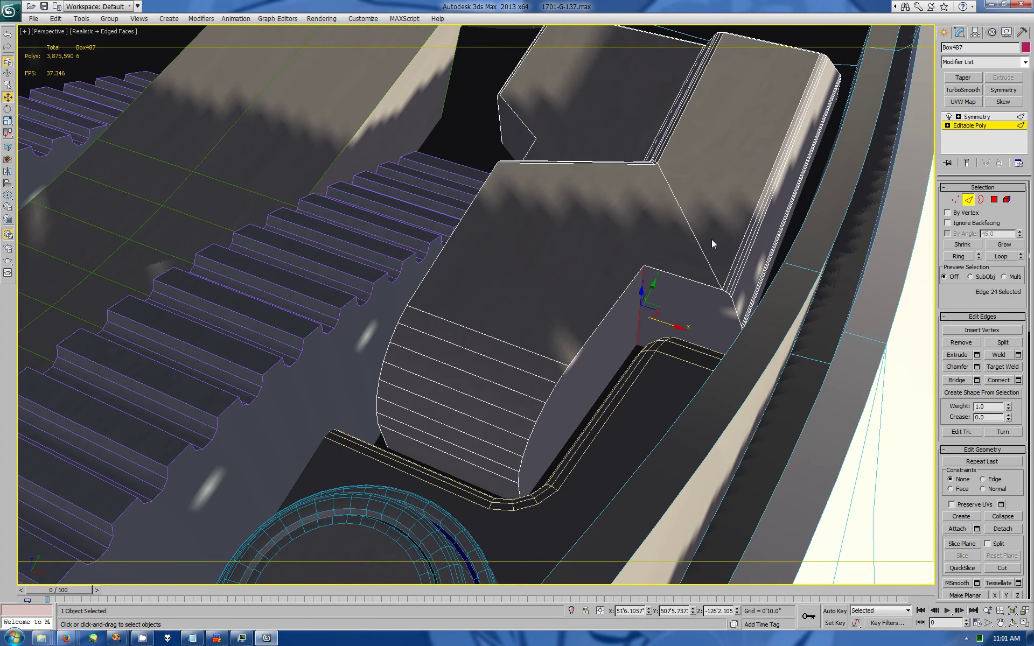
pyautogui.click(726, 257)
pyautogui.click(1002, 569)
pyautogui.click(700, 280)
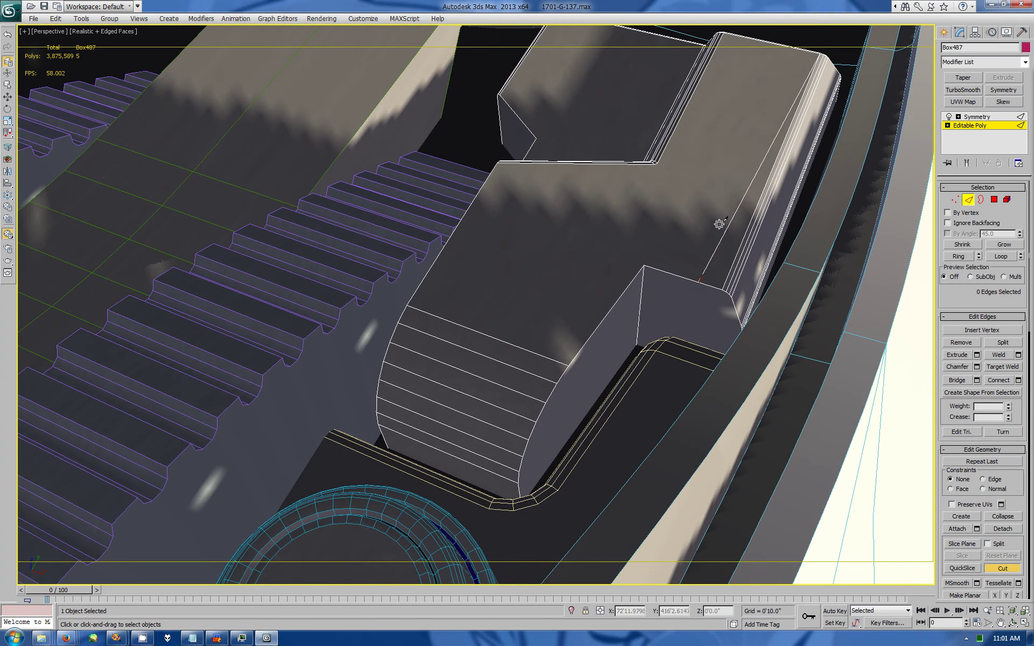
pyautogui.click(727, 214)
pyautogui.click(658, 196)
pyautogui.click(533, 221)
pyautogui.click(566, 196)
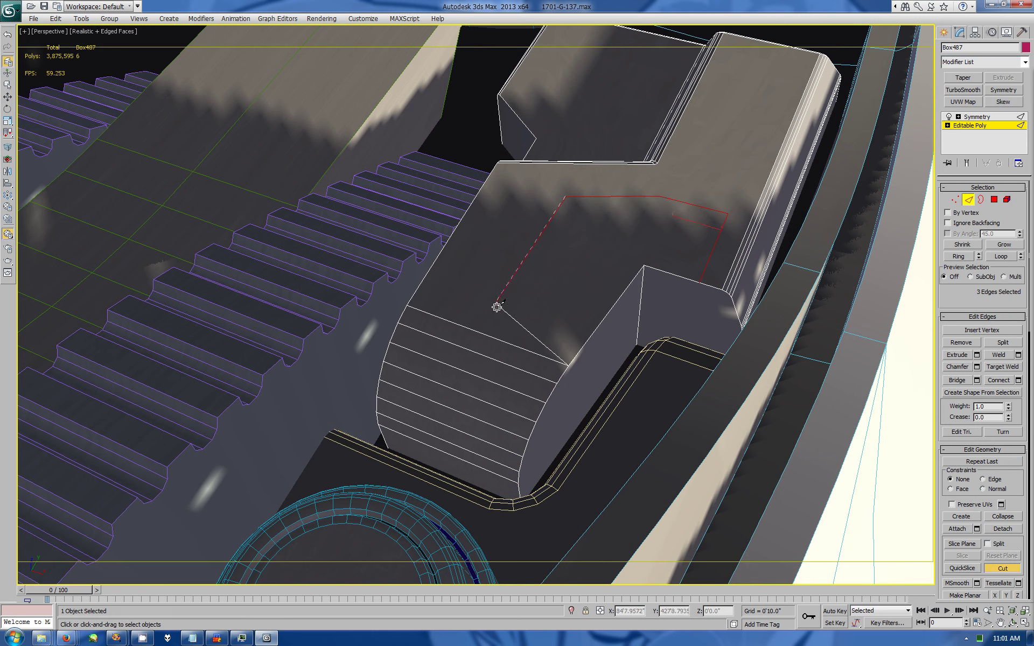
pyautogui.click(499, 308)
pyautogui.click(588, 339)
pyautogui.press('w')
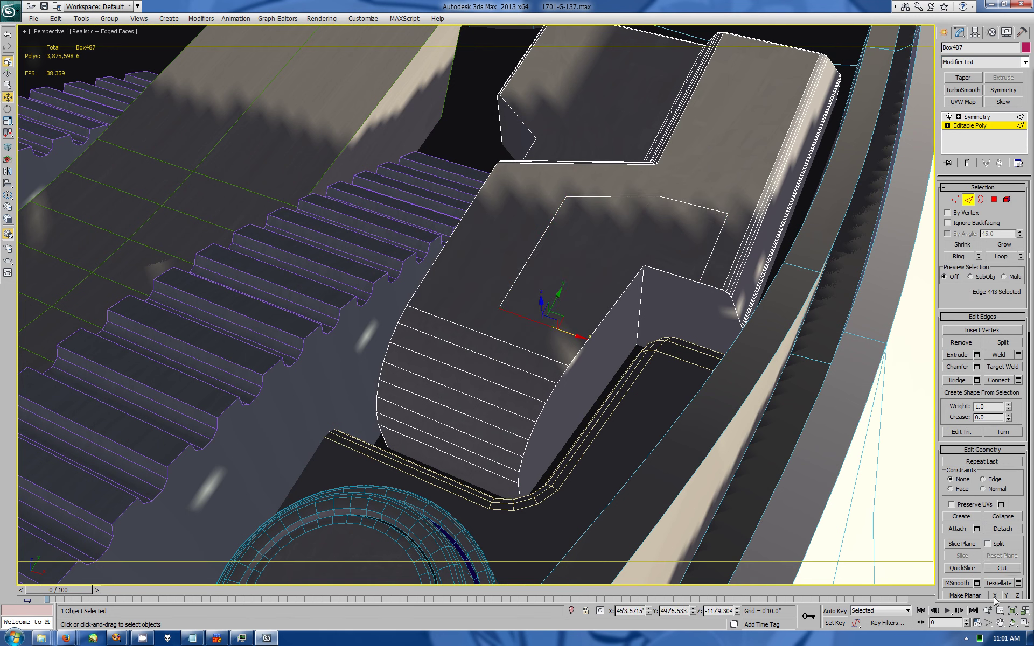
# Step: Select the outline's upper, right and left edges
pyautogui.click(705, 210)
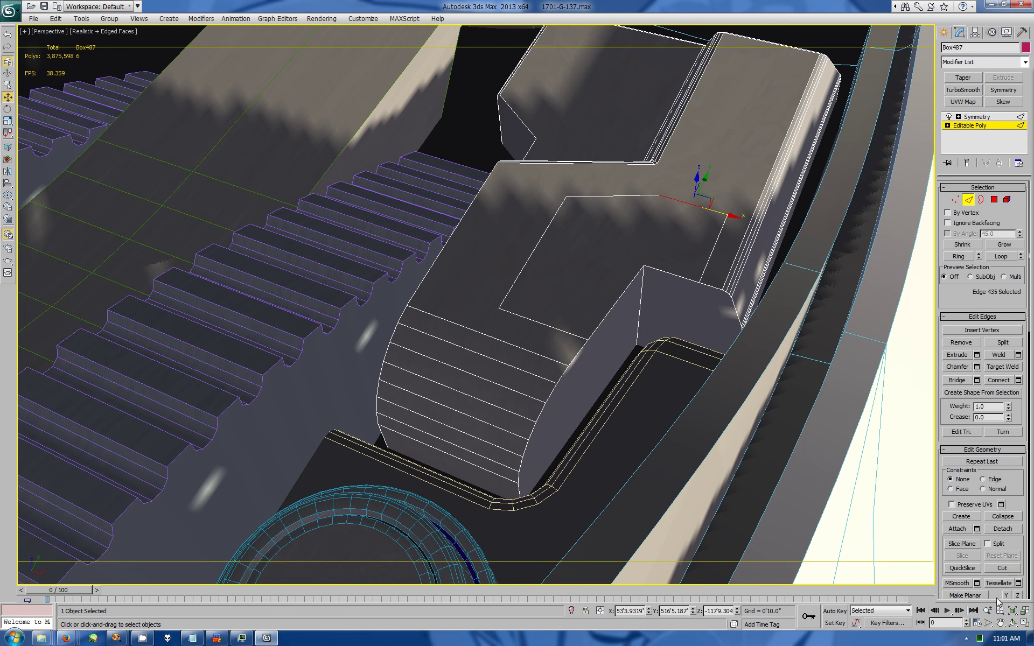
pyautogui.scroll(-3, 998, 602)
pyautogui.click(727, 247)
pyautogui.click(538, 248)
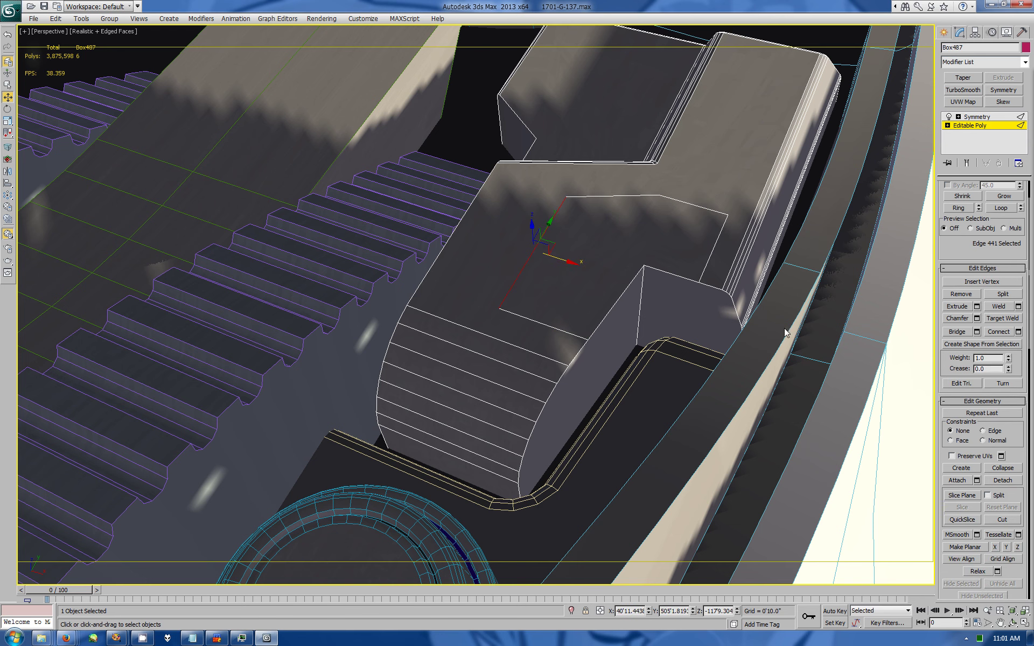
pyautogui.click(1012, 623)
pyautogui.moveTo(593, 345); pyautogui.dragTo(628, 418)
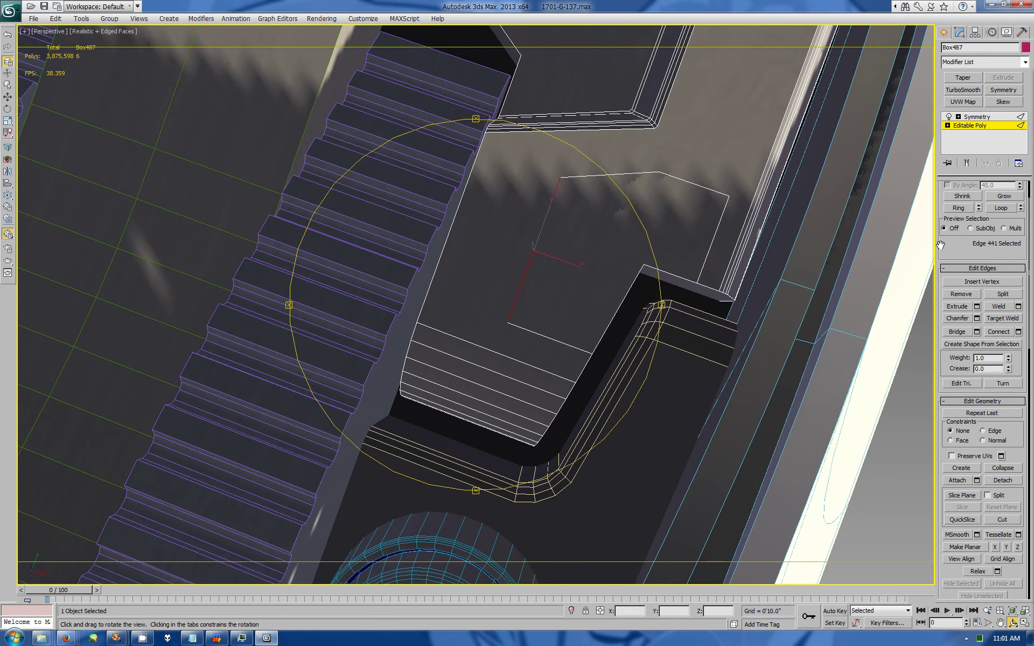
pyautogui.scroll(3, 943, 246)
# Step: Select the outline's top-left corner vertex in vertex mode to adjust it
pyautogui.click(955, 199)
pyautogui.press('w')
pyautogui.click(561, 178)
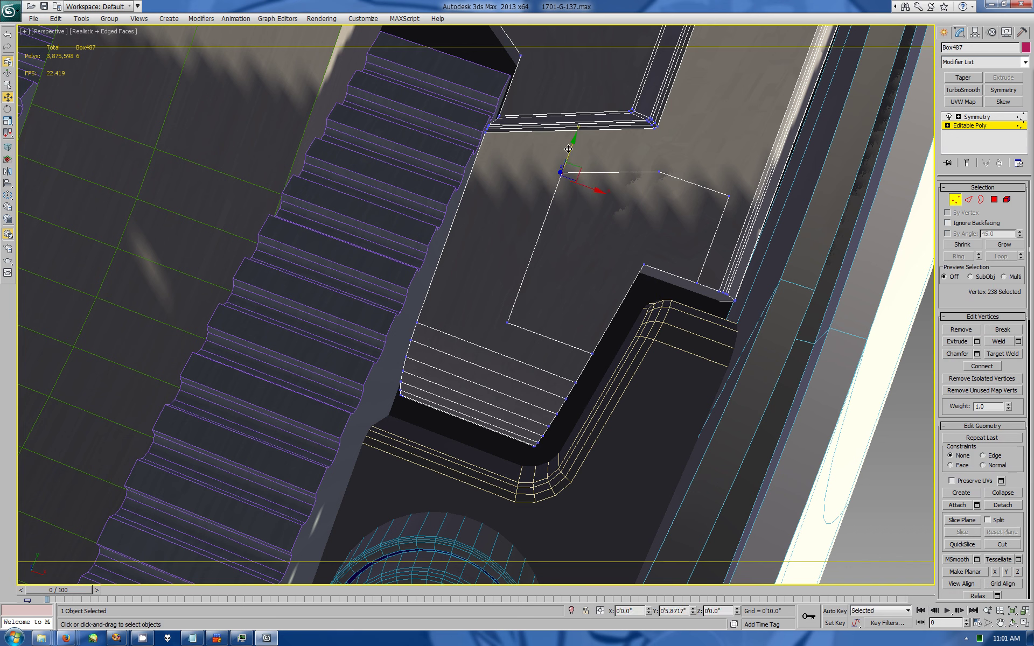
pyautogui.keyDown('ctrl'); pyautogui.click(656, 171); pyautogui.keyUp('ctrl')
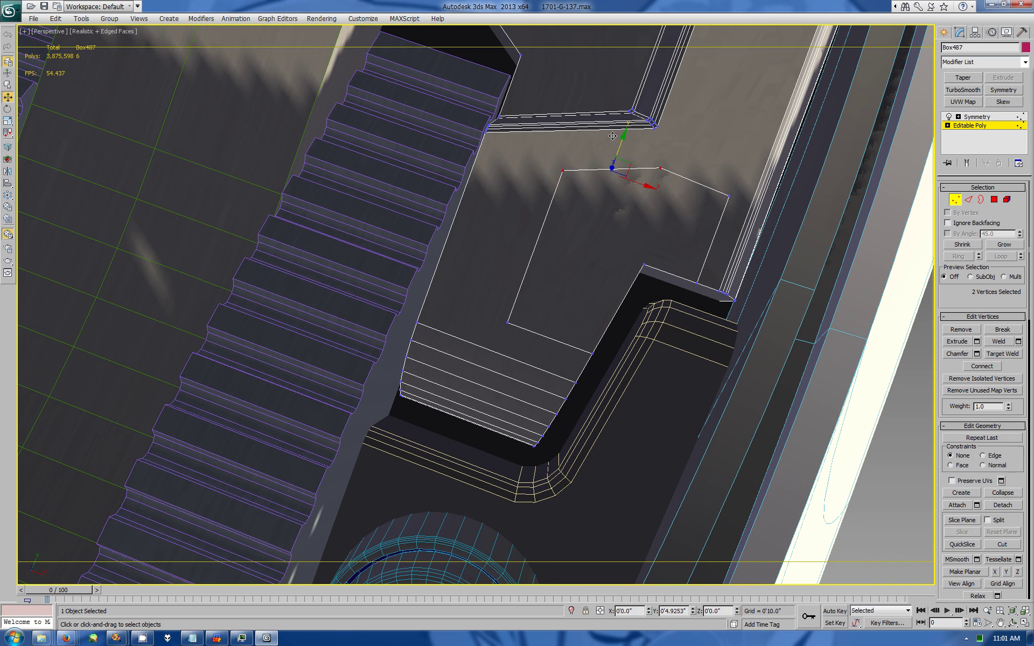
pyautogui.keyDown('alt'); pyautogui.click(658, 172); pyautogui.keyUp('alt')
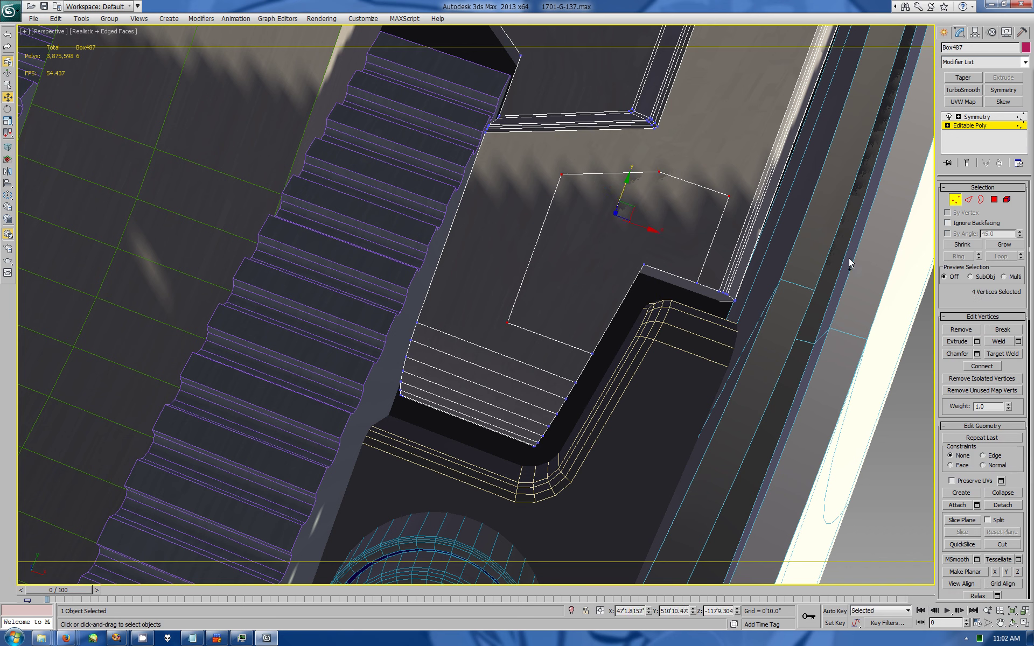
pyautogui.click(955, 199)
# Step: Select the outline's top, side and bottom edges
pyautogui.click(536, 245)
pyautogui.keyDown('ctrl'); pyautogui.click(618, 173); pyautogui.keyUp('ctrl')
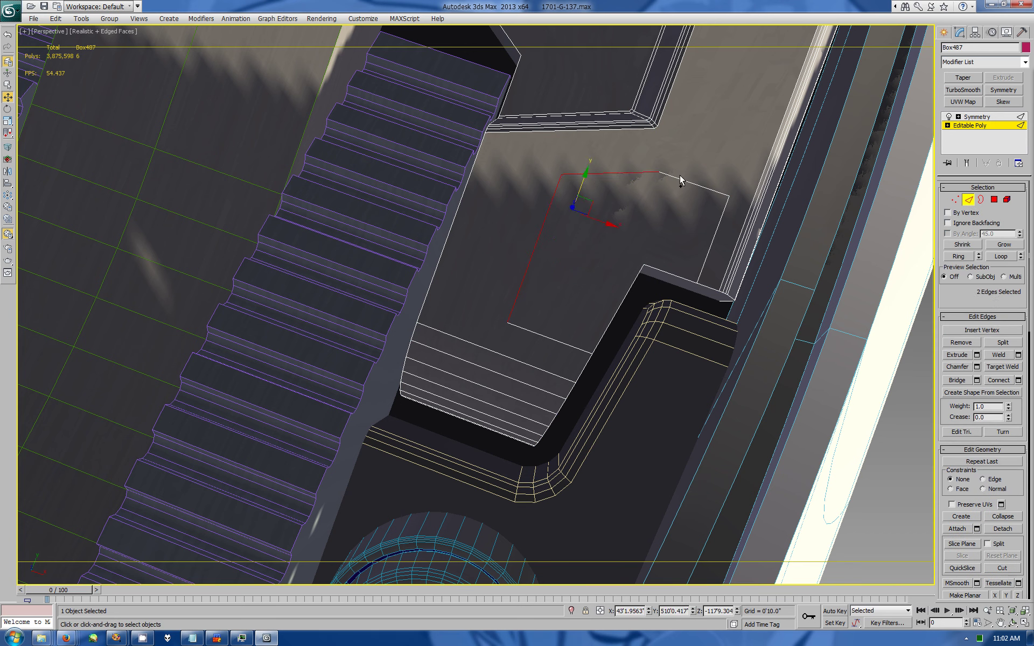
pyautogui.keyDown('ctrl'); pyautogui.click(680, 179); pyautogui.keyUp('ctrl')
pyautogui.keyDown('ctrl'); pyautogui.click(716, 225); pyautogui.keyUp('ctrl')
pyautogui.keyDown('ctrl'); pyautogui.click(536, 336); pyautogui.keyUp('ctrl')
# Step: Chamfer the outline edges and select the face inside the outline
pyautogui.click(978, 366)
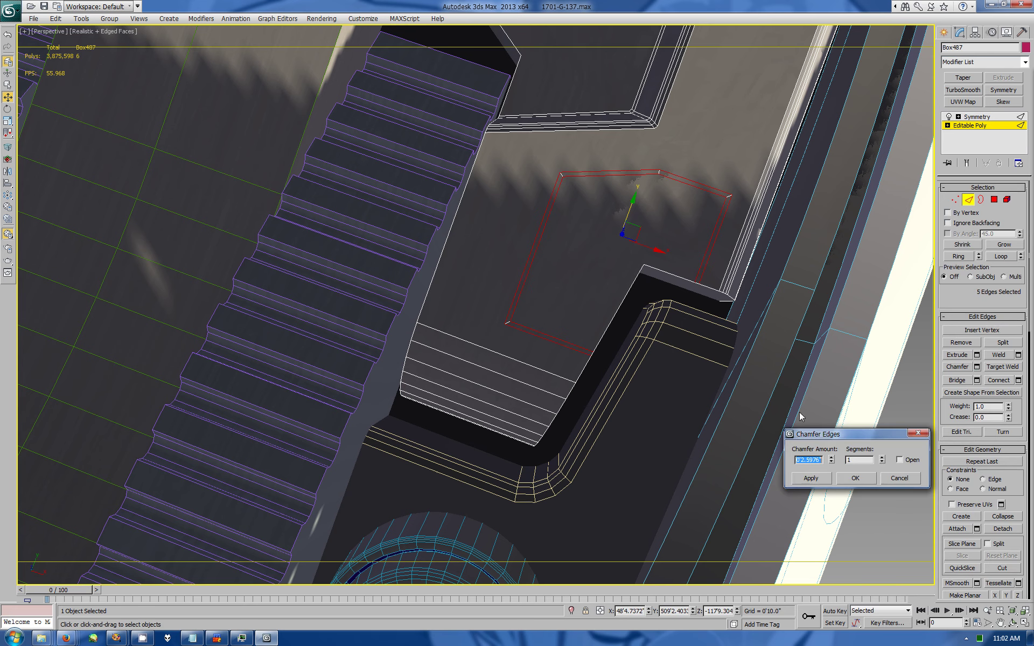
pyautogui.click(919, 485)
pyautogui.click(995, 199)
pyautogui.click(669, 224)
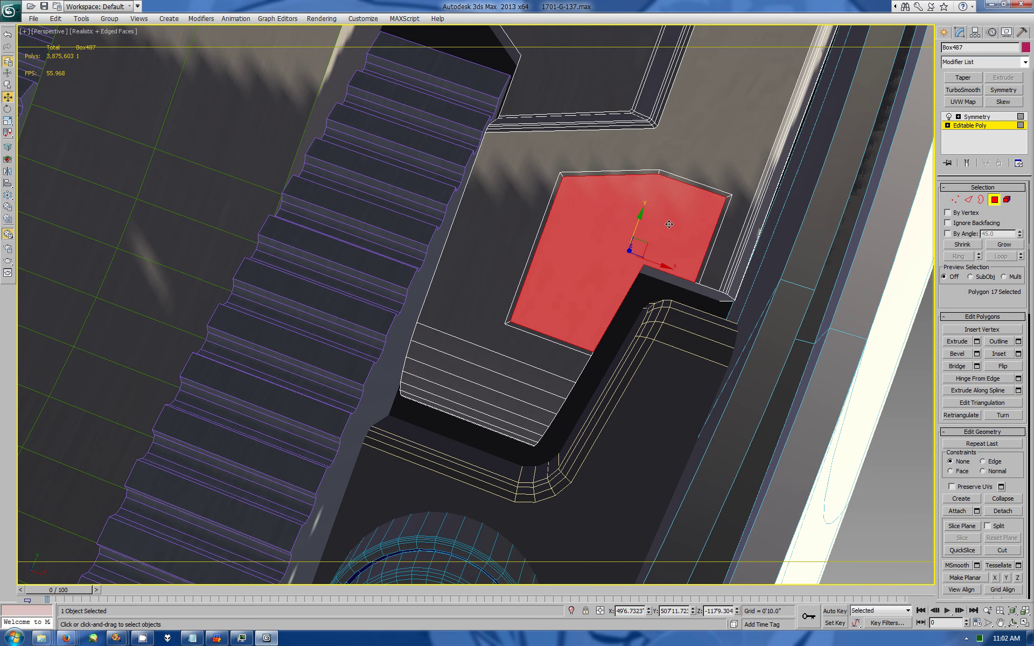
pyautogui.keyDown('alt'); pyautogui.moveTo(674, 225); pyautogui.dragTo(624, 254, button='middle'); pyautogui.keyUp('alt')
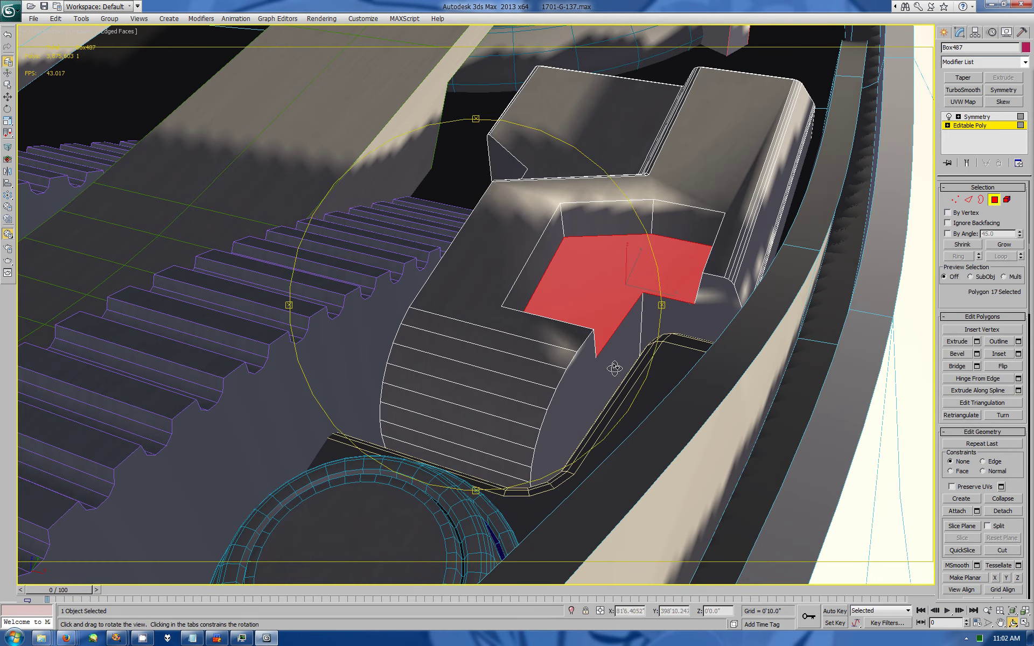
pyautogui.moveTo(612, 364)
pyautogui.keyDown('alt'); pyautogui.mouseDown(button='middle')
pyautogui.moveTo(689, 356)
pyautogui.moveTo(623, 244)
pyautogui.moveTo(699, 259)
pyautogui.mouseUp(button='middle'); pyautogui.keyUp('alt')
# Step: Select the tray's wall faces and assign them their own smoothing group
pyautogui.press('w')
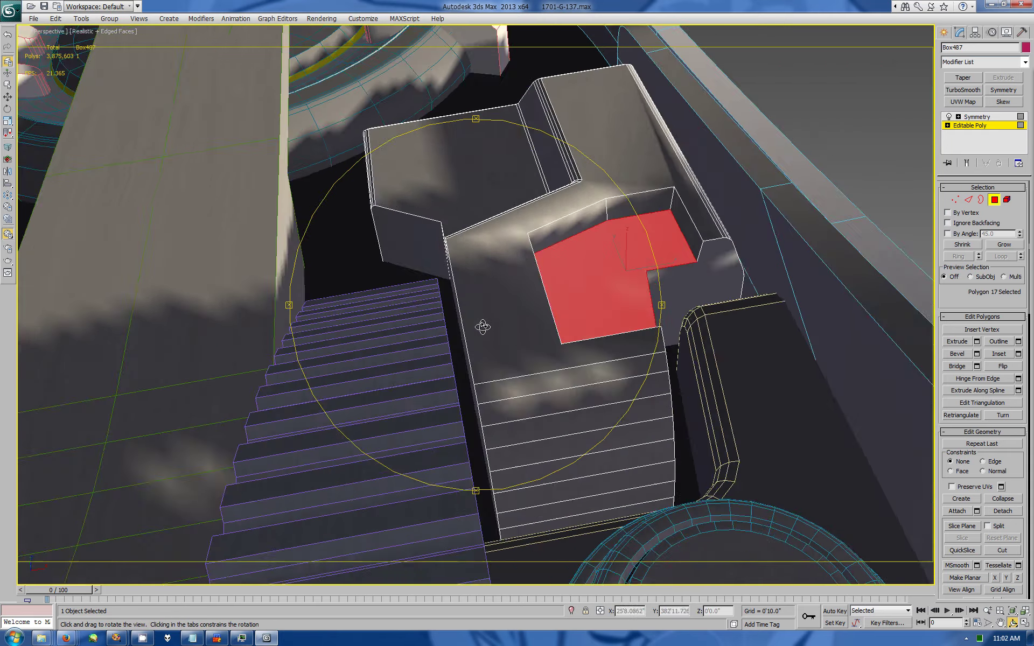
pyautogui.press('2')
pyautogui.click(994, 202)
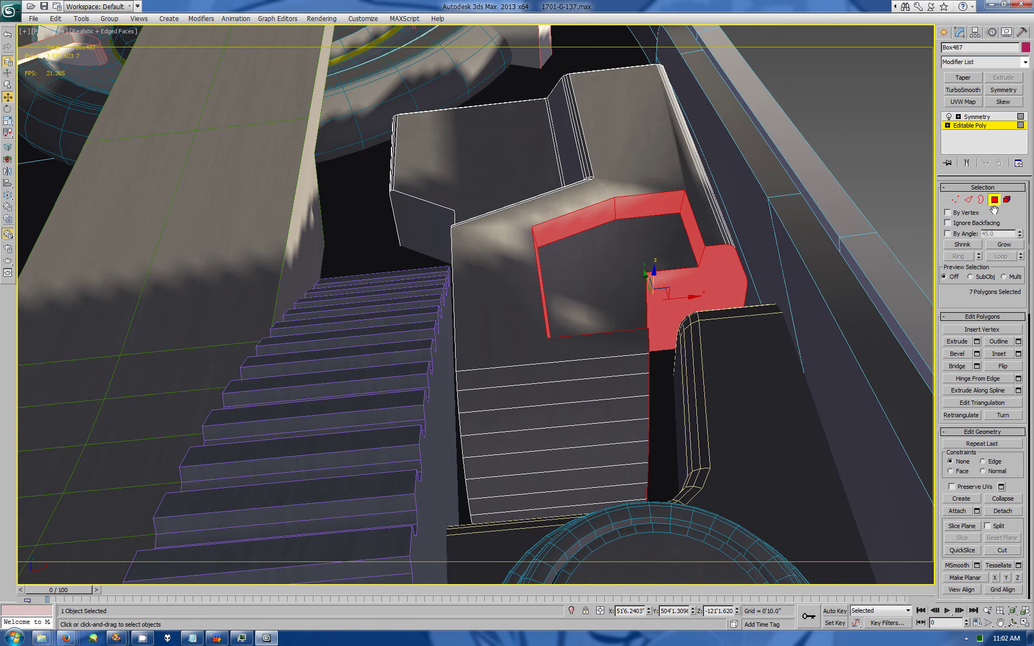
pyautogui.keyDown('alt'); pyautogui.click(692, 277); pyautogui.keyUp('alt')
pyautogui.scroll(-5, 965, 420)
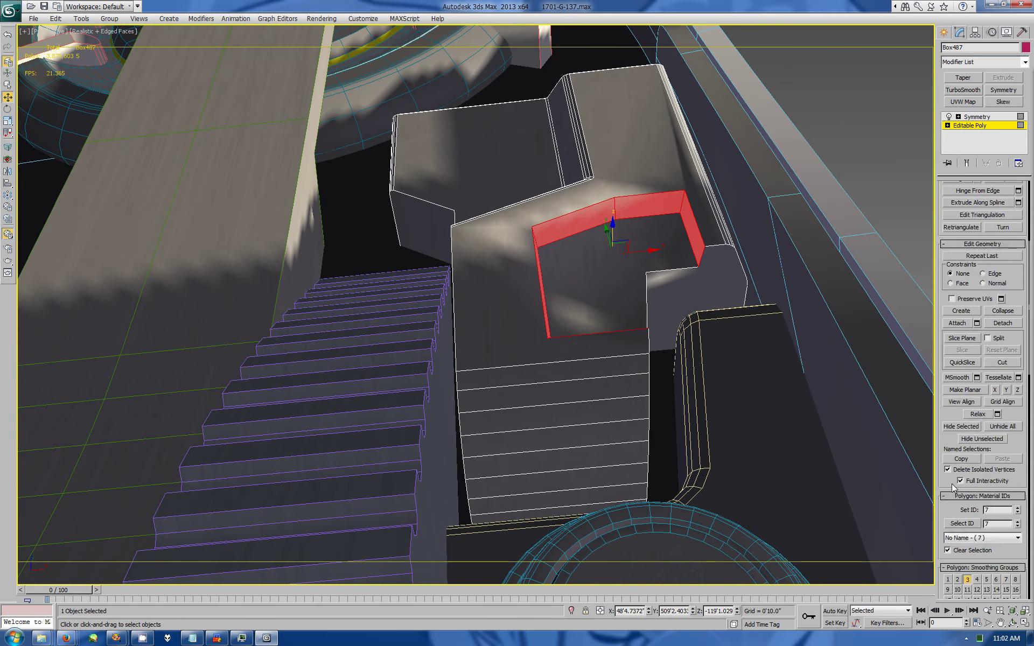
pyautogui.scroll(-5, 953, 512)
pyautogui.click(958, 552)
pyautogui.scroll(10, 969, 431)
# Step: Select the inner corner edges of the seat block's recessed tray
pyautogui.press('2')
pyautogui.click(577, 238)
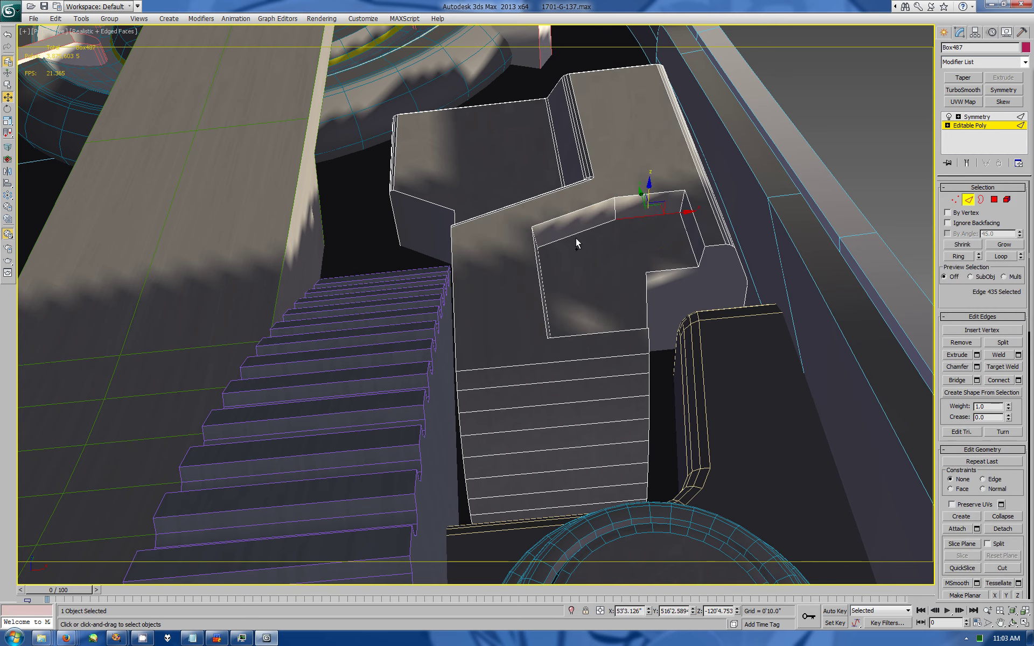
pyautogui.moveTo(539, 334)
pyautogui.keyDown('alt'); pyautogui.mouseDown(button='middle')
pyautogui.moveTo(573, 305)
pyautogui.moveTo(592, 217)
pyautogui.mouseUp(button='middle'); pyautogui.keyUp('alt')
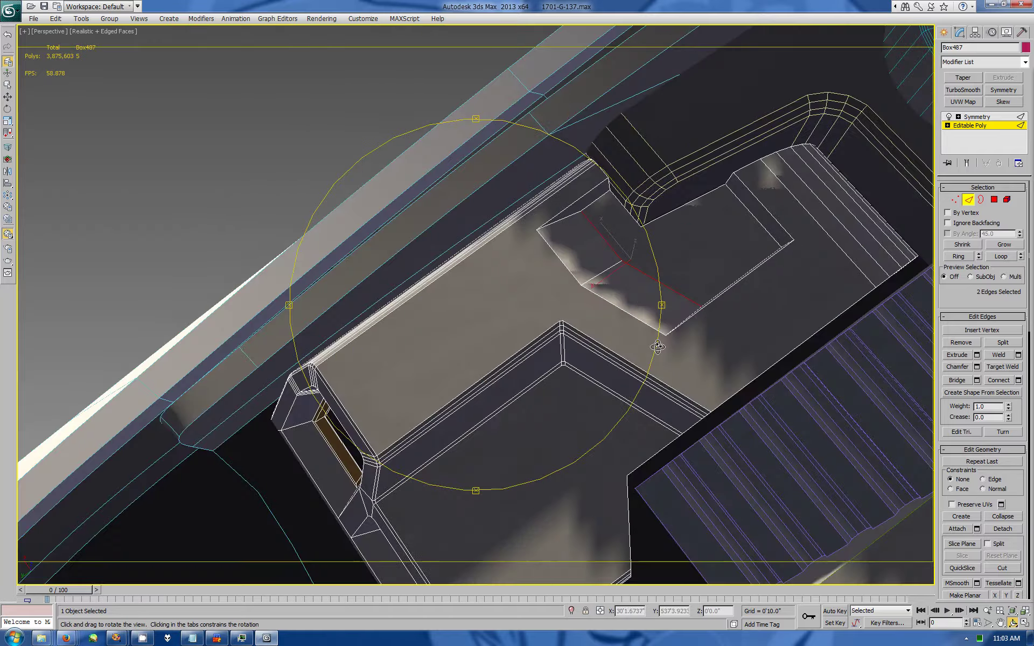
pyautogui.click(597, 203)
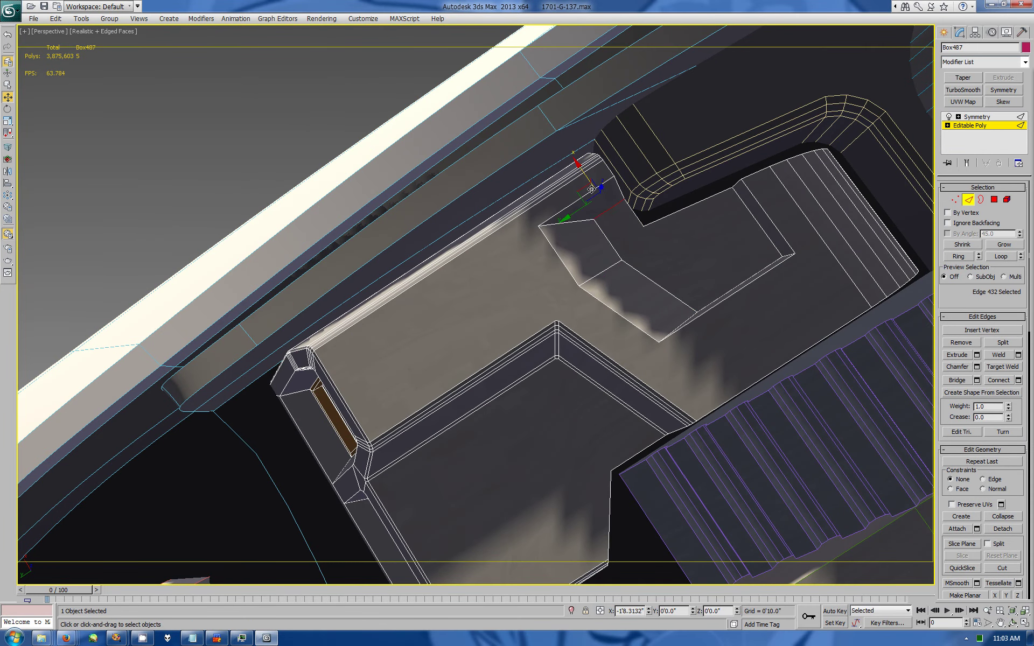
pyautogui.keyDown('alt'); pyautogui.moveTo(597, 204); pyautogui.dragTo(922, 355, button='middle'); pyautogui.keyUp('alt')
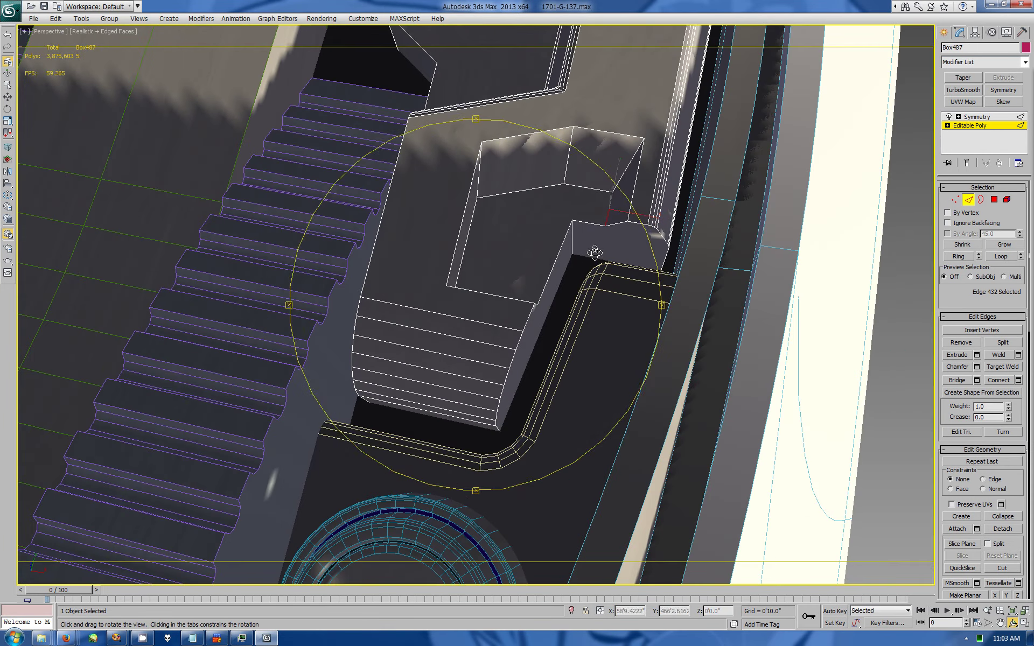
# Step: Chamfer the tray's corner edges by about 1' to soften the bend
pyautogui.click(962, 367)
pyautogui.moveTo(831, 459); pyautogui.dragTo(821, 591)
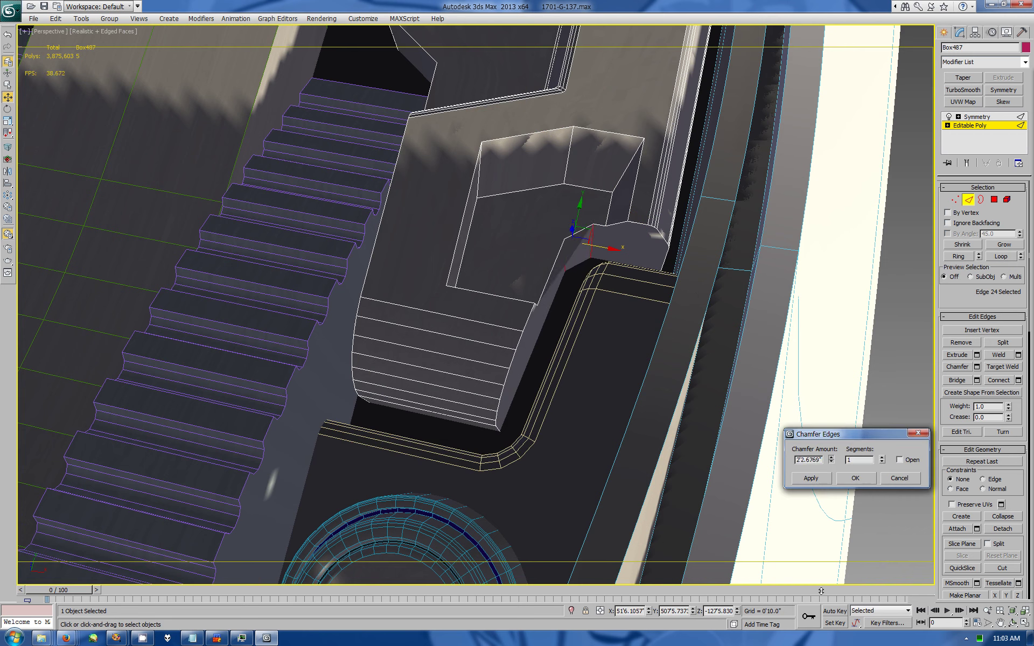
pyautogui.click(810, 478)
pyautogui.moveTo(831, 459); pyautogui.dragTo(826, 487)
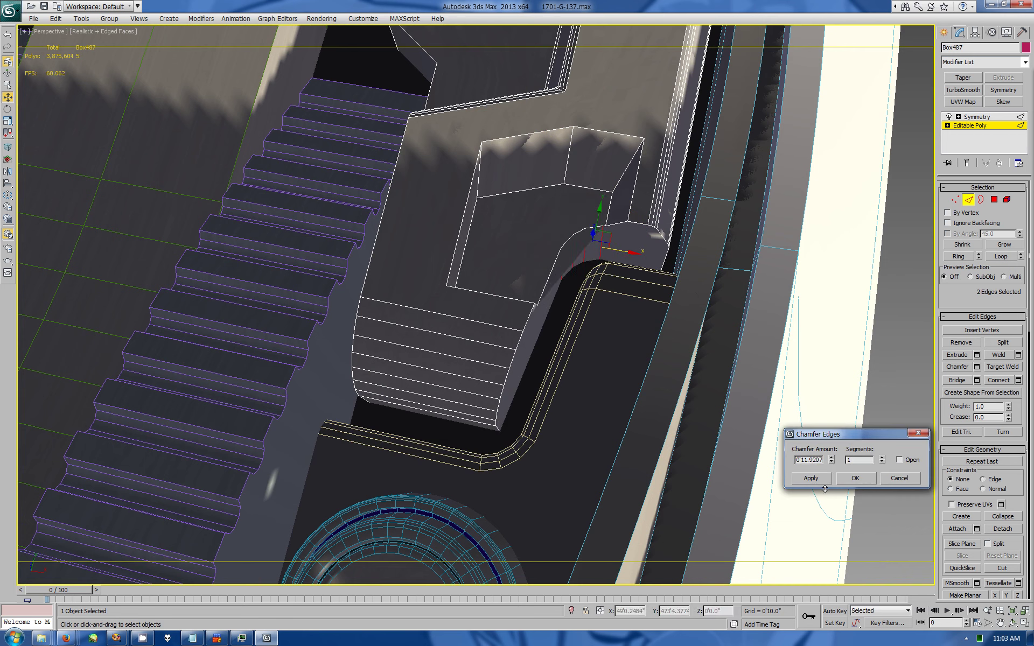
pyautogui.click(855, 478)
pyautogui.keyDown('ctrl'); pyautogui.click(995, 199); pyautogui.keyUp('ctrl')
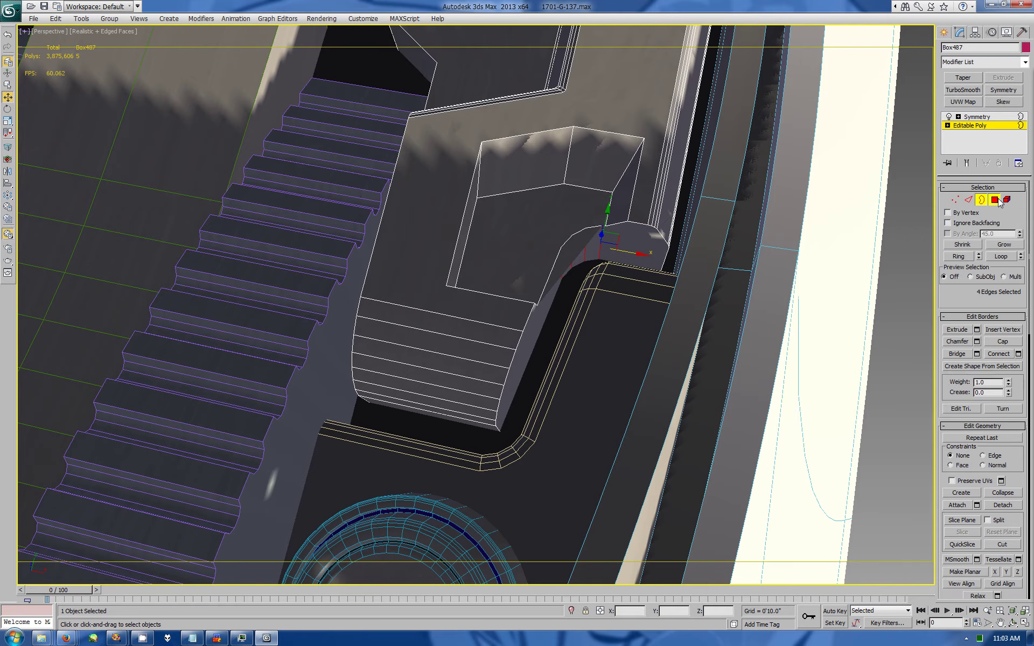
pyautogui.moveTo(566, 231)
pyautogui.keyDown('alt'); pyautogui.mouseDown(button='middle')
pyautogui.moveTo(618, 278)
pyautogui.moveTo(552, 321)
pyautogui.mouseUp(button='middle'); pyautogui.keyUp('alt')
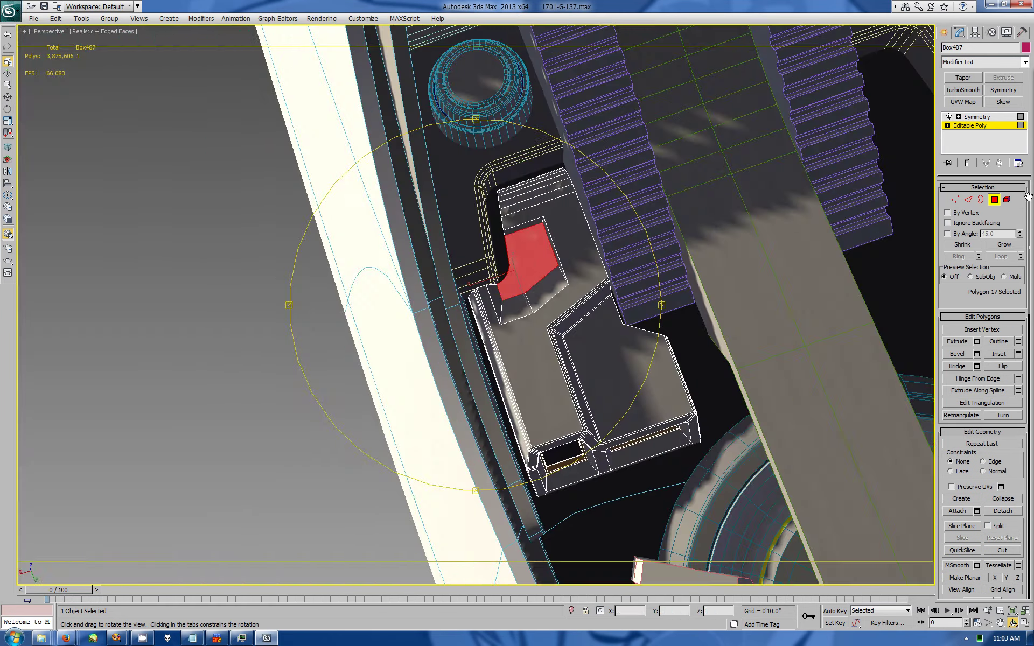
# Step: Select and inspect the tray's inner corner and lower front pocket edges on the seat block
pyautogui.press('2')
pyautogui.press('w')
pyautogui.click(544, 286)
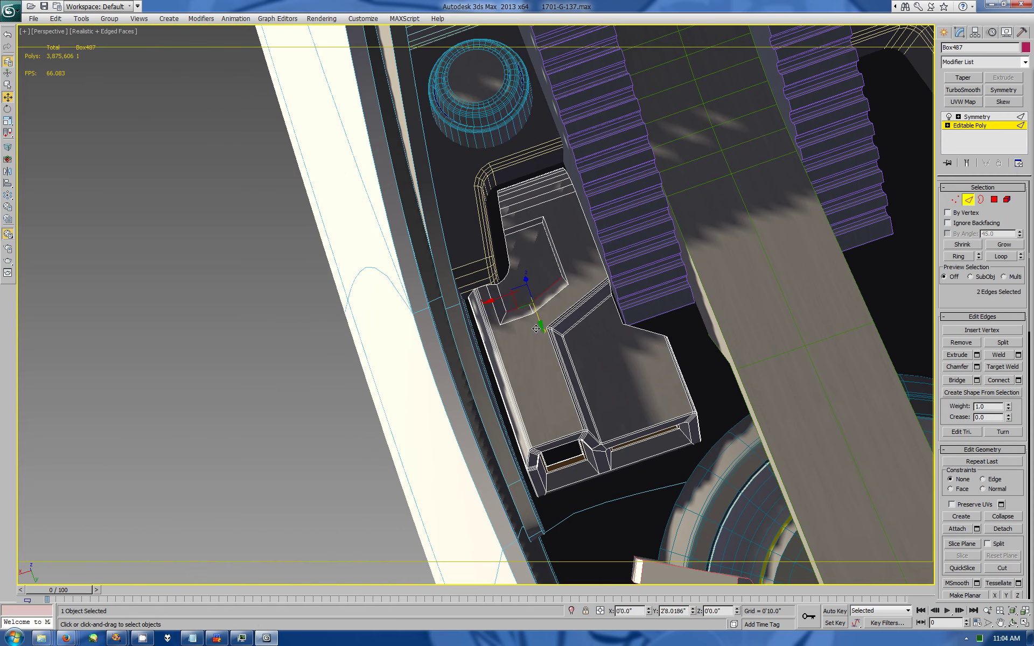
pyautogui.scroll(-3, 575, 328)
pyautogui.keyDown('alt'); pyautogui.moveTo(539, 302); pyautogui.dragTo(547, 257, button='middle'); pyautogui.keyUp('alt')
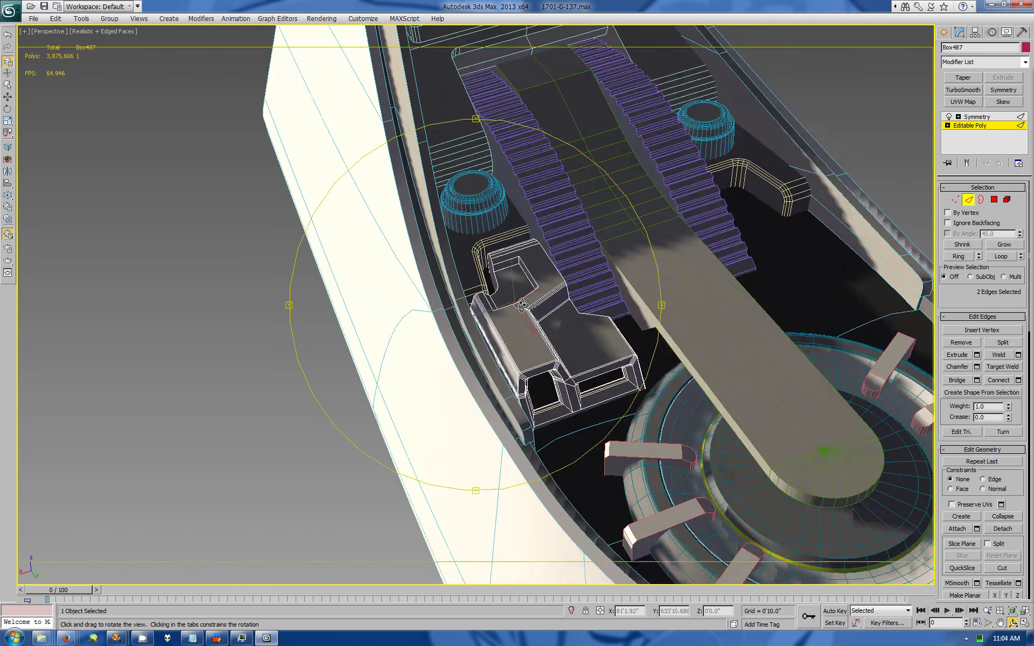
pyautogui.scroll(5, 547, 256)
pyautogui.click(547, 257)
pyautogui.click(591, 274)
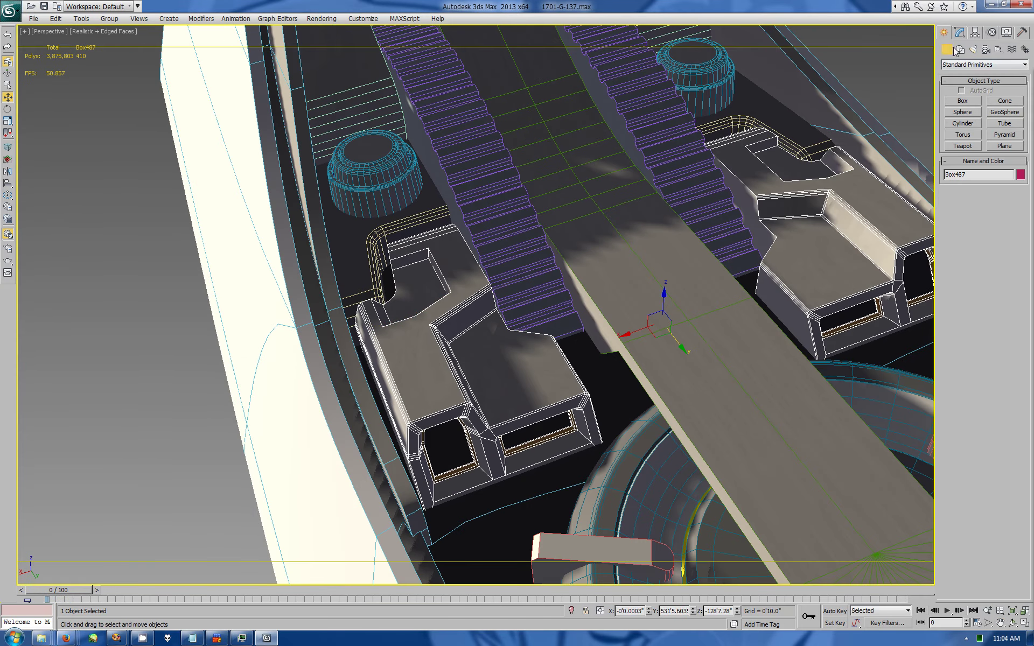
pyautogui.click(1013, 623)
pyautogui.moveTo(592, 345); pyautogui.dragTo(666, 395)
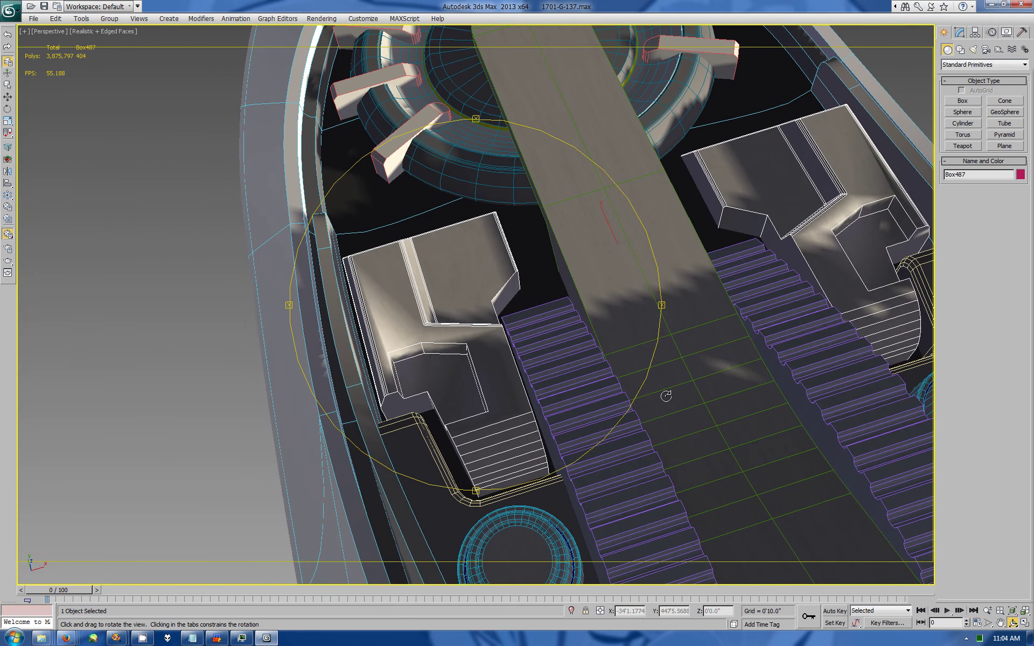
# Step: Undo the last two edits on the seat block with Ctrl+Z twice
pyautogui.hotkey('ctrl', 'z')
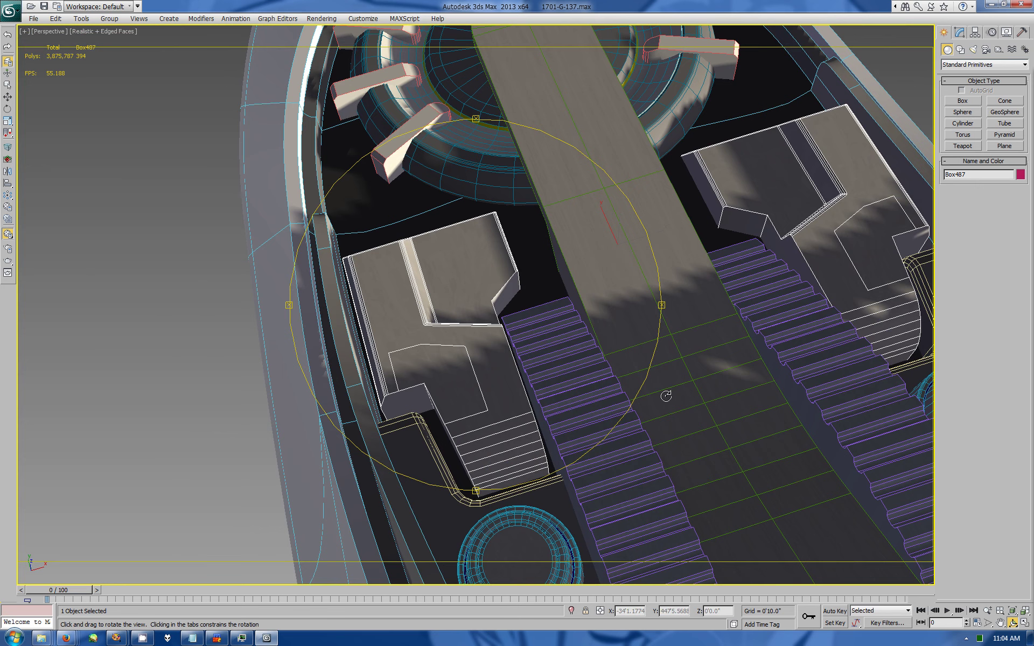
pyautogui.hotkey('ctrl', 'z')
pyautogui.moveTo(512, 453); pyautogui.dragTo(521, 341)
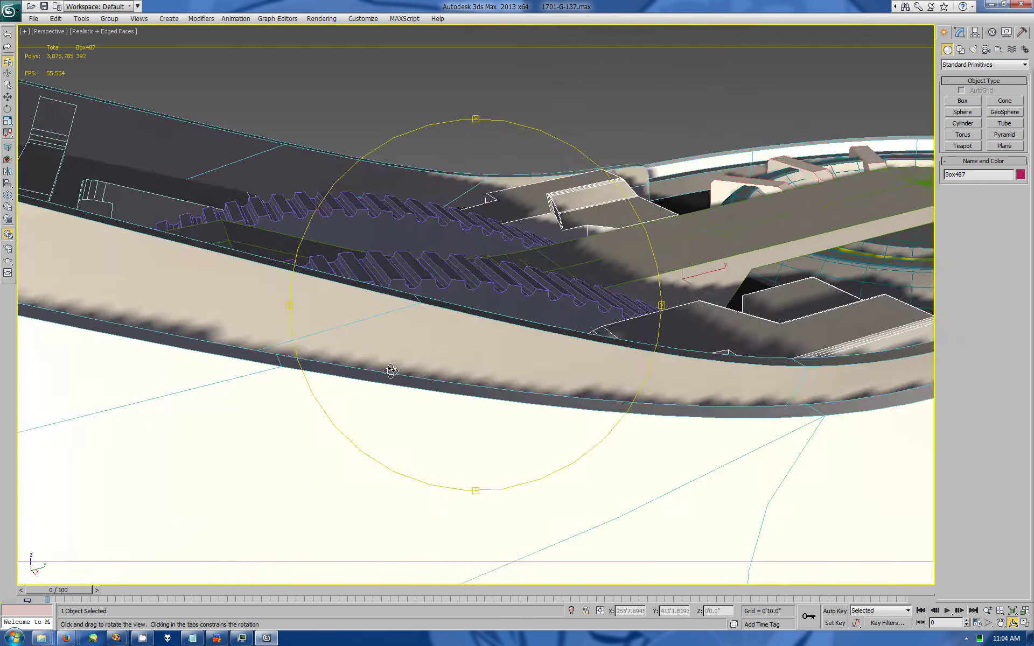
pyautogui.click(959, 32)
# Step: Chamfer the seat tray's corner edges by 1'2.5281"
pyautogui.click(968, 200)
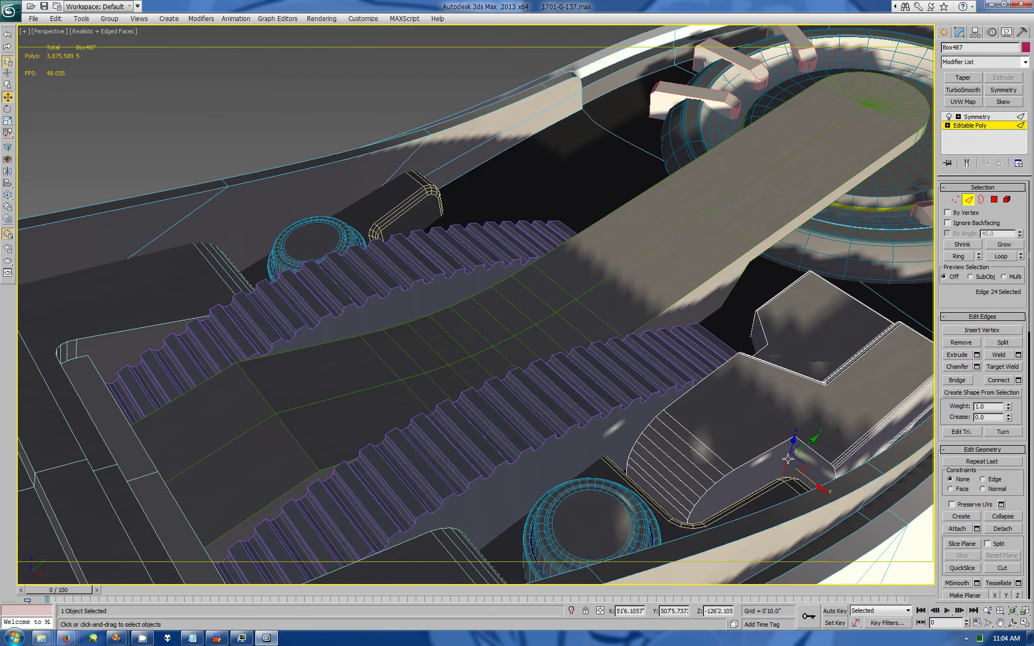
pyautogui.click(977, 367)
pyautogui.moveTo(862, 429)
pyautogui.mouseDown()
pyautogui.moveTo(481, 383)
pyautogui.moveTo(587, 488)
pyautogui.mouseUp()
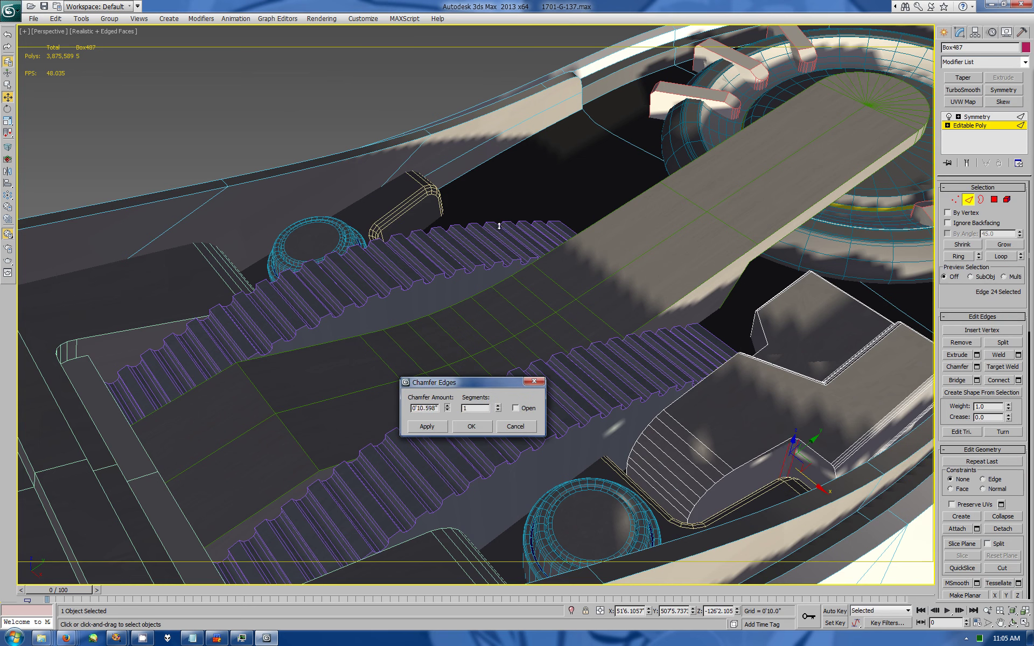
pyautogui.click(426, 427)
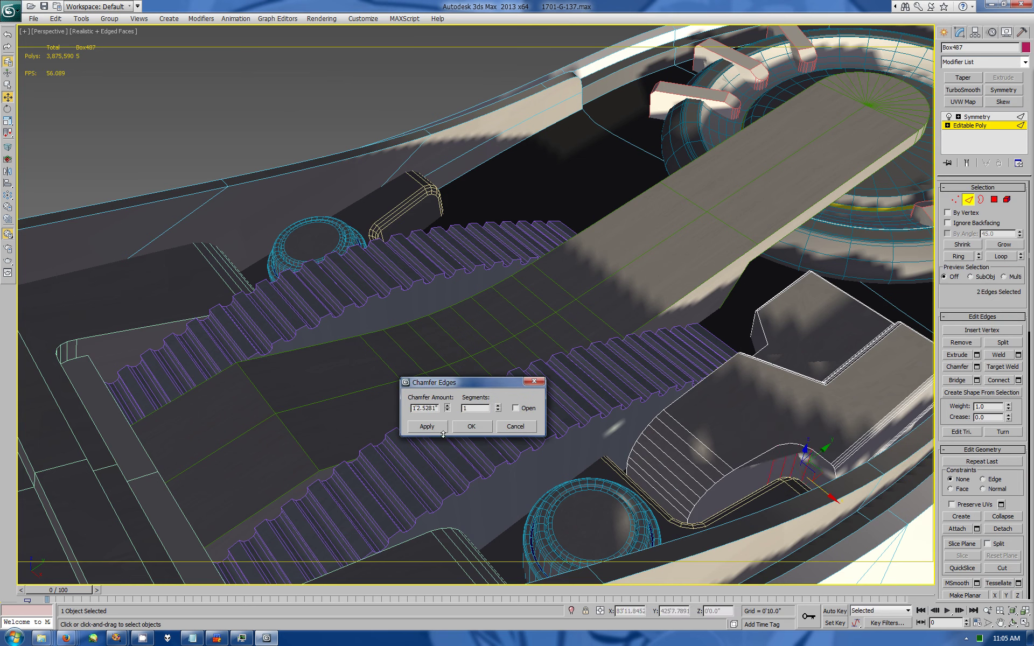
pyautogui.click(471, 427)
# Step: Select the curved corner faces and assign them smoothing group 1
pyautogui.press('4')
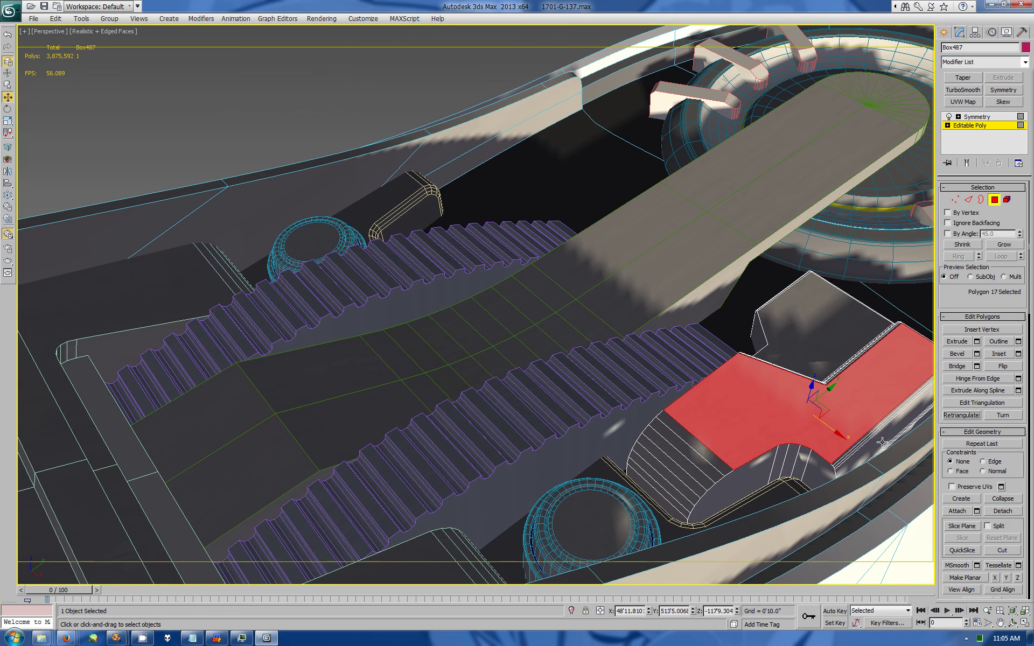
pyautogui.click(797, 457)
pyautogui.keyDown('shift'); pyautogui.click(787, 458); pyautogui.keyUp('shift')
pyautogui.scroll(-5, 953, 492)
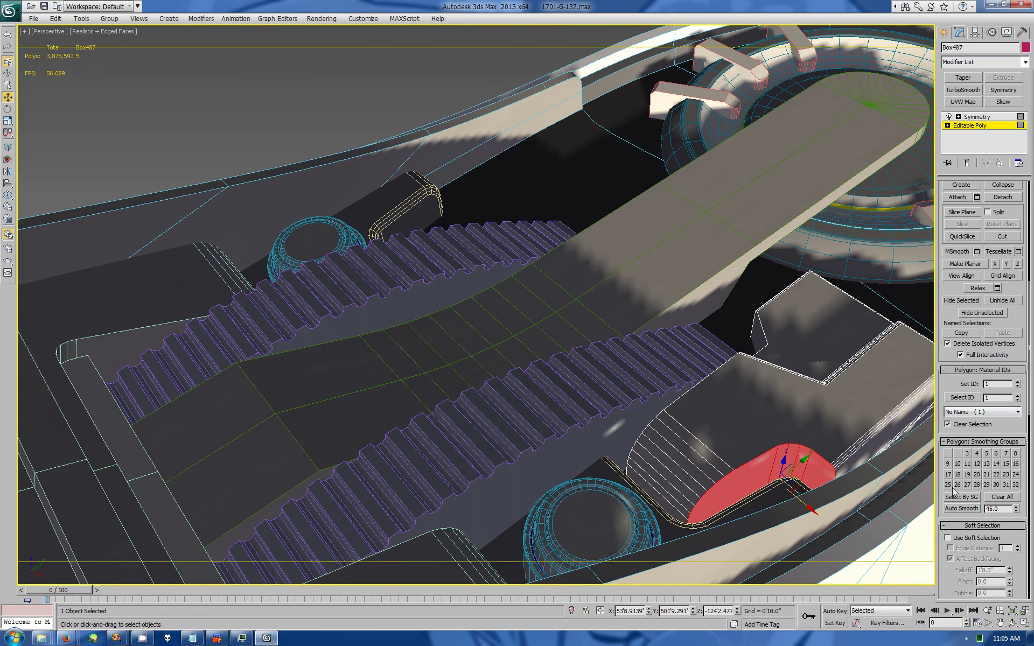
pyautogui.press('z')
pyautogui.keyDown('alt'); pyautogui.moveTo(323, 293); pyautogui.dragTo(673, 322, button='middle'); pyautogui.keyUp('alt')
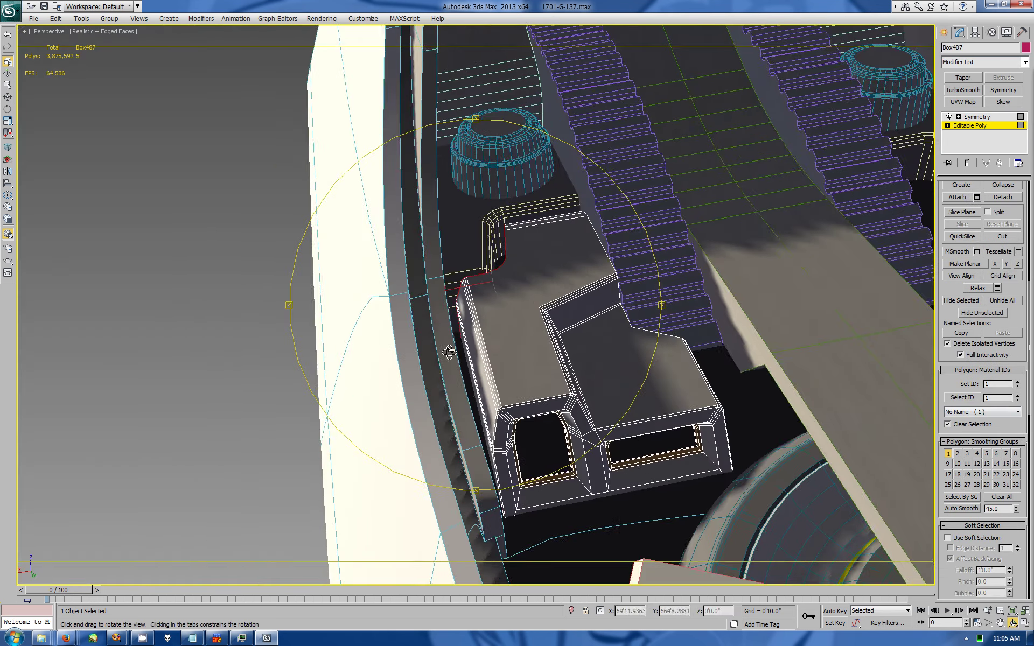
# Step: Lower the walkway plank slightly in Z
pyautogui.press('w')
pyautogui.moveTo(829, 309); pyautogui.dragTo(964, 565)
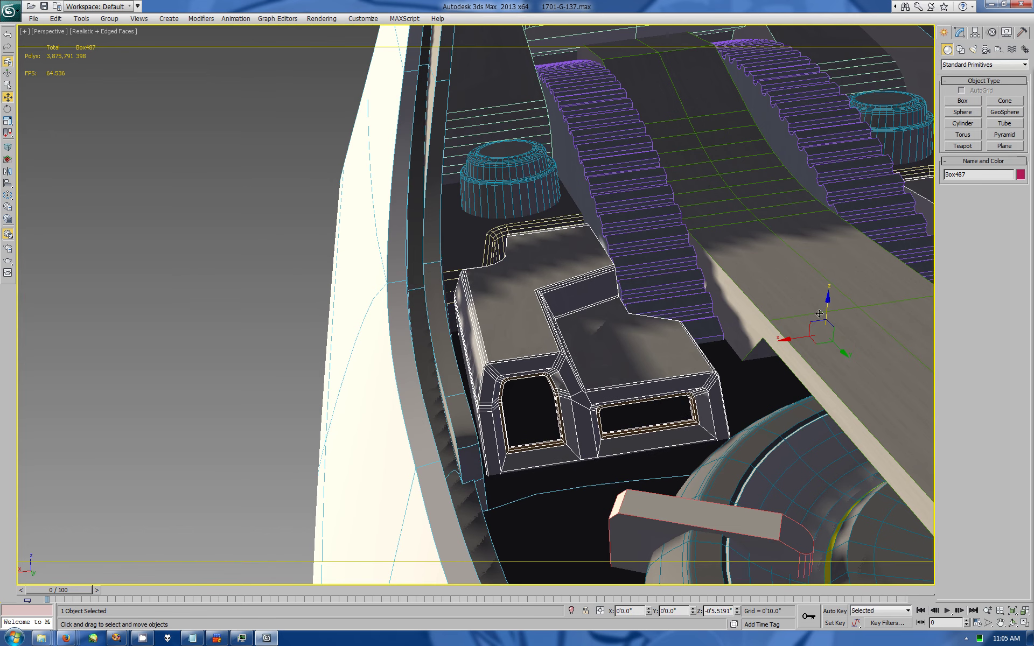
pyautogui.press('z')
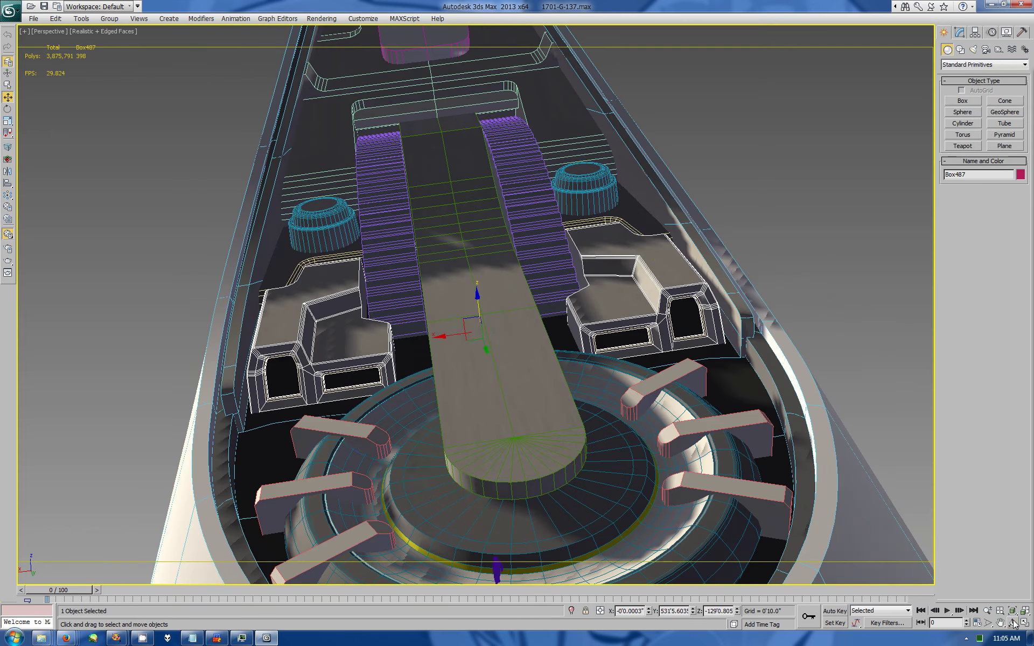
pyautogui.hotkey('ctrl', 'r')
pyautogui.moveTo(647, 377); pyautogui.dragTo(600, 397)
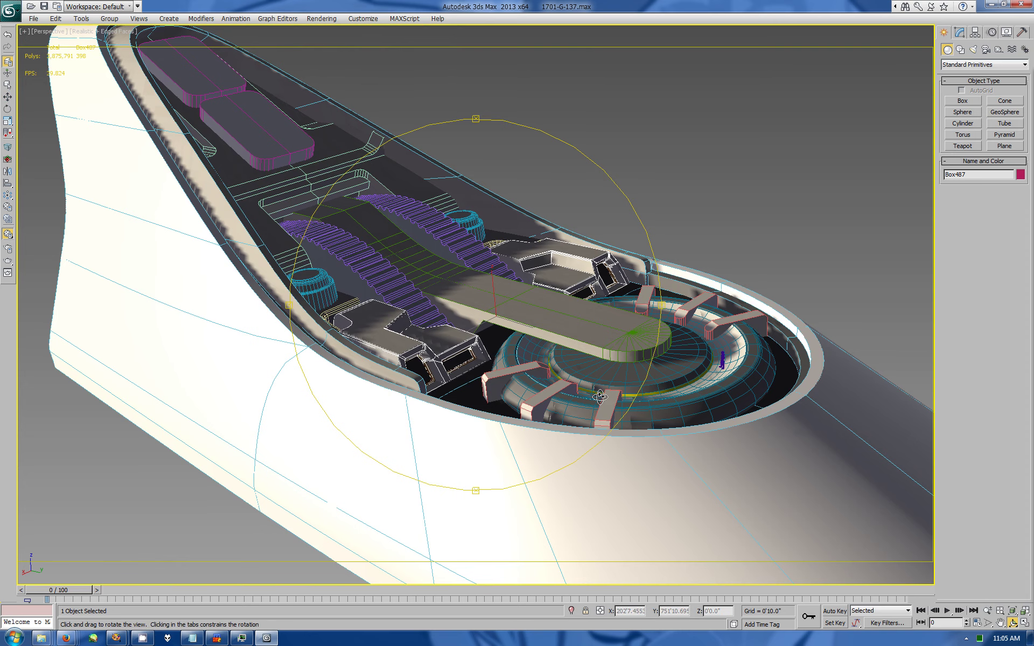
# Step: Select the edge ring across the walkway, including its rounded end and upper section
pyautogui.moveTo(543, 349); pyautogui.dragTo(593, 302)
pyautogui.press('w')
pyautogui.press('2')
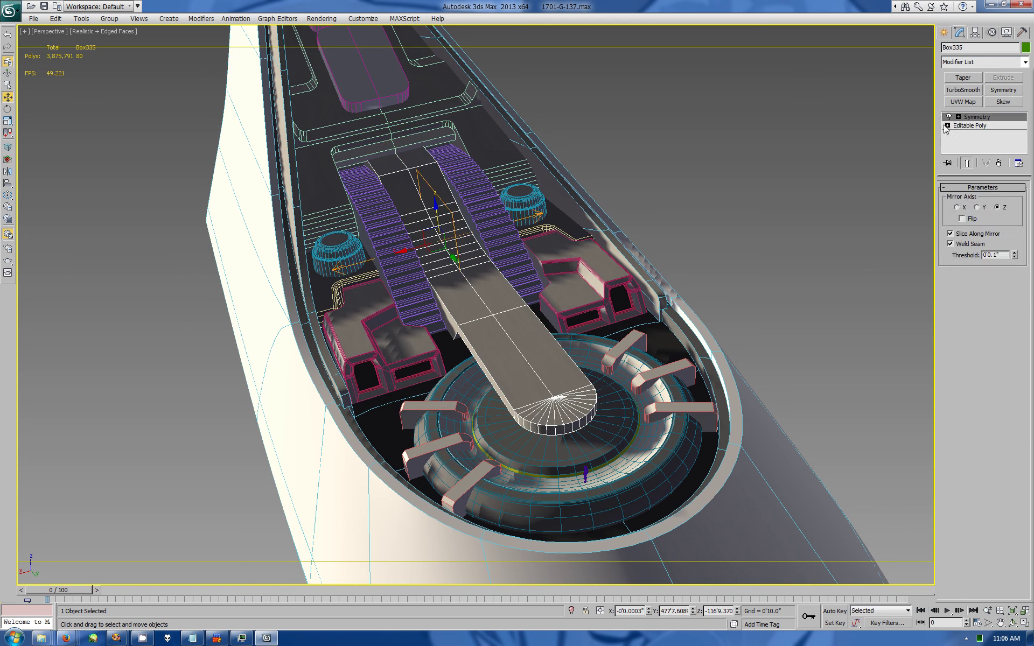
pyautogui.click(958, 257)
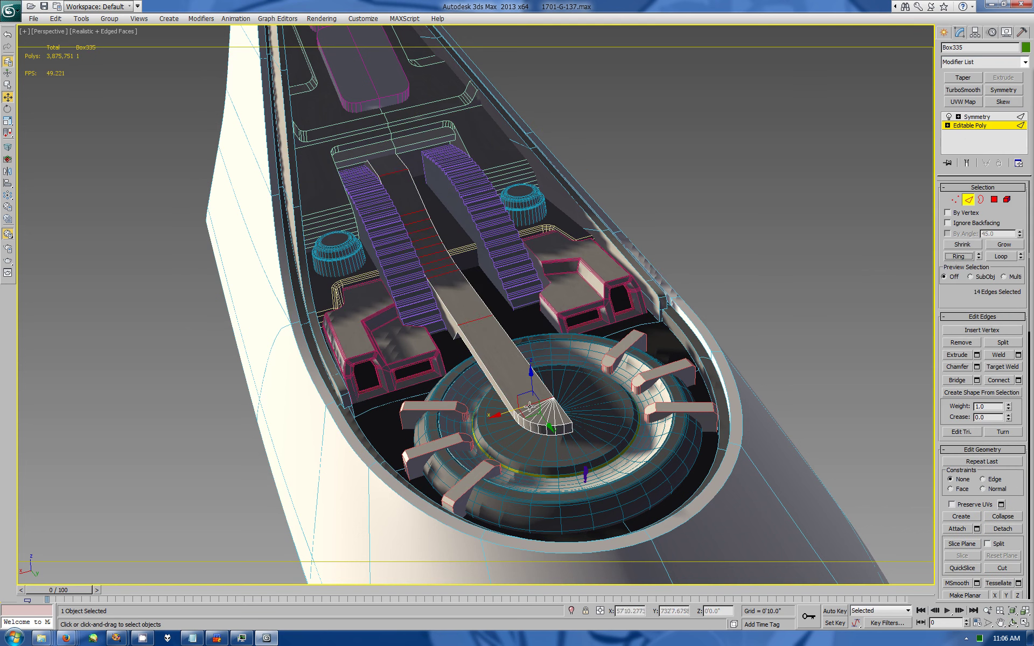
pyautogui.keyDown('ctrl'); pyautogui.moveTo(530, 407); pyautogui.dragTo(553, 415); pyautogui.keyUp('ctrl')
pyautogui.click(396, 171)
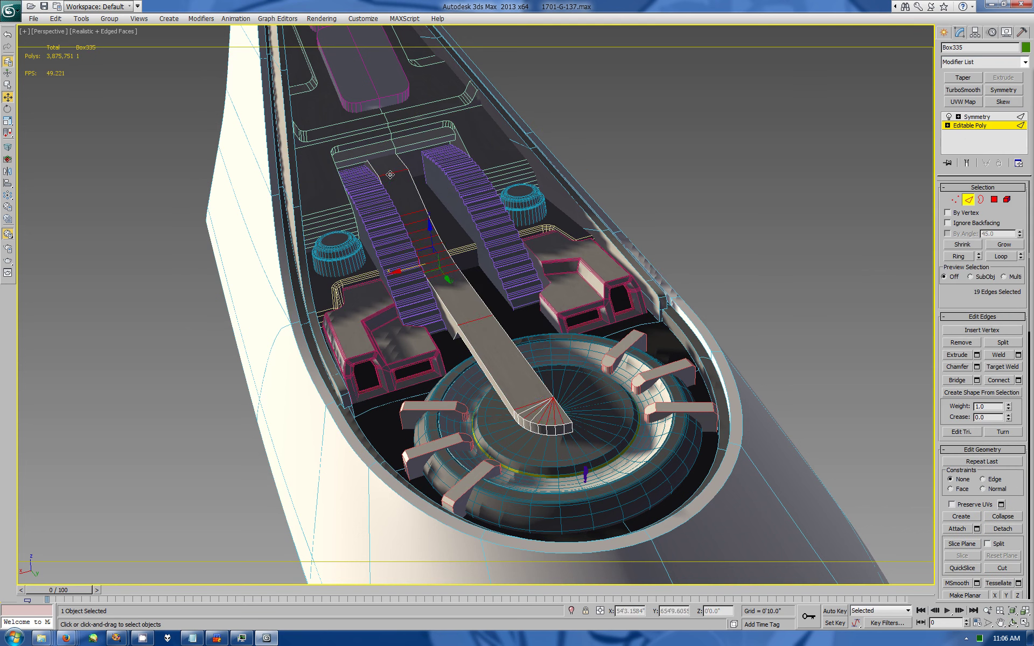
pyautogui.keyDown('ctrl'); pyautogui.click(419, 223); pyautogui.keyUp('ctrl')
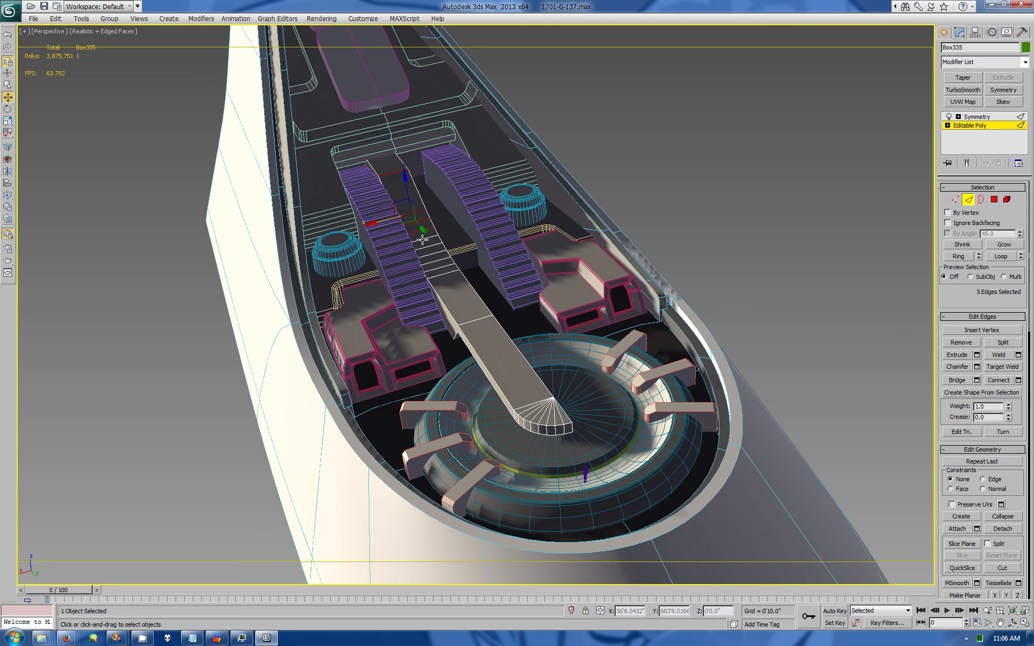
pyautogui.hotkey('alt', 'r')
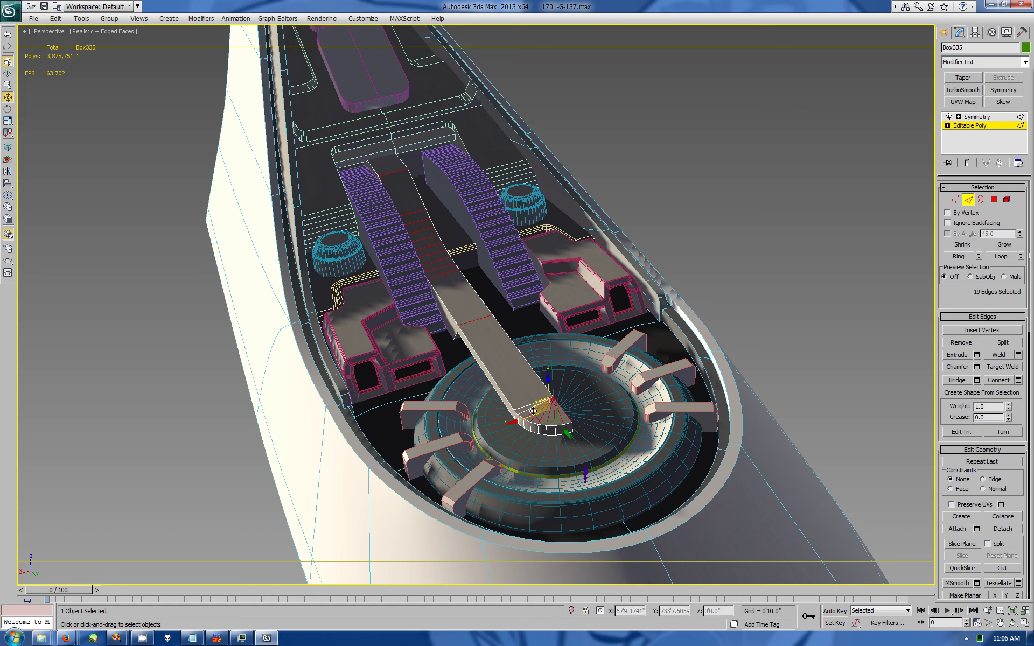
# Step: Connect two new lengthwise edge lines along the walkway and adjust their spacing
pyautogui.click(1018, 380)
pyautogui.moveTo(452, 381); pyautogui.dragTo(729, 386)
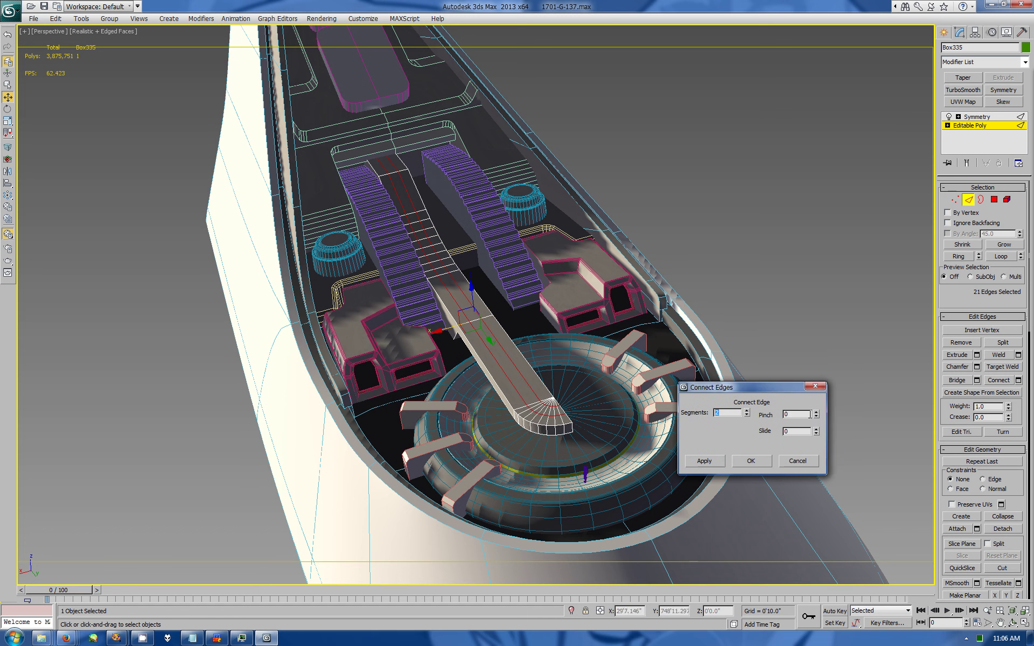
pyautogui.moveTo(816, 414); pyautogui.dragTo(827, 478)
pyautogui.moveTo(817, 431); pyautogui.dragTo(791, 303)
pyautogui.moveTo(819, 416); pyautogui.dragTo(816, 402)
pyautogui.click(752, 461)
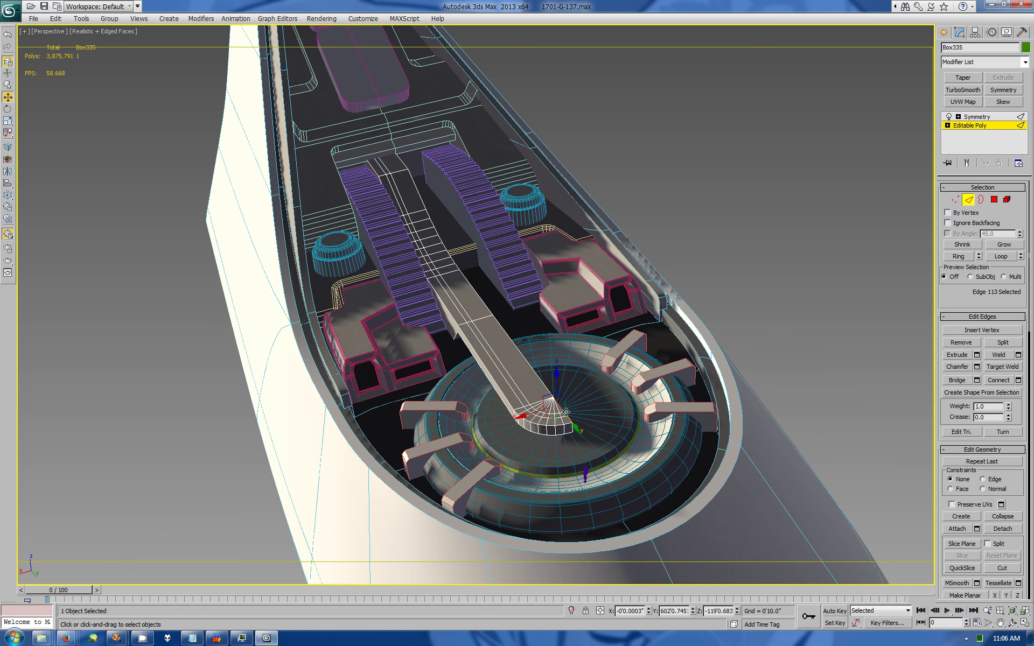
pyautogui.keyDown('ctrl'); pyautogui.click(994, 199); pyautogui.keyUp('ctrl')
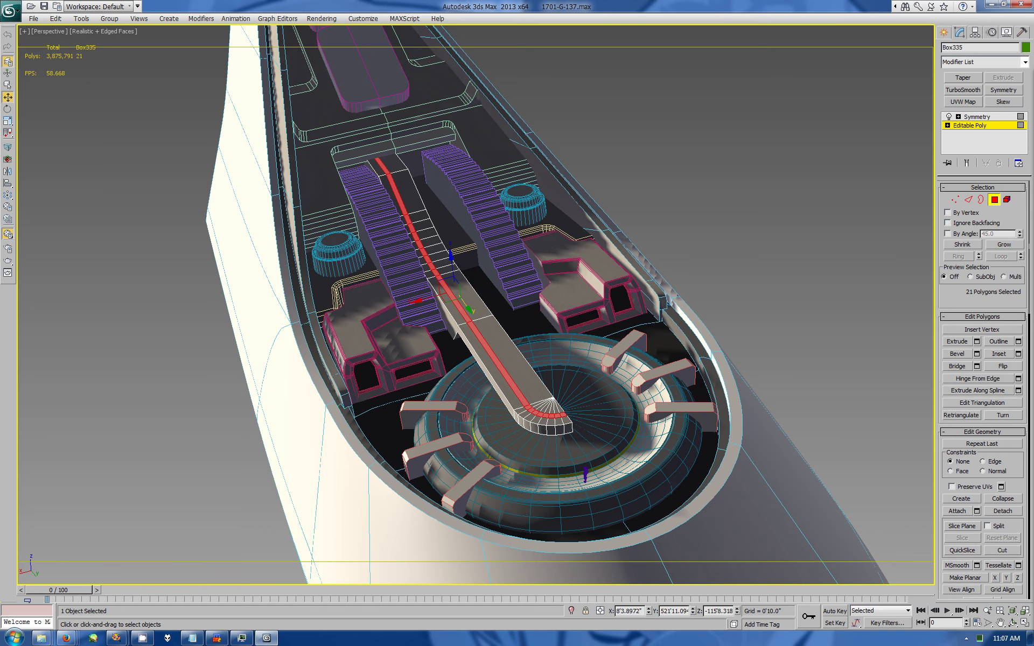
# Step: Hide all objects except the walkway ramp Box335
pyautogui.click(946, 31)
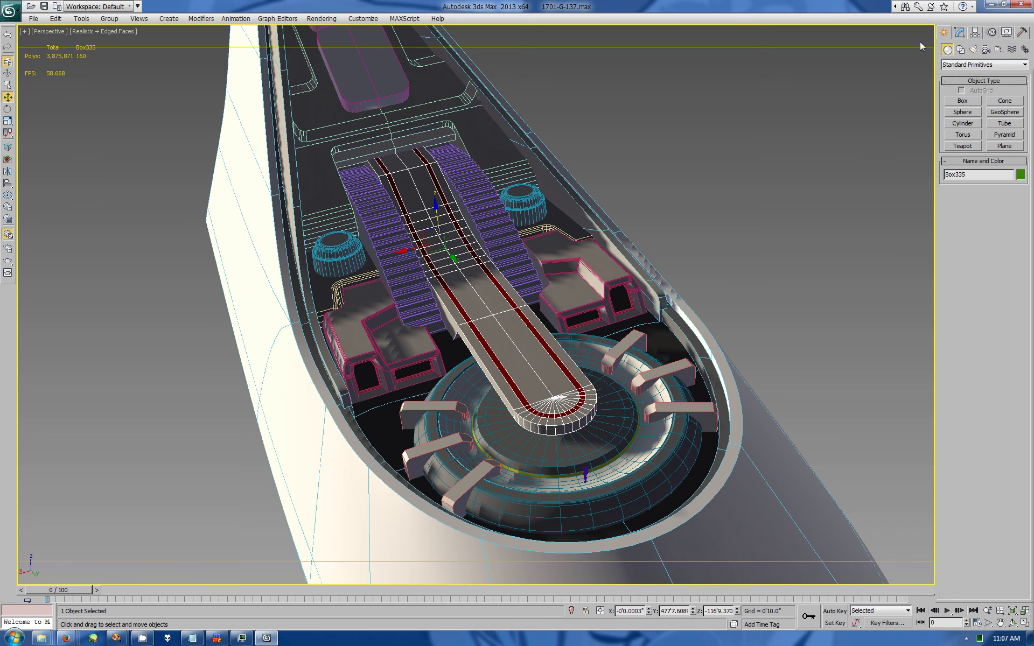
pyautogui.keyDown('alt'); pyautogui.moveTo(916, 384); pyautogui.dragTo(396, 290, button='middle'); pyautogui.keyUp('alt')
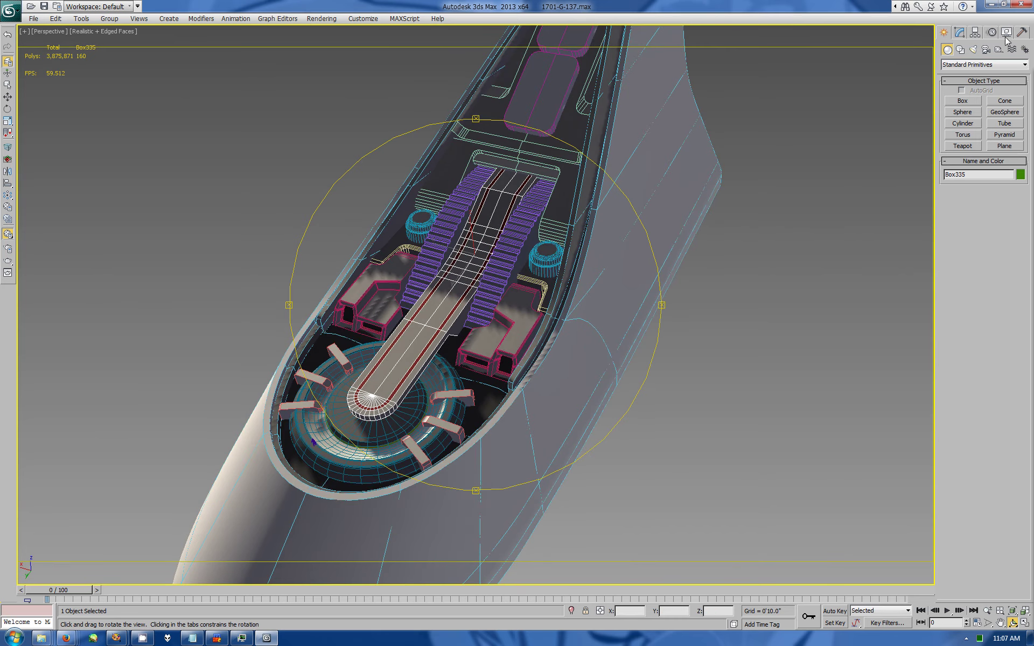
pyautogui.click(1007, 31)
pyautogui.click(983, 305)
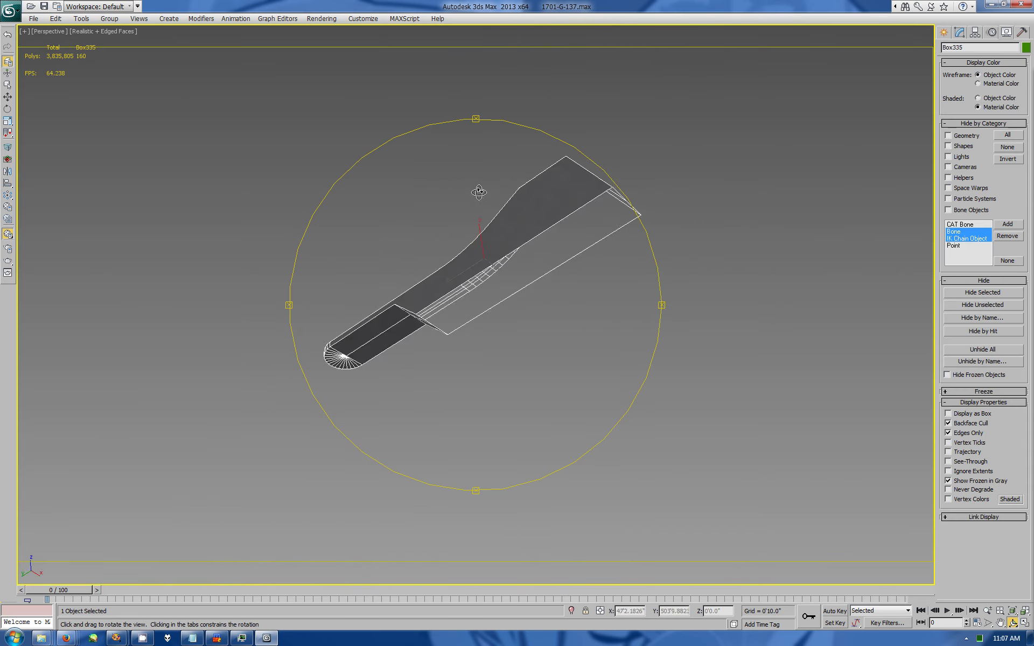
# Step: Chamfer the ramp's centre-line edges in Editable Poly with a single segment
pyautogui.moveTo(478, 192)
pyautogui.mouseDown()
pyautogui.moveTo(467, 272)
pyautogui.moveTo(526, 299)
pyautogui.mouseUp()
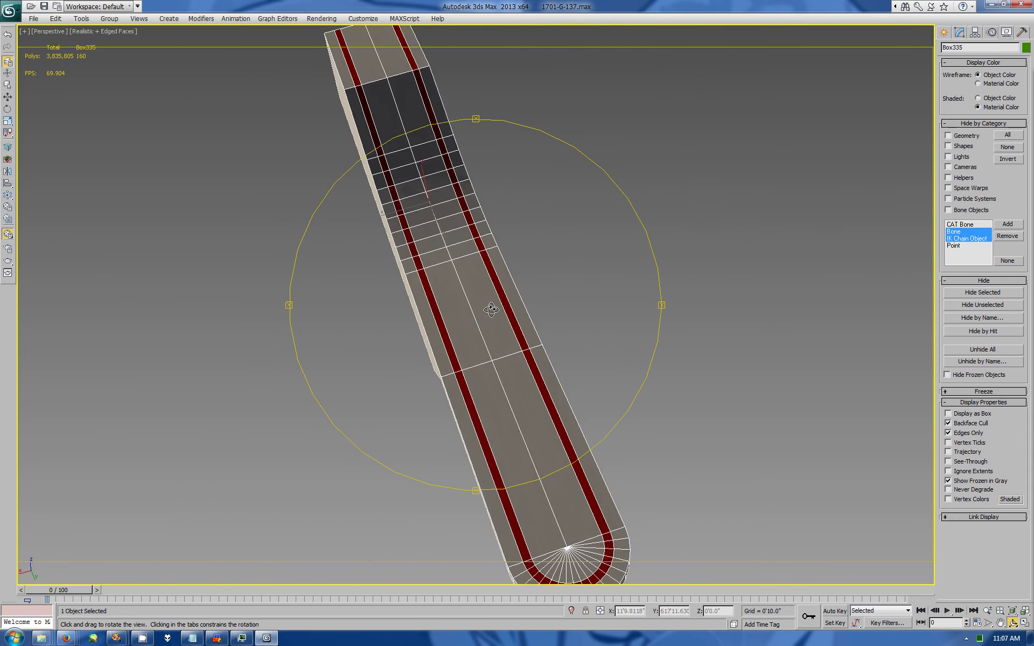
pyautogui.click(960, 32)
pyautogui.click(971, 125)
pyautogui.click(968, 199)
pyautogui.press('w')
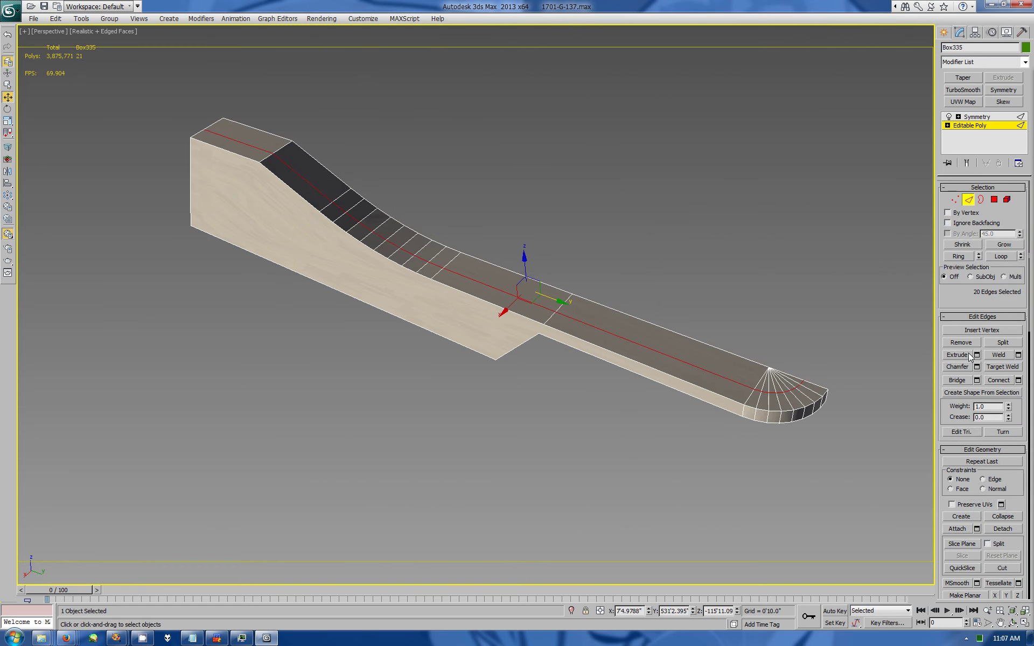
pyautogui.click(976, 367)
pyautogui.rightClick(737, 525)
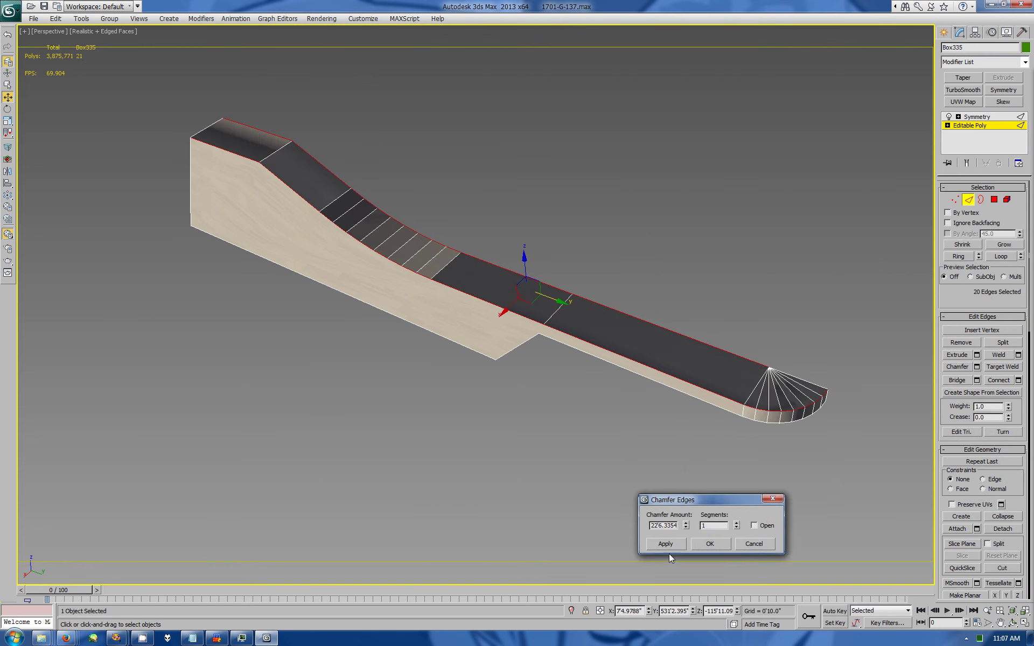
pyautogui.moveTo(687, 525); pyautogui.dragTo(687, 511)
pyautogui.click(710, 544)
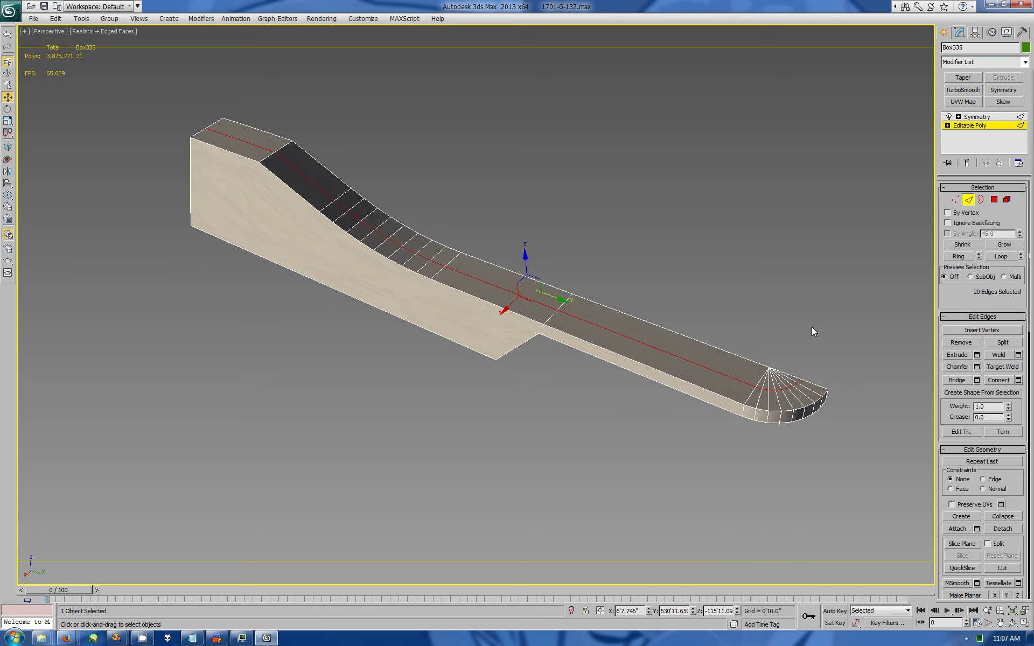
# Step: Narrow the centre-line chamfer to 0'5.1904" for a thin strip
pyautogui.click(976, 367)
pyautogui.moveTo(686, 526); pyautogui.dragTo(683, 547)
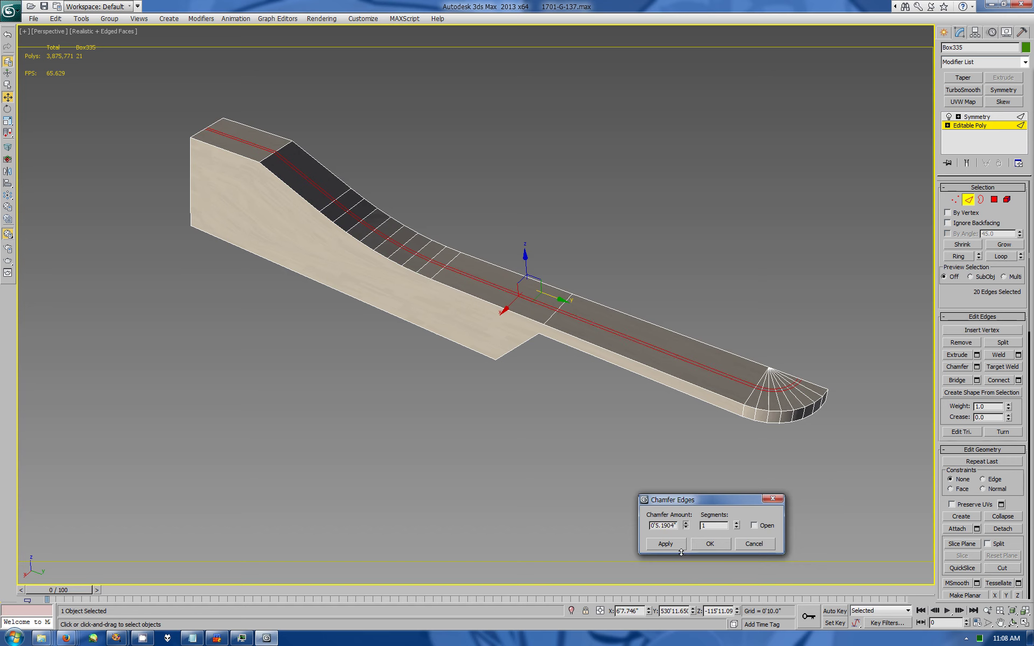
pyautogui.click(710, 544)
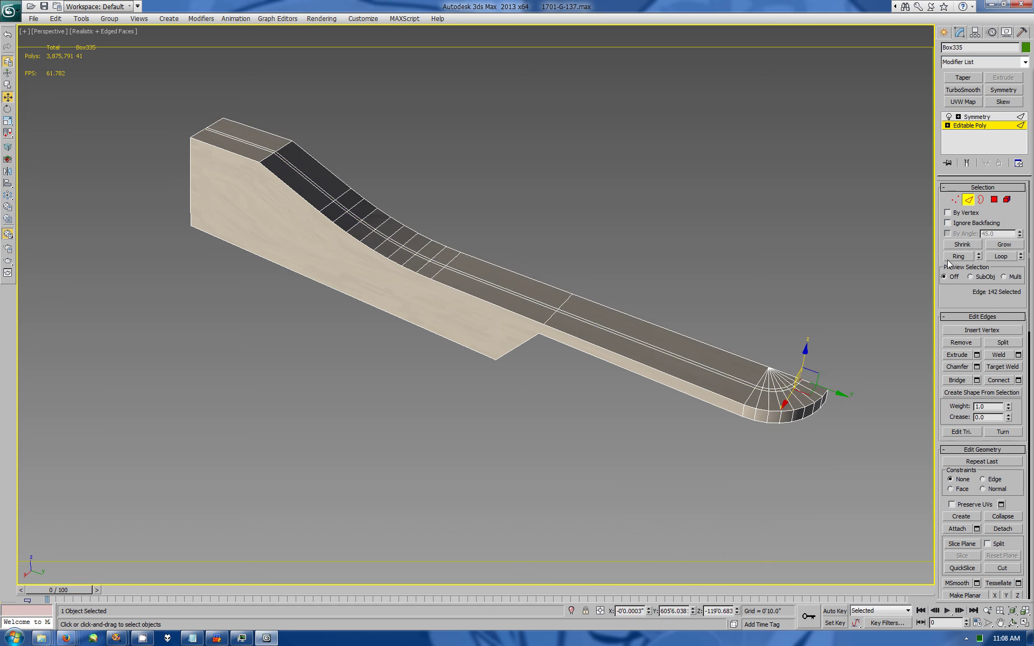
pyautogui.click(959, 257)
pyautogui.keyDown('alt'); pyautogui.moveTo(545, 365); pyautogui.dragTo(268, 420, button='middle'); pyautogui.keyUp('alt')
# Step: Orbit around the ramp and select all of its polygons
pyautogui.press('4')
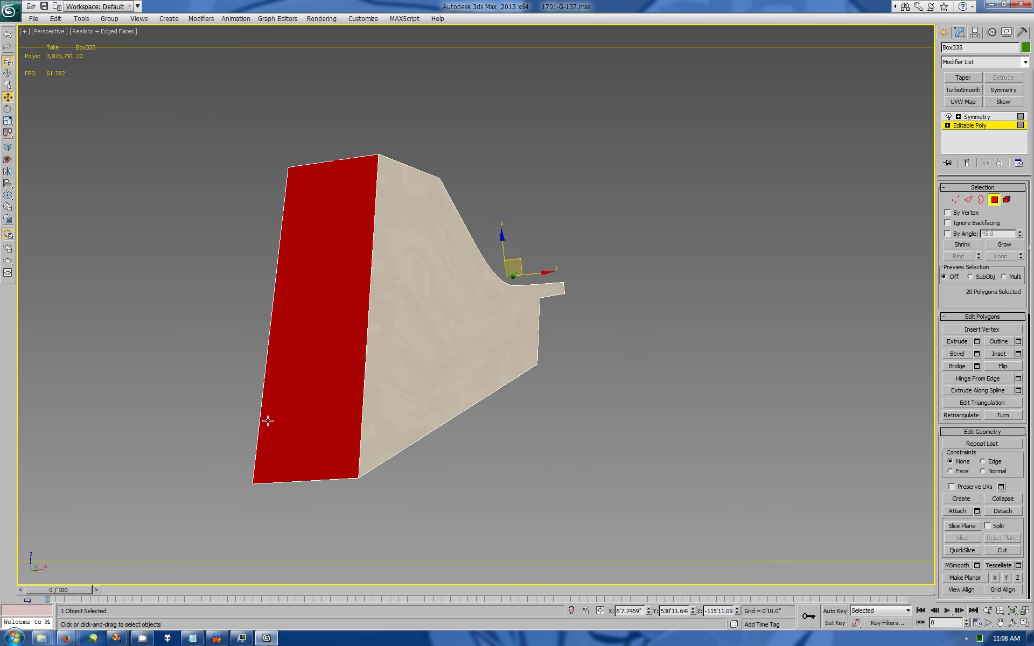
pyautogui.click(1013, 623)
pyautogui.moveTo(485, 324); pyautogui.dragTo(780, 286)
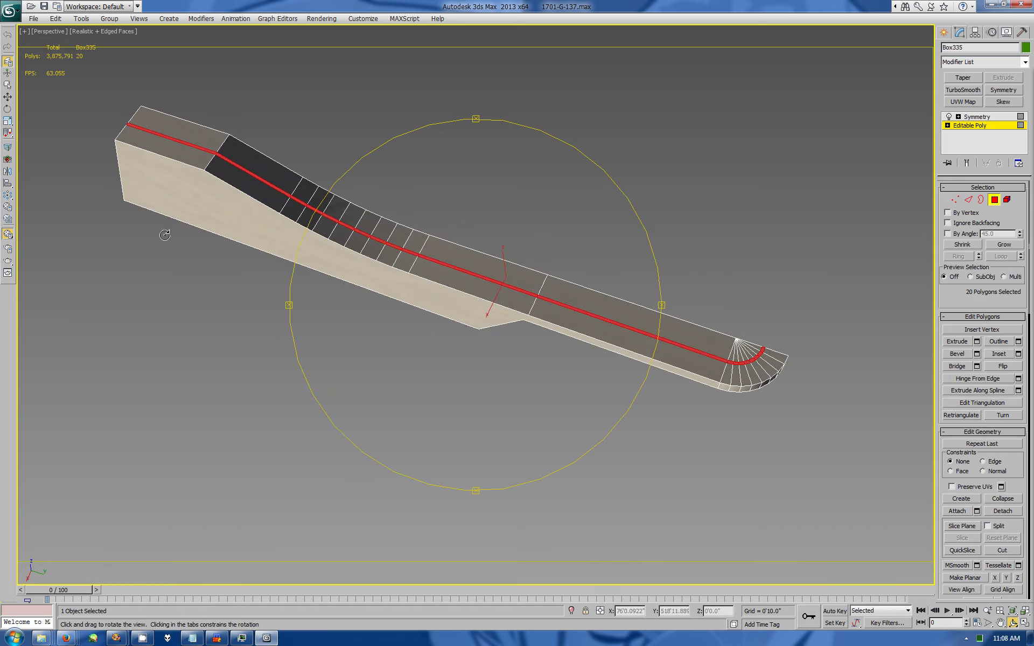
pyautogui.moveTo(162, 233)
pyautogui.mouseDown()
pyautogui.moveTo(359, 195)
pyautogui.moveTo(301, 253)
pyautogui.mouseUp()
pyautogui.press('w')
pyautogui.click(249, 274)
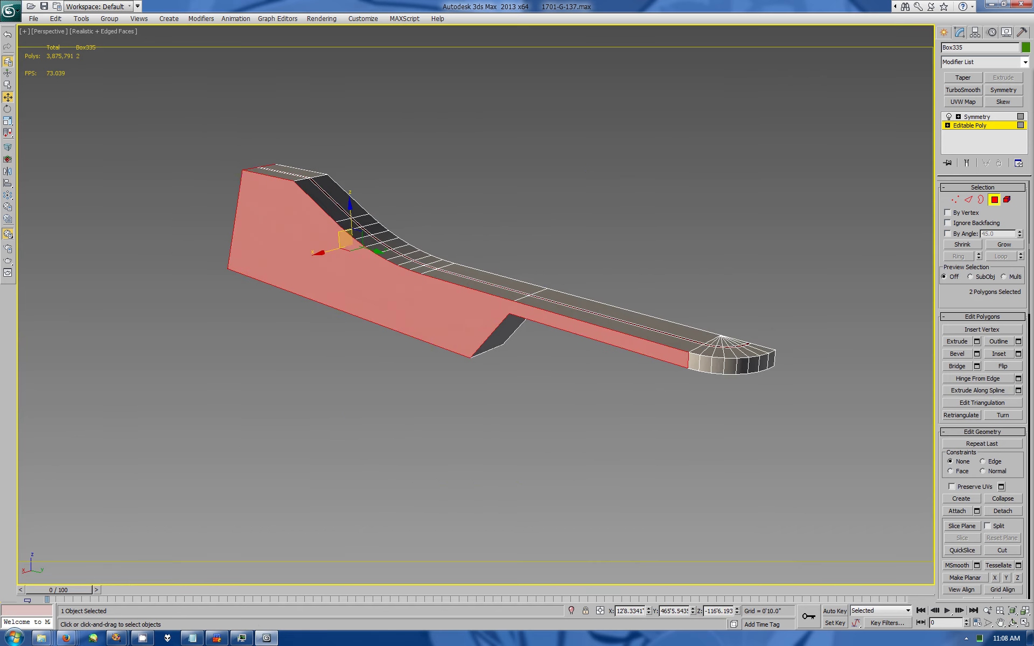
pyautogui.click(748, 322)
pyautogui.hotkey('ctrl', 'a')
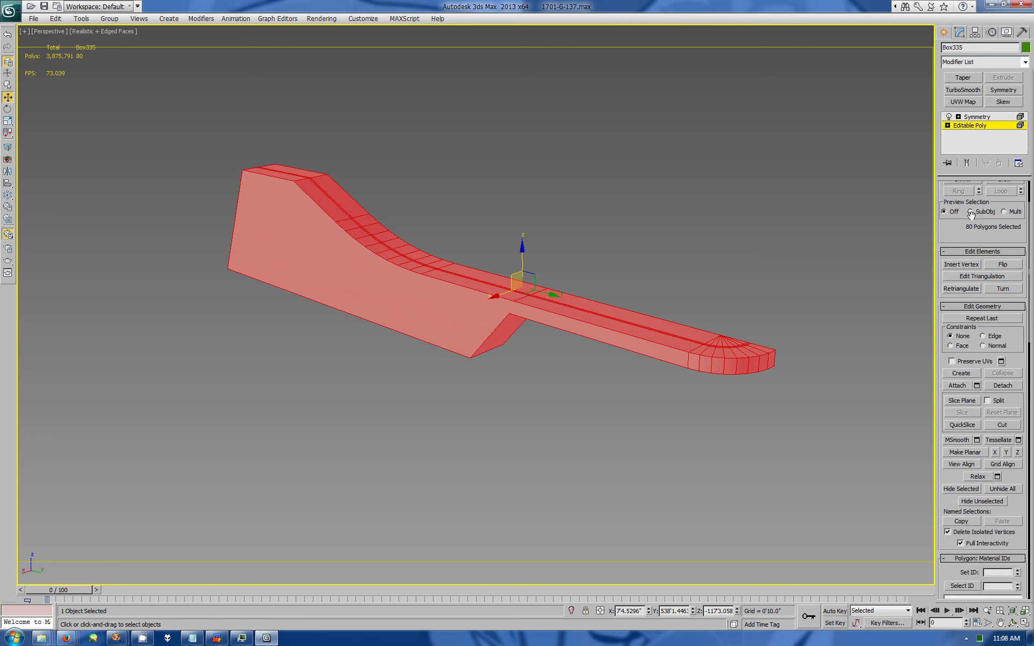
pyautogui.scroll(-10, 974, 563)
# Step: Chamfer the ramp's outer top border edges by 1'2.0661"
pyautogui.press('2')
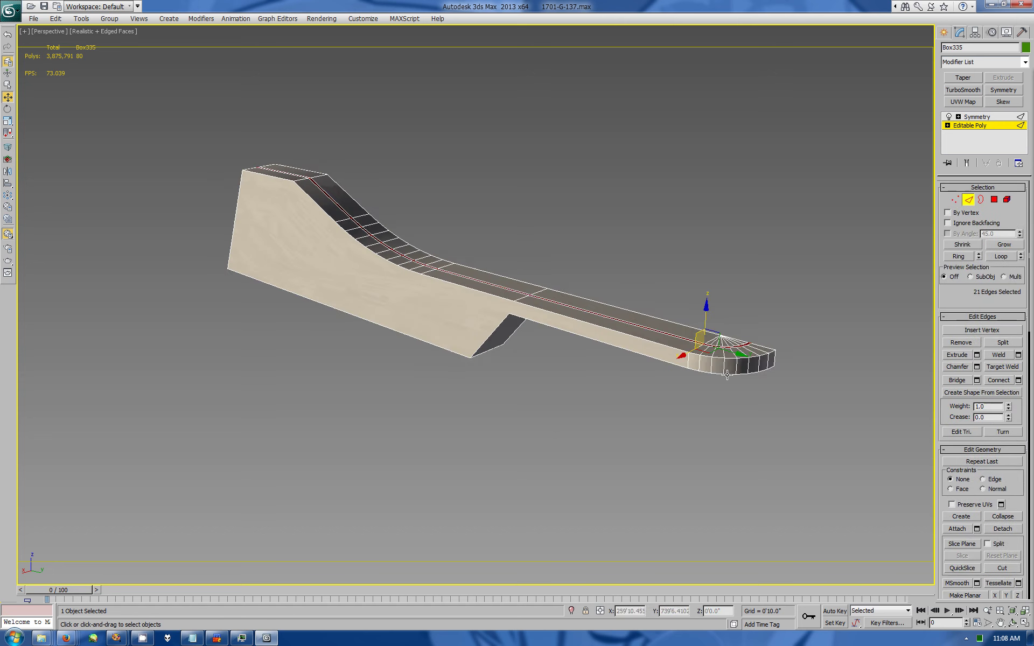
pyautogui.click(516, 300)
pyautogui.hotkey('ctrl', 'BackSpace')
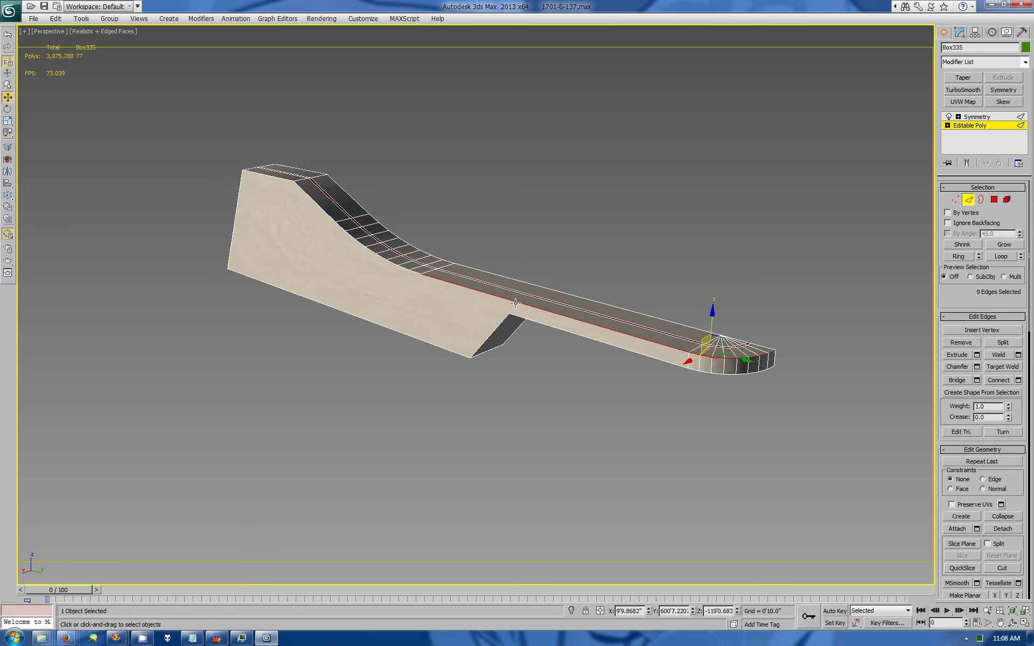
pyautogui.keyDown('ctrl'); pyautogui.moveTo(391, 264); pyautogui.dragTo(264, 175); pyautogui.keyUp('ctrl')
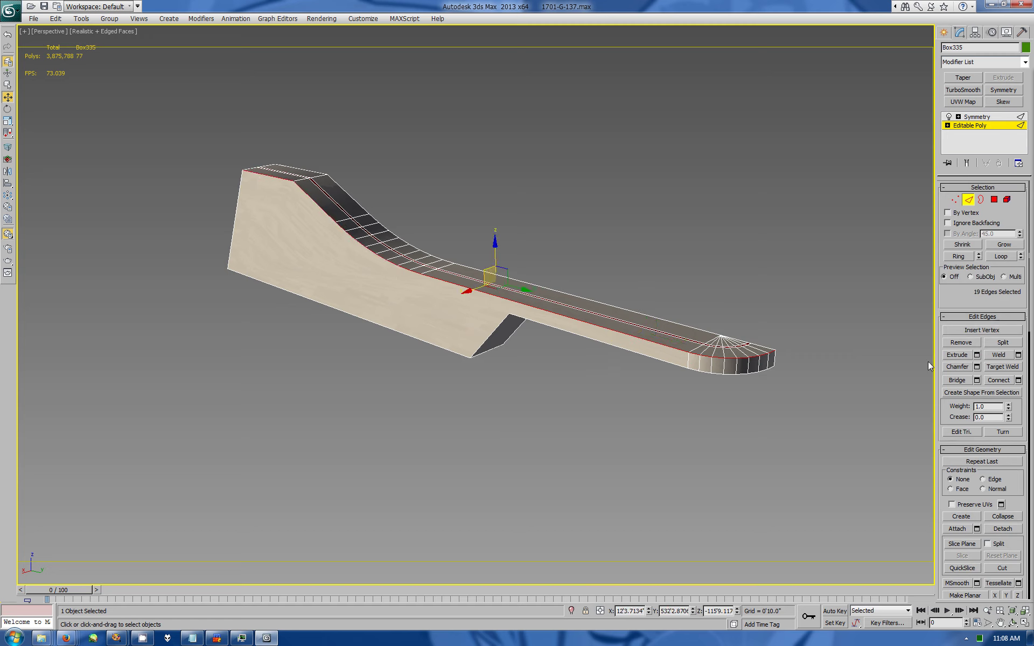
pyautogui.click(977, 367)
pyautogui.moveTo(686, 526); pyautogui.dragTo(650, 431)
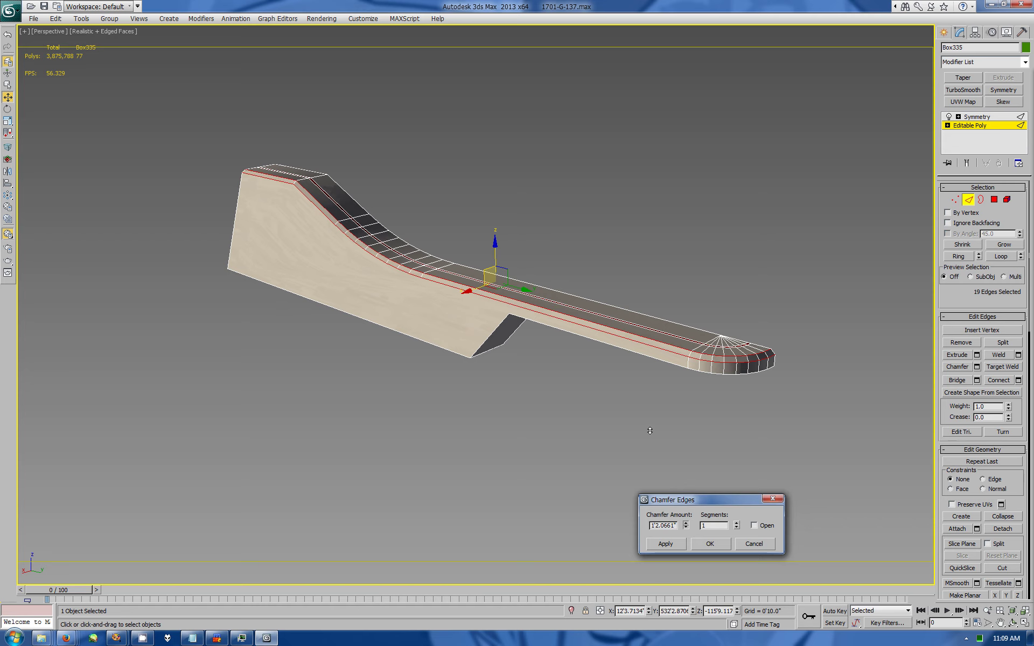
pyautogui.click(710, 544)
# Step: Ring-select the chamfer strip, convert it to polygons and check its smoothing groups
pyautogui.click(771, 353)
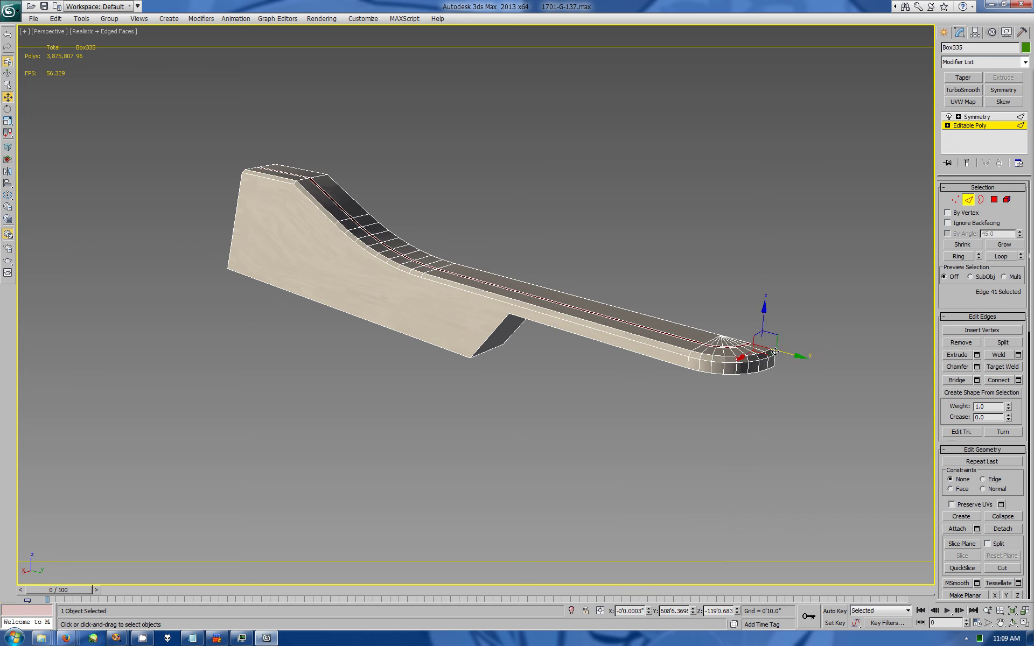
pyautogui.click(959, 256)
pyautogui.click(993, 199)
pyautogui.scroll(-5, 968, 515)
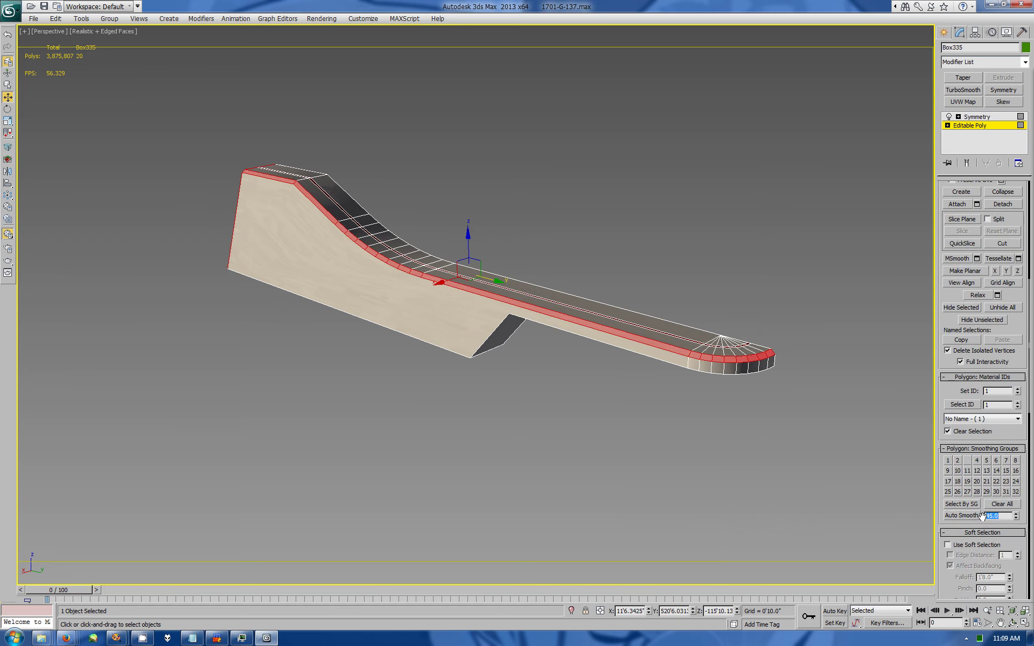
pyautogui.write('30')
pyautogui.click(250, 173)
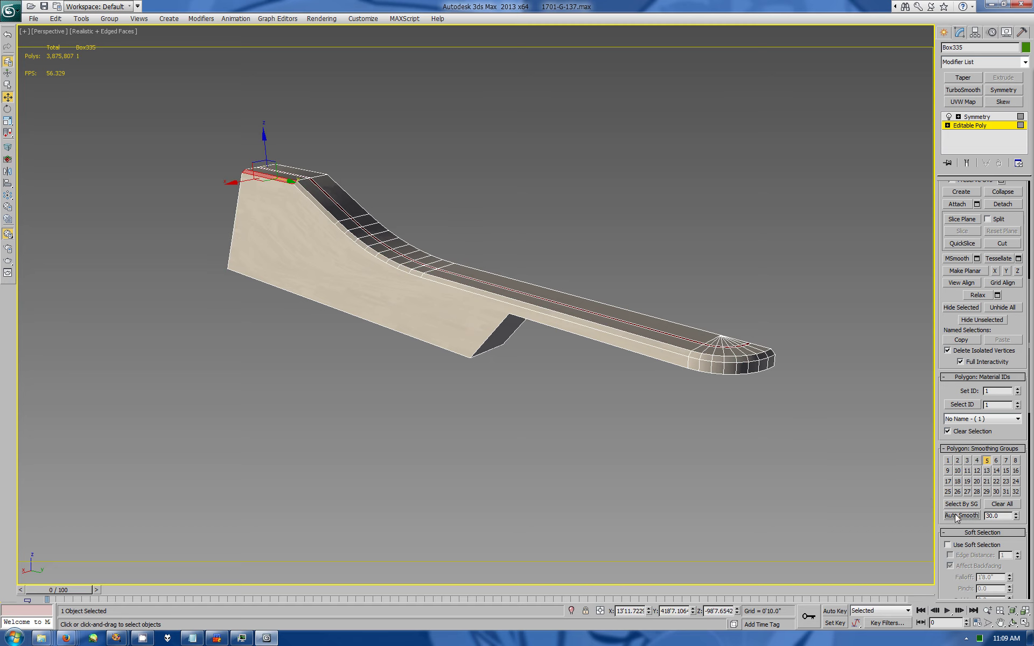
pyautogui.click(476, 290)
pyautogui.click(1013, 625)
pyautogui.moveTo(484, 280); pyautogui.dragTo(403, 278)
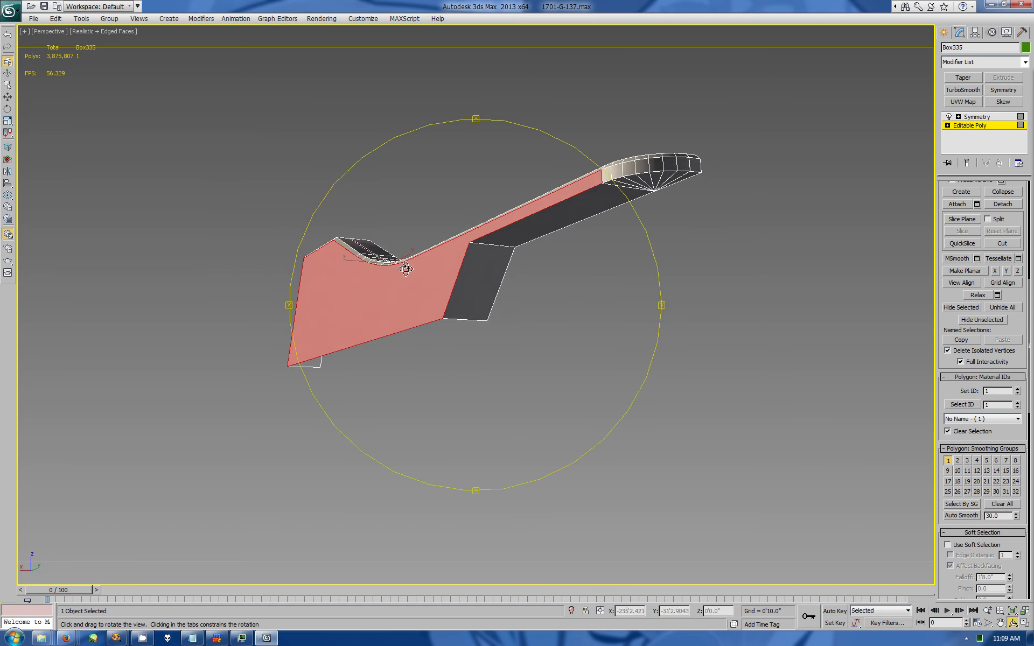
# Step: Chamfer the selected edges on the ramp's underside corner
pyautogui.press('2')
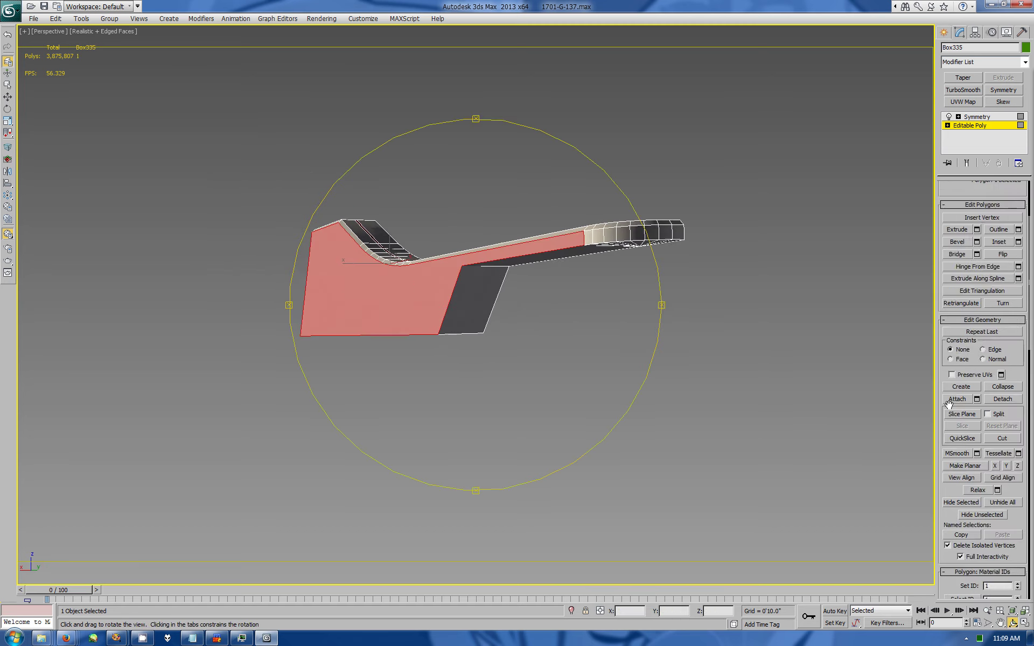
pyautogui.press('w')
pyautogui.hotkey('ctrl', 'r')
pyautogui.moveTo(522, 286)
pyautogui.mouseDown()
pyautogui.moveTo(457, 295)
pyautogui.moveTo(482, 301)
pyautogui.mouseUp()
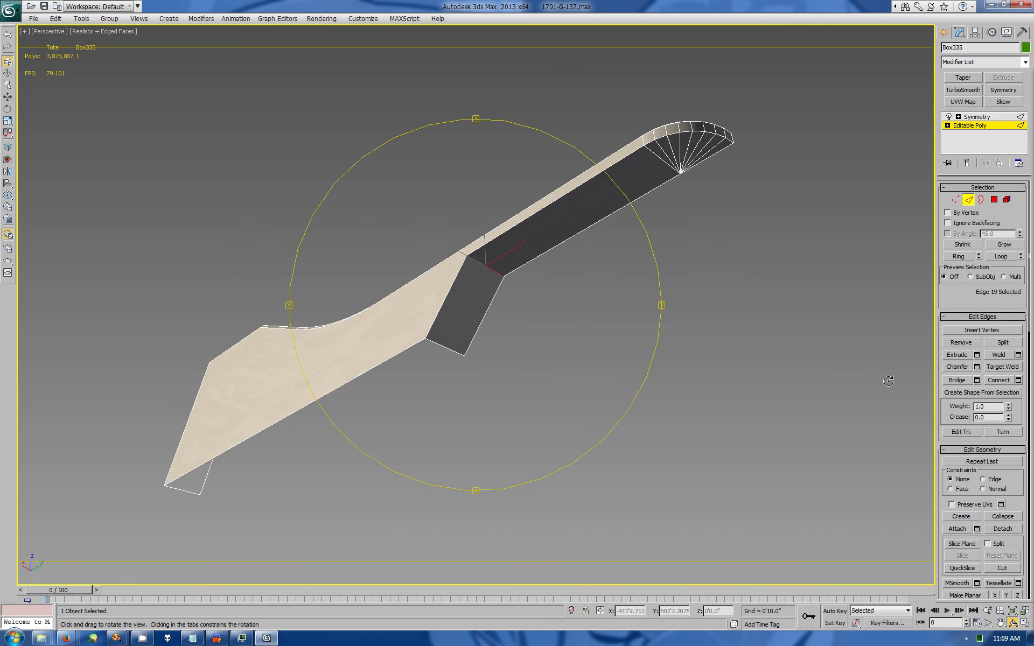
pyautogui.click(977, 367)
pyautogui.moveTo(685, 525); pyautogui.dragTo(692, 557)
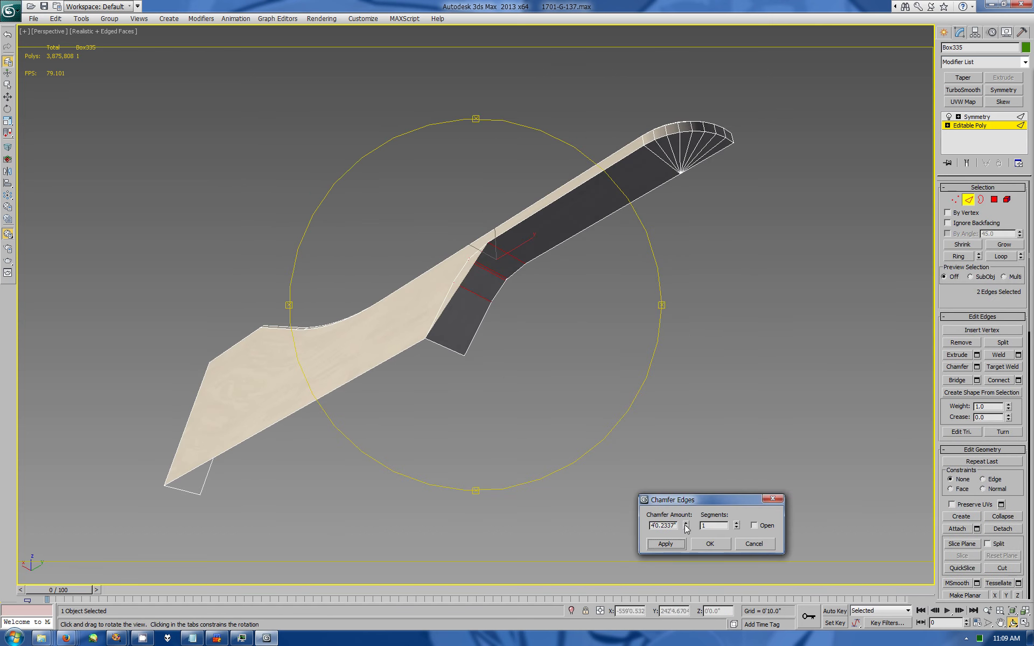
pyautogui.click(710, 544)
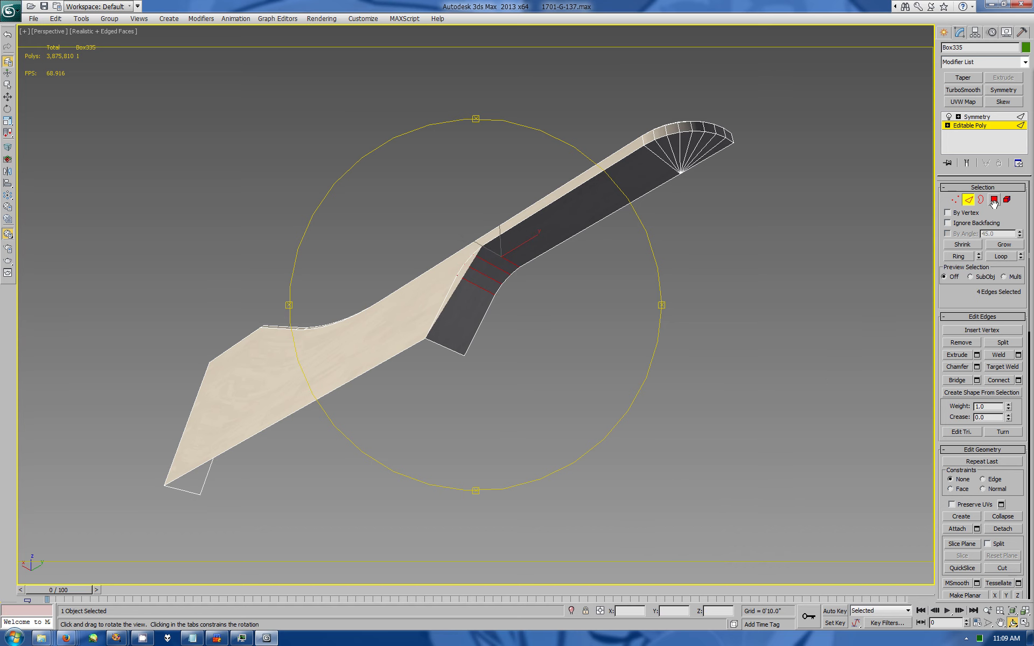
# Step: Select the large side face, then the full edge loop along the border
pyautogui.press('4')
pyautogui.scroll(-10, 968, 295)
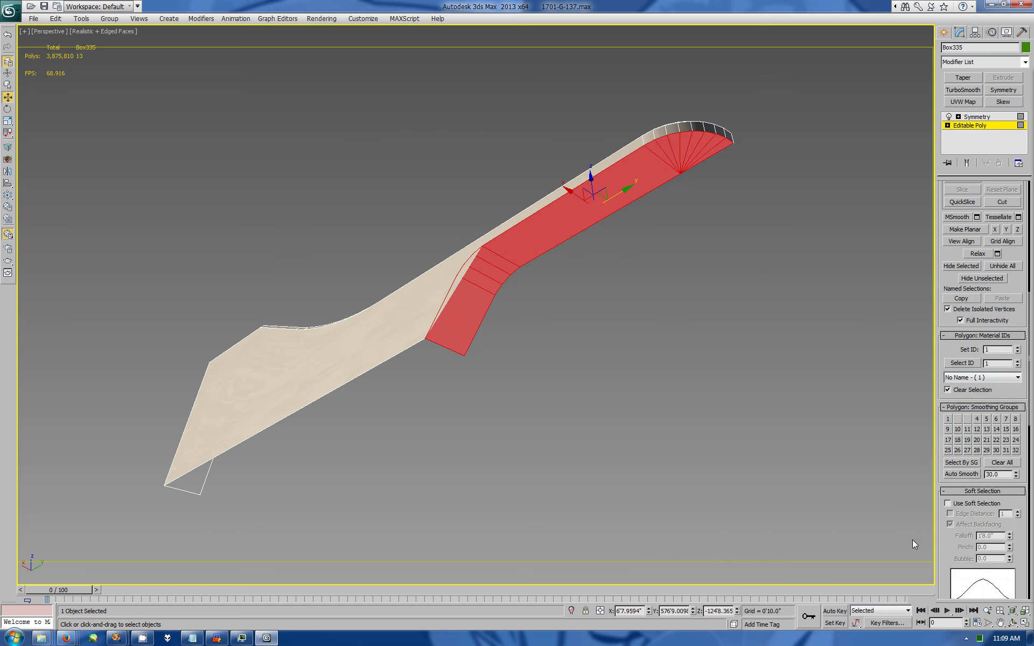
pyautogui.click(963, 363)
pyautogui.scroll(4, 961, 244)
pyautogui.scroll(3, 961, 245)
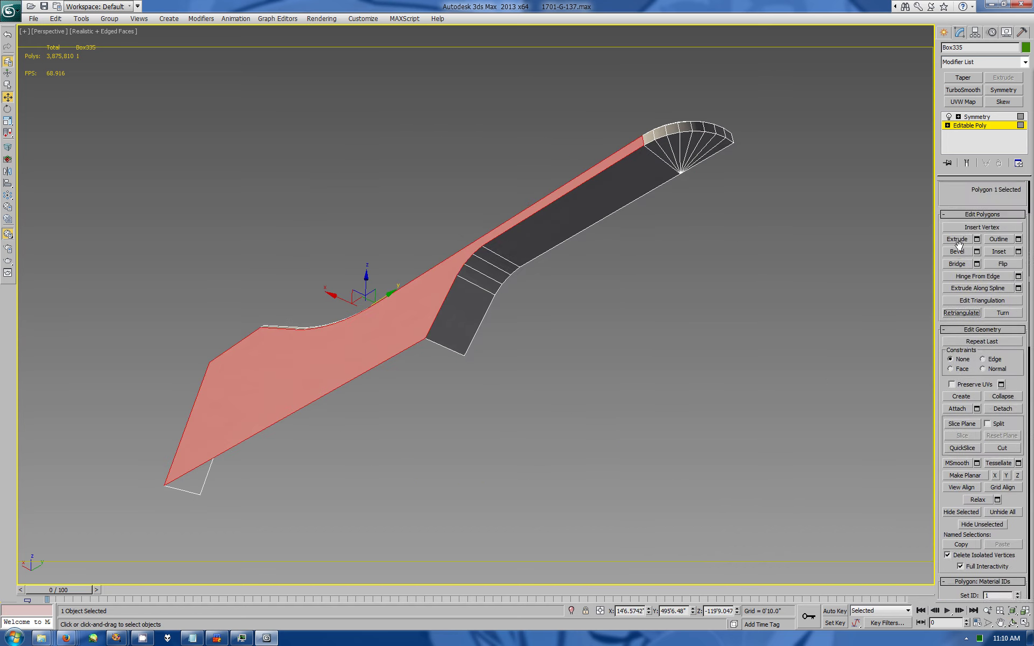
pyautogui.scroll(3, 961, 245)
pyautogui.press('2')
pyautogui.doubleClick(611, 176)
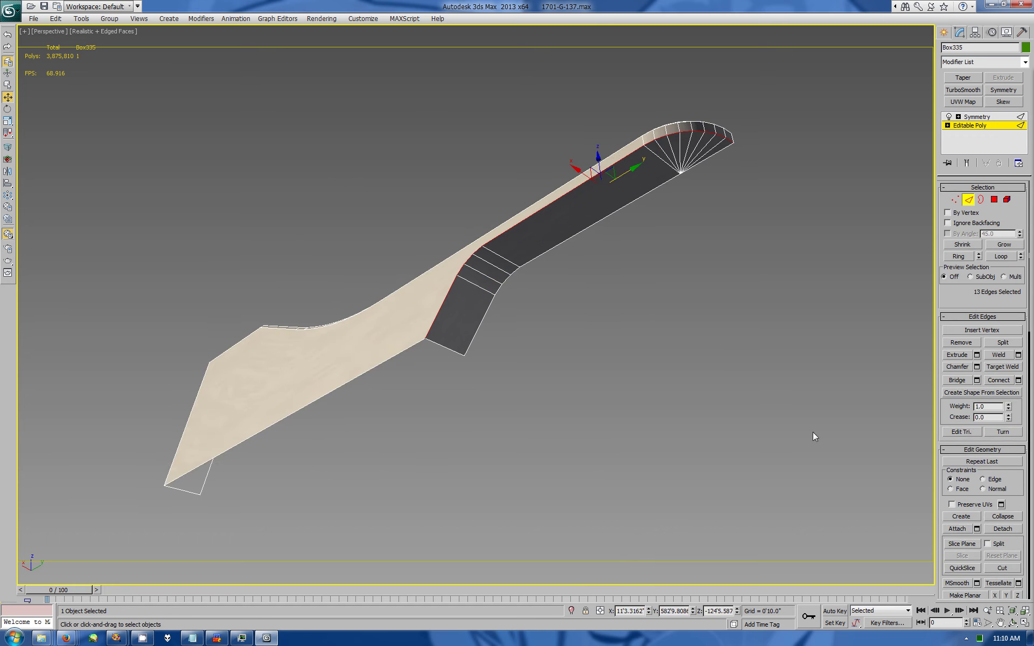
pyautogui.click(1013, 624)
pyautogui.moveTo(410, 286); pyautogui.dragTo(472, 276)
# Step: Chamfer the border edge loop with a slightly reduced width
pyautogui.click(977, 367)
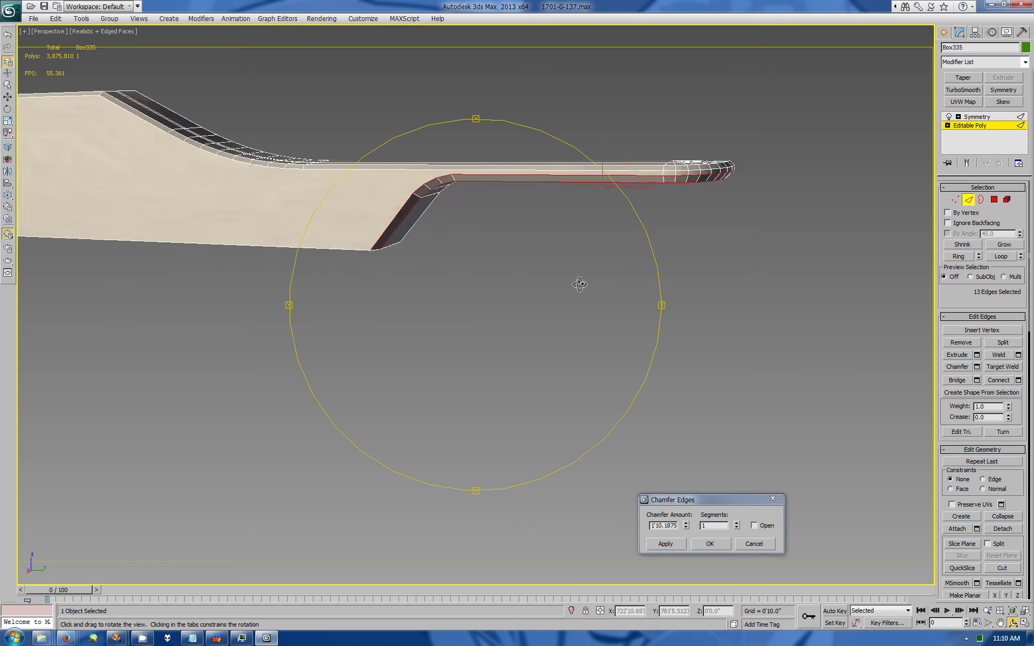
pyautogui.moveTo(582, 284)
pyautogui.mouseDown()
pyautogui.moveTo(553, 266)
pyautogui.moveTo(528, 203)
pyautogui.moveTo(526, 160)
pyautogui.moveTo(545, 286)
pyautogui.mouseUp()
pyautogui.moveTo(686, 525); pyautogui.dragTo(686, 537)
pyautogui.click(710, 544)
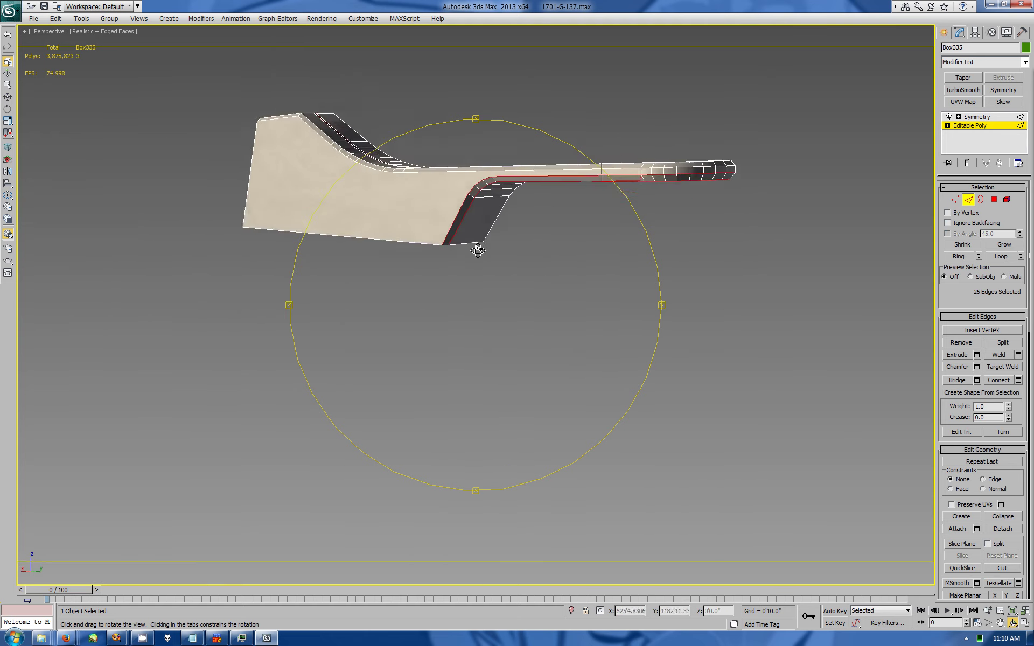
pyautogui.moveTo(592, 323); pyautogui.dragTo(539, 243)
# Step: Ring-select the edges along the strip and convert them to polygons
pyautogui.press('w')
pyautogui.click(702, 123)
pyautogui.click(957, 256)
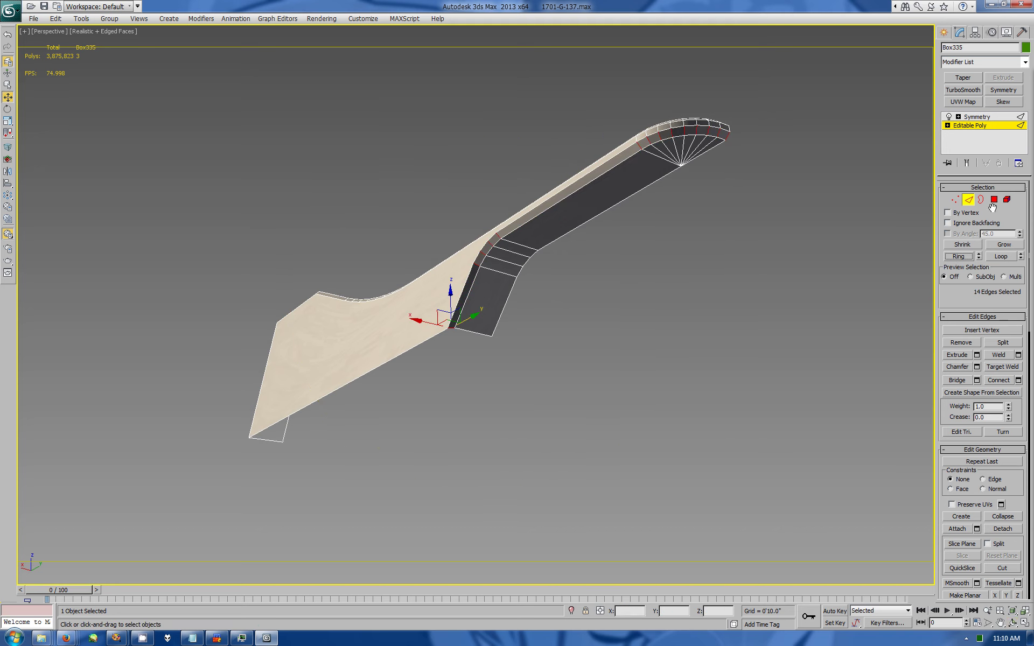
pyautogui.keyDown('ctrl'); pyautogui.click(993, 199); pyautogui.keyUp('ctrl')
pyautogui.scroll(-5, 968, 493)
pyautogui.click(1012, 624)
pyautogui.moveTo(491, 324)
pyautogui.mouseDown()
pyautogui.moveTo(473, 289)
pyautogui.moveTo(492, 315)
pyautogui.mouseUp()
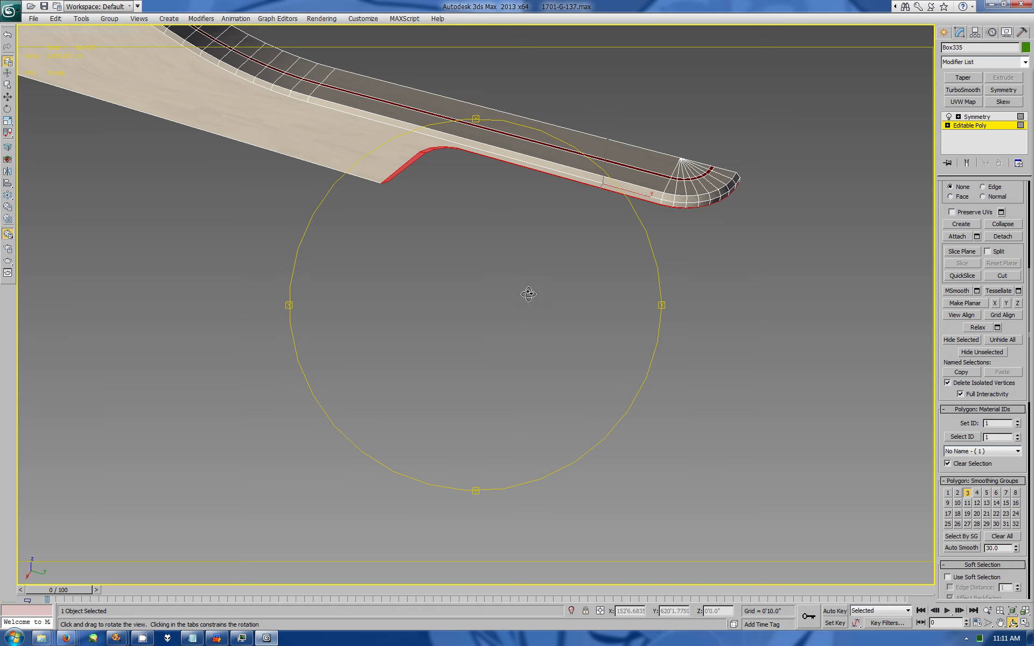
pyautogui.moveTo(528, 294)
pyautogui.mouseDown()
pyautogui.moveTo(475, 233)
pyautogui.moveTo(512, 216)
pyautogui.moveTo(492, 108)
pyautogui.moveTo(532, 160)
pyautogui.moveTo(665, 236)
pyautogui.mouseUp()
# Step: Delete the ramp's end polygon and cap the resulting opening
pyautogui.press('w')
pyautogui.keyDown('alt'); pyautogui.moveTo(646, 370); pyautogui.dragTo(555, 267, button='middle'); pyautogui.keyUp('alt')
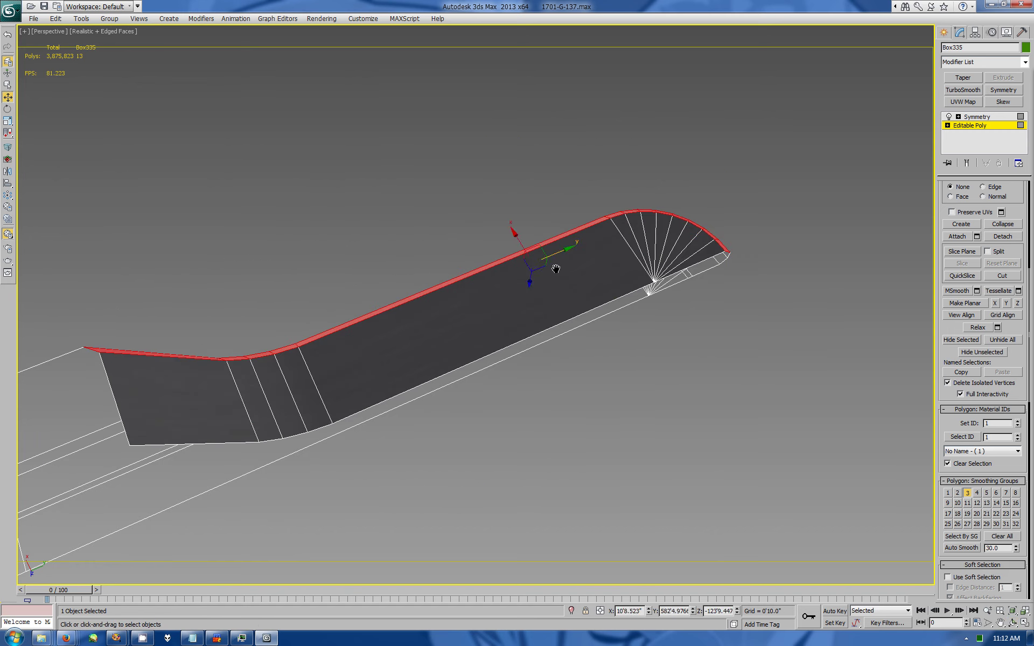
pyautogui.click(494, 282)
pyautogui.press('Delete')
pyautogui.press('2')
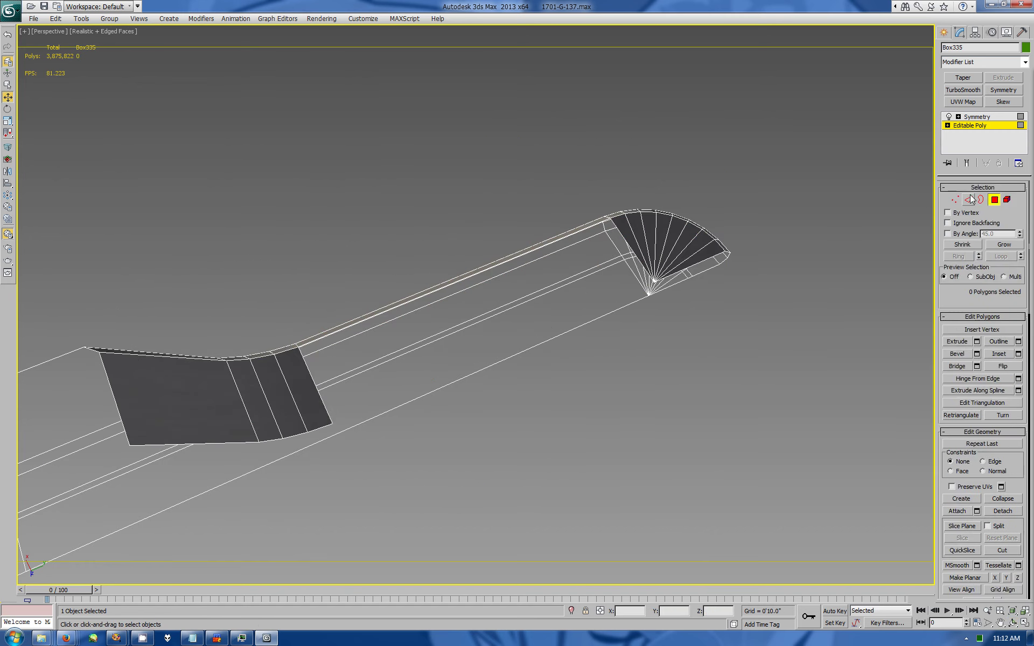
pyautogui.hotkey('ctrl', 'r')
pyautogui.moveTo(884, 538); pyautogui.dragTo(747, 238)
pyautogui.press('w')
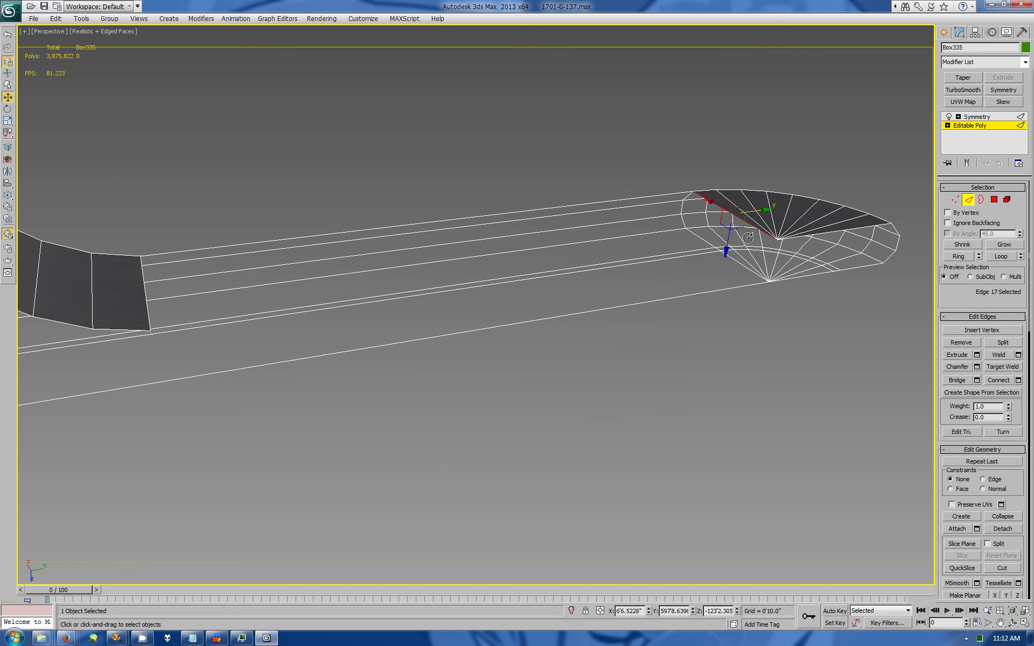
pyautogui.hotkey('alt', 'p')
# Step: Hinge the new end polygon 90 degrees around an edge into a fan-shaped half-disc
pyautogui.press('4')
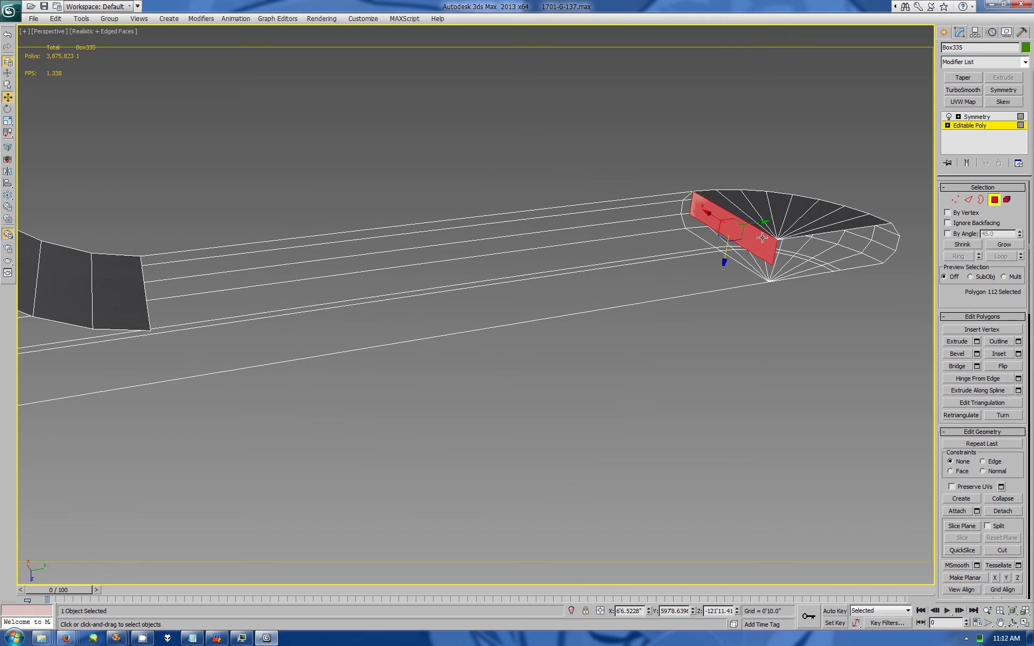
pyautogui.click(1019, 379)
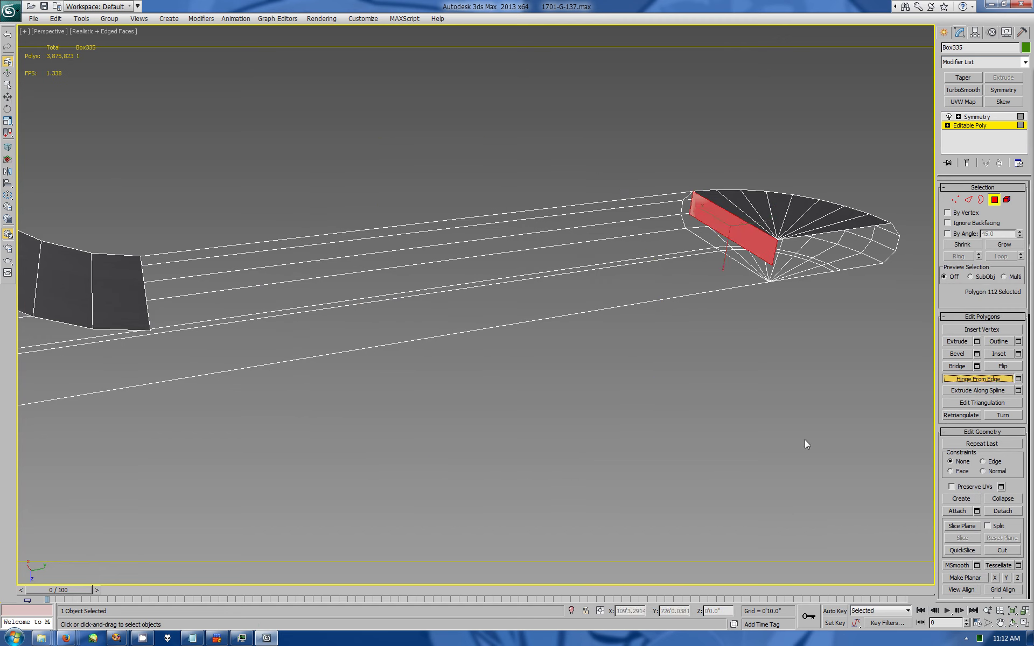
pyautogui.click(1020, 380)
pyautogui.click(778, 251)
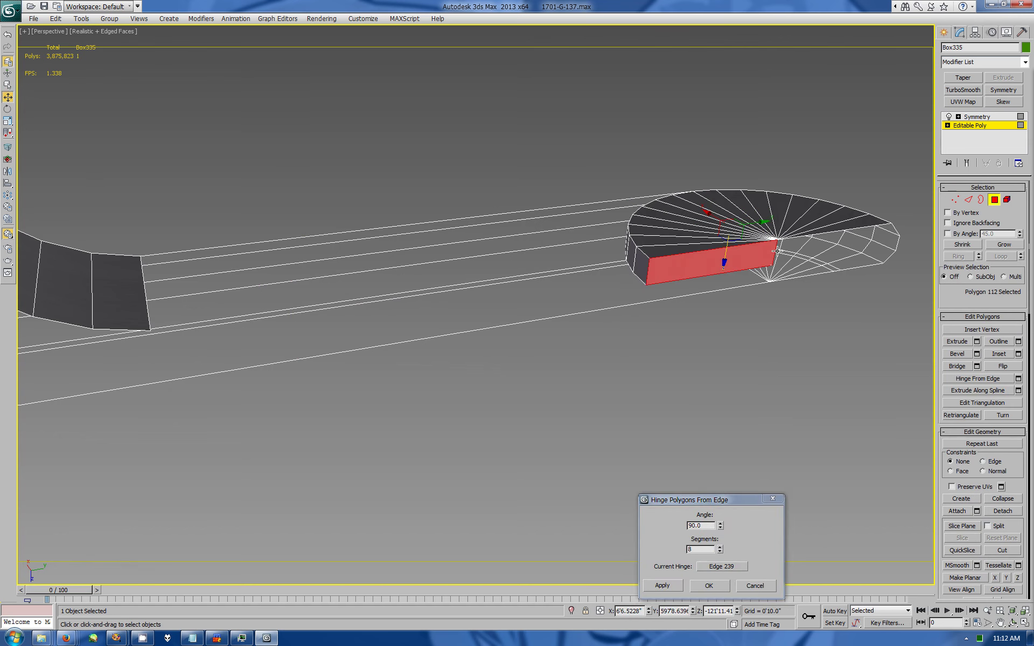
pyautogui.click(1014, 624)
pyautogui.moveTo(646, 248); pyautogui.dragTo(707, 187)
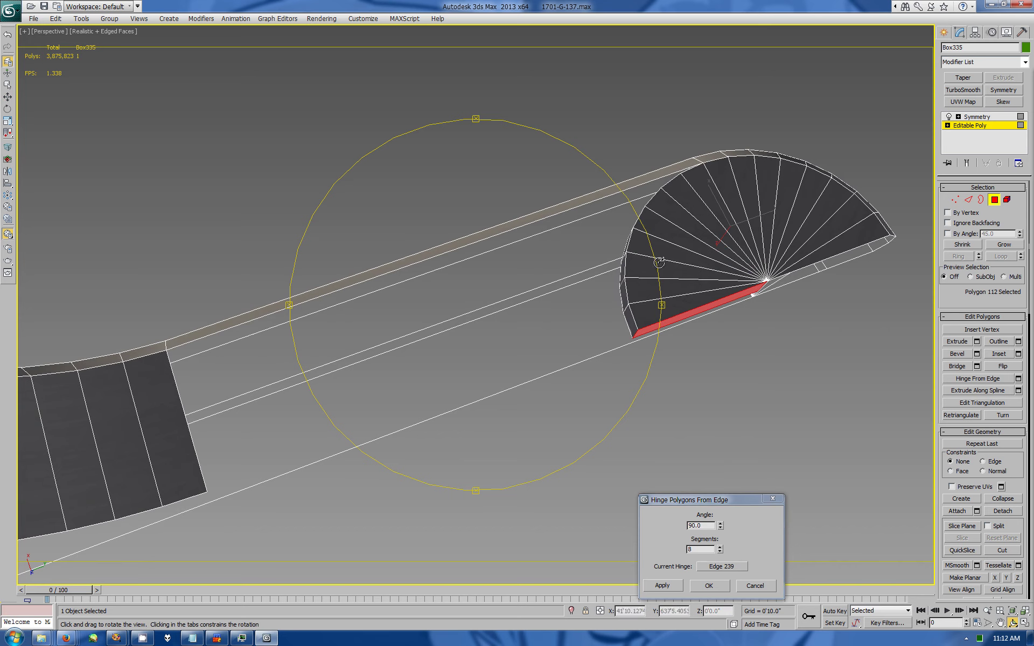
pyautogui.click(709, 585)
pyautogui.moveTo(476, 226)
pyautogui.mouseDown()
pyautogui.moveTo(466, 186)
pyautogui.moveTo(573, 203)
pyautogui.mouseUp()
pyautogui.press('w')
pyautogui.hotkey('ctrl', 'd')
pyautogui.click(955, 200)
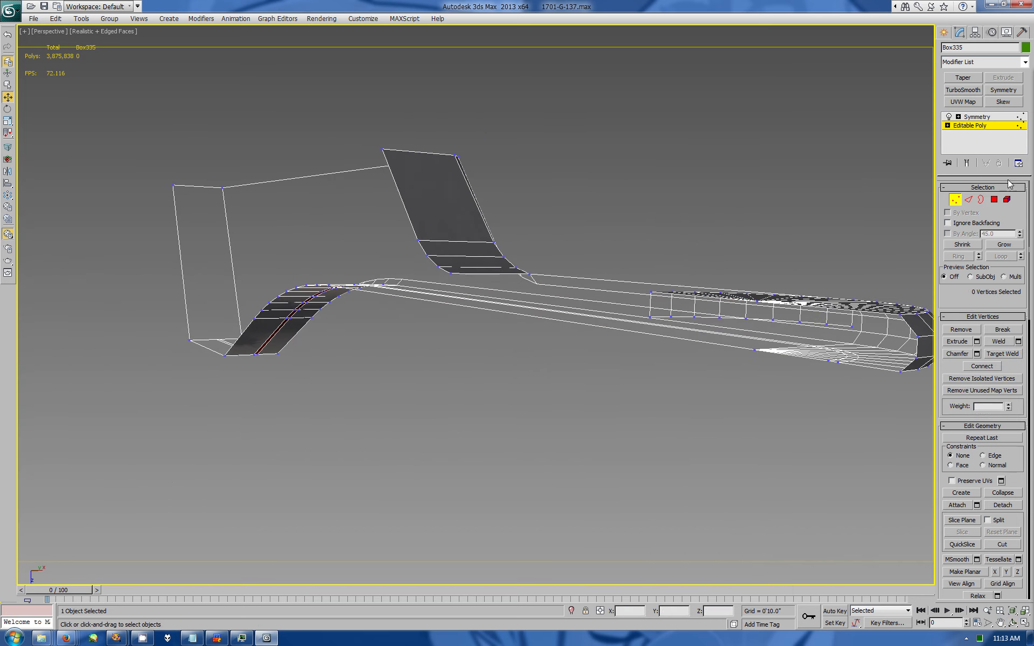
# Step: Bridge the two open borders under the ramp and cap the remaining hole
pyautogui.click(968, 199)
pyautogui.click(695, 298)
pyautogui.click(1013, 624)
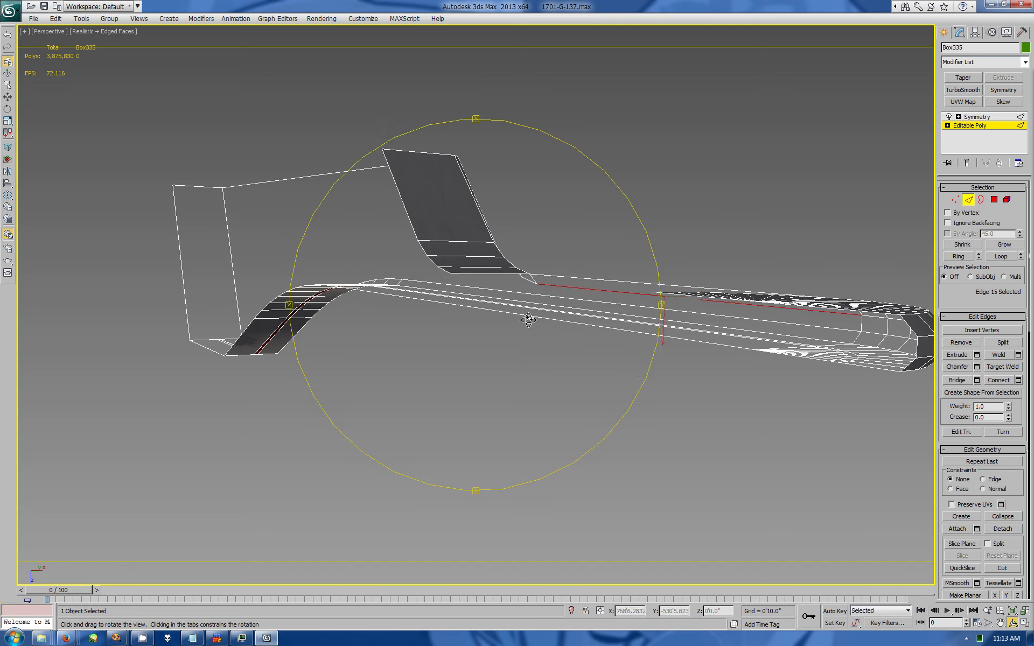
pyautogui.moveTo(528, 320); pyautogui.dragTo(485, 366)
pyautogui.press('3')
pyautogui.press('w')
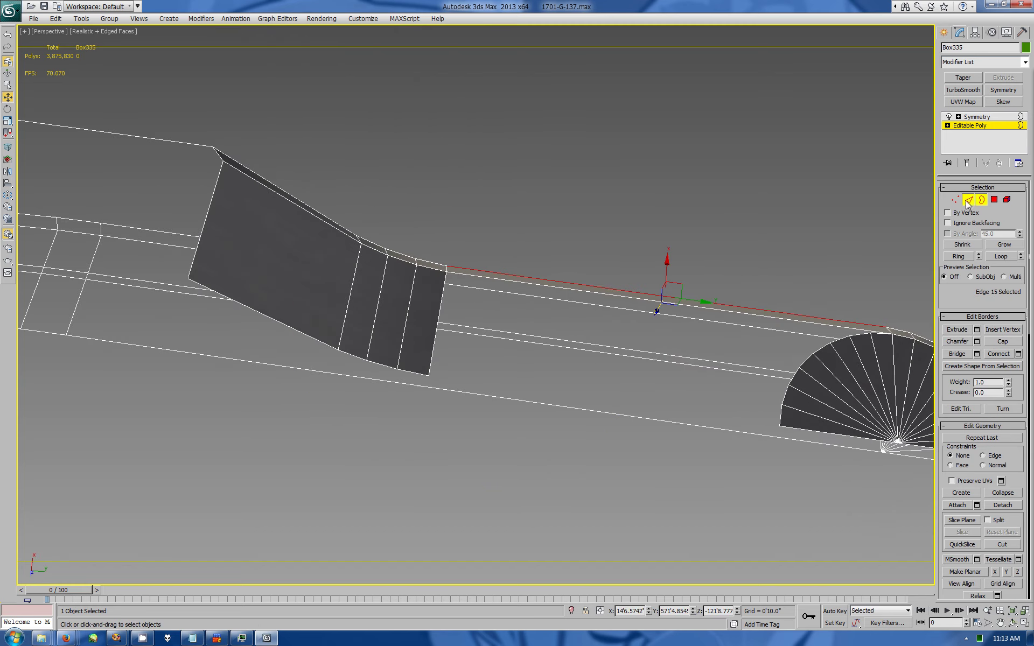
pyautogui.click(782, 401)
pyautogui.keyDown('ctrl'); pyautogui.click(435, 345); pyautogui.keyUp('ctrl')
pyautogui.click(957, 354)
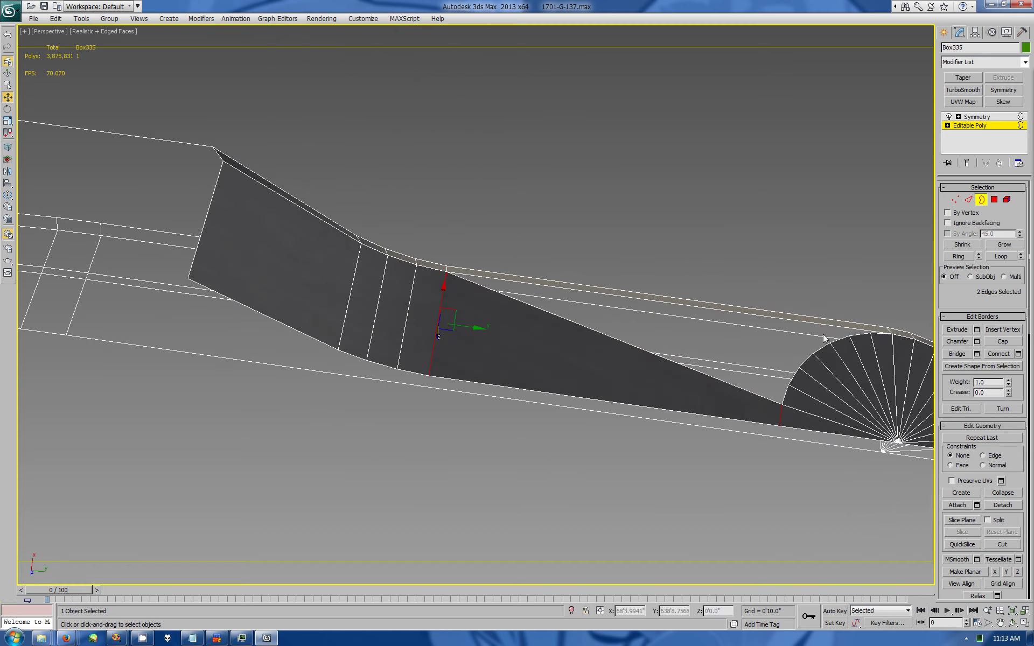
pyautogui.click(840, 342)
pyautogui.click(992, 345)
# Step: Convert the fan's centre vertex to its edges and connect them
pyautogui.press('2')
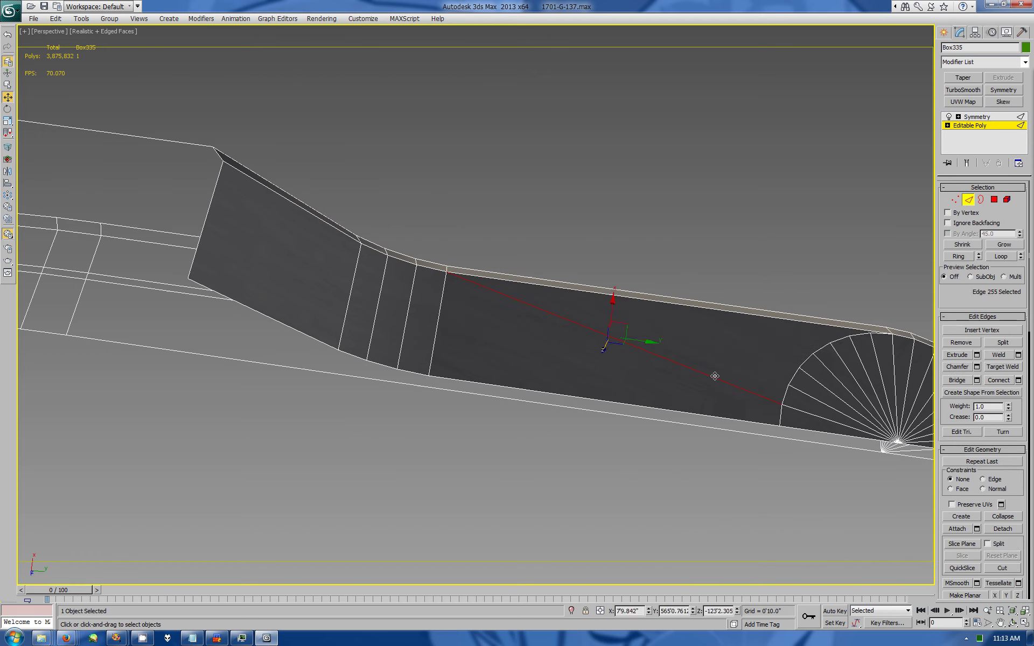
pyautogui.click(852, 412)
pyautogui.moveTo(926, 284); pyautogui.dragTo(754, 208, button='middle')
pyautogui.press('1')
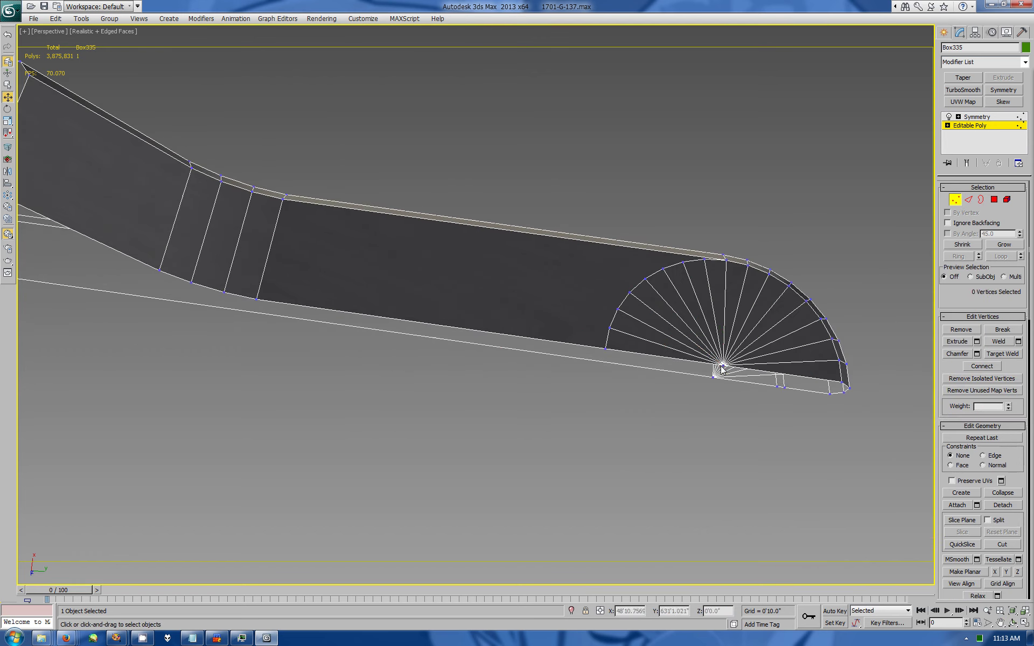
pyautogui.click(722, 370)
pyautogui.keyDown('ctrl'); pyautogui.click(969, 199); pyautogui.keyUp('ctrl')
pyautogui.click(1016, 380)
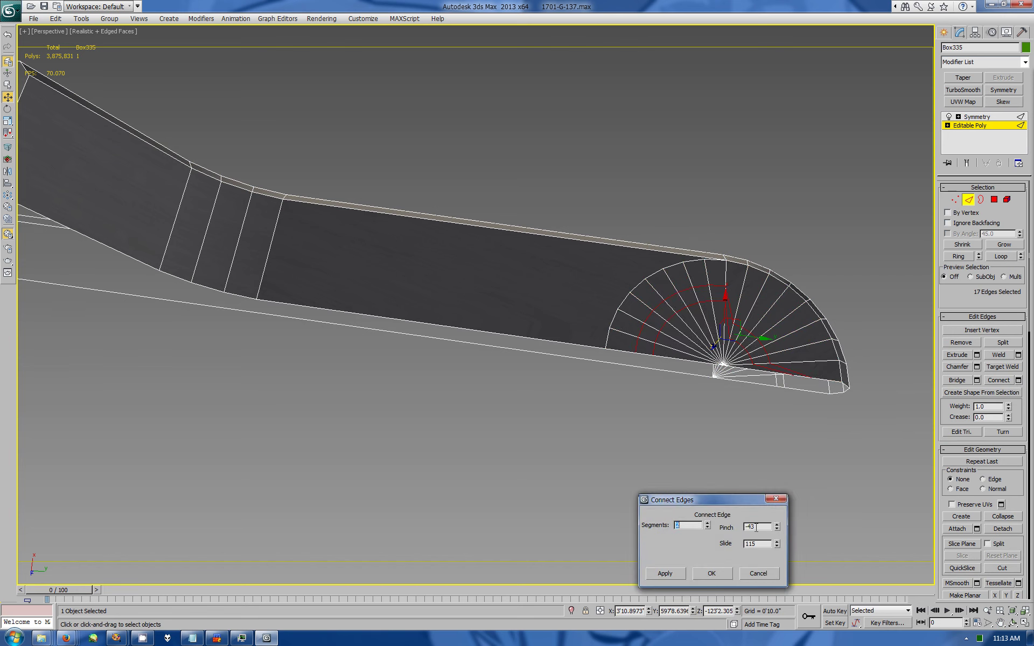
pyautogui.press('Escape')
pyautogui.keyDown('ctrl'); pyautogui.click(956, 199); pyautogui.keyUp('ctrl')
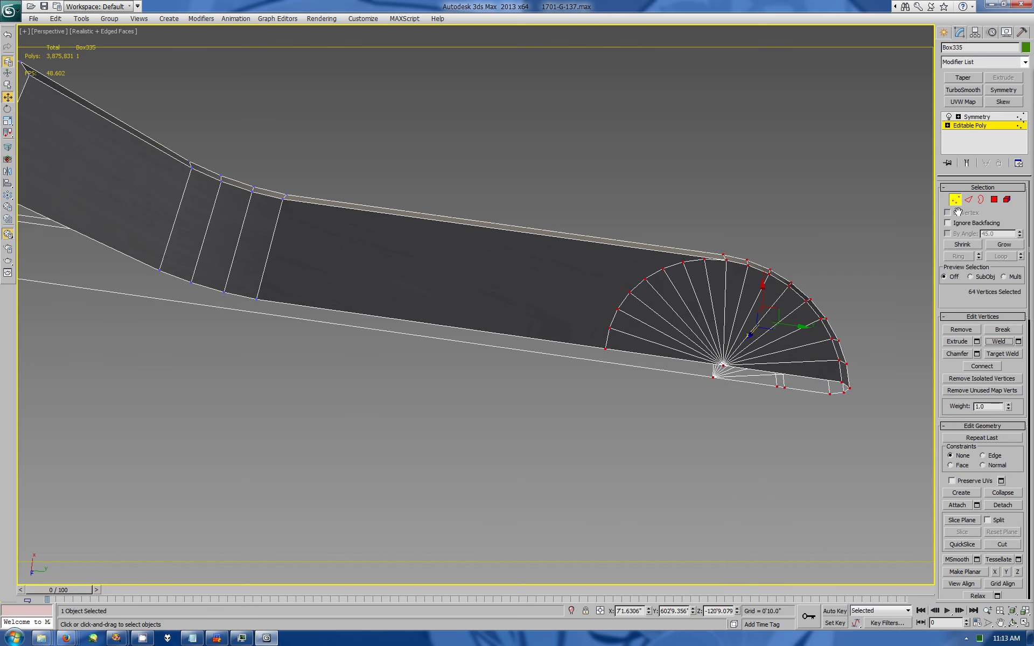
pyautogui.click(969, 199)
pyautogui.click(1018, 380)
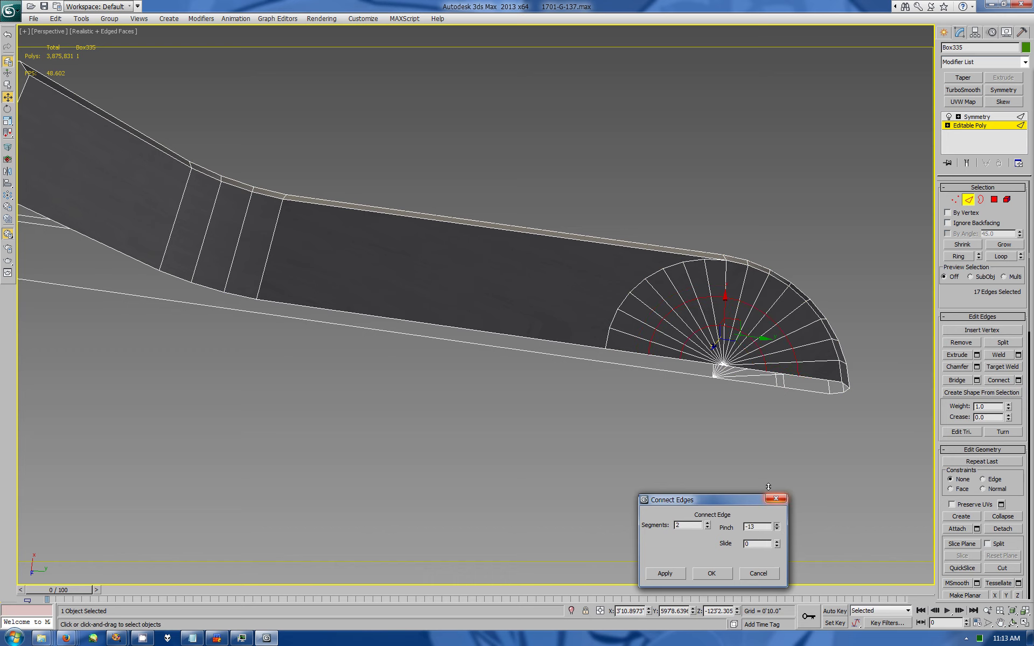
pyautogui.click(712, 573)
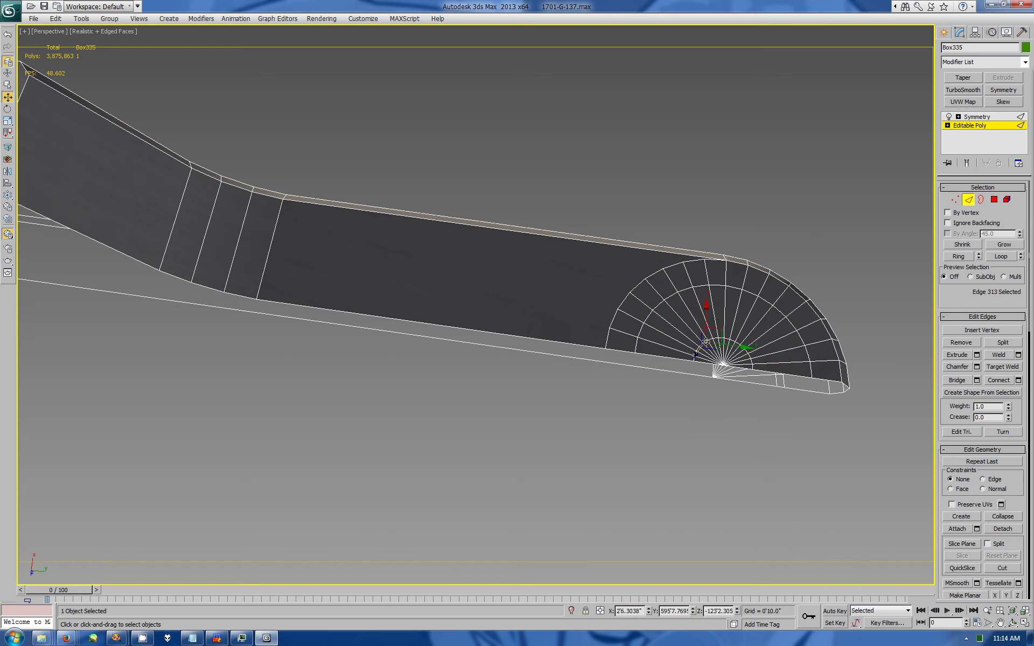
pyautogui.click(707, 343)
# Step: Connect the ring of 17 fan edges with two new edge rings, pinch -24
pyautogui.click(708, 344)
pyautogui.hotkey('ctrl', 'r')
pyautogui.hotkey('alt', 'w')
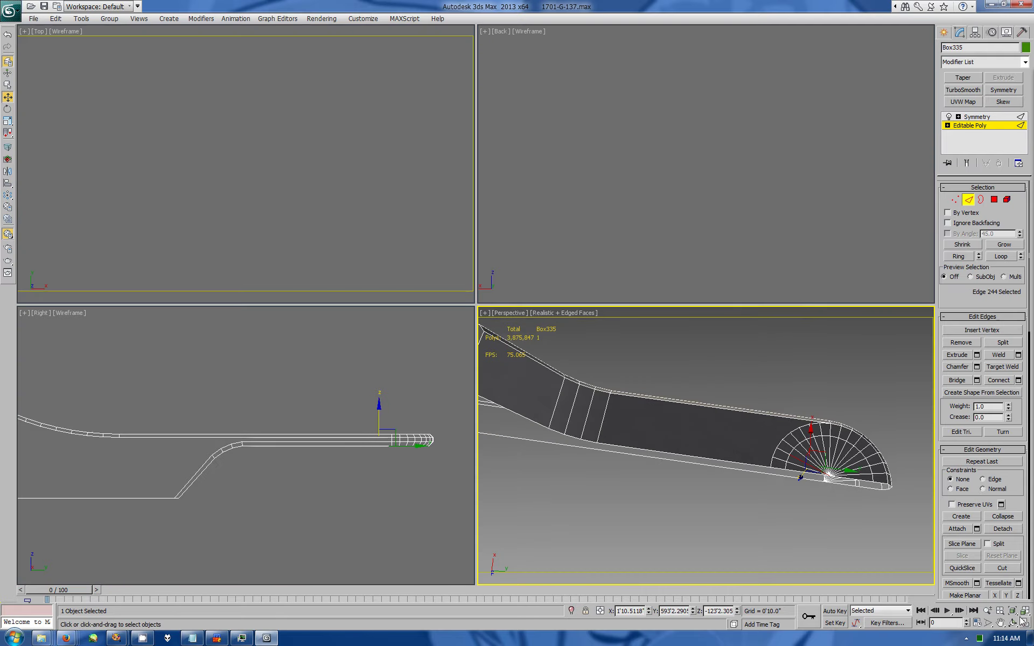
pyautogui.hotkey('alt', 'w')
pyautogui.moveTo(539, 323)
pyautogui.mouseDown()
pyautogui.moveTo(422, 357)
pyautogui.moveTo(469, 411)
pyautogui.moveTo(706, 335)
pyautogui.mouseUp()
pyautogui.press('w')
pyautogui.click(670, 245)
pyautogui.click(959, 256)
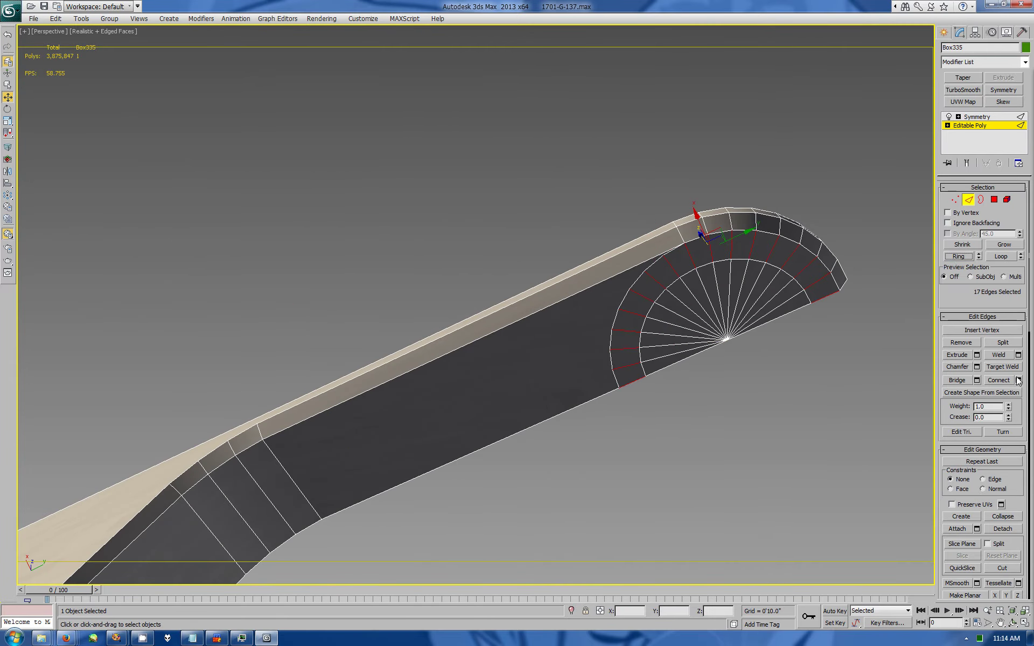
pyautogui.click(1018, 380)
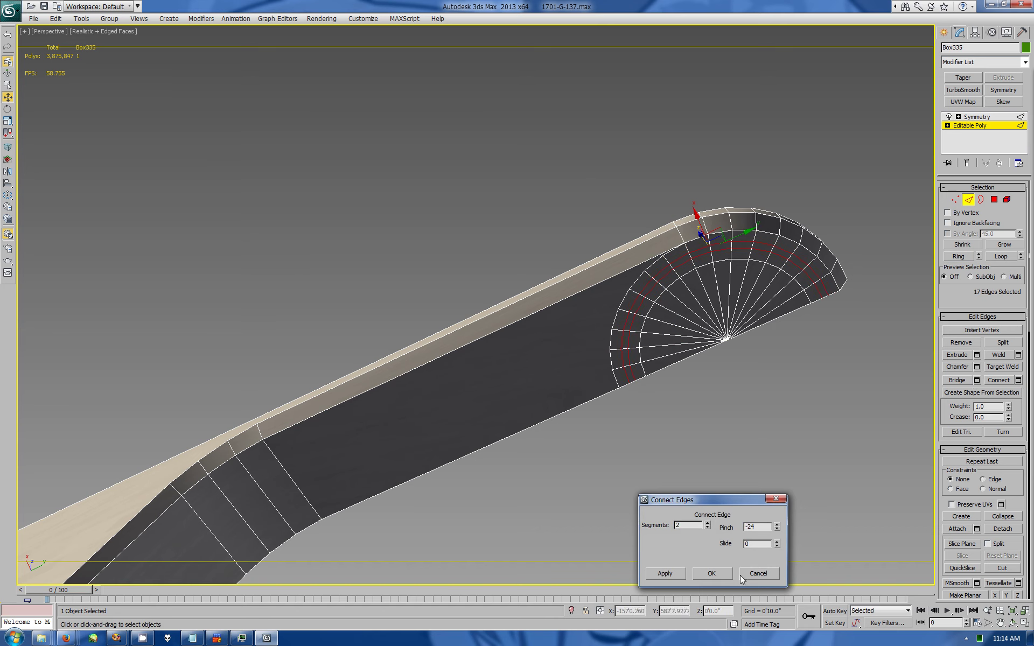
pyautogui.click(712, 573)
# Step: Select the 32 inner fan polygons around the centre vertex
pyautogui.press('1')
pyautogui.click(728, 340)
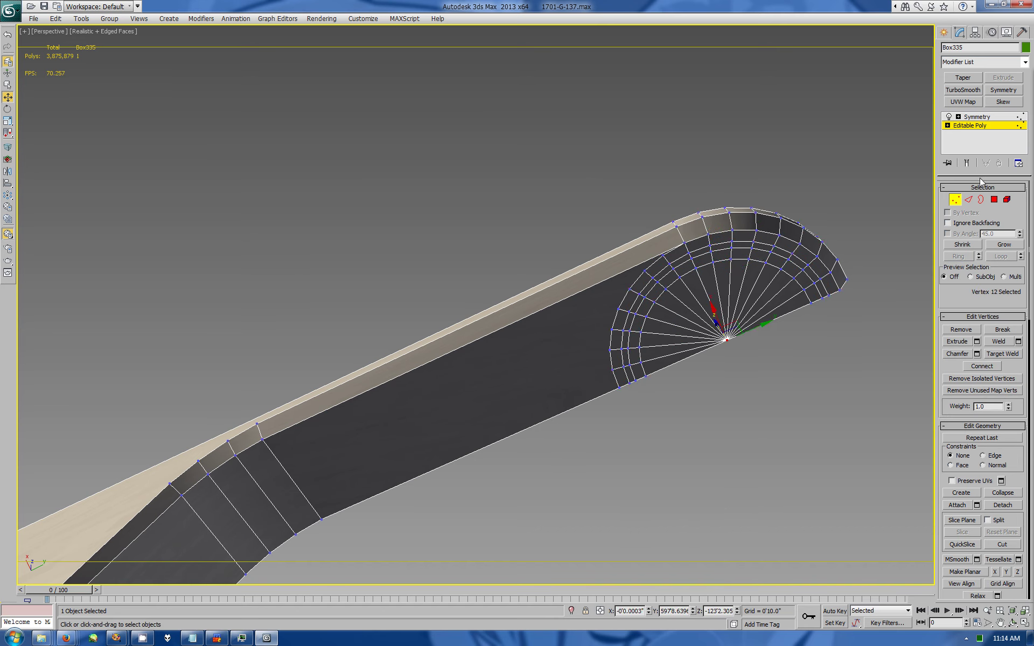
pyautogui.keyDown('ctrl'); pyautogui.click(994, 199); pyautogui.keyUp('ctrl')
pyautogui.click(1004, 244)
pyautogui.click(1013, 623)
# Step: Grow the cap selection to 48 polygons and auto-smooth them
pyautogui.moveTo(592, 344); pyautogui.dragTo(640, 307)
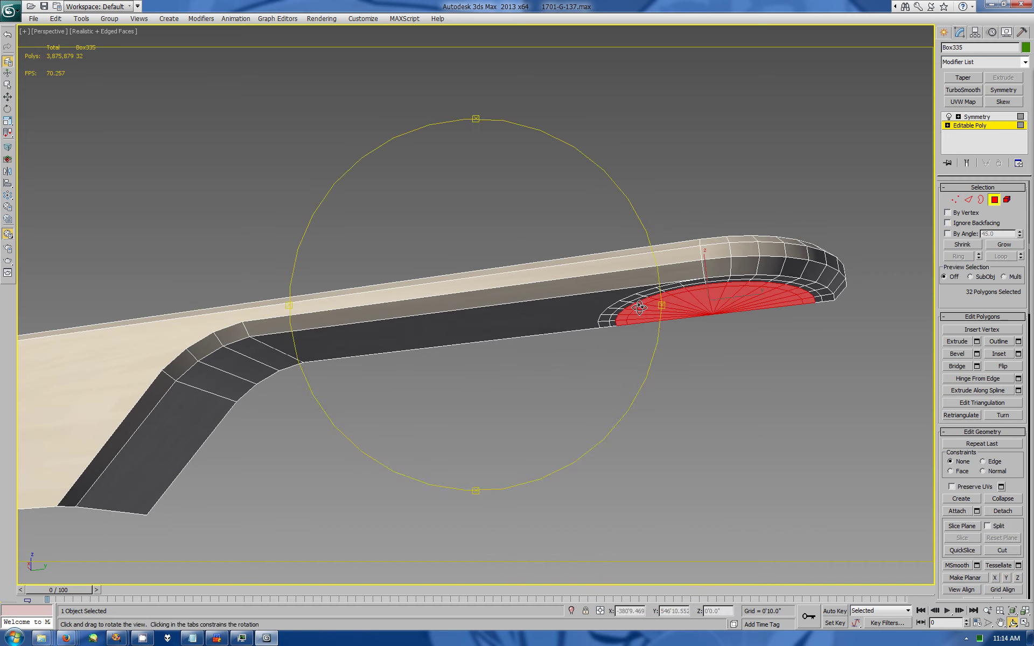
pyautogui.press('w')
pyautogui.hotkey('ctrl', 'pageup')
pyautogui.scroll(-3, 953, 535)
pyautogui.scroll(-3, 954, 535)
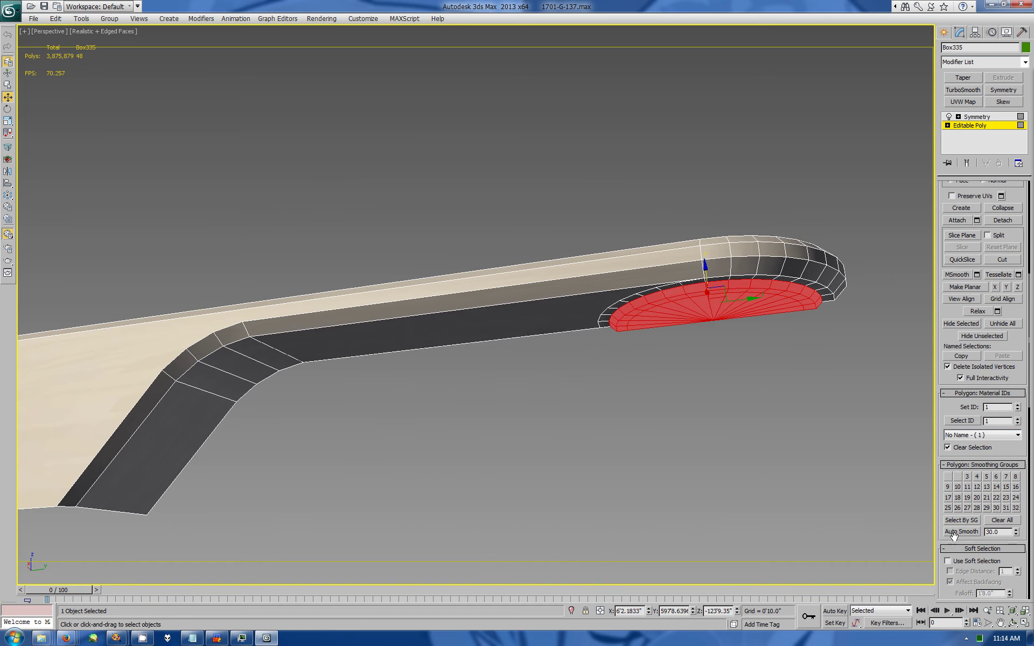
pyautogui.click(953, 532)
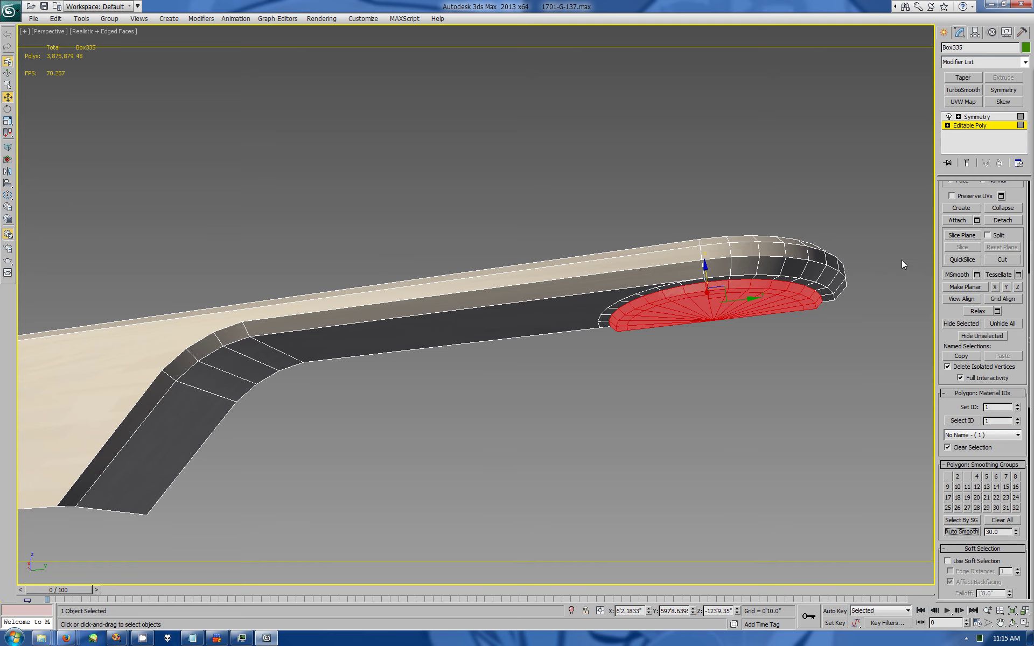
# Step: Unhide all scene objects and frame the ramp end above the hub ring
pyautogui.click(1007, 33)
pyautogui.click(960, 350)
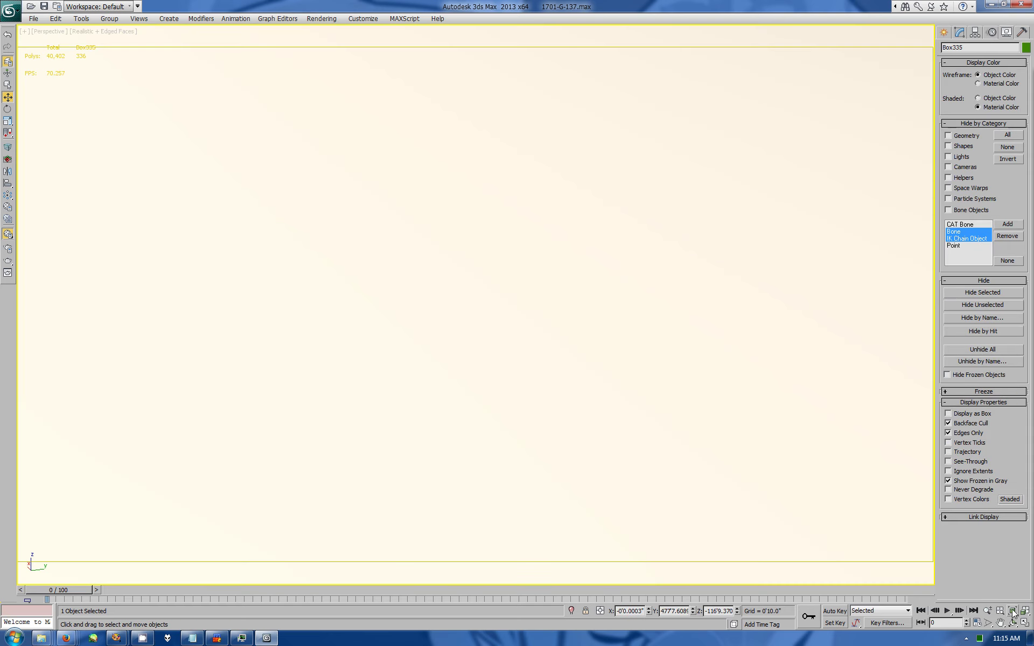
pyautogui.keyDown('alt'); pyautogui.moveTo(522, 342); pyautogui.dragTo(711, 427, button='middle'); pyautogui.keyUp('alt')
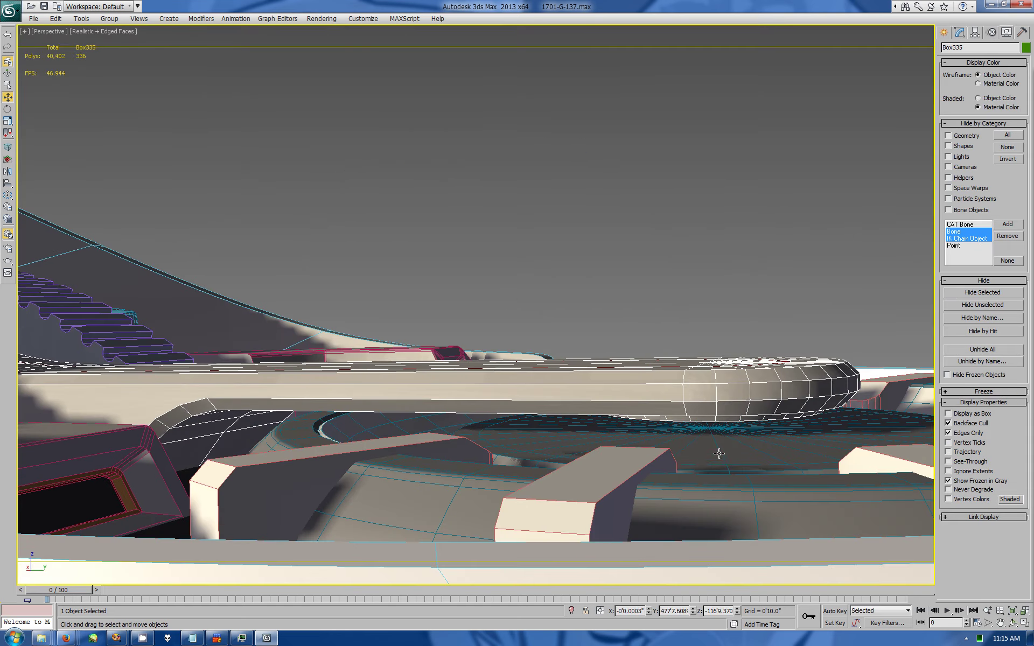
pyautogui.keyDown('ctrl'); pyautogui.click(296, 370); pyautogui.keyUp('ctrl')
pyautogui.press('z')
pyautogui.moveTo(296, 369)
pyautogui.keyDown('alt'); pyautogui.mouseDown(button='middle')
pyautogui.moveTo(155, 350)
pyautogui.moveTo(468, 321)
pyautogui.moveTo(445, 324)
pyautogui.mouseUp(button='middle'); pyautogui.keyUp('alt')
pyautogui.press('w')
pyautogui.click(450, 377)
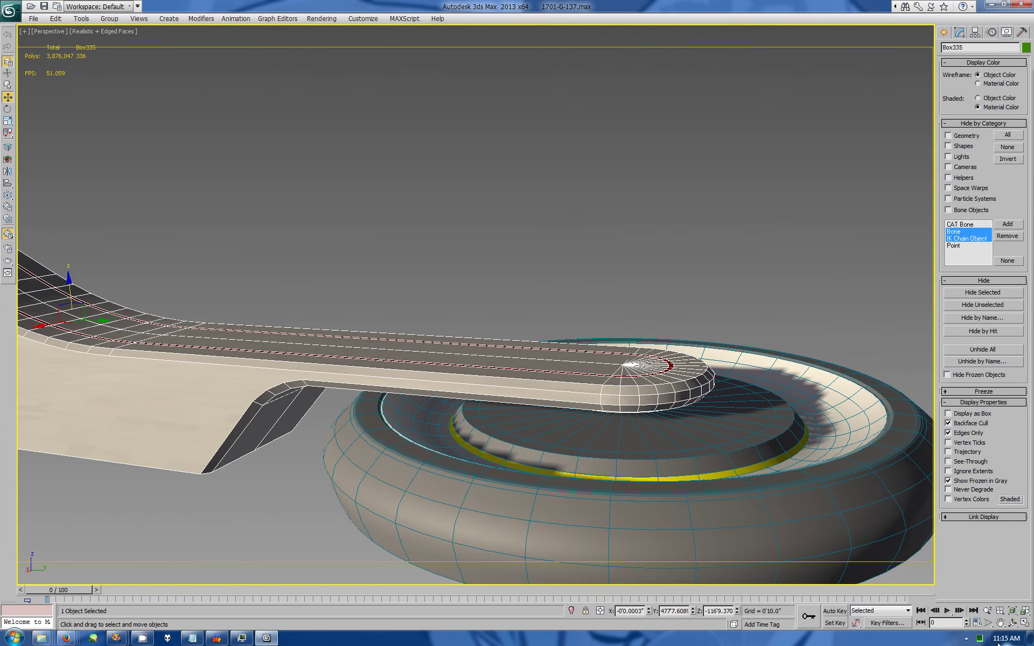
pyautogui.click(1012, 623)
pyautogui.moveTo(474, 377); pyautogui.dragTo(474, 280)
pyautogui.click(960, 32)
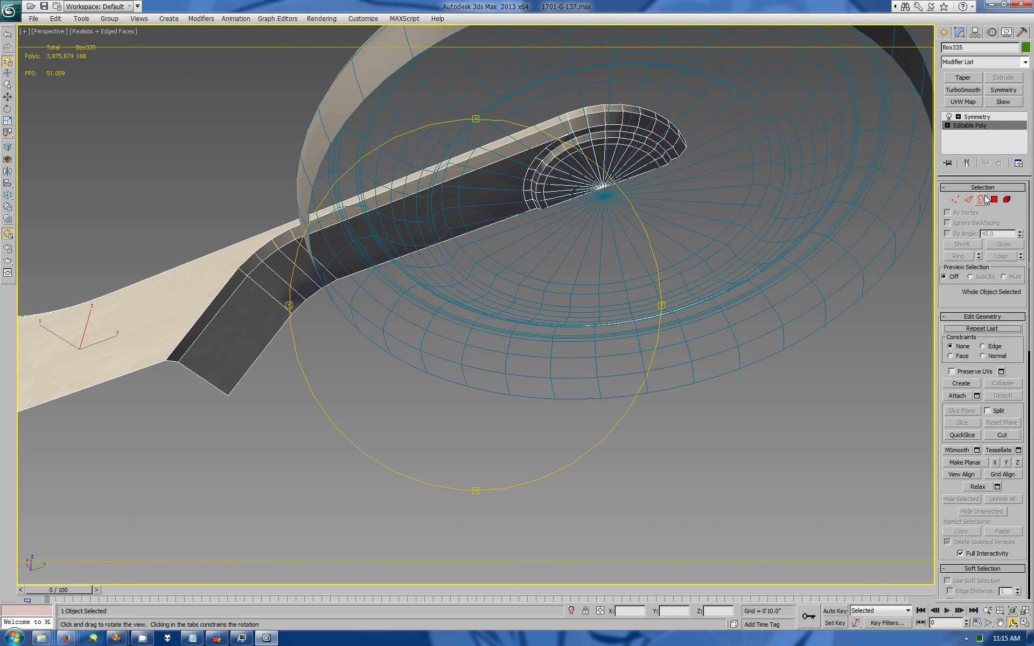
# Step: Ring-select the cap's fan edges and connect them with a new edge loop
pyautogui.click(994, 199)
pyautogui.hotkey('alt', 'w')
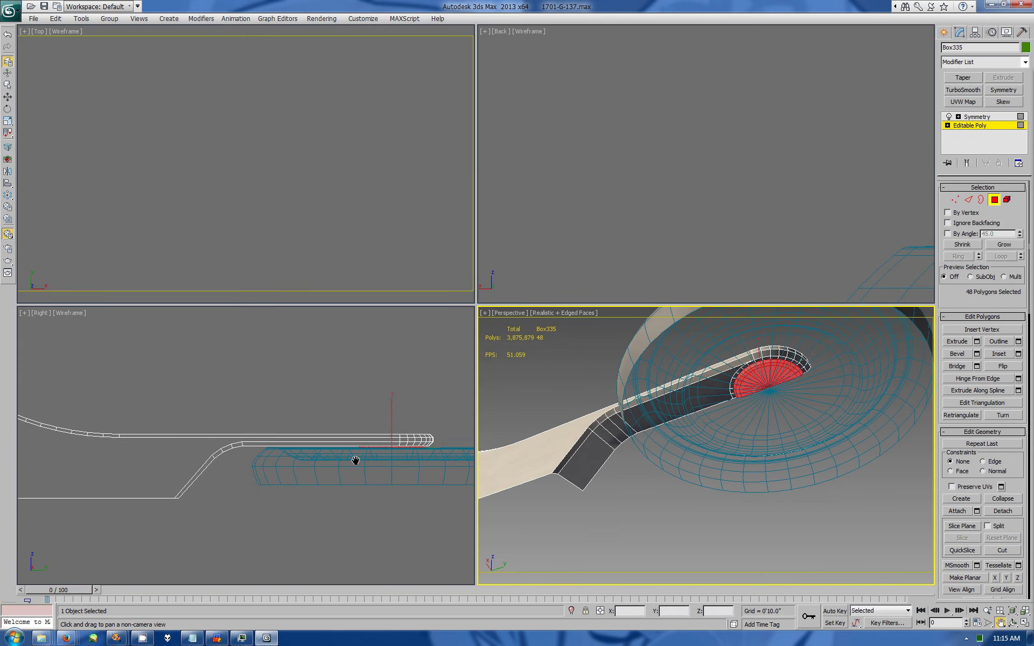
pyautogui.scroll(5, 356, 460)
pyautogui.keyDown('ctrl'); pyautogui.click(968, 199); pyautogui.keyUp('ctrl')
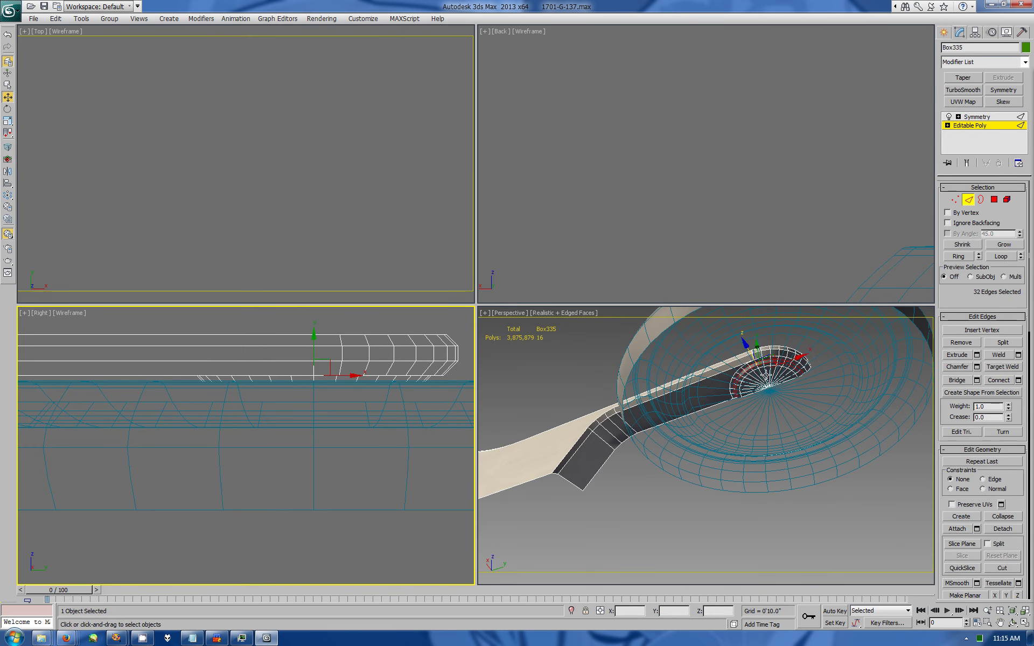
pyautogui.click(765, 377)
pyautogui.hotkey('alt', 'w')
pyautogui.scroll(5, 457, 316)
pyautogui.scroll(5, 543, 221)
pyautogui.moveTo(543, 221); pyautogui.dragTo(517, 339, button='middle')
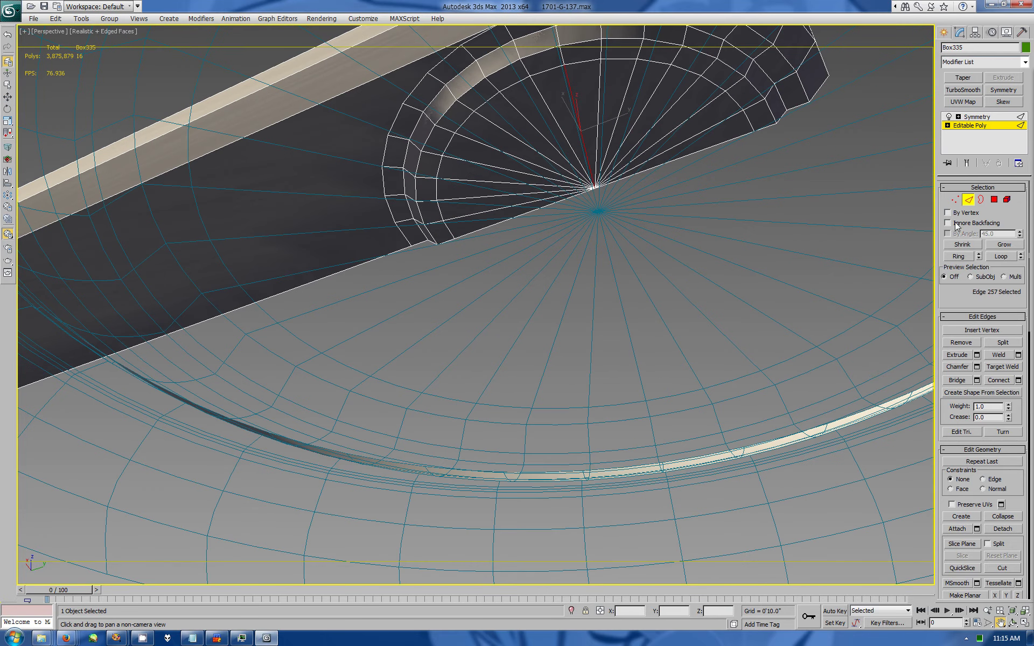
pyautogui.press('1')
pyautogui.press('w')
pyautogui.keyDown('ctrl'); pyautogui.click(968, 200); pyautogui.keyUp('ctrl')
pyautogui.click(1018, 380)
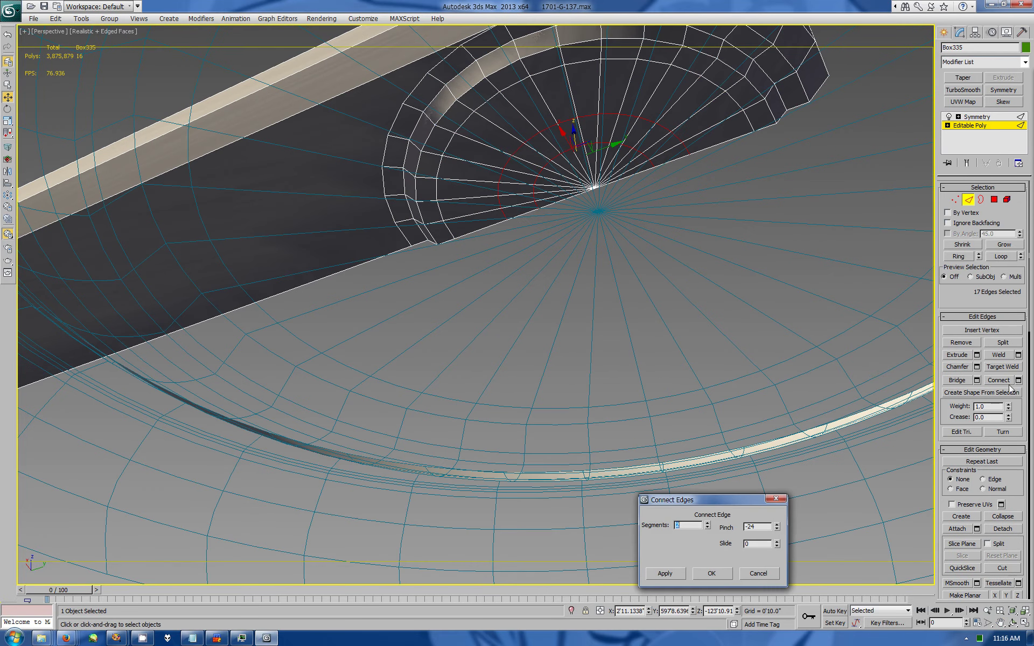
pyautogui.click(713, 572)
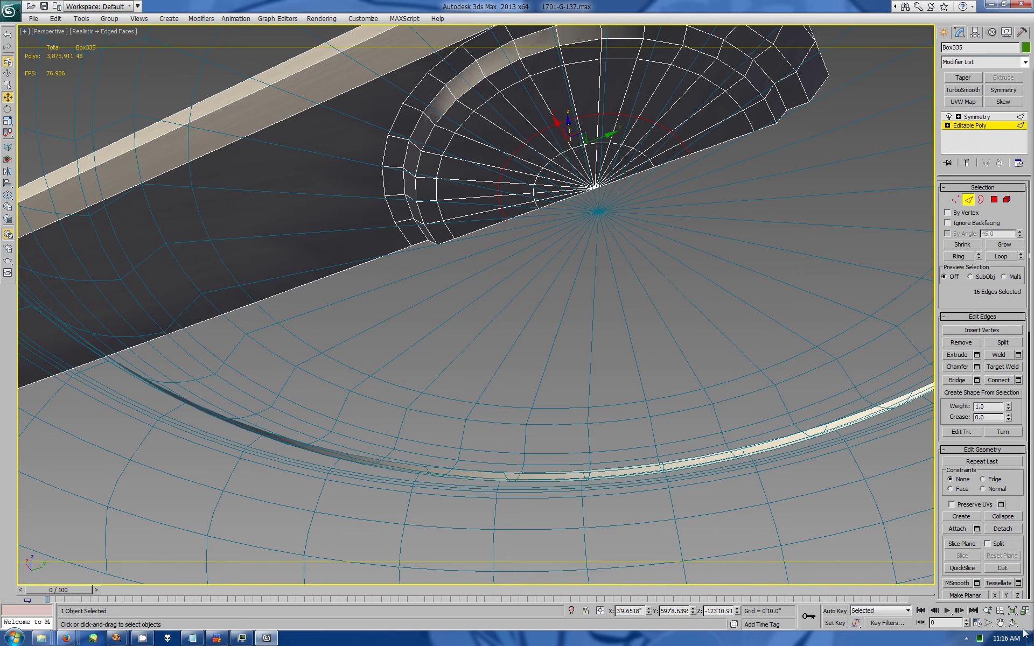
# Step: Chamfer the new loop into two rings
pyautogui.hotkey('ctrl', 'r')
pyautogui.moveTo(560, 345); pyautogui.dragTo(553, 296)
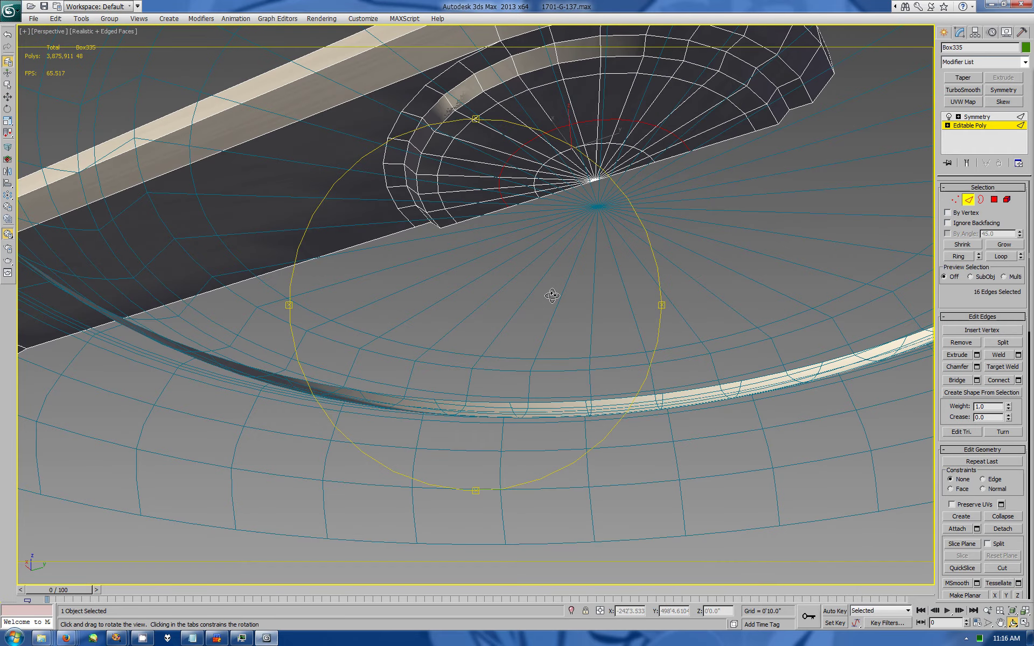
pyautogui.click(976, 368)
pyautogui.press('Return')
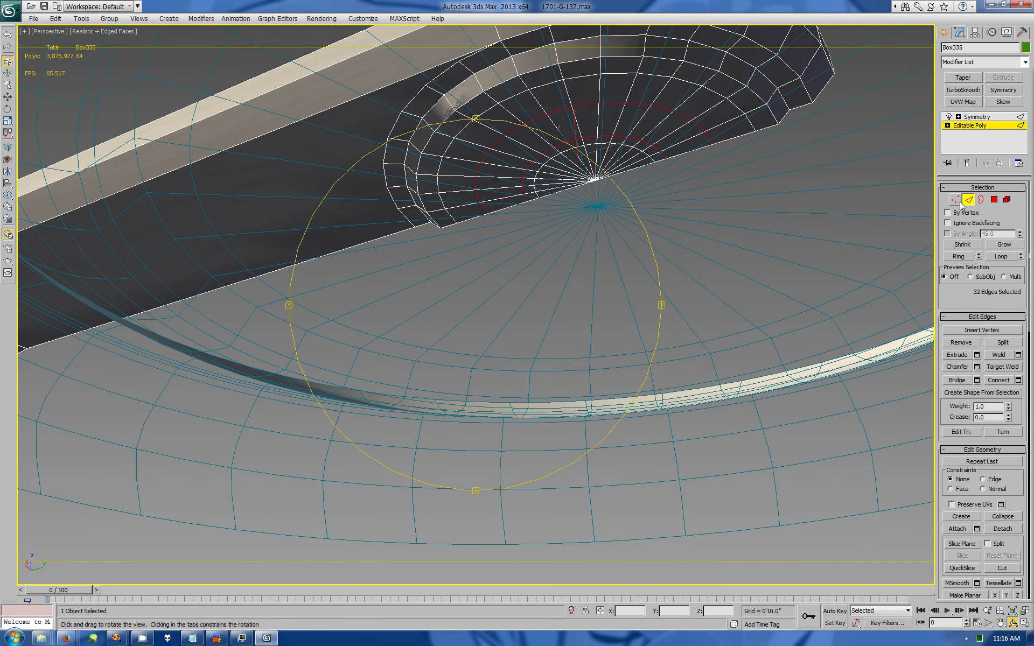
pyautogui.press('w')
# Step: Adjust the cap face selection, shrinking it to the innermost ring
pyautogui.keyDown('ctrl'); pyautogui.click(994, 202); pyautogui.keyUp('ctrl')
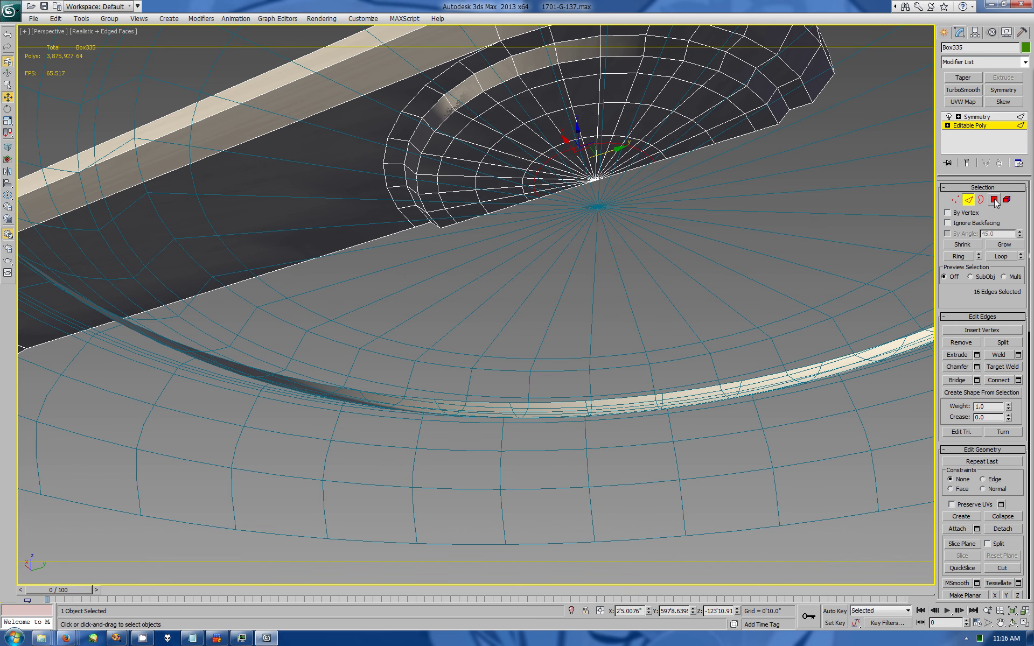
pyautogui.click(1005, 245)
pyautogui.hotkey('ctrl', 'r')
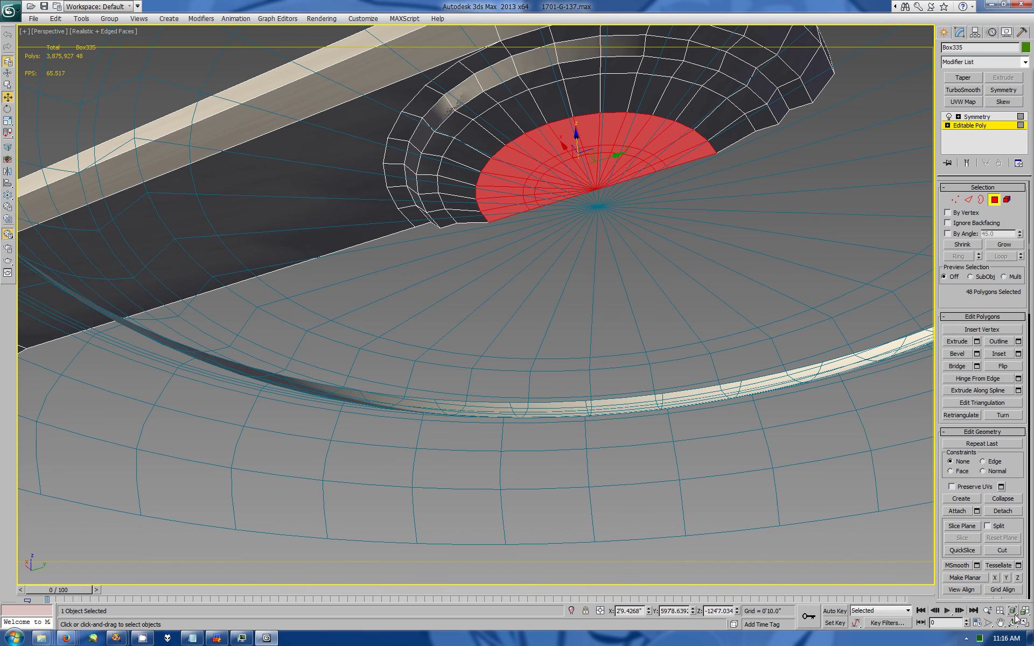
pyautogui.moveTo(583, 353); pyautogui.dragTo(589, 364)
pyautogui.press('w')
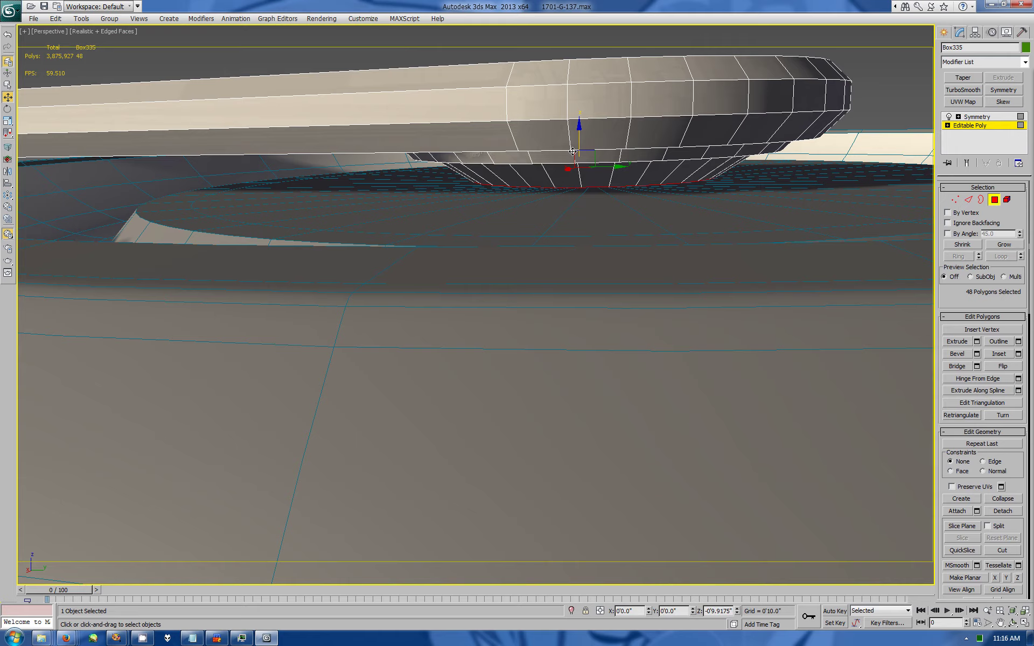
pyautogui.hotkey('ctrl', 'r')
pyautogui.moveTo(539, 323); pyautogui.dragTo(539, 123)
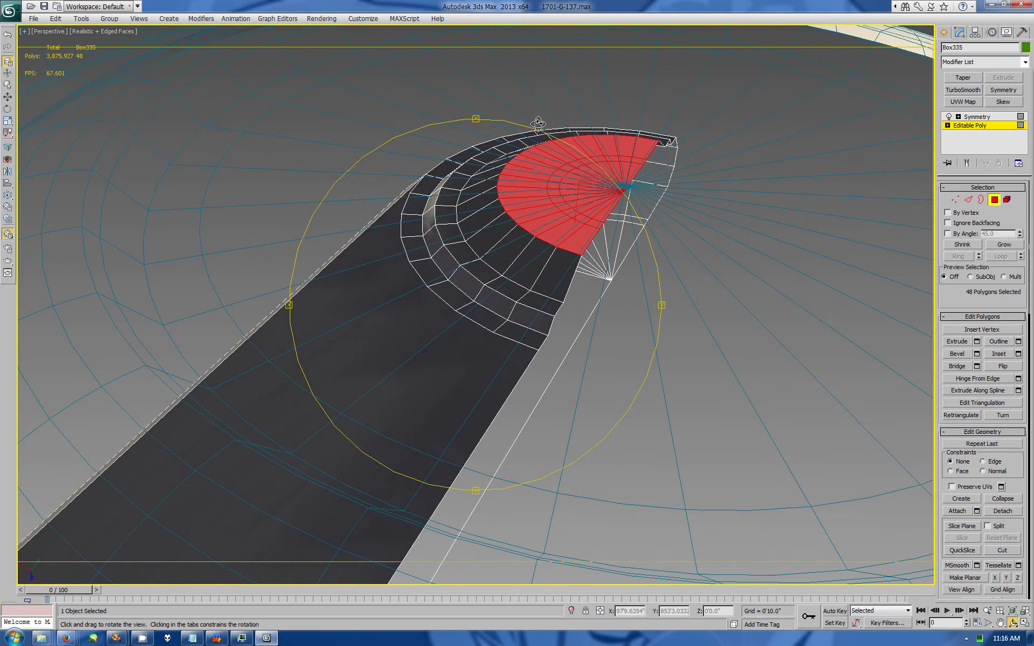
pyautogui.scroll(10, 423, 170)
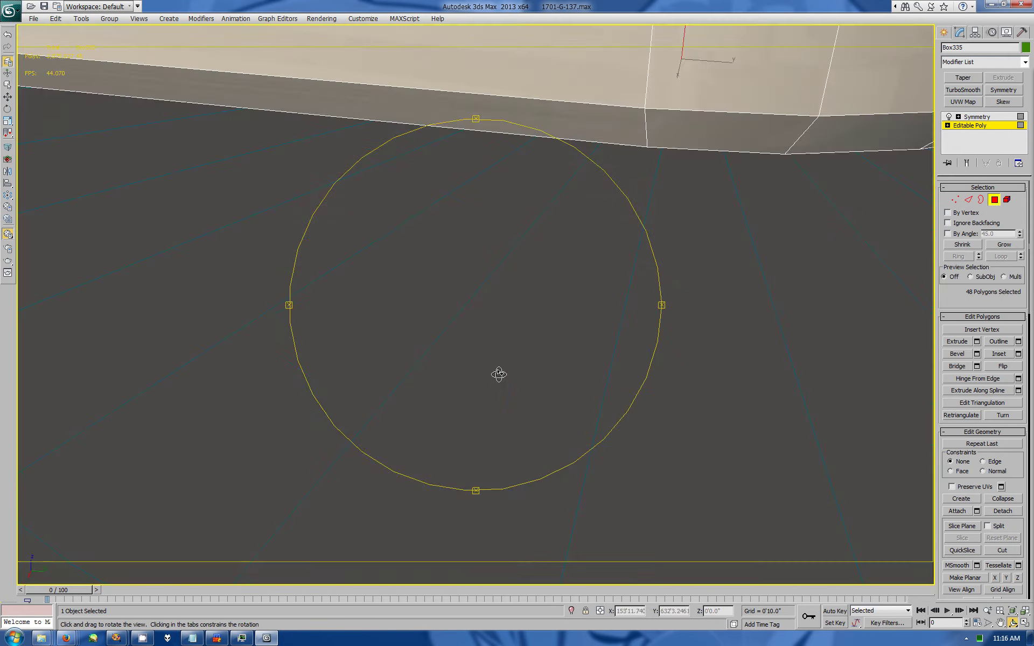
pyautogui.scroll(-3, 422, 170)
pyautogui.scroll(-5, 422, 170)
pyautogui.moveTo(423, 170); pyautogui.dragTo(824, 208)
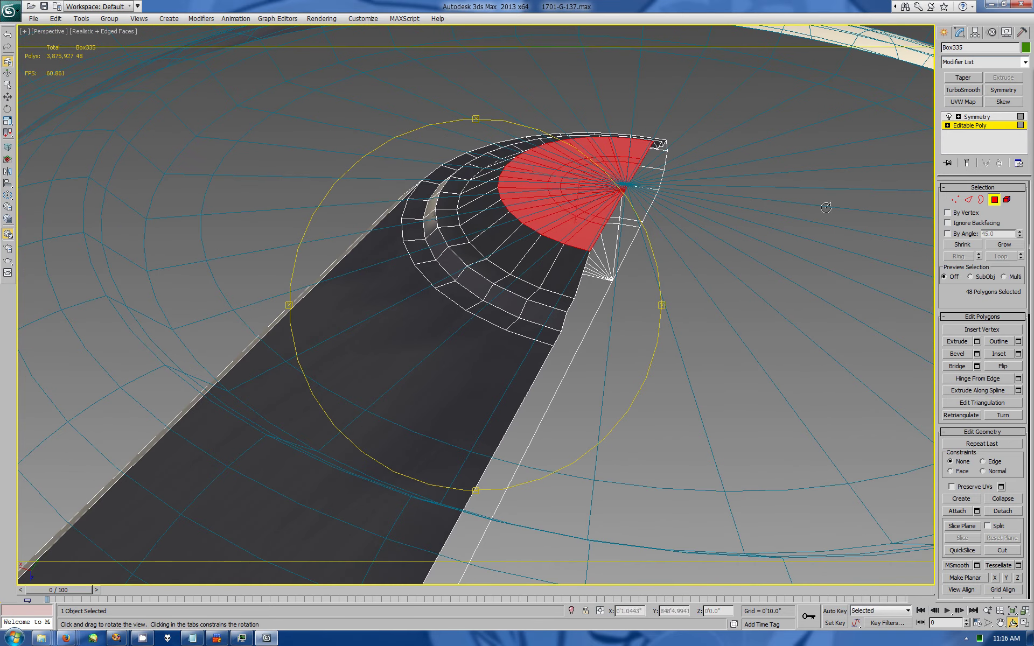
pyautogui.click(964, 245)
pyautogui.press('w')
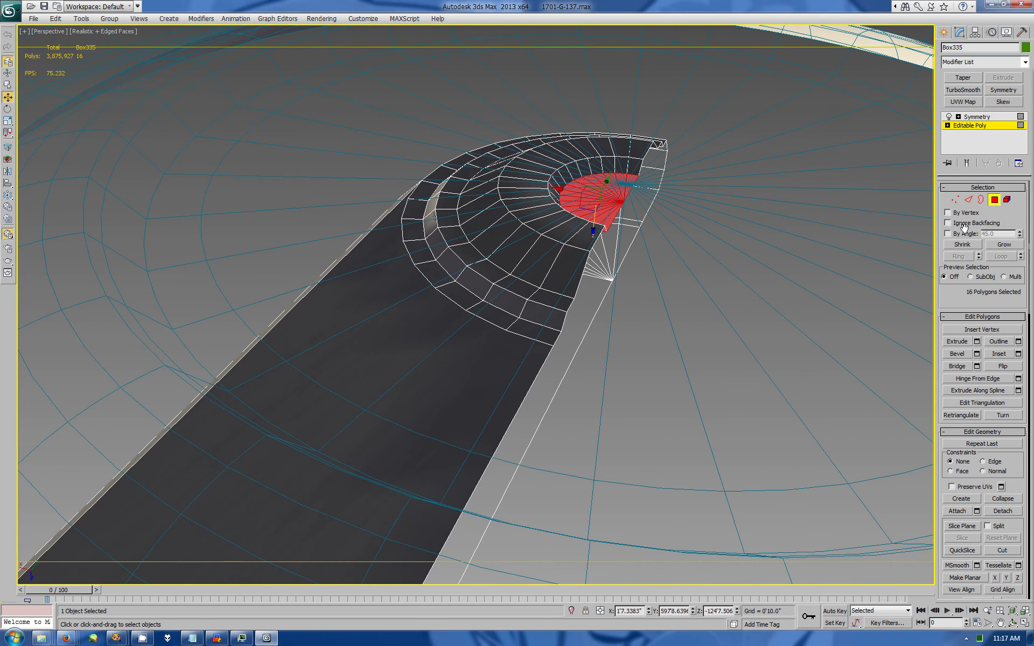
# Step: Chamfer the inner edge ring of the cap's centre faces
pyautogui.click(968, 199)
pyautogui.click(976, 366)
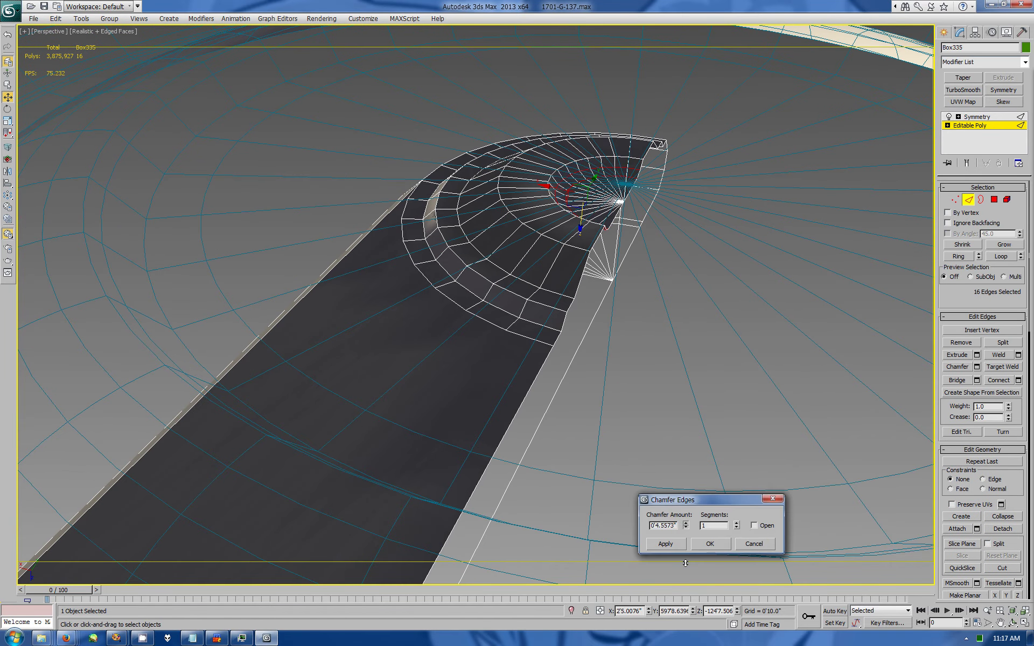
pyautogui.click(700, 544)
pyautogui.press('4')
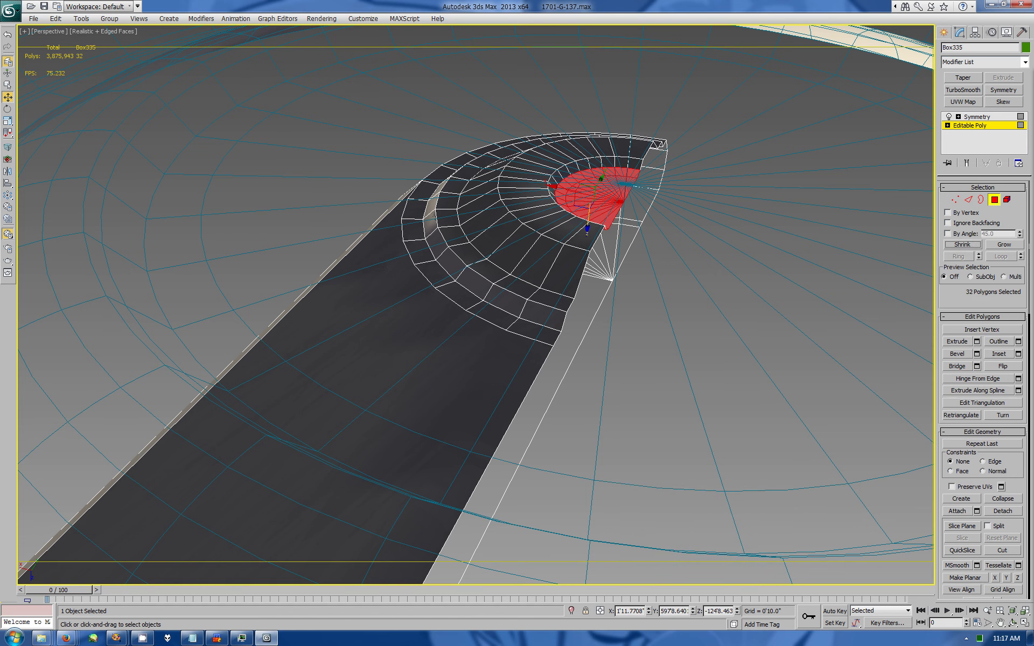
pyautogui.click(969, 200)
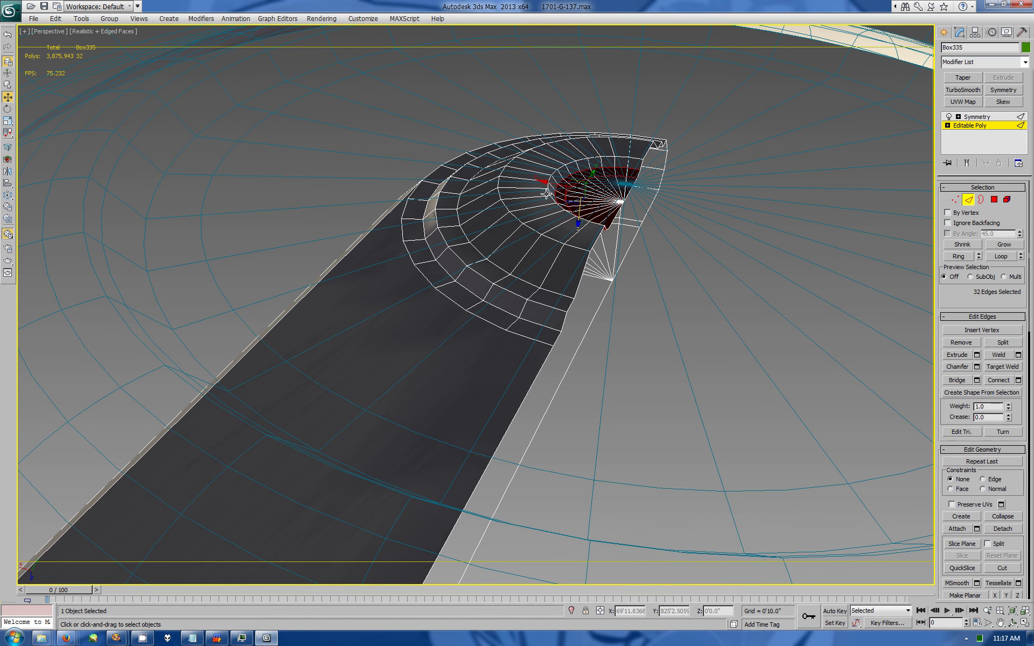
pyautogui.keyDown('ctrl'); pyautogui.click(994, 200); pyautogui.keyUp('ctrl')
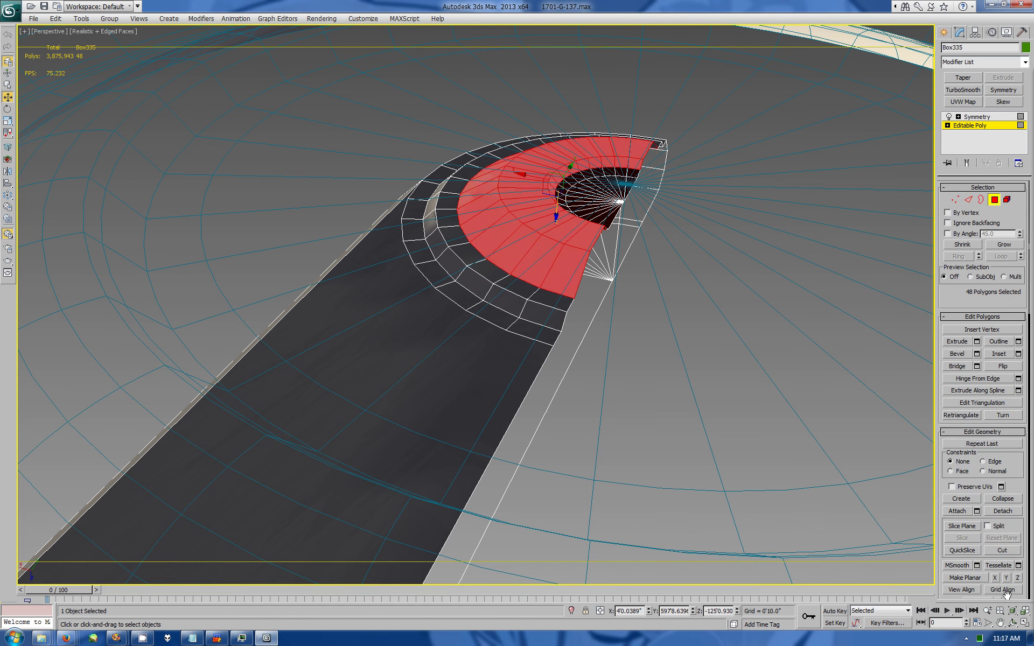
pyautogui.click(1013, 623)
pyautogui.moveTo(427, 427)
pyautogui.mouseDown()
pyautogui.moveTo(458, 362)
pyautogui.moveTo(415, 337)
pyautogui.mouseUp()
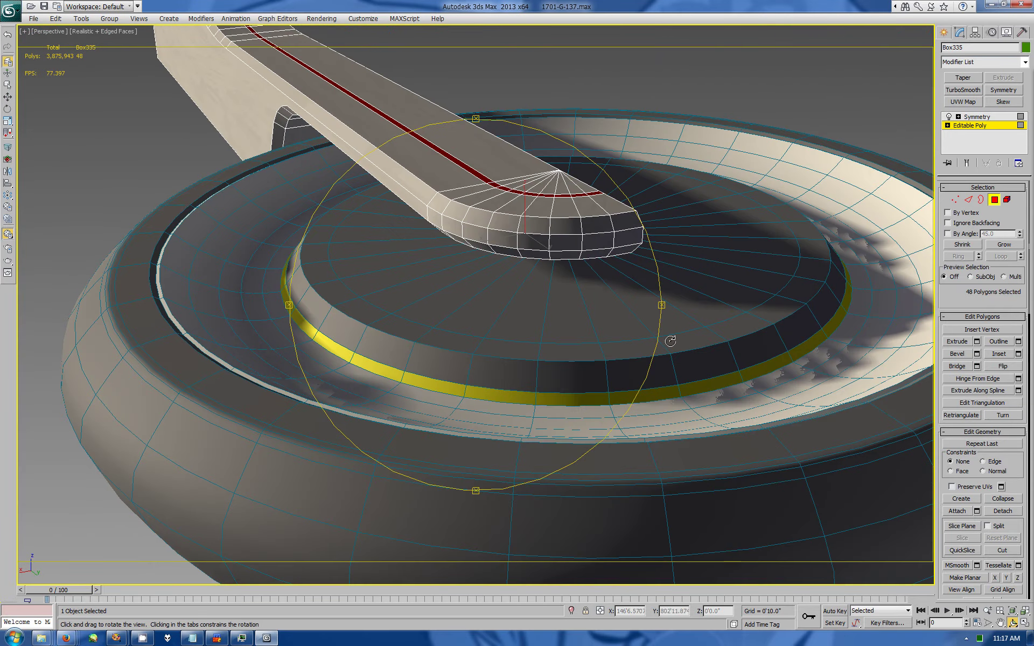
pyautogui.moveTo(670, 341)
pyautogui.mouseDown()
pyautogui.moveTo(437, 338)
pyautogui.moveTo(445, 439)
pyautogui.moveTo(471, 418)
pyautogui.moveTo(528, 406)
pyautogui.moveTo(536, 377)
pyautogui.mouseUp()
pyautogui.scroll(-10, 536, 376)
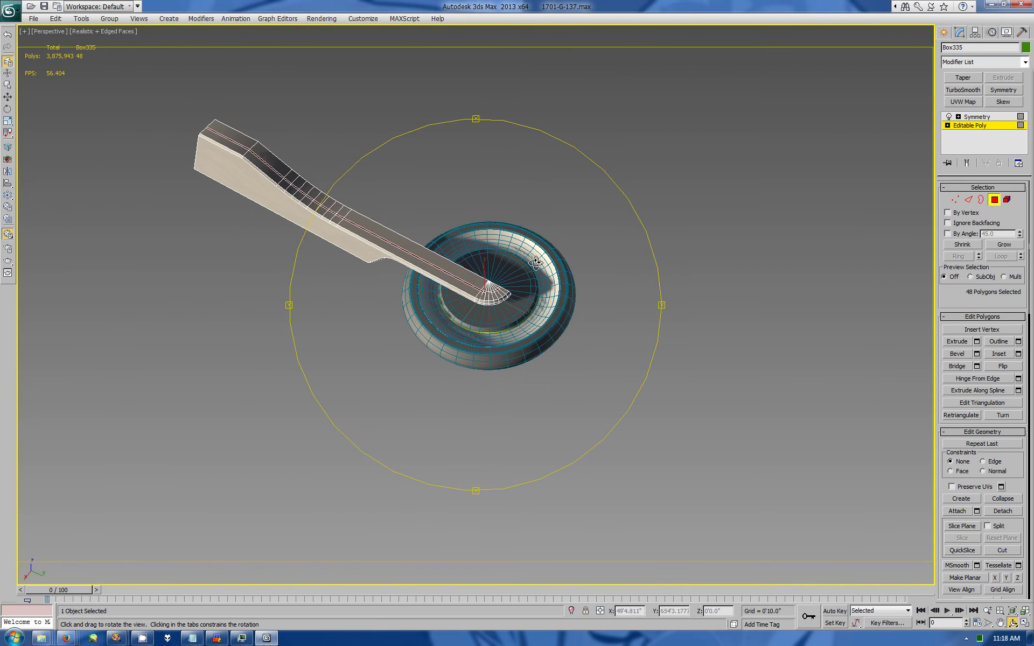
# Step: Exit ramp face editing and unhide all hidden parts of the vehicle hull
pyautogui.click(944, 32)
pyautogui.press('w')
pyautogui.moveTo(455, 357); pyautogui.dragTo(454, 351)
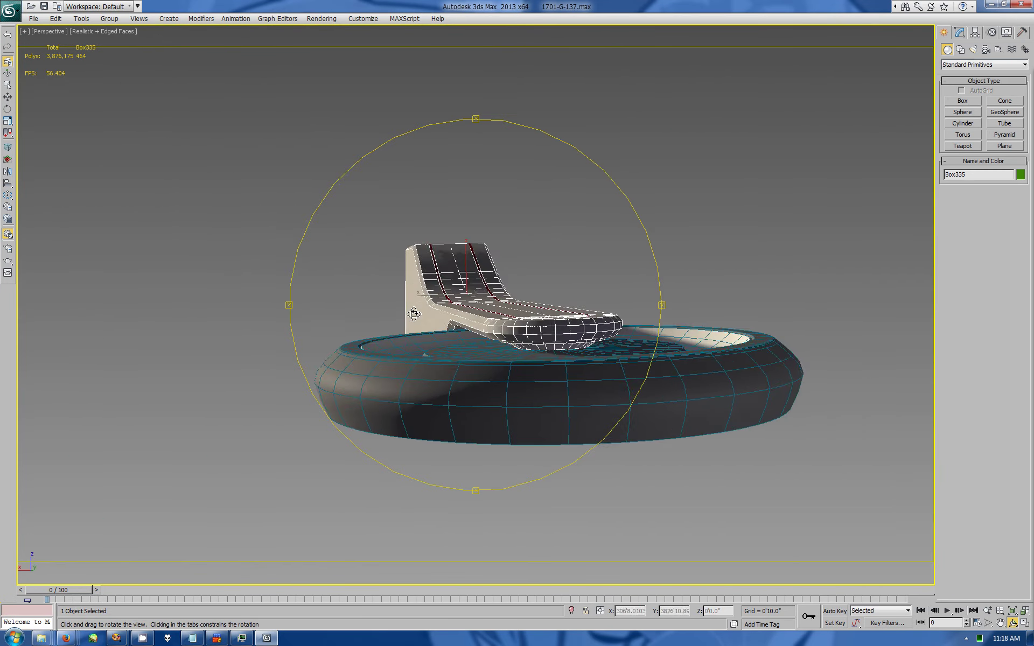
pyautogui.scroll(-5, 455, 351)
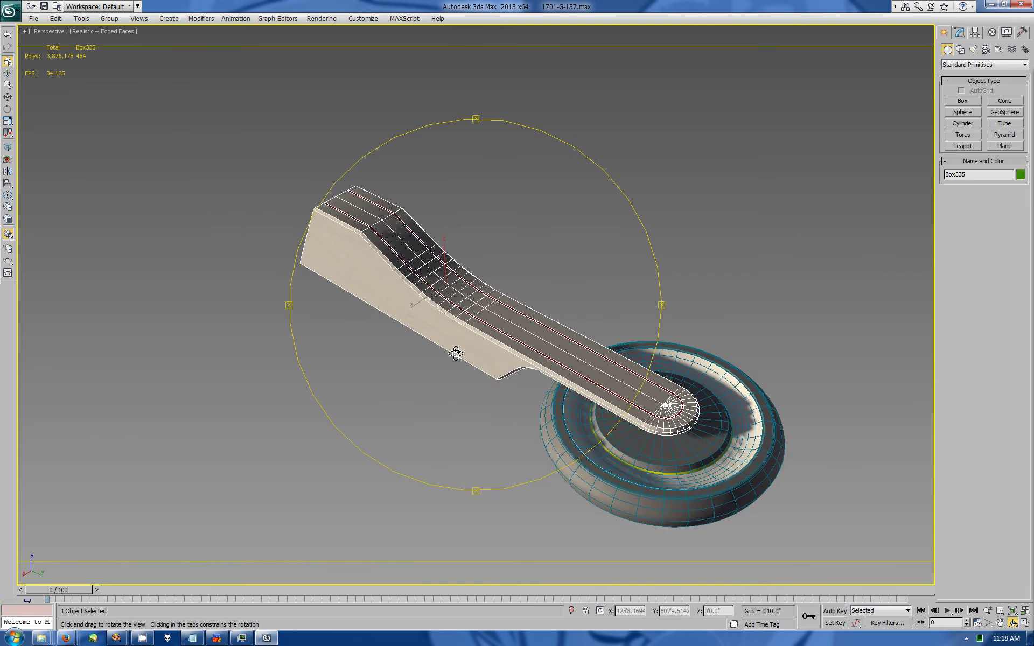
pyautogui.scroll(-3, 539, 296)
pyautogui.click(1007, 31)
pyautogui.click(979, 350)
pyautogui.moveTo(538, 323); pyautogui.dragTo(592, 312)
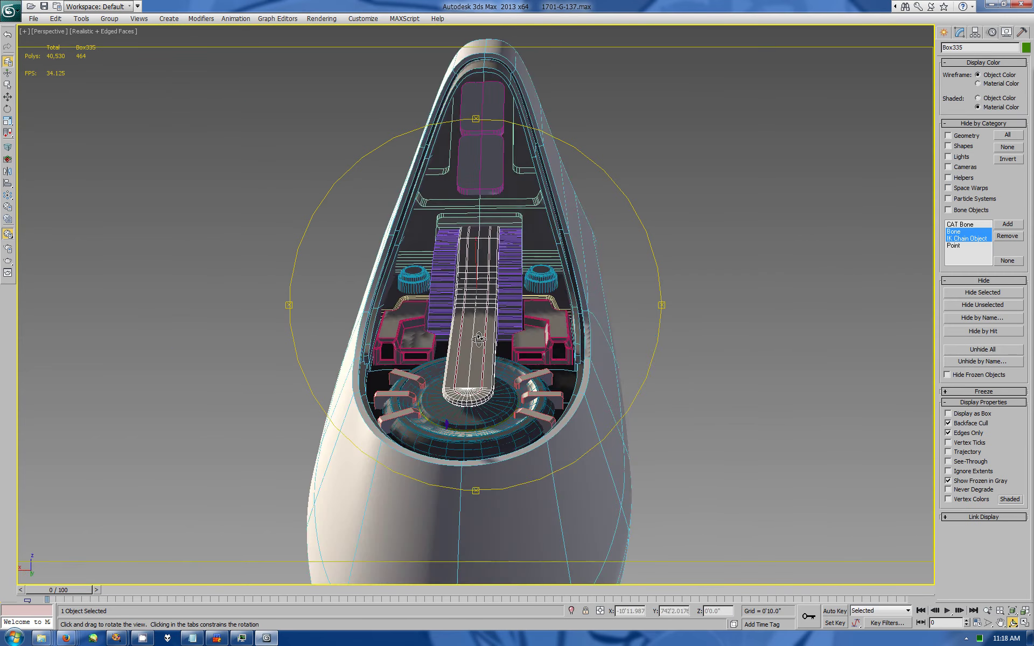
# Step: Select the rounded seat block Box466 and pick its two top faces
pyautogui.click(641, 150)
pyautogui.click(960, 32)
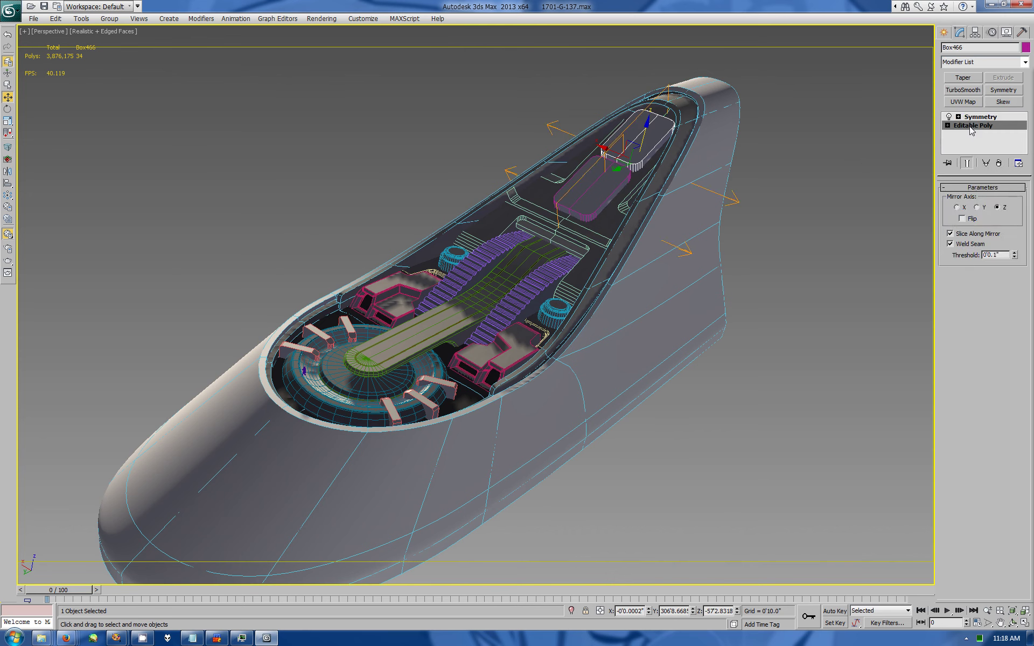
pyautogui.press('z')
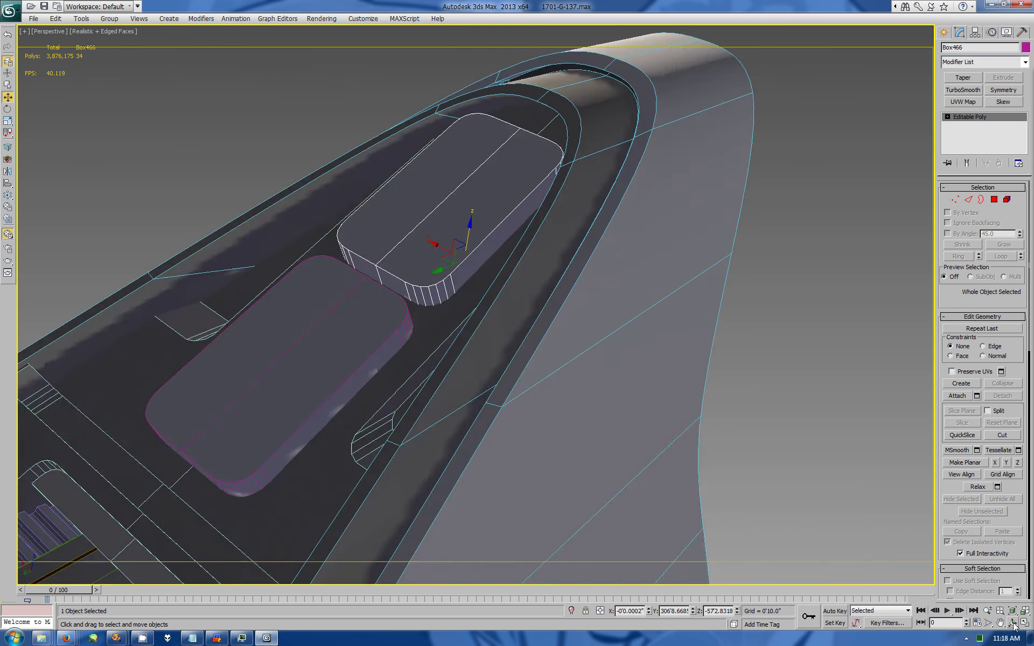
pyautogui.hotkey('ctrl', 'r')
pyautogui.scroll(3, 476, 305)
pyautogui.scroll(2, 475, 305)
pyautogui.click(995, 200)
pyautogui.press('w')
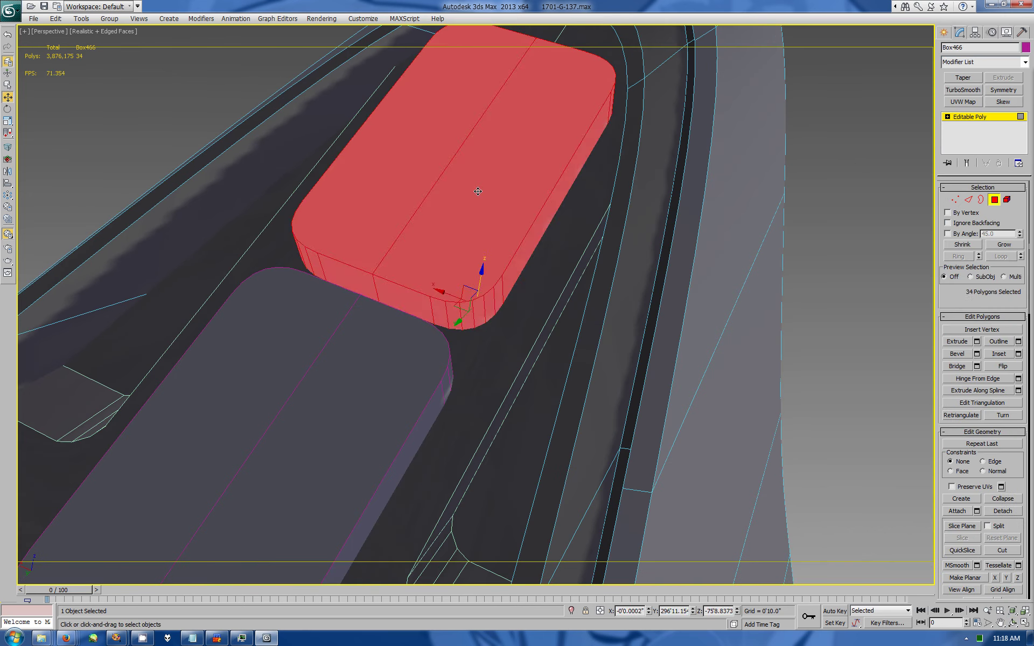
pyautogui.click(476, 189)
pyautogui.keyDown('ctrl'); pyautogui.click(423, 184); pyautogui.keyUp('ctrl')
# Step: Preview an inset of 1'0.18" on the two top faces
pyautogui.click(1001, 623)
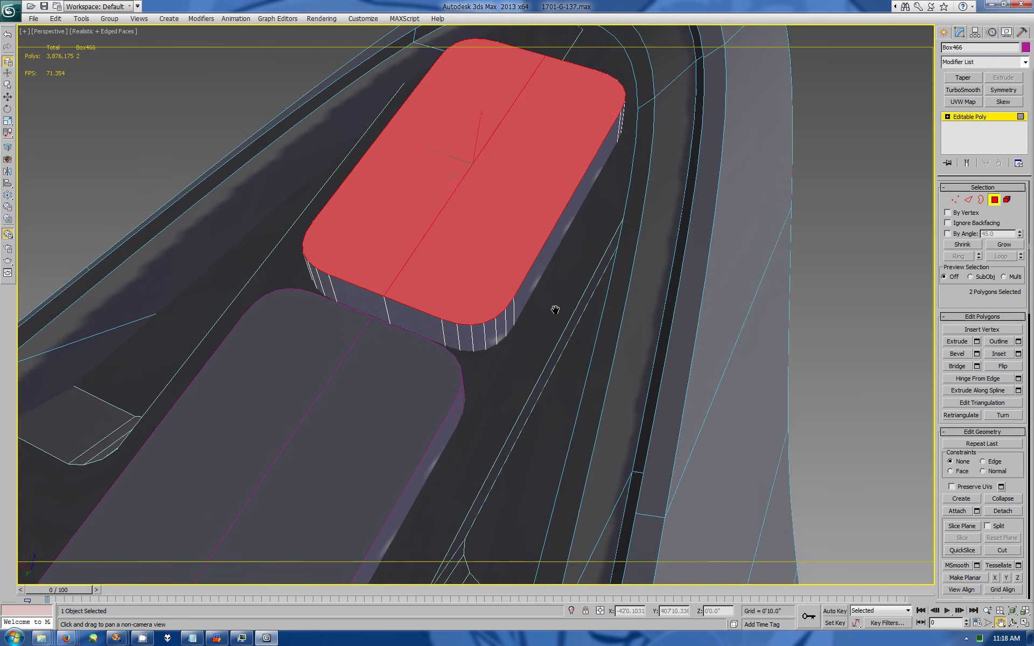
pyautogui.moveTo(554, 307); pyautogui.dragTo(728, 333)
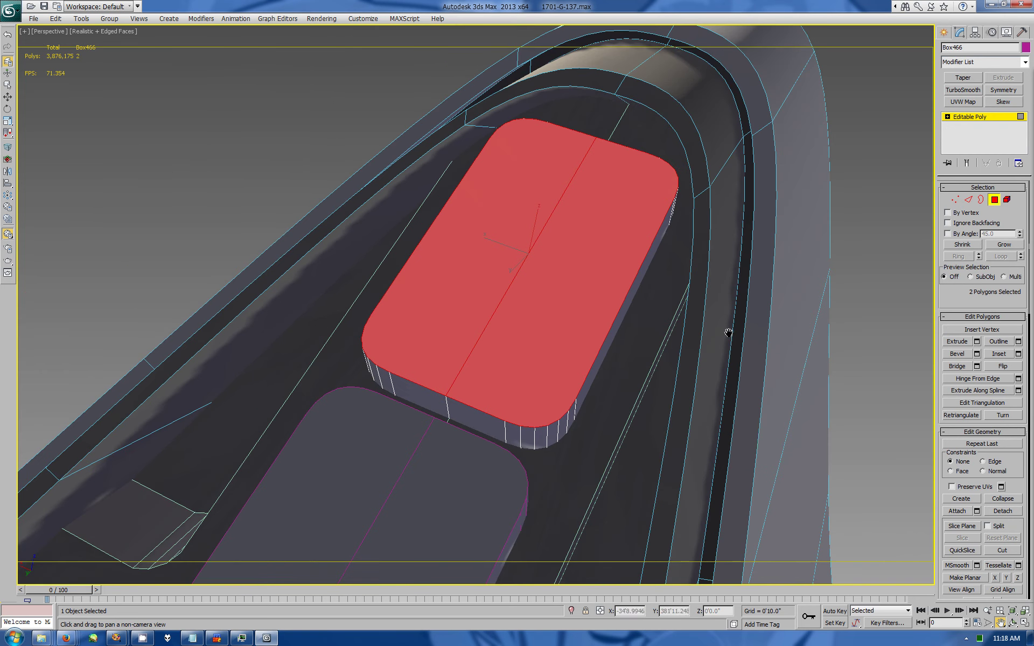
pyautogui.click(1018, 354)
pyautogui.moveTo(765, 529); pyautogui.dragTo(776, 591)
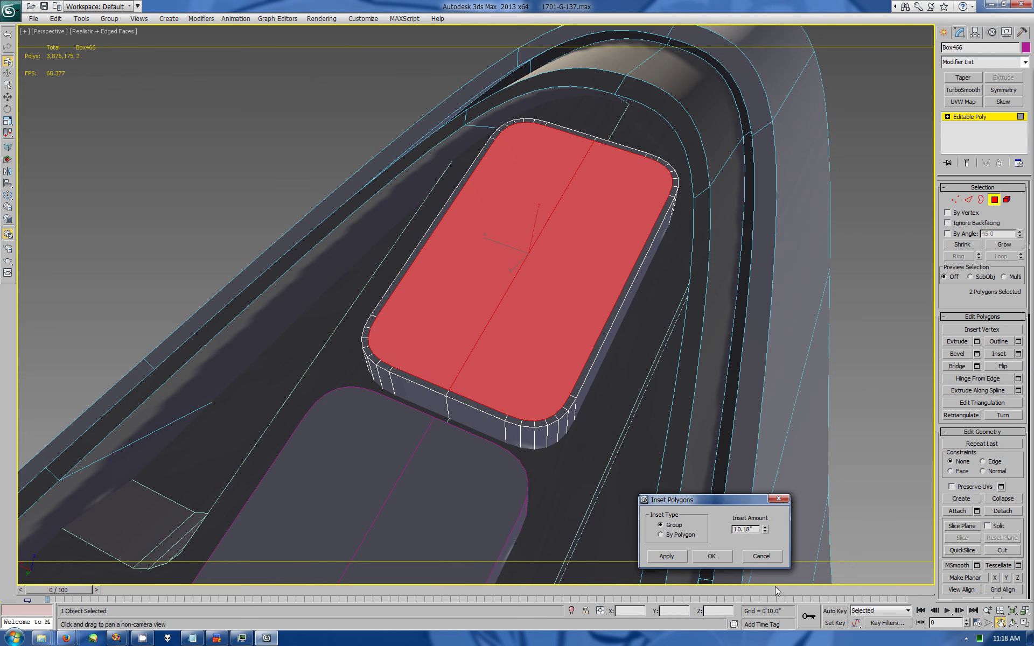
# Step: Apply the inset, then bevel the red faces down about -2'5" with about -2'8" outline
pyautogui.click(712, 557)
pyautogui.click(977, 354)
pyautogui.moveTo(765, 526); pyautogui.dragTo(772, 19)
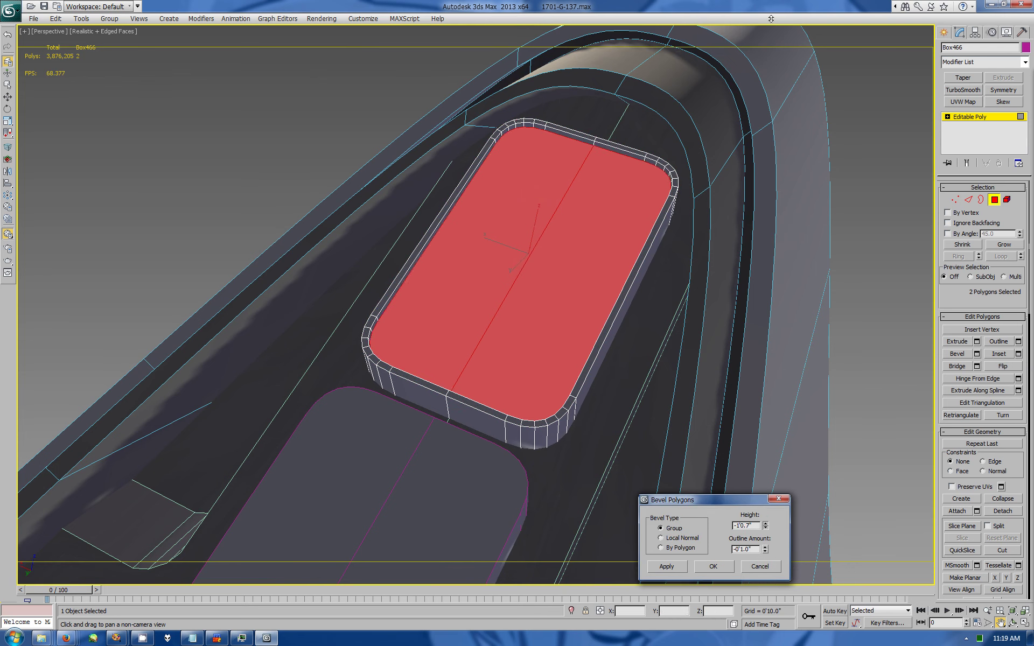
pyautogui.moveTo(765, 549); pyautogui.dragTo(671, 590)
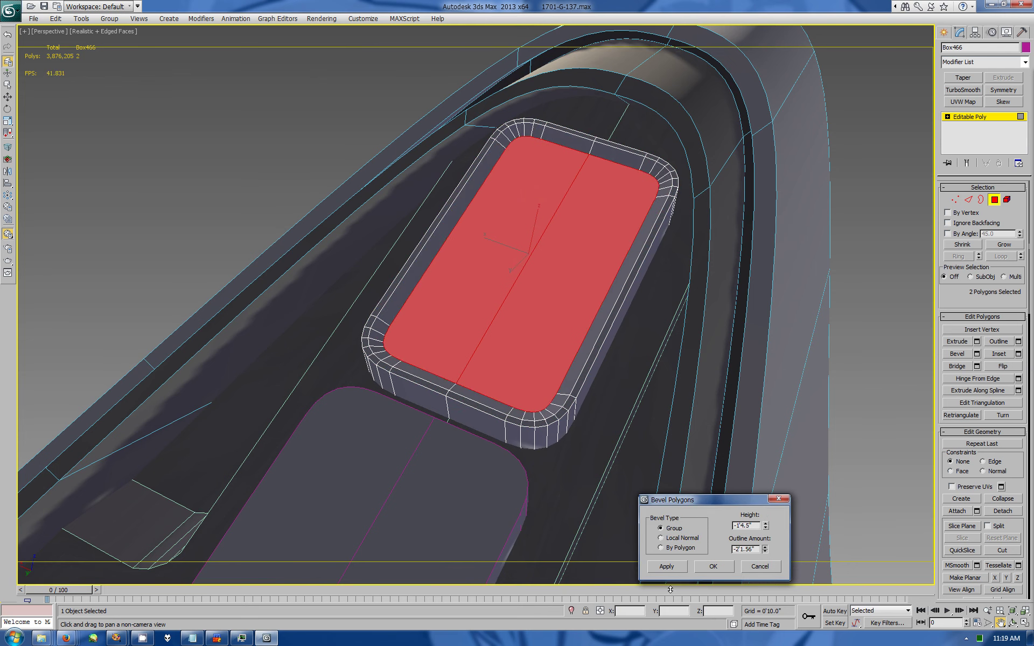
pyautogui.moveTo(767, 528); pyautogui.dragTo(765, 592)
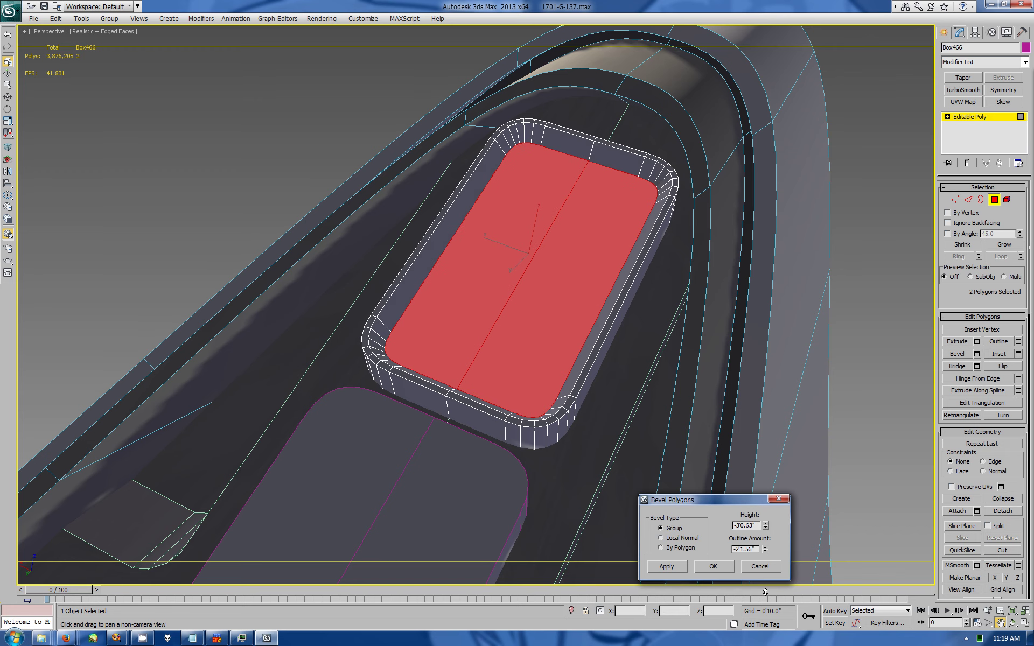
pyautogui.moveTo(767, 553); pyautogui.dragTo(767, 576)
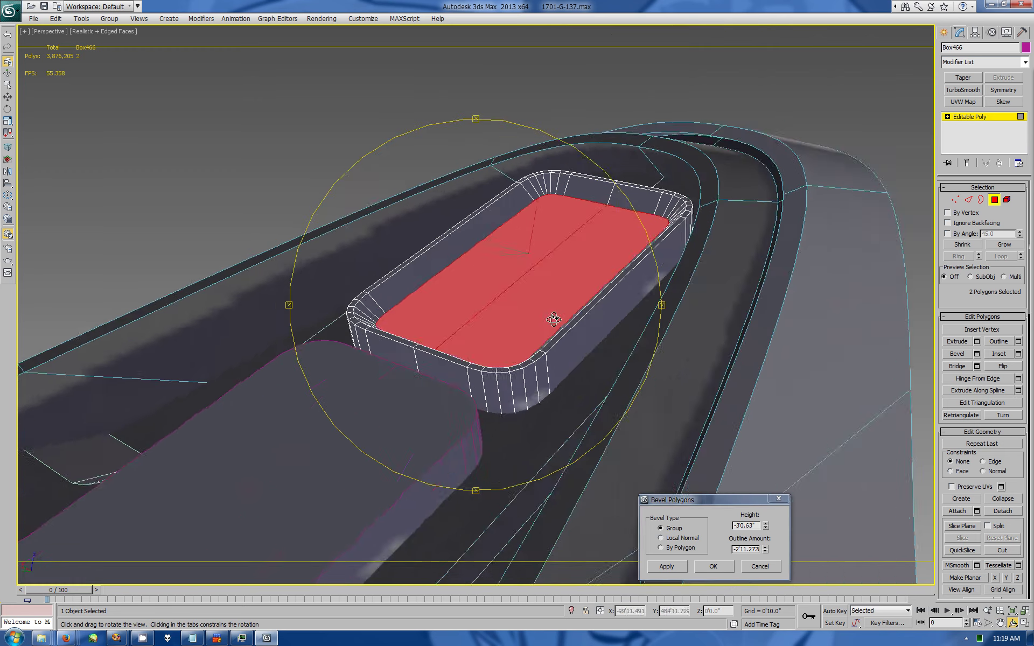
# Step: Orbit to inspect the tray, make the bevel slightly shallower and wider, and commit it
pyautogui.keyDown('alt'); pyautogui.moveTo(485, 323); pyautogui.dragTo(518, 268, button='middle'); pyautogui.keyUp('alt')
pyautogui.moveTo(519, 269)
pyautogui.mouseDown()
pyautogui.moveTo(642, 289)
pyautogui.moveTo(577, 307)
pyautogui.moveTo(581, 314)
pyautogui.mouseUp()
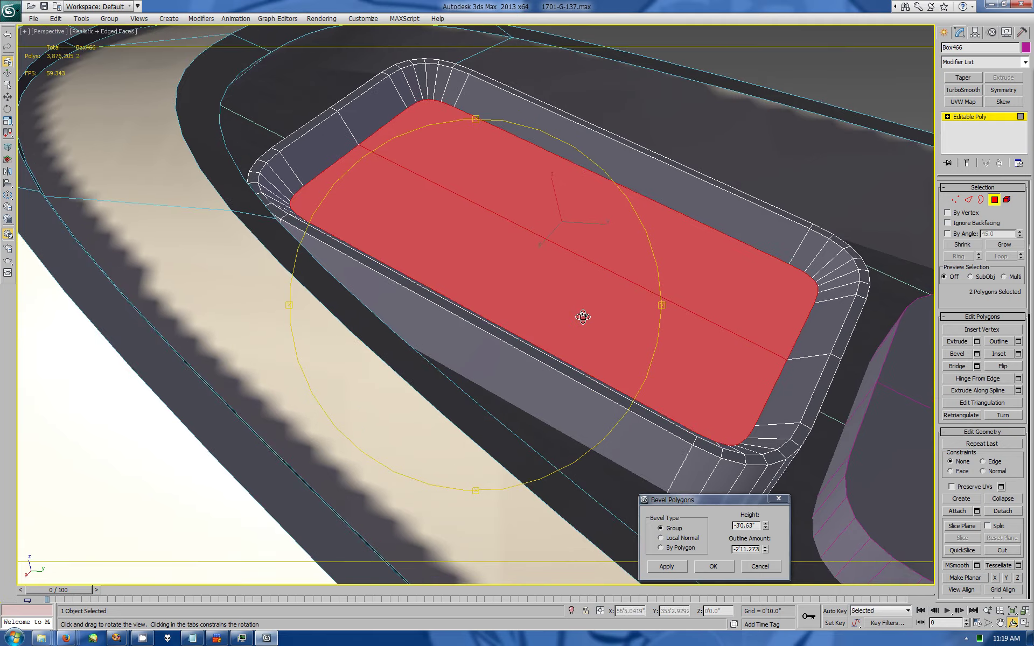
pyautogui.moveTo(549, 374)
pyautogui.mouseDown()
pyautogui.moveTo(546, 356)
pyautogui.moveTo(577, 354)
pyautogui.moveTo(536, 357)
pyautogui.moveTo(529, 347)
pyautogui.mouseUp()
pyautogui.moveTo(766, 523); pyautogui.dragTo(761, 511)
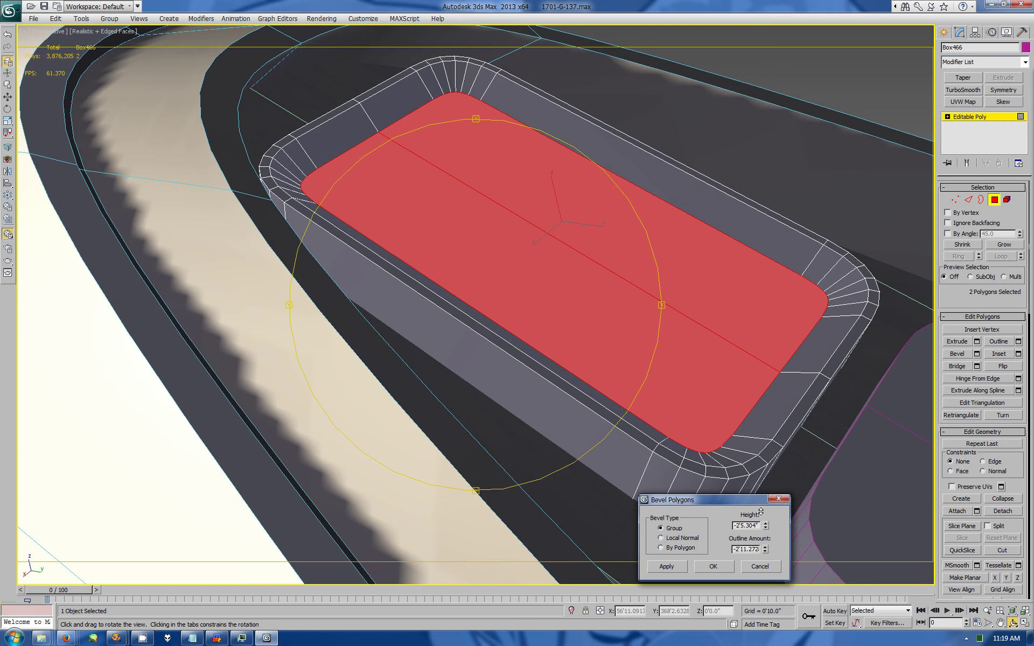
pyautogui.moveTo(767, 547); pyautogui.dragTo(761, 541)
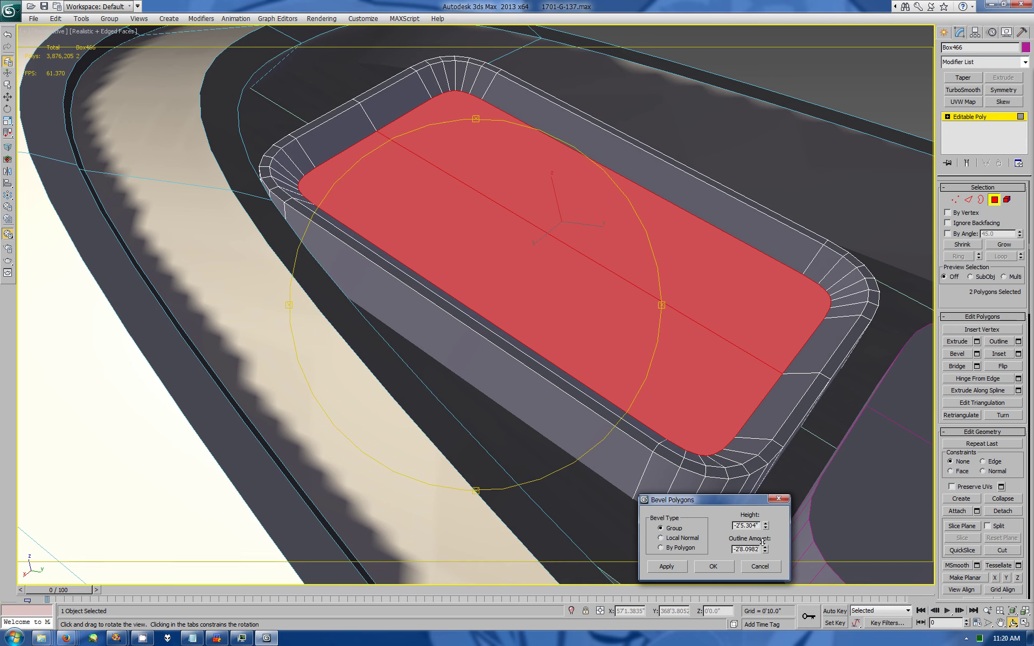
pyautogui.click(714, 566)
pyautogui.click(977, 342)
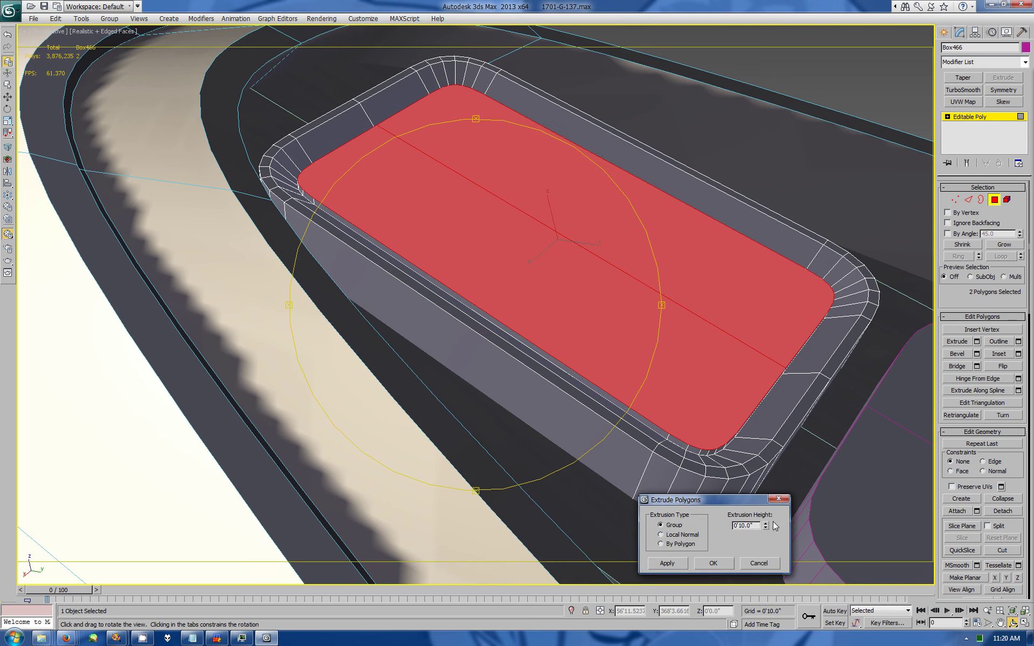
# Step: Sink the red faces deeper with an extrusion of about -4'2.4"
pyautogui.moveTo(765, 526); pyautogui.dragTo(776, 207)
pyautogui.click(713, 563)
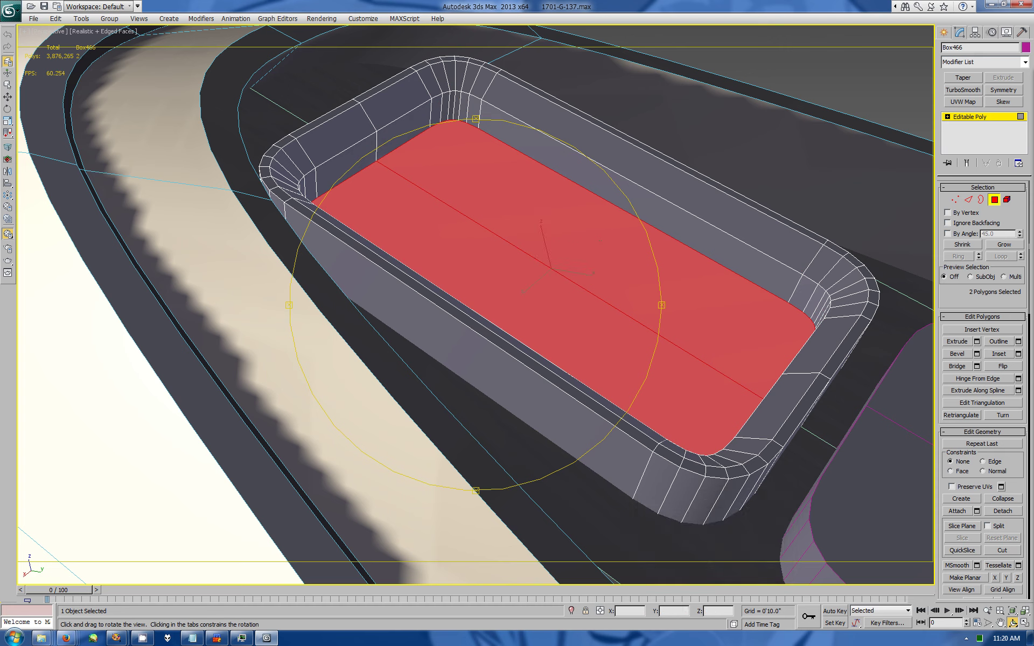
pyautogui.click(976, 342)
pyautogui.click(769, 564)
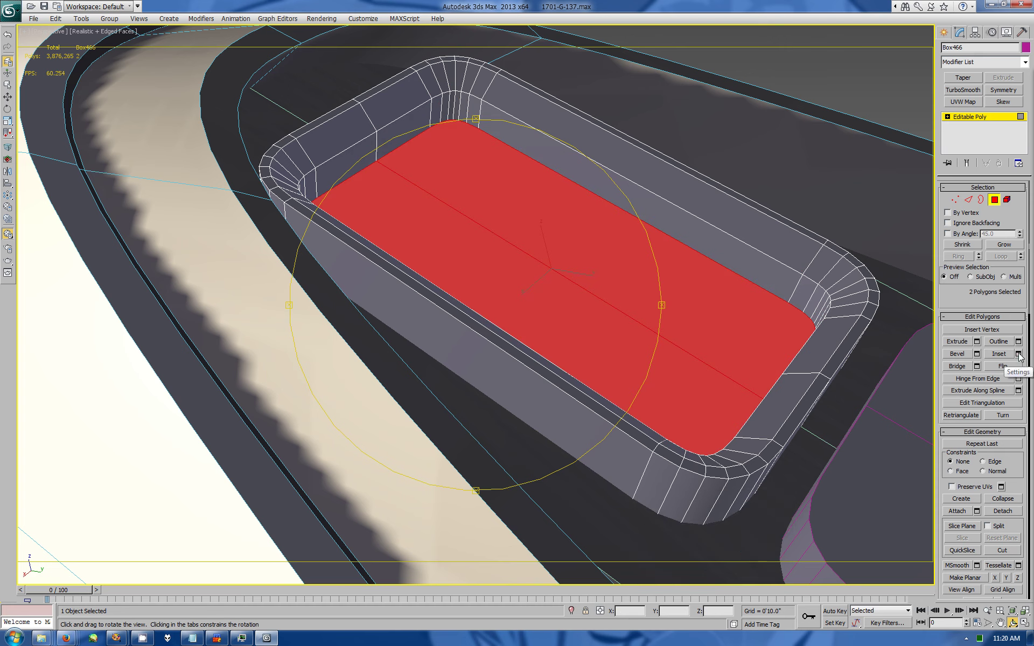
# Step: Inset the tray floor faces, then try an upward extrusion and cancel it
pyautogui.click(1018, 354)
pyautogui.moveTo(766, 530); pyautogui.dragTo(765, 514)
pyautogui.click(710, 558)
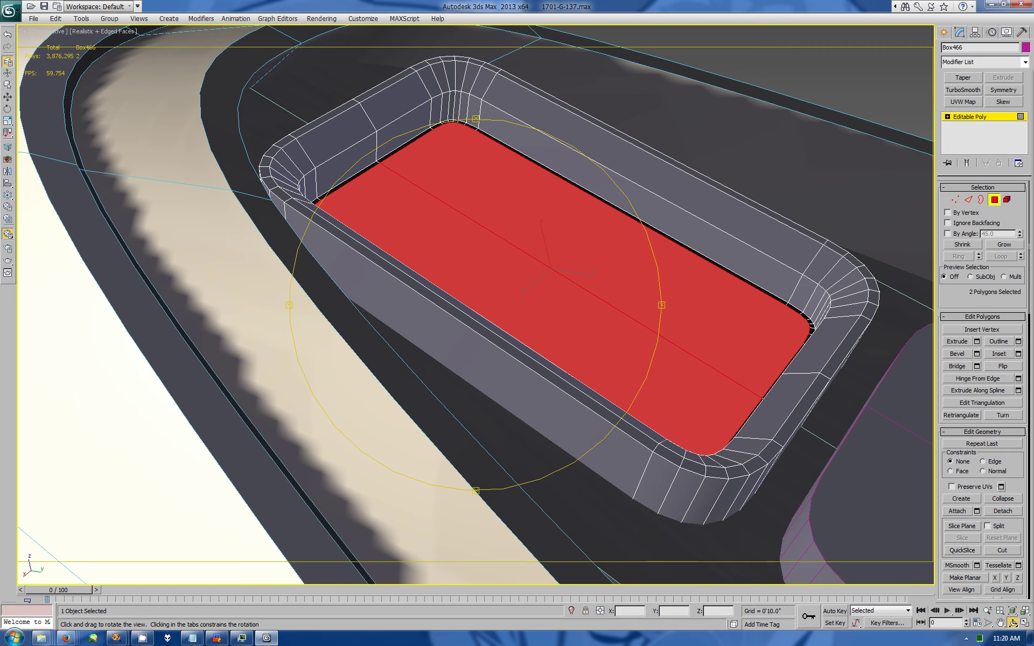
pyautogui.click(976, 342)
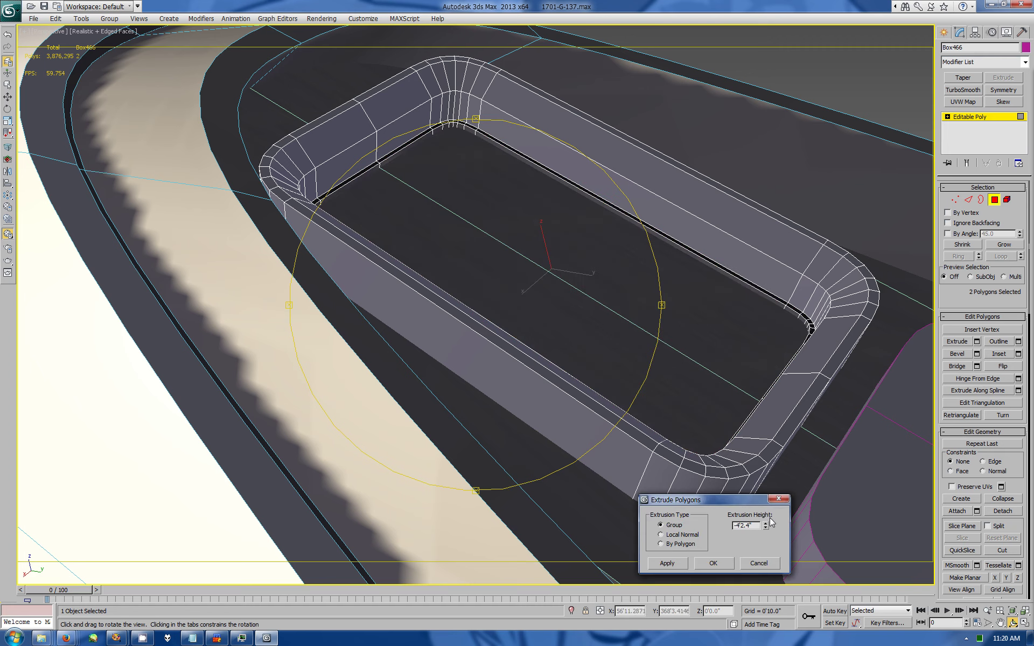
pyautogui.moveTo(765, 526)
pyautogui.mouseDown()
pyautogui.moveTo(779, 402)
pyautogui.moveTo(596, 388)
pyautogui.mouseUp()
pyautogui.moveTo(595, 388)
pyautogui.keyDown('alt'); pyautogui.mouseDown(button='middle')
pyautogui.moveTo(492, 340)
pyautogui.moveTo(563, 358)
pyautogui.moveTo(647, 431)
pyautogui.mouseUp(button='middle'); pyautogui.keyUp('alt')
pyautogui.click(753, 568)
# Step: Try raising the faces with a bevel while orbiting, then cancel it to keep them level
pyautogui.click(976, 353)
pyautogui.moveTo(765, 526)
pyautogui.mouseDown()
pyautogui.moveTo(765, 517)
pyautogui.moveTo(766, 555)
pyautogui.moveTo(766, 545)
pyautogui.mouseUp()
pyautogui.keyDown('alt'); pyautogui.moveTo(582, 325); pyautogui.dragTo(485, 317, button='middle'); pyautogui.keyUp('alt')
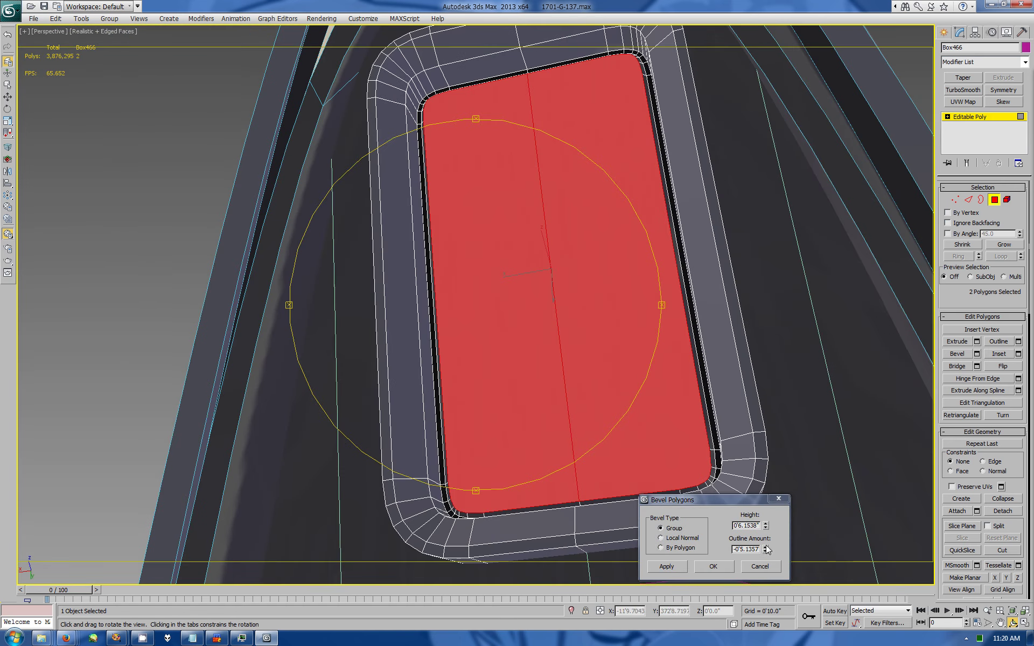
pyautogui.moveTo(766, 550)
pyautogui.mouseDown()
pyautogui.moveTo(769, 566)
pyautogui.moveTo(768, 501)
pyautogui.mouseUp()
pyautogui.keyDown('alt'); pyautogui.moveTo(512, 269); pyautogui.dragTo(491, 233, button='middle'); pyautogui.keyUp('alt')
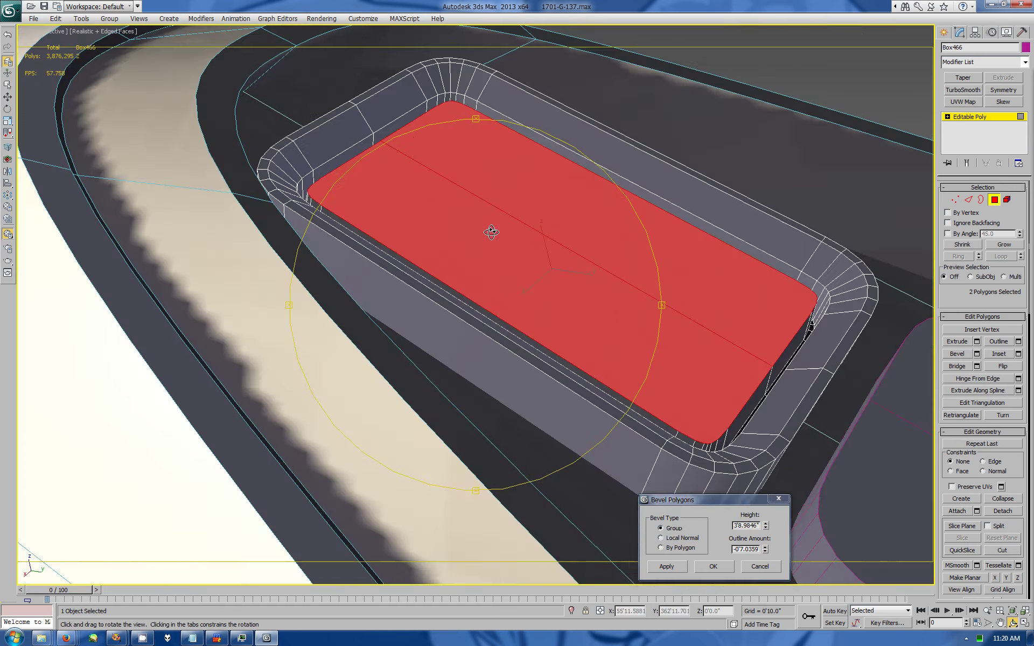
pyautogui.moveTo(769, 528); pyautogui.dragTo(769, 517)
pyautogui.moveTo(501, 335)
pyautogui.keyDown('alt'); pyautogui.mouseDown(button='middle')
pyautogui.moveTo(492, 377)
pyautogui.moveTo(508, 411)
pyautogui.moveTo(510, 365)
pyautogui.moveTo(485, 334)
pyautogui.mouseUp(button='middle'); pyautogui.keyUp('alt')
pyautogui.scroll(-5, 485, 334)
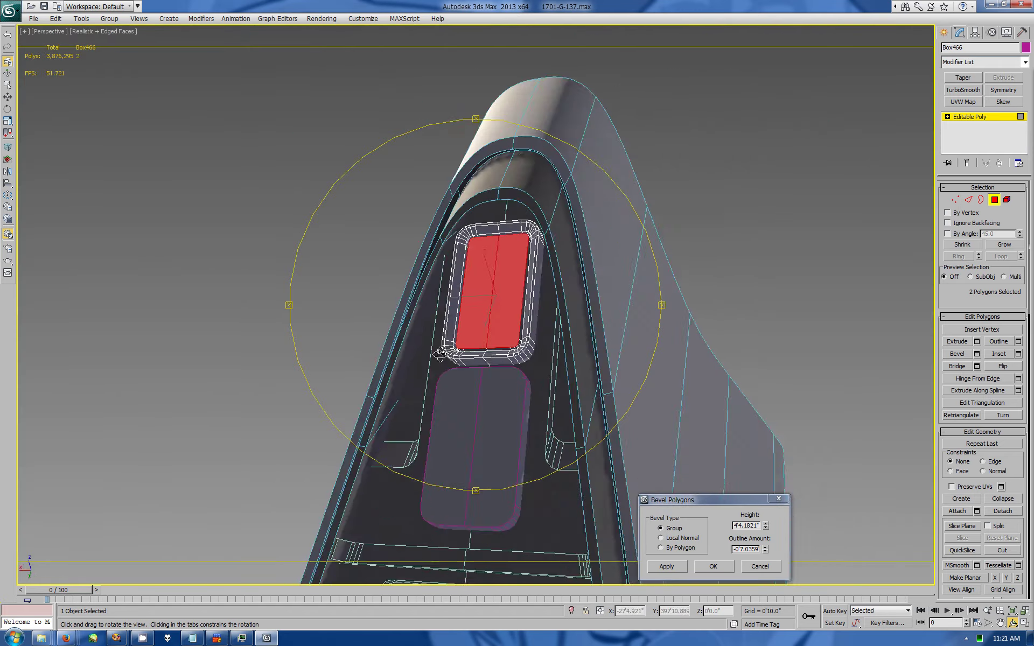
pyautogui.scroll(5, 467, 301)
pyautogui.moveTo(467, 301); pyautogui.dragTo(498, 299)
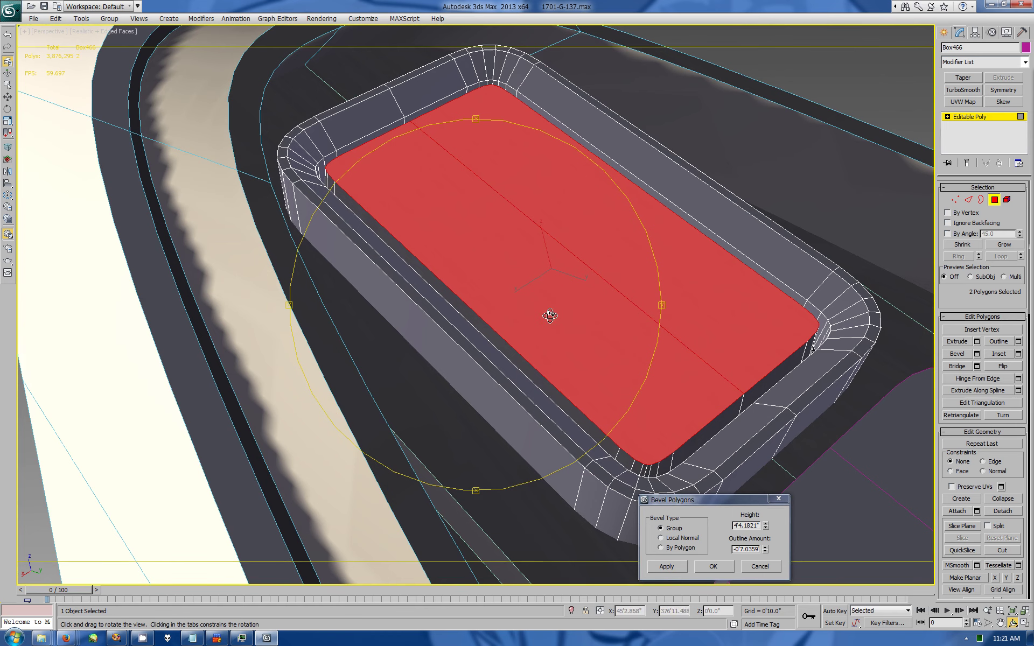
pyautogui.click(770, 567)
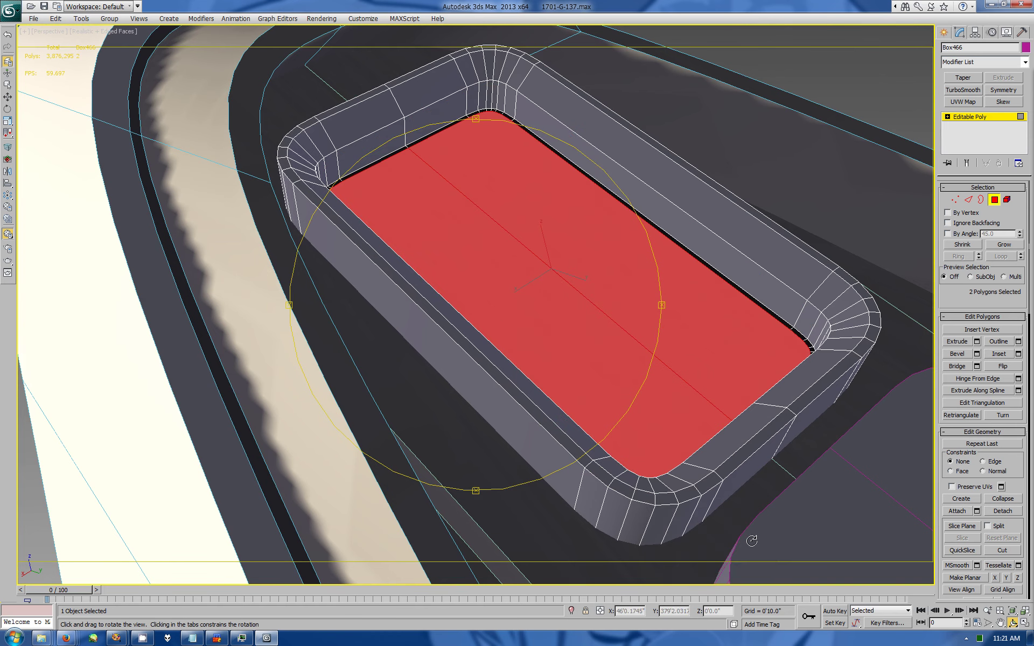
# Step: Extrude the red faces upward into a block and scale it down to about 97%
pyautogui.click(976, 341)
pyautogui.moveTo(501, 362)
pyautogui.mouseDown()
pyautogui.moveTo(519, 357)
pyautogui.moveTo(508, 348)
pyautogui.mouseUp()
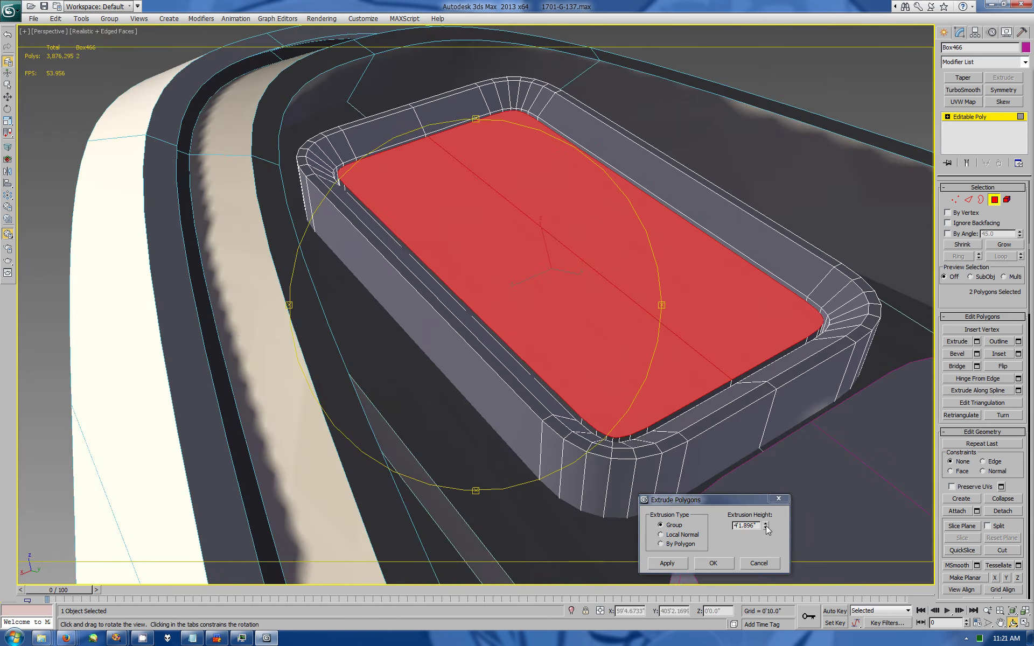
pyautogui.moveTo(769, 531); pyautogui.dragTo(760, 519)
pyautogui.click(729, 564)
pyautogui.press('r')
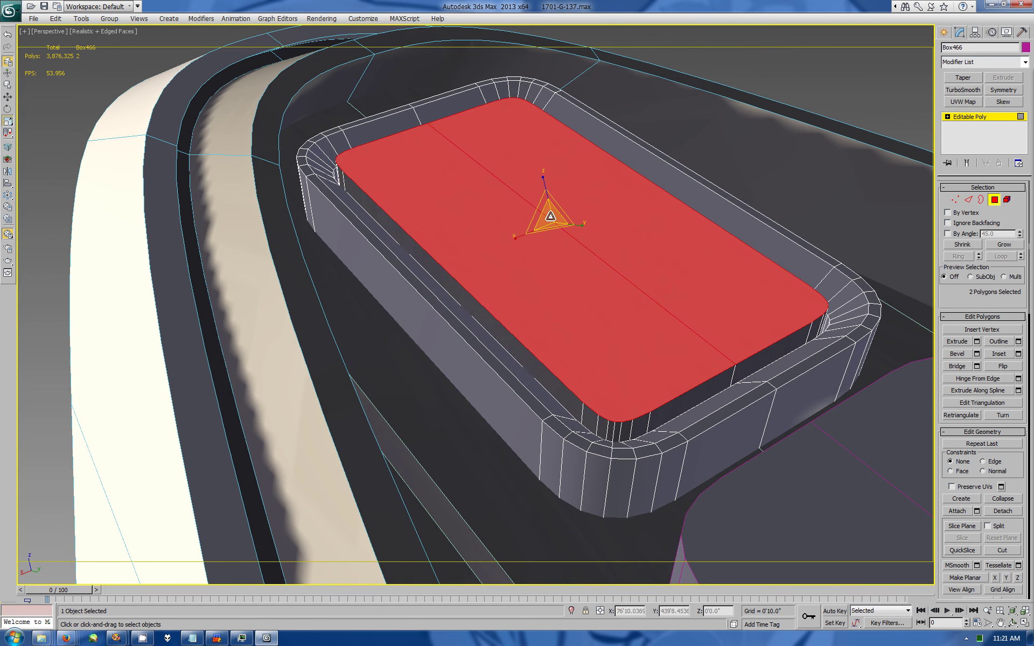
pyautogui.moveTo(550, 216); pyautogui.dragTo(546, 218)
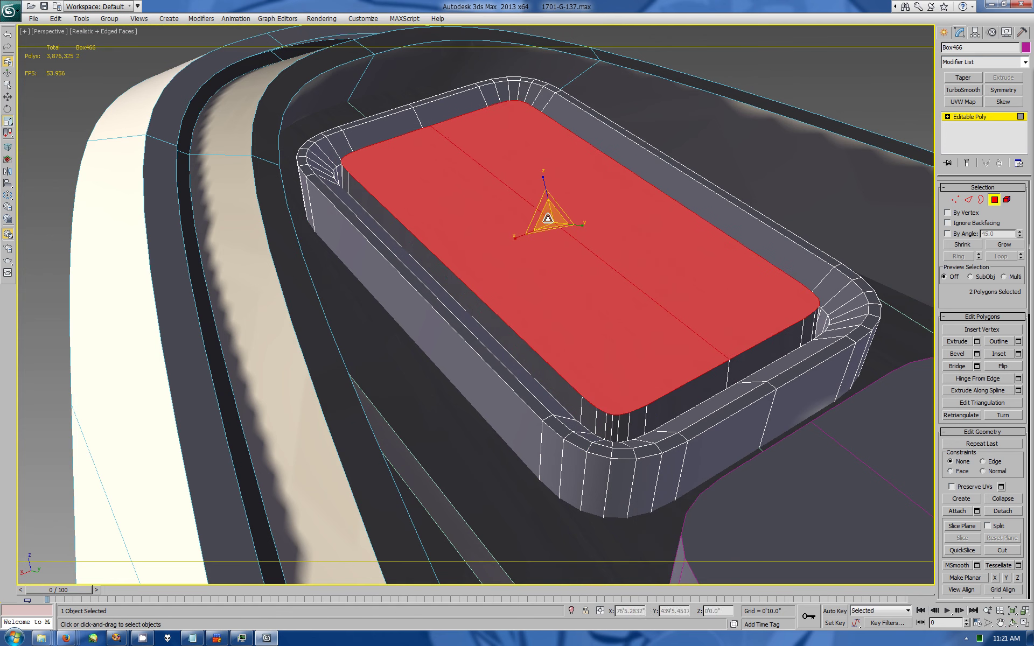
# Step: Inset the block top and sink it about -1'4" into a rimmed recess
pyautogui.click(1018, 353)
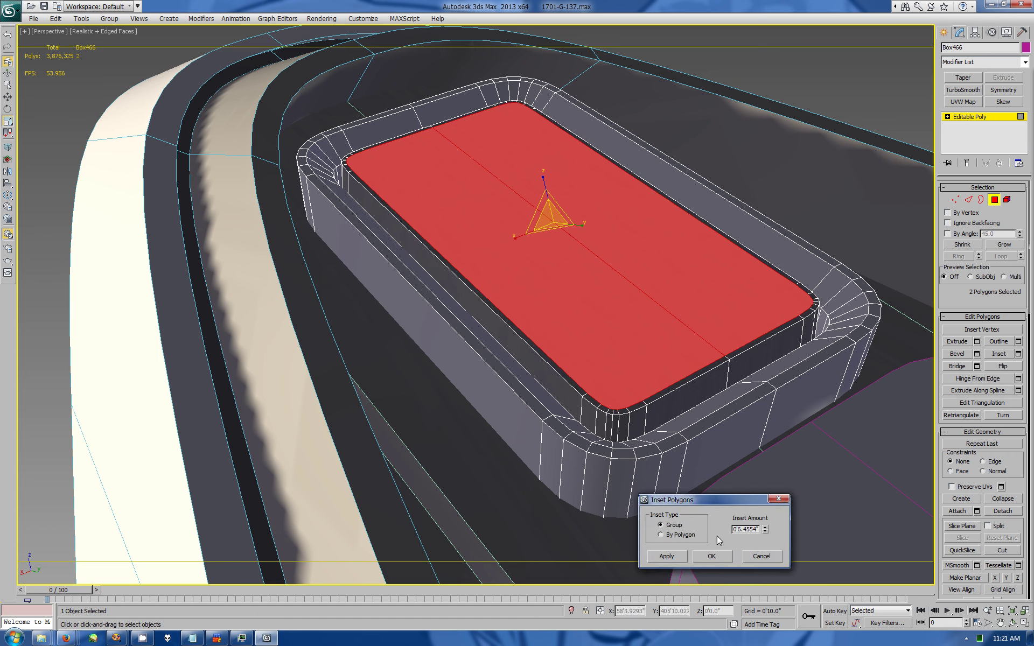
pyautogui.click(716, 561)
pyautogui.click(977, 342)
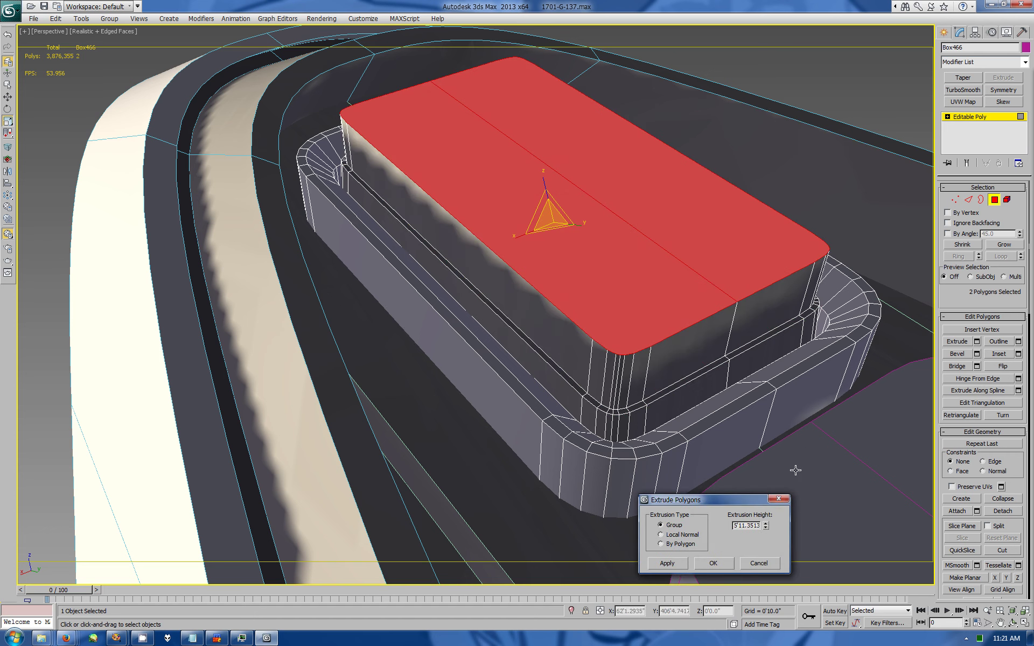
pyautogui.moveTo(765, 529); pyautogui.dragTo(744, 593)
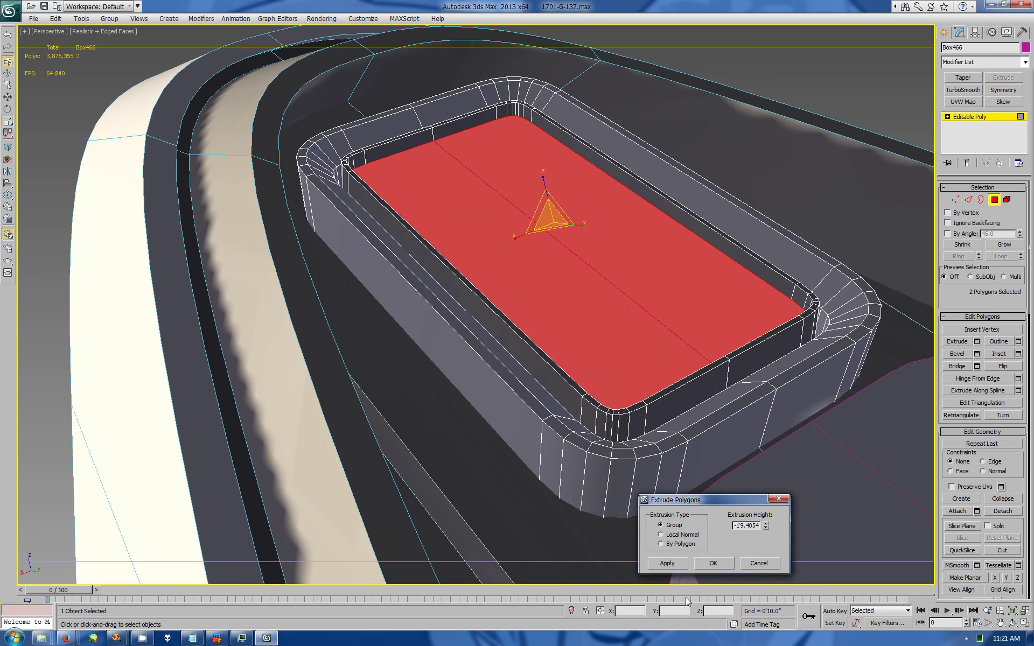
pyautogui.moveTo(765, 527); pyautogui.dragTo(763, 510)
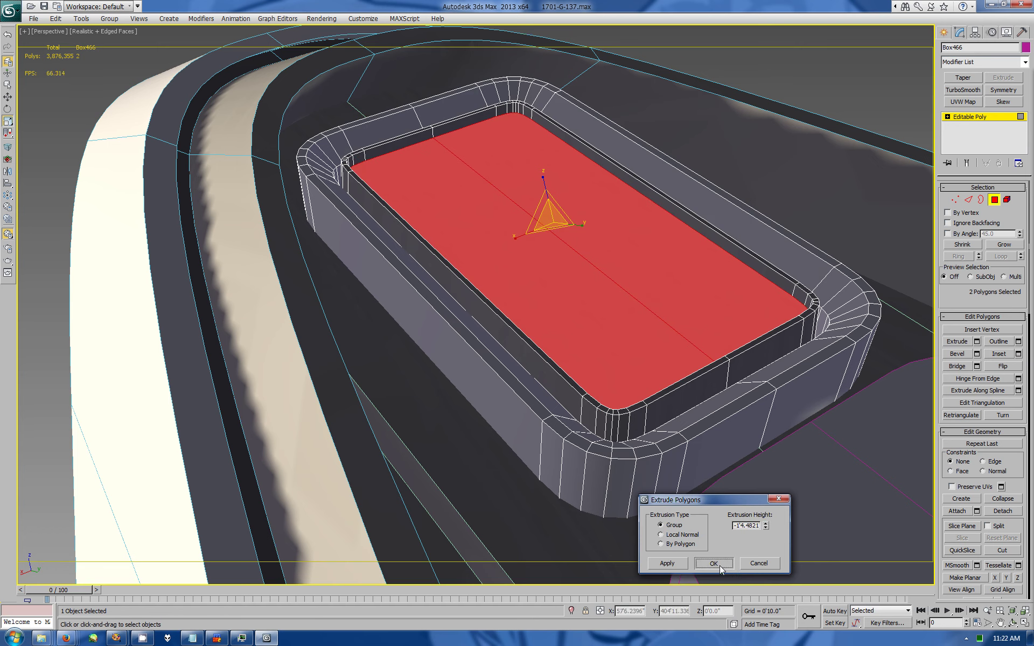
pyautogui.click(714, 563)
# Step: Apply a second inset to the recessed top faces
pyautogui.click(1019, 354)
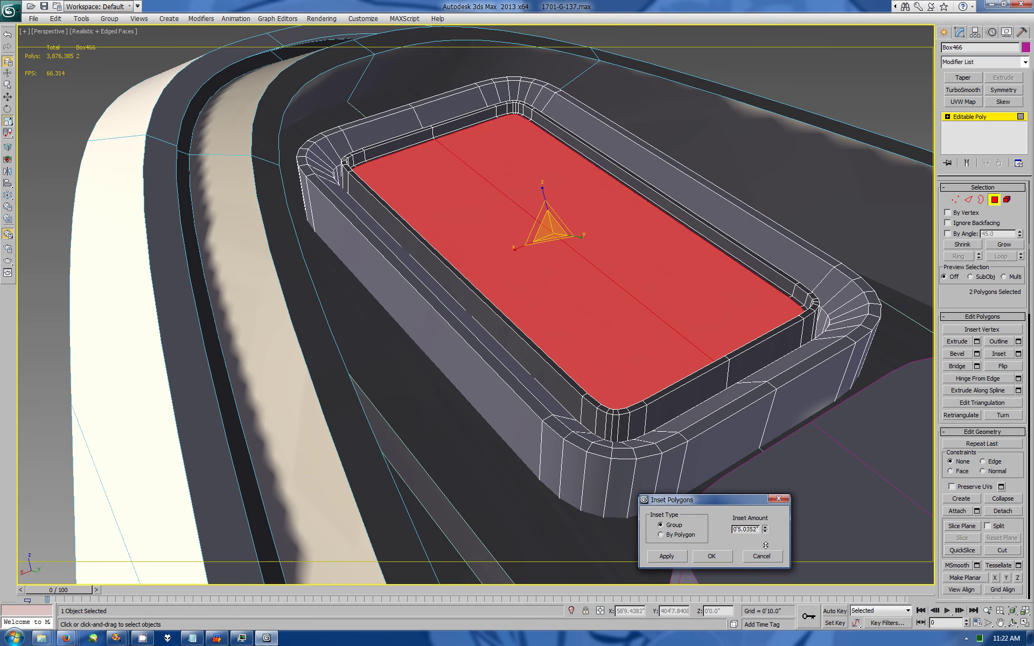
pyautogui.click(712, 557)
pyautogui.click(976, 342)
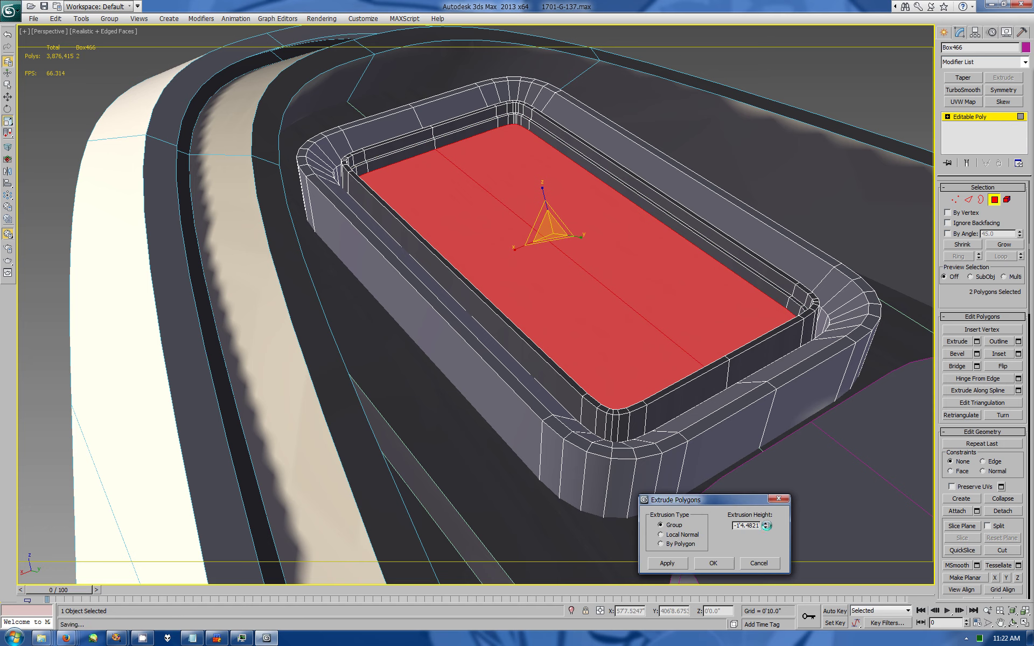
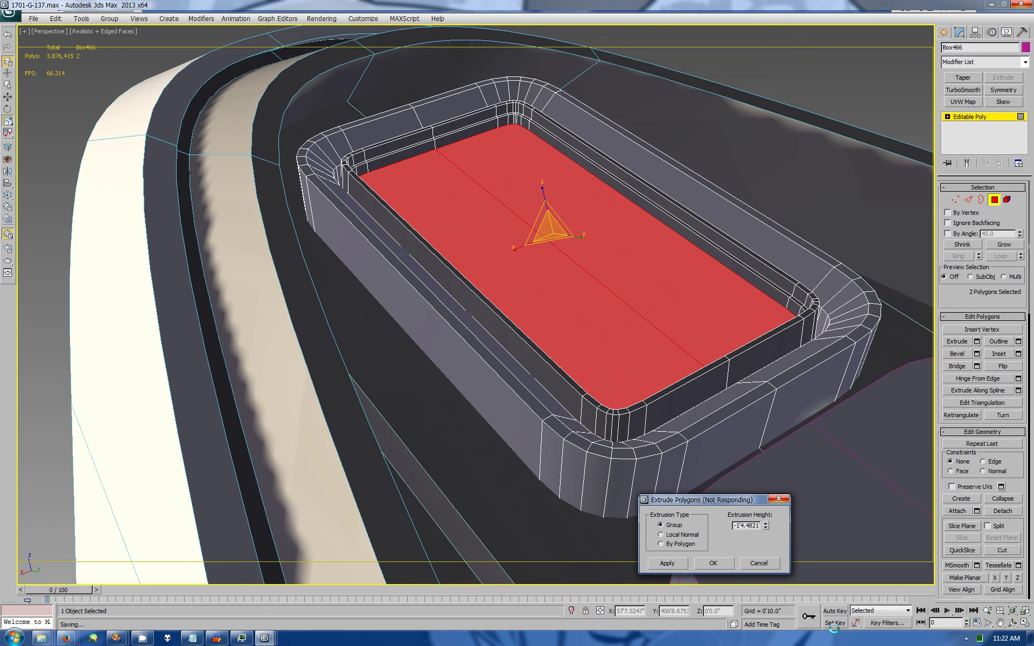
# Step: Extrude the tray floor downward by about -4'9"
pyautogui.rightClick(839, 639)
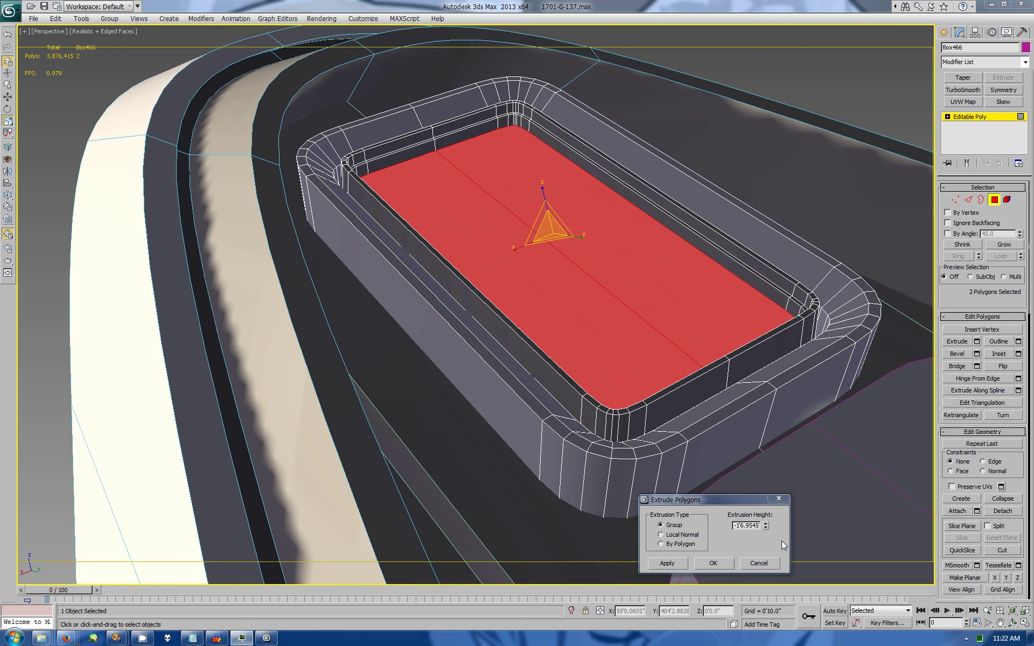
pyautogui.moveTo(766, 526); pyautogui.dragTo(766, 544)
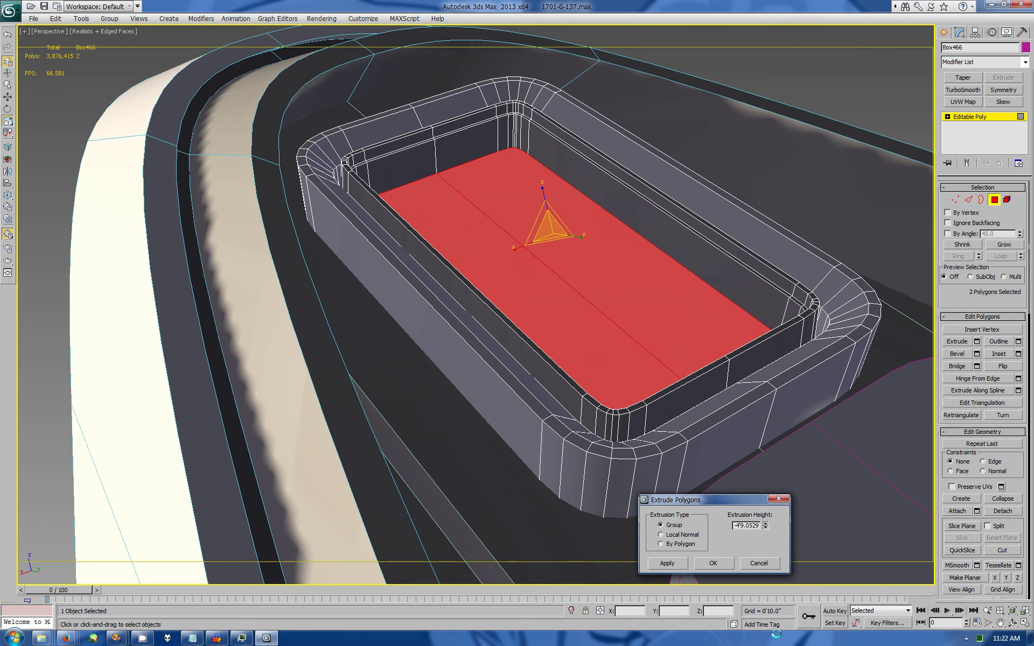
pyautogui.click(713, 563)
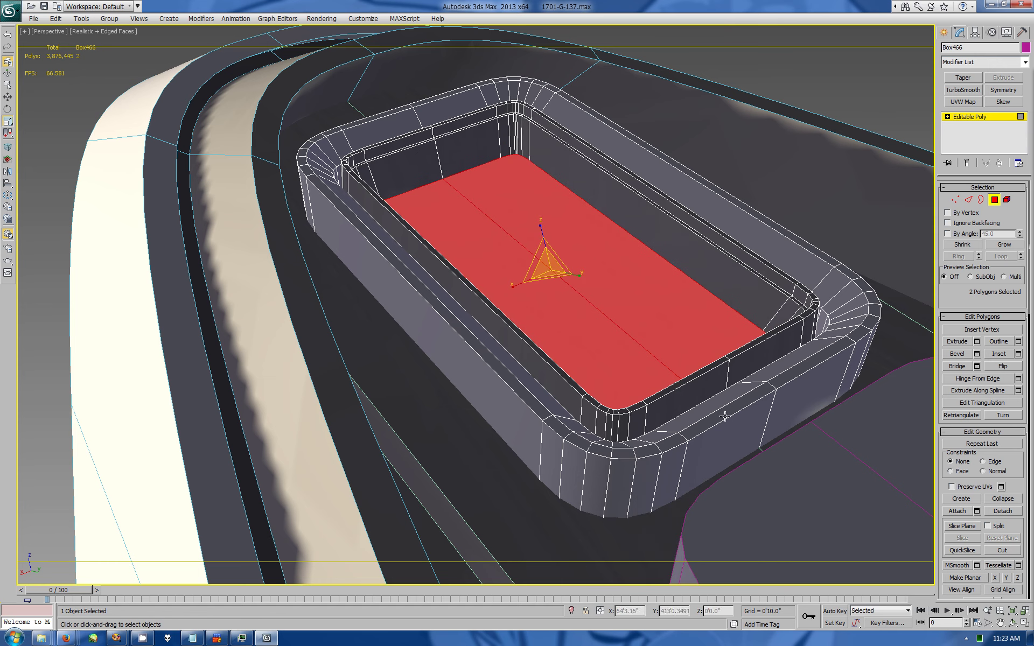
# Step: Grow the floor selection onto the inner walls, excluding the outer rim
pyautogui.click(1011, 623)
pyautogui.moveTo(566, 270); pyautogui.dragTo(584, 347)
pyautogui.click(992, 246)
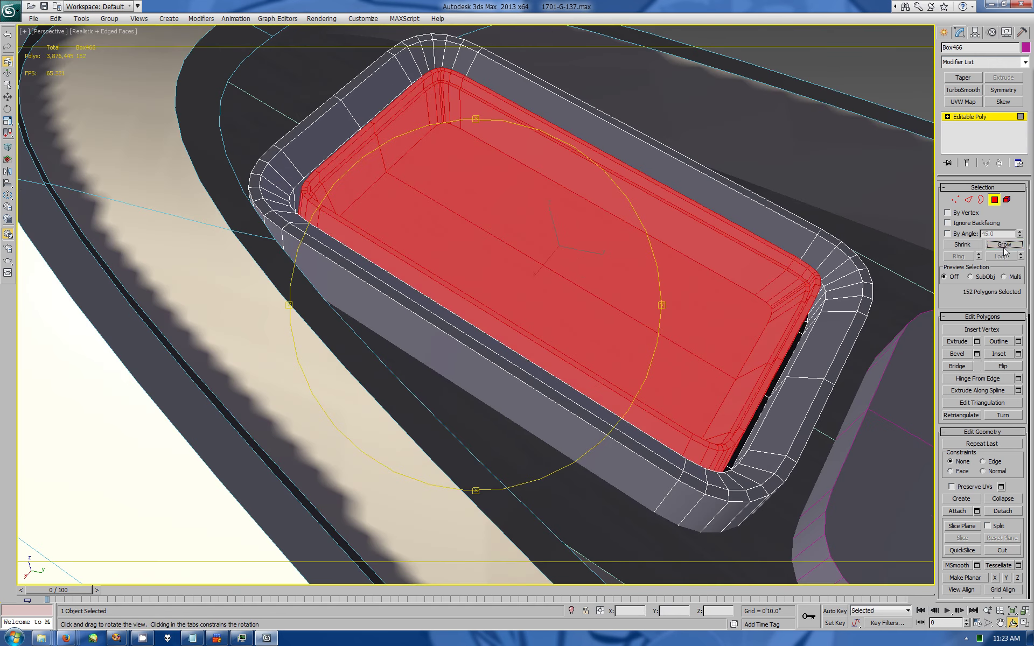
pyautogui.scroll(-5, 979, 377)
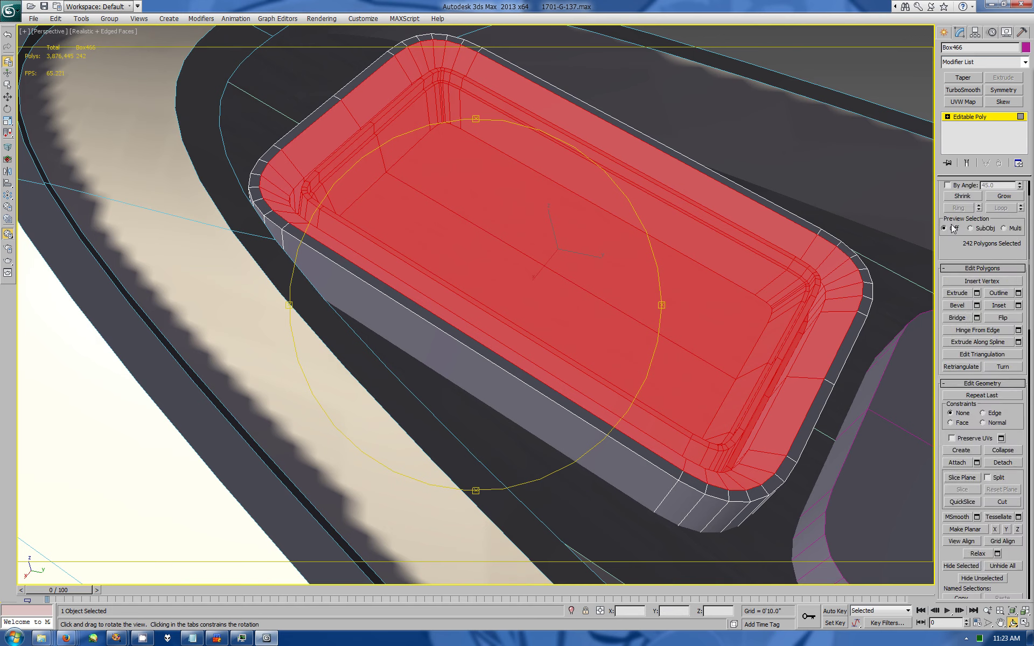
pyautogui.hotkey('ctrl', 'pagedown')
pyautogui.scroll(1, 980, 511)
# Step: Select the edge loop around the tray rim
pyautogui.moveTo(593, 323); pyautogui.dragTo(430, 335)
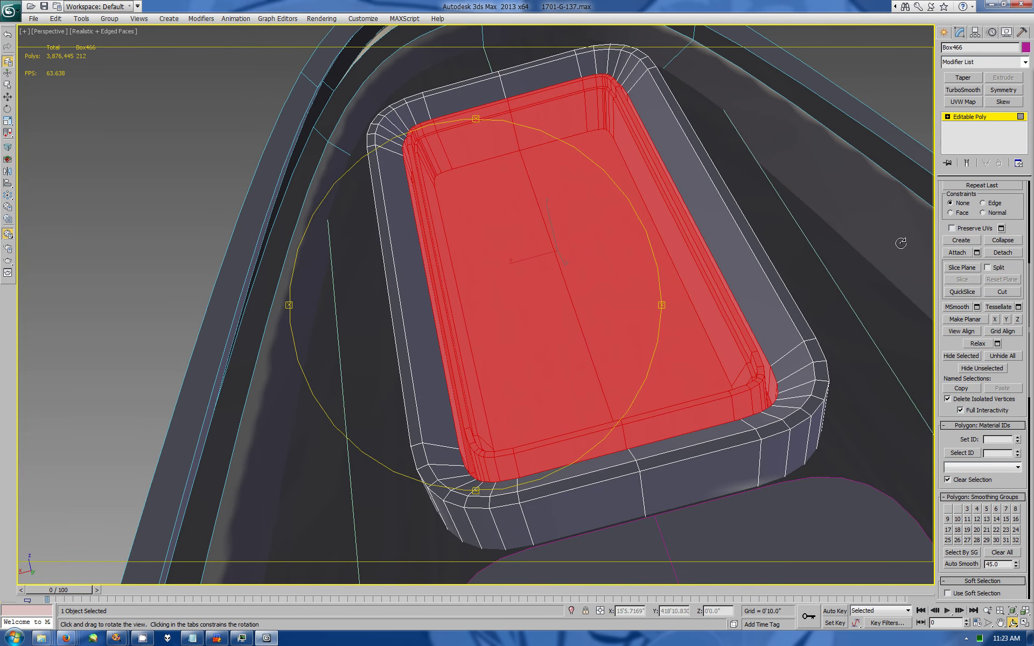
pyautogui.scroll(1, 959, 280)
pyautogui.press('2')
pyautogui.doubleClick(641, 73)
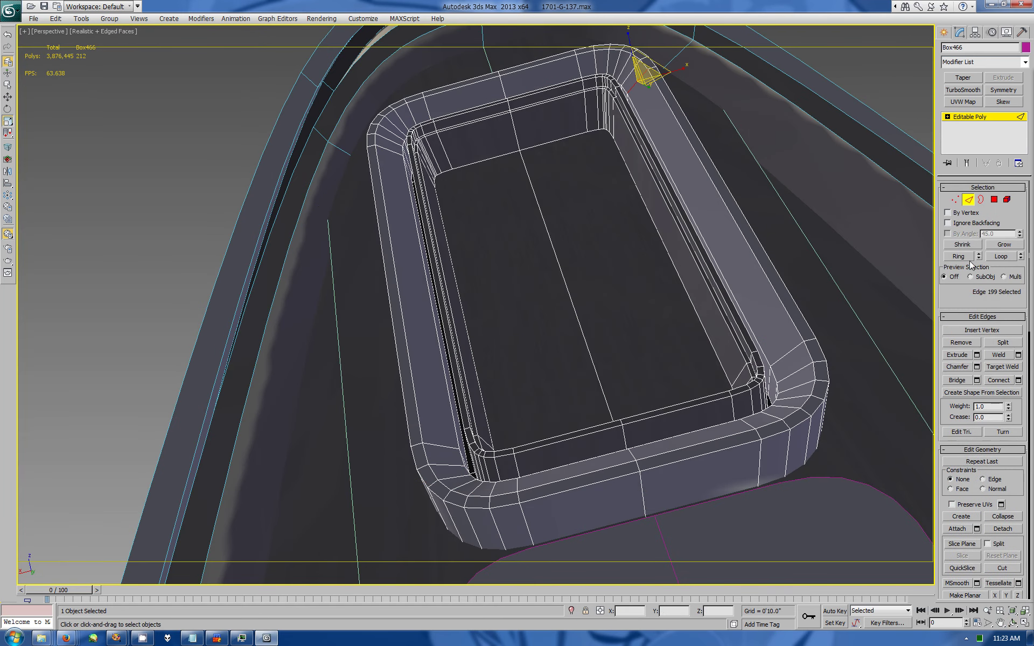
# Step: Connect the rim edges with 2 segments and Pinch 73
pyautogui.click(1018, 379)
pyautogui.click(708, 523)
pyautogui.moveTo(778, 527); pyautogui.dragTo(780, 446)
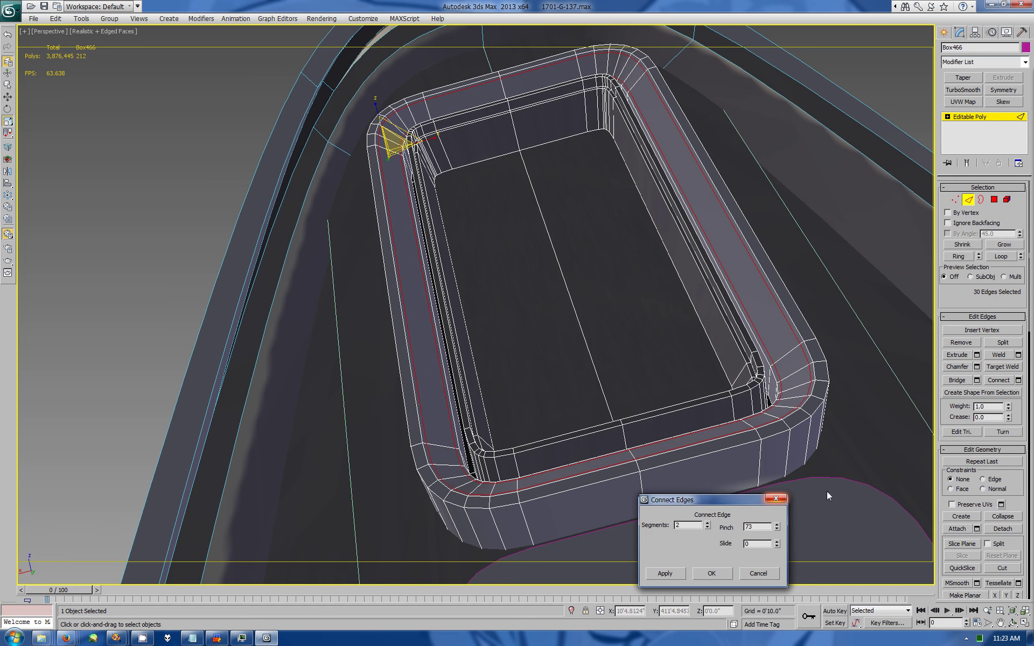
pyautogui.click(699, 576)
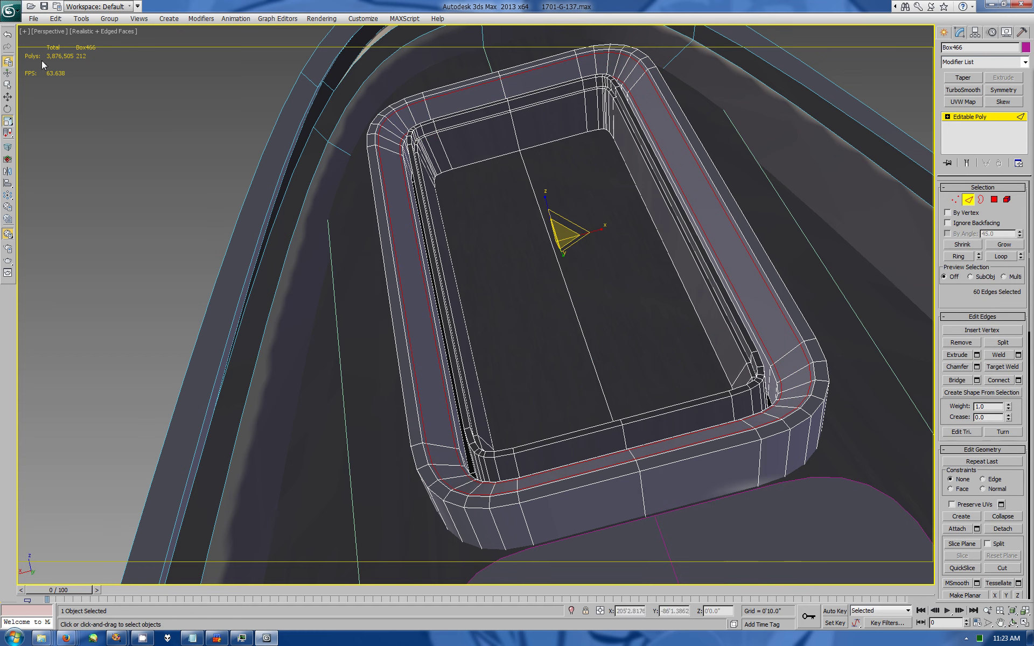
# Step: Connect the left and right side rim edges with 4 segments, pinch reset
pyautogui.press('q')
pyautogui.click(388, 210)
pyautogui.keyDown('ctrl'); pyautogui.click(413, 224); pyautogui.keyUp('ctrl')
pyautogui.keyDown('ctrl'); pyautogui.click(653, 135); pyautogui.keyUp('ctrl')
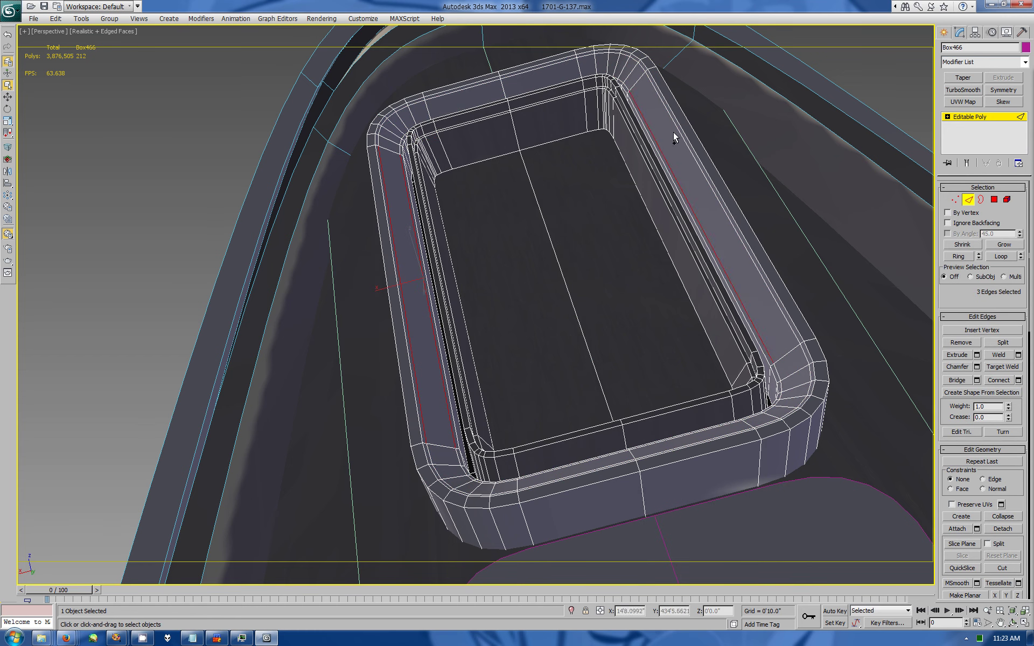
pyautogui.keyDown('ctrl'); pyautogui.click(700, 156); pyautogui.keyUp('ctrl')
pyautogui.click(1018, 380)
pyautogui.doubleClick(762, 527)
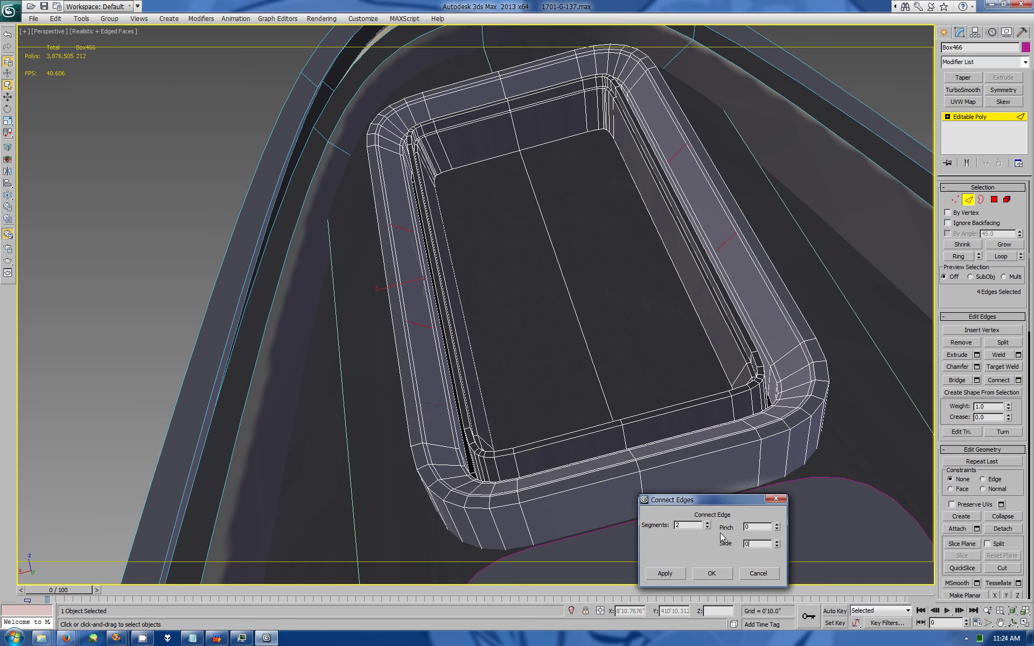
pyautogui.click(708, 523)
pyautogui.click(708, 523)
pyautogui.click(711, 574)
# Step: Chamfer the new rim cross-cuts by 0'3.872"
pyautogui.click(976, 367)
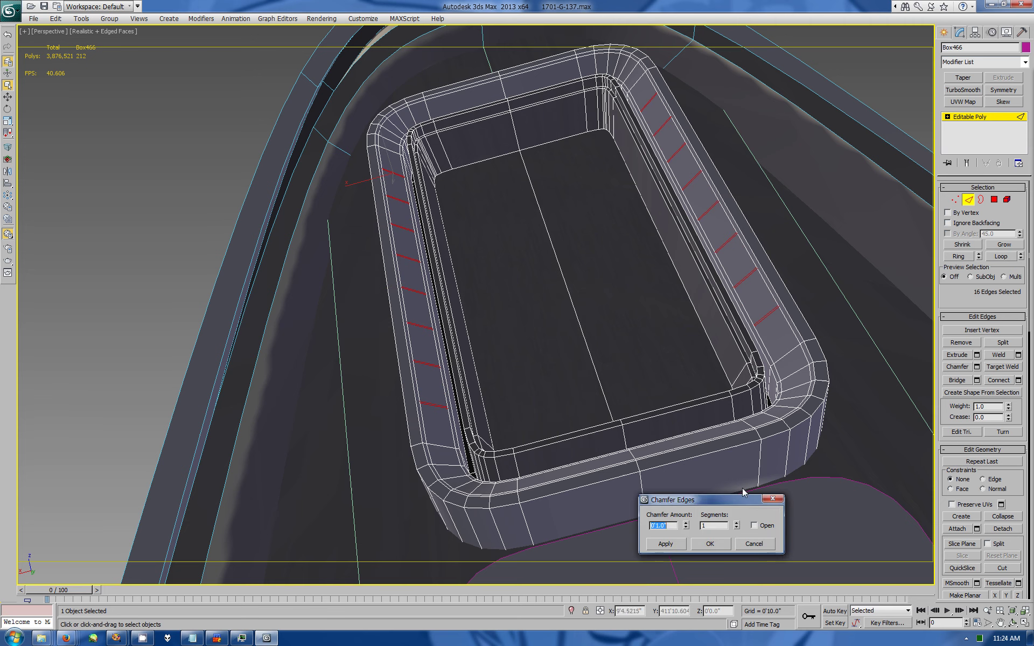
pyautogui.moveTo(688, 526); pyautogui.dragTo(688, 501)
pyautogui.moveTo(688, 526); pyautogui.dragTo(683, 567)
pyautogui.click(712, 542)
# Step: Select the rib polygons along the right rim and centre the tray in view
pyautogui.press('4')
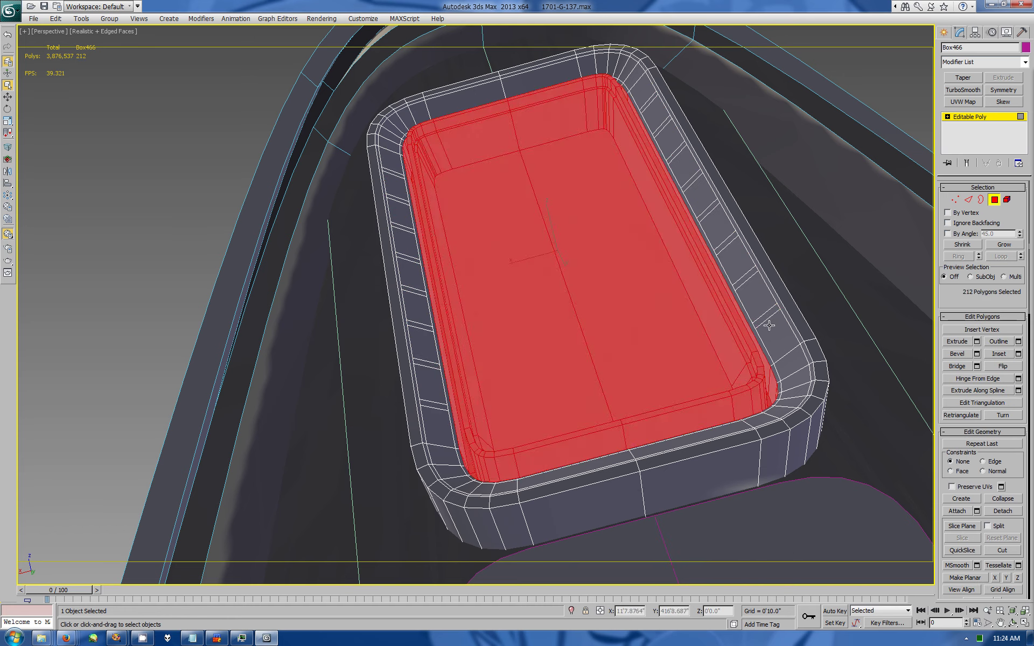
pyautogui.moveTo(775, 336); pyautogui.dragTo(667, 142)
pyautogui.keyDown('ctrl'); pyautogui.click(654, 116); pyautogui.keyUp('ctrl')
pyautogui.keyDown('ctrl'); pyautogui.click(643, 91); pyautogui.keyUp('ctrl')
pyautogui.click(1013, 623)
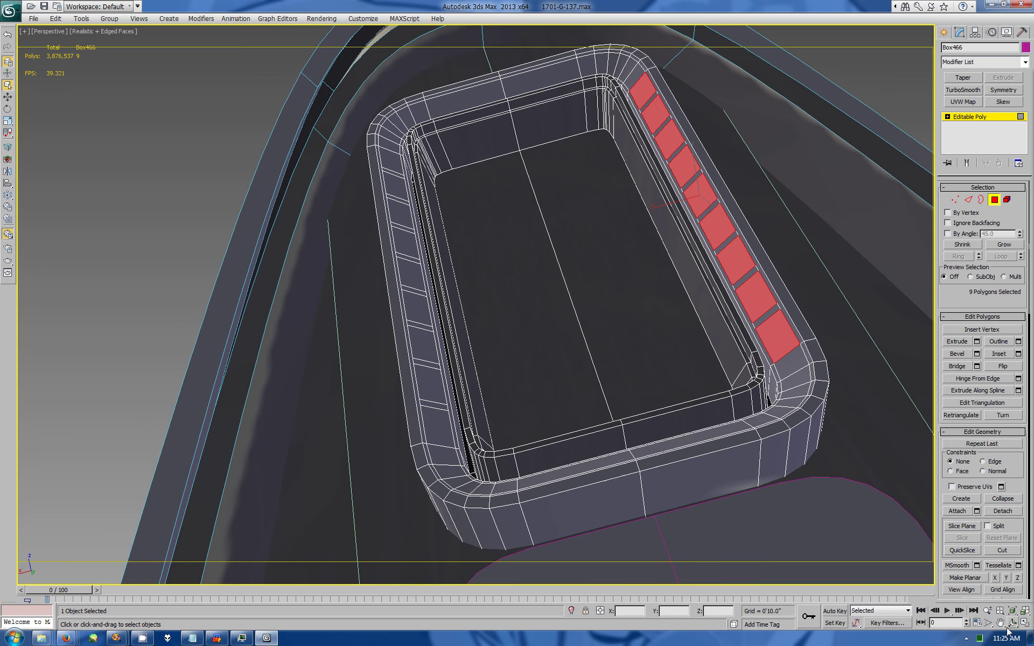
pyautogui.moveTo(589, 369); pyautogui.dragTo(840, 358)
pyautogui.click(1000, 624)
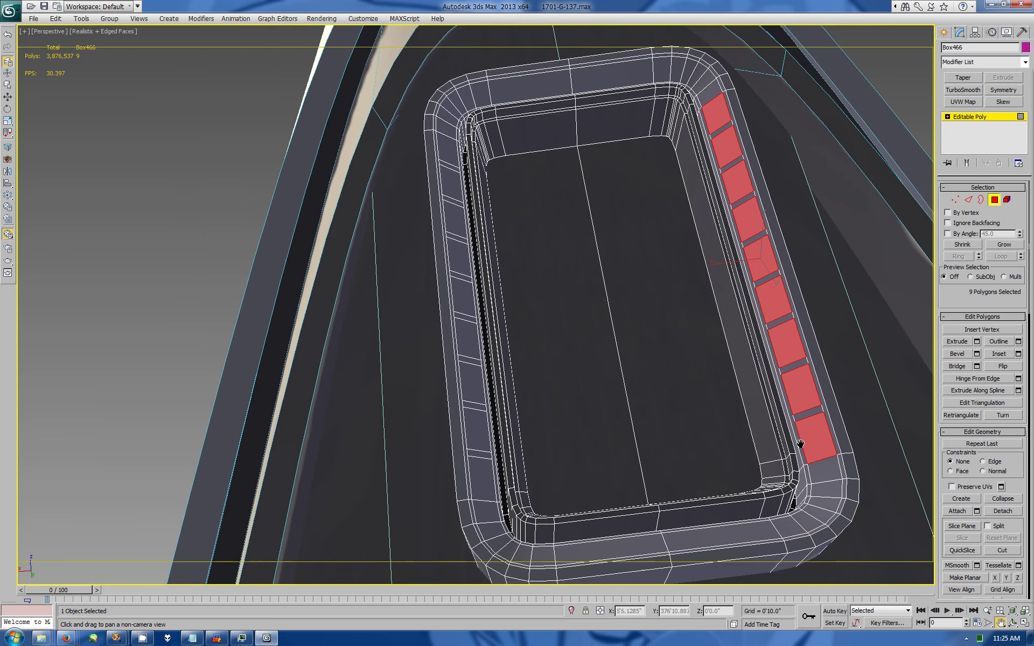
pyautogui.moveTo(730, 373); pyautogui.dragTo(800, 445)
# Step: Connect single slid edges across the bottom-right and bottom-left rim corners
pyautogui.press('2')
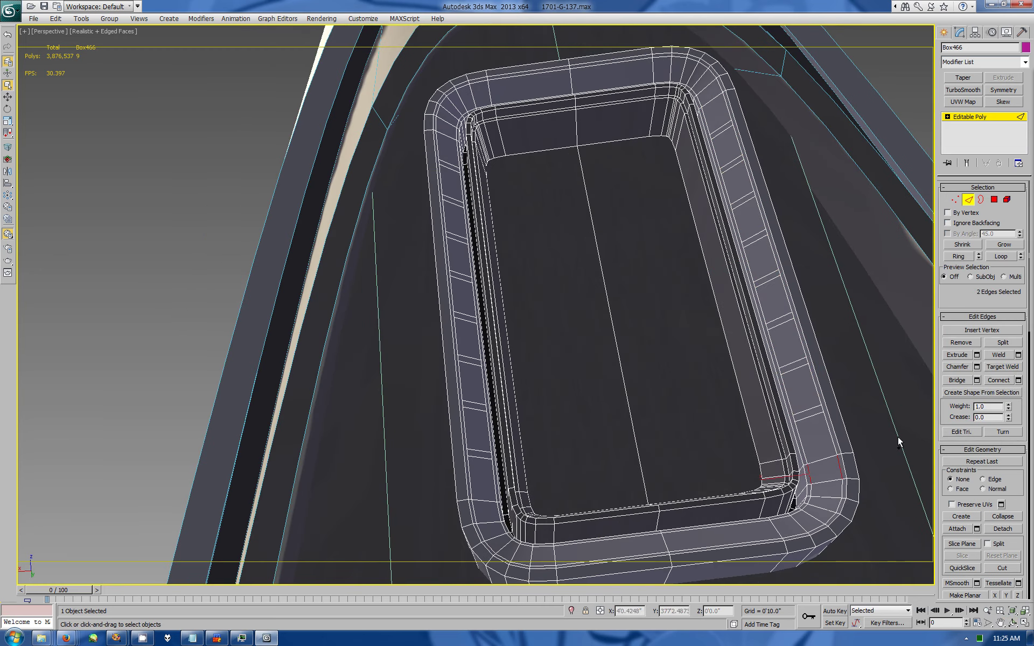
pyautogui.click(819, 469)
pyautogui.hotkey('ctrl', 'shift', 'e')
pyautogui.moveTo(708, 525); pyautogui.dragTo(707, 533)
pyautogui.moveTo(777, 544); pyautogui.dragTo(773, 570)
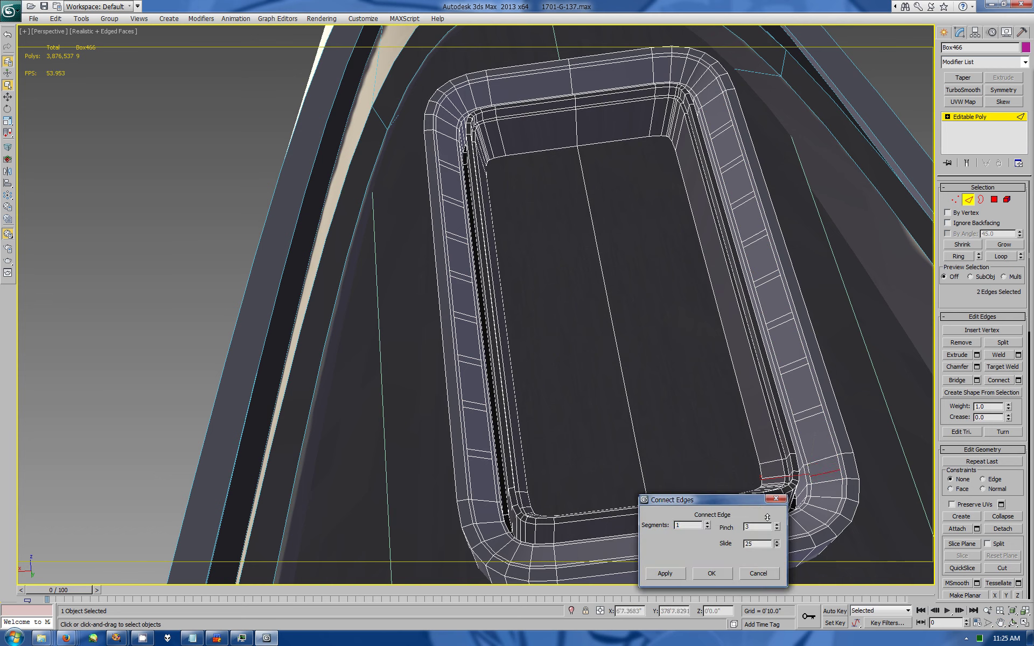
pyautogui.click(712, 573)
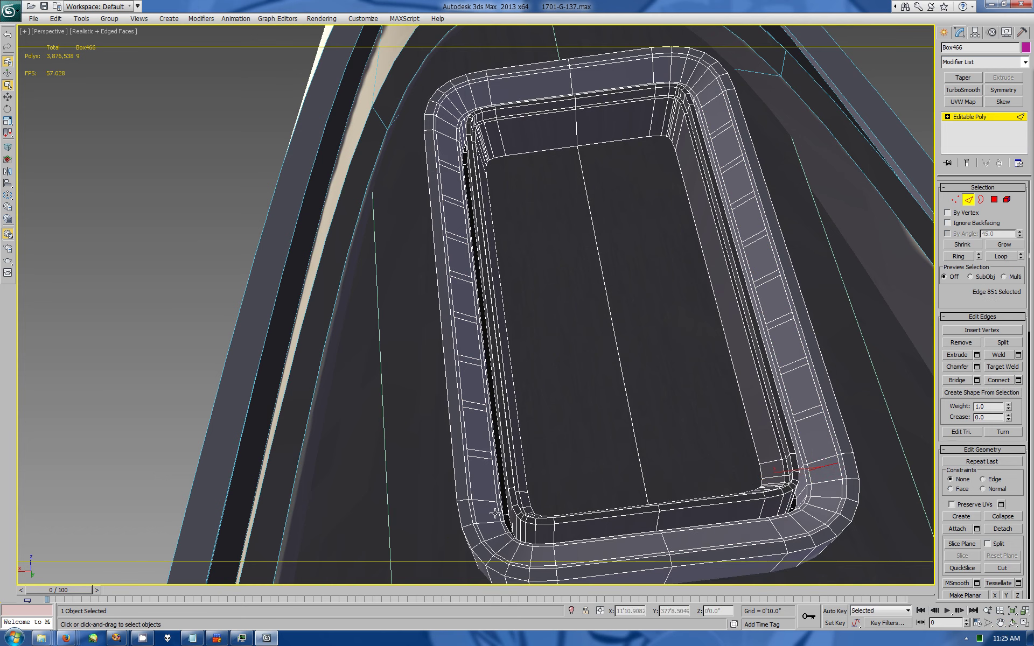
pyautogui.keyDown('ctrl'); pyautogui.click(780, 486); pyautogui.keyUp('ctrl')
pyautogui.hotkey('ctrl', 'shift', 'e')
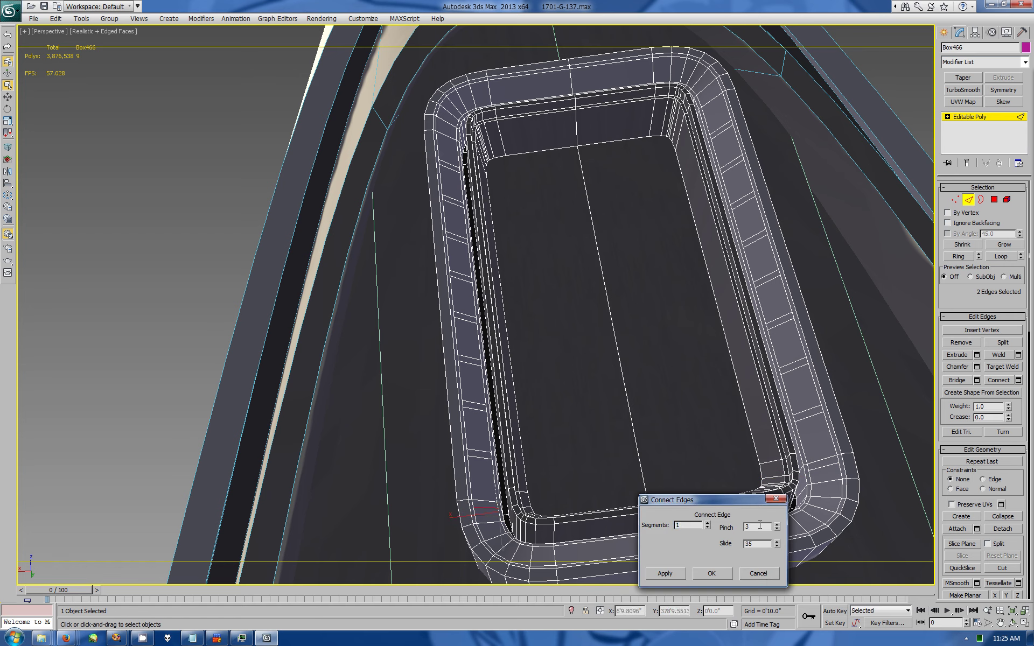
pyautogui.click(746, 527)
pyautogui.press('Return')
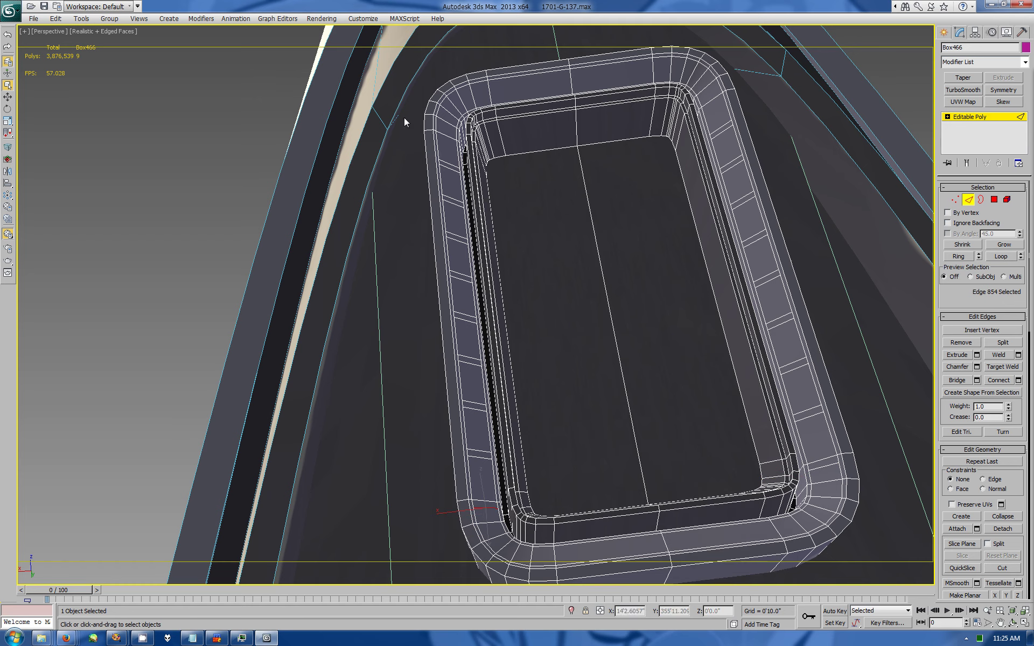
# Step: Connect single edges at the top-left and top-right corners, then select left-rim rib faces
pyautogui.keyDown('ctrl'); pyautogui.click(453, 130); pyautogui.keyUp('ctrl')
pyautogui.click(1018, 380)
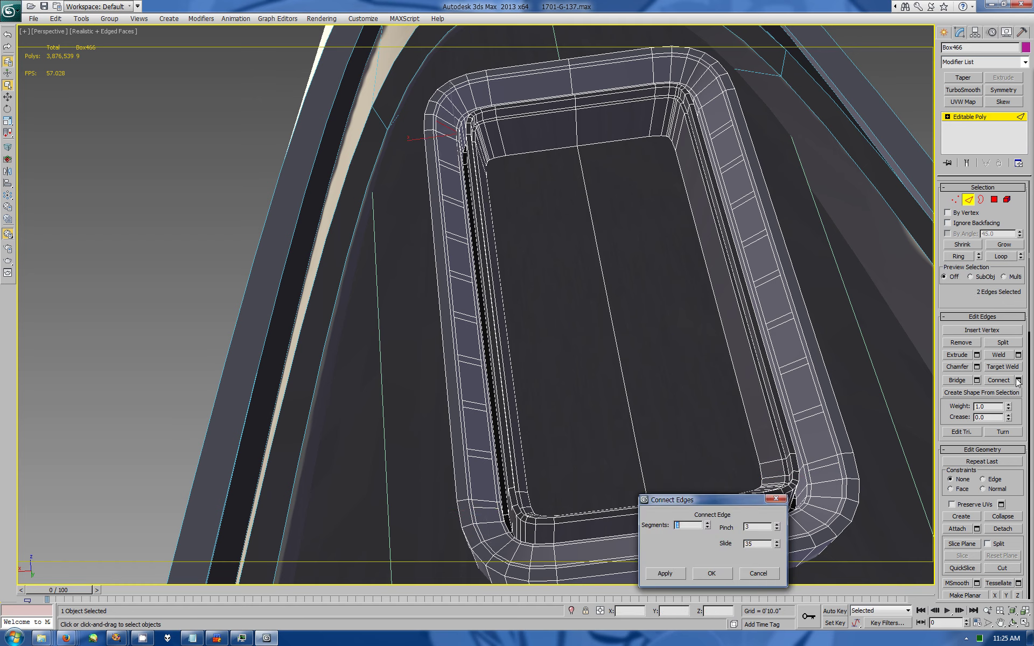
pyautogui.moveTo(778, 546); pyautogui.dragTo(788, 624)
pyautogui.press('Return')
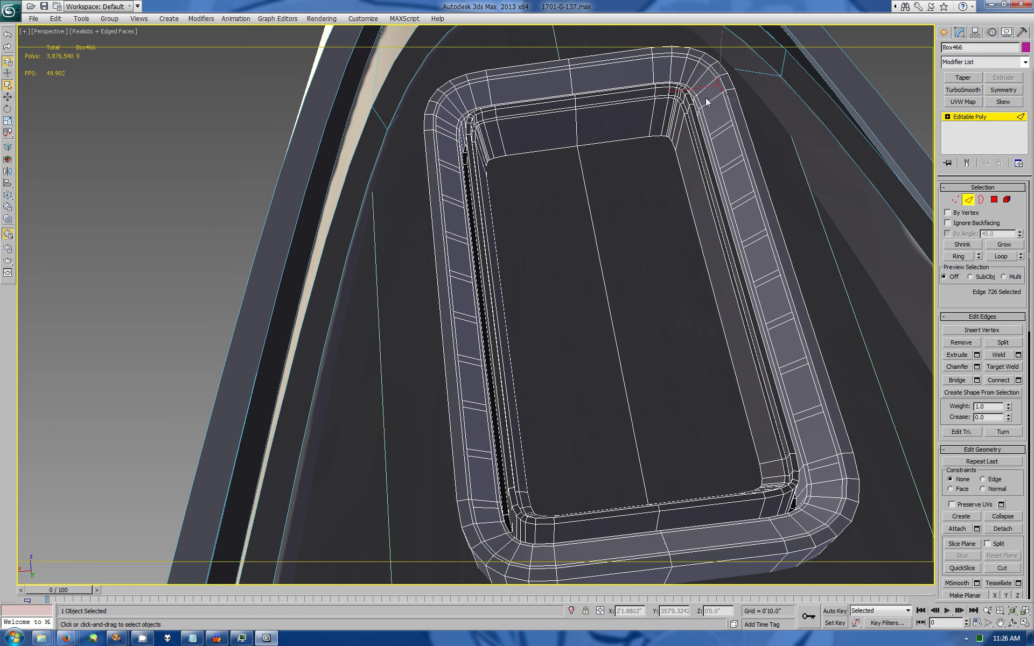
pyautogui.keyDown('ctrl'); pyautogui.click(700, 101); pyautogui.keyUp('ctrl')
pyautogui.click(1018, 380)
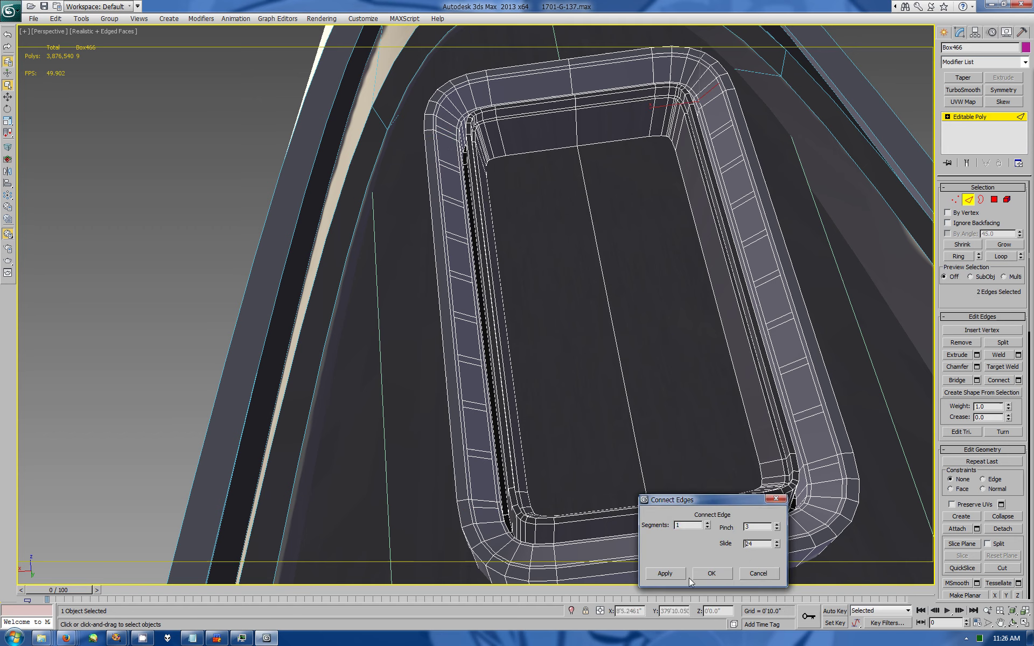
pyautogui.click(690, 577)
pyautogui.press('4')
pyautogui.moveTo(477, 150)
pyautogui.keyDown('ctrl'); pyautogui.mouseDown()
pyautogui.moveTo(450, 183)
pyautogui.moveTo(498, 541)
pyautogui.mouseUp(); pyautogui.keyUp('ctrl')
# Step: Add the bottom, top-right and top-left corner rib faces to the selection
pyautogui.keyDown('ctrl'); pyautogui.click(824, 473); pyautogui.keyUp('ctrl')
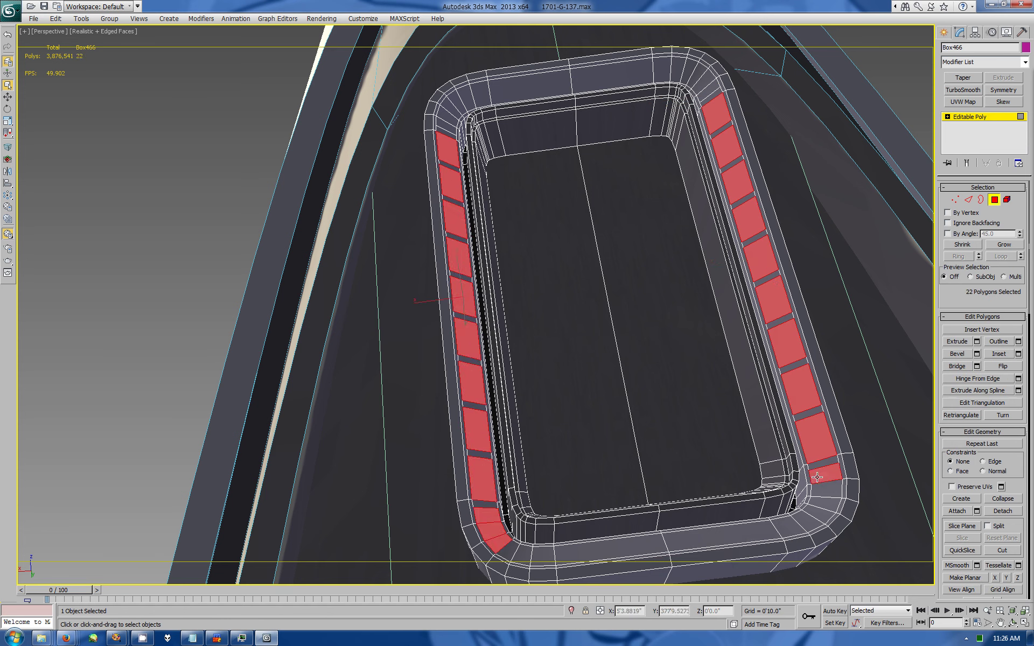
pyautogui.keyDown('ctrl'); pyautogui.moveTo(825, 488); pyautogui.dragTo(812, 509); pyautogui.keyUp('ctrl')
pyautogui.keyDown('ctrl'); pyautogui.moveTo(715, 84); pyautogui.dragTo(695, 69); pyautogui.keyUp('ctrl')
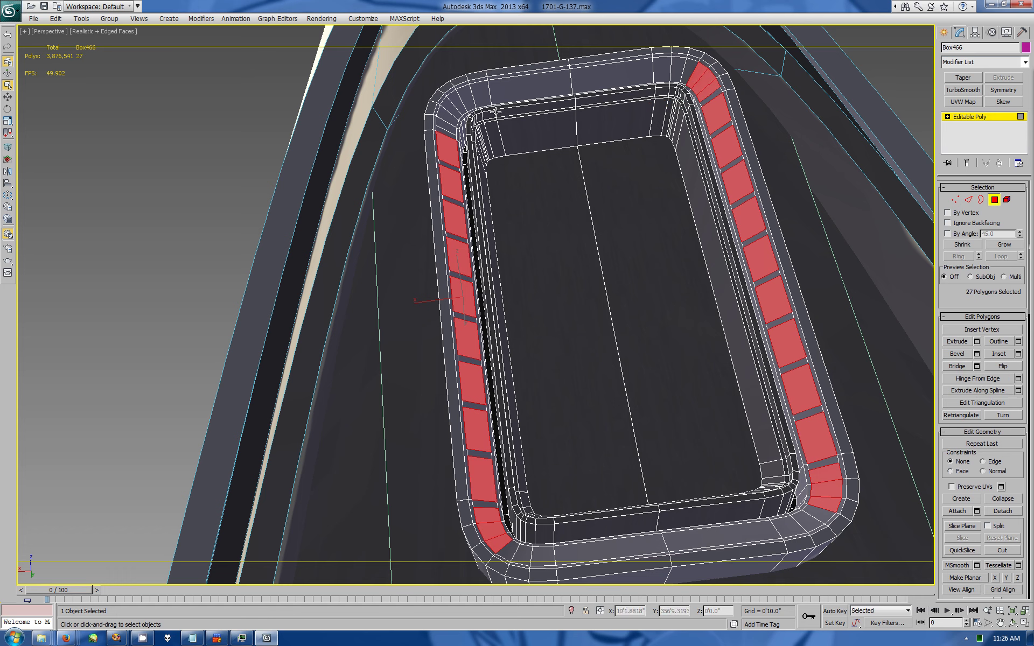
pyautogui.keyDown('ctrl'); pyautogui.moveTo(448, 129); pyautogui.dragTo(457, 97); pyautogui.keyUp('ctrl')
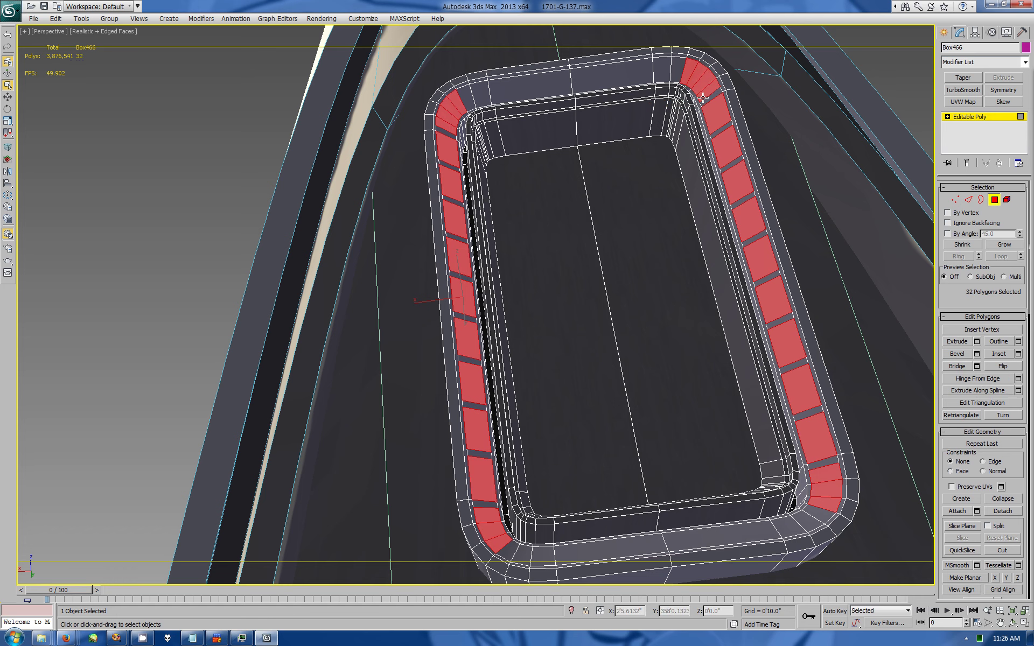
# Step: Select the outer edges along the rim's top and bottom
pyautogui.press('2')
pyautogui.click(599, 67)
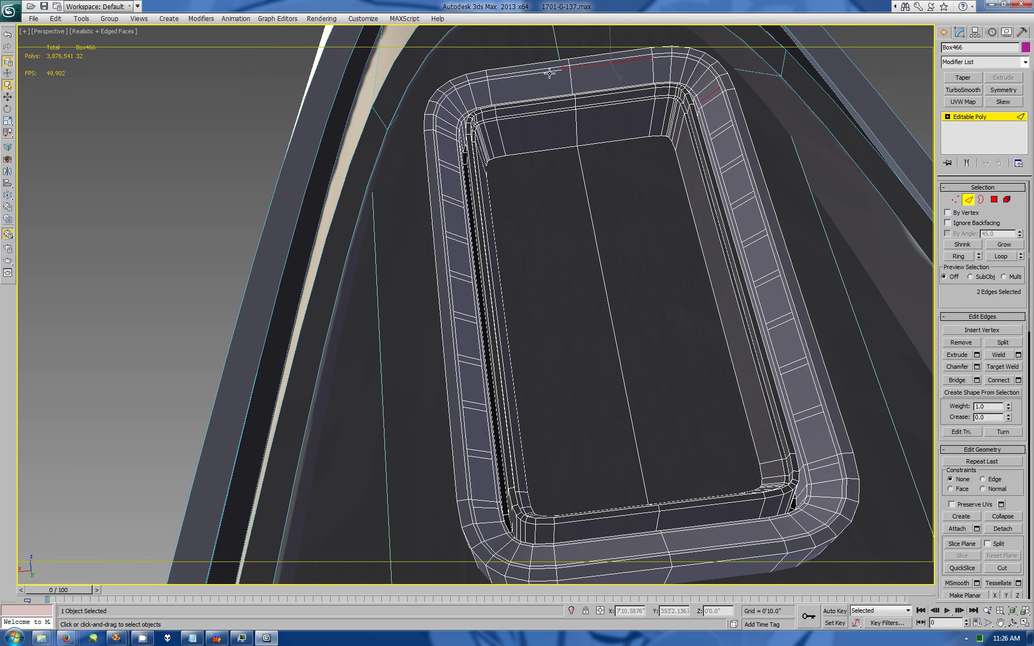
pyautogui.keyDown('ctrl'); pyautogui.click(550, 74); pyautogui.keyUp('ctrl')
pyautogui.keyDown('ctrl'); pyautogui.click(746, 528); pyautogui.keyUp('ctrl')
pyautogui.keyDown('ctrl'); pyautogui.click(619, 558); pyautogui.keyUp('ctrl')
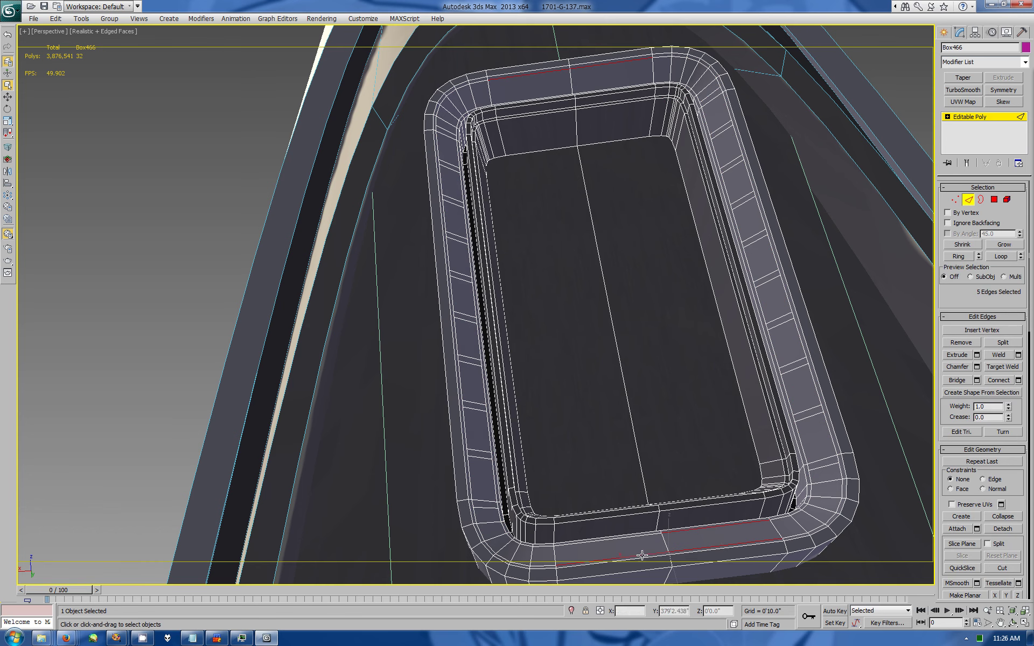
pyautogui.keyDown('ctrl'); pyautogui.click(609, 539); pyautogui.keyUp('ctrl')
# Step: Add the side rim edges and connect all selected edges across the rim
pyautogui.hotkey('ctrl', 'r')
pyautogui.moveTo(932, 560); pyautogui.dragTo(711, 316)
pyautogui.press('q')
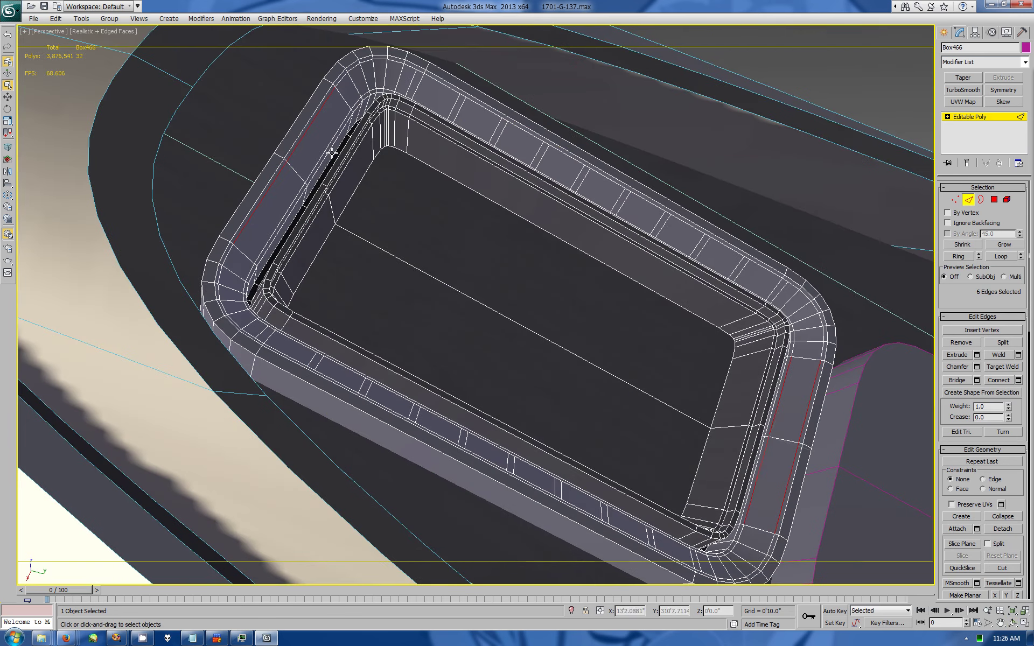
pyautogui.keyDown('ctrl'); pyautogui.click(326, 149); pyautogui.keyUp('ctrl')
pyautogui.keyDown('ctrl'); pyautogui.click(280, 224); pyautogui.keyUp('ctrl')
pyautogui.hotkey('ctrl', 'shift', 'e')
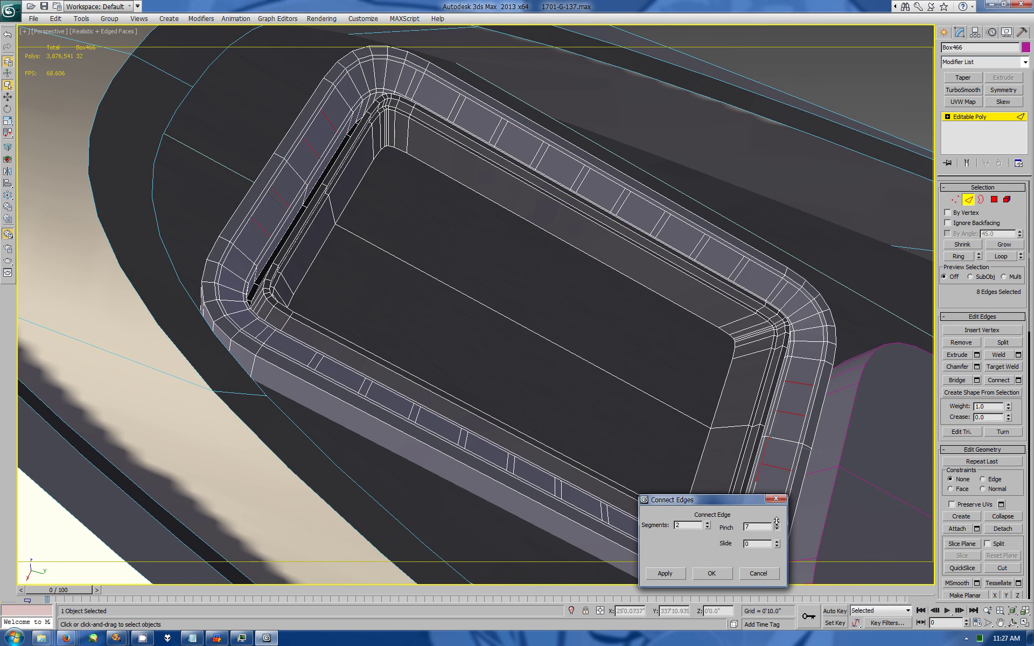
pyautogui.click(724, 573)
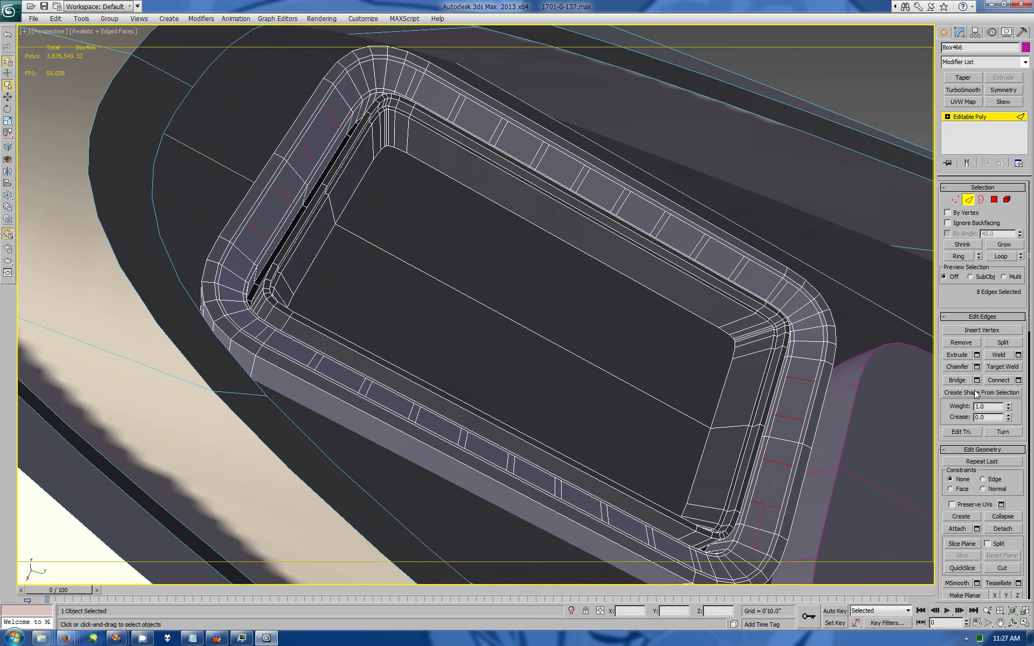
# Step: Select all 52 rim segment polygons around the tray
pyautogui.press('4')
pyautogui.moveTo(766, 381)
pyautogui.keyDown('ctrl'); pyautogui.mouseDown()
pyautogui.moveTo(781, 448)
pyautogui.moveTo(741, 555)
pyautogui.moveTo(801, 345)
pyautogui.mouseUp(); pyautogui.keyUp('ctrl')
pyautogui.keyDown('ctrl'); pyautogui.click(802, 345); pyautogui.keyUp('ctrl')
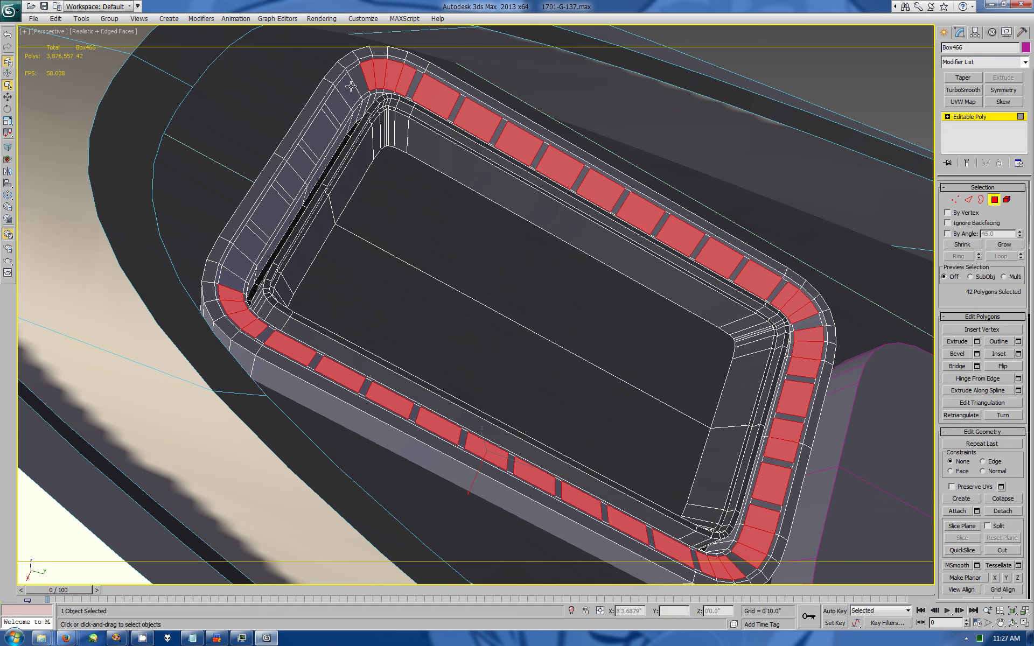
pyautogui.keyDown('ctrl'); pyautogui.moveTo(350, 86); pyautogui.dragTo(244, 265); pyautogui.keyUp('ctrl')
pyautogui.keyDown('ctrl'); pyautogui.click(243, 266); pyautogui.keyUp('ctrl')
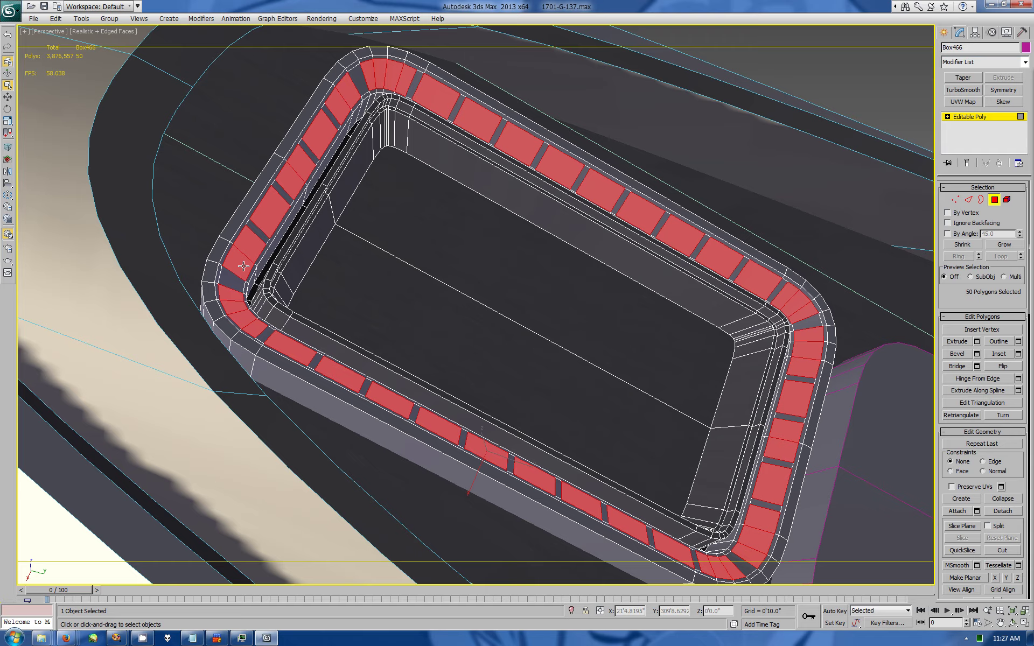
pyautogui.moveTo(588, 247)
pyautogui.keyDown('alt'); pyautogui.mouseDown(button='middle')
pyautogui.moveTo(469, 330)
pyautogui.moveTo(363, 430)
pyautogui.moveTo(369, 327)
pyautogui.mouseUp(button='middle'); pyautogui.keyUp('alt')
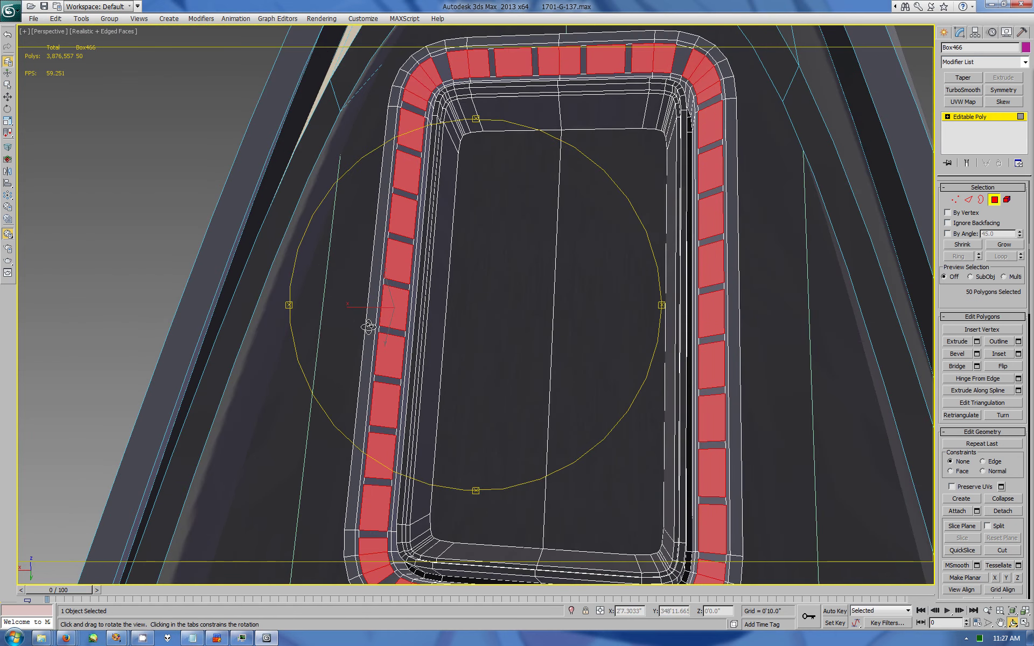
pyautogui.scroll(3, 512, 231)
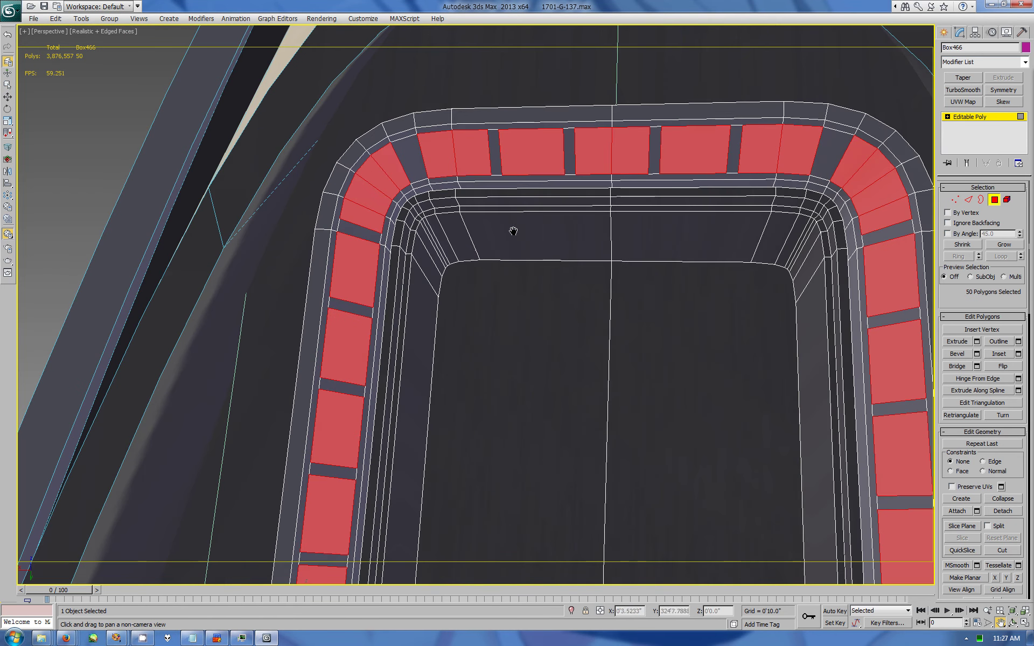
# Step: Connect a corner cross-edge on the rim, pinched 28 and slid -20
pyautogui.press('2')
pyautogui.click(824, 179)
pyautogui.keyDown('ctrl'); pyautogui.click(834, 138); pyautogui.keyUp('ctrl')
pyautogui.click(1018, 380)
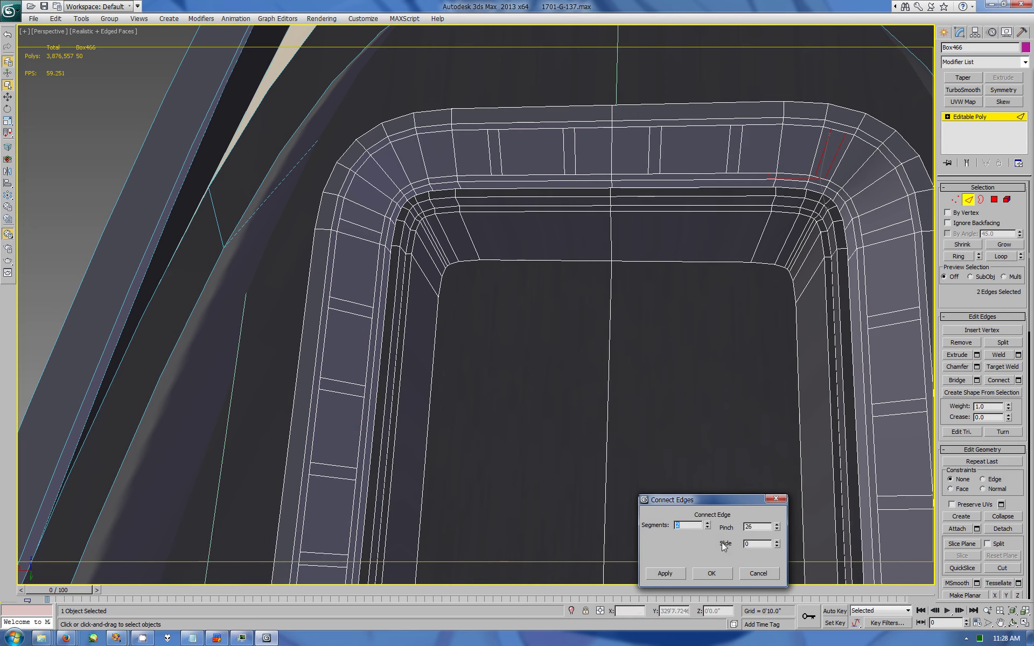
pyautogui.click(710, 575)
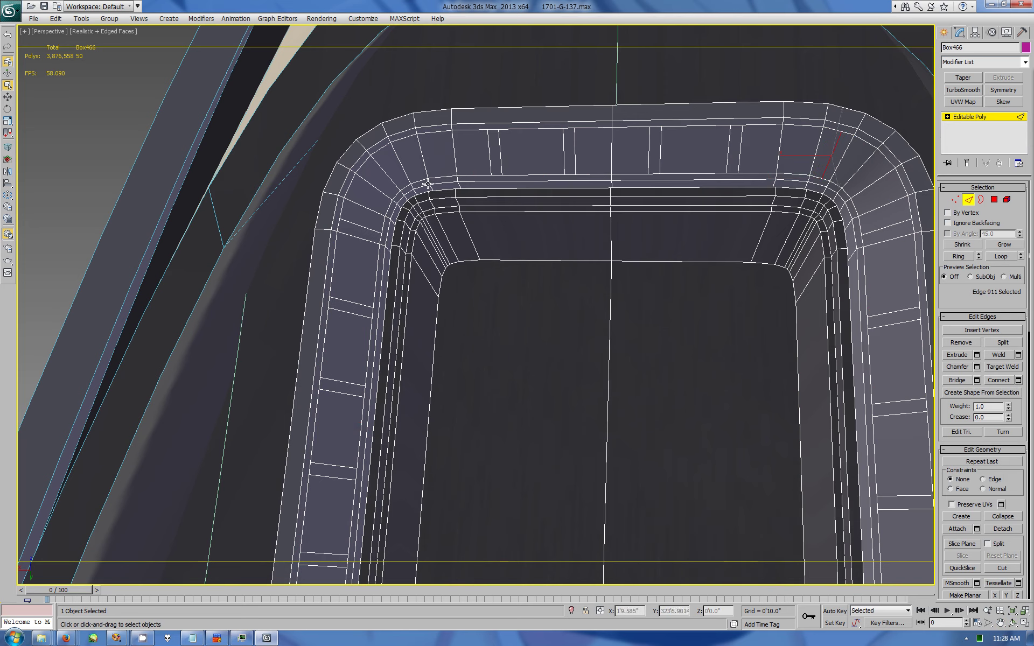
pyautogui.click(1018, 380)
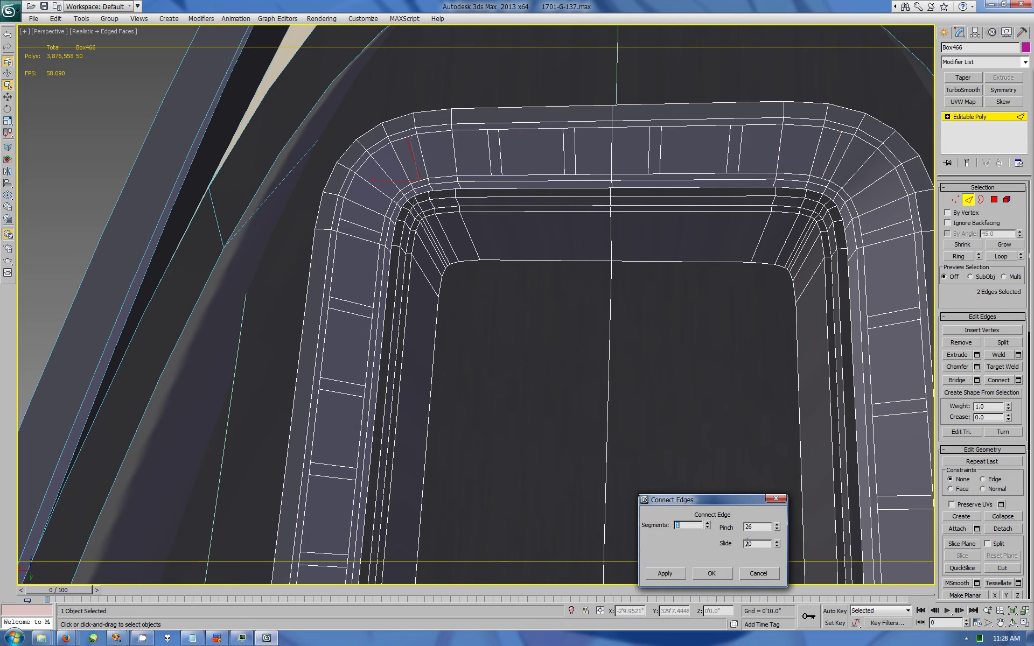
pyautogui.click(711, 574)
pyautogui.press('4')
# Step: Preview a bevel with lowered height on the rim segments after cancelling an extrude
pyautogui.hotkey('ctrl', 'r')
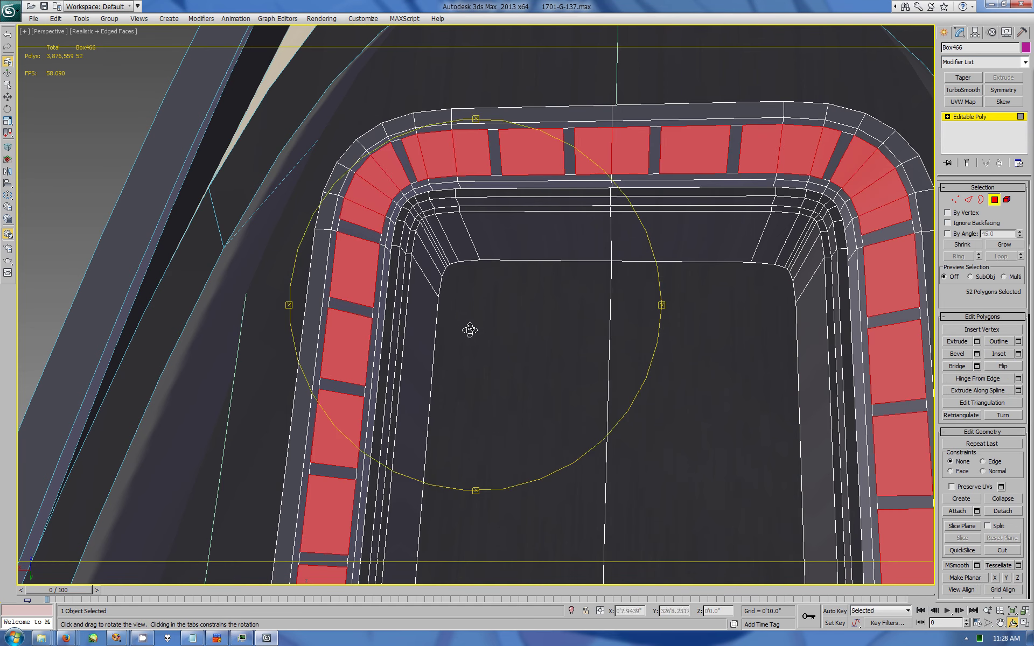
pyautogui.moveTo(469, 330); pyautogui.dragTo(754, 345)
pyautogui.click(977, 342)
pyautogui.moveTo(467, 415)
pyautogui.mouseDown()
pyautogui.moveTo(436, 410)
pyautogui.moveTo(462, 336)
pyautogui.mouseUp()
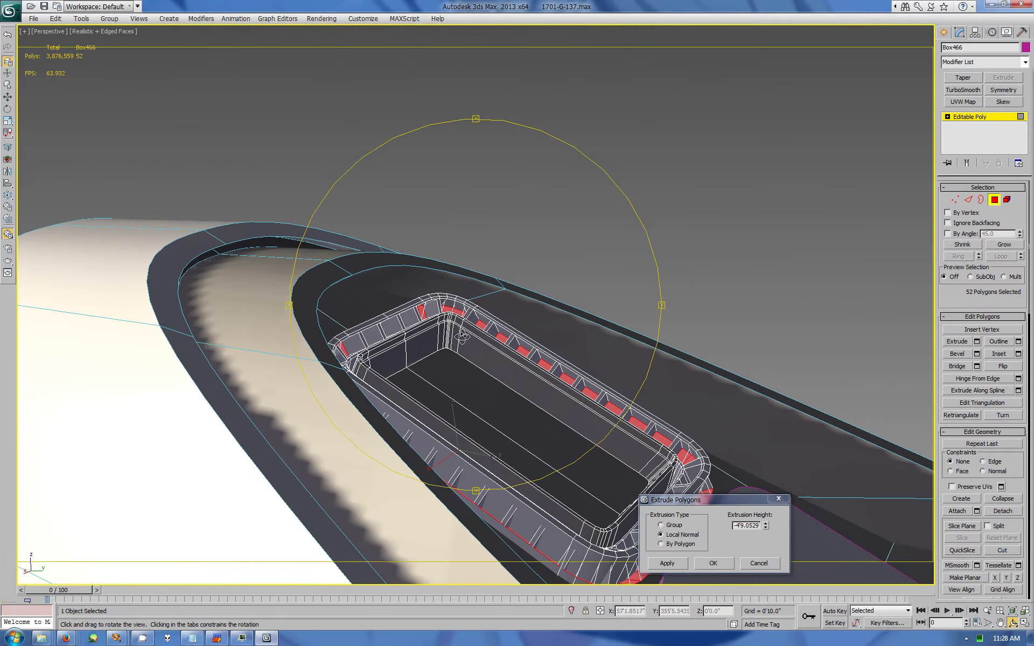
pyautogui.click(770, 563)
pyautogui.click(977, 353)
pyautogui.moveTo(564, 388); pyautogui.dragTo(527, 381)
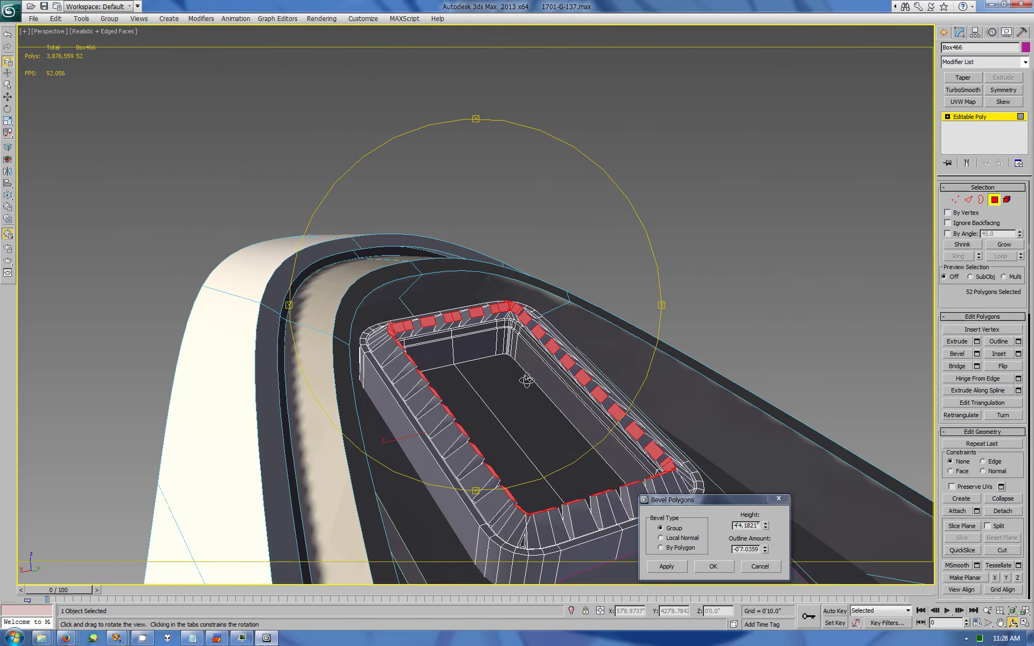
pyautogui.moveTo(768, 528); pyautogui.dragTo(763, 585)
# Step: Cancel the bevel and extrude the rim segments along Local Normal
pyautogui.moveTo(460, 388)
pyautogui.mouseDown()
pyautogui.moveTo(484, 399)
pyautogui.moveTo(866, 406)
pyautogui.mouseUp()
pyautogui.click(764, 569)
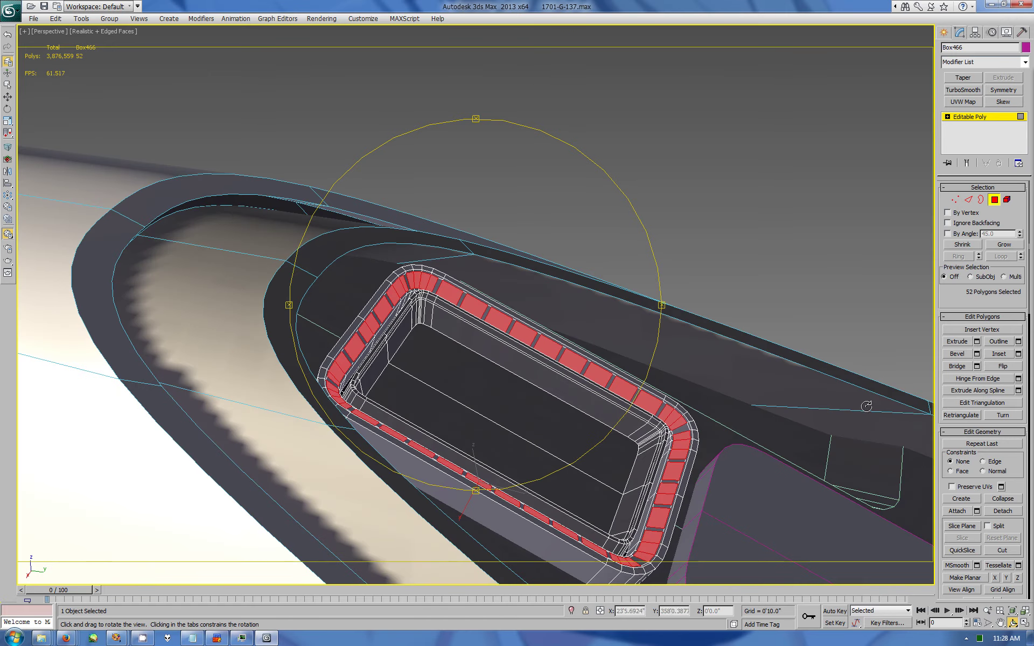
pyautogui.click(976, 342)
pyautogui.click(713, 564)
pyautogui.moveTo(487, 398); pyautogui.dragTo(488, 380)
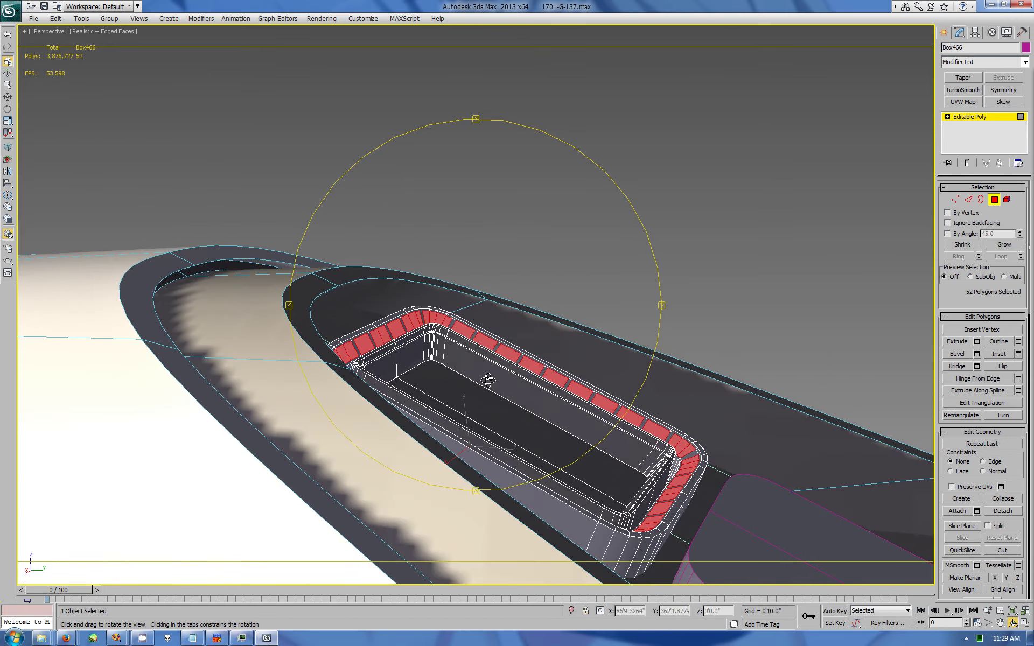
# Step: Move the extruded rim segments down into the tray in the maximized Right view
pyautogui.click(1025, 623)
pyautogui.press('z')
pyautogui.hotkey('alt', 'w')
pyautogui.scroll(-2, 473, 238)
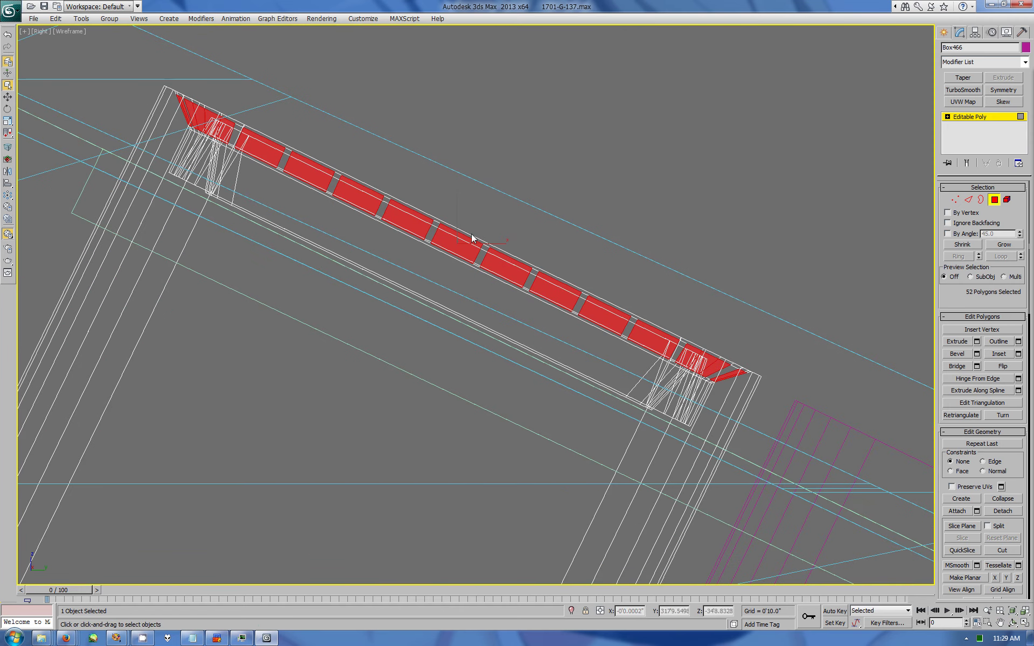
pyautogui.press('w')
pyautogui.moveTo(416, 211); pyautogui.dragTo(362, 325)
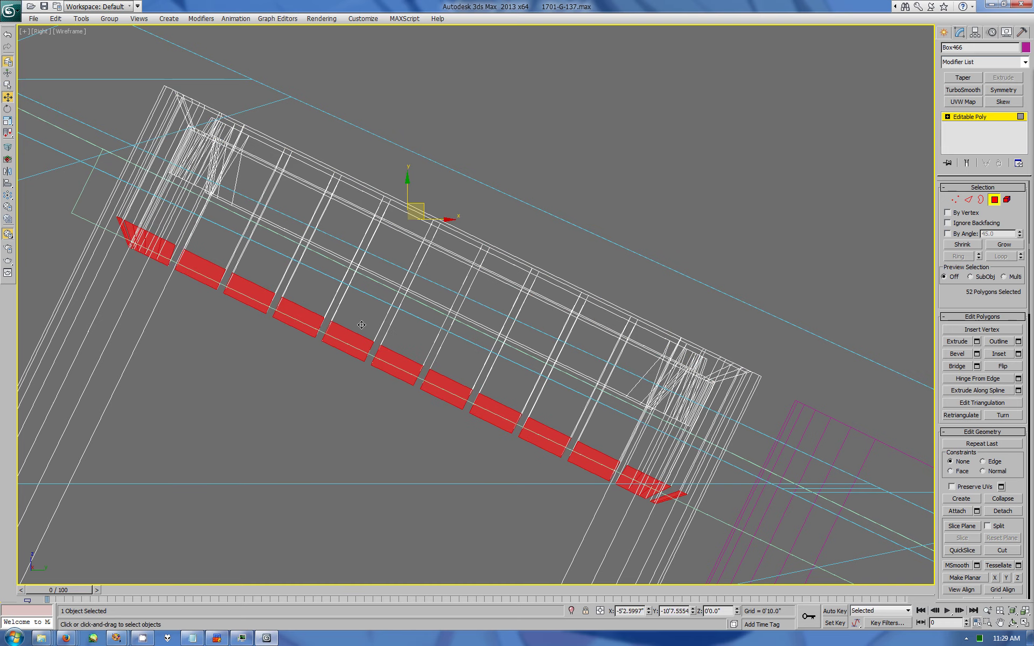
pyautogui.hotkey('alt', 'w')
# Step: Orbit the perspective view to inspect the recessed rib ring
pyautogui.keyDown('alt'); pyautogui.moveTo(700, 431); pyautogui.dragTo(702, 462, button='middle'); pyautogui.keyUp('alt')
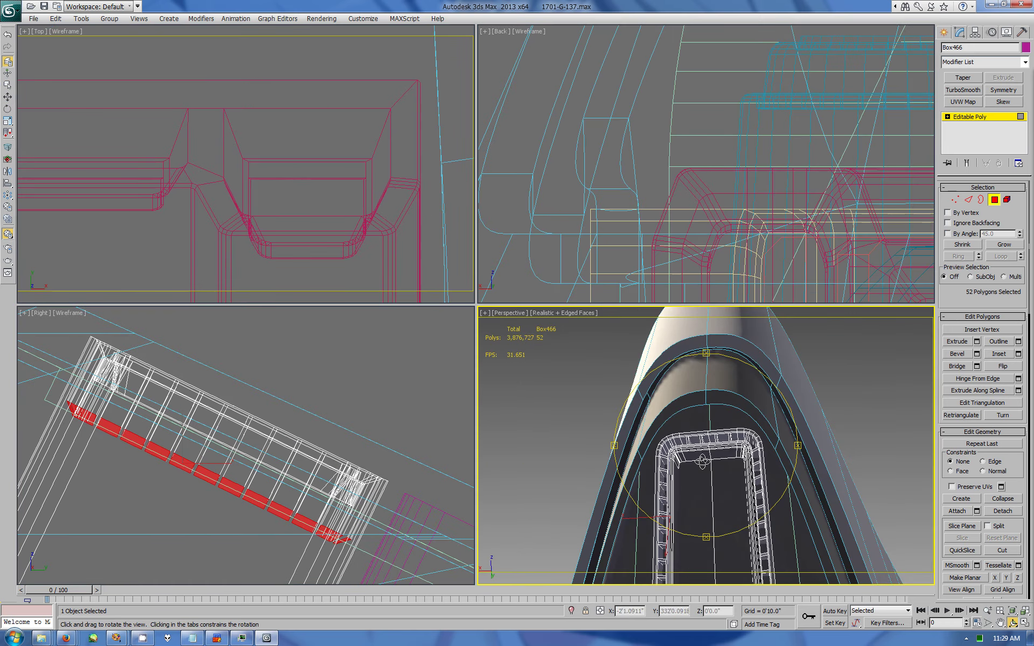
pyautogui.moveTo(702, 463); pyautogui.dragTo(727, 447)
pyautogui.click(1025, 624)
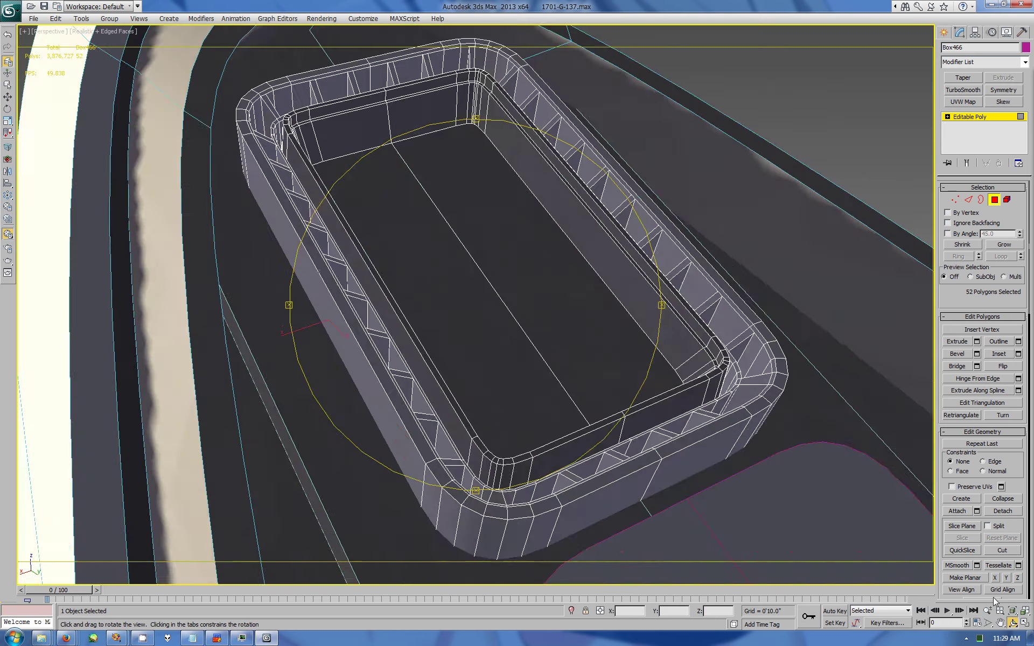
pyautogui.moveTo(517, 420)
pyautogui.mouseDown()
pyautogui.moveTo(471, 360)
pyautogui.moveTo(531, 351)
pyautogui.mouseUp()
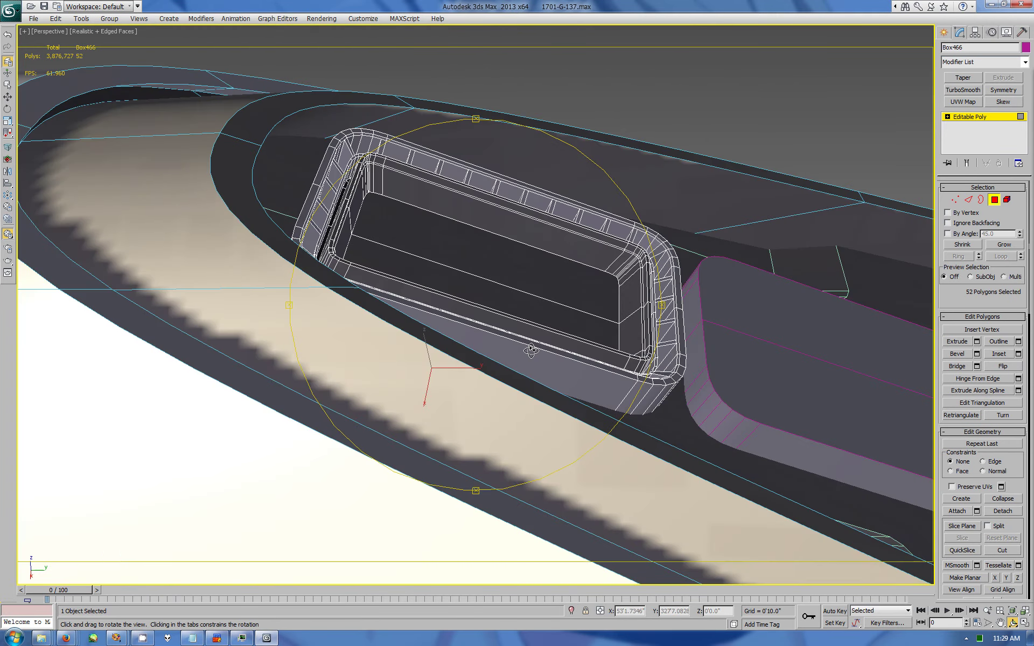
pyautogui.click(1025, 623)
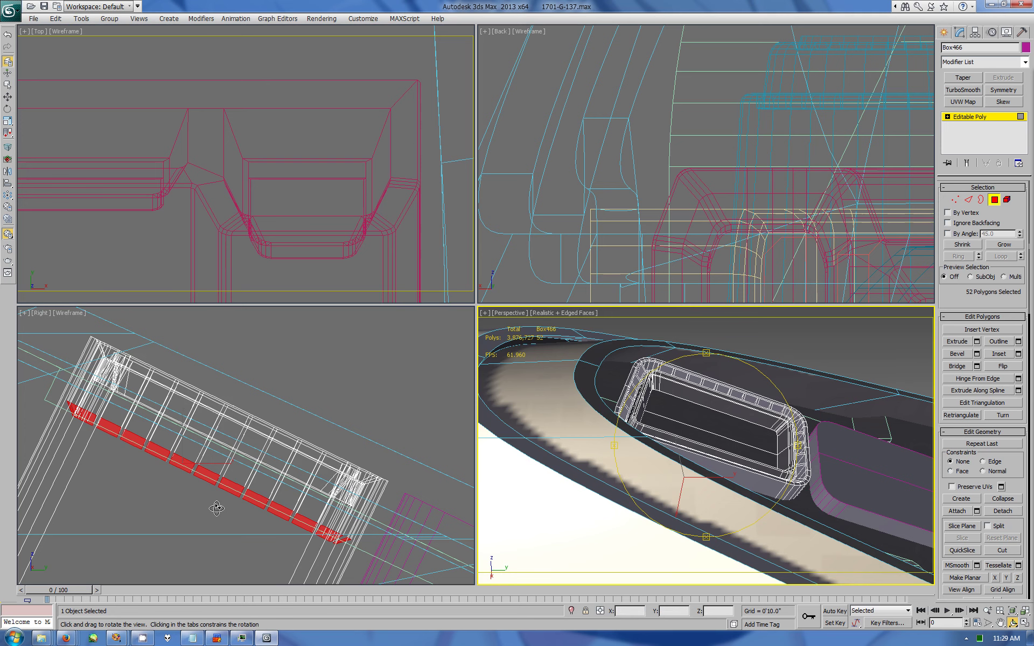
pyautogui.press('w')
pyautogui.scroll(-3, 216, 509)
pyautogui.scroll(-2, 216, 508)
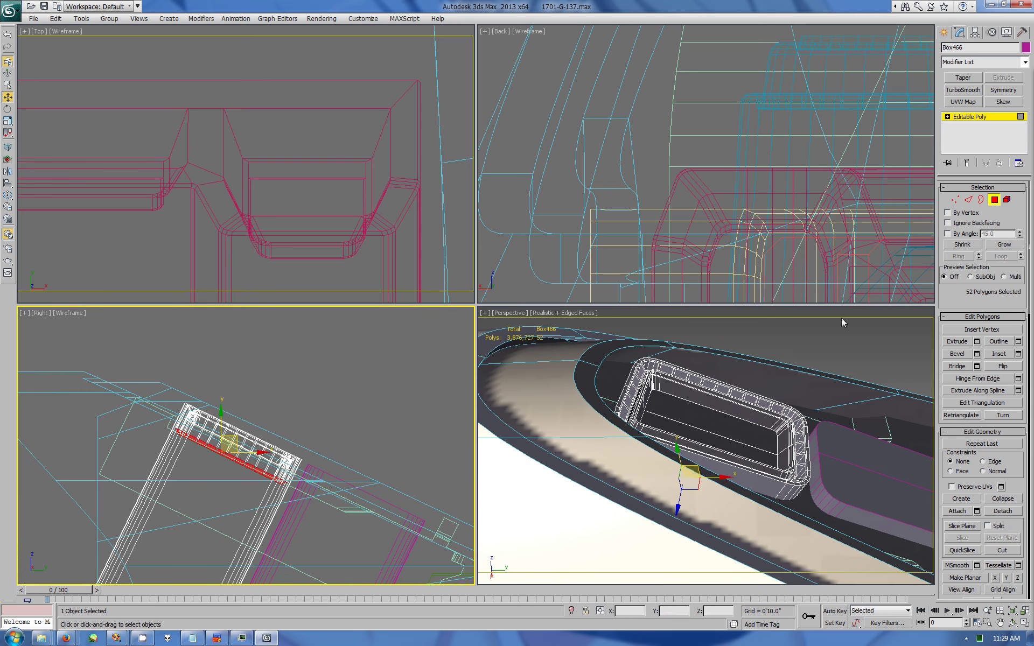
# Step: Hide all objects except the tray in the maximized side view
pyautogui.click(1025, 623)
pyautogui.click(1006, 32)
pyautogui.click(975, 305)
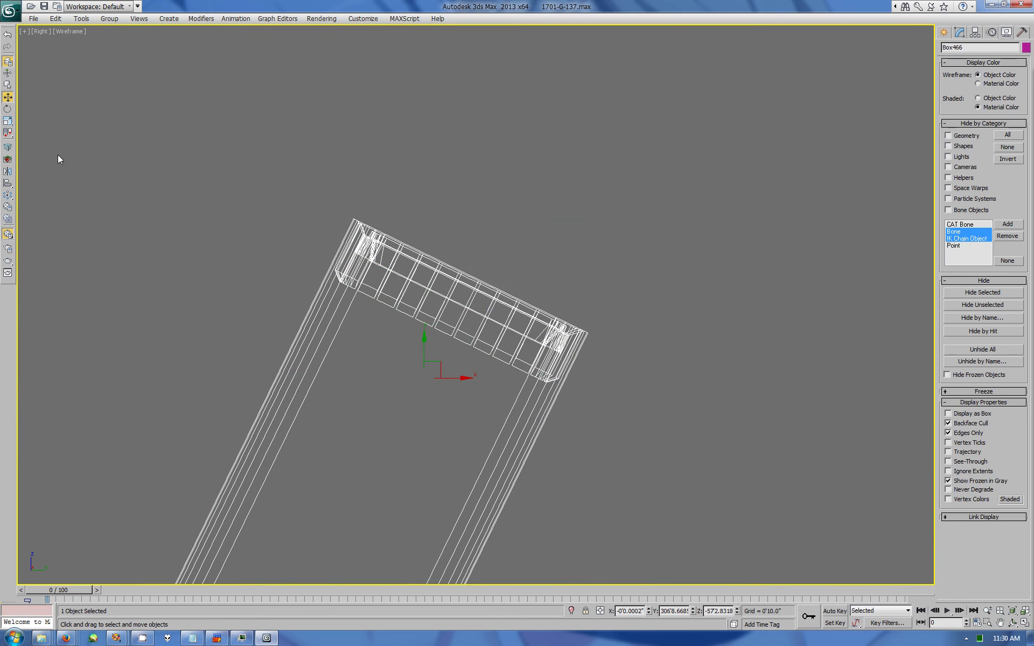
# Step: Rotate the tray upright to Y -90
pyautogui.click(8, 109)
pyautogui.moveTo(291, 303); pyautogui.dragTo(392, 438)
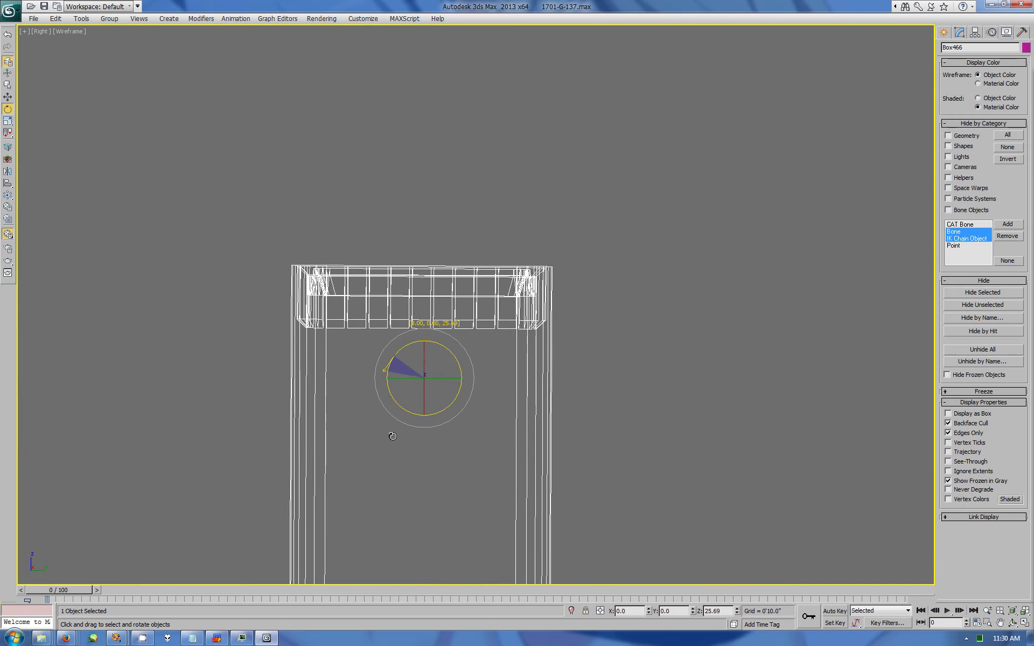
pyautogui.moveTo(392, 438); pyautogui.dragTo(391, 425)
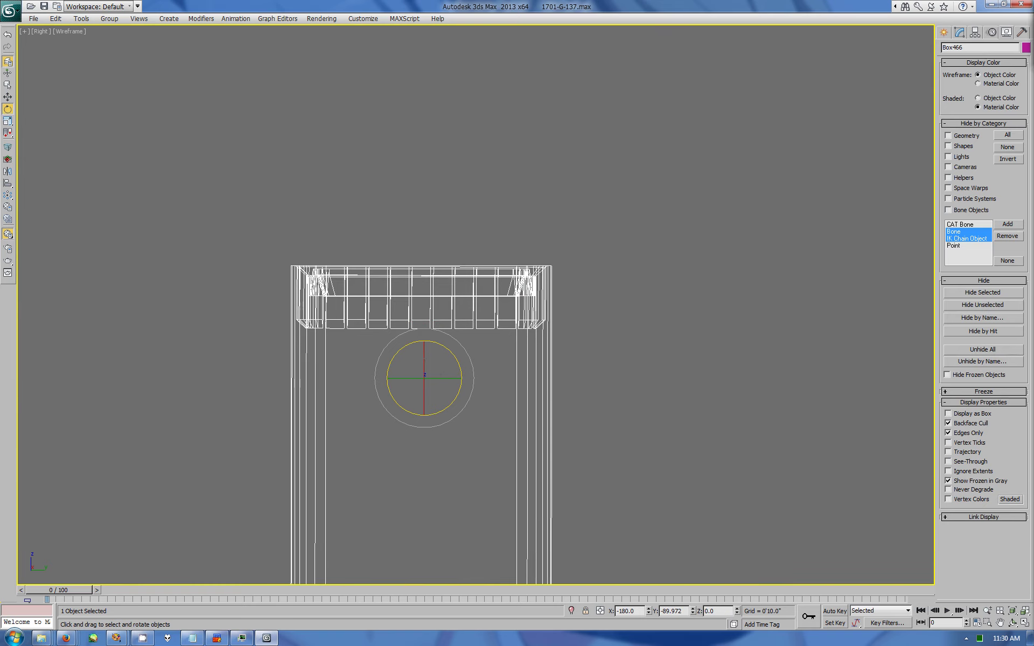
pyautogui.write('-90')
pyautogui.press('Return')
# Step: Flatten the rib-end vertices with Make Planar and zoom extents on the tray
pyautogui.click(959, 32)
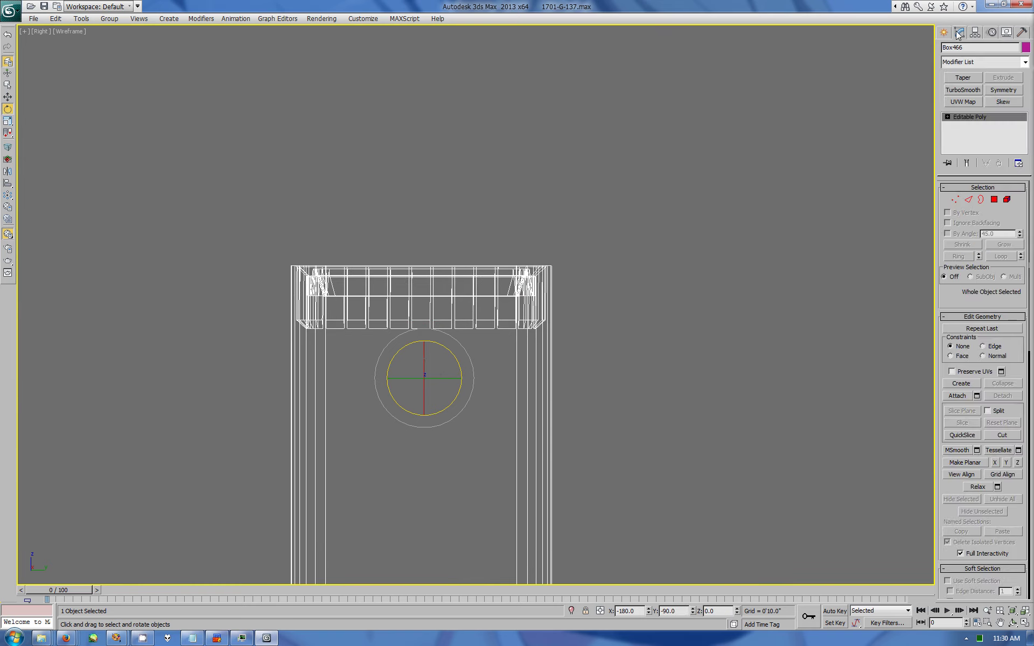
pyautogui.press('1')
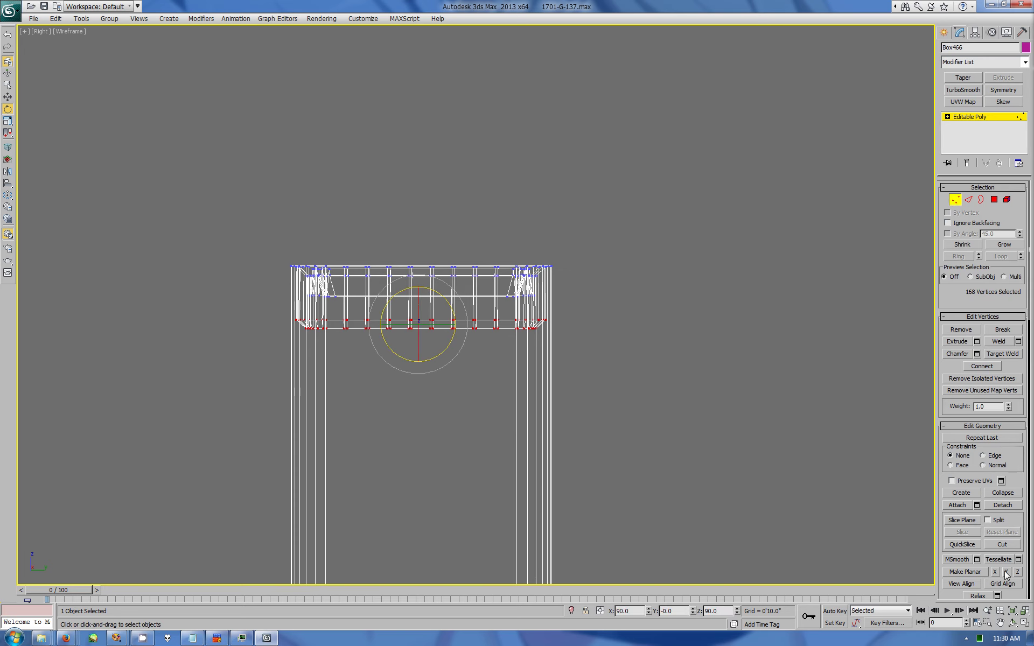
pyautogui.click(1006, 572)
pyautogui.hotkey('ctrl', 'z')
pyautogui.click(995, 572)
pyautogui.click(1012, 623)
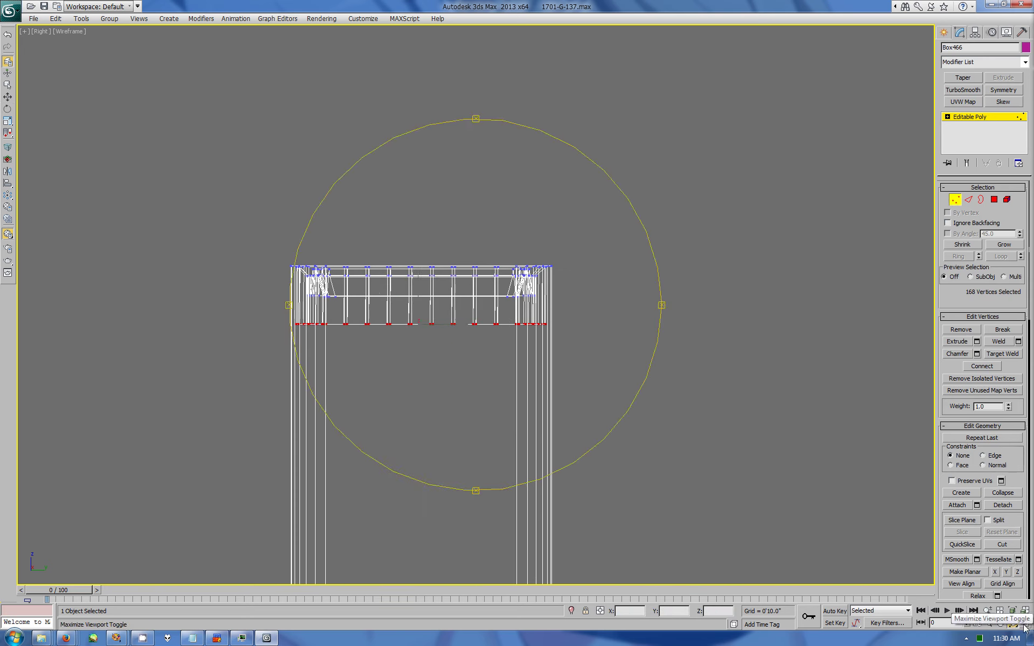
pyautogui.click(7, 98)
pyautogui.moveTo(323, 498); pyautogui.dragTo(141, 442)
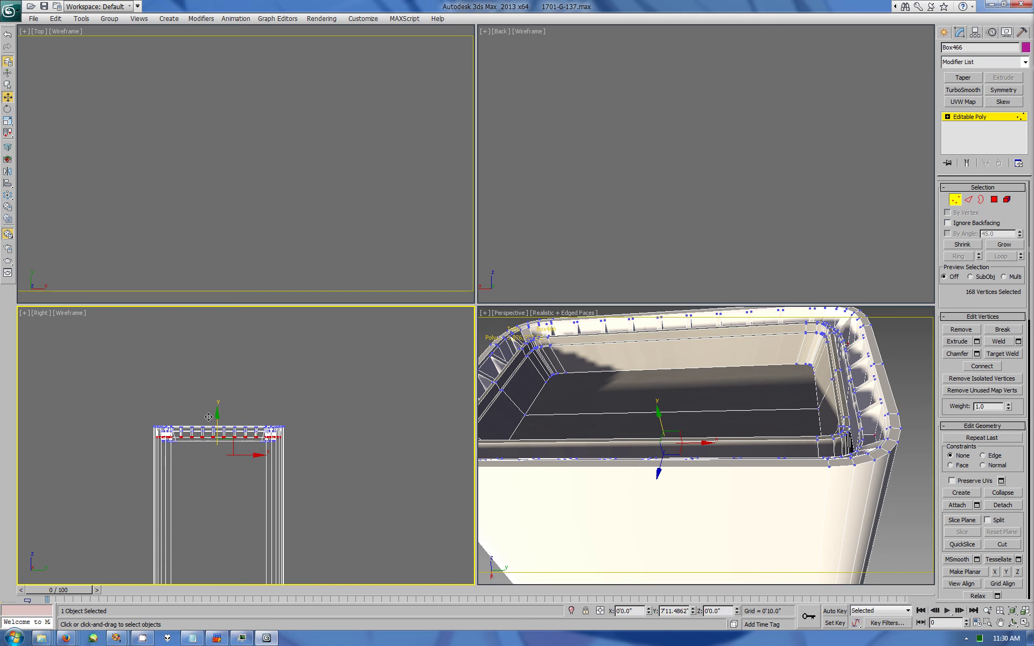
pyautogui.press('4')
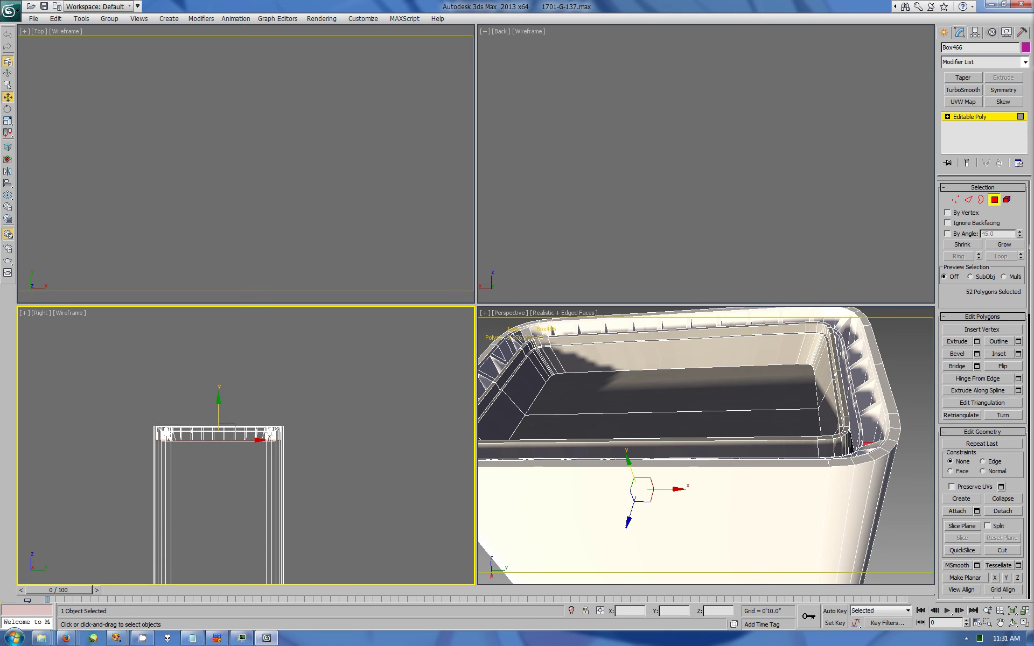
pyautogui.click(1011, 611)
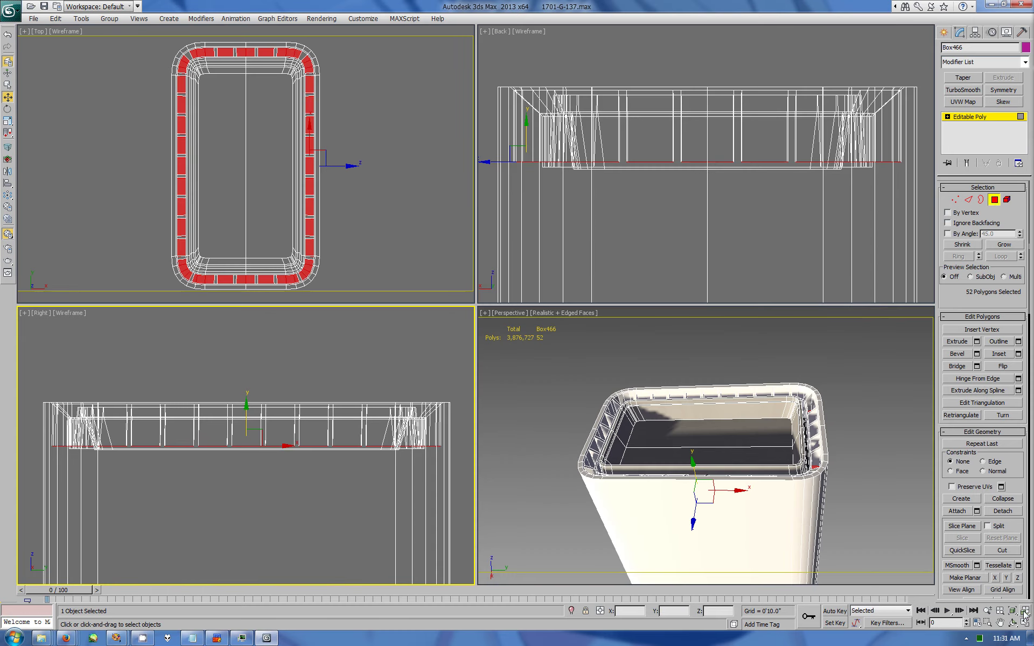
# Step: Connect a new edge loop through the tray's ring of parallel edges
pyautogui.press('2')
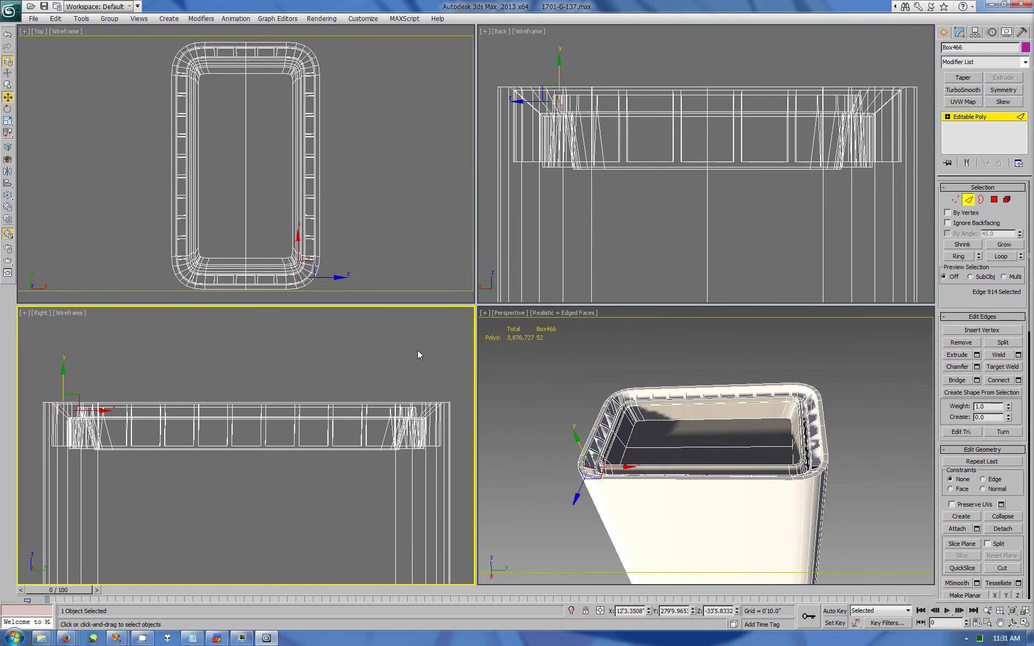
pyautogui.hotkey('alt', 'r')
pyautogui.press('z')
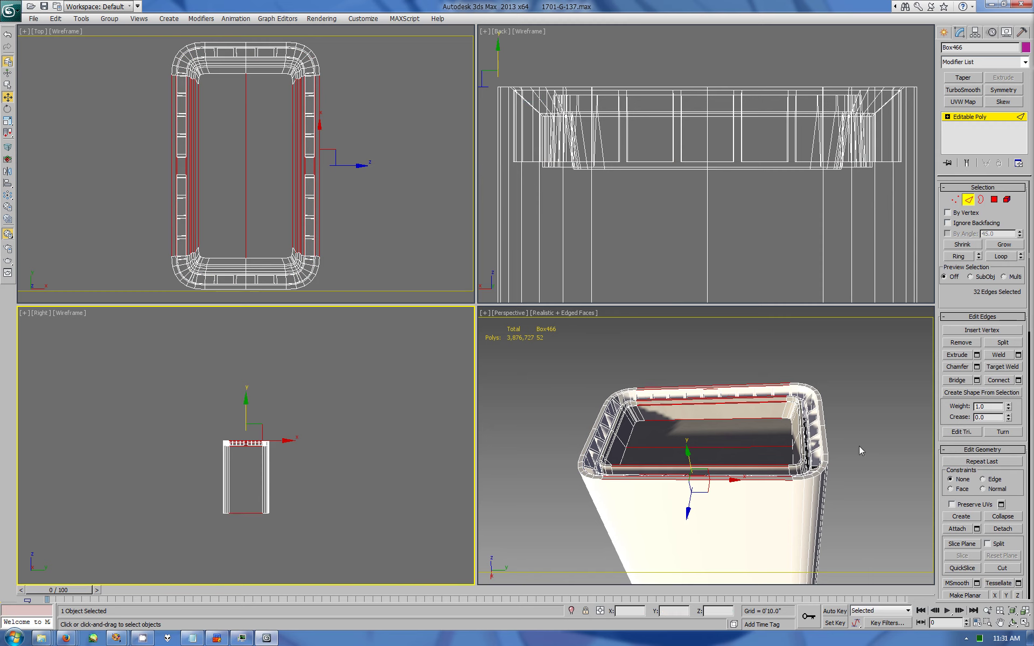
pyautogui.click(1019, 381)
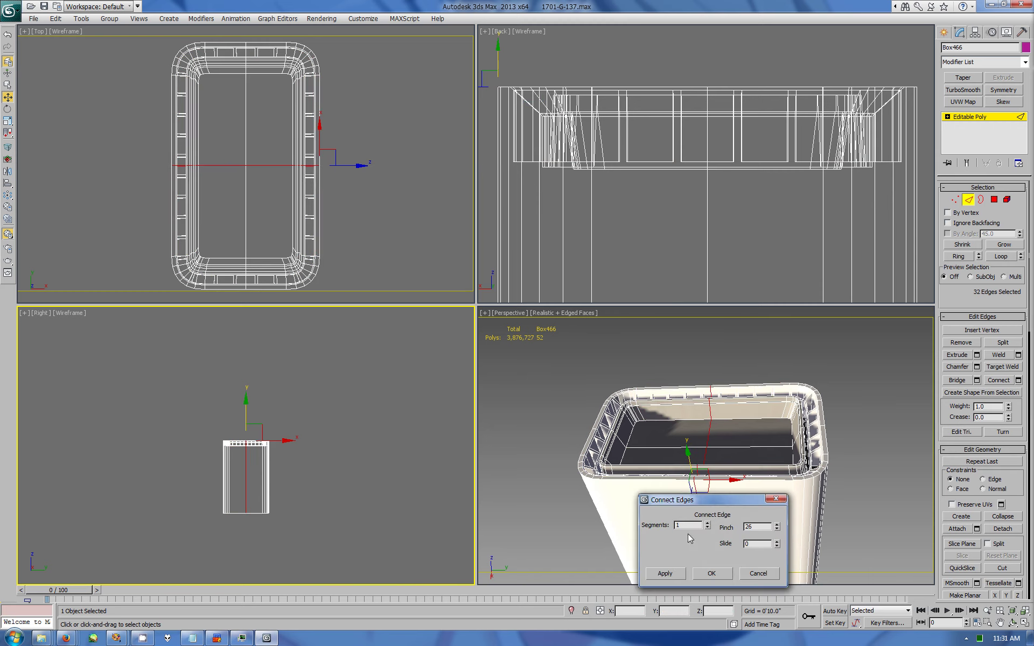
pyautogui.click(721, 578)
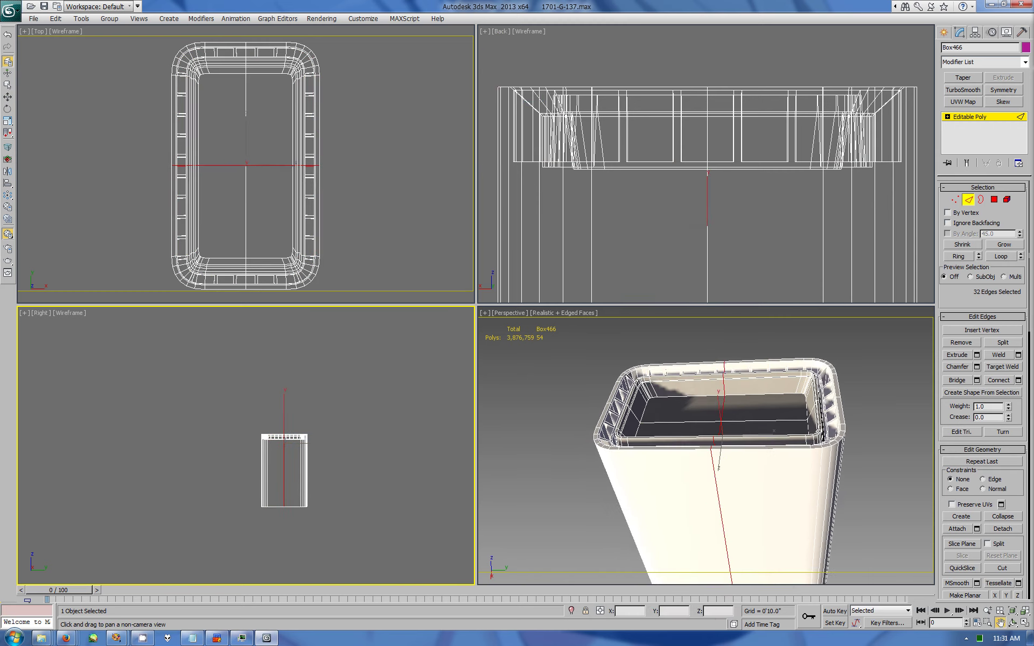
# Step: Delete the vertices of the tray's right half in the maximized Right view
pyautogui.click(1025, 623)
pyautogui.scroll(3, 526, 255)
pyautogui.press('1')
pyautogui.press('w')
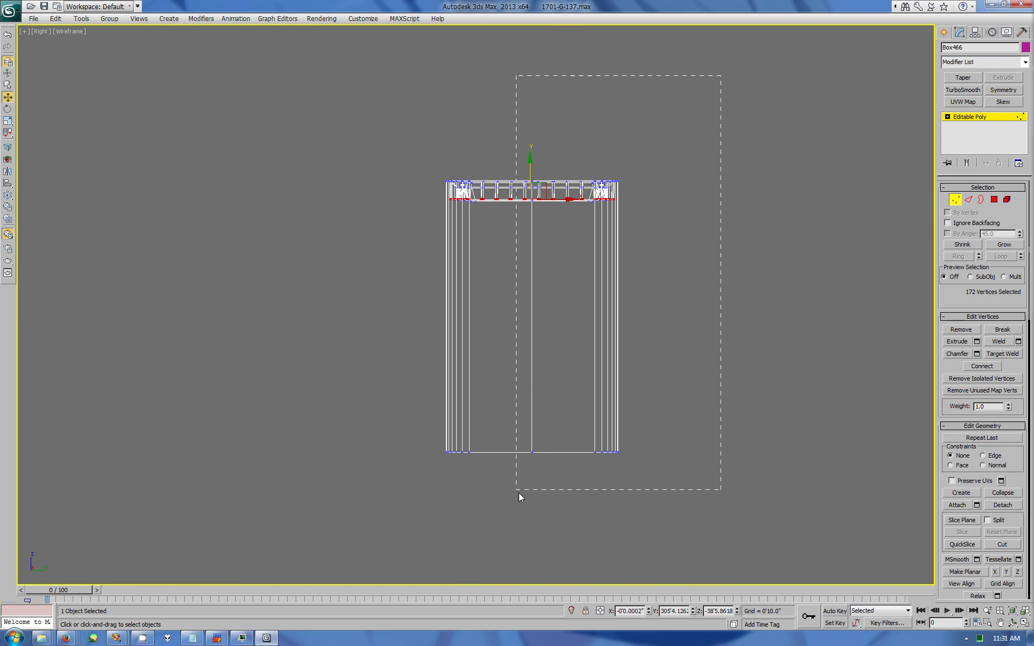
pyautogui.moveTo(720, 76); pyautogui.dragTo(518, 493)
pyautogui.press('Delete')
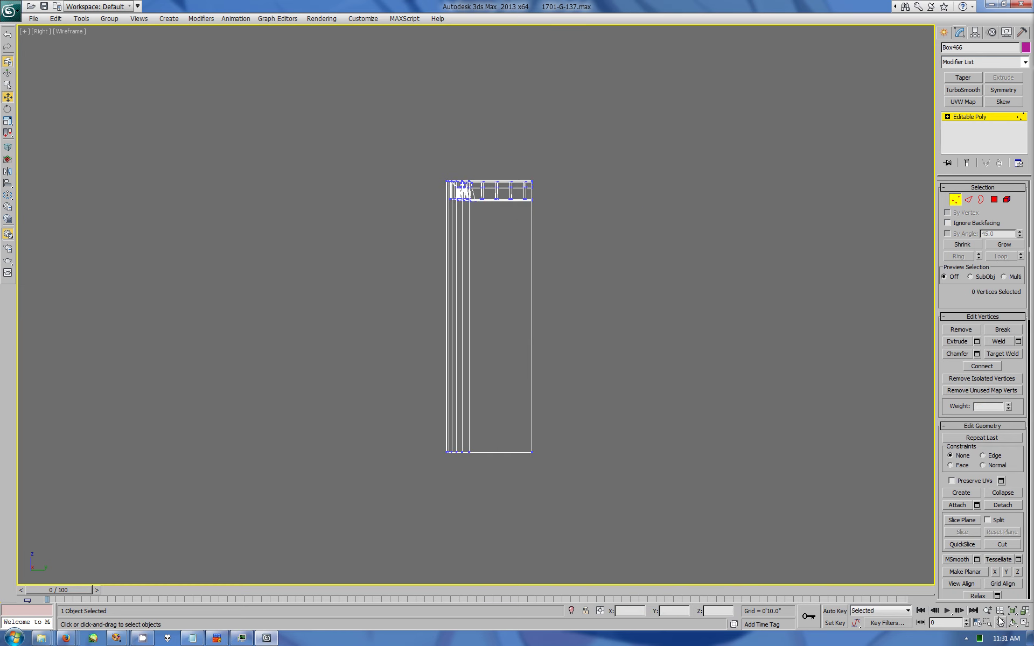
# Step: Raise the bottom vertices to shorten the half tray's lower body
pyautogui.click(1025, 623)
pyautogui.click(714, 422)
pyautogui.click(722, 422)
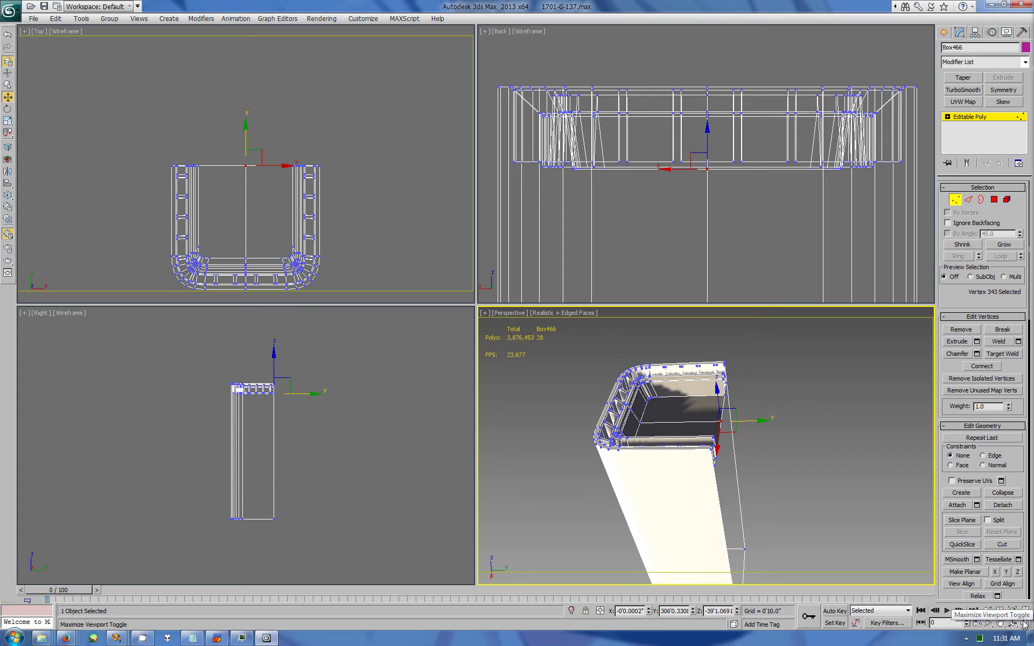
pyautogui.moveTo(722, 422)
pyautogui.keyDown('alt'); pyautogui.mouseDown(button='middle')
pyautogui.moveTo(684, 554)
pyautogui.moveTo(671, 383)
pyautogui.mouseUp(button='middle'); pyautogui.keyUp('alt')
pyautogui.moveTo(531, 448)
pyautogui.mouseDown()
pyautogui.moveTo(755, 478)
pyautogui.moveTo(746, 512)
pyautogui.moveTo(722, 464)
pyautogui.mouseUp()
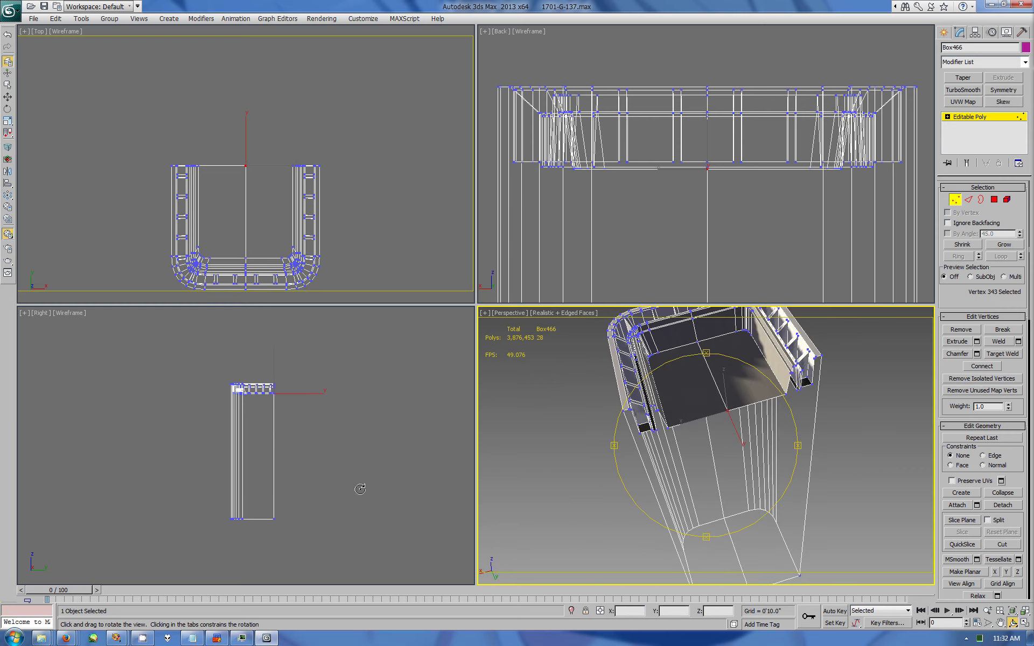
pyautogui.rightClick(360, 489)
pyautogui.press('w')
pyautogui.moveTo(273, 508); pyautogui.dragTo(272, 430)
# Step: Clear the selection and orbit the full-screen Perspective view into the open half tray
pyautogui.click(759, 545)
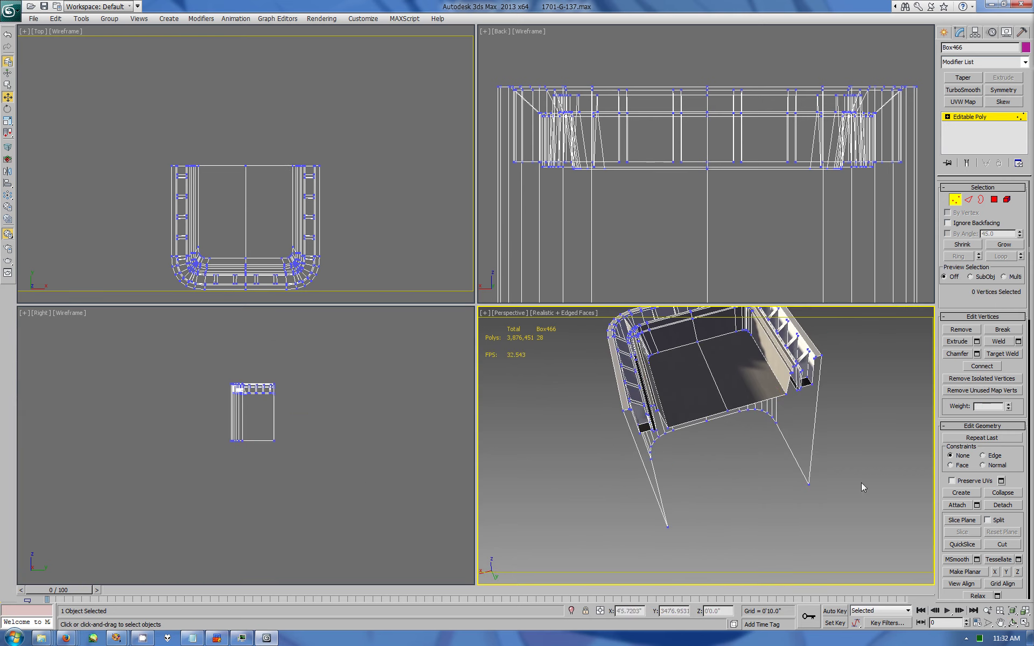
pyautogui.hotkey('alt', 'w')
pyautogui.moveTo(862, 483); pyautogui.dragTo(834, 472, button='middle')
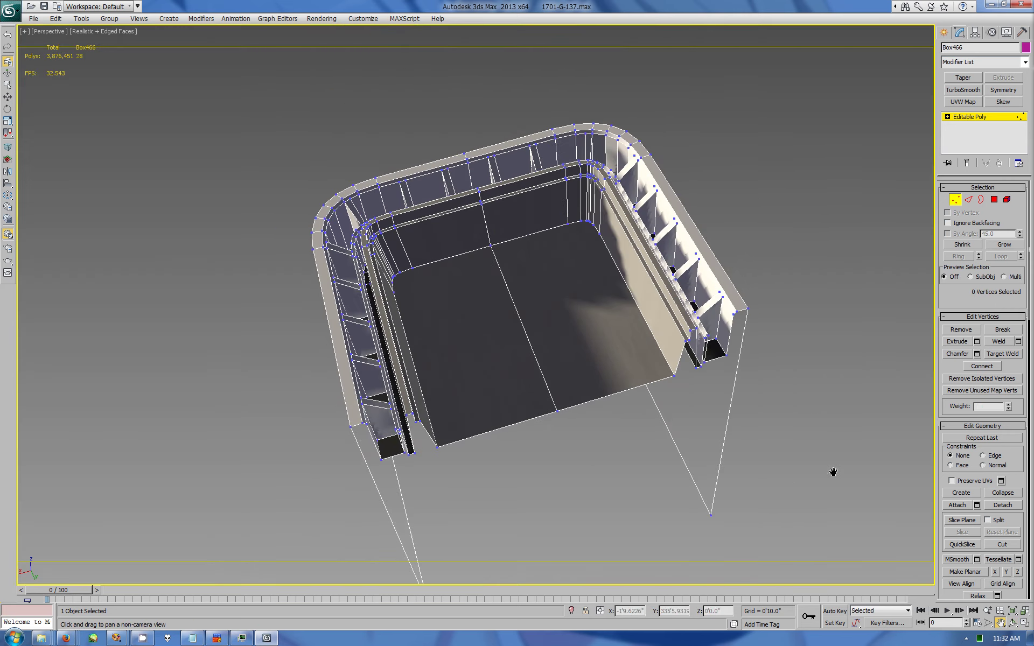
pyautogui.click(1013, 623)
pyautogui.moveTo(539, 345)
pyautogui.mouseDown()
pyautogui.moveTo(553, 374)
pyautogui.moveTo(487, 198)
pyautogui.mouseUp()
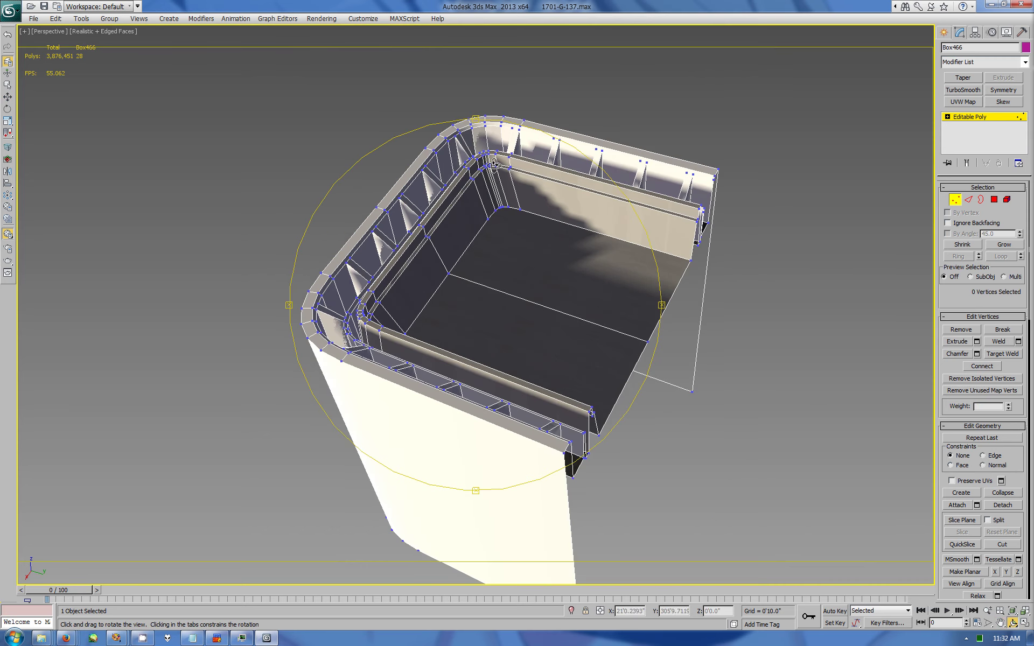
# Step: Add a Symmetry modifier mirroring the half tray across the Y axis
pyautogui.click(968, 199)
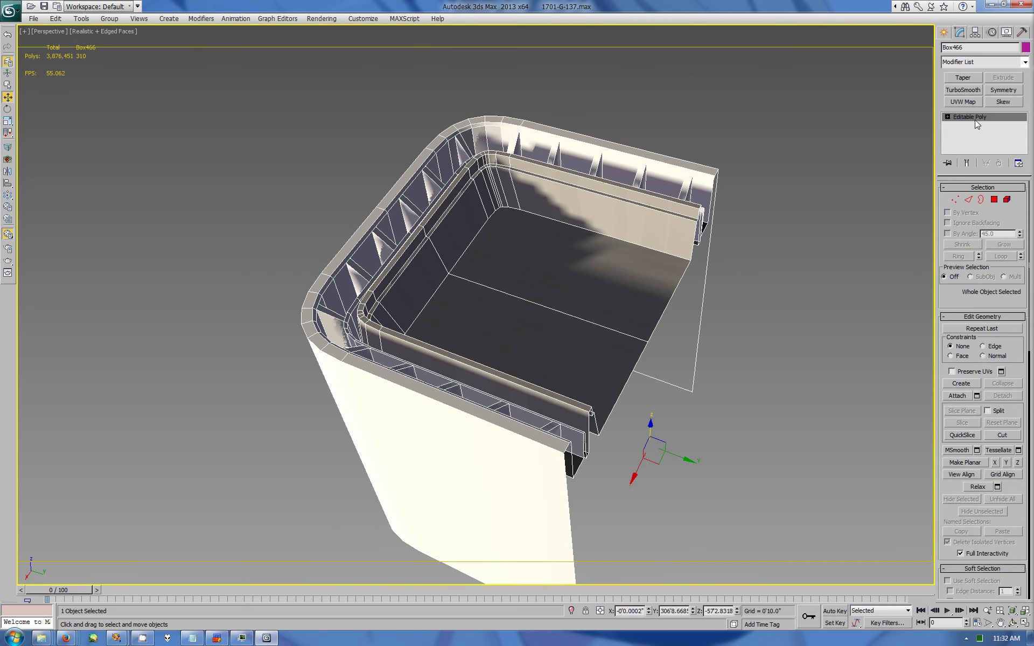
pyautogui.press('w')
pyautogui.click(1003, 90)
pyautogui.click(978, 207)
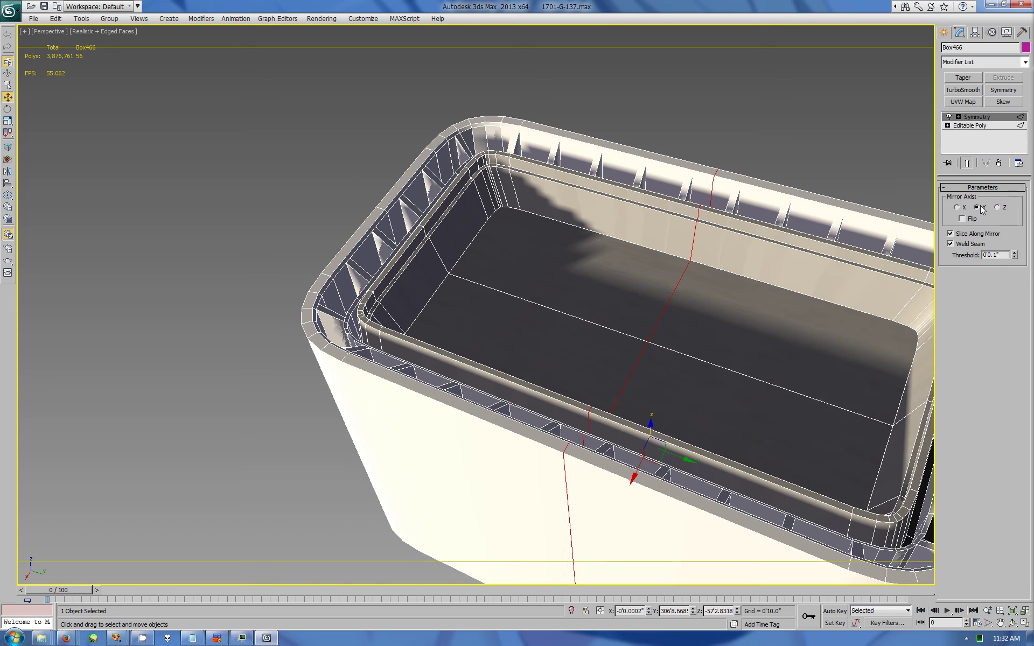
pyautogui.click(1000, 623)
pyautogui.moveTo(808, 444); pyautogui.dragTo(686, 411)
# Step: Chamfer the outer rim edge loop of the Editable Poly by 0'6.56"
pyautogui.click(970, 125)
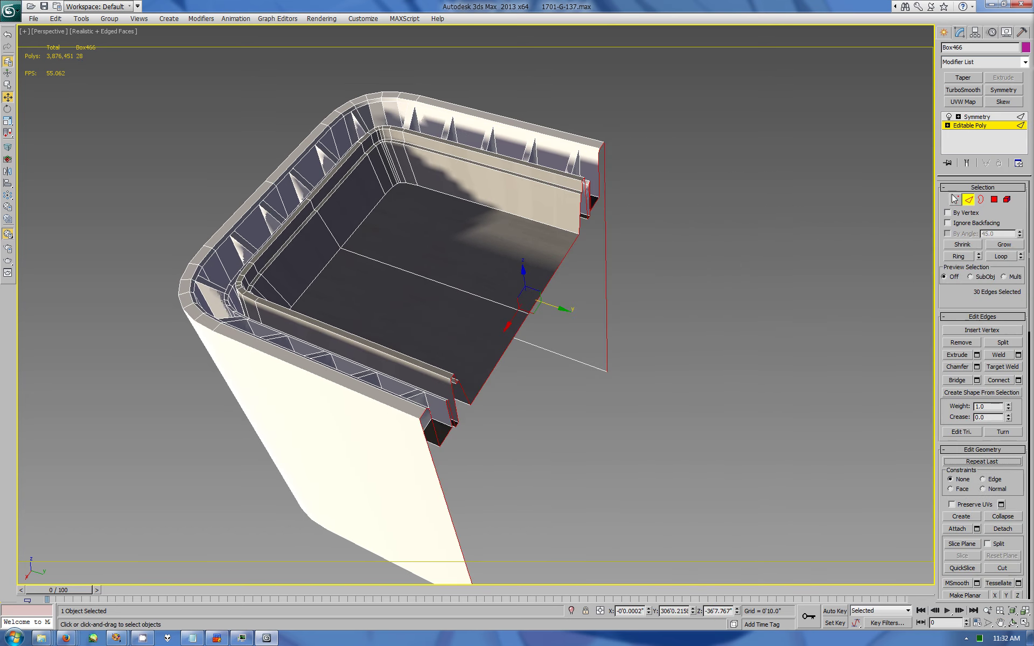
pyautogui.click(285, 354)
pyautogui.click(1000, 257)
pyautogui.click(977, 366)
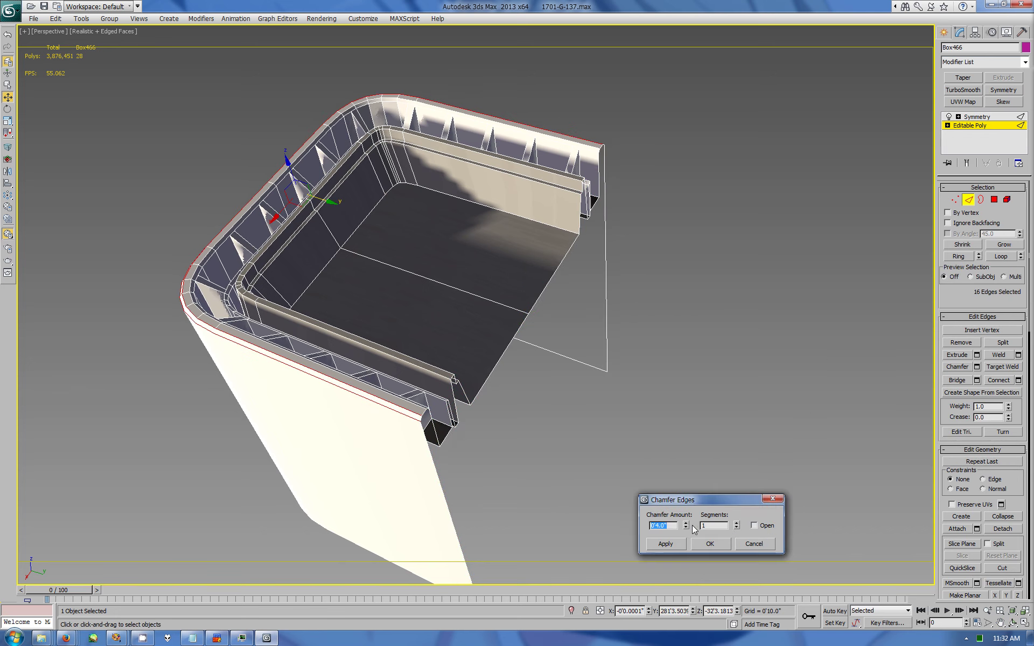
pyautogui.moveTo(685, 525); pyautogui.dragTo(674, 488)
pyautogui.click(696, 545)
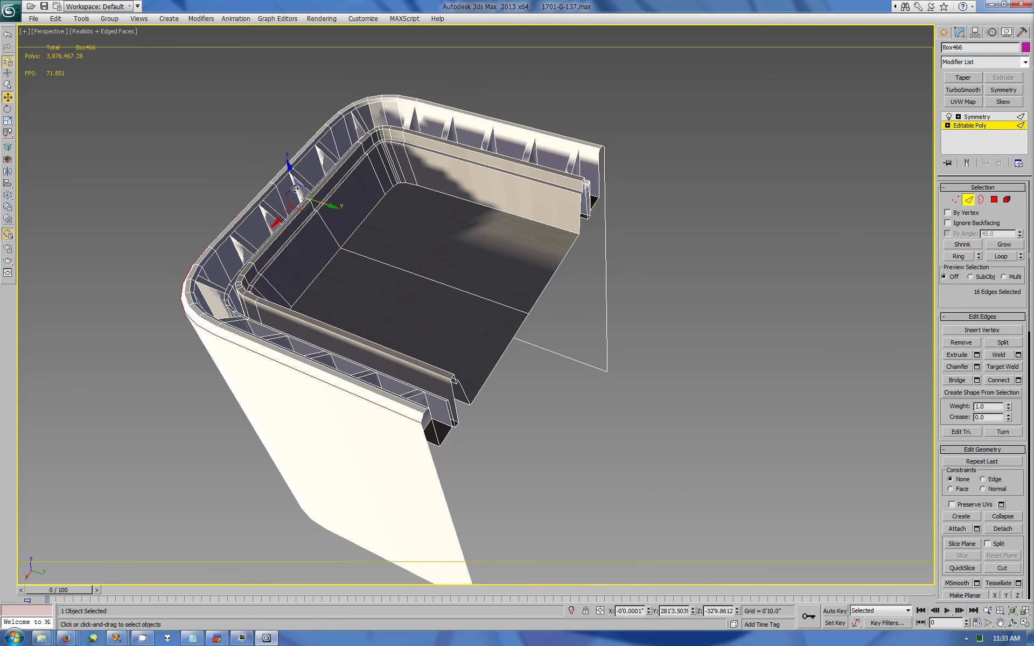
pyautogui.moveTo(593, 377)
pyautogui.keyDown('alt'); pyautogui.mouseDown(button='middle')
pyautogui.moveTo(276, 242)
pyautogui.moveTo(649, 345)
pyautogui.mouseUp(button='middle'); pyautogui.keyUp('alt')
# Step: Select the chamfered rim faces and view the rim from above
pyautogui.press('w')
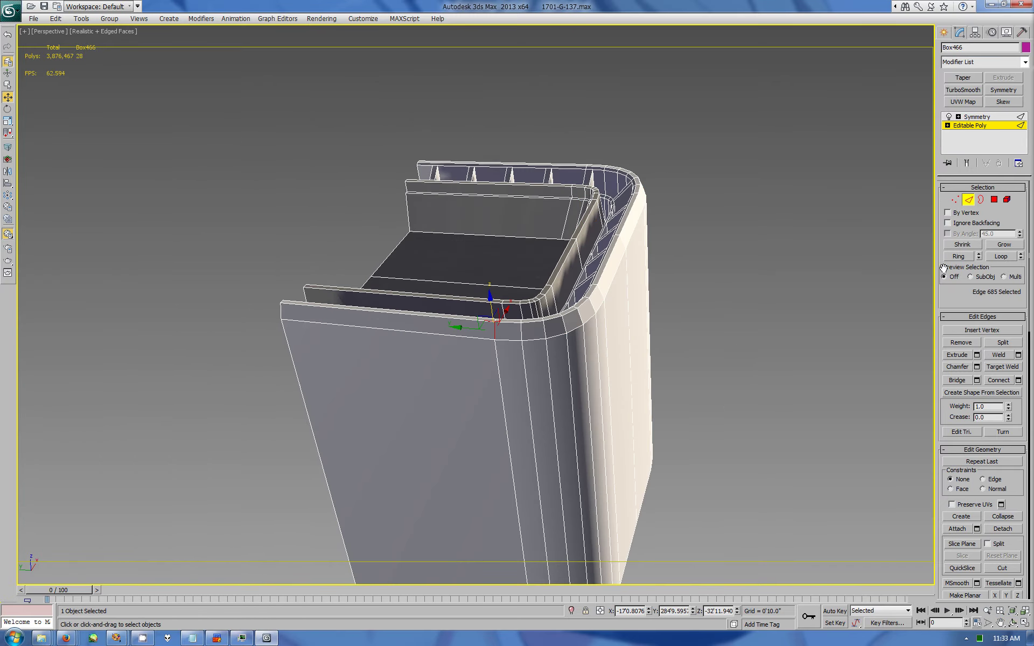
pyautogui.keyDown('ctrl'); pyautogui.click(994, 199); pyautogui.keyUp('ctrl')
pyautogui.scroll(-5, 949, 423)
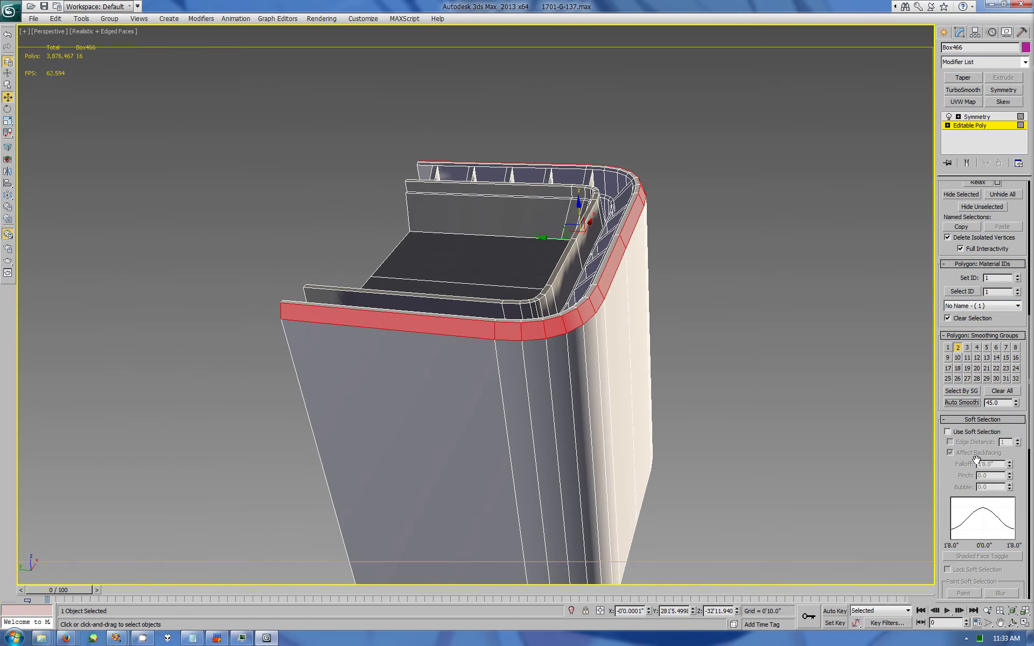
pyautogui.click(1013, 623)
pyautogui.moveTo(539, 404); pyautogui.dragTo(620, 296)
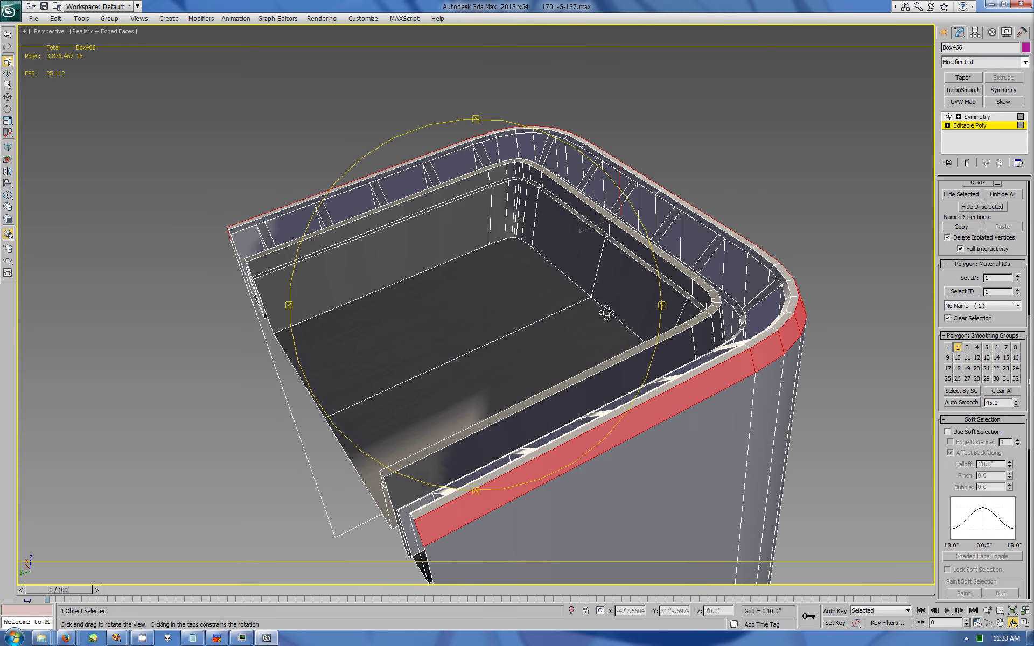
pyautogui.scroll(5, 964, 214)
pyautogui.scroll(1, 963, 214)
# Step: Try a smaller chamfer on the inner lip loop, then cancel and undo it
pyautogui.click(969, 200)
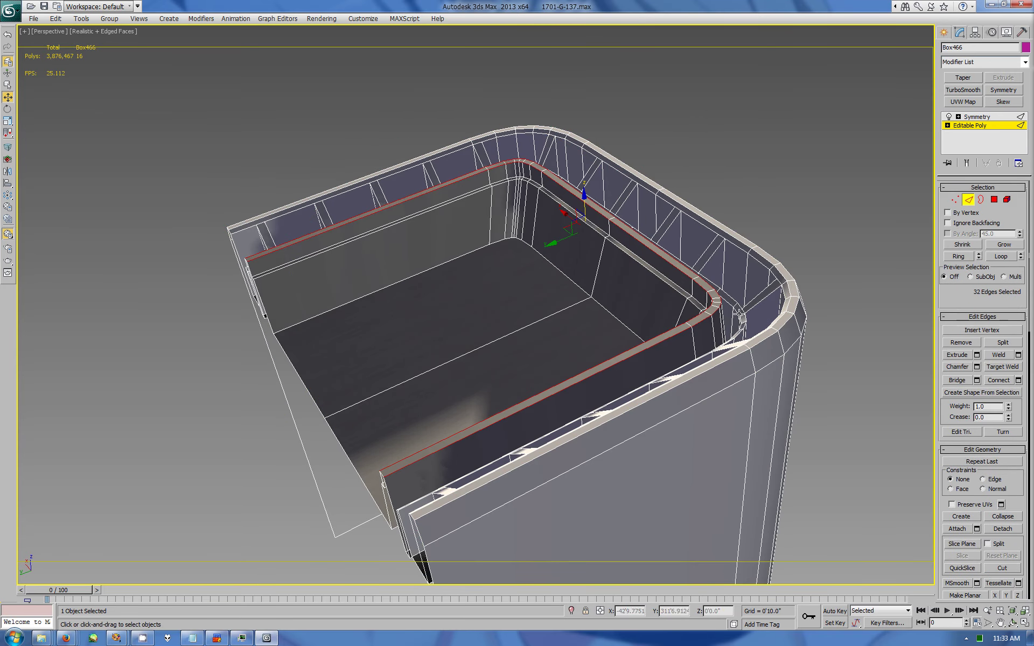
pyautogui.click(977, 367)
pyautogui.moveTo(686, 525); pyautogui.dragTo(687, 567)
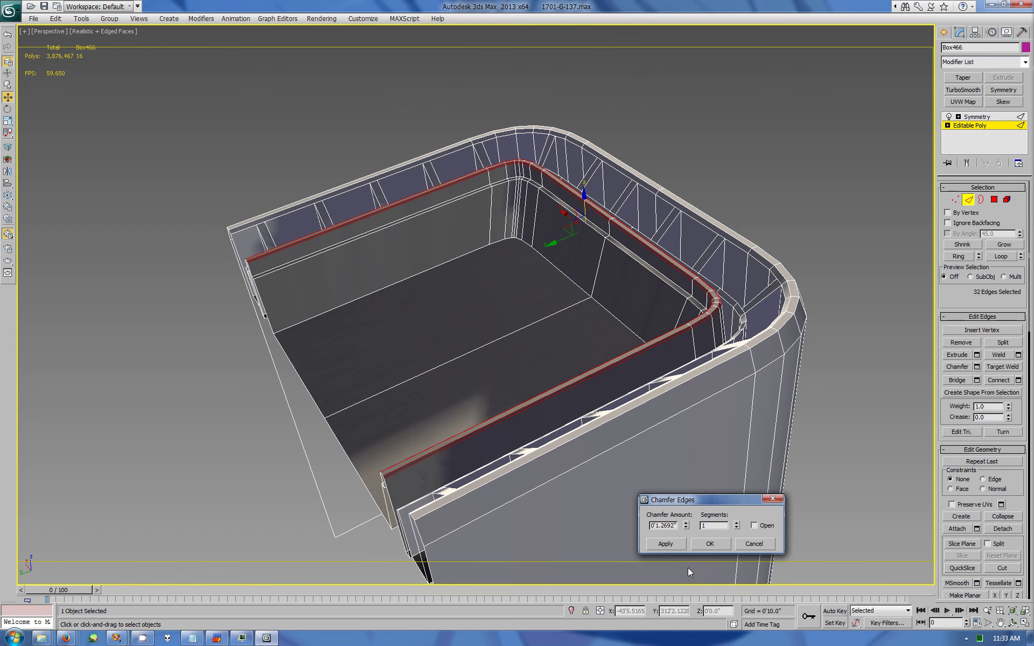
pyautogui.click(761, 543)
pyautogui.keyDown('alt'); pyautogui.moveTo(862, 540); pyautogui.dragTo(658, 379, button='middle'); pyautogui.keyUp('alt')
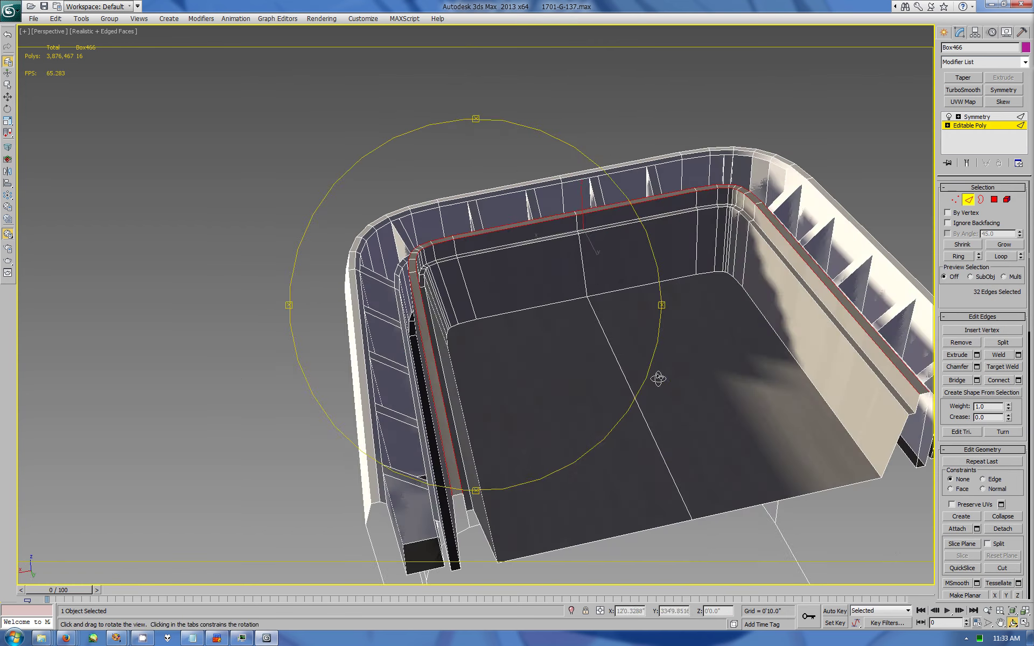
pyautogui.hotkey('ctrl', 'z')
# Step: Select the inner wall faces and both halves of the tray floor
pyautogui.keyDown('ctrl'); pyautogui.click(994, 200); pyautogui.keyUp('ctrl')
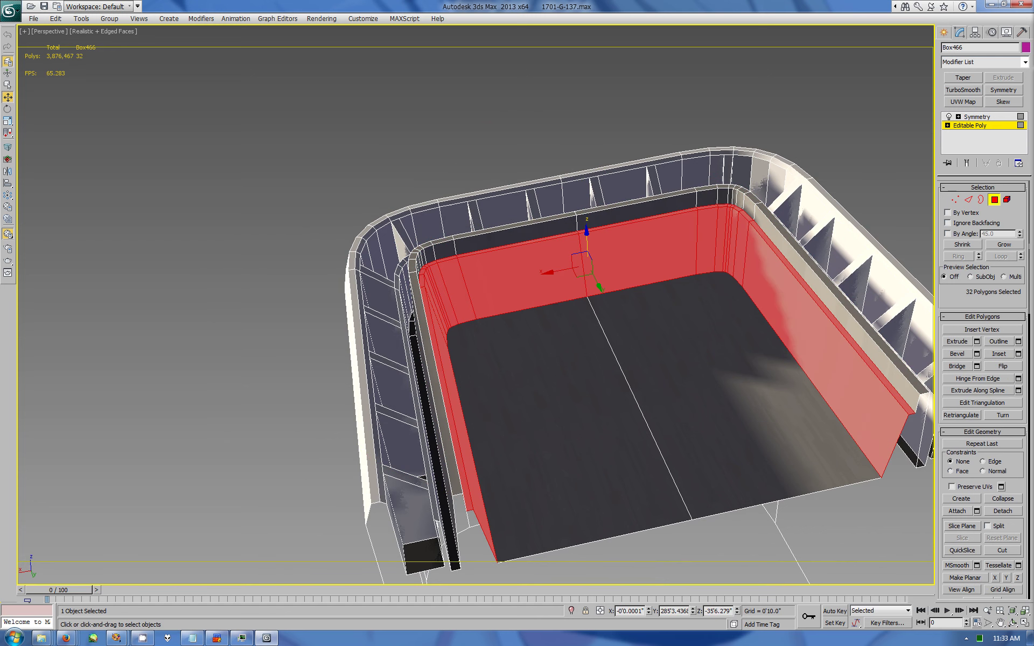
pyautogui.click(700, 404)
pyautogui.keyDown('ctrl'); pyautogui.click(572, 365); pyautogui.keyUp('ctrl')
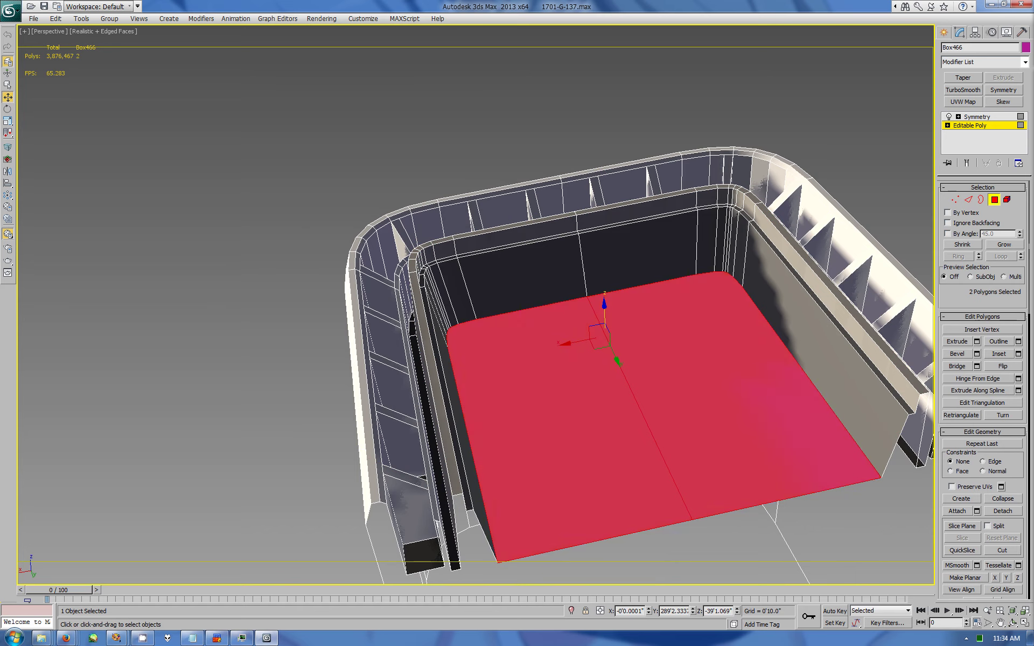
pyautogui.click(945, 34)
# Step: Draw a thin box over the tray rim in the maximized Right view
pyautogui.hotkey('alt', 'w')
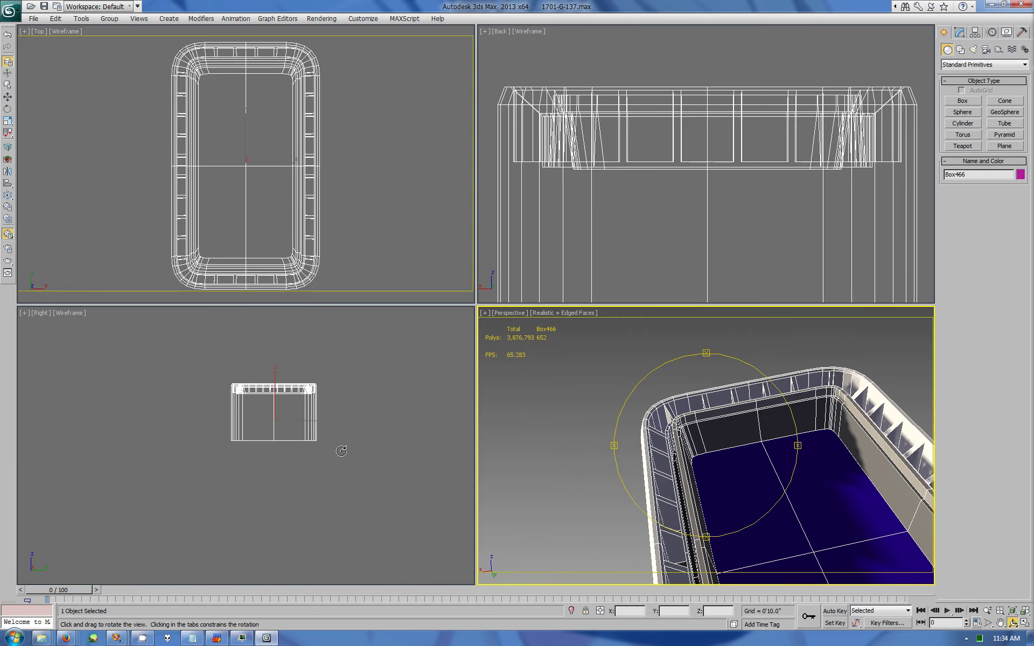
pyautogui.rightClick(341, 448)
pyautogui.hotkey('alt', 'w')
pyautogui.click(963, 100)
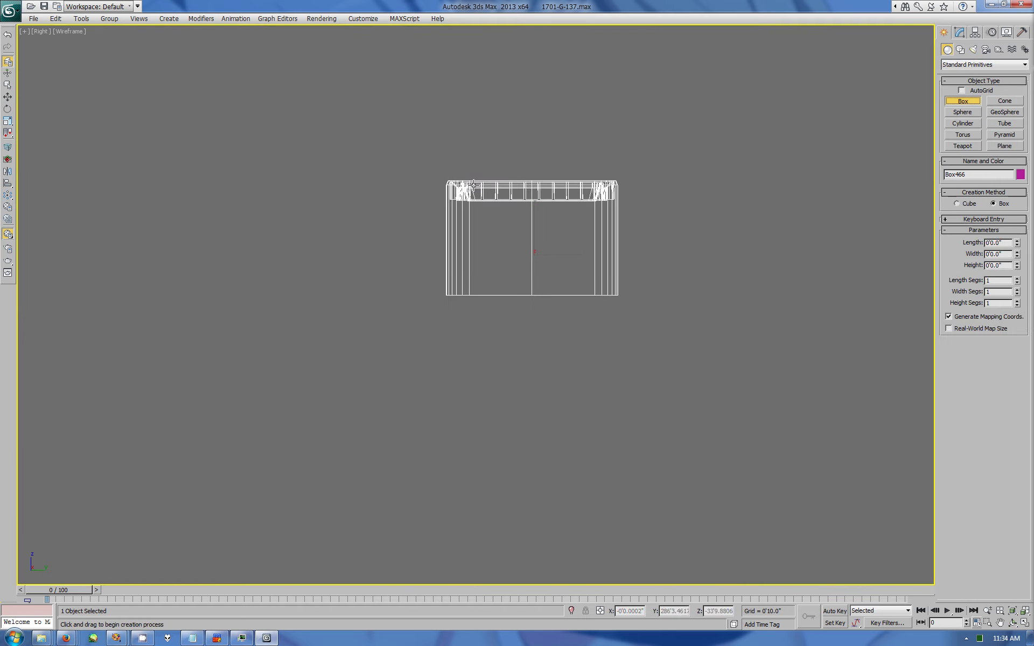
pyautogui.moveTo(474, 184); pyautogui.dragTo(476, 218)
pyautogui.rightClick(469, 169)
pyautogui.click(776, 189)
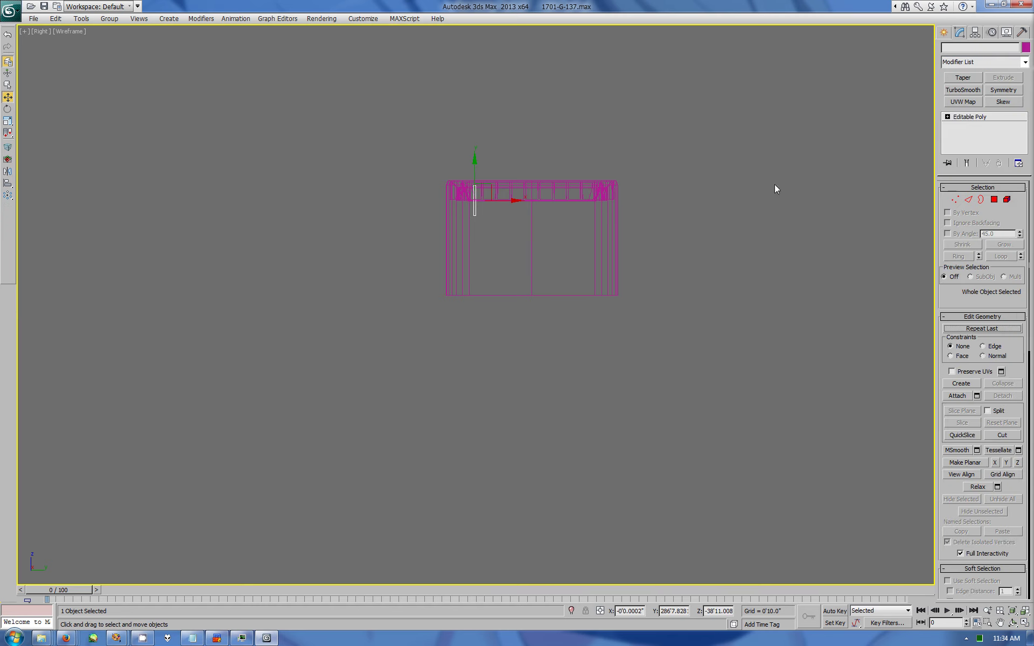
# Step: Convert the new box to Editable Poly and select its corner vertices
pyautogui.press('4')
pyautogui.click(475, 210)
pyautogui.press('w')
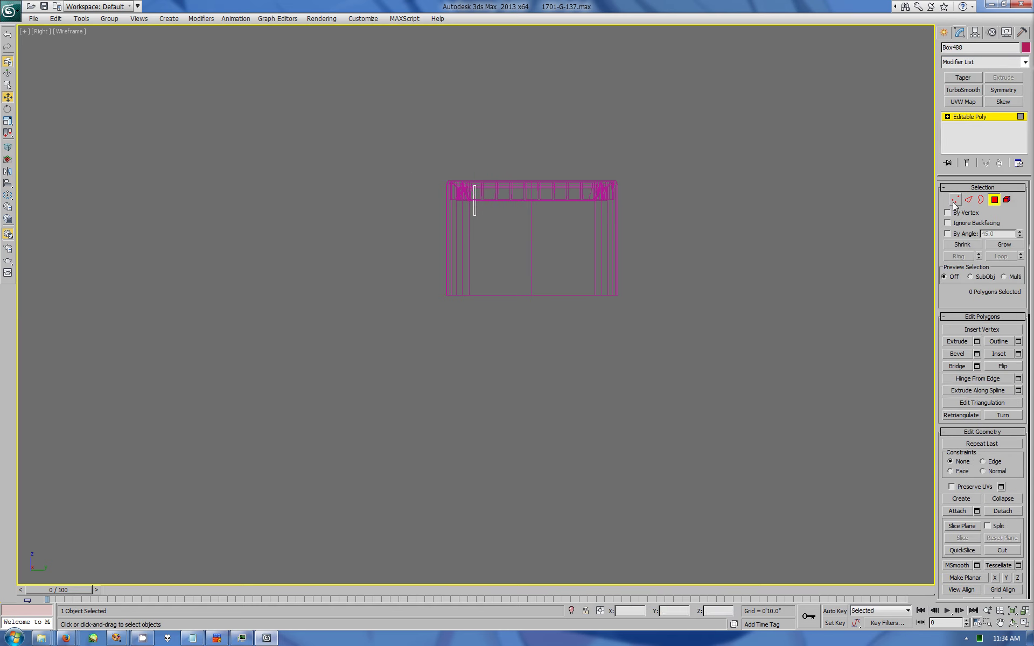
pyautogui.press('1')
pyautogui.moveTo(478, 215); pyautogui.dragTo(473, 171)
pyautogui.click(1000, 624)
pyautogui.scroll(3, 467, 305)
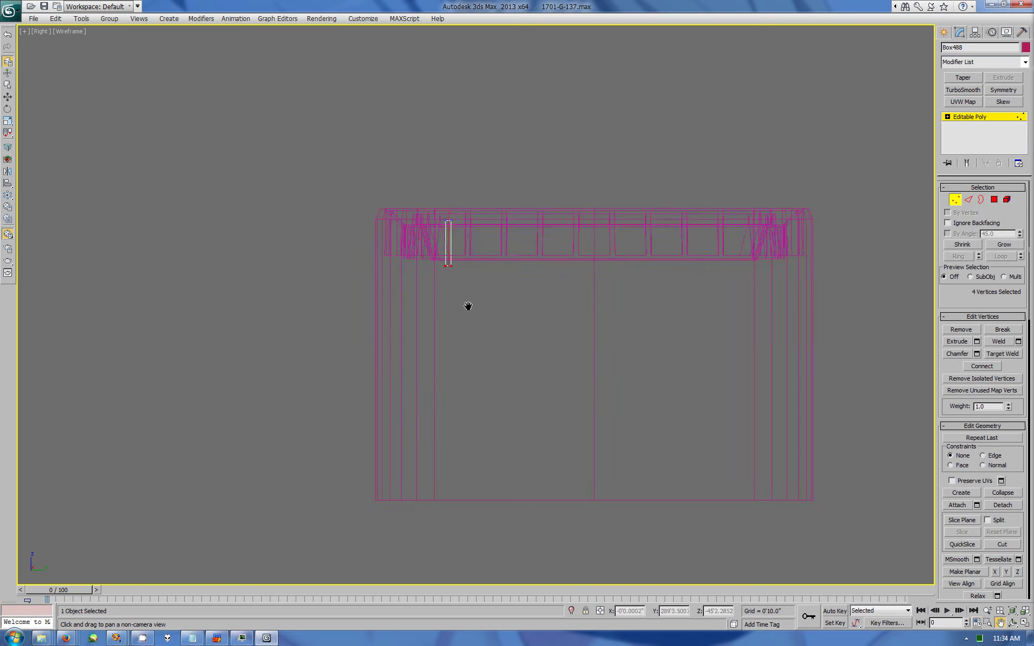
pyautogui.scroll(4, 518, 251)
pyautogui.press('w')
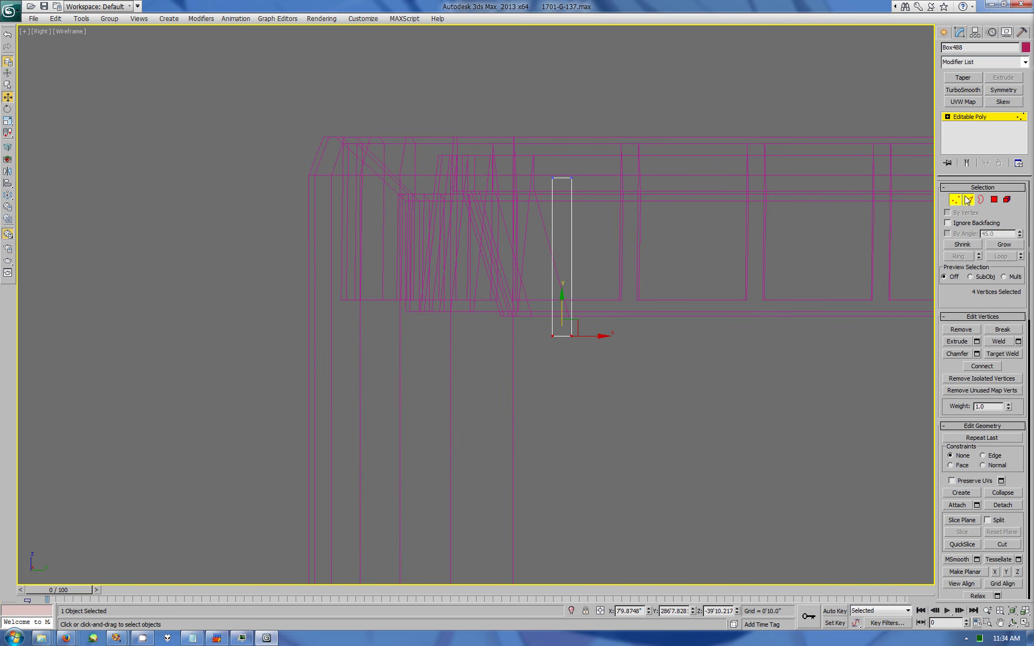
# Step: Connect a middle edge across the fin and scale vertex rows to taper both ends
pyautogui.click(968, 201)
pyautogui.click(1018, 379)
pyautogui.press('Return')
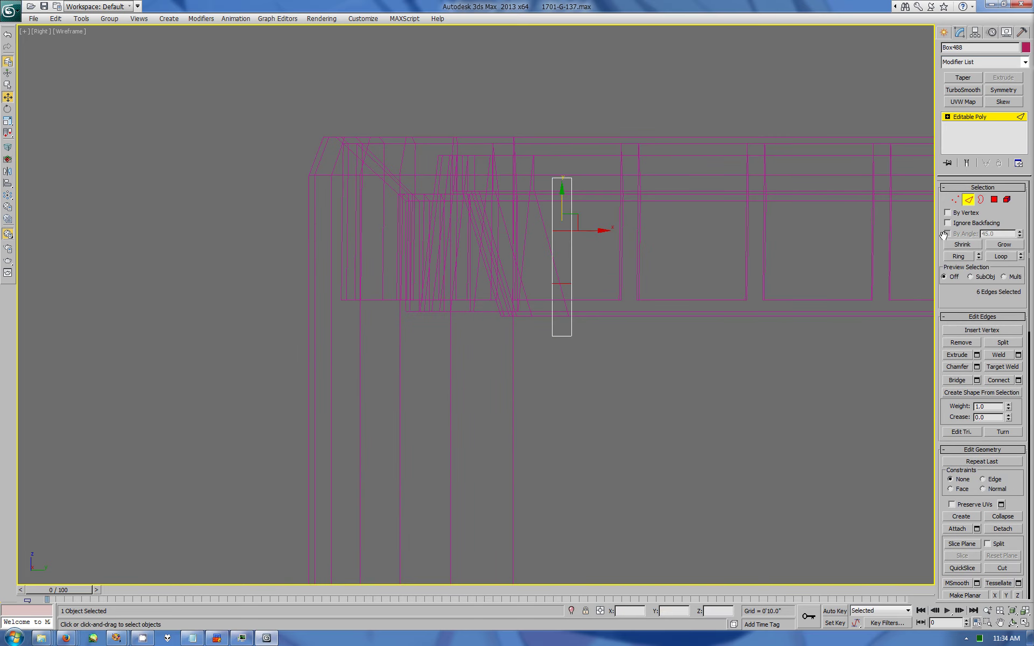
pyautogui.press('1')
pyautogui.press('r')
pyautogui.moveTo(528, 219); pyautogui.dragTo(635, 360)
pyautogui.moveTo(593, 281); pyautogui.dragTo(616, 284)
pyautogui.moveTo(504, 252); pyautogui.dragTo(593, 297)
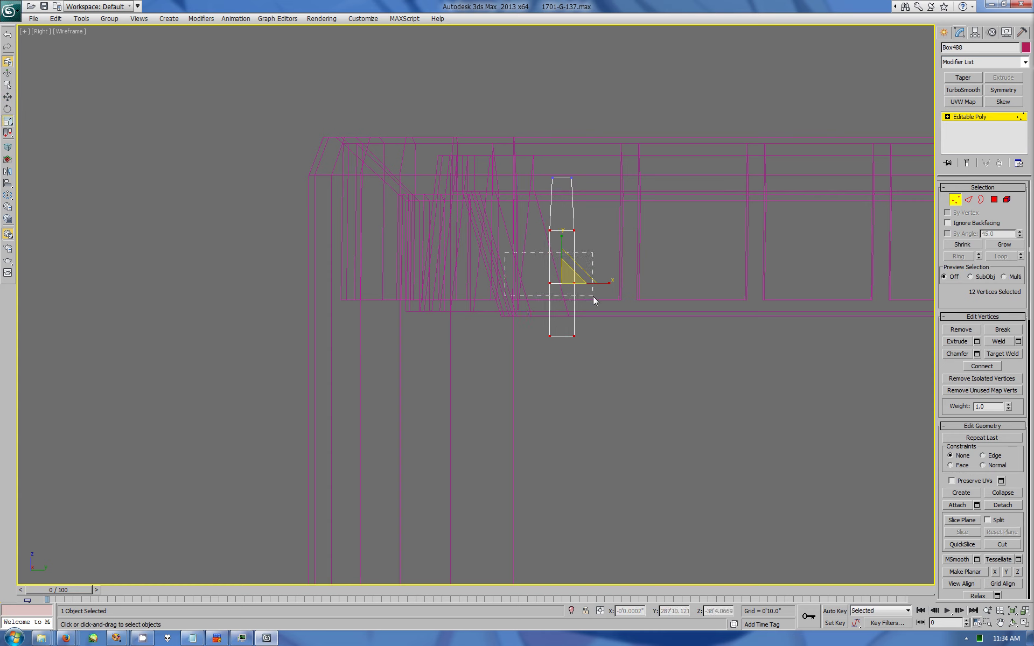
pyautogui.moveTo(531, 320)
pyautogui.mouseDown()
pyautogui.moveTo(598, 350)
pyautogui.moveTo(570, 334)
pyautogui.mouseUp()
pyautogui.moveTo(522, 127)
pyautogui.mouseDown()
pyautogui.moveTo(590, 190)
pyautogui.moveTo(578, 169)
pyautogui.moveTo(465, 161)
pyautogui.mouseUp()
# Step: Chamfer the fin's top edges into a pointed top, ending at 0'3.65"
pyautogui.press('w')
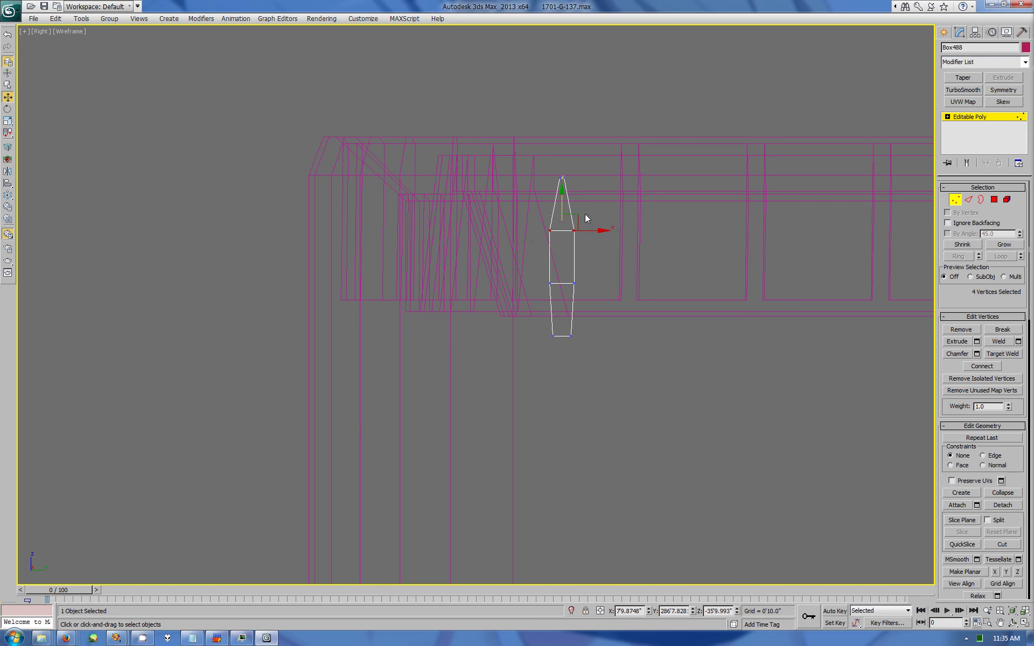
pyautogui.press('2')
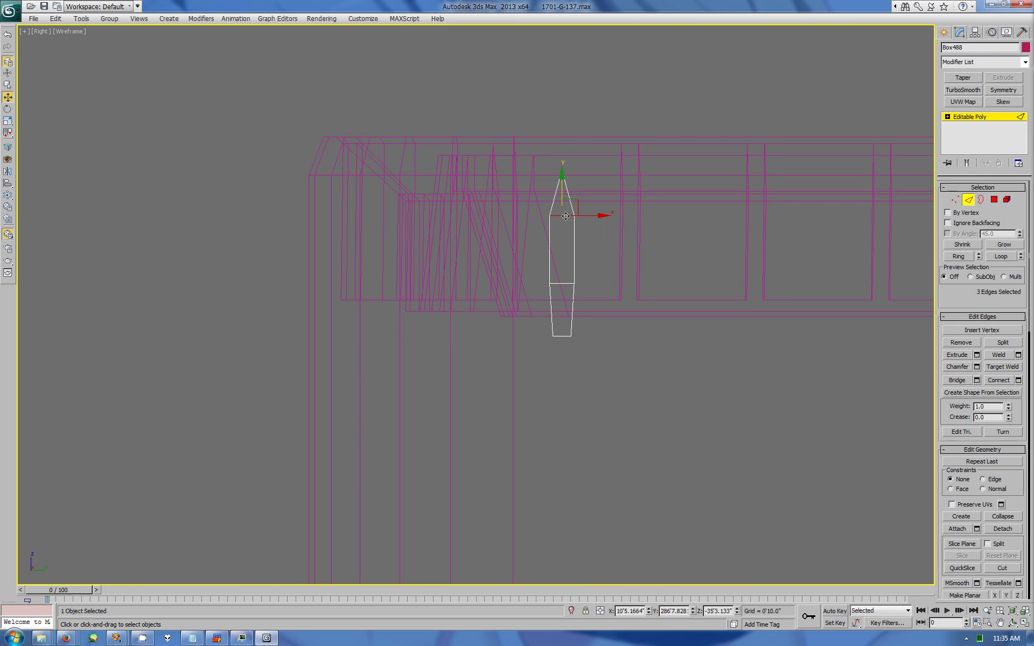
pyautogui.click(978, 367)
pyautogui.moveTo(685, 524); pyautogui.dragTo(665, 185)
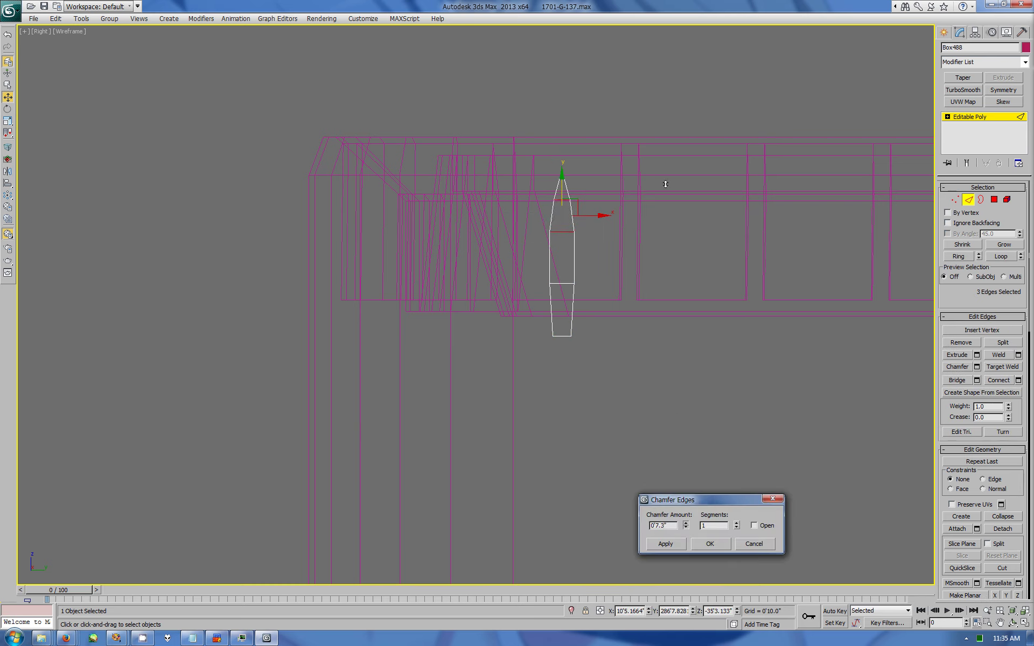
pyautogui.click(683, 544)
pyautogui.moveTo(686, 526); pyautogui.dragTo(688, 531)
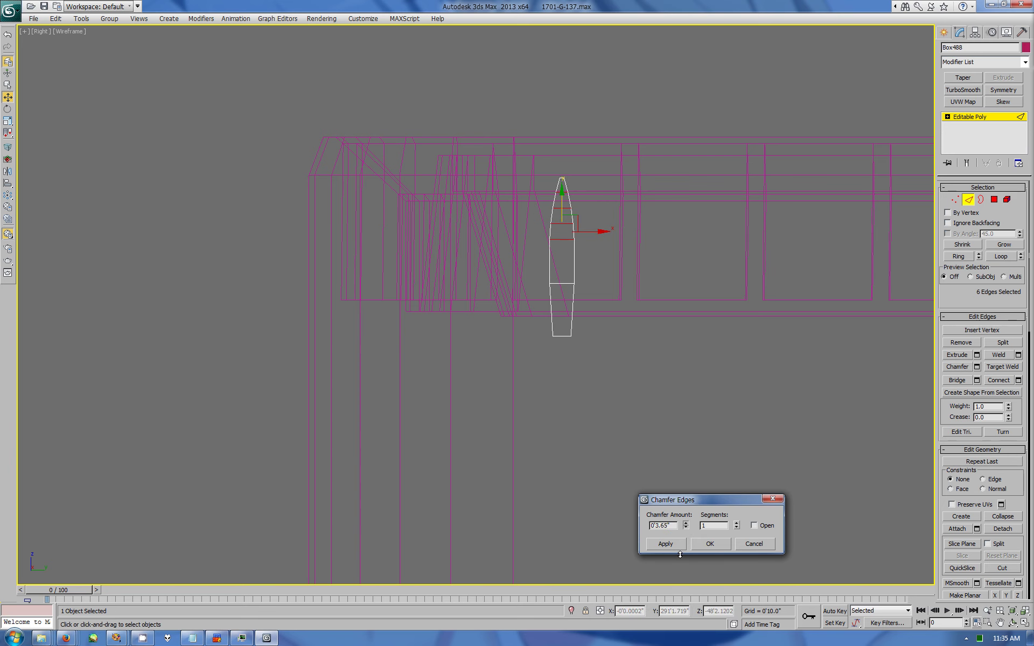
pyautogui.click(709, 544)
pyautogui.hotkey('alt', 'w')
pyautogui.keyDown('alt'); pyautogui.moveTo(700, 442); pyautogui.dragTo(700, 414, button='middle'); pyautogui.keyUp('alt')
# Step: Shift the fin's 14 selected vertices along the X axis
pyautogui.rightClick(689, 213)
pyautogui.press('1')
pyautogui.press('w')
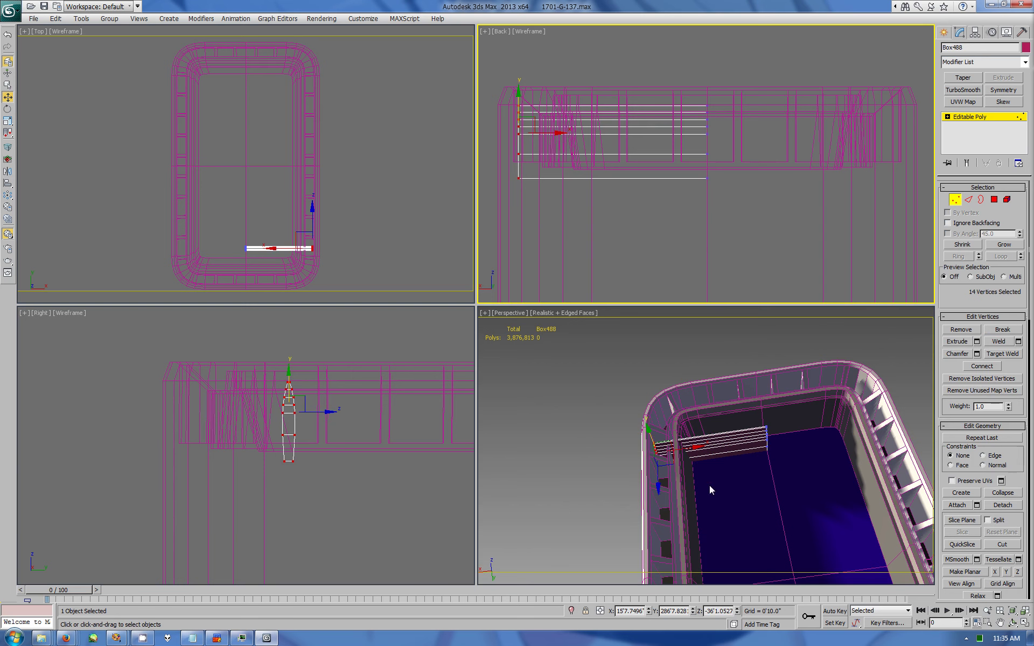
pyautogui.rightClick(709, 487)
pyautogui.moveTo(627, 459); pyautogui.dragTo(790, 428)
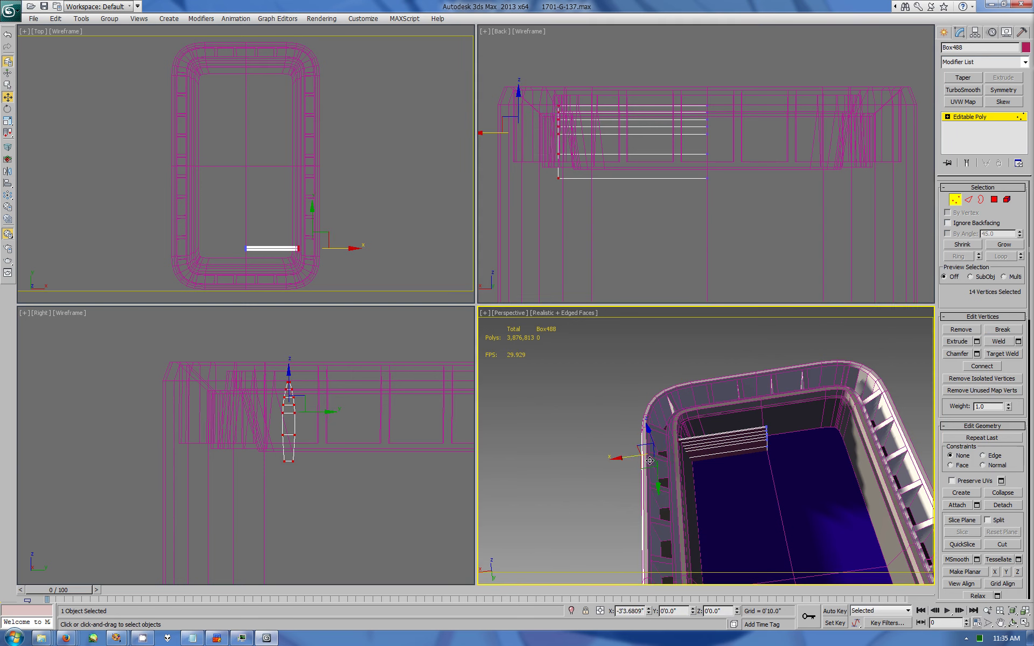
pyautogui.click(1013, 624)
pyautogui.moveTo(675, 533); pyautogui.dragTo(772, 521)
# Step: Add a Symmetry modifier on Z to make one full-width blade, shown in Realistic shading
pyautogui.click(1003, 90)
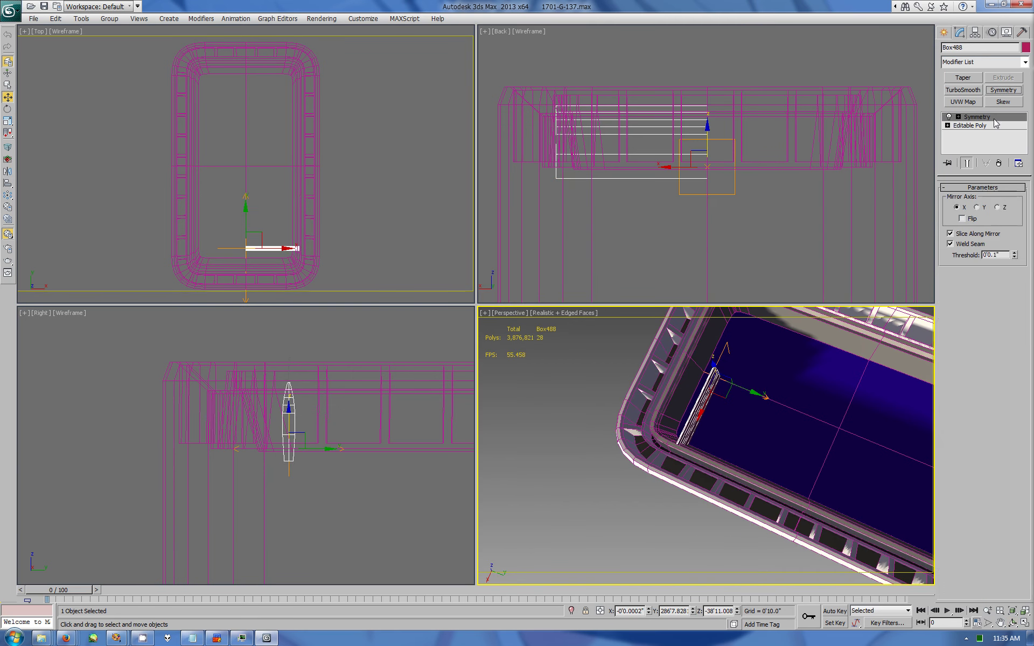
pyautogui.click(998, 208)
pyautogui.click(1013, 624)
pyautogui.moveTo(717, 474); pyautogui.dragTo(741, 422)
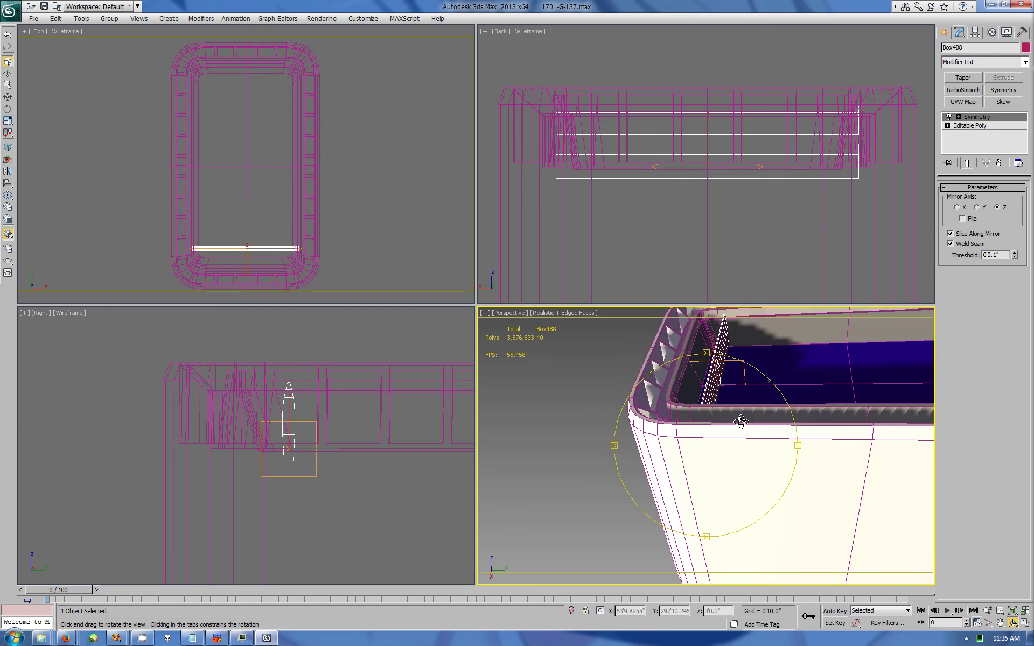
pyautogui.click(1025, 624)
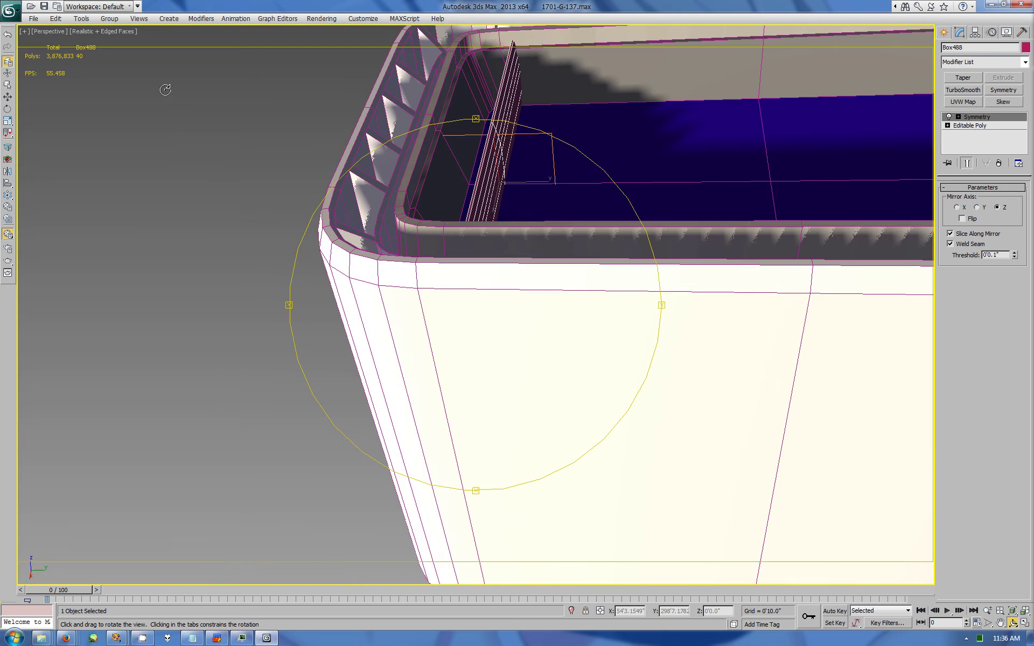
pyautogui.click(110, 32)
pyautogui.click(141, 79)
pyautogui.moveTo(521, 307)
pyautogui.mouseDown()
pyautogui.moveTo(455, 240)
pyautogui.moveTo(406, 248)
pyautogui.mouseUp()
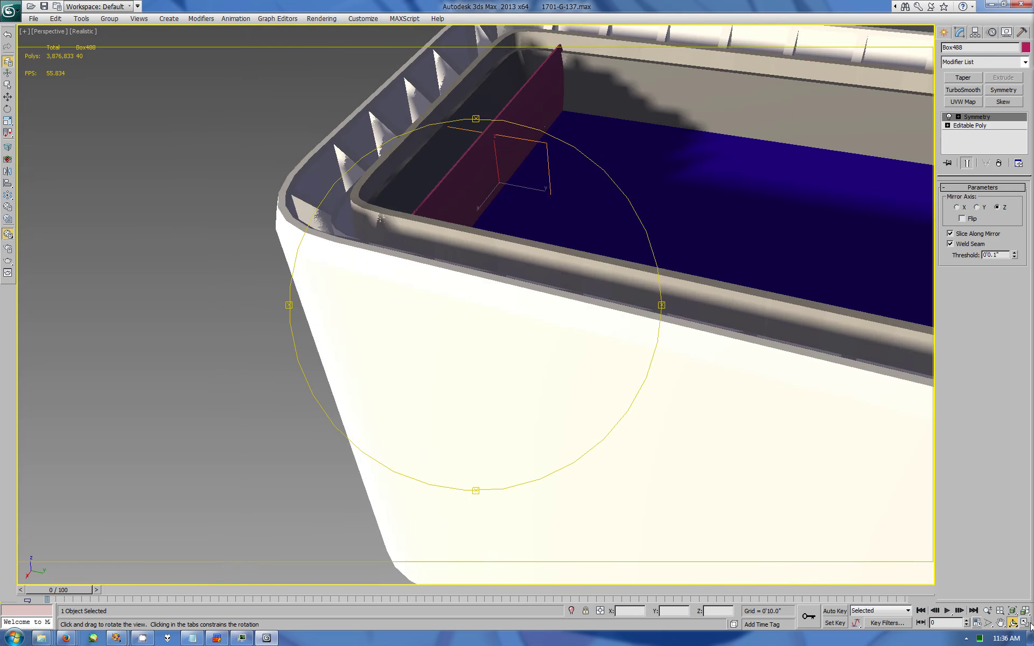
pyautogui.hotkey('alt', 'w')
# Step: Scale the 28 selected base-mesh vertices inward in the Right view
pyautogui.click(970, 125)
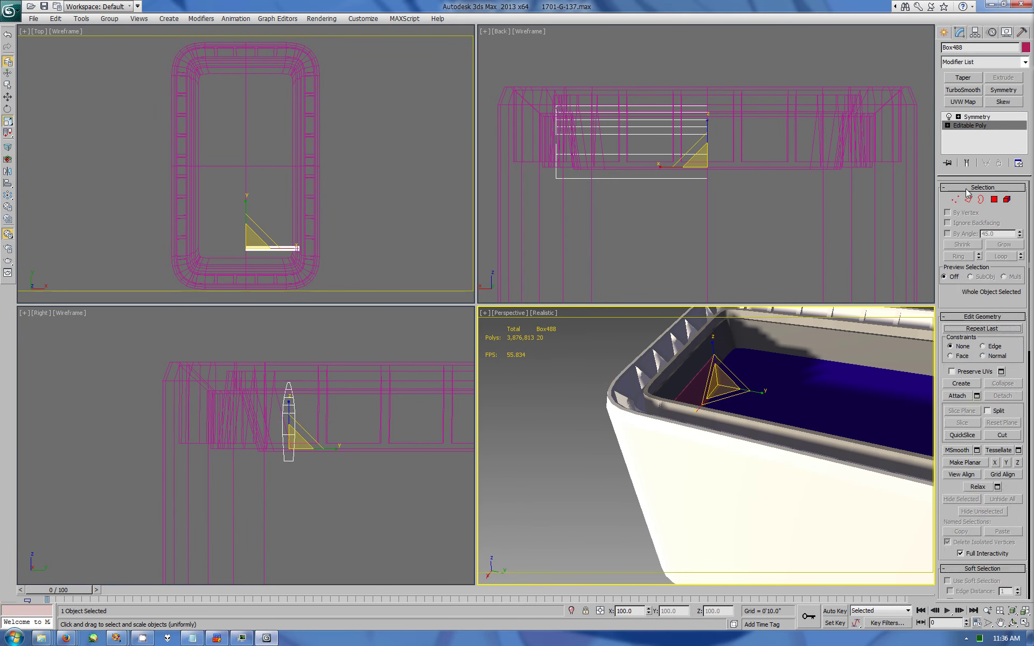
pyautogui.middleClick(335, 497)
pyautogui.moveTo(288, 371); pyautogui.dragTo(288, 388)
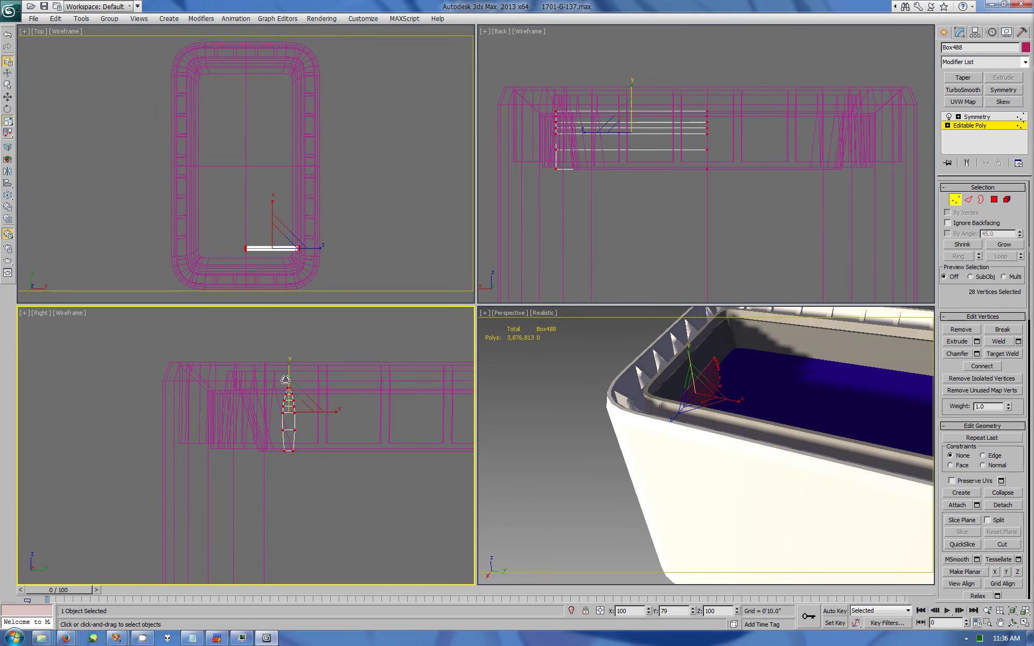
pyautogui.hotkey('ctrl', 'r')
pyautogui.moveTo(673, 409); pyautogui.dragTo(610, 439)
pyautogui.press('w')
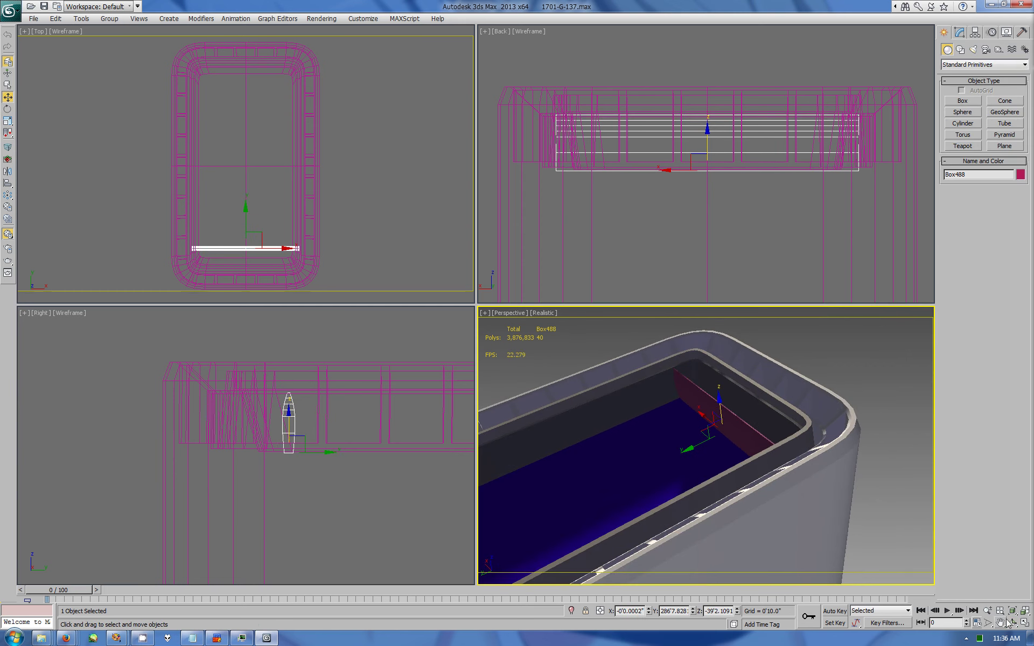
# Step: Frame the fin full-screen and inspect it with edged faces shading turned on
pyautogui.hotkey('alt', 'w')
pyautogui.press('z')
pyautogui.hotkey('ctrl', 'r')
pyautogui.moveTo(596, 377); pyautogui.dragTo(596, 339)
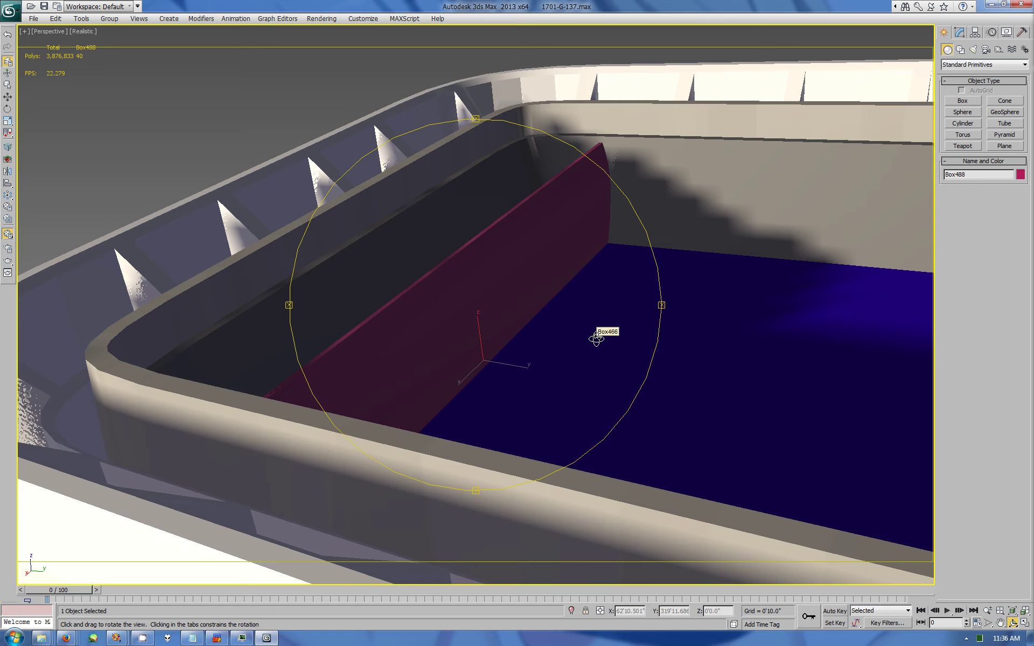
pyautogui.moveTo(567, 363); pyautogui.dragTo(484, 372)
pyautogui.click(83, 31)
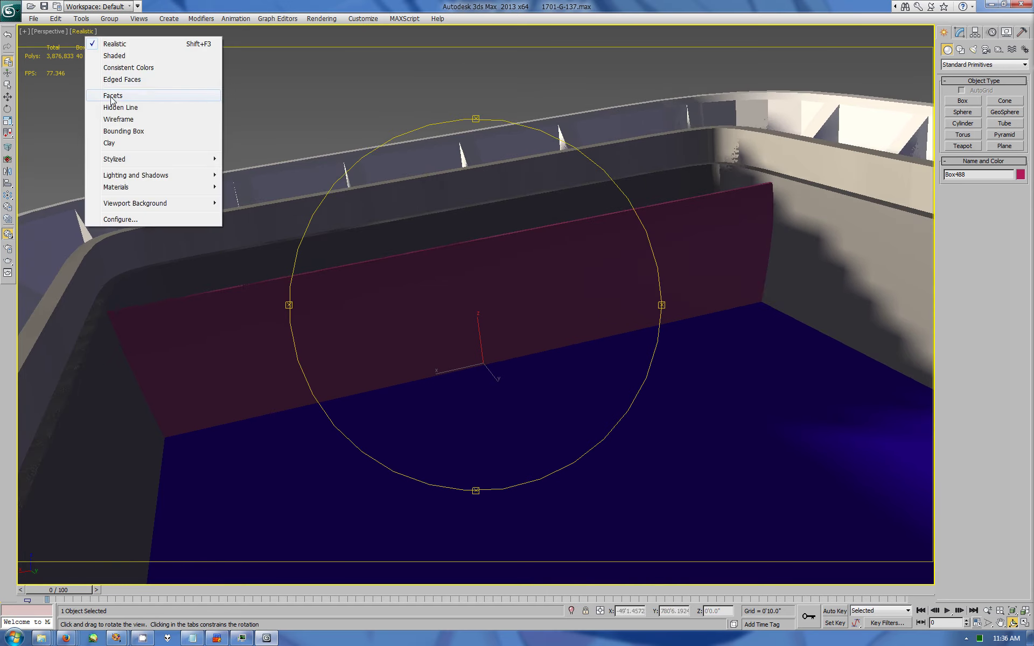
pyautogui.click(108, 80)
pyautogui.moveTo(403, 315); pyautogui.dragTo(813, 121)
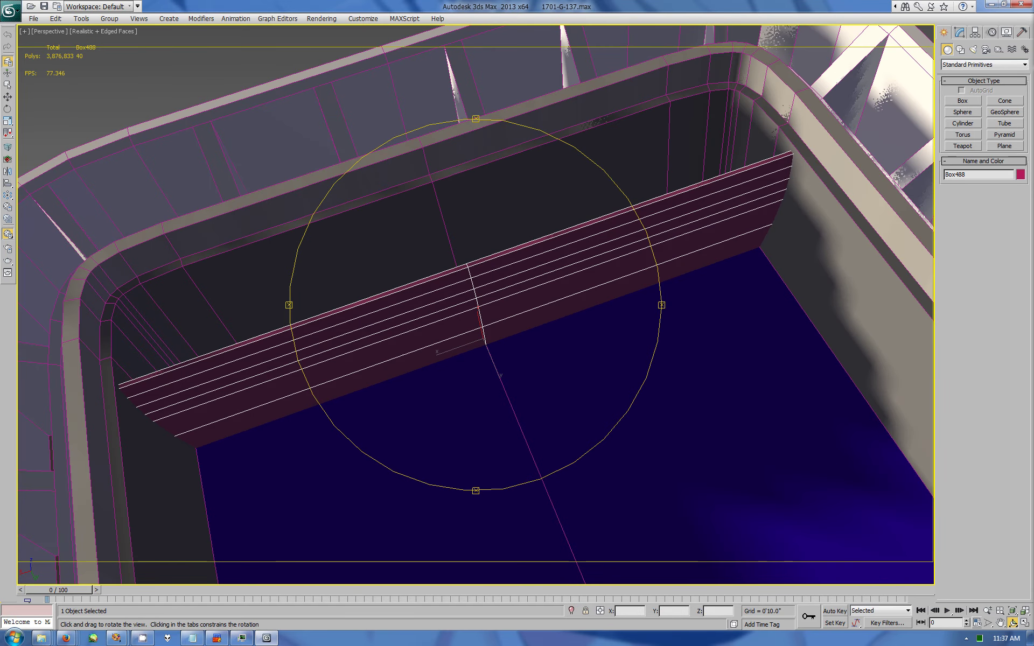
pyautogui.moveTo(474, 301); pyautogui.dragTo(544, 280)
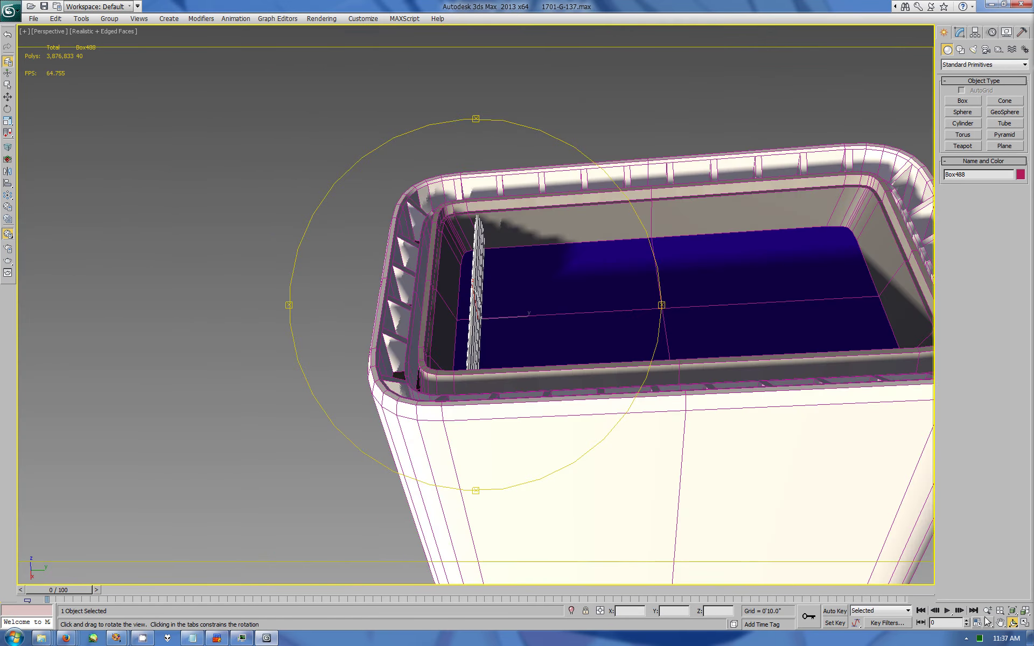
pyautogui.hotkey('alt', 'w')
pyautogui.moveTo(323, 499); pyautogui.dragTo(226, 478)
# Step: Array the fin into ten copies spaced 3'7.0" apart along X, previewing before confirming
pyautogui.hotkey('alt', 'w')
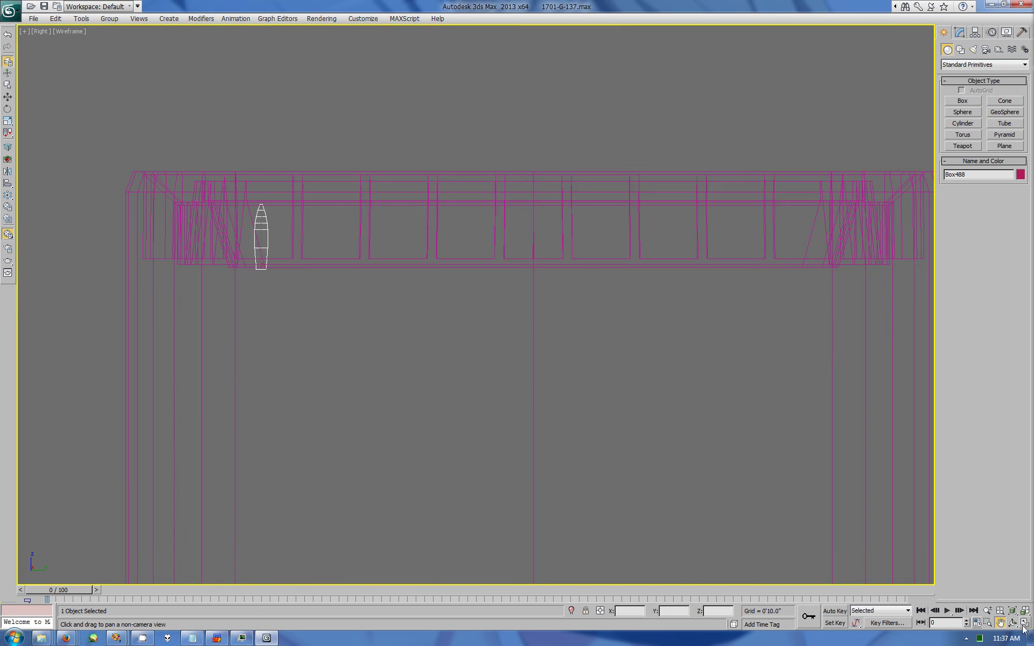
pyautogui.scroll(1, 766, 307)
pyautogui.click(8, 195)
pyautogui.moveTo(380, 225); pyautogui.dragTo(426, 362)
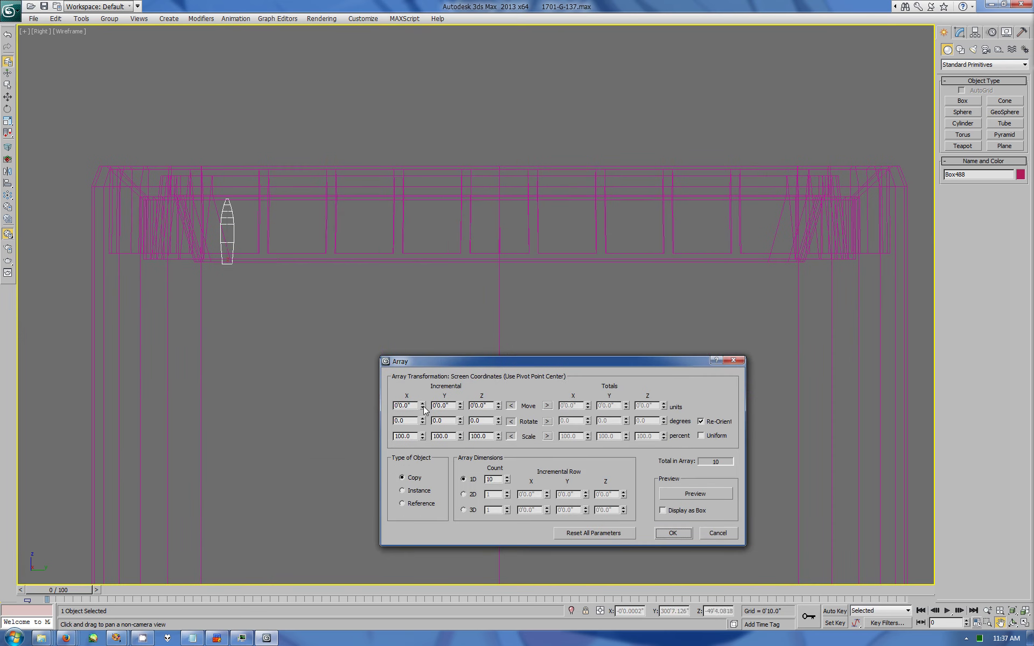
pyautogui.moveTo(423, 404)
pyautogui.mouseDown()
pyautogui.moveTo(423, 377)
pyautogui.moveTo(423, 408)
pyautogui.mouseUp()
pyautogui.click(696, 494)
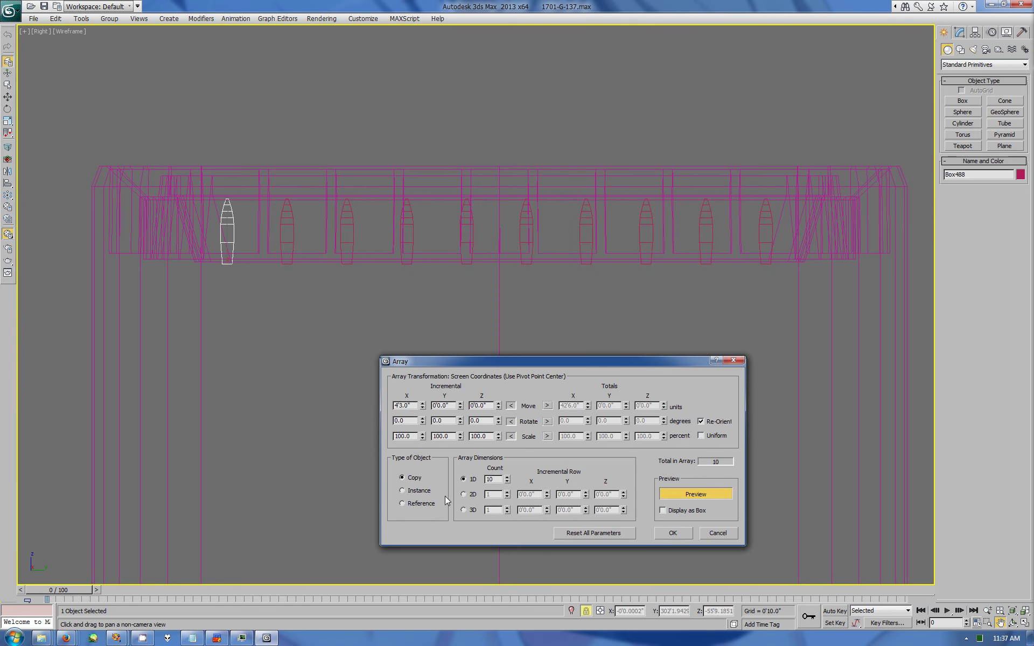
pyautogui.click(674, 533)
# Step: Maximize the perspective view and orbit out until all ten fins are visible
pyautogui.hotkey('alt', 'w')
pyautogui.click(758, 469)
pyautogui.hotkey('alt', 'w')
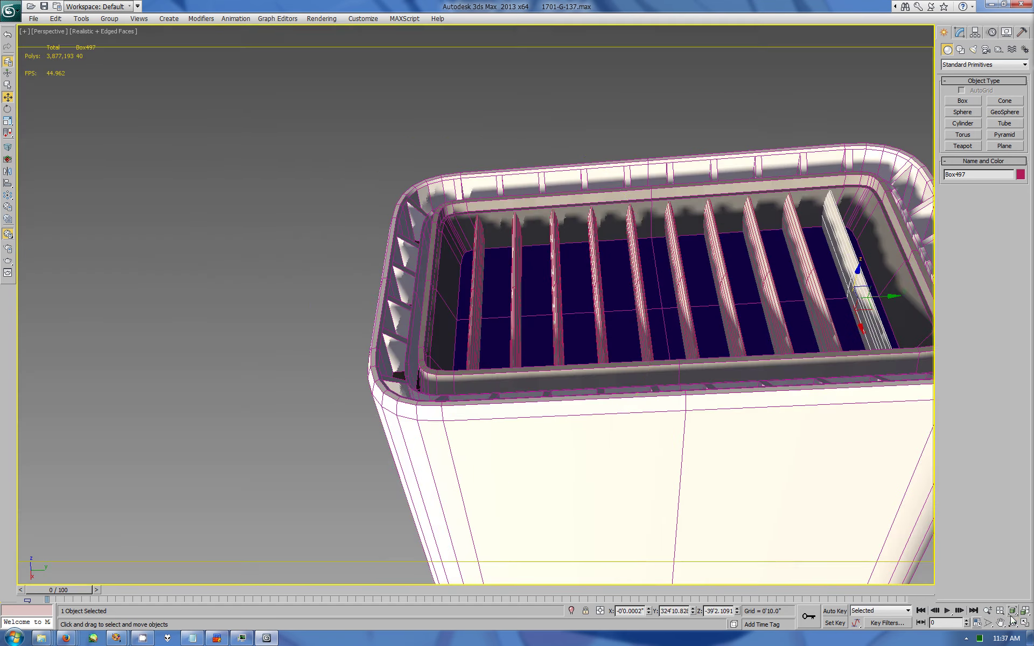
pyautogui.click(1013, 623)
pyautogui.moveTo(593, 377); pyautogui.dragTo(554, 422)
pyautogui.rightClick(491, 220)
# Step: Select all ten arrayed fins, then restore the four-view layout
pyautogui.keyDown('ctrl'); pyautogui.click(493, 221); pyautogui.keyUp('ctrl')
pyautogui.keyDown('ctrl'); pyautogui.click(531, 237); pyautogui.keyUp('ctrl')
pyautogui.keyDown('ctrl'); pyautogui.click(562, 247); pyautogui.keyUp('ctrl')
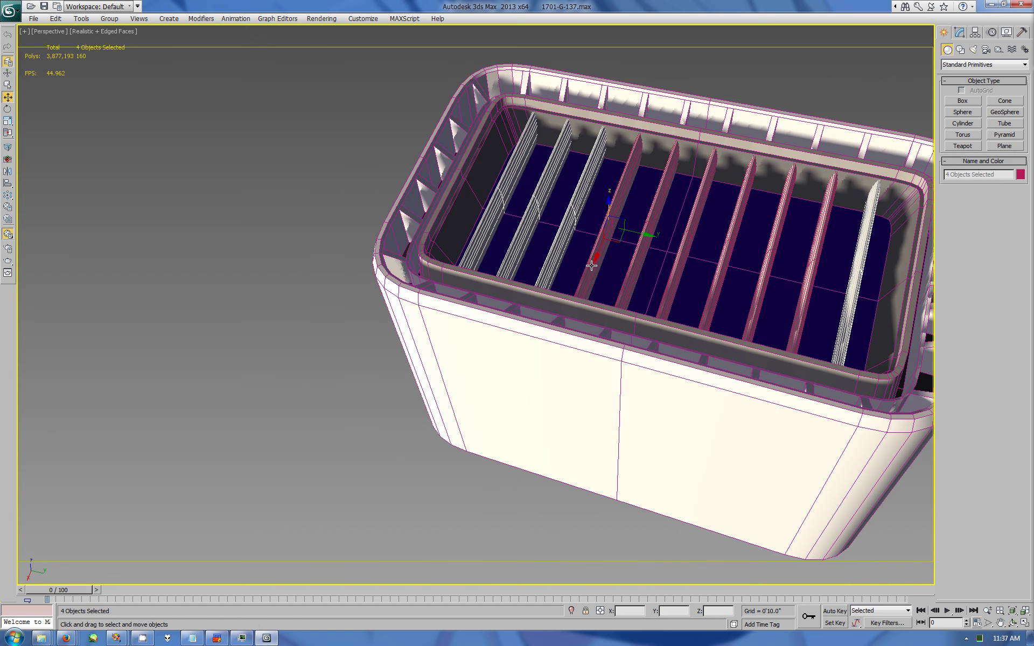
pyautogui.keyDown('ctrl'); pyautogui.click(591, 265); pyautogui.keyUp('ctrl')
pyautogui.keyDown('ctrl'); pyautogui.click(634, 275); pyautogui.keyUp('ctrl')
pyautogui.keyDown('ctrl'); pyautogui.click(672, 288); pyautogui.keyUp('ctrl')
pyautogui.keyDown('ctrl'); pyautogui.click(710, 296); pyautogui.keyUp('ctrl')
pyautogui.keyDown('ctrl'); pyautogui.click(752, 321); pyautogui.keyUp('ctrl')
pyautogui.keyDown('ctrl'); pyautogui.click(790, 339); pyautogui.keyUp('ctrl')
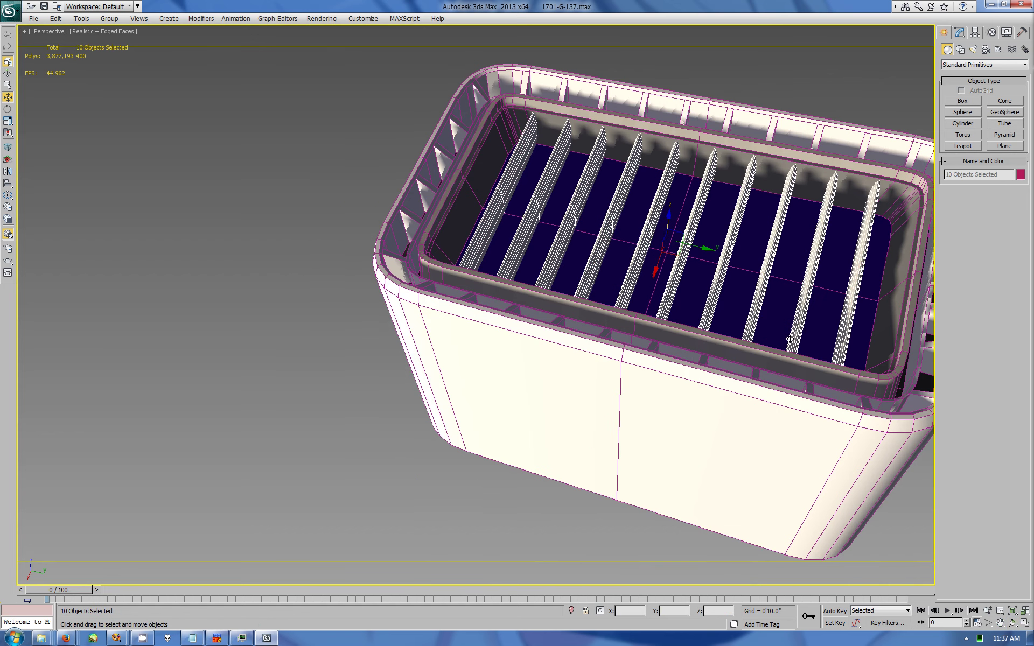
pyautogui.hotkey('alt', 'w')
pyautogui.rightClick(282, 451)
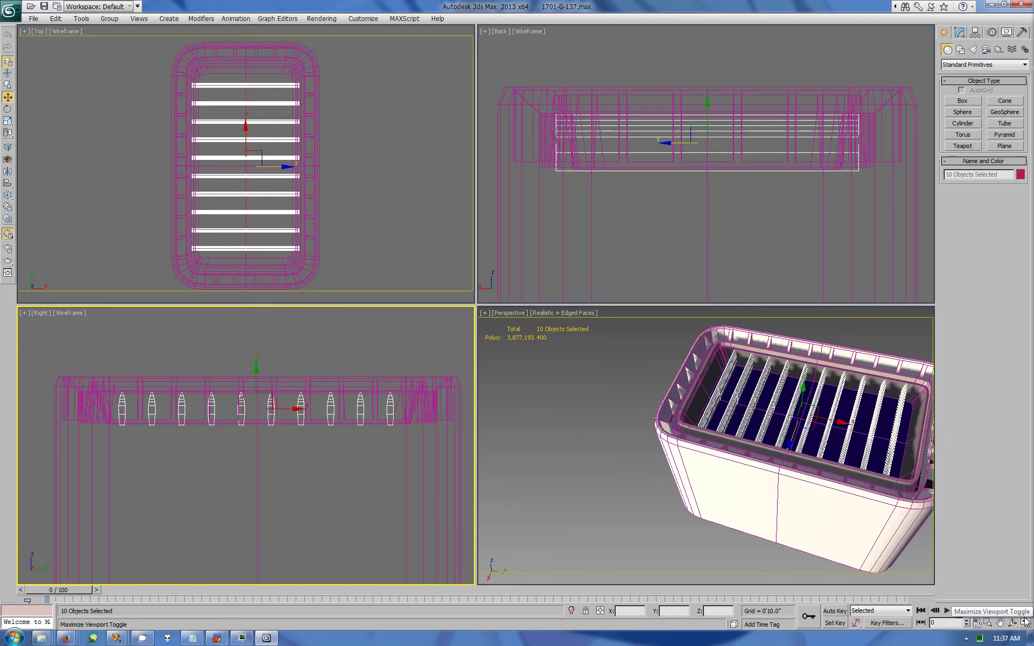
pyautogui.hotkey('alt', 'w')
pyautogui.moveTo(523, 230); pyautogui.dragTo(522, 231)
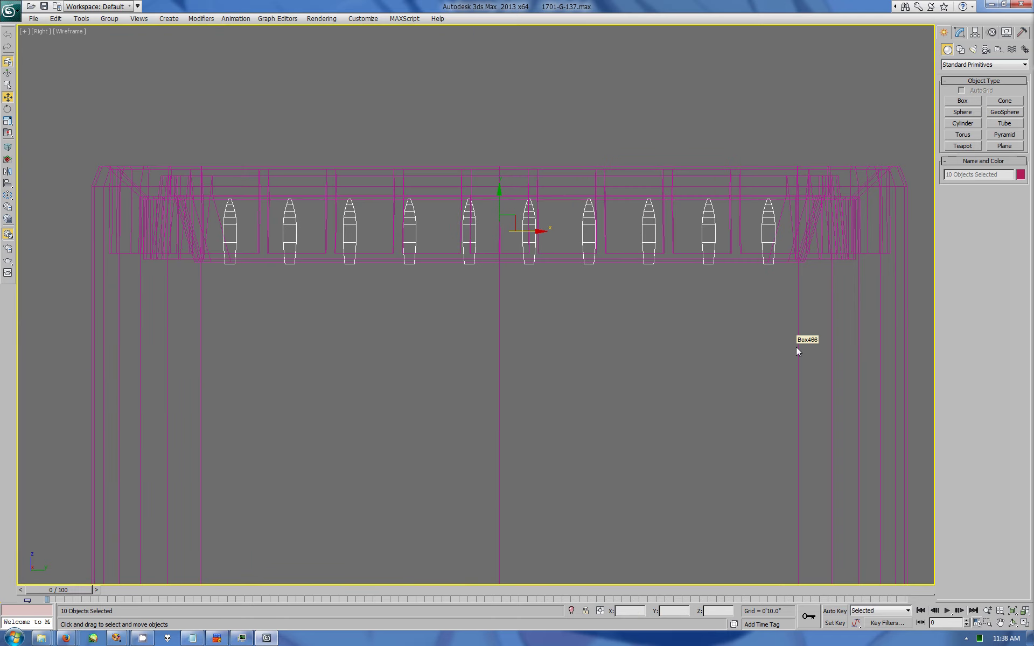
pyautogui.scroll(5, 473, 258)
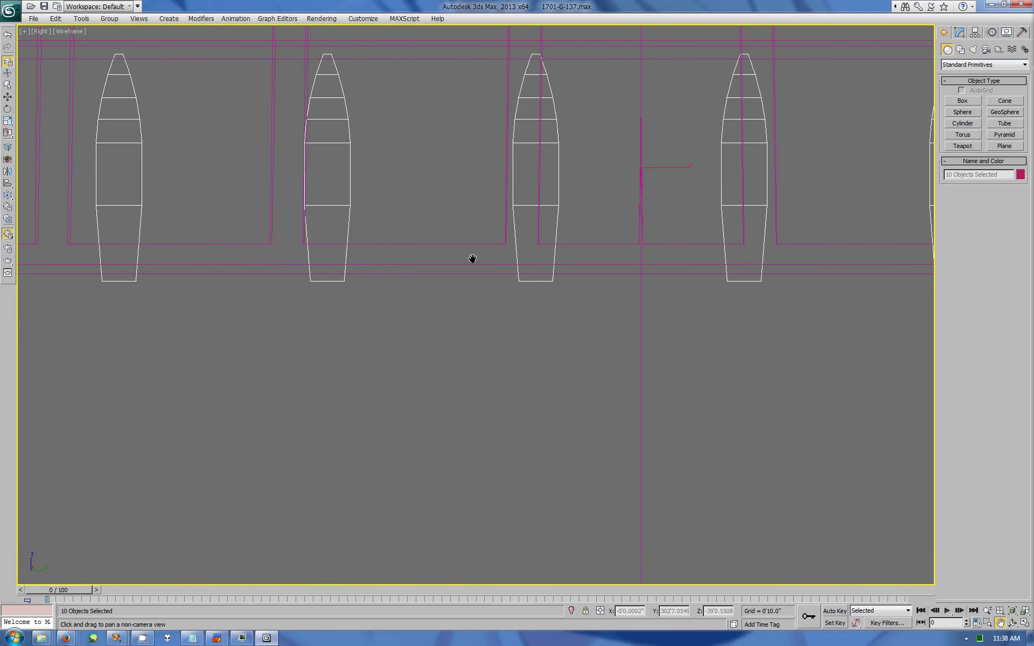
pyautogui.scroll(2, 630, 274)
pyautogui.scroll(-2, 524, 289)
pyautogui.scroll(2, 523, 288)
pyautogui.scroll(-3, 607, 270)
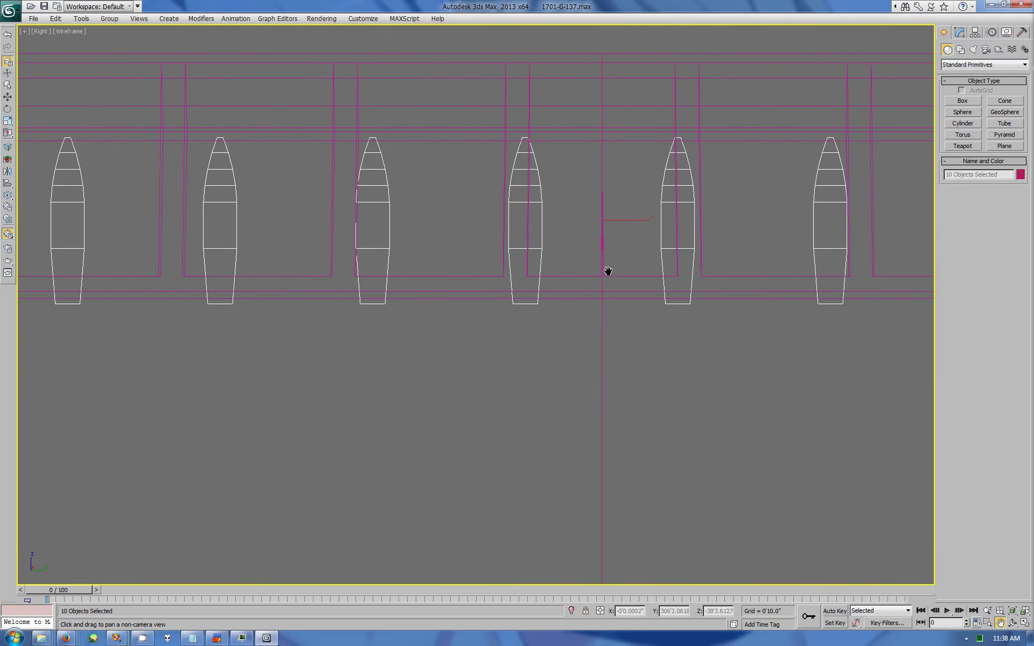
pyautogui.press('w')
pyautogui.click(603, 242)
pyautogui.click(960, 31)
pyautogui.press('1')
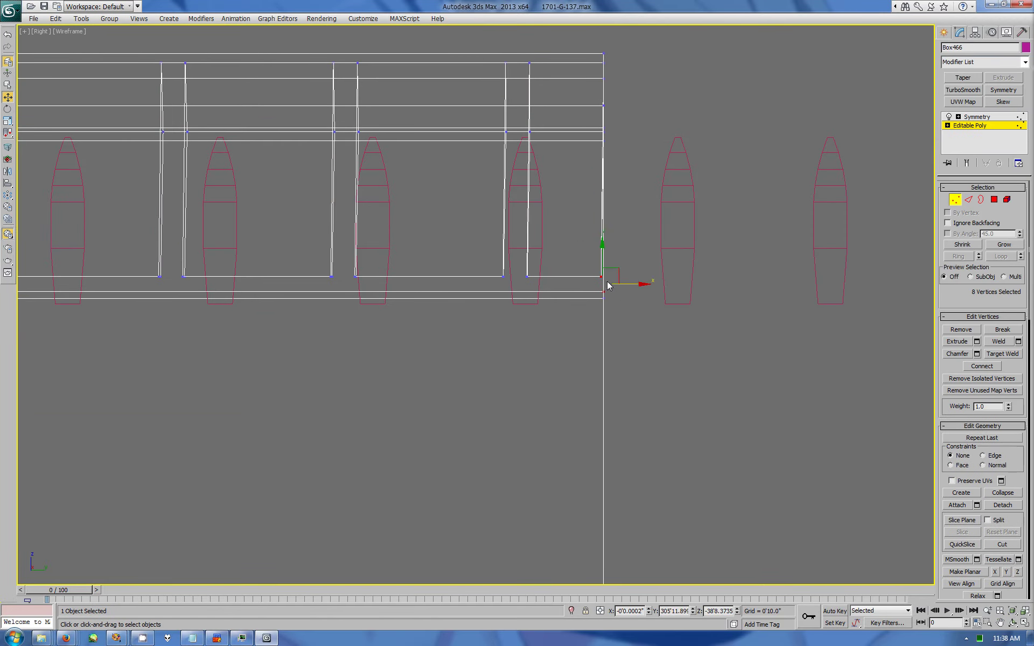
pyautogui.scroll(4, 478, 305)
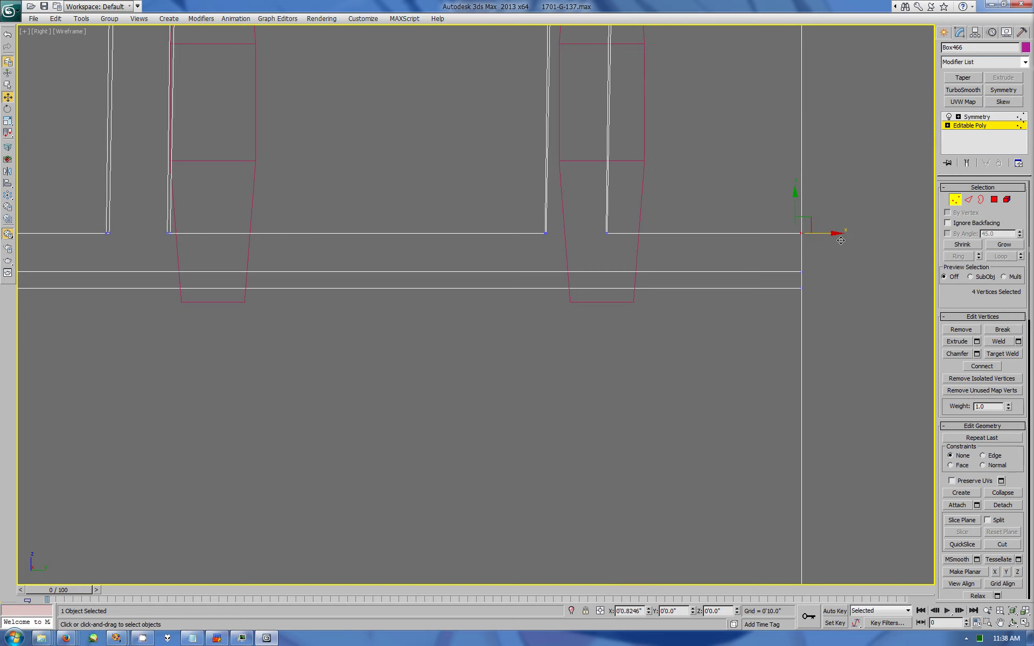
pyautogui.scroll(-3, 832, 243)
pyautogui.scroll(-3, 914, 542)
pyautogui.click(946, 33)
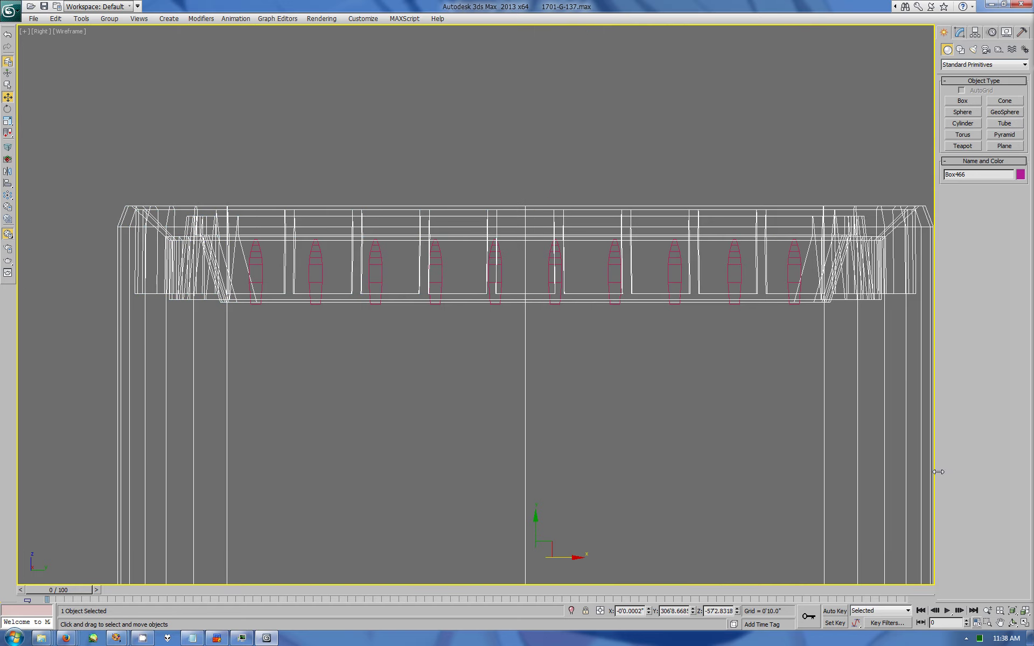
pyautogui.click(1025, 624)
pyautogui.click(1013, 624)
pyautogui.click(544, 313)
pyautogui.moveTo(620, 409)
pyautogui.mouseDown()
pyautogui.moveTo(640, 492)
pyautogui.moveTo(712, 408)
pyautogui.moveTo(609, 224)
pyautogui.moveTo(662, 300)
pyautogui.moveTo(418, 231)
pyautogui.moveTo(434, 273)
pyautogui.moveTo(531, 311)
pyautogui.moveTo(571, 276)
pyautogui.moveTo(565, 310)
pyautogui.mouseUp()
pyautogui.hotkey('alt', 'w')
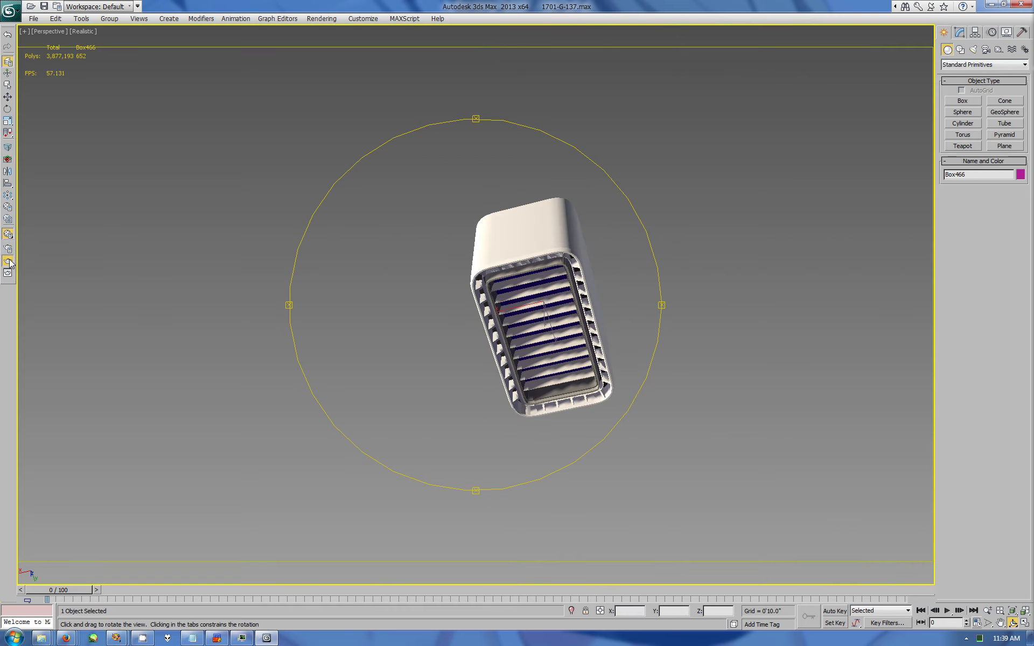
# Step: Render the tray from the perspective view, then re-render to refresh the frame
pyautogui.click(8, 262)
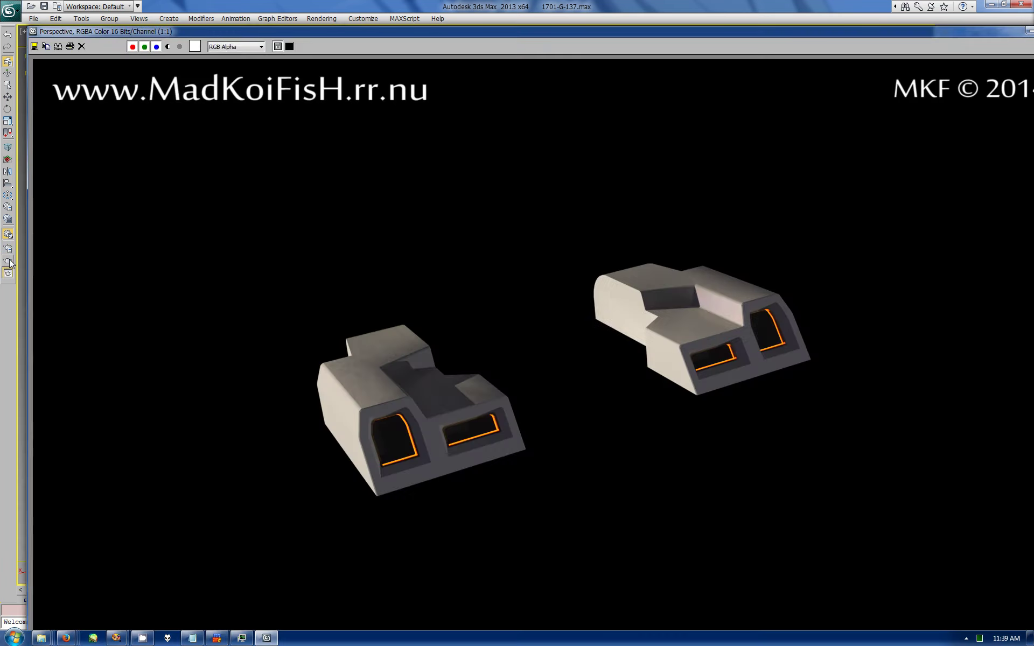
pyautogui.click(8, 261)
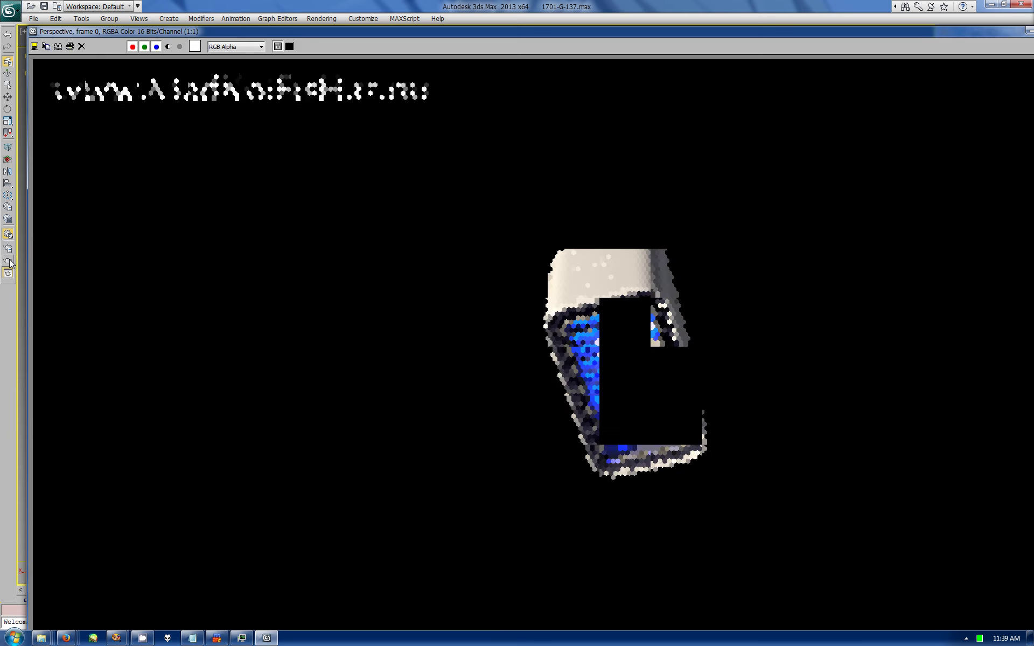